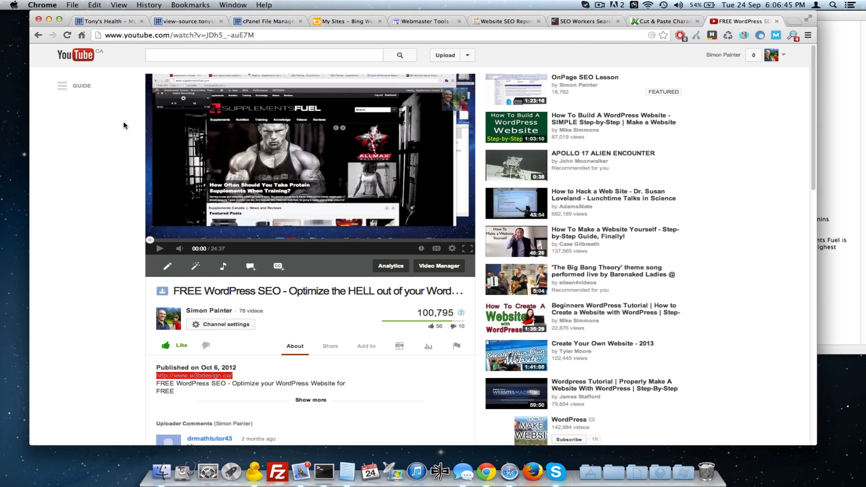
- Close the YouTube video page and bring up the page source of tonyshealth.com
key(super+w)
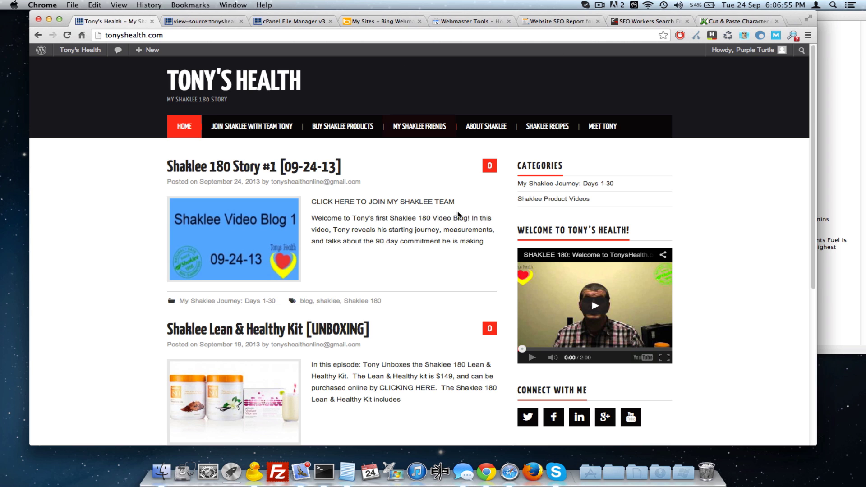
click(205, 21)
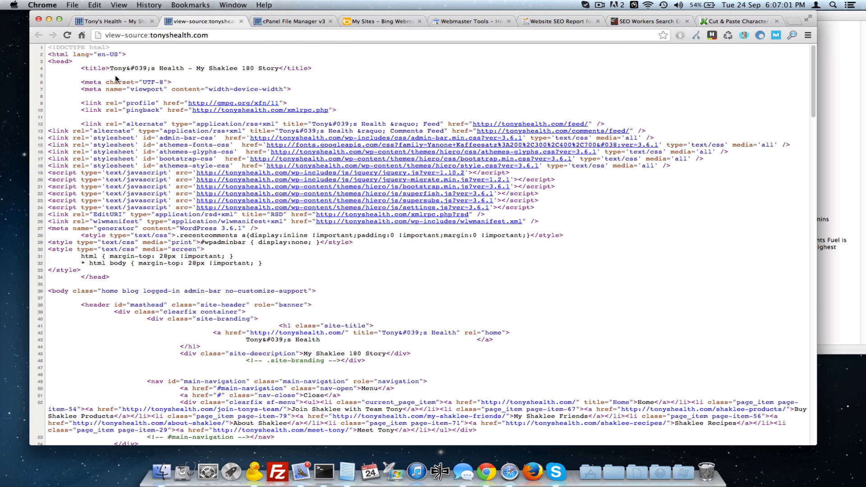
- Check the access requirements in the notes and switch between the tonyshealth.com WordPress dashboard and the live site
click(129, 22)
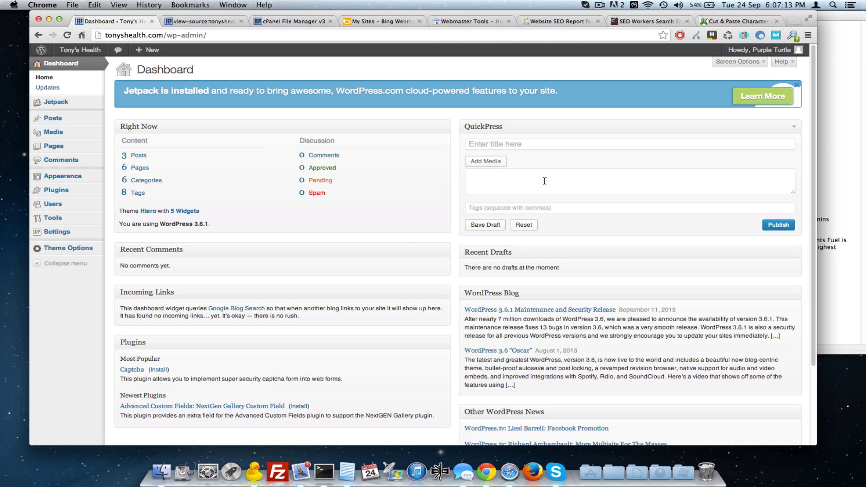
click(831, 111)
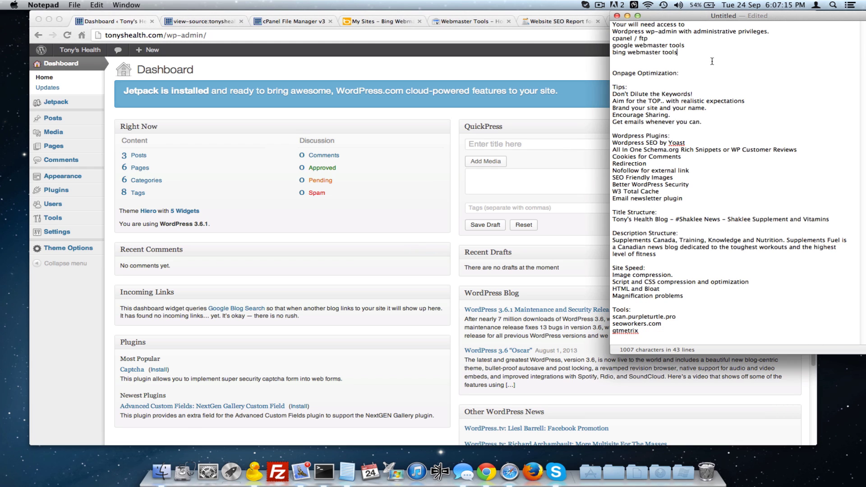
click(577, 54)
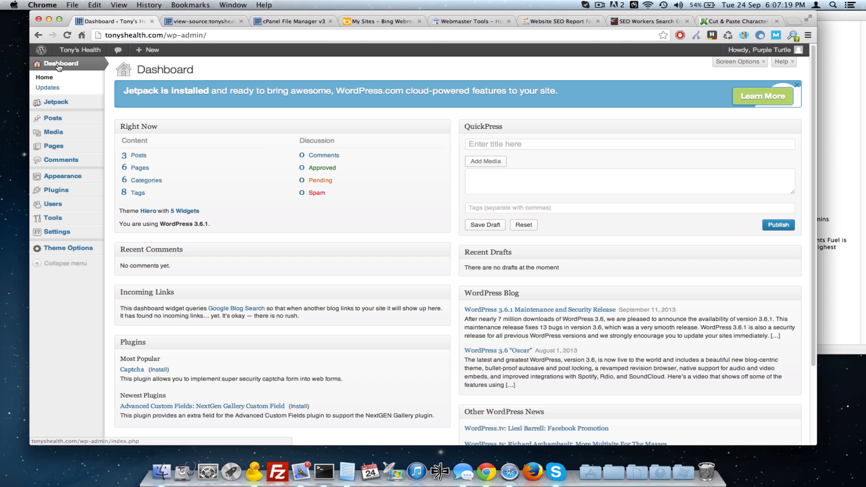
click(75, 63)
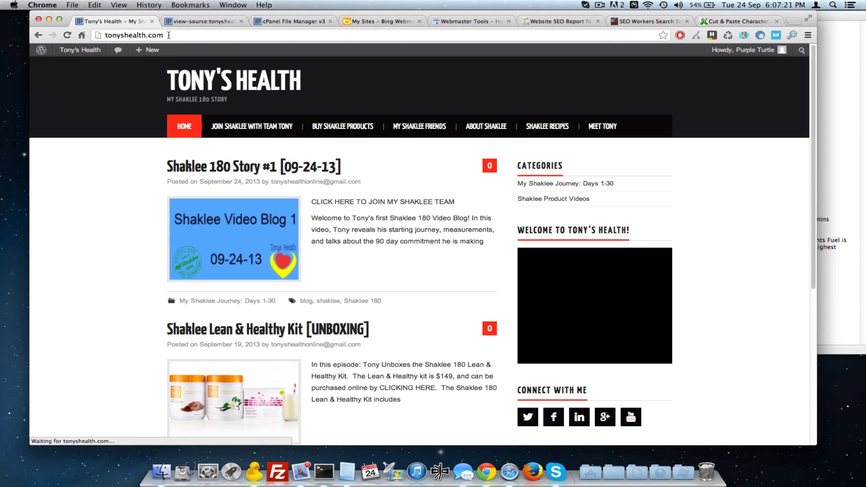
key(super+bracketleft)
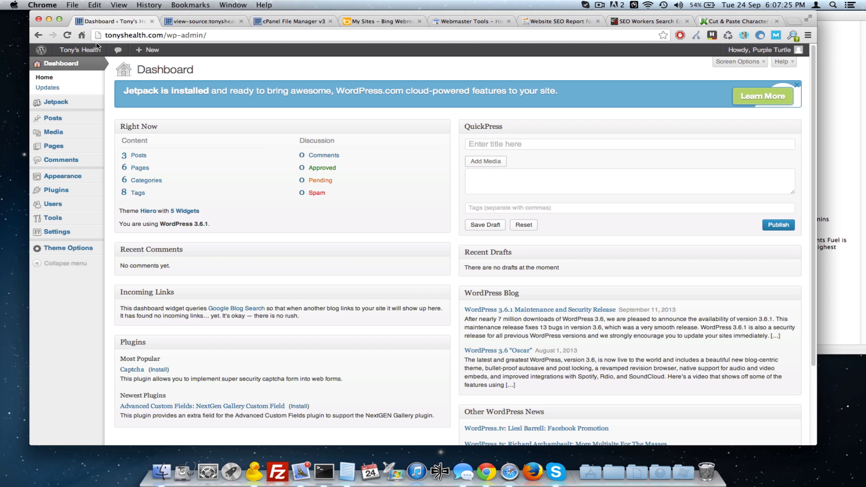
click(74, 64)
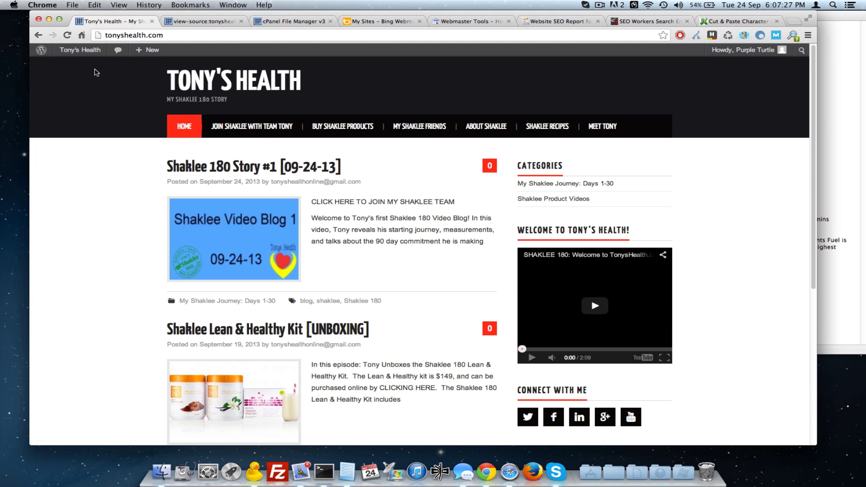
- View the page source of the tonyshealth.com homepage and compare it with the live page
right_click(96, 69)
right_click(68, 75)
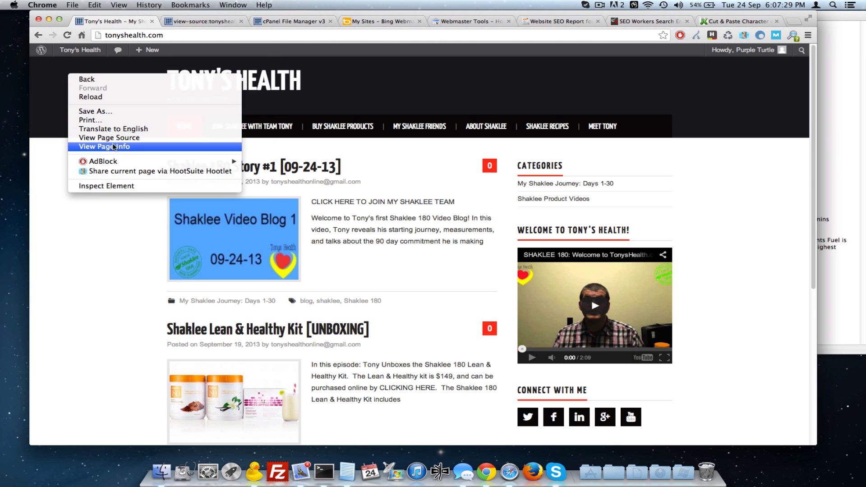
click(110, 138)
click(177, 20)
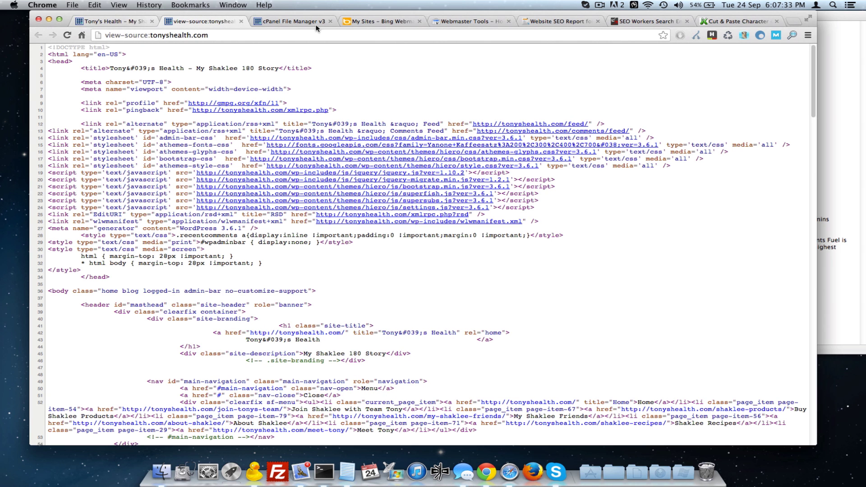
click(113, 21)
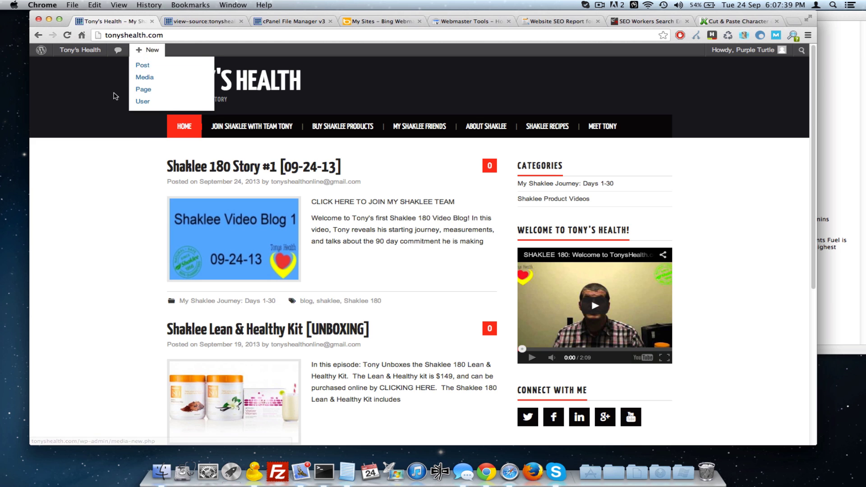
click(199, 21)
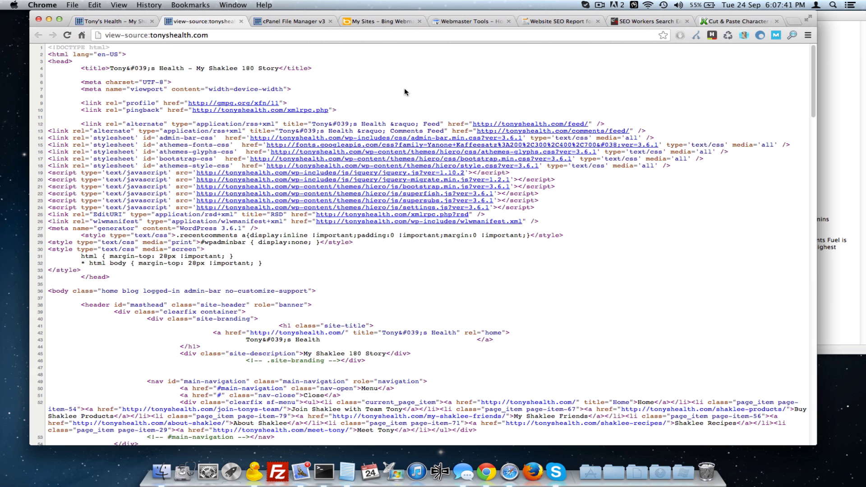
- Show the site's cPanel File Manager, then place the Google Webmaster Tools tab ahead of the Bing one
click(284, 22)
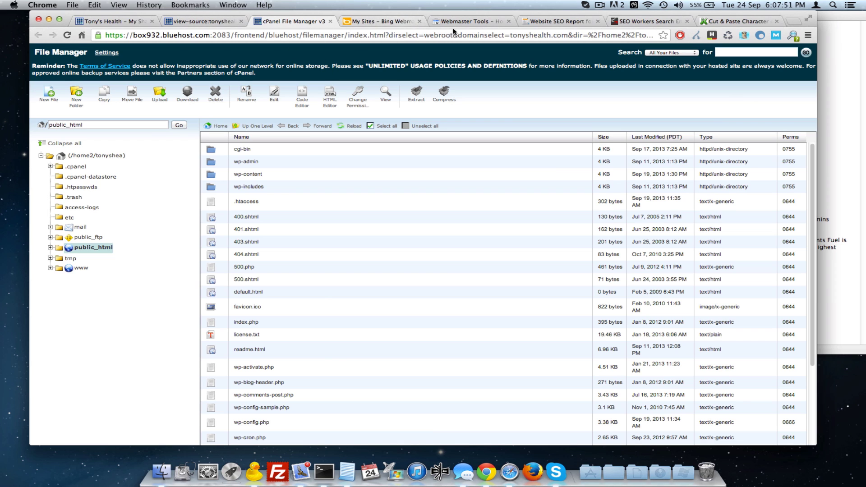
drag(481, 21, 395, 13)
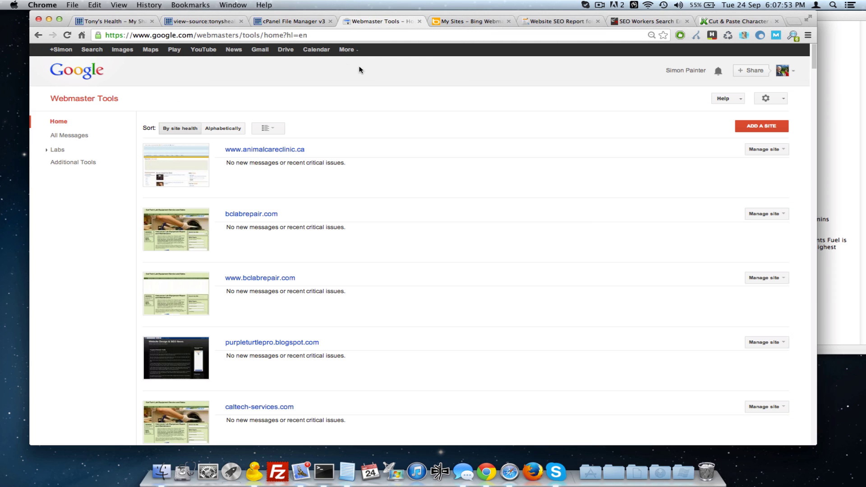
- Go to google.com, search for "webmaster tools" and open the Google Webmaster Tools home page
click(214, 36)
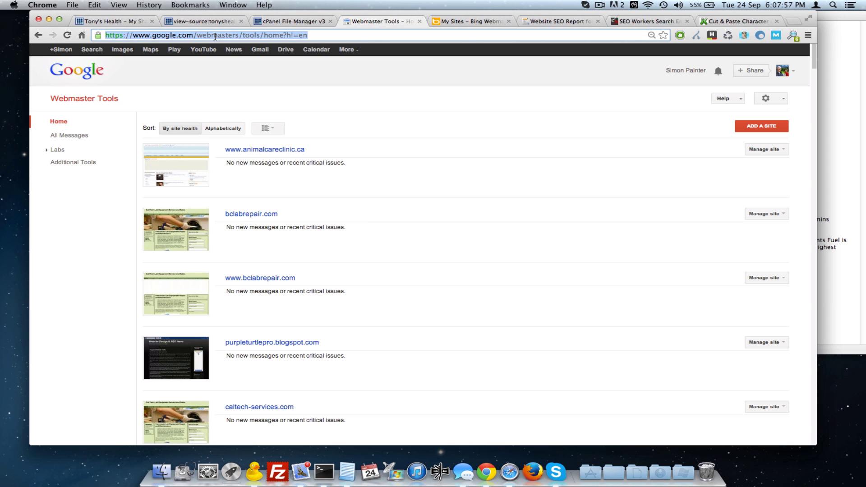
text(google.com)
key(Return)
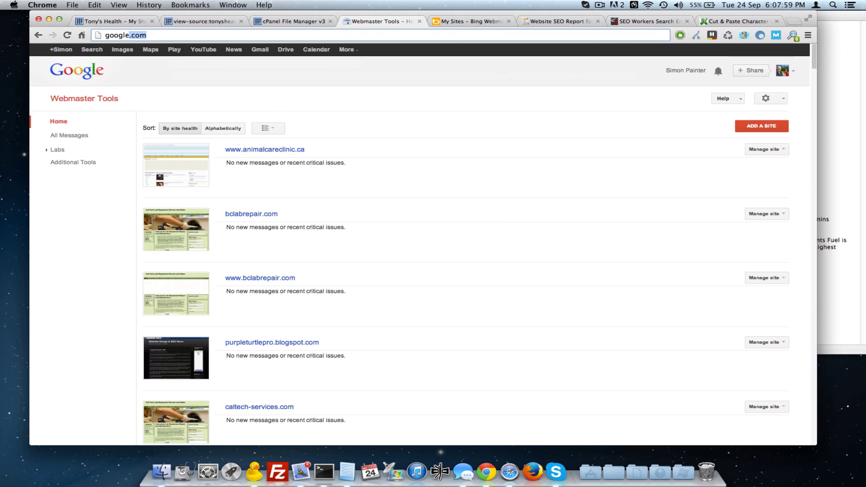
text(webmaster tools)
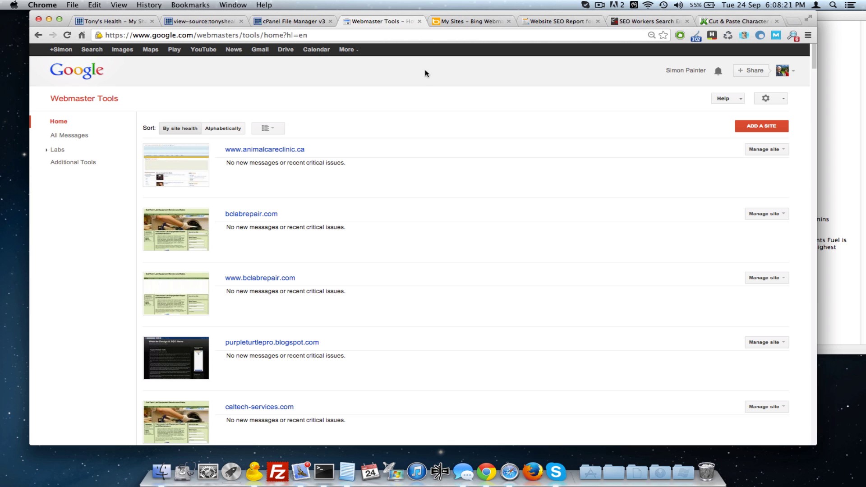
- Search the web for Bing Webmaster Tools and sign in to its My Sites page
click(469, 22)
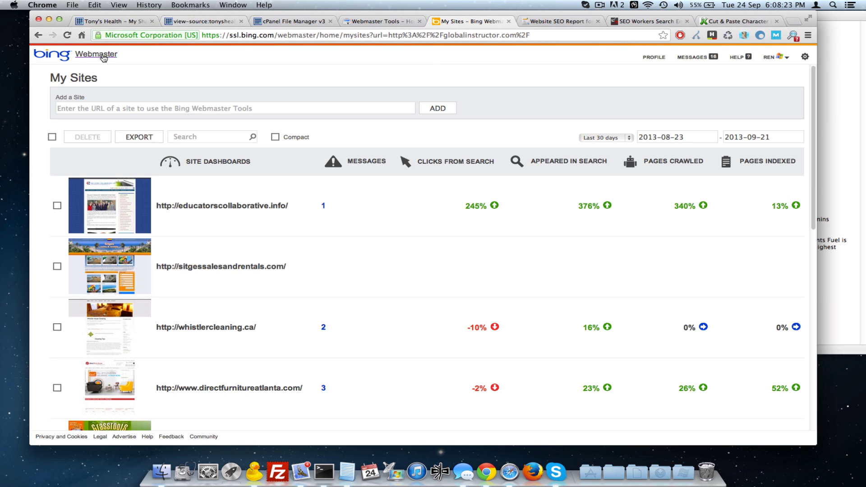
click(262, 36)
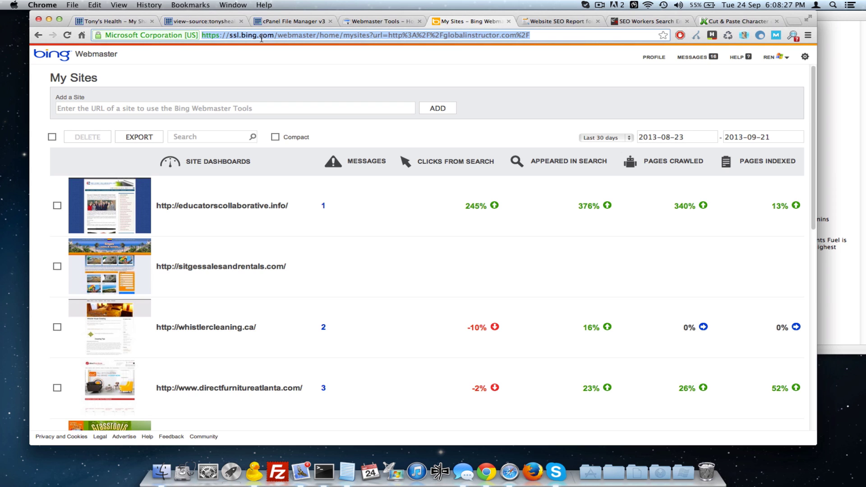
text(bing webmaste rto)
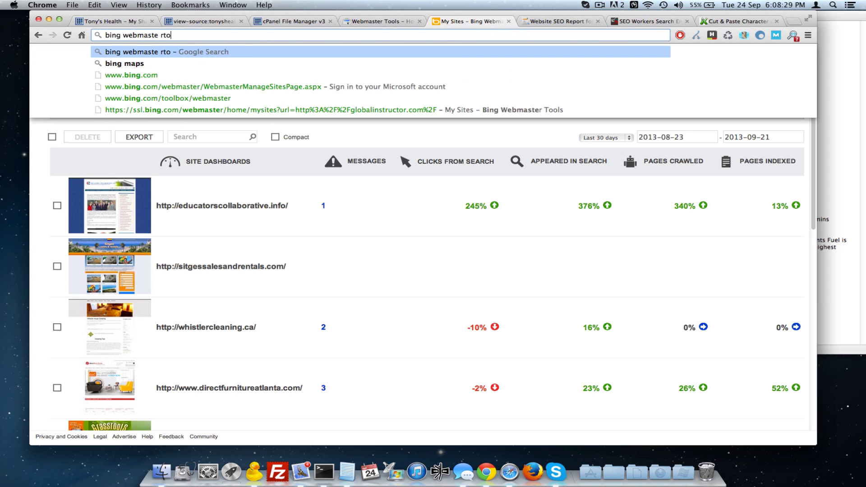
text(ols)
key(Return)
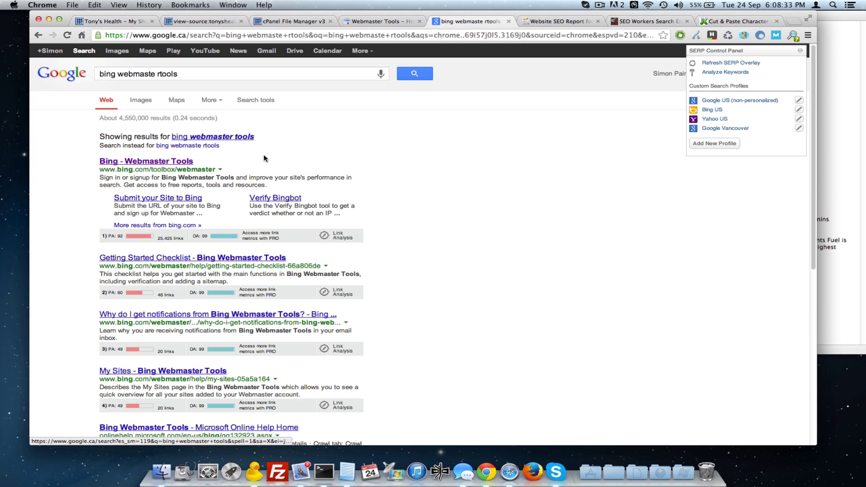
click(138, 161)
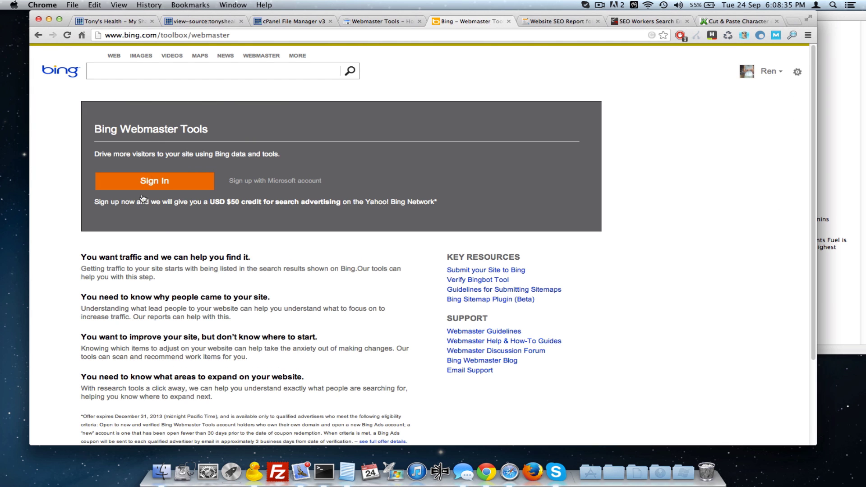
click(153, 185)
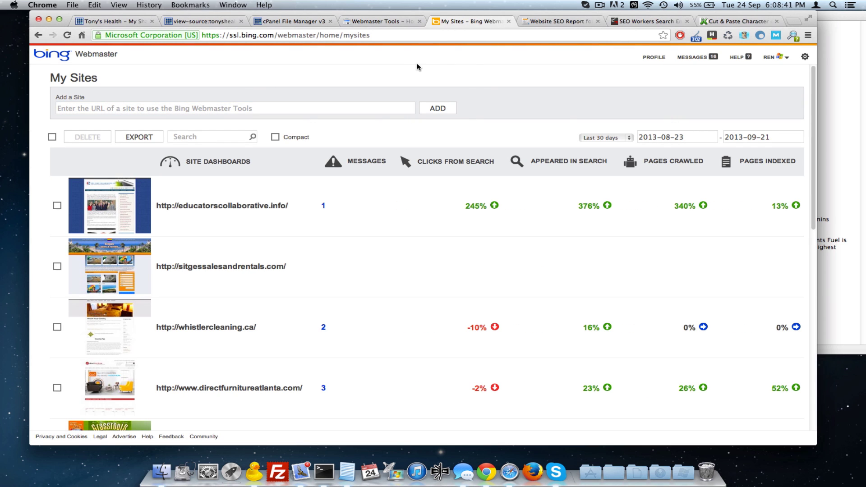
- Review the live site, cPanel File Manager, Google Webmaster Tools and Bing Webmaster Tools pages in turn
click(89, 21)
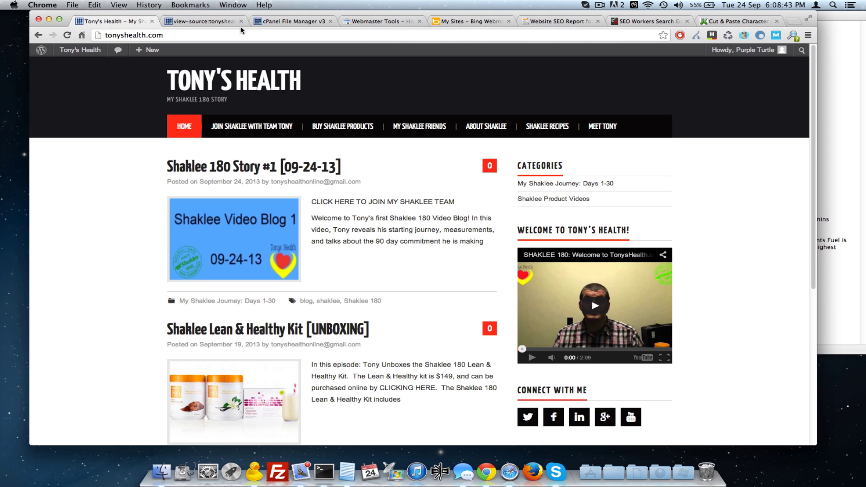
click(266, 22)
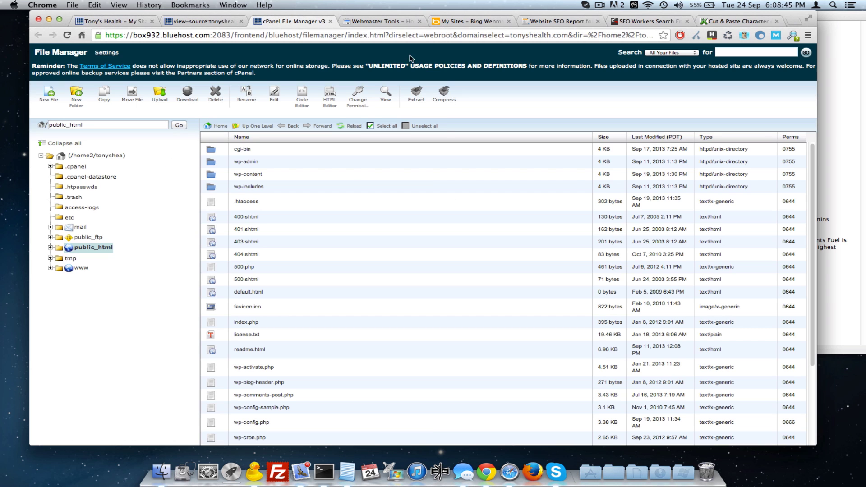
click(372, 20)
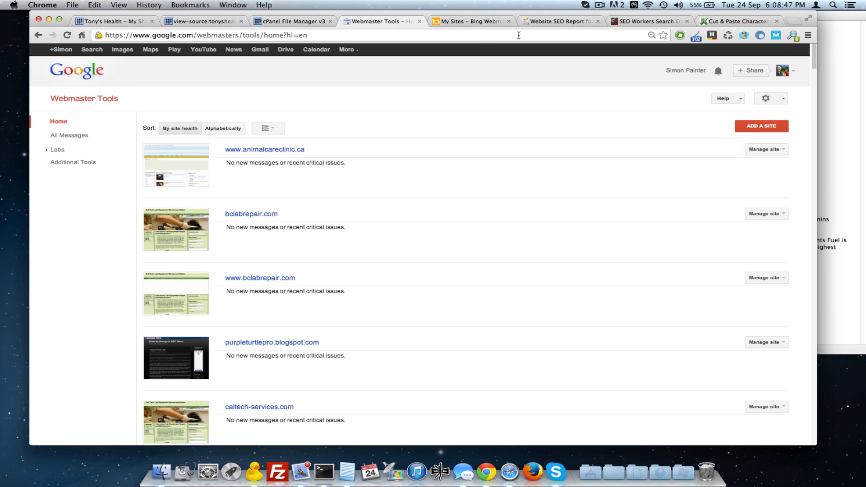
click(472, 21)
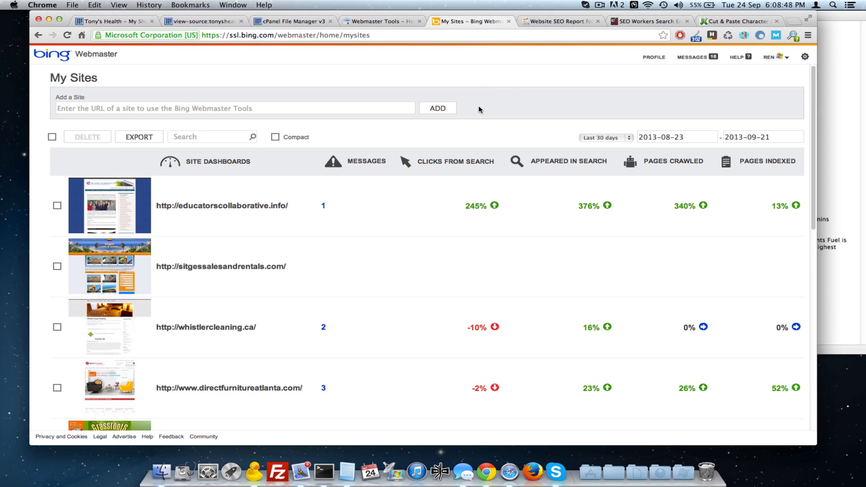
- Copy the domain scan.purpleturtle.pro from the SEO report's address into the notes, below the access list after a blank line
click(552, 21)
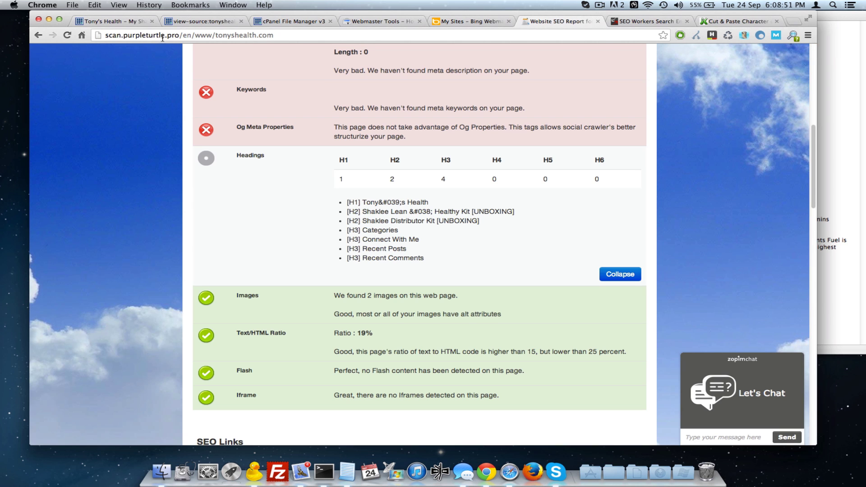
drag(181, 36, 105, 36)
key(super+c)
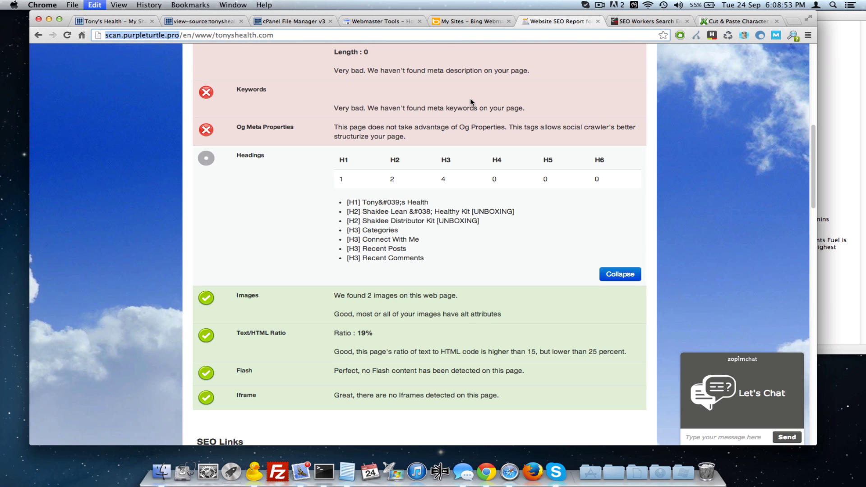
click(863, 131)
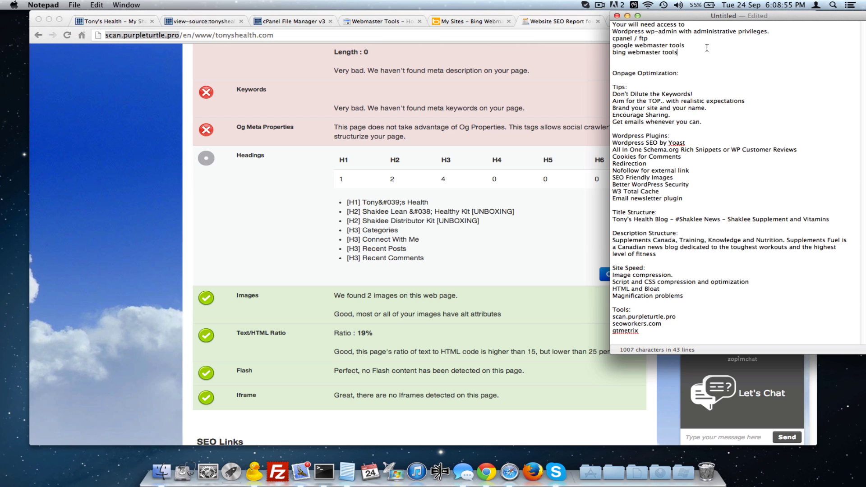
key(Return)
key(Return)
key(super+v)
click(104, 122)
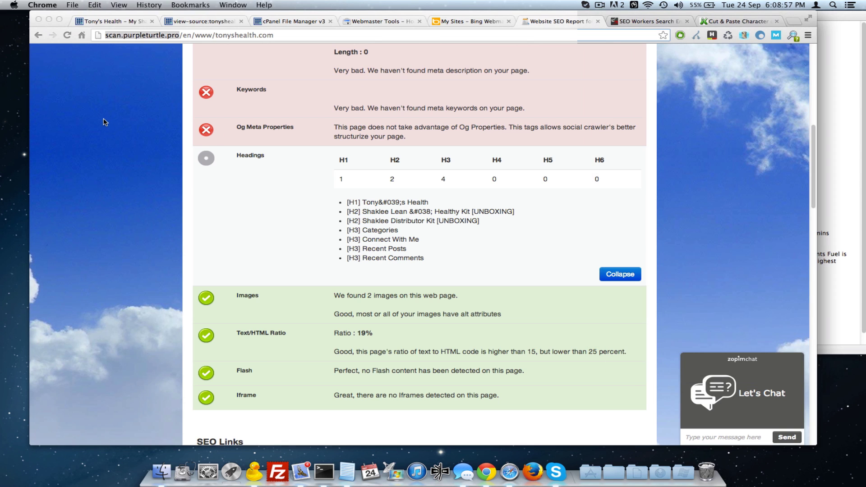
click(629, 22)
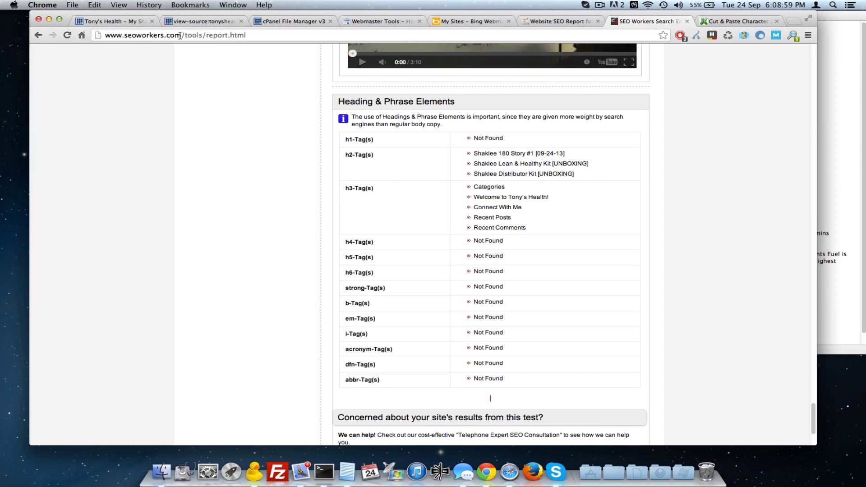
drag(180, 35, 70, 35)
key(super+c)
click(847, 158)
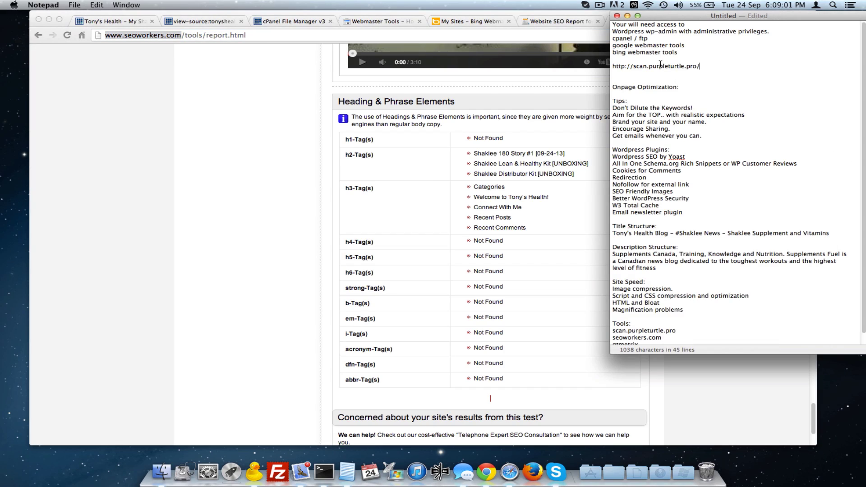
key(Return)
key(super+v)
scroll(274, 178, up, 20)
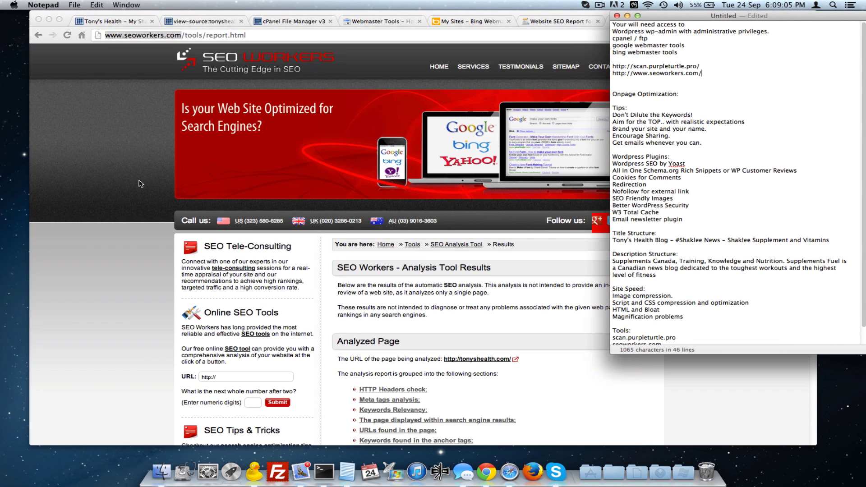
click(96, 189)
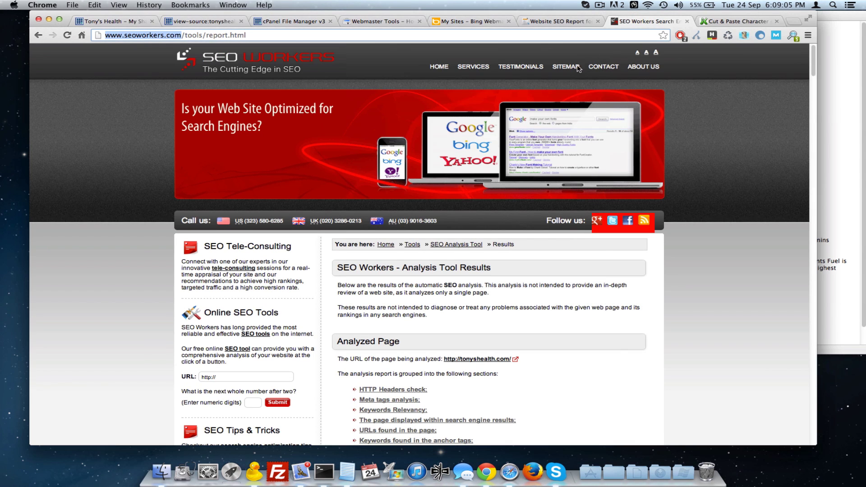
- Search the web for "character count" and open JavaScript Kit's Cut & Paste Character count page
click(747, 19)
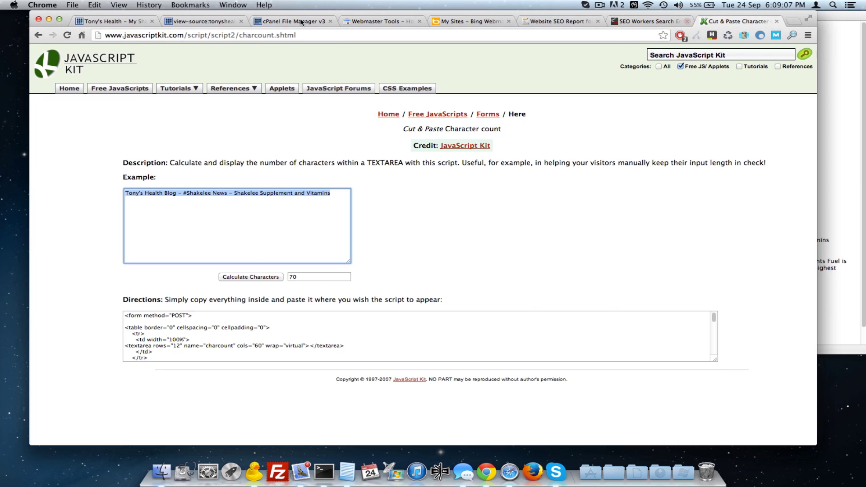
click(221, 37)
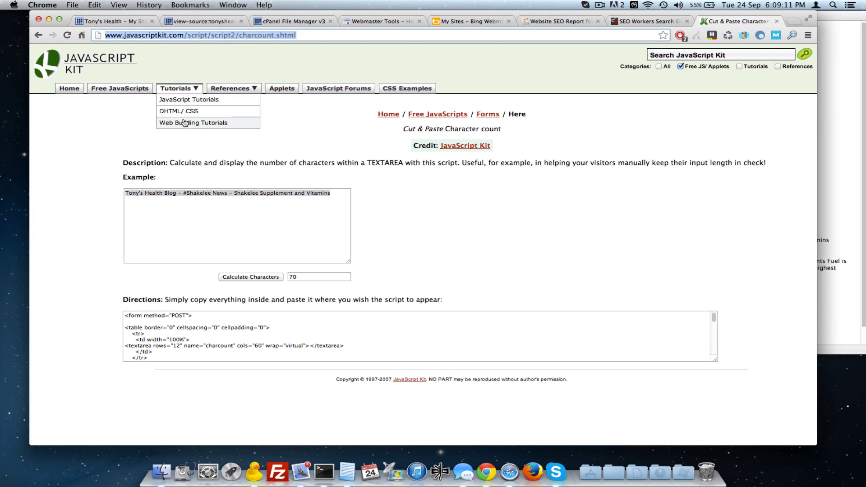
mouse_move(274, 126)
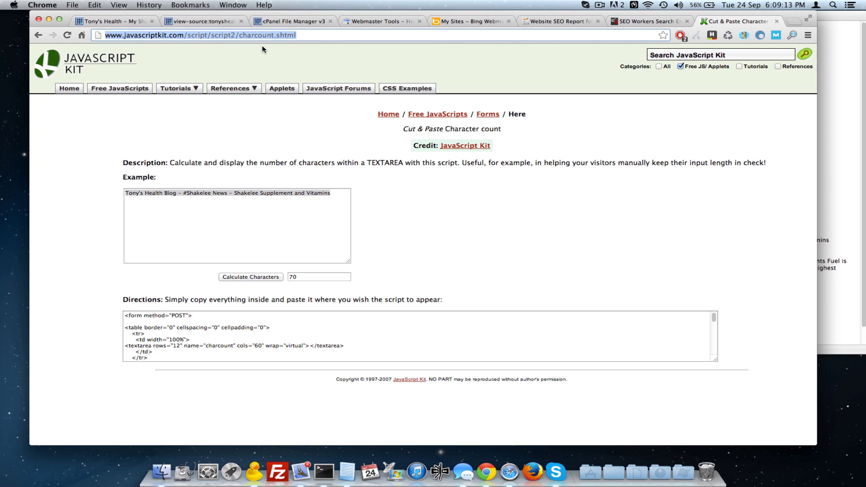
text(charac)
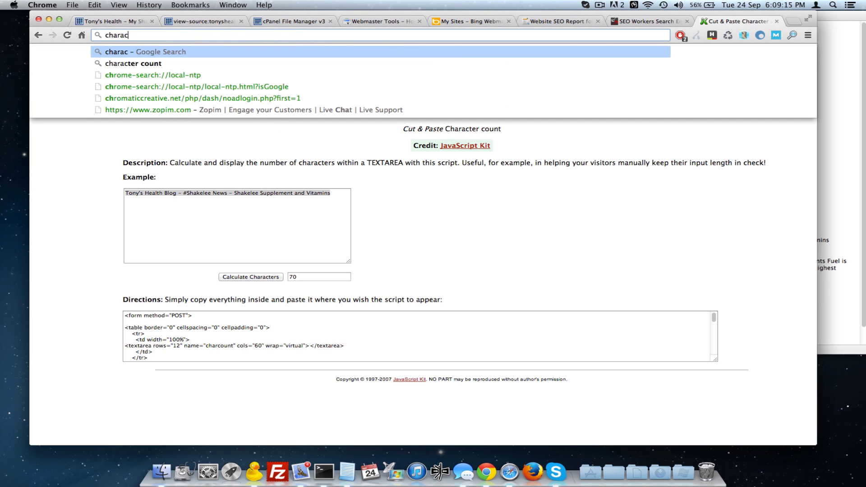
text(ter count)
key(Return)
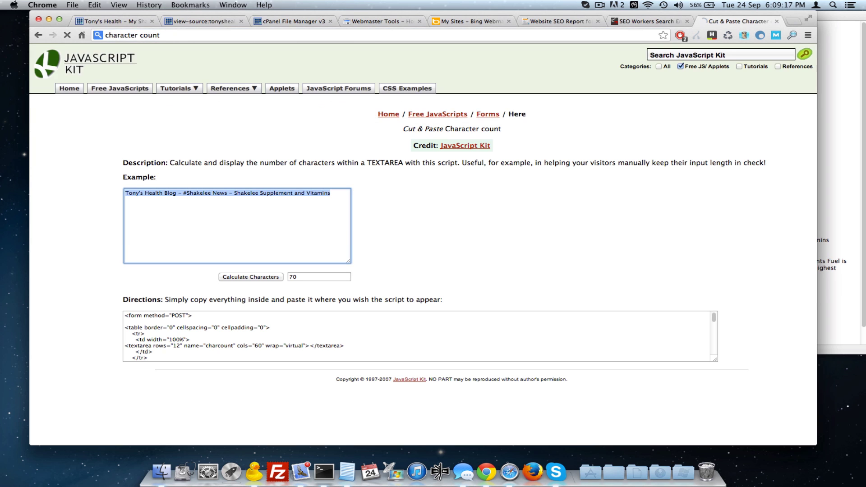
click(190, 135)
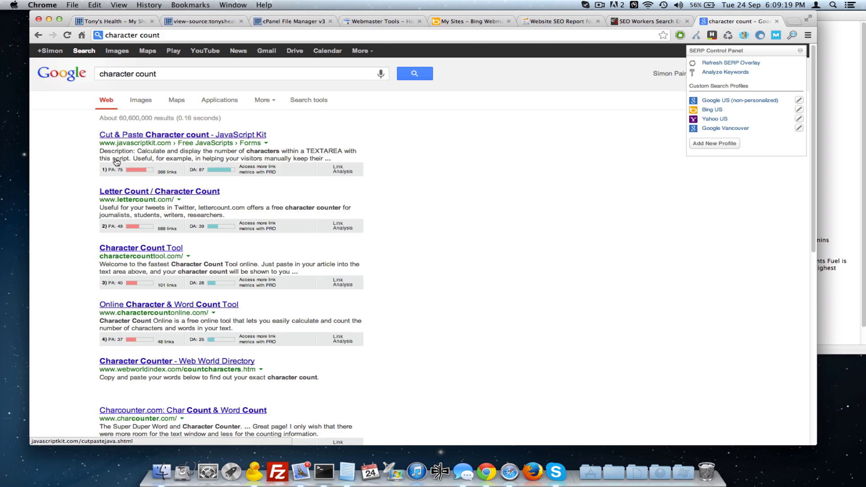
click(264, 214)
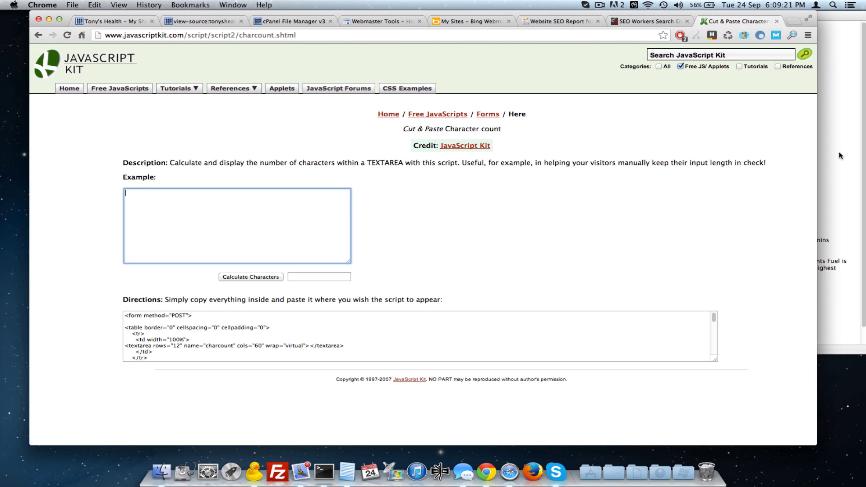
- Copy the line under Title Structure from the notes into the character counter and calculate its characters
click(824, 158)
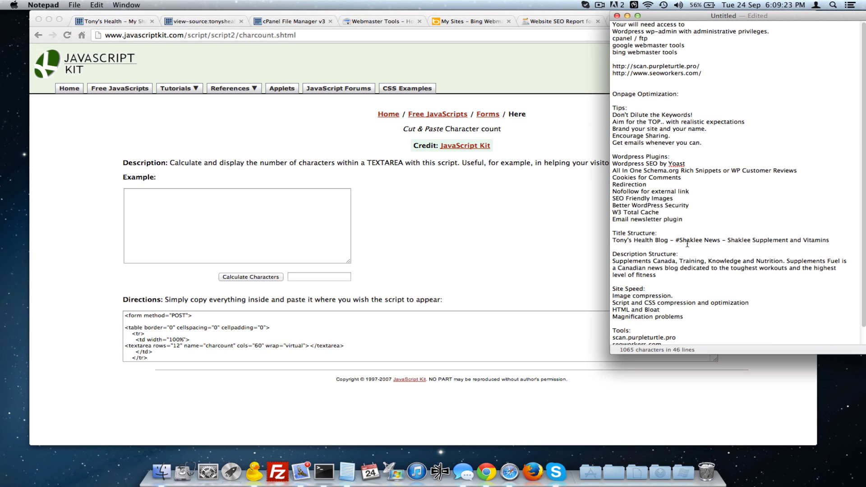
drag(838, 240, 606, 240)
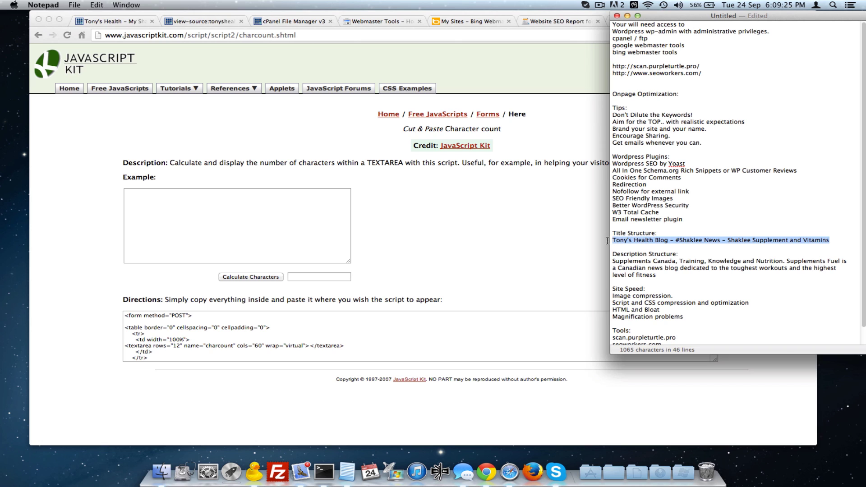
click(327, 224)
key(super+v)
click(267, 277)
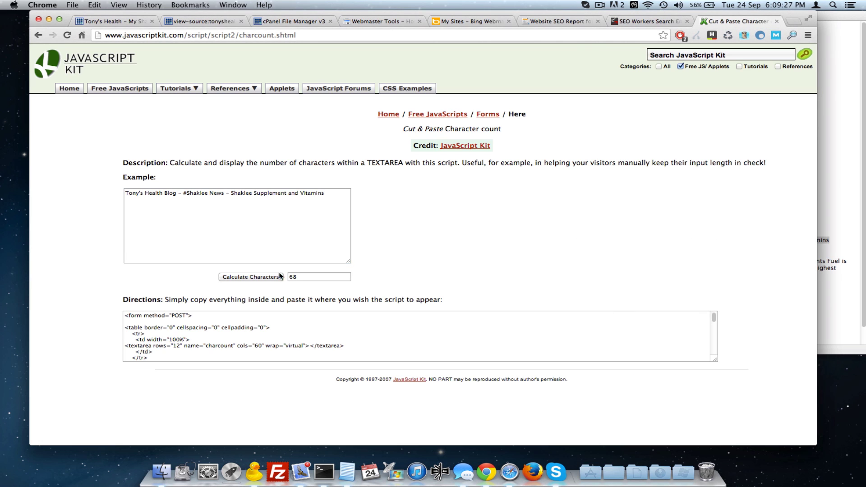
drag(300, 279, 289, 278)
click(354, 271)
double_click(294, 276)
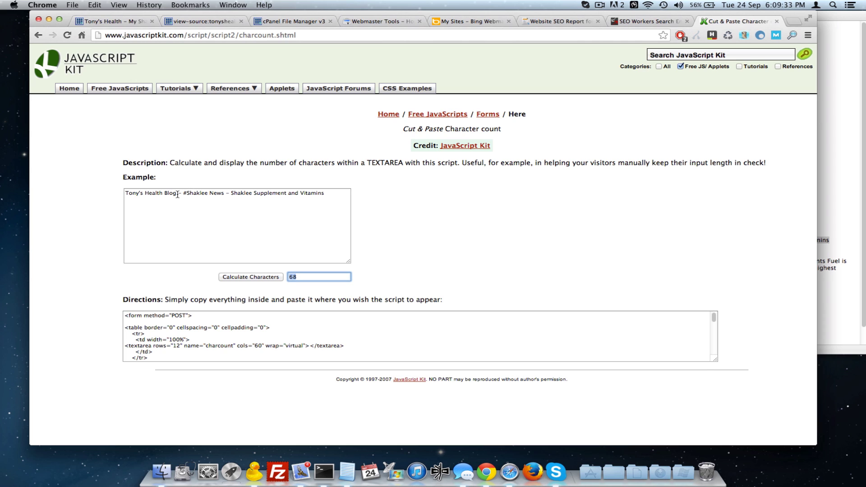
- Add a # before Supplement and before Vitamins in the counter's title text and recalculate the characters
drag(184, 192, 200, 191)
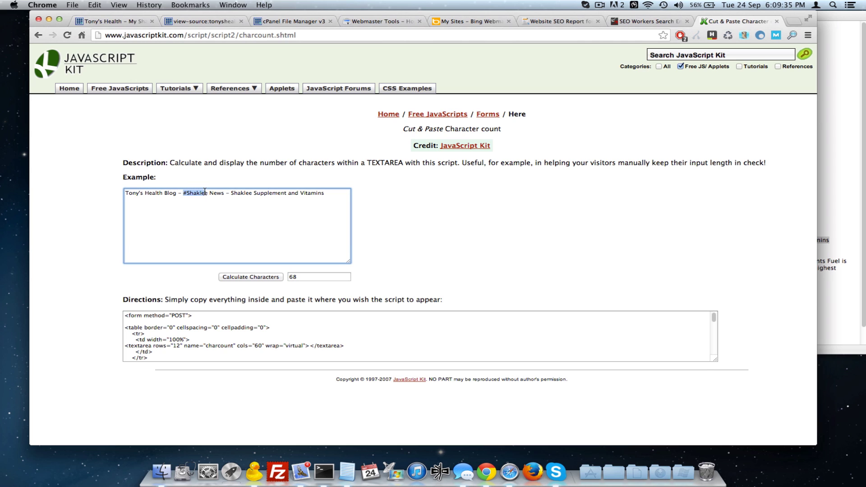
click(255, 195)
text(#)
click(246, 277)
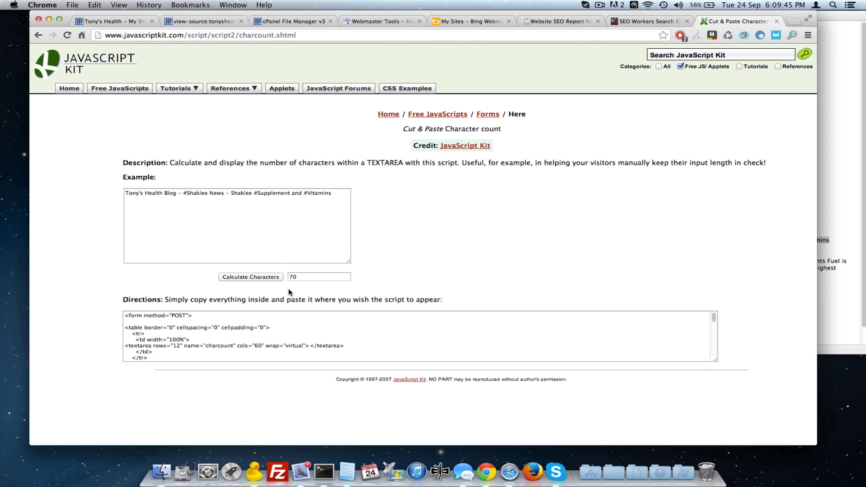
click(297, 278)
click(440, 248)
- Review the title and its opening brand name in the counter, along with the notes' tips on diluting keywords and aiming for the top
drag(347, 193, 125, 193)
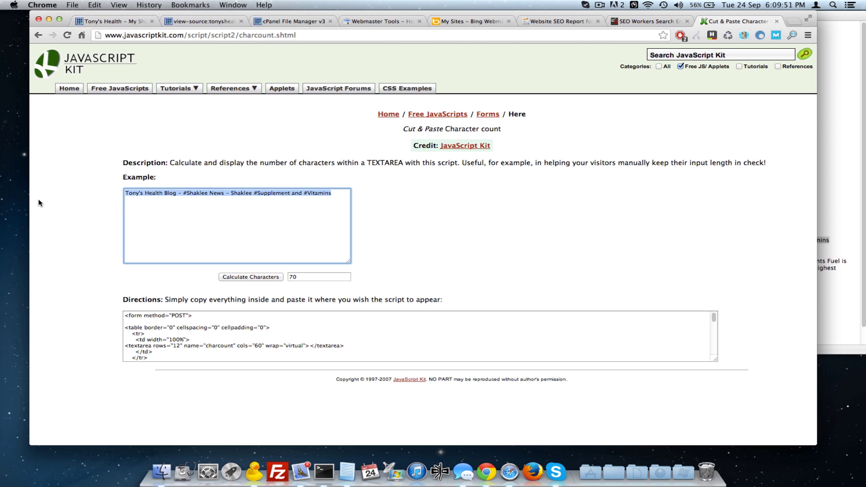
click(111, 176)
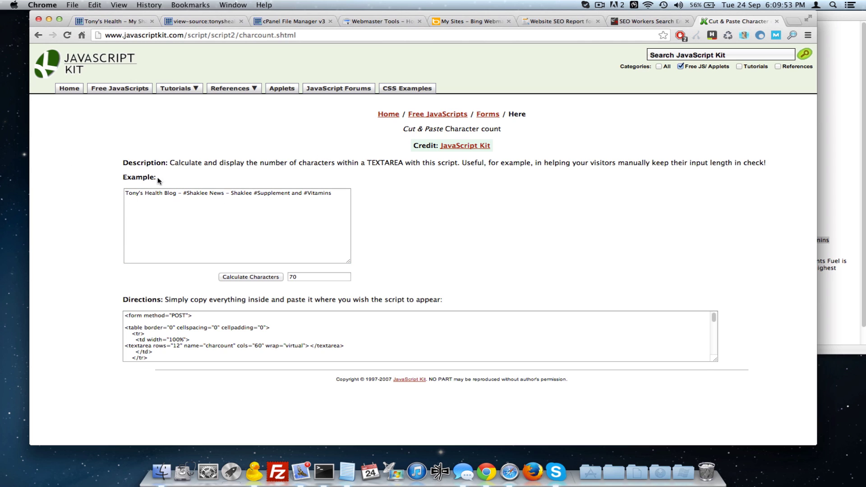
drag(125, 193, 175, 190)
click(90, 182)
click(850, 114)
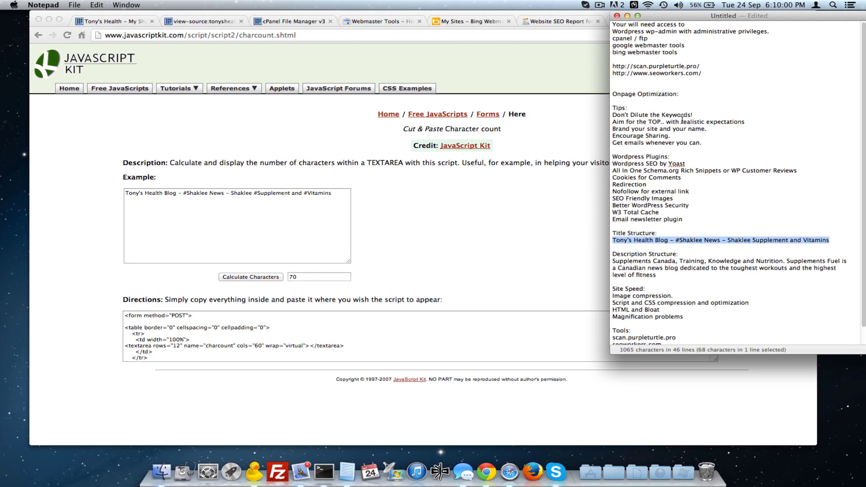
triple_click(612, 115)
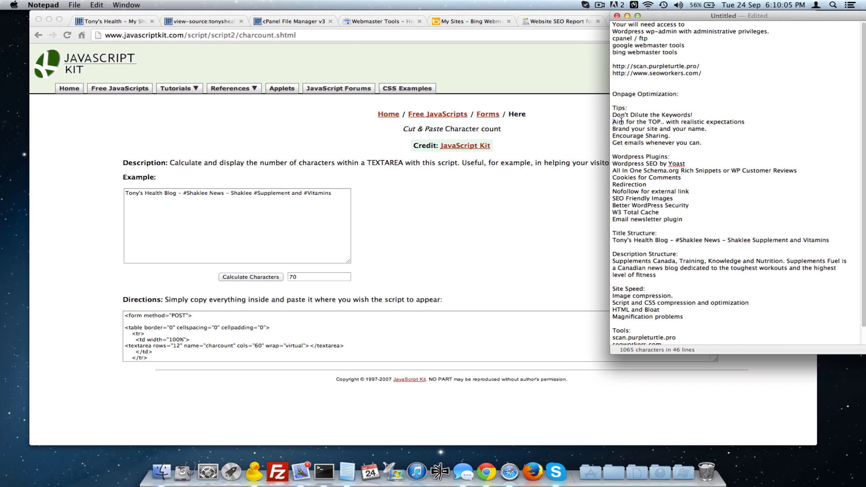
drag(612, 122, 676, 121)
- Examine the title's wording from Tony's Health Blog to Shaklee #Supplement and #Vitamins, and recheck the notes' first two tips
click(94, 154)
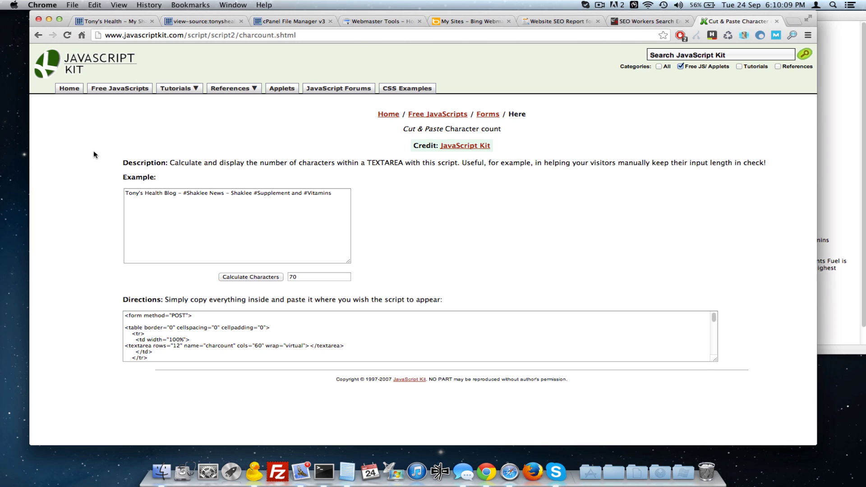
drag(126, 193, 304, 193)
click(144, 194)
click(220, 220)
click(281, 194)
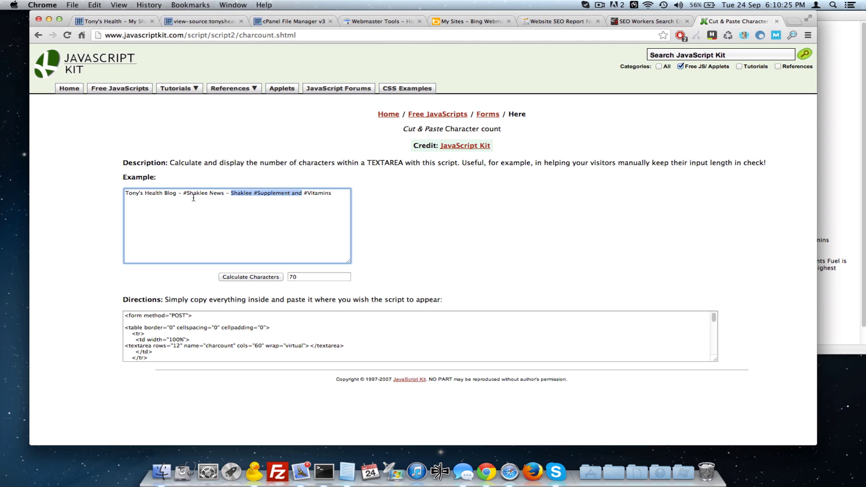
click(322, 200)
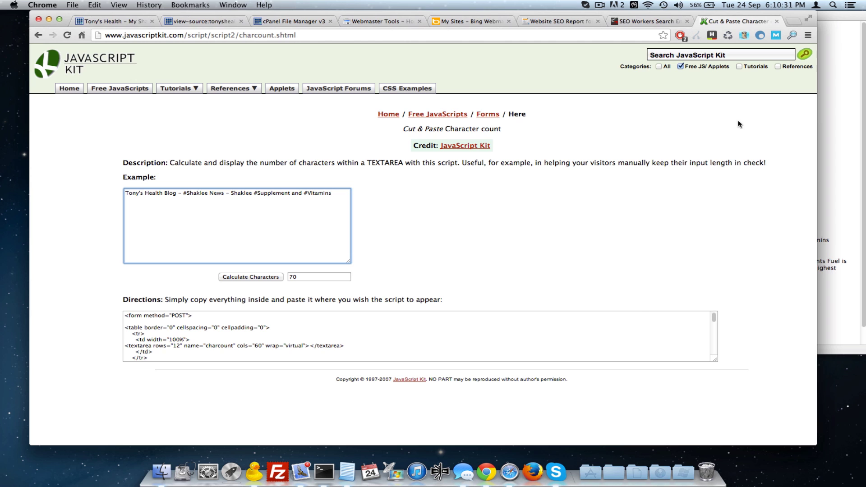
click(852, 110)
click(676, 129)
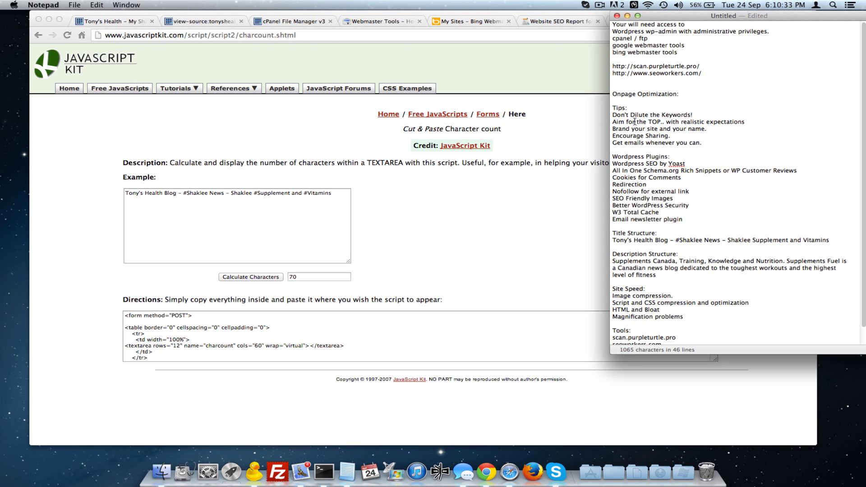
mouse_move(614, 118)
mouse_down()
mouse_move(693, 118)
mouse_move(612, 124)
mouse_up()
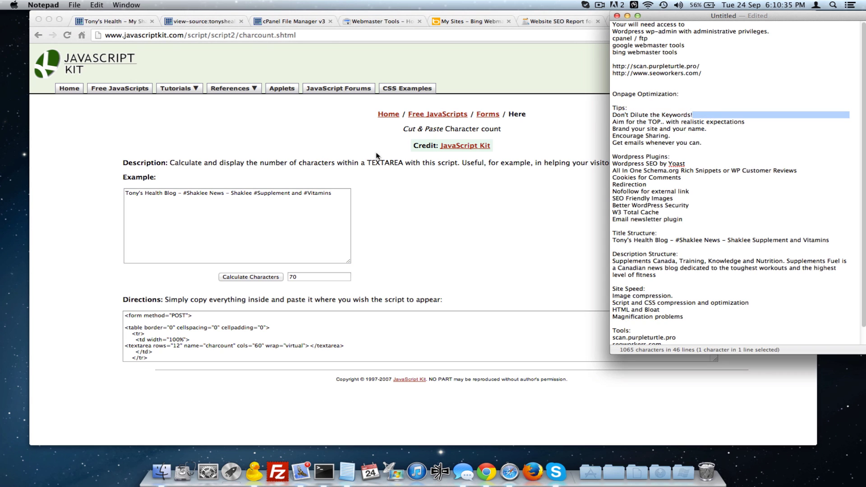
click(287, 134)
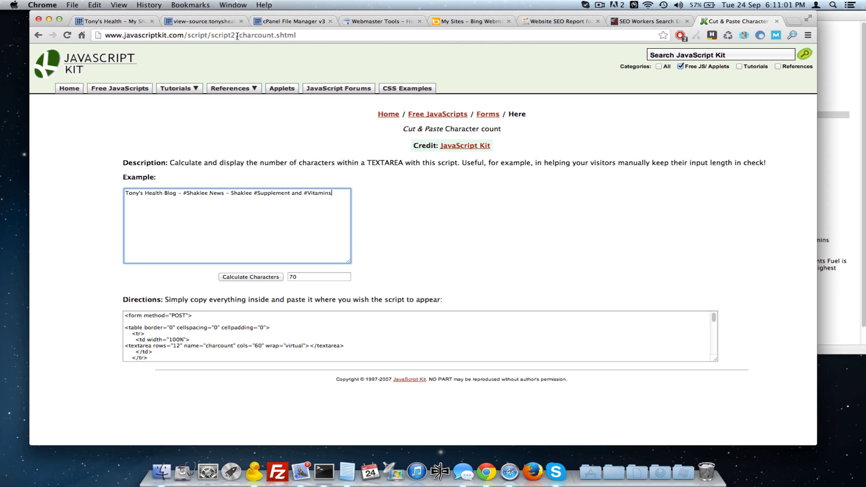
- Look through the open tonyshealth.com source, cPanel File Manager, Google Webmaster Tools and Bing Webmaster Tools pages in turn
click(292, 35)
click(646, 23)
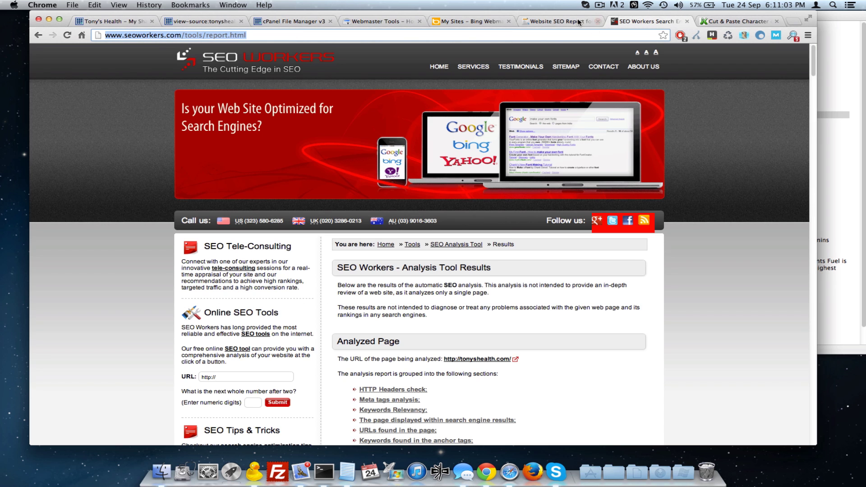
click(120, 21)
click(200, 22)
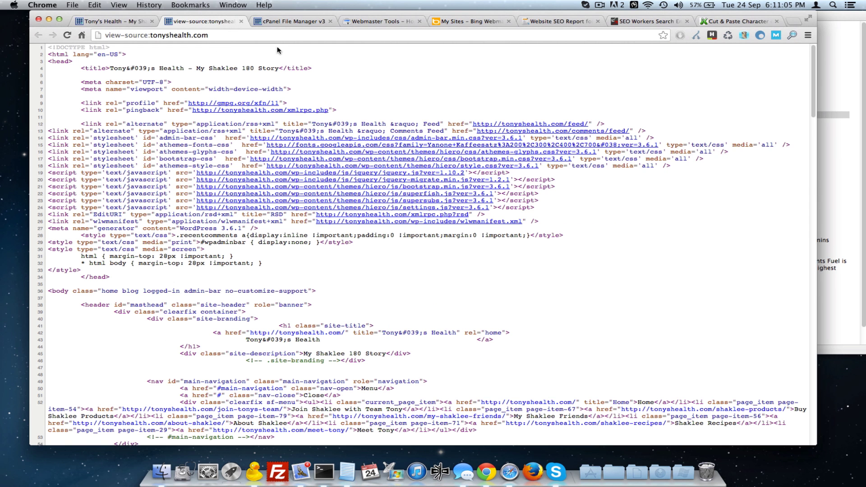
click(316, 21)
click(386, 21)
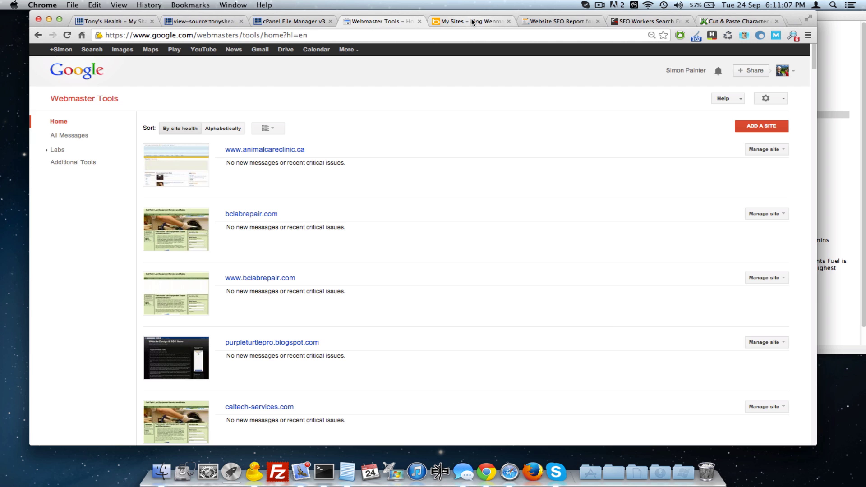
click(473, 23)
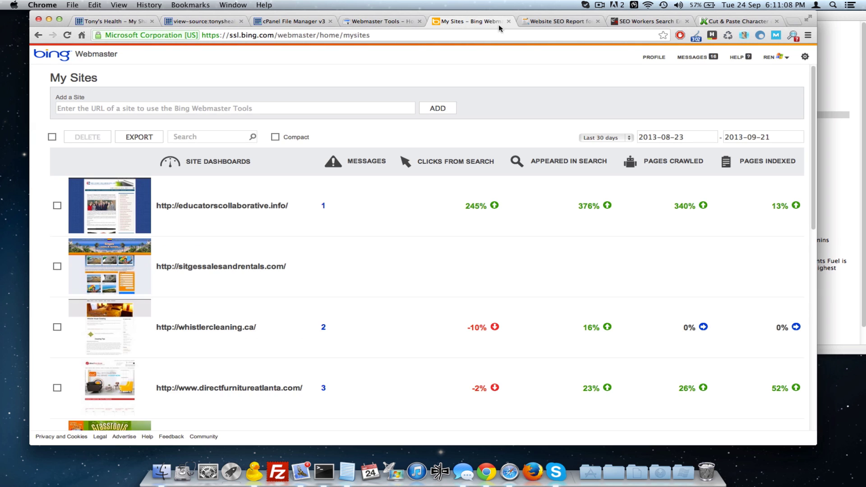
- Look over the scan.purpleturtle.pro SEO report for tonyshealth.com, from Website Analysis down to the Document section
click(559, 22)
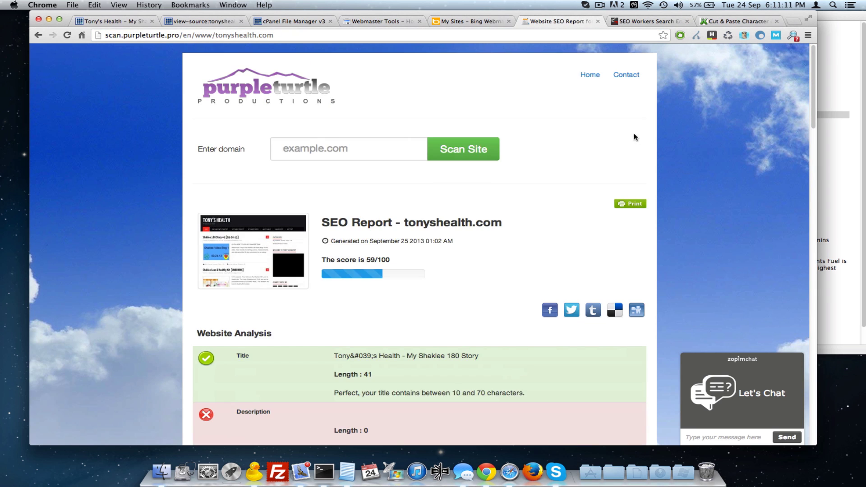
scroll(635, 137, down, 10)
scroll(635, 137, up, 2)
scroll(634, 136, down, 15)
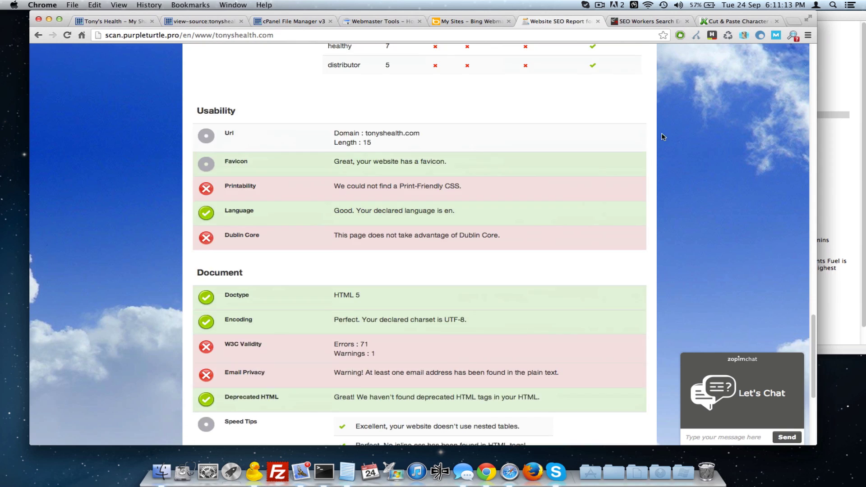
scroll(663, 136, up, 15)
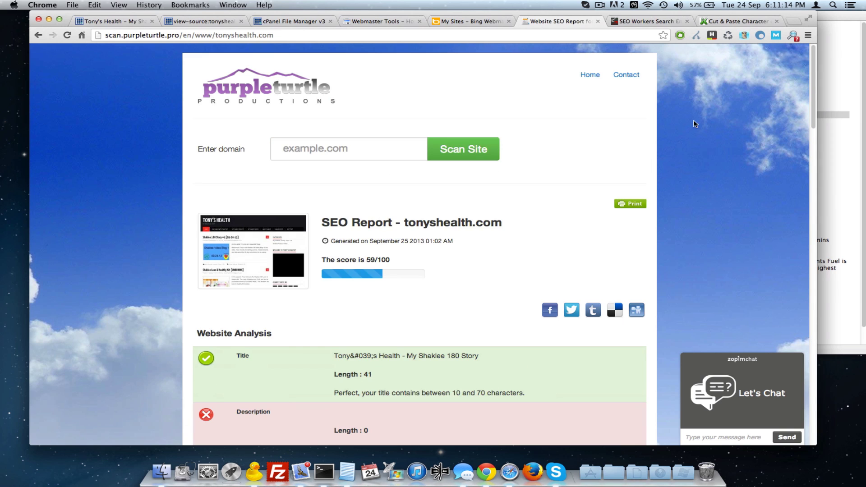
- Skim the SEO Workers analysis report down to the Meta Description Tag section and return to the tonyshealth.com home page
click(644, 19)
scroll(685, 155, down, 7)
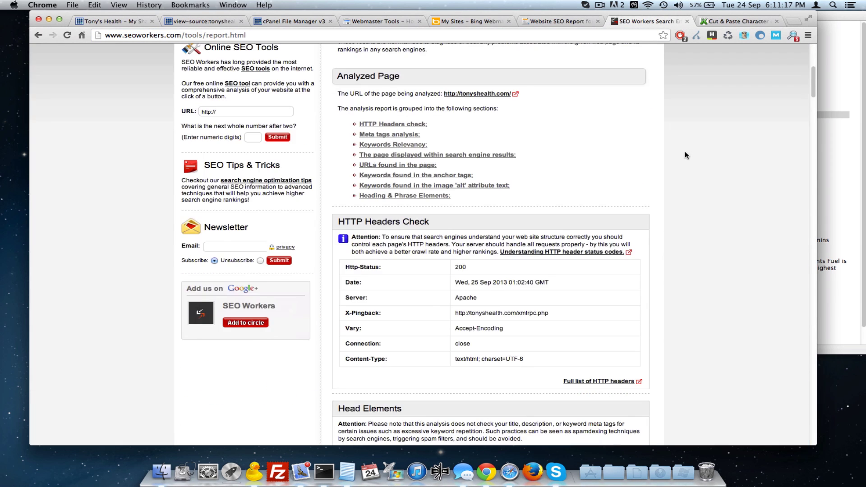
scroll(685, 155, down, 15)
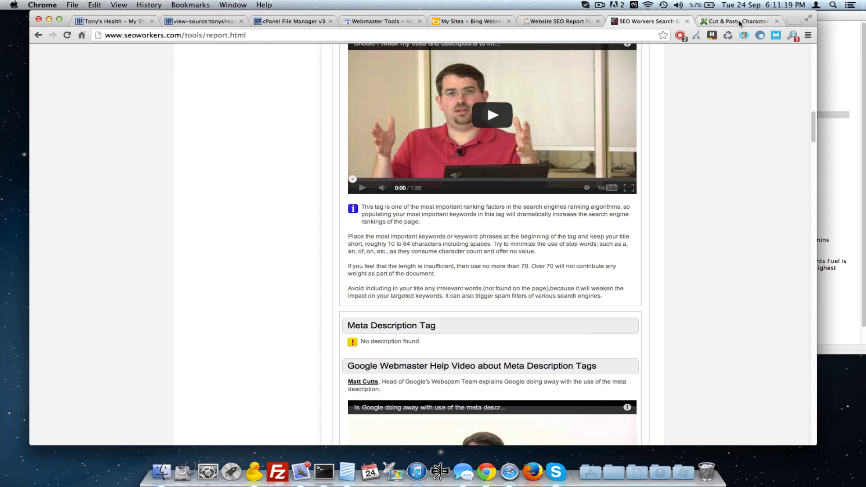
click(740, 24)
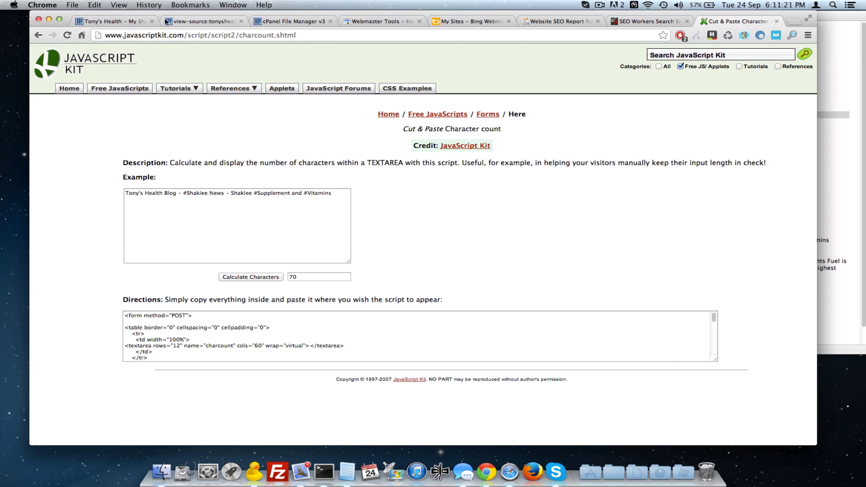
click(115, 22)
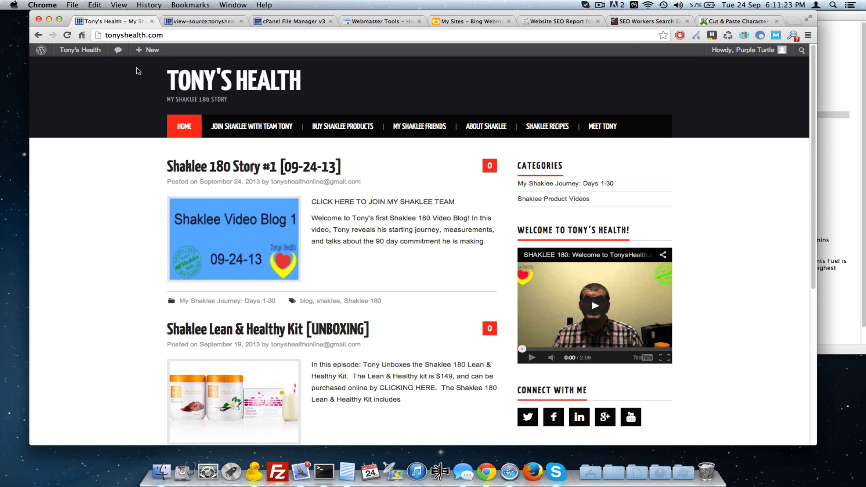
click(601, 8)
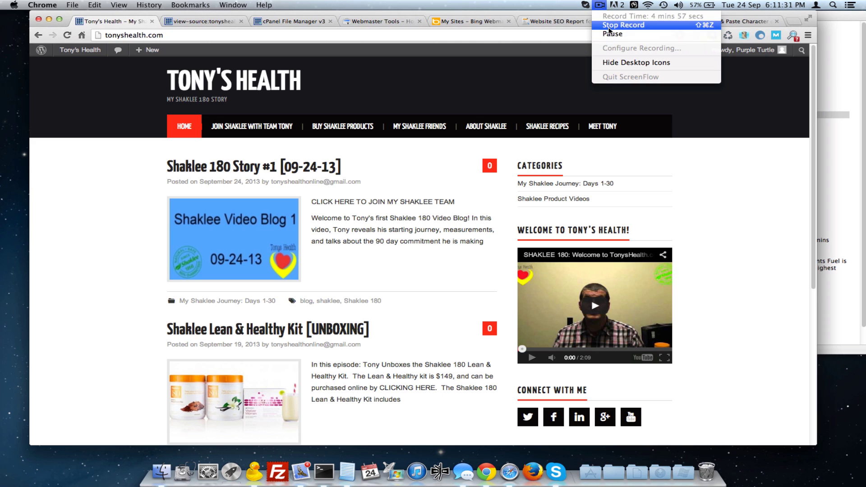
- Remove the blank lines above the scan.purpleturtle.pro link and below the Onpage Optimization heading in the notes
click(613, 33)
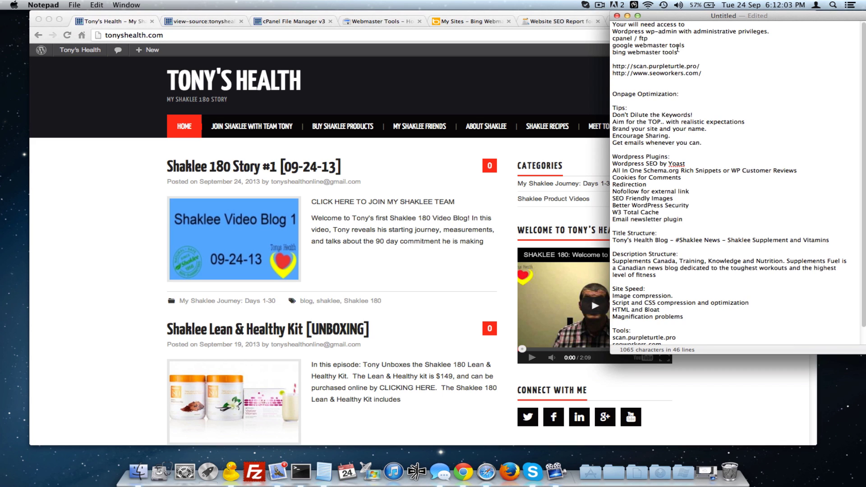
drag(677, 49, 618, 25)
click(654, 66)
click(642, 59)
key(BackSpace)
click(667, 73)
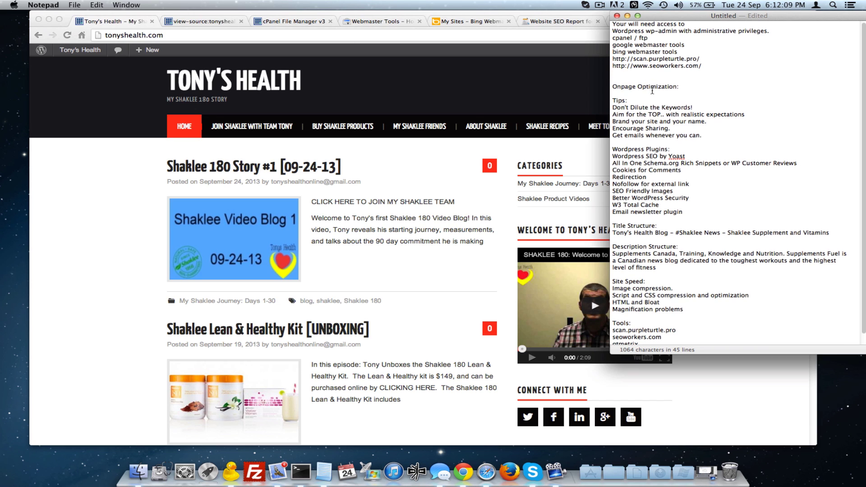
scroll(652, 90, down, 1)
click(614, 83)
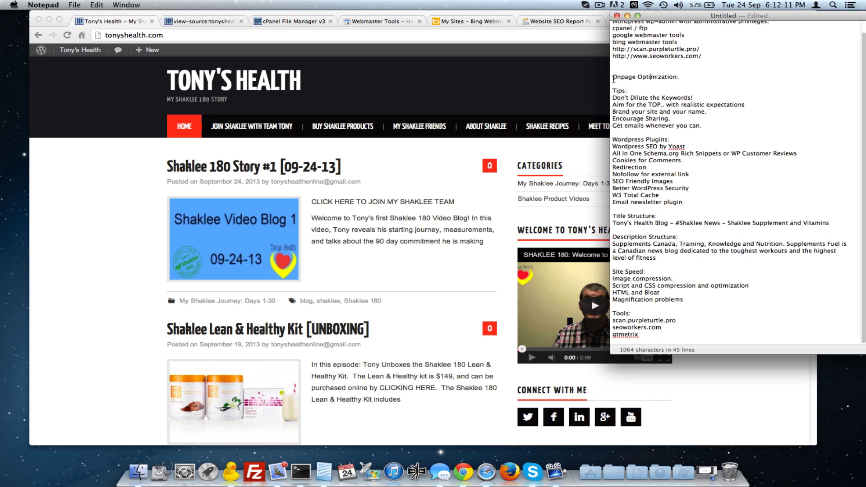
key(BackSpace)
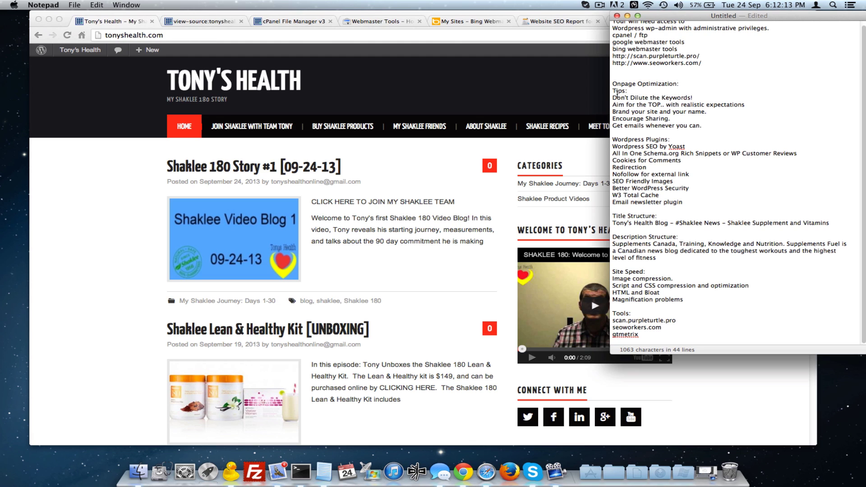
- Highlight the notes' Don't Dilute the Keywords tip and look over the tonyshealth.com home page's posts, tags and sidebar
drag(612, 91, 693, 98)
click(713, 98)
click(433, 97)
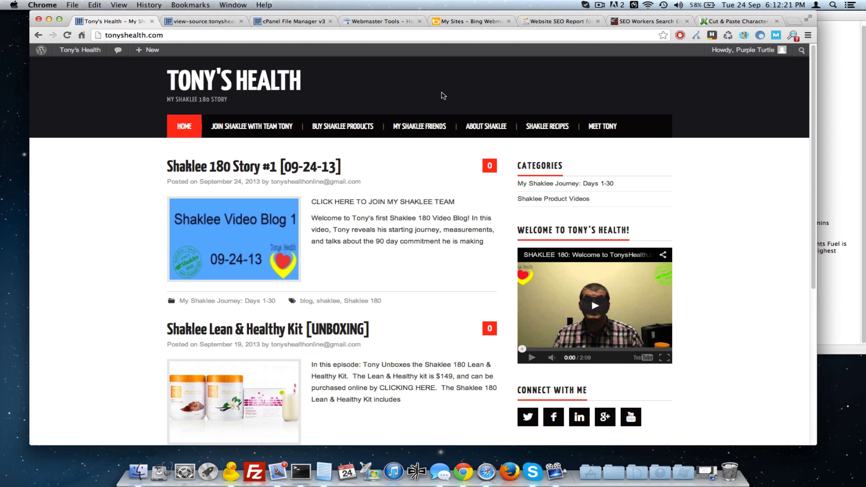
scroll(679, 114, down, 5)
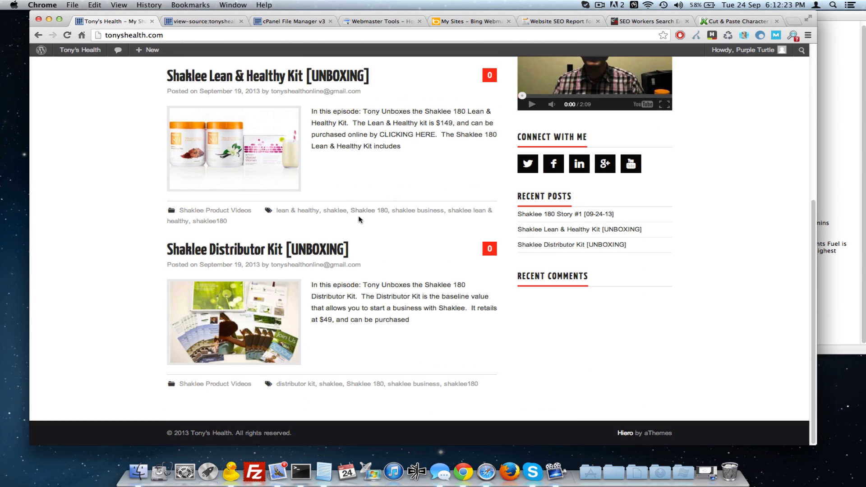
key(super+r)
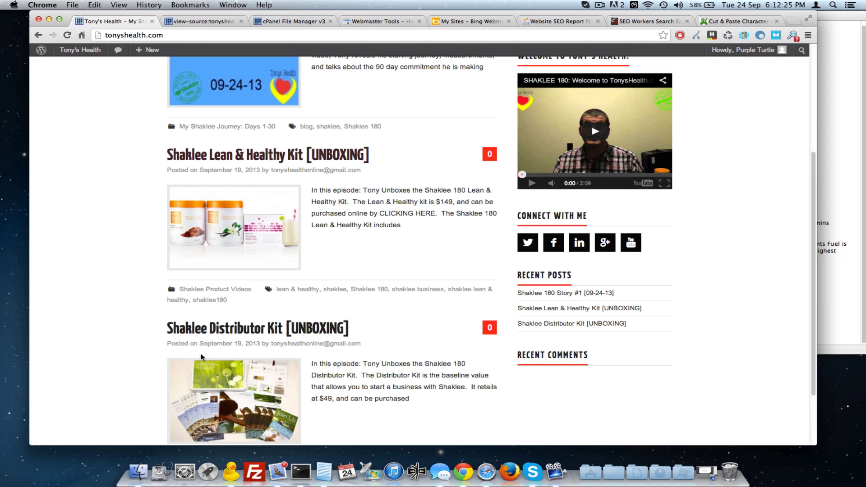
scroll(91, 251, up, 5)
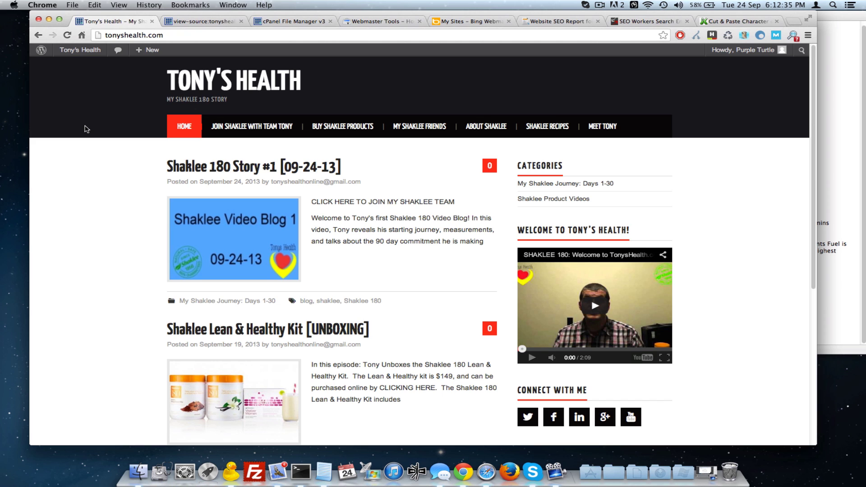
scroll(100, 163, down, 3)
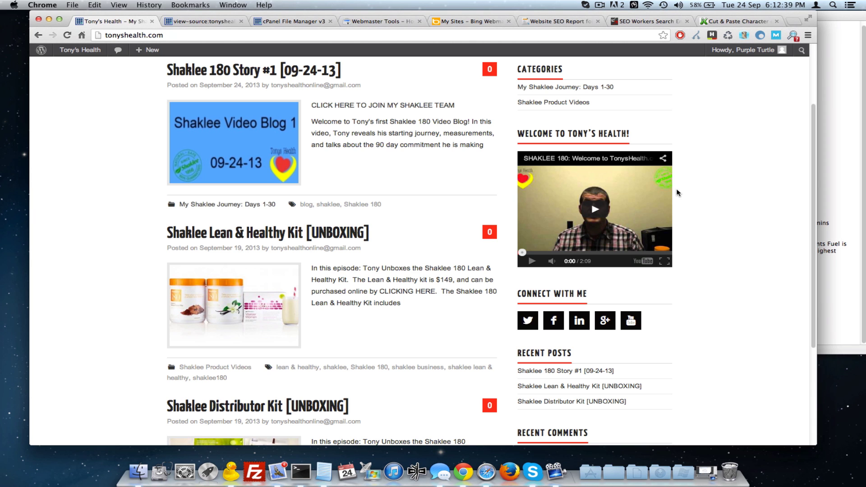
scroll(108, 156, up, 2)
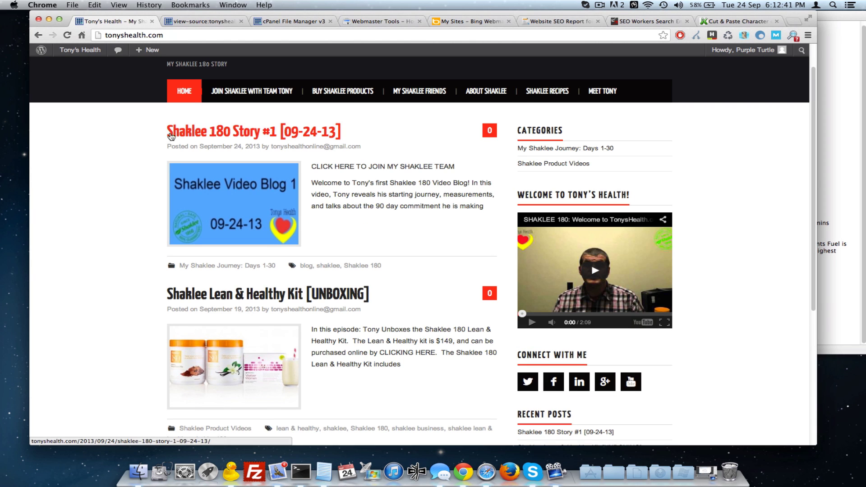
- Highlight the Shaklee keyword in the Shaklee 180 Story #1 title and skim the whole home page for its keyword use
drag(150, 131, 202, 132)
scroll(120, 166, down, 1)
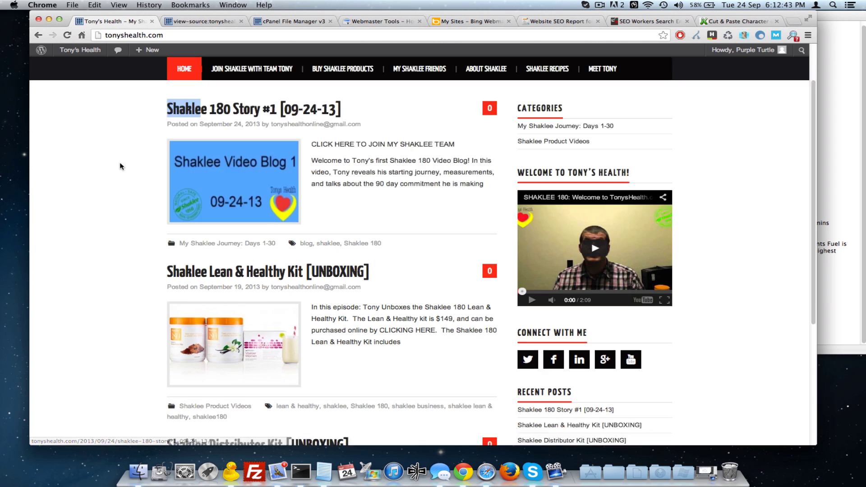
scroll(120, 164, down, 8)
scroll(111, 171, up, 10)
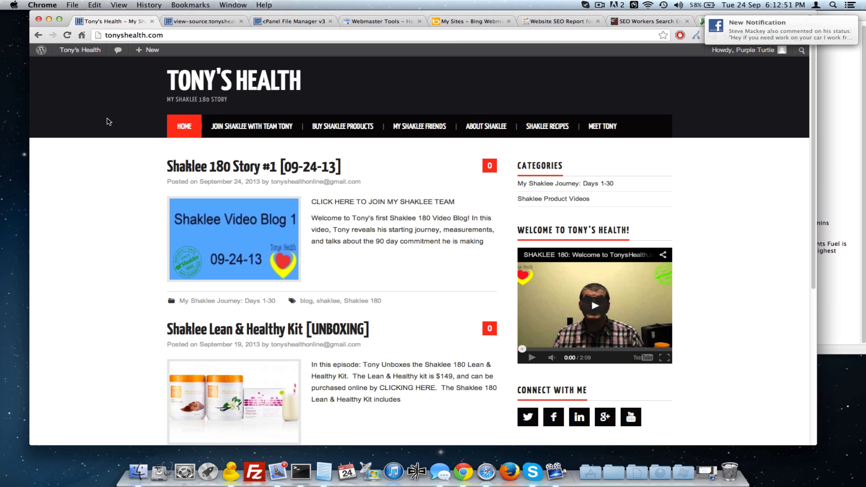
scroll(108, 121, down, 10)
scroll(108, 122, up, 10)
scroll(109, 121, down, 10)
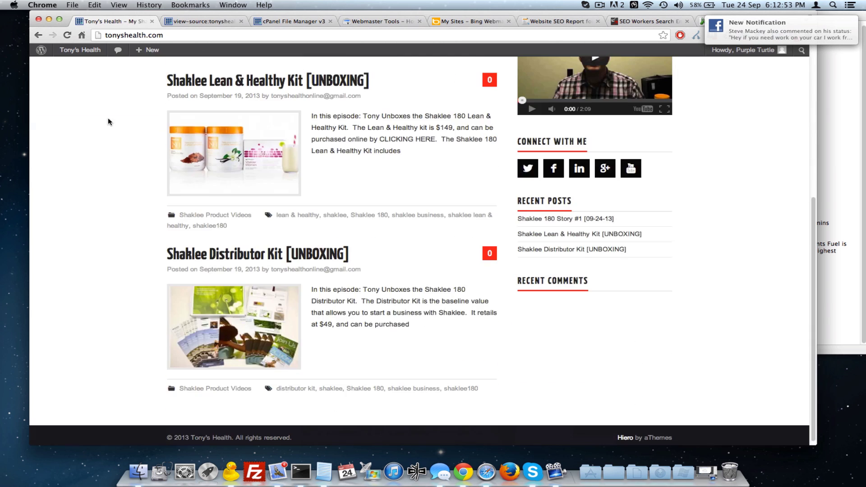
scroll(108, 121, up, 10)
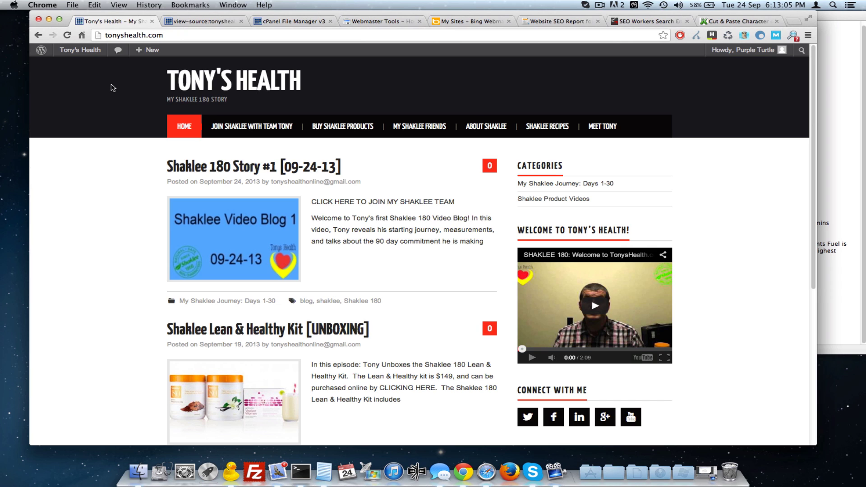
- Highlight the Aim for the TOP tip in the notes and bring up the JavaScript Kit character counter page in Chrome
click(835, 80)
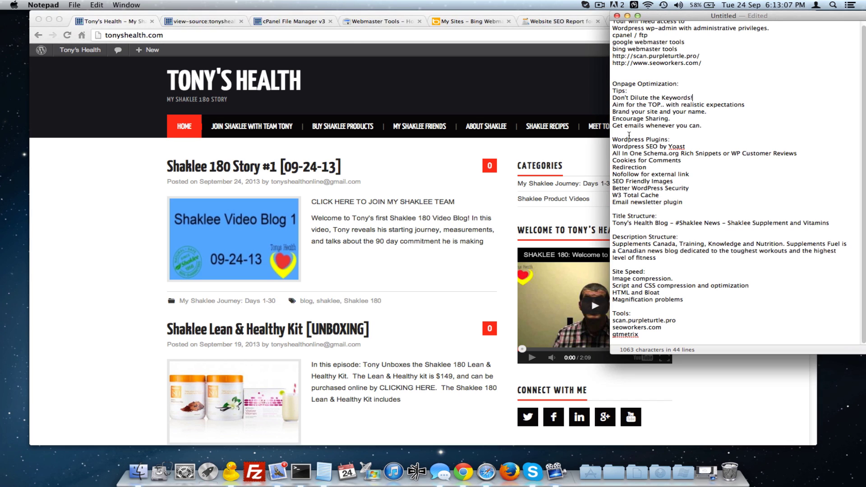
drag(612, 105, 664, 105)
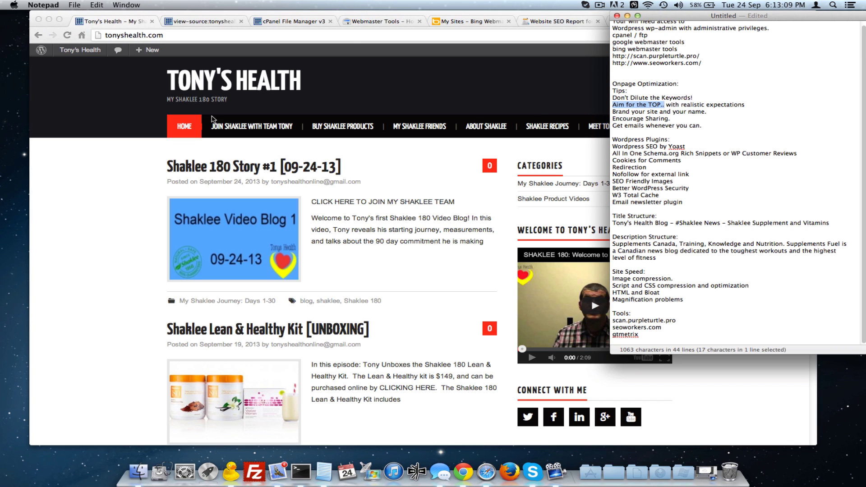
click(417, 47)
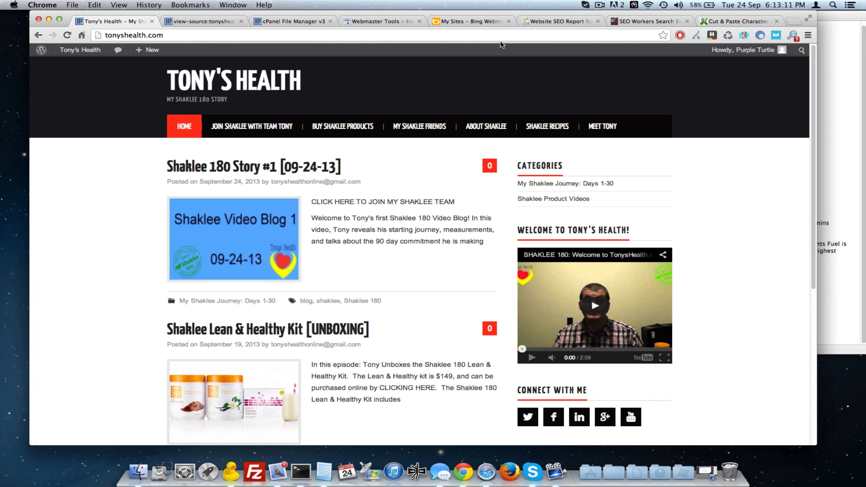
click(733, 21)
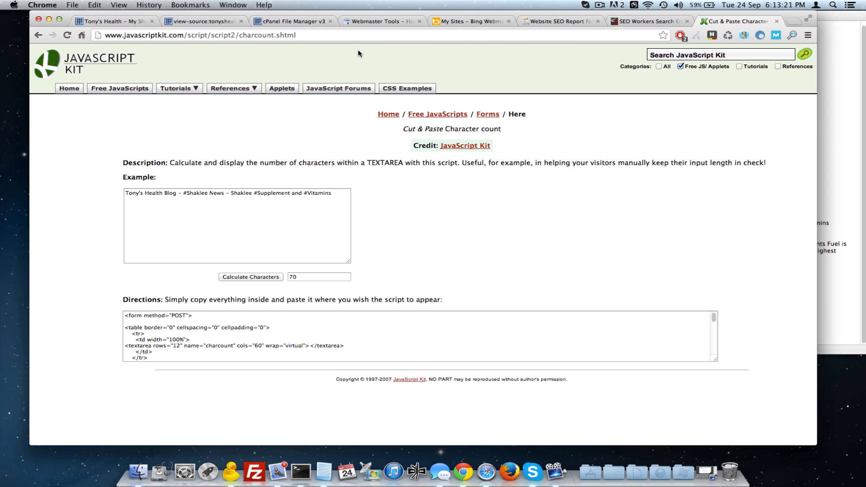
- Write the sample title structure "keyword location sales and service" in a new browser tab's address bar without searching for it
key(super+t)
text(k)
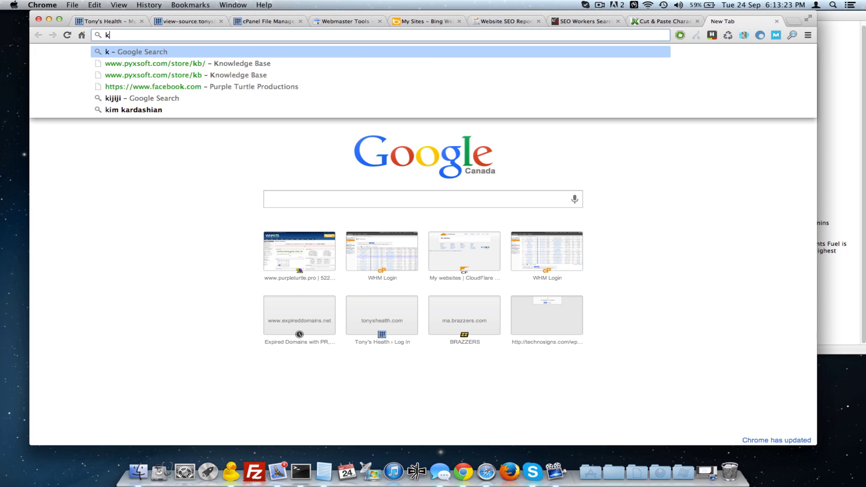
key(BackSpace)
text(keywo)
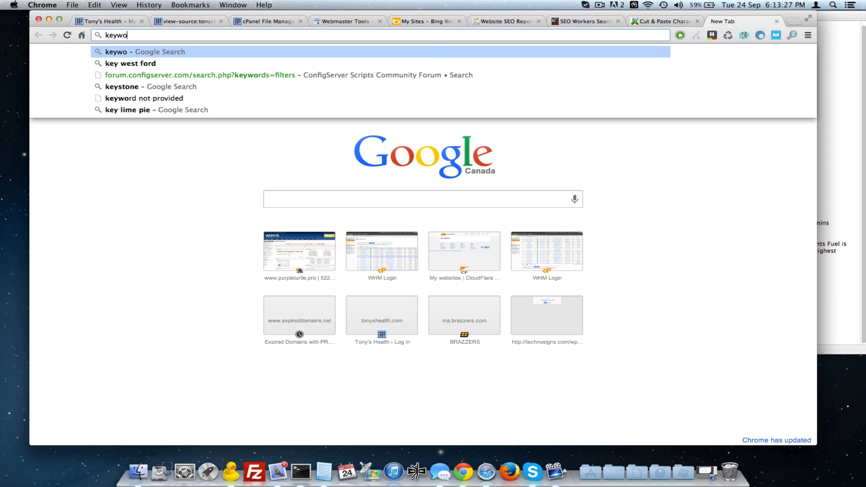
text(rd location)
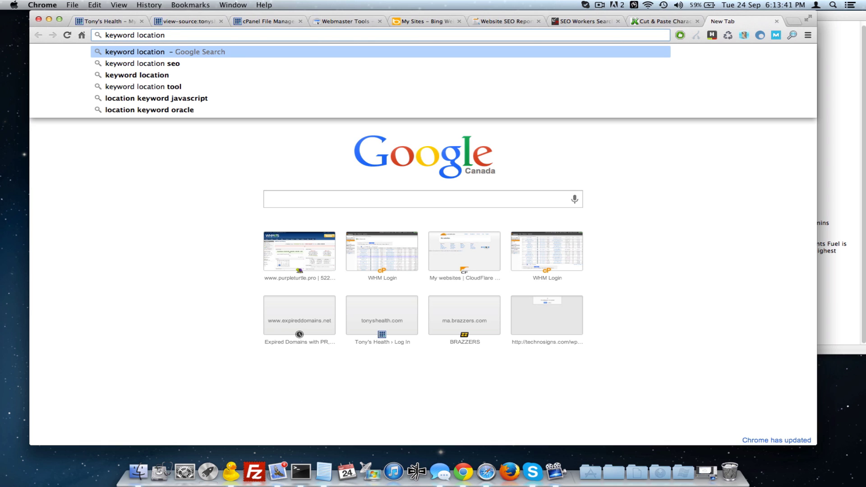
text(sales and service)
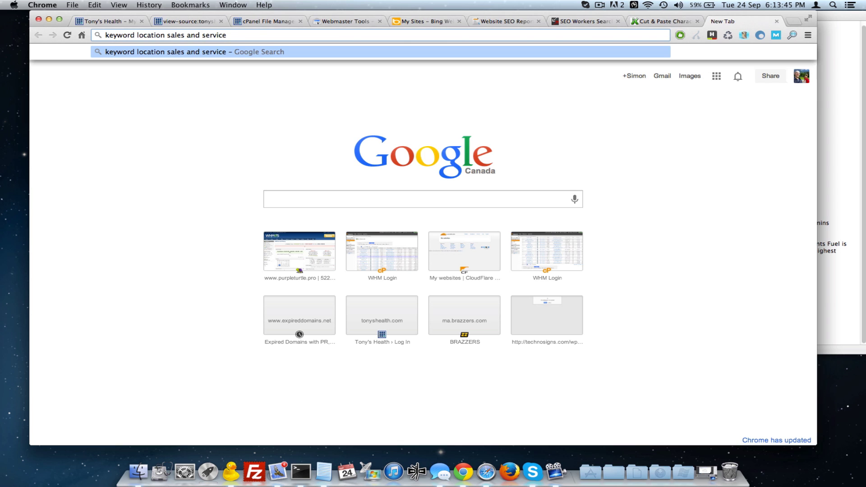
- Highlight the keyword, location, and sales and service parts of the sample phrase in turn to examine the title structure
drag(167, 35, 83, 34)
click(133, 36)
drag(104, 34, 234, 34)
click(249, 34)
drag(169, 34, 256, 37)
click(221, 189)
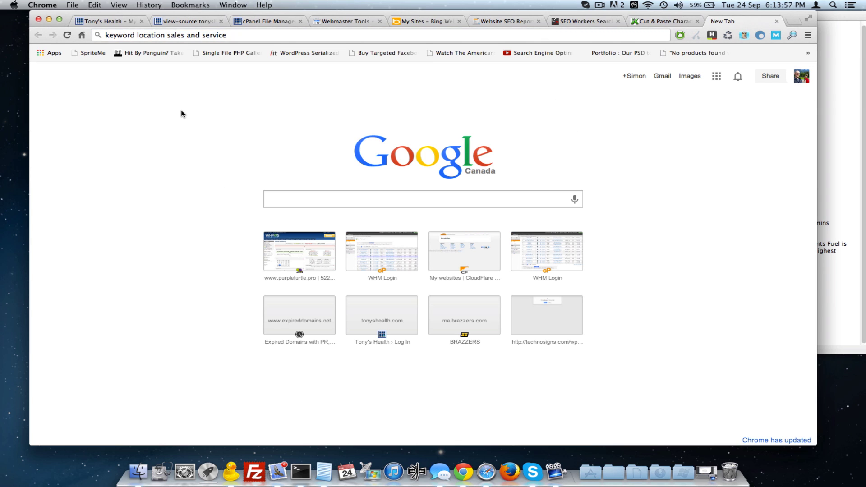
click(105, 35)
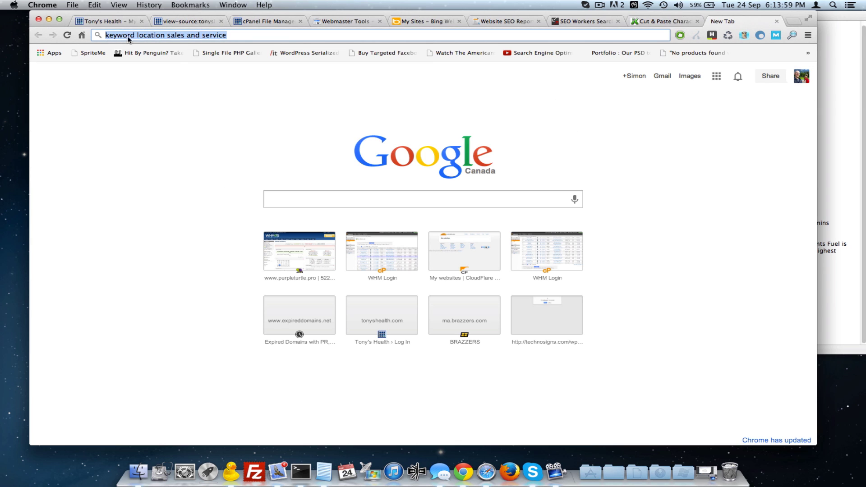
double_click(153, 35)
drag(130, 34, 96, 33)
click(175, 125)
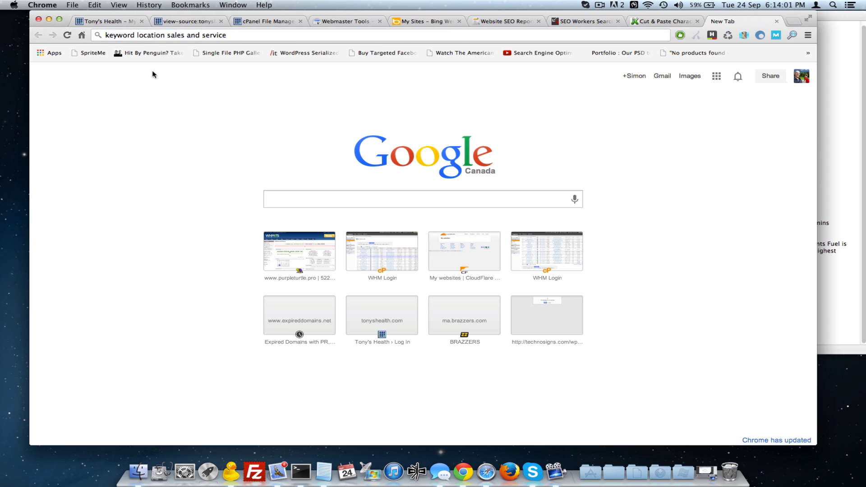
drag(165, 35, 106, 36)
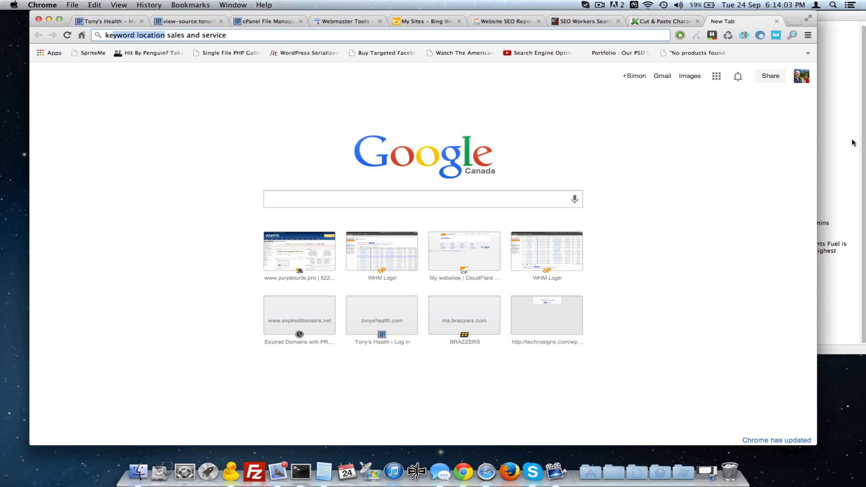
- Delete the Supplements Canada sample paragraph under Description Structure in the notes
click(835, 160)
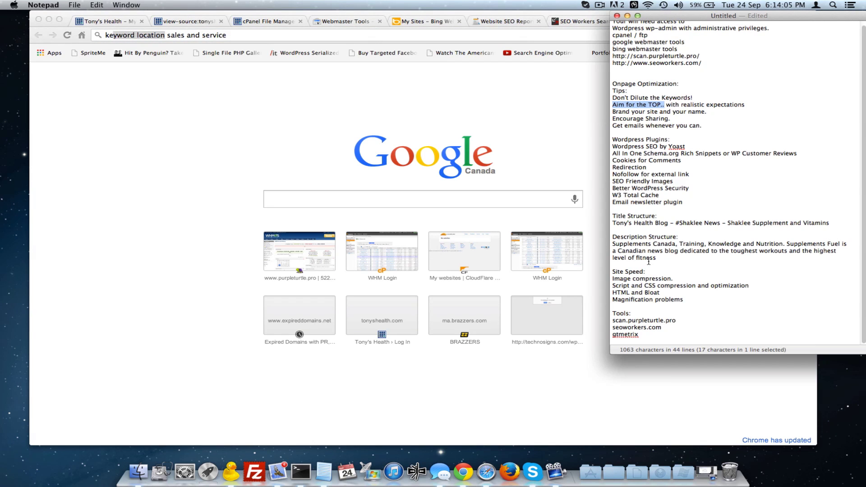
drag(656, 258, 594, 245)
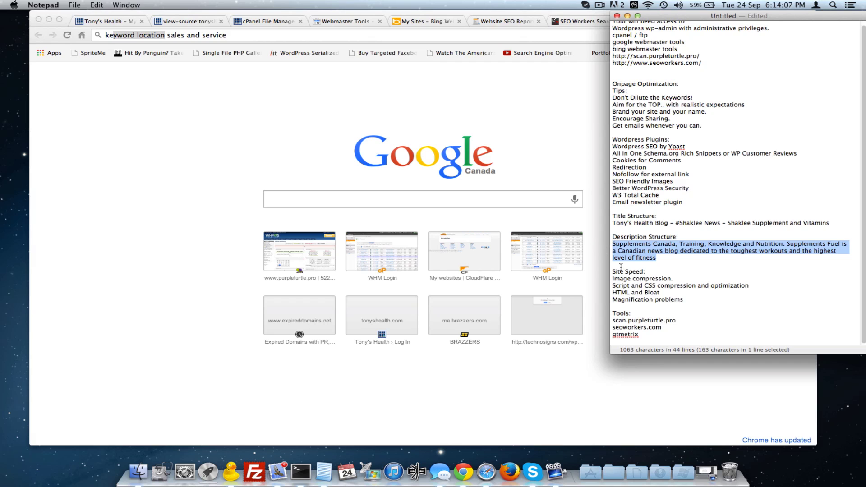
key(BackSpace)
- Skim the tonyshealth.com home page posts again and open the About Shaklee page down to its Who We Are section
click(244, 135)
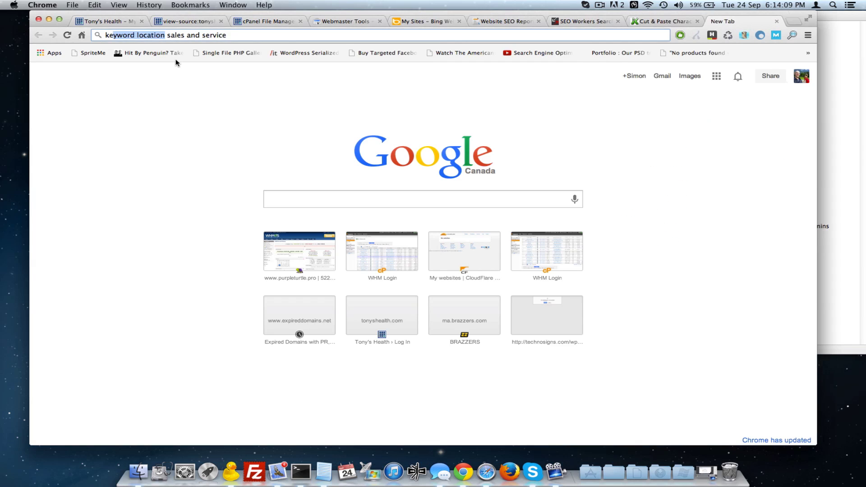
click(118, 21)
scroll(119, 196, down, 3)
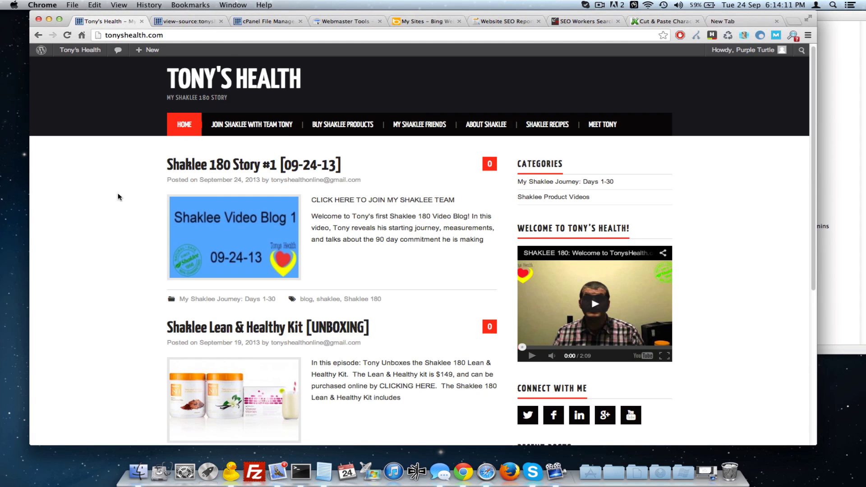
scroll(122, 198, down, 5)
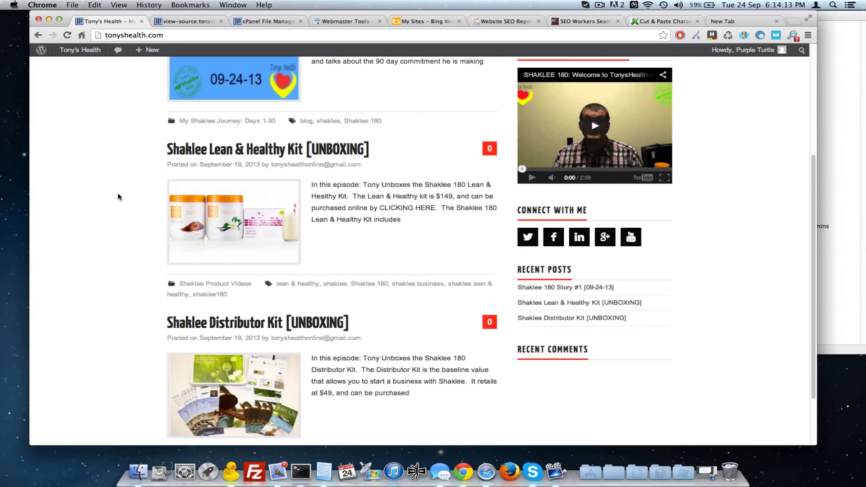
scroll(139, 219, up, 2)
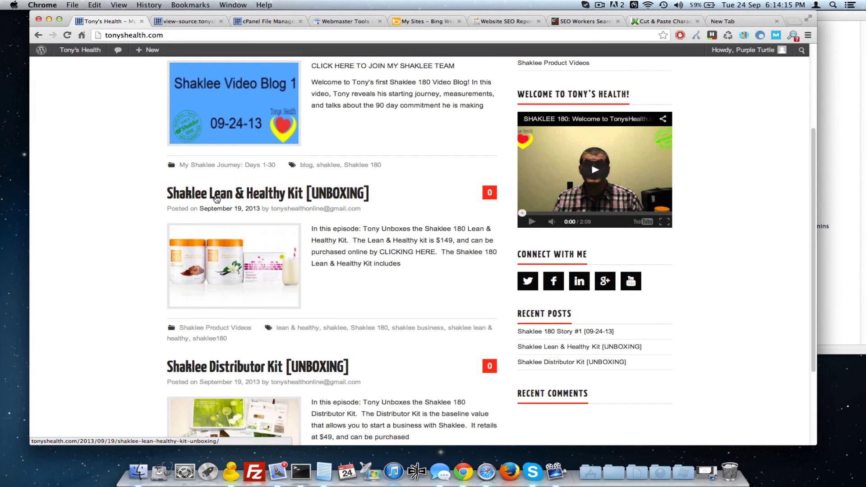
scroll(105, 158, up, 5)
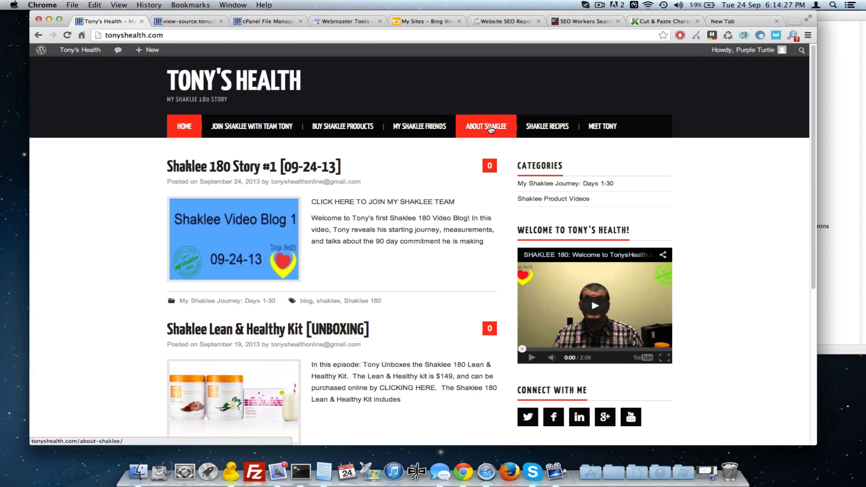
click(482, 126)
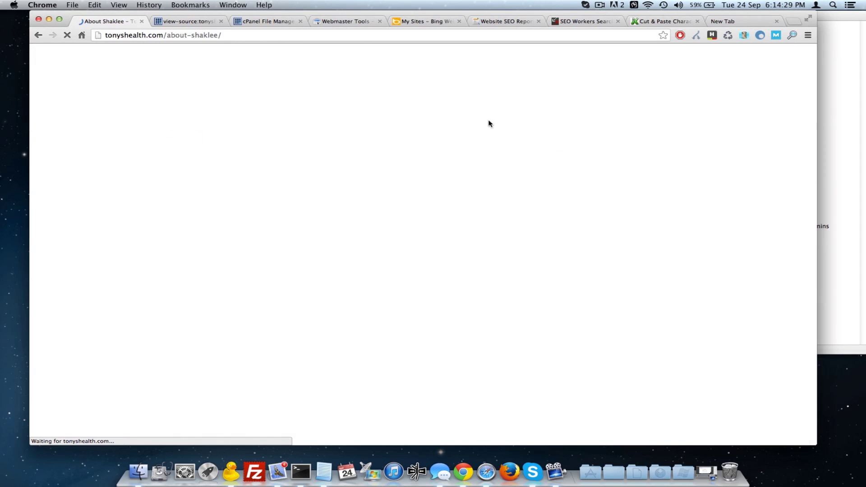
scroll(112, 145, down, 5)
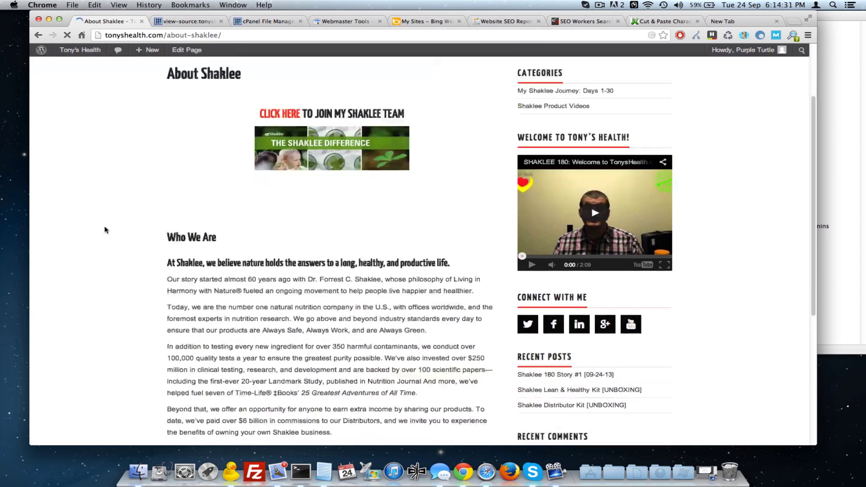
- Copy the Who We Are tagline and first paragraph from the About Shaklee page and paste them under Description Structure in the notes
mouse_move(168, 212)
mouse_down()
mouse_move(279, 223)
mouse_move(479, 223)
mouse_up()
key(super+c)
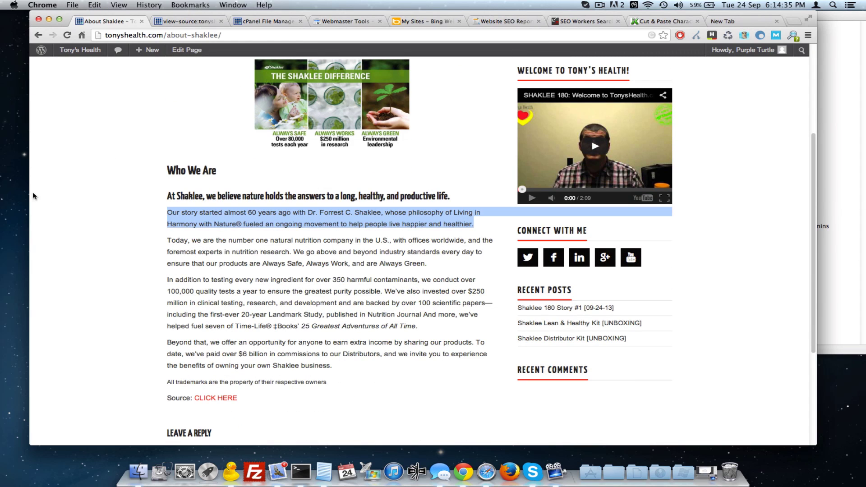
click(117, 199)
mouse_move(166, 196)
mouse_down()
mouse_move(375, 204)
mouse_move(475, 222)
mouse_up()
key(super+c)
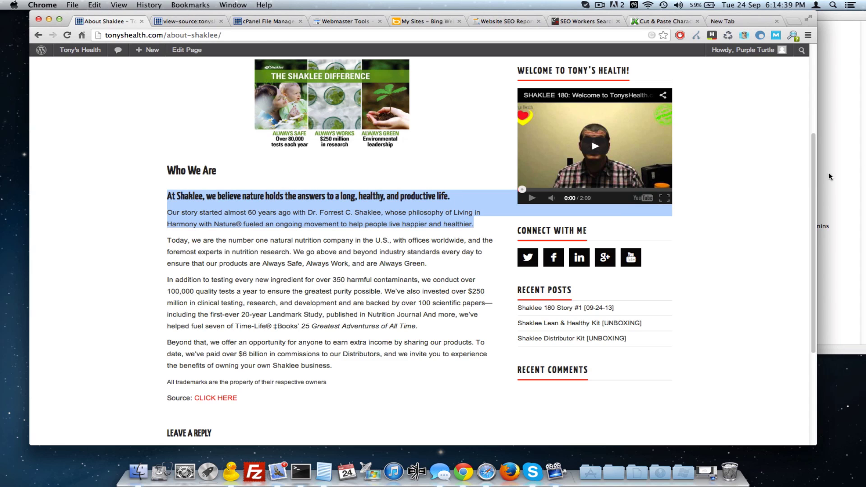
key(super+Tab)
click(655, 251)
key(super+v)
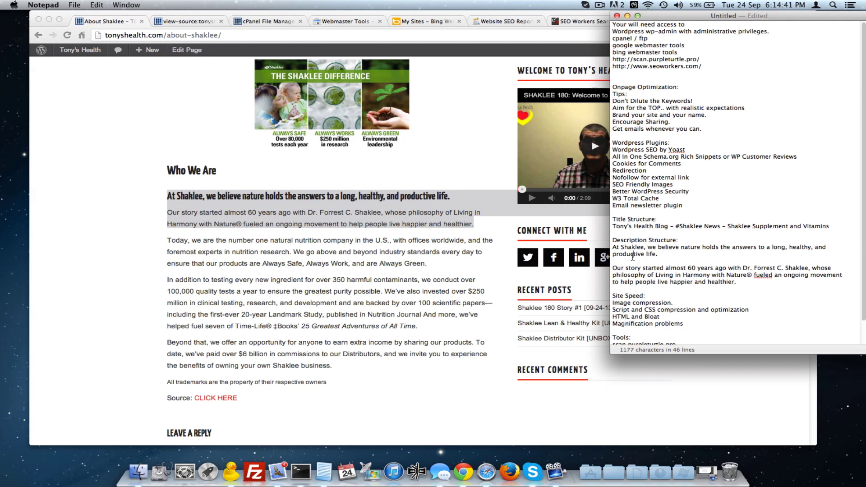
- Join the pasted tagline and "Our story started" paragraph into one continuous description separated by a space
click(613, 268)
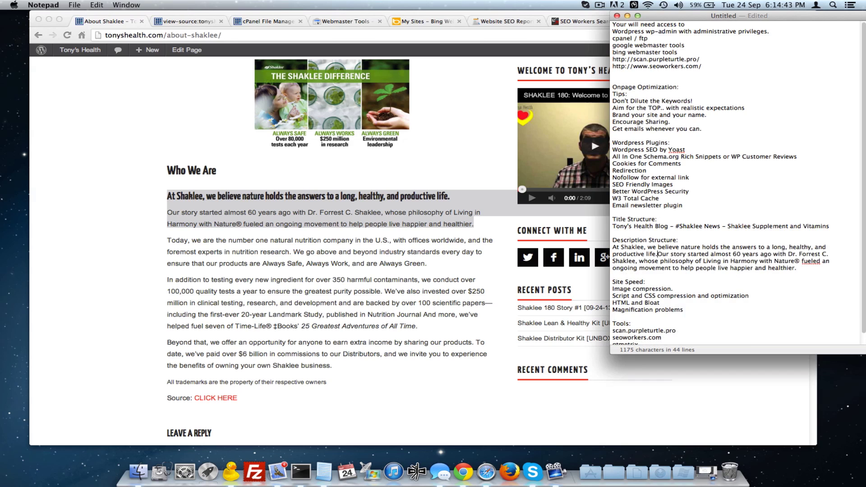
key(BackSpace)
key(BackSpace)
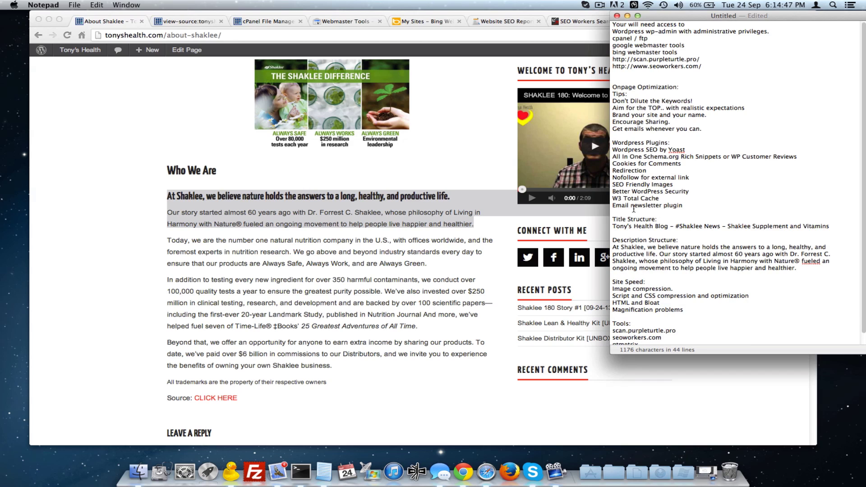
- Highlight the tip "Aim for the TOP.. with realistic expectations" in the notes, including its realistic expectations part
click(25, 124)
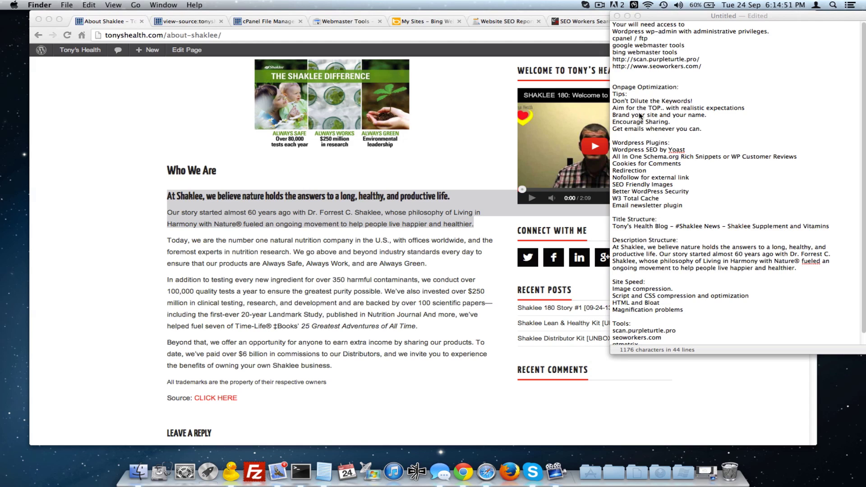
click(660, 123)
drag(613, 108, 745, 108)
click(665, 128)
drag(666, 108, 742, 109)
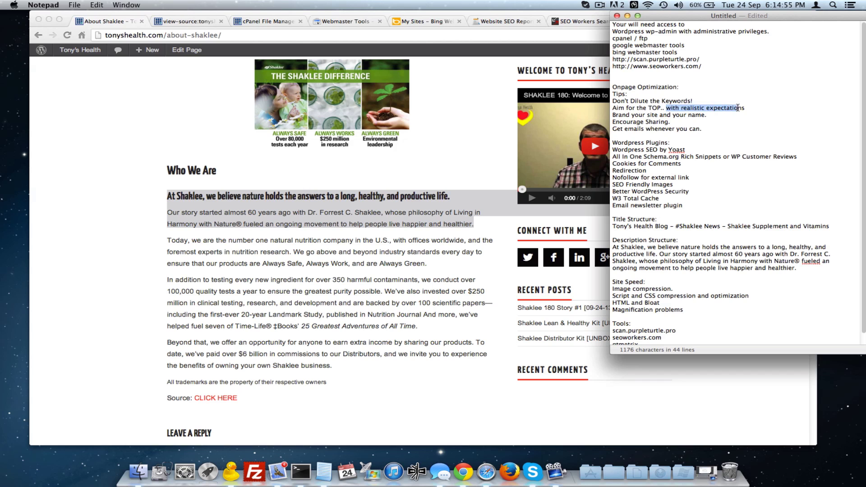
click(730, 118)
- Return to the header of the About Shaklee page and highlight the tip "Brand your site and your name." in the notes
click(81, 140)
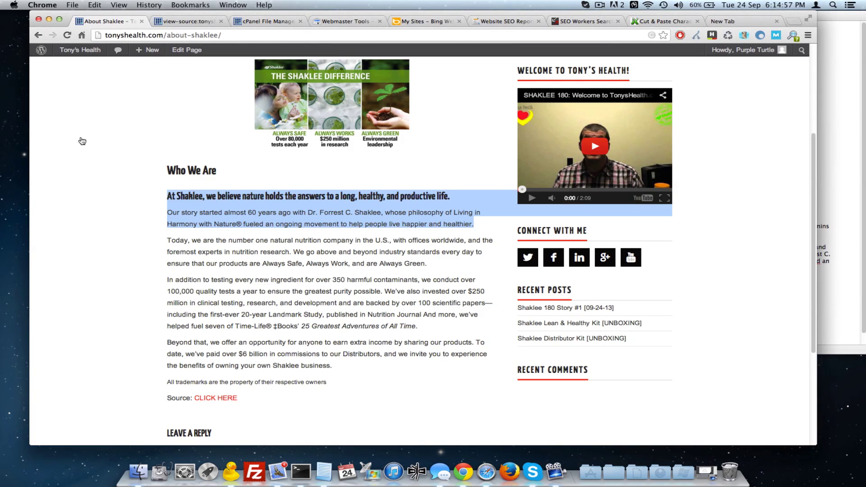
scroll(755, 133, up, 5)
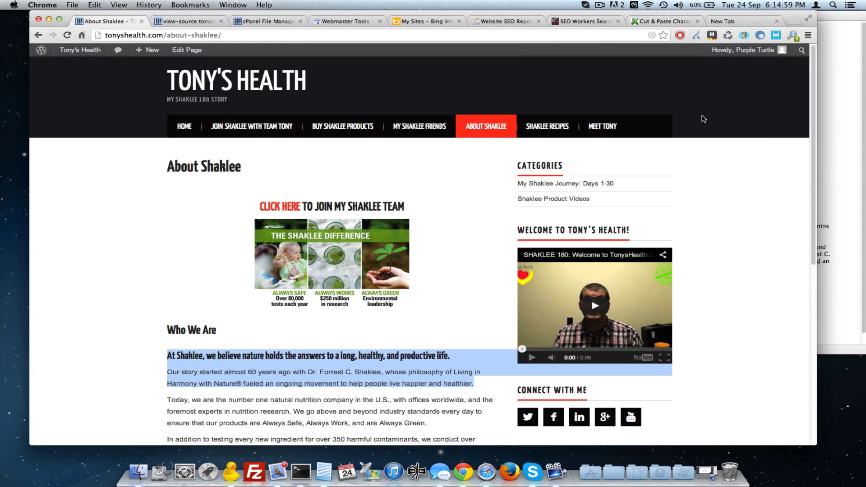
click(778, 108)
click(840, 97)
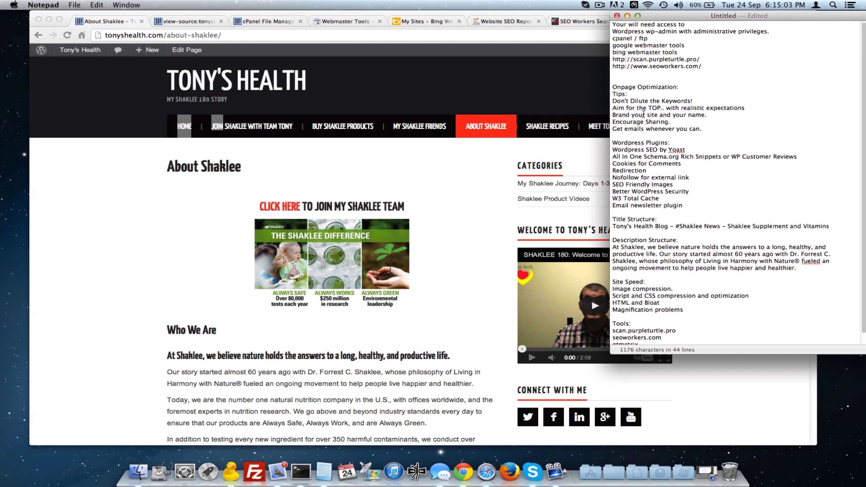
drag(612, 116, 707, 116)
click(707, 116)
drag(613, 114, 711, 115)
click(714, 115)
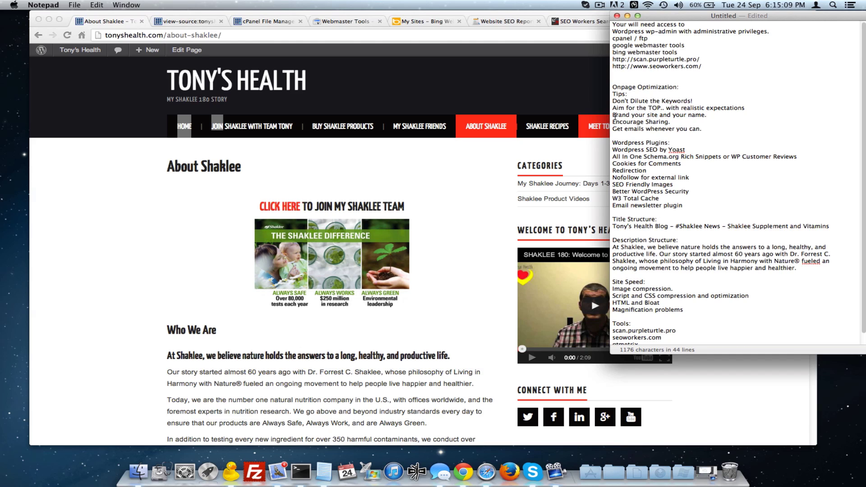
drag(612, 115, 706, 116)
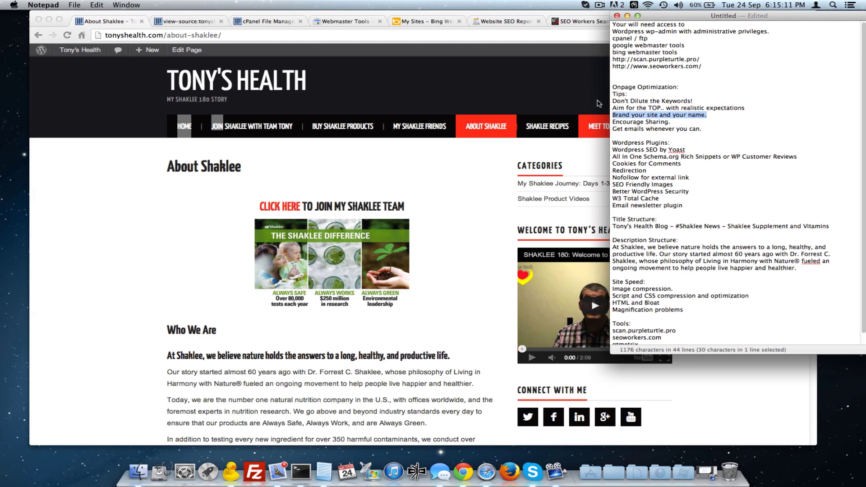
click(577, 94)
- Open the tonyshealth.com home page to examine its branding and switch back to the notes
click(120, 108)
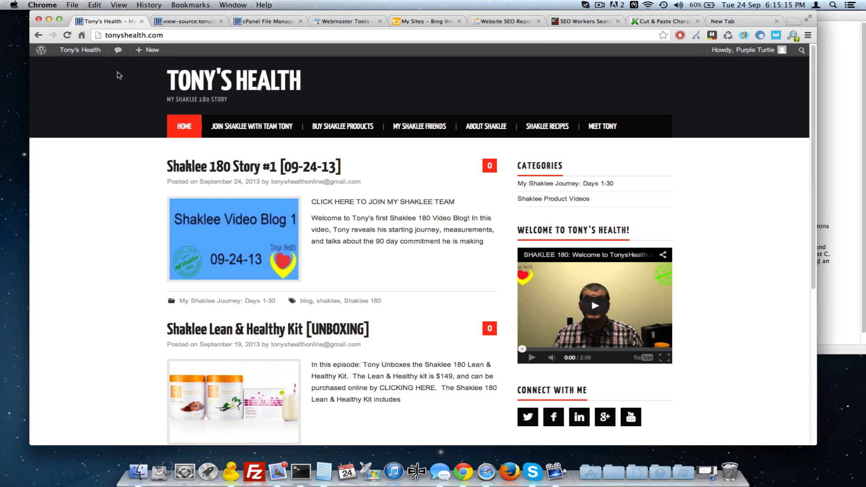
mouse_move(147, 50)
key(super+l)
key(Return)
click(849, 113)
click(587, 100)
click(850, 90)
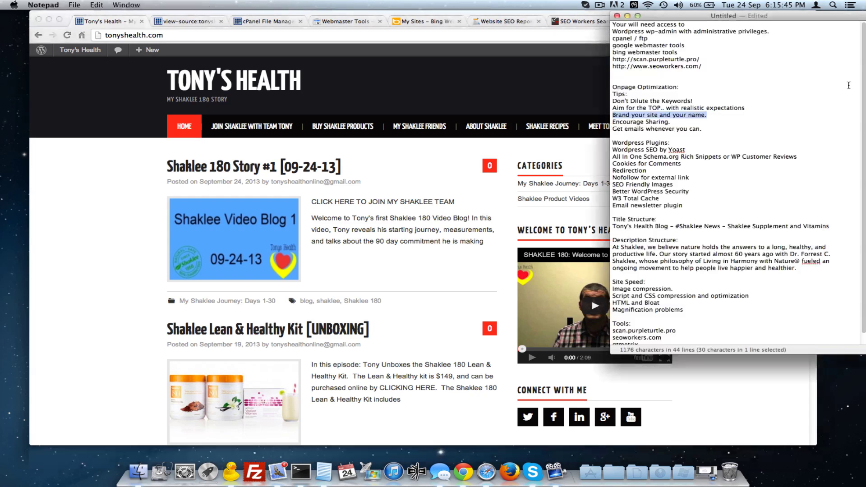
- Highlight the tips on branding the site, encouraging sharing and getting emails in turn to examine them
click(622, 120)
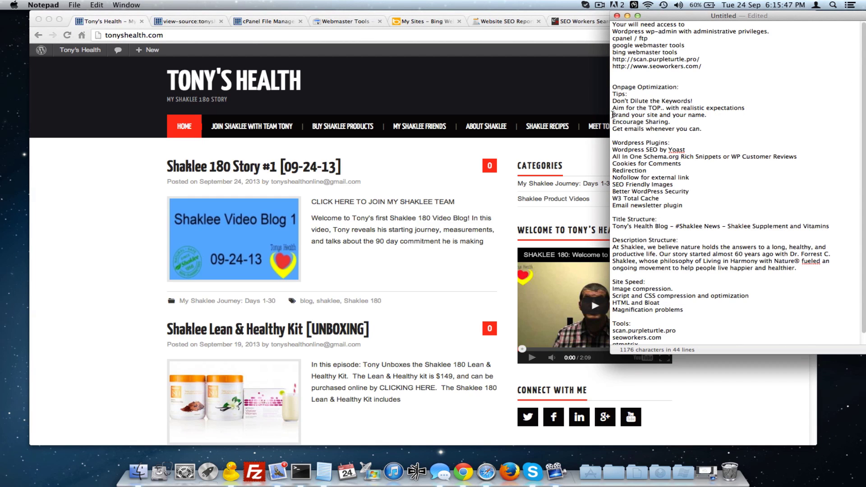
drag(613, 114, 710, 114)
click(708, 126)
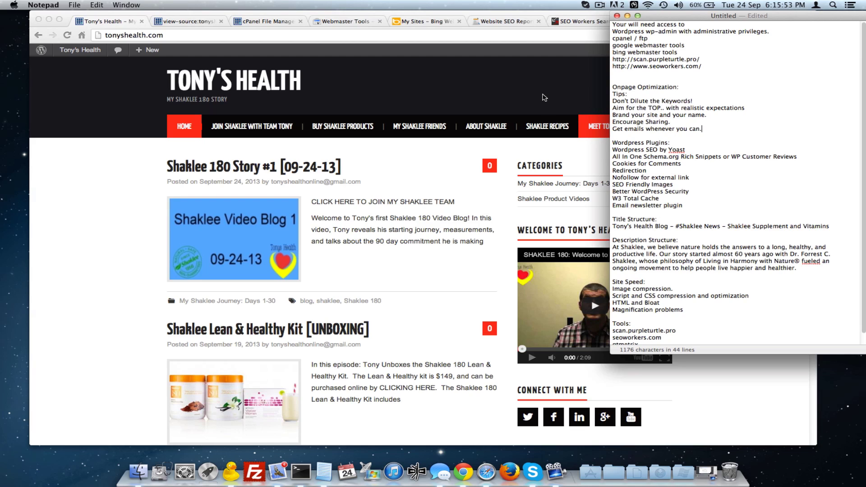
triple_click(640, 121)
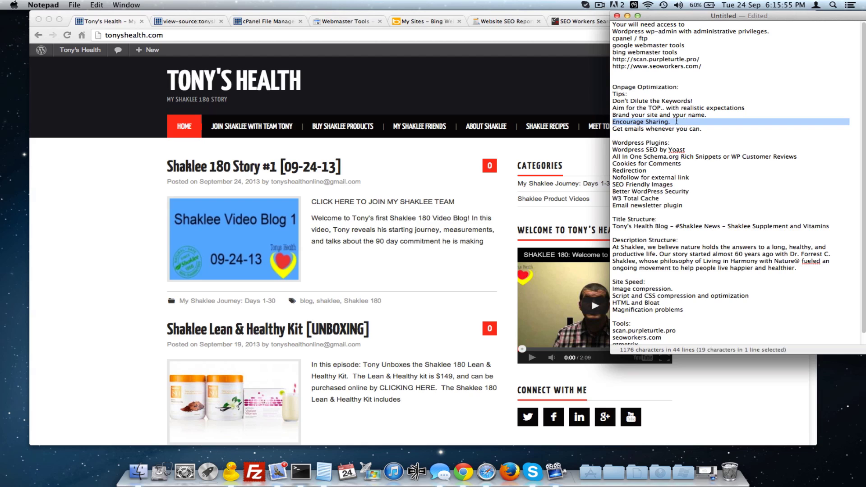
drag(672, 121, 613, 121)
click(661, 129)
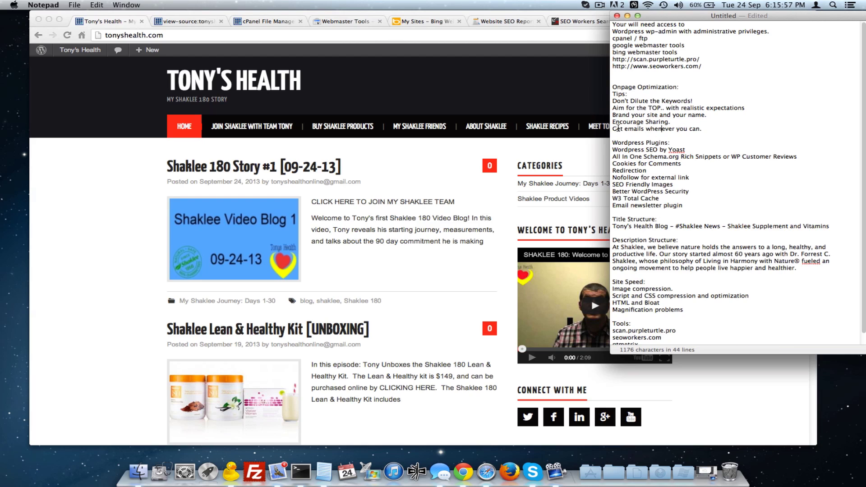
drag(612, 129, 705, 129)
click(710, 130)
mouse_move(688, 206)
mouse_down()
mouse_move(612, 206)
mouse_move(692, 206)
mouse_up()
click(685, 206)
click(692, 206)
click(79, 201)
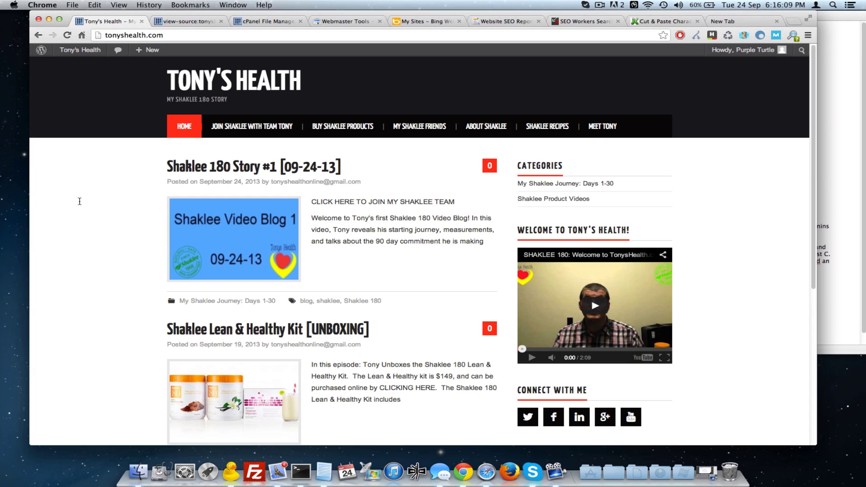
click(833, 94)
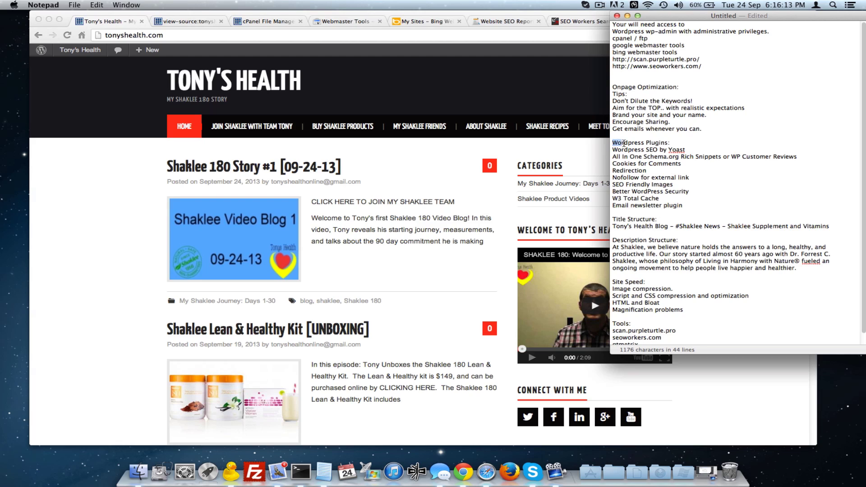
- Highlight the Wordpress Plugins heading and its first entry, Wordpress SEO by Yoast, in the notes
triple_click(616, 145)
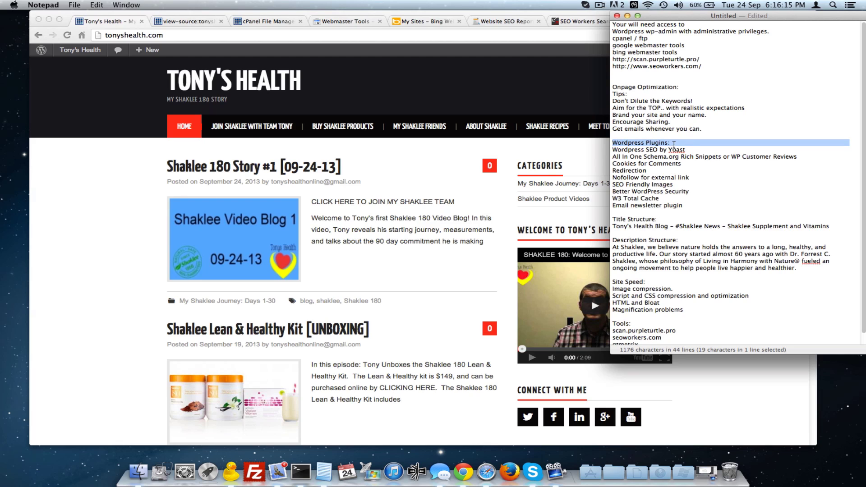
click(674, 145)
drag(613, 149, 682, 157)
click(682, 156)
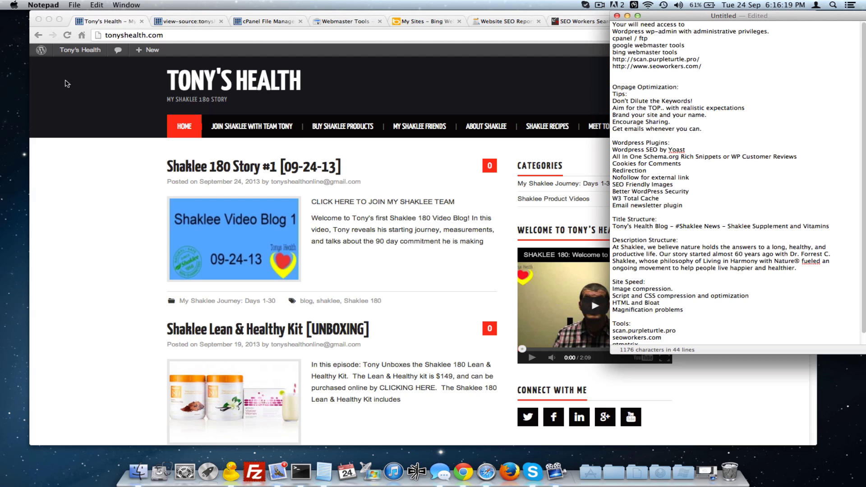
- Open the plugin installer in the tonyshealth.com WordPress admin and search for "wordpress seo"
click(75, 90)
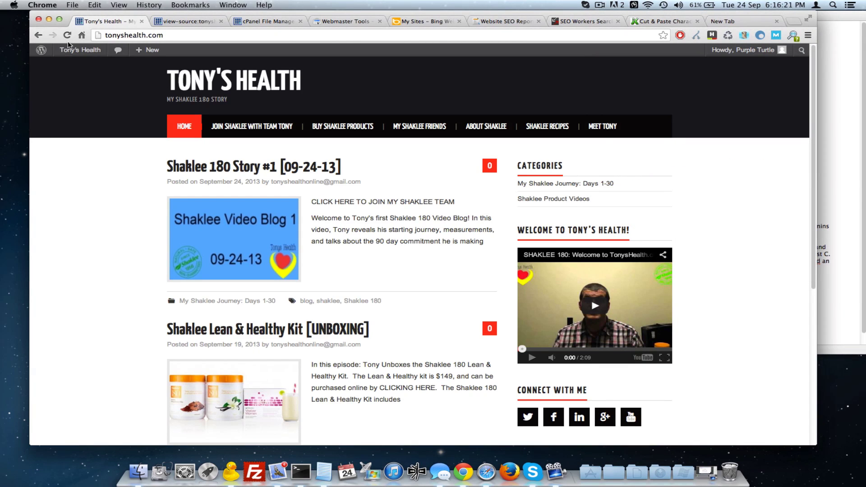
click(66, 35)
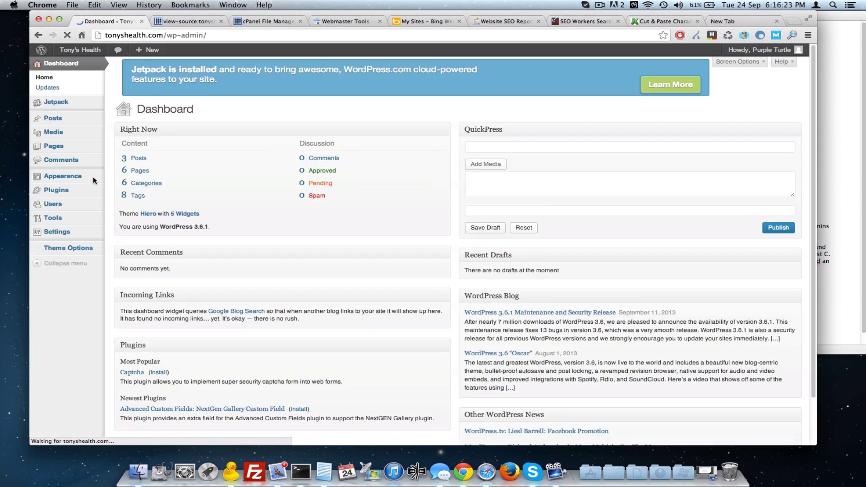
mouse_move(55, 191)
click(131, 199)
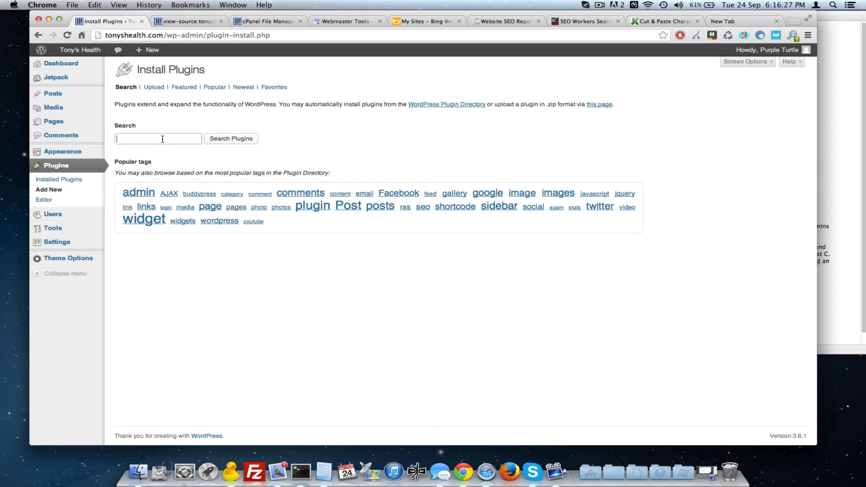
text(wordpress)
key(Down)
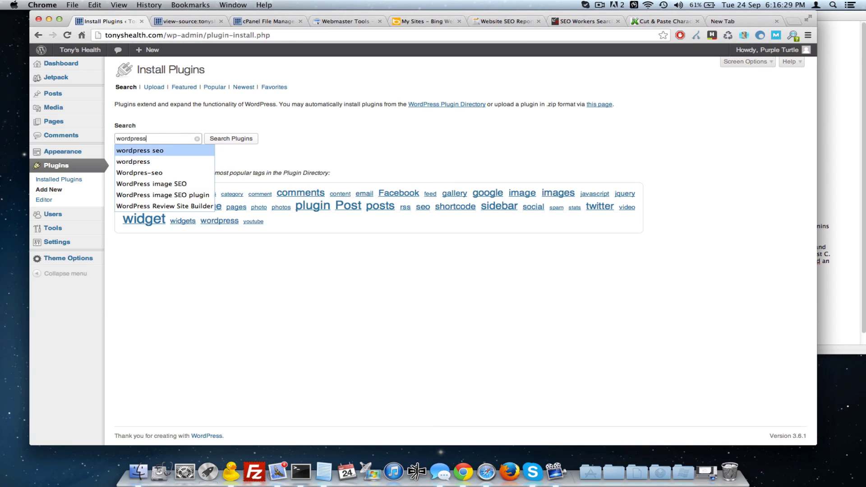
key(Return)
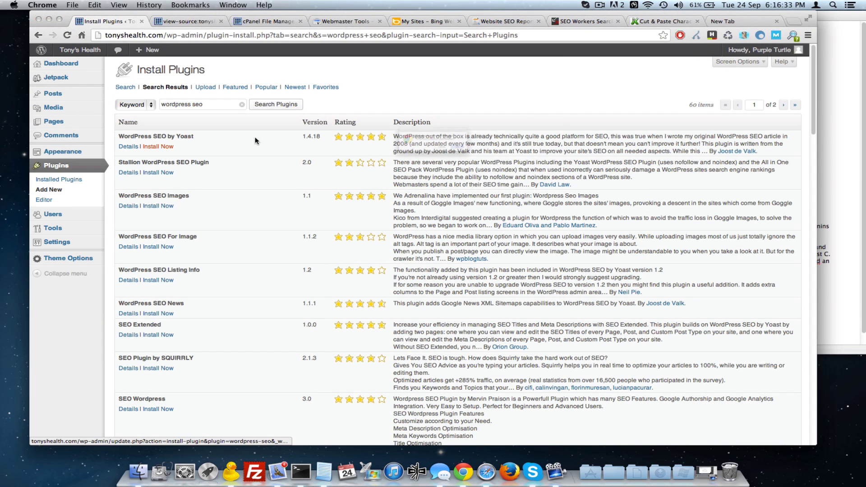
- Install and activate the WordPress SEO by Yoast plugin
click(511, 161)
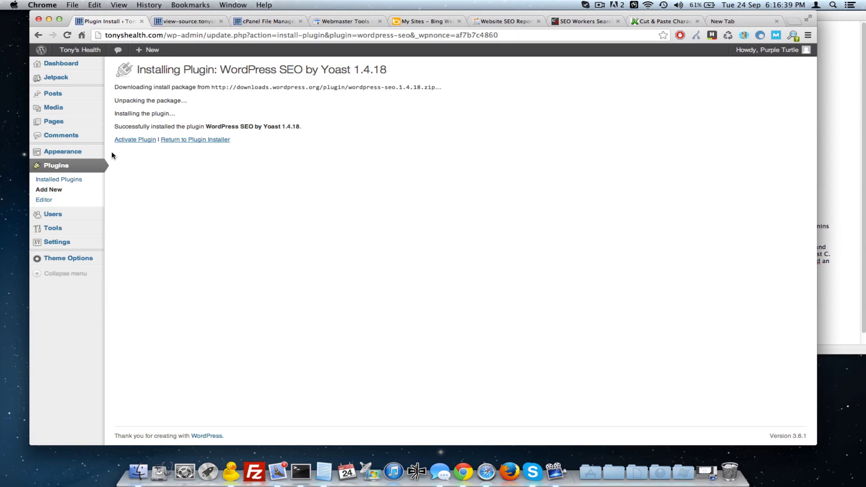
click(133, 140)
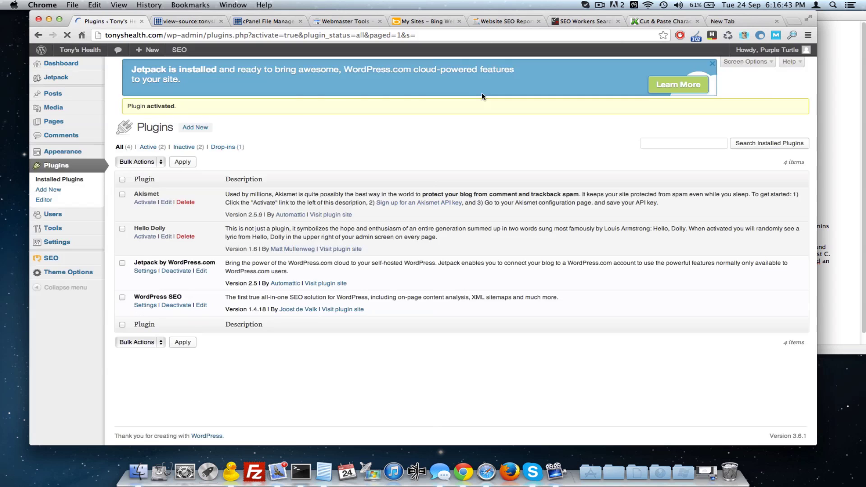
click(459, 131)
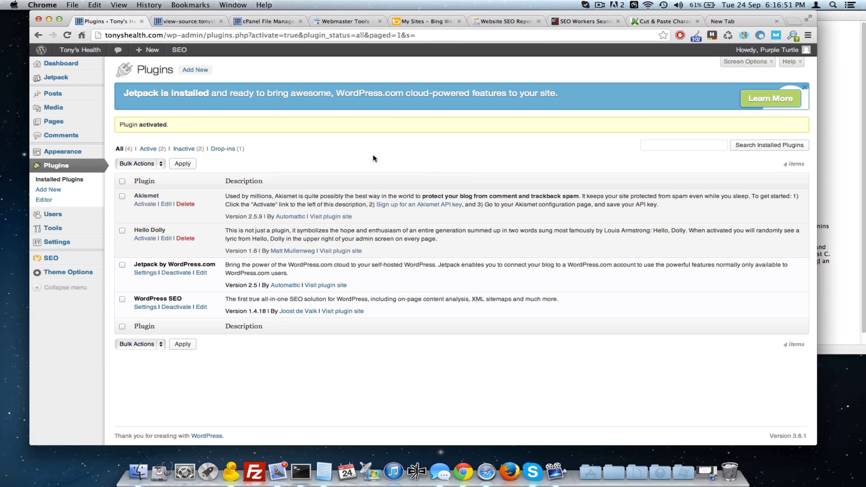
- Open the general settings dashboard of the Yoast SEO plugin and close its introduction tour
click(837, 137)
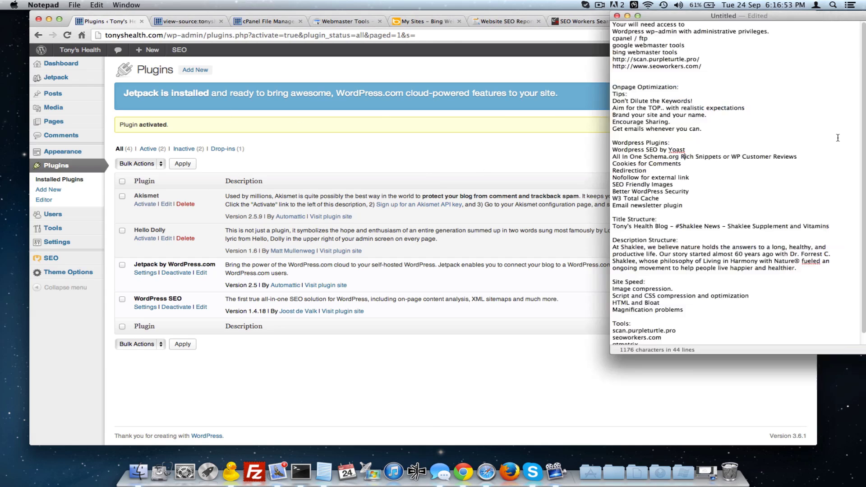
click(419, 166)
mouse_move(53, 259)
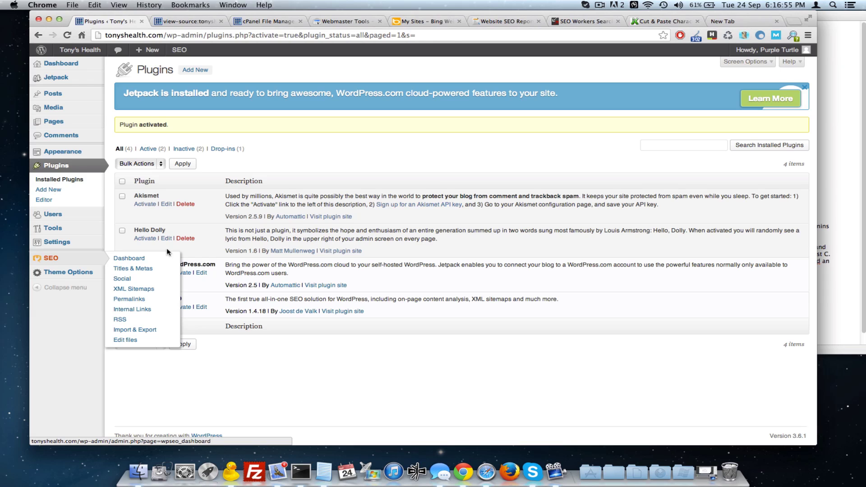
click(135, 259)
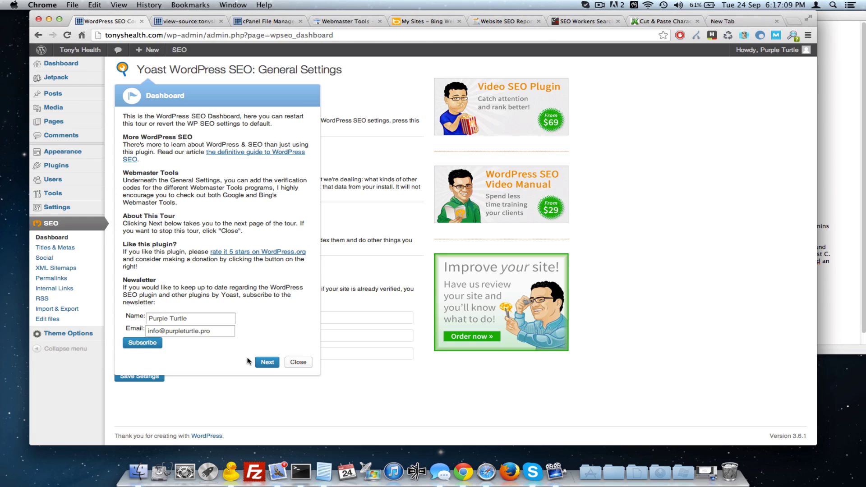
click(296, 364)
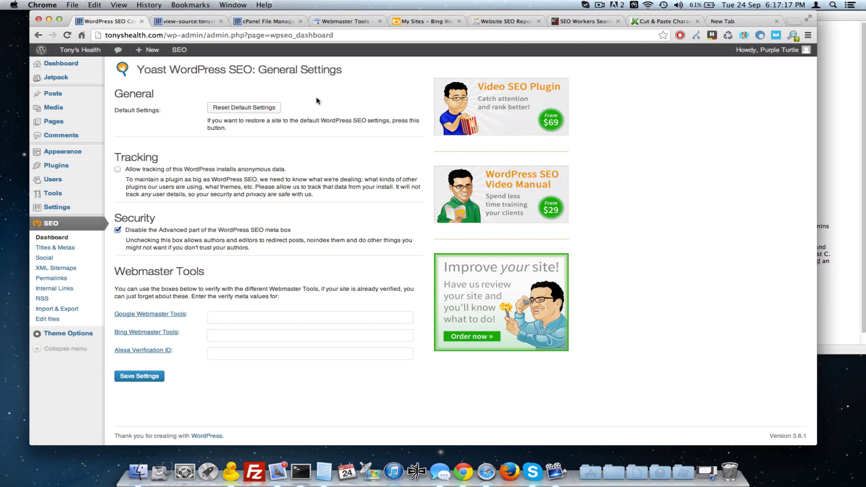
- Turn off the Security option "Disable the Advanced part of the WordPress SEO meta box"
click(119, 231)
drag(130, 232, 239, 233)
click(332, 230)
click(151, 232)
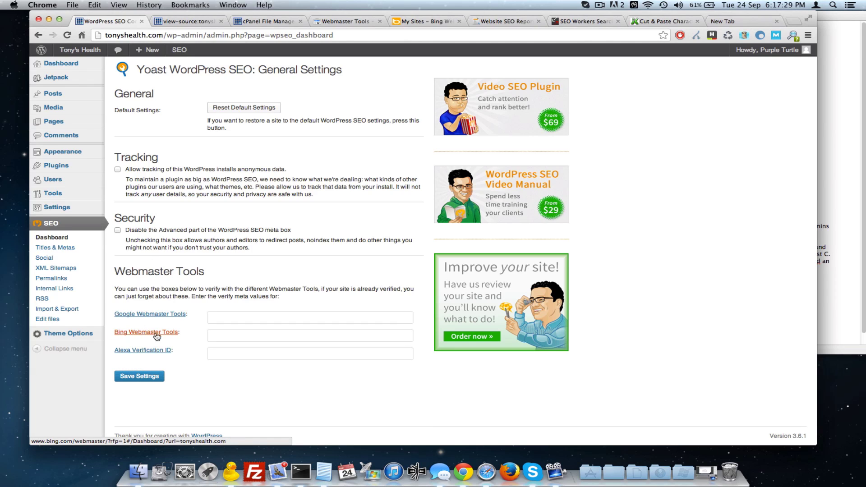
- Leave the webmaster tools verification fields blank and save the plugin's general settings
click(223, 332)
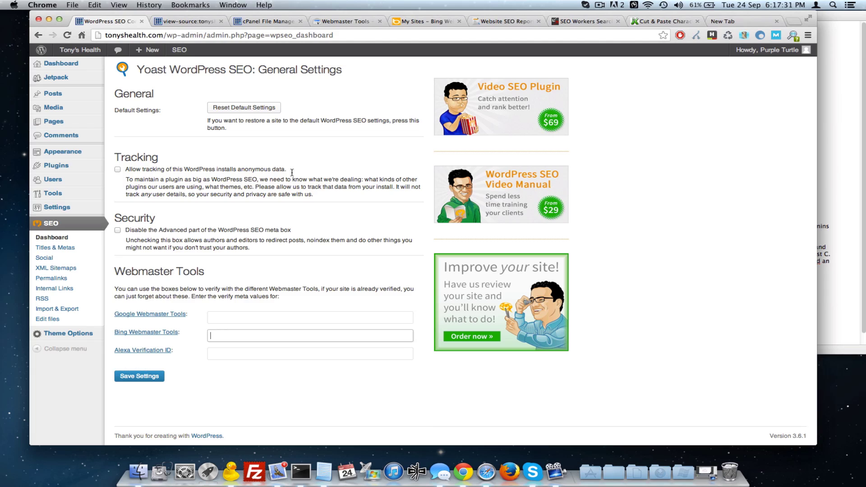
click(261, 284)
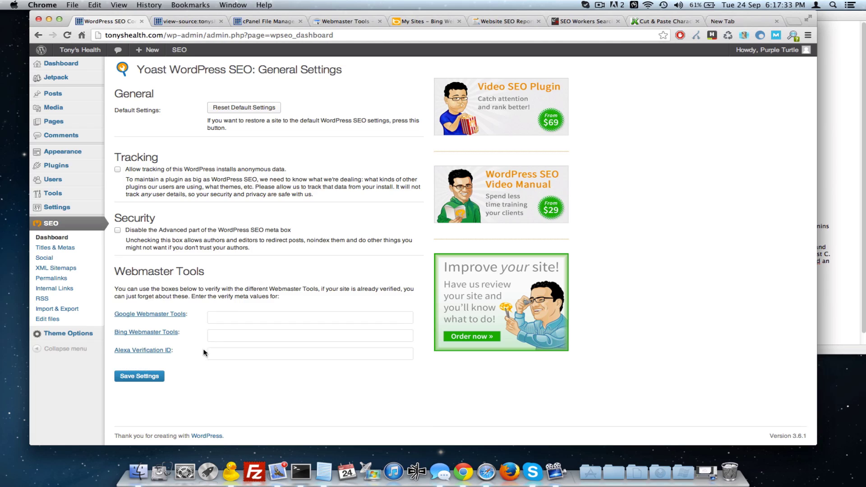
click(138, 377)
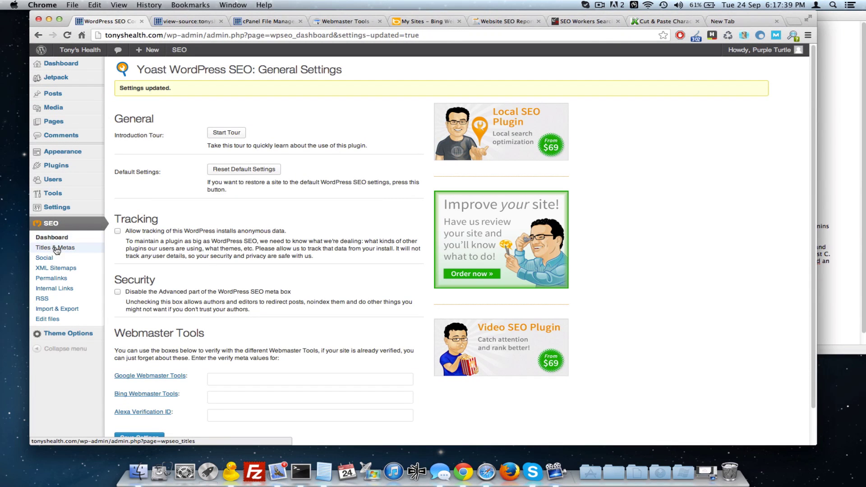
- In Titles & Metas, enable Force rewrite titles, meta keywords, noodp, noydir and Hide WLW Manifest Links, leave Hide Shortlink off, and save
click(56, 248)
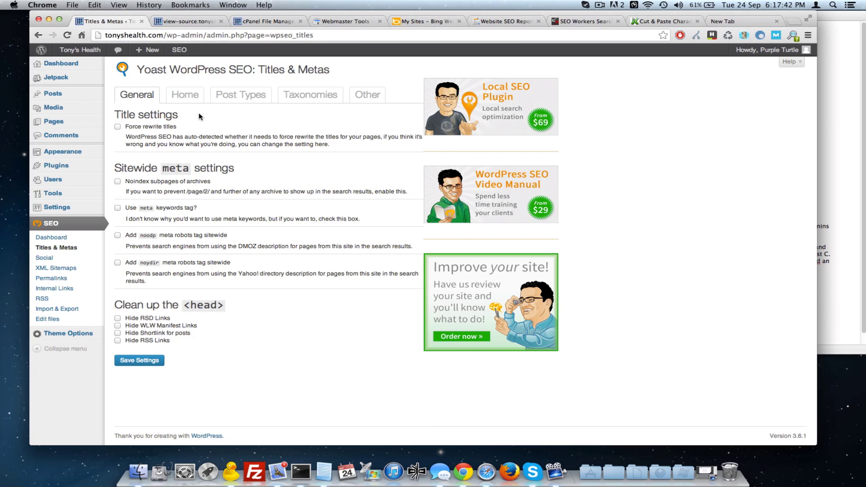
click(149, 129)
click(136, 209)
click(135, 237)
click(138, 264)
click(124, 326)
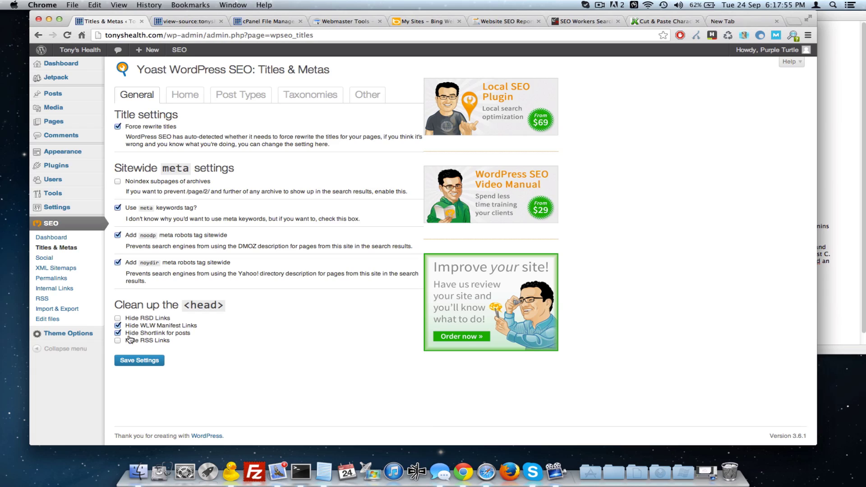
click(132, 334)
click(143, 361)
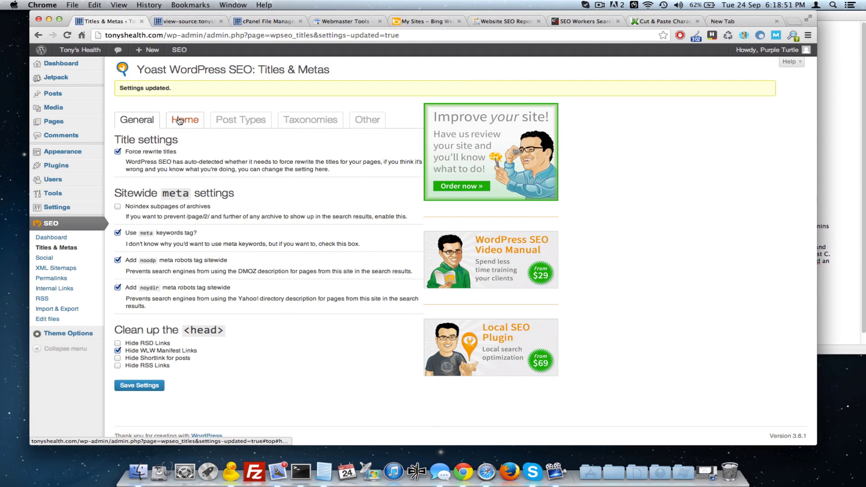
- Open the homepage title and meta templates and examine the title template
click(185, 119)
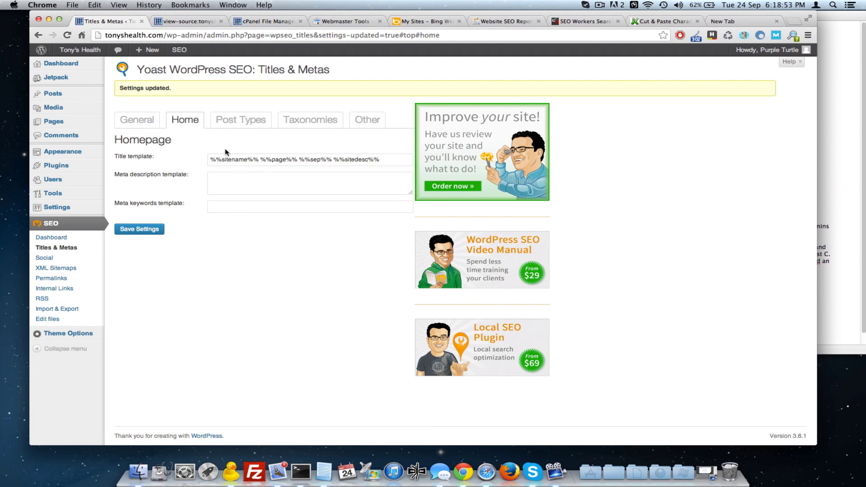
drag(383, 159, 179, 164)
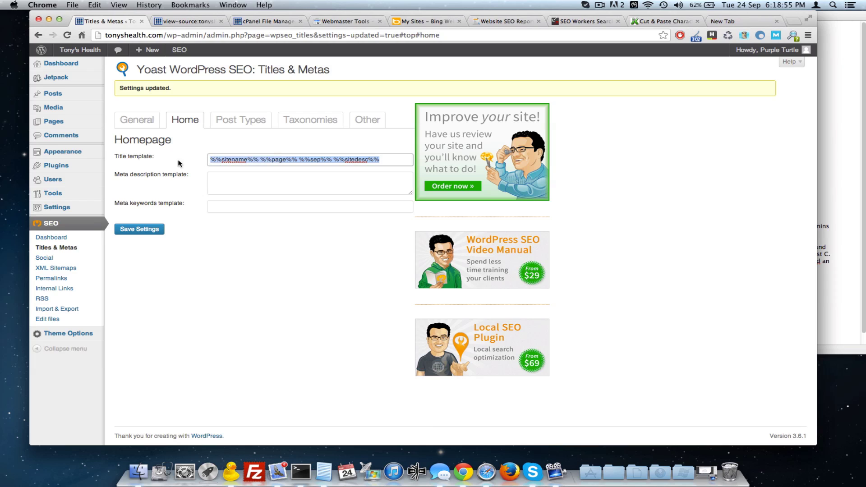
click(176, 164)
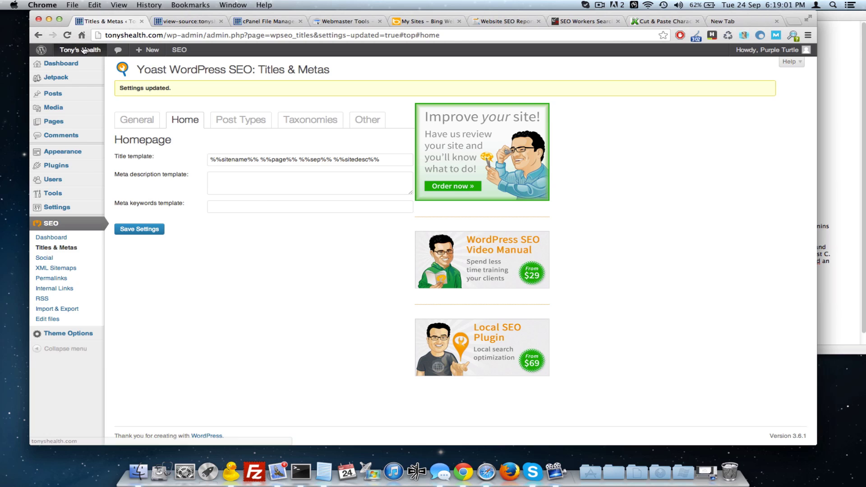
- Open the live Tony's Health home page in a separate tab and look through its posts
right_click(103, 50)
click(130, 54)
click(170, 21)
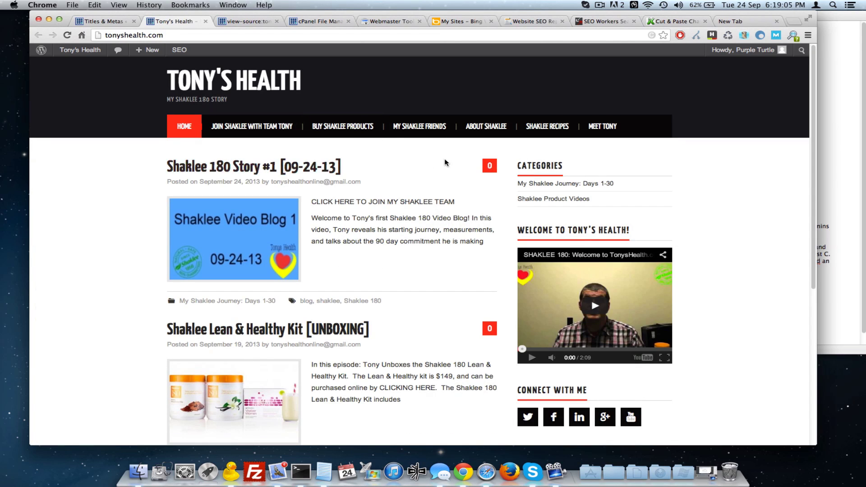
scroll(445, 158, down, 5)
scroll(451, 222, up, 4)
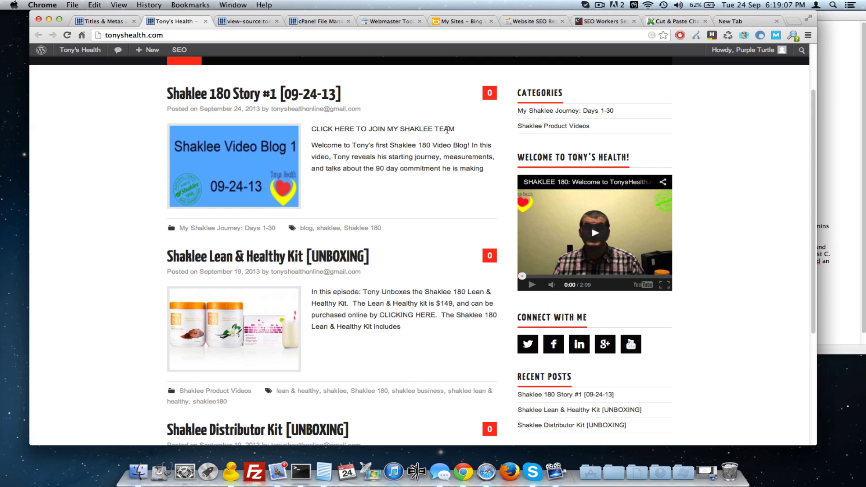
- Return to the homepage templates and open the WordPress Reading settings in a separate tab
click(102, 21)
click(233, 182)
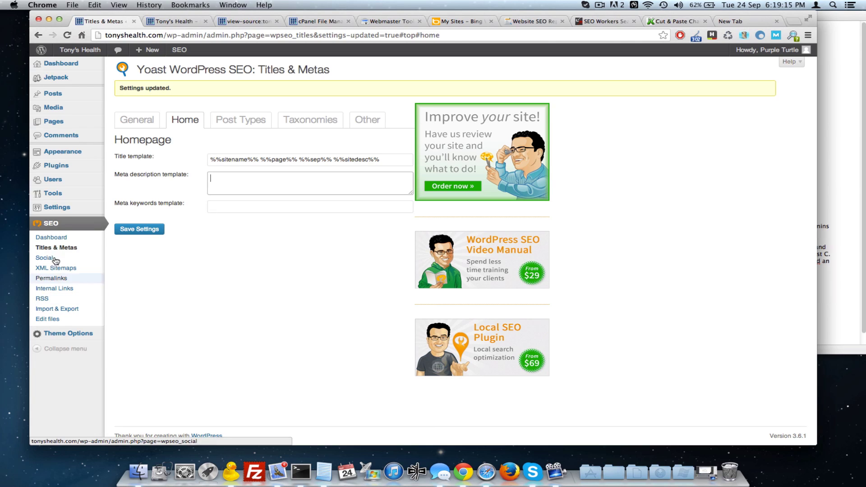
mouse_move(72, 207)
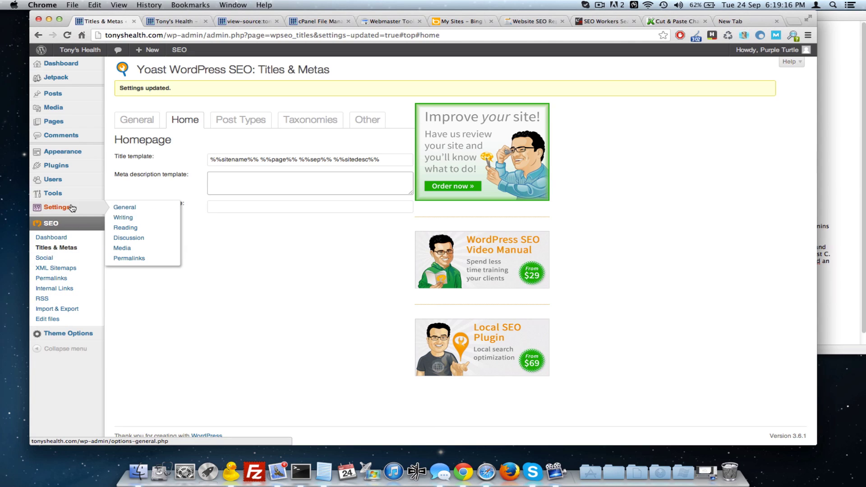
right_click(125, 229)
click(144, 235)
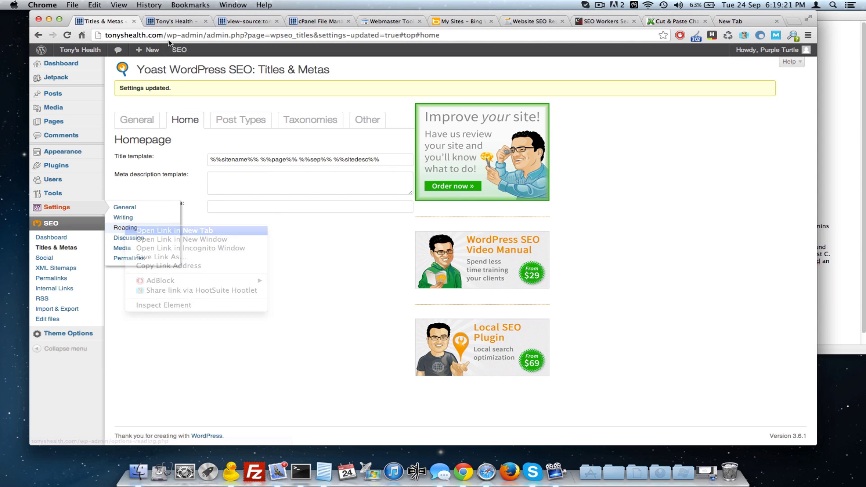
click(217, 22)
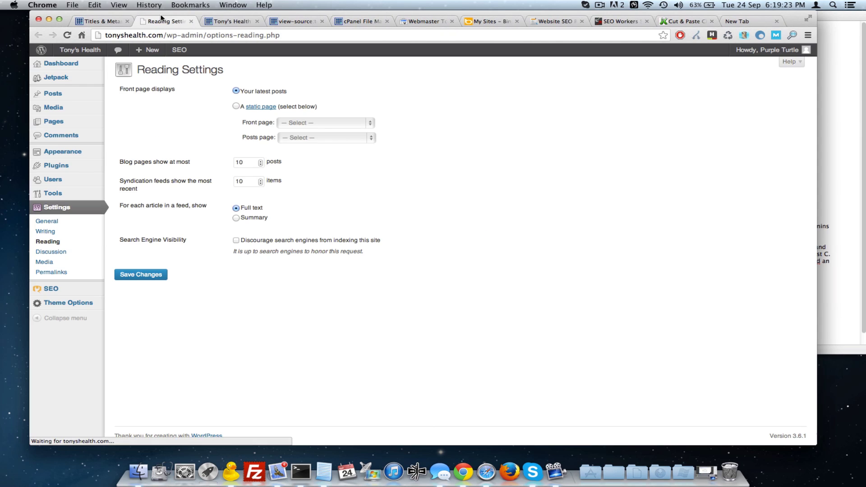
- Try the static page option for the front page, switch it back to "Your latest posts" and save the reading settings
click(280, 122)
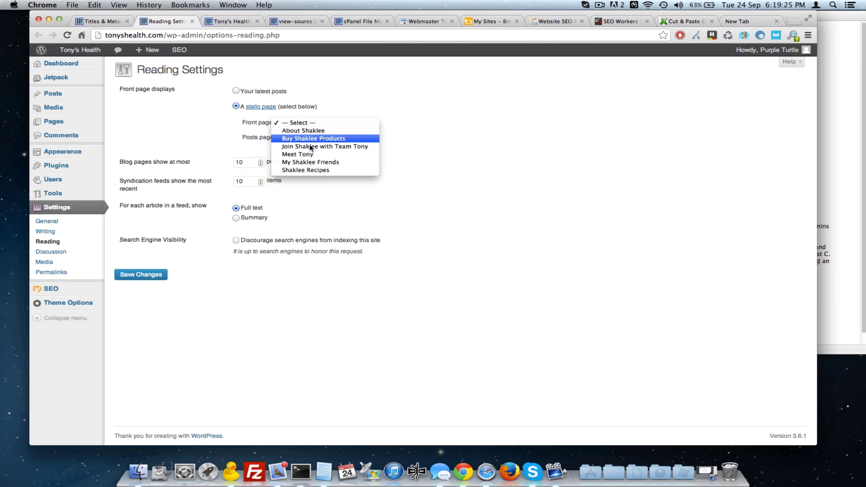
click(237, 90)
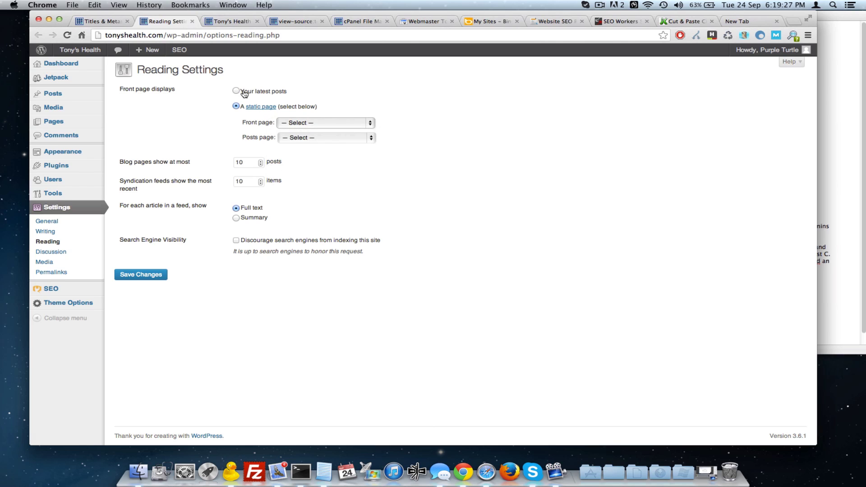
click(236, 90)
click(142, 275)
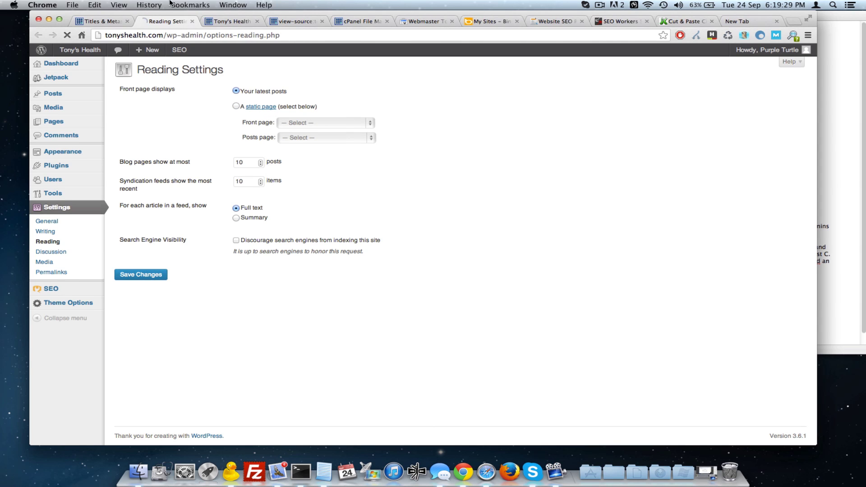
- Check the live home page again and return to the homepage meta templates in Titles & Metas
click(228, 22)
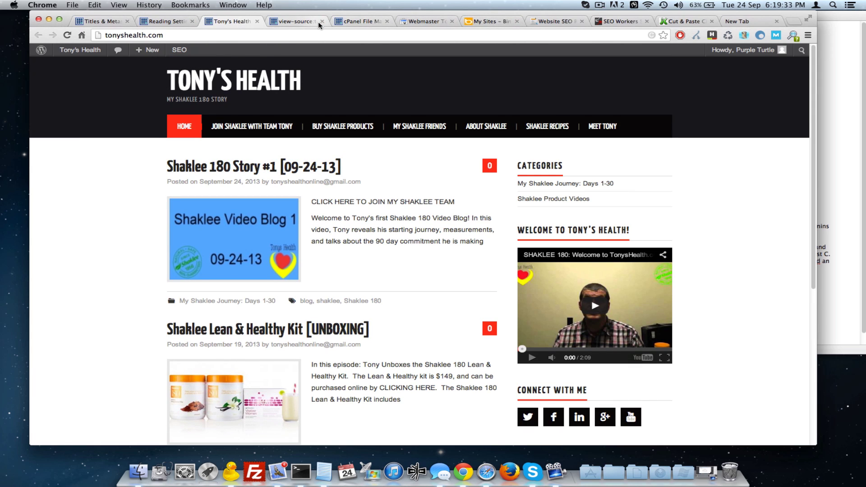
click(109, 25)
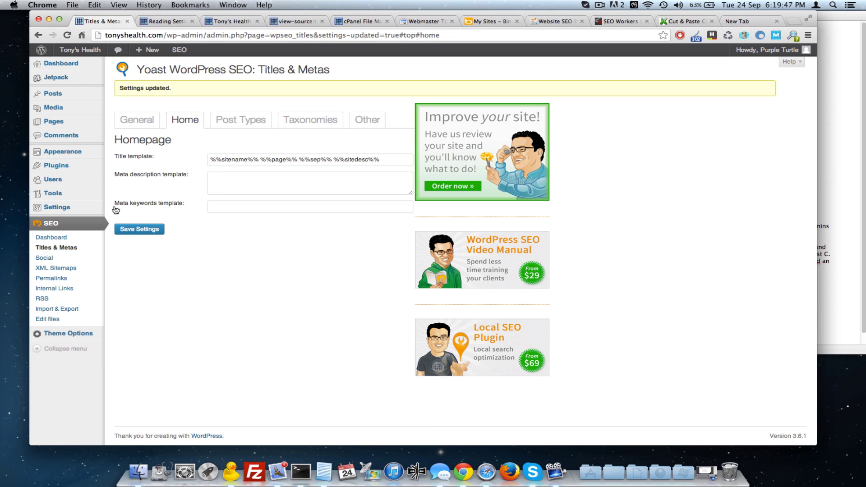
drag(119, 207, 165, 203)
click(363, 209)
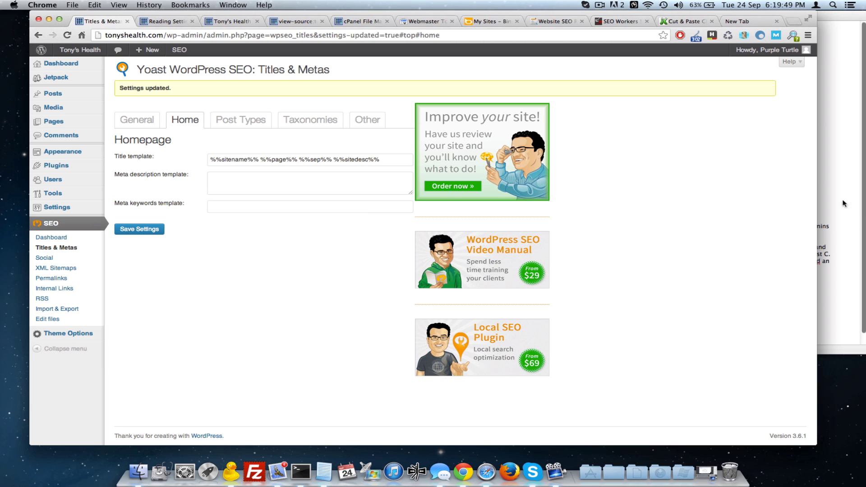
- Copy "Tony's Health Blog - #Shaklee News" from the Title Structure notes in Notepad into the homepage meta keywords template
click(823, 234)
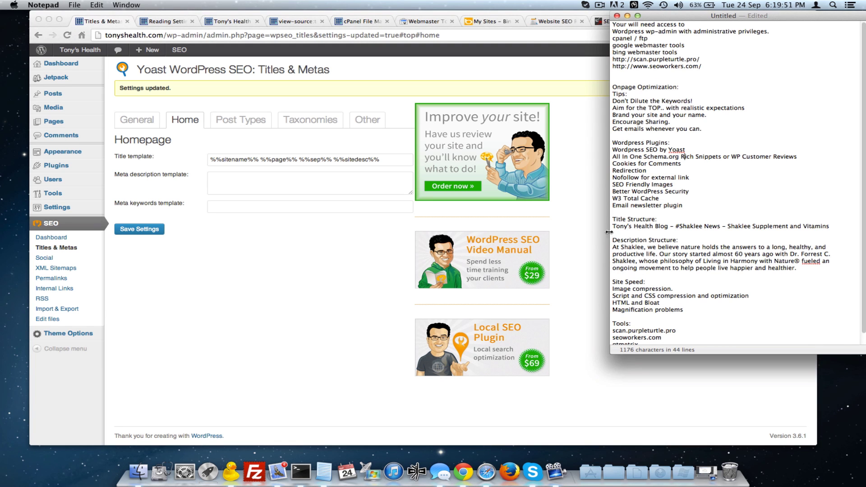
drag(612, 225, 720, 228)
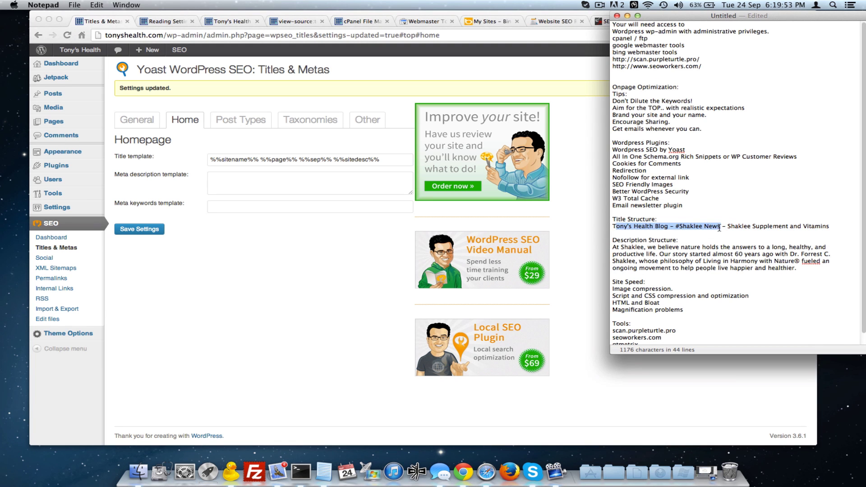
key(super+c)
click(253, 208)
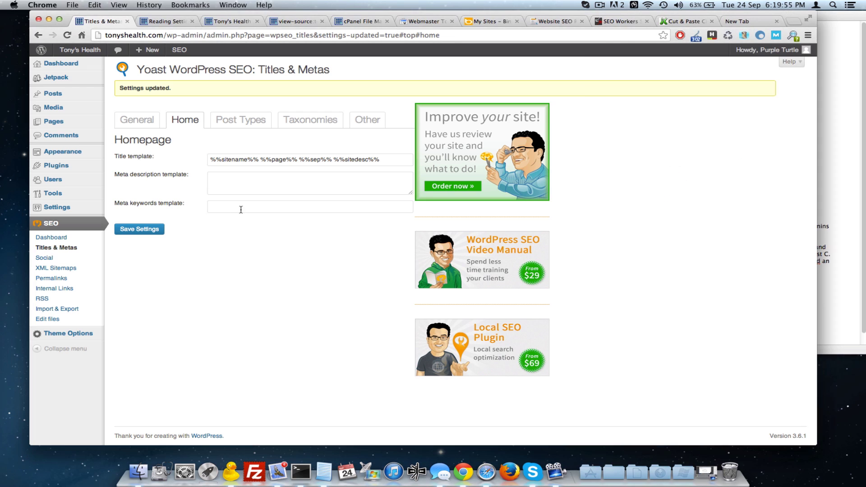
key(super+v)
drag(219, 205, 213, 205)
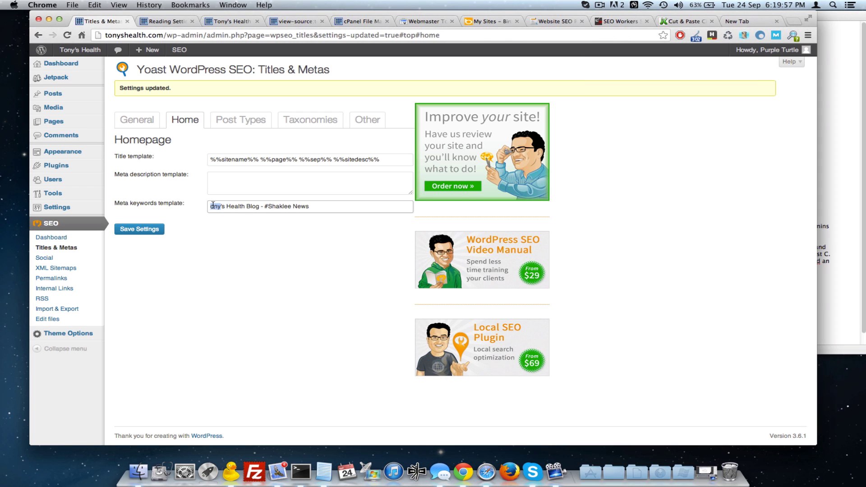
text(T)
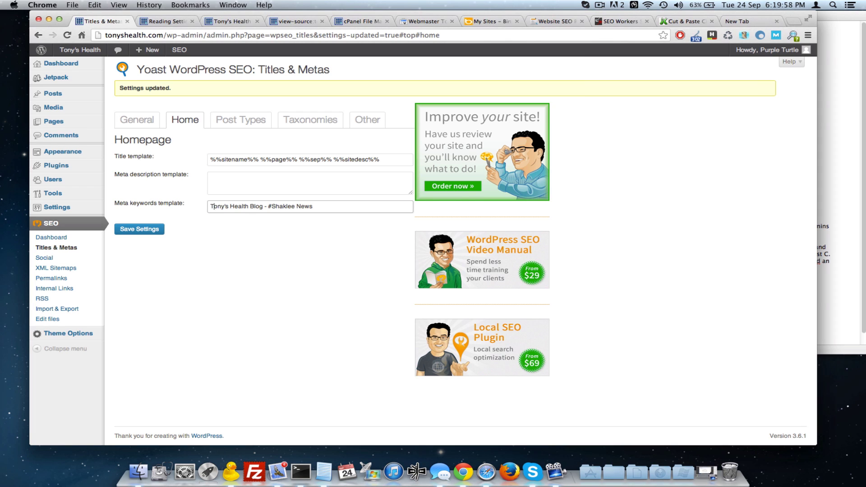
- Trim the punctuation and the last word from the homepage meta keywords template so it reads "Tonys Health Blog Shaklee"
click(228, 207)
key(BackSpace)
text(&)
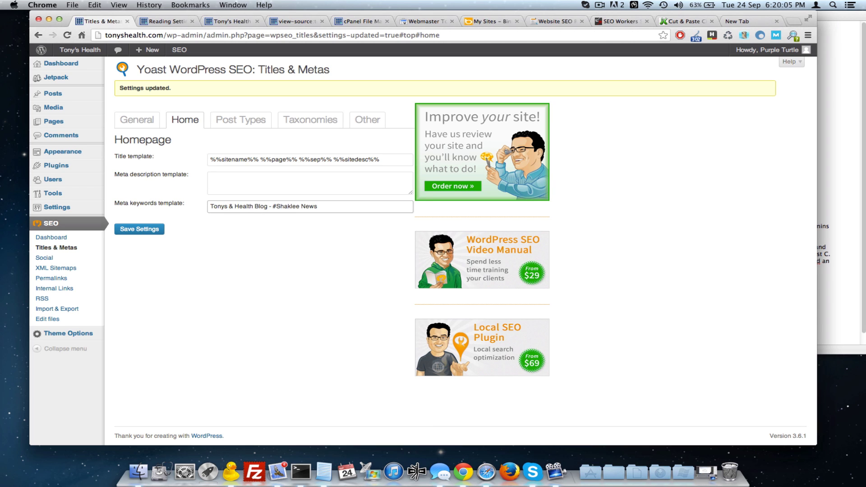
key(BackSpace)
key(BackSpace)
key(BackSpace)
key(BackSpace)
key(BackSpace)
double_click(296, 205)
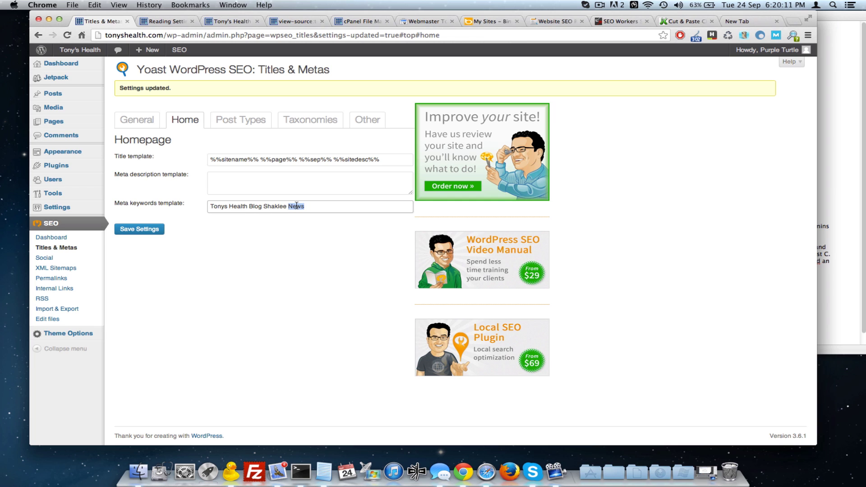
key(BackSpace)
drag(212, 205, 300, 205)
click(270, 269)
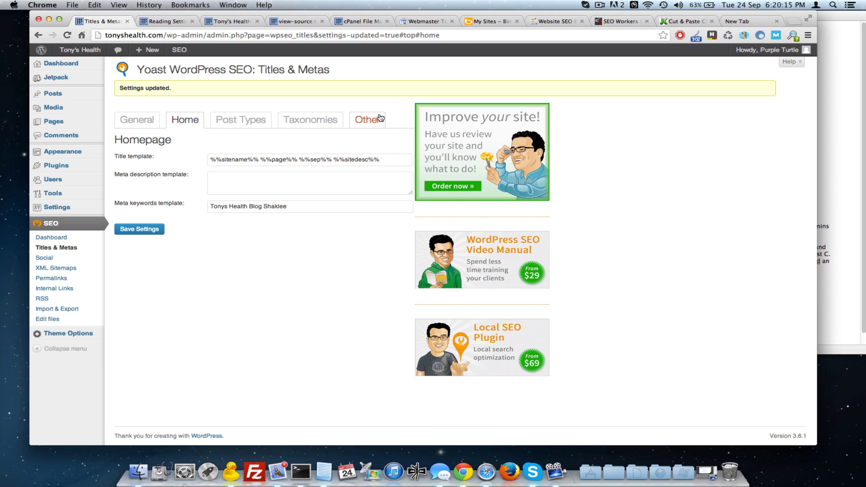
- Look through the Post Types, Taxonomies and Other template settings and return to the homepage templates
click(254, 125)
click(324, 124)
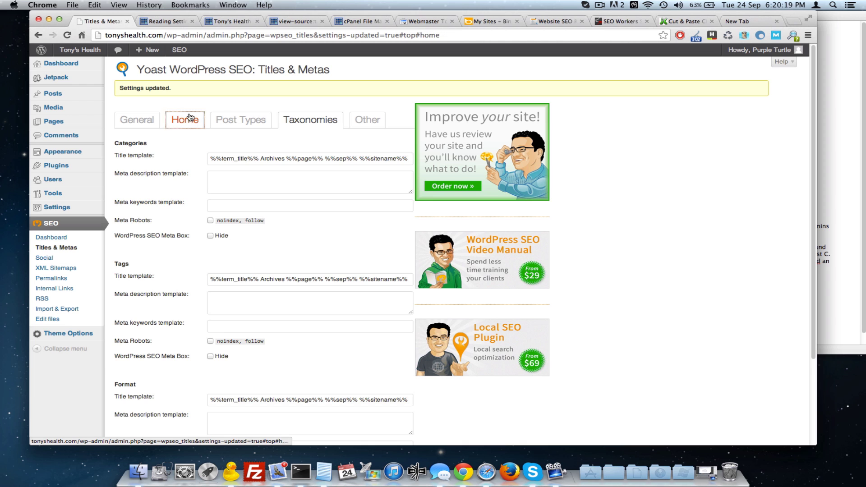
click(241, 120)
click(310, 119)
click(367, 119)
click(311, 121)
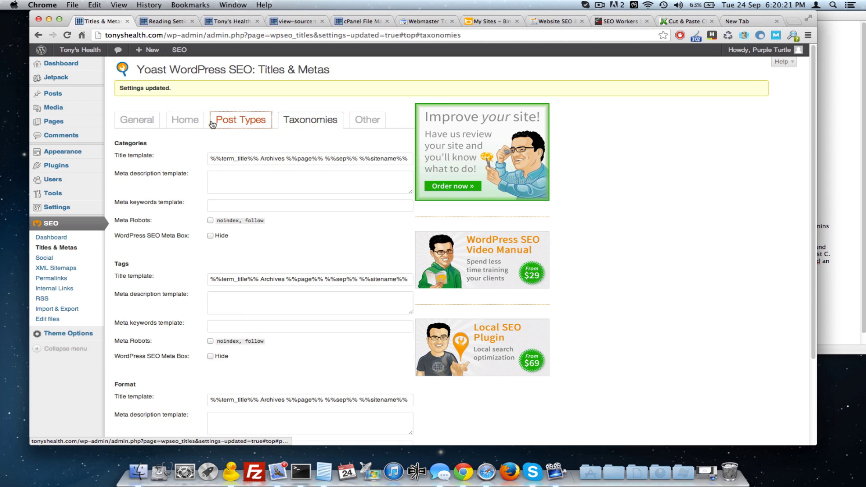
click(185, 120)
click(368, 121)
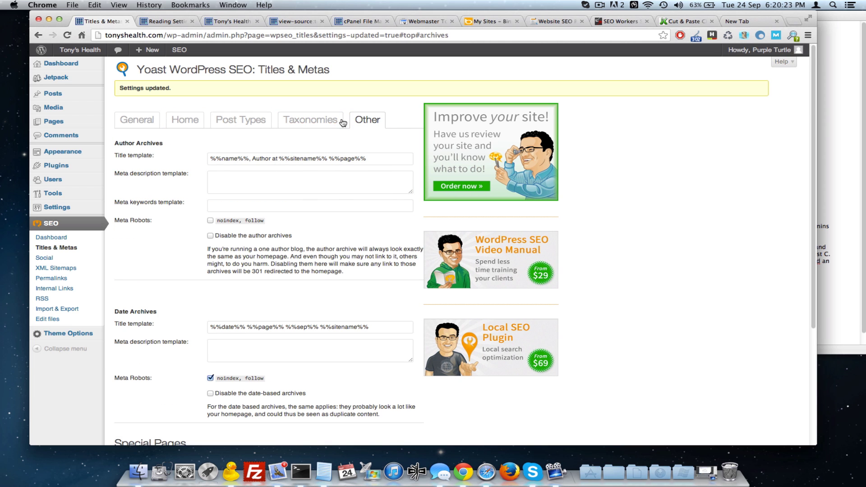
click(185, 120)
- Copy the %%sitename%% variable from the homepage title template into the meta description template
click(237, 185)
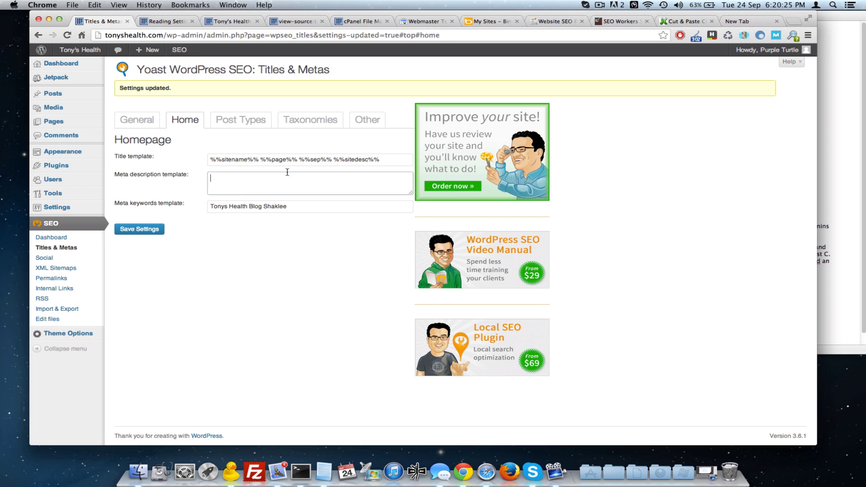
drag(211, 162, 262, 159)
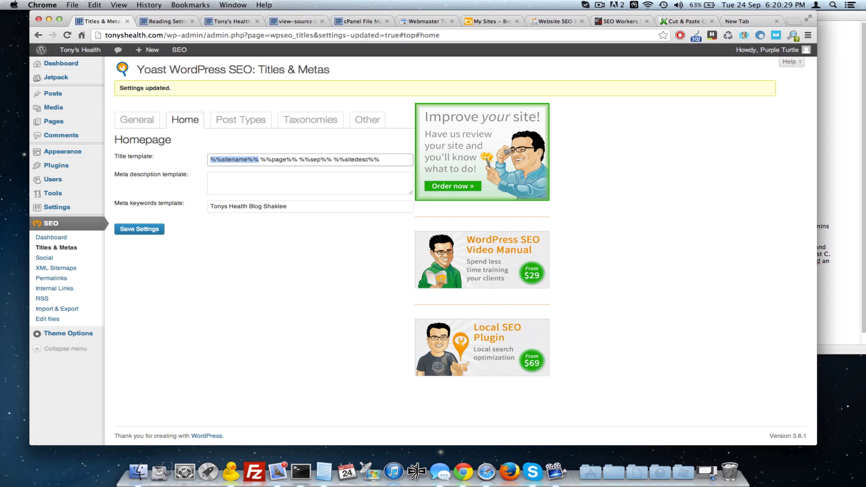
key(super+c)
click(241, 181)
key(super+v)
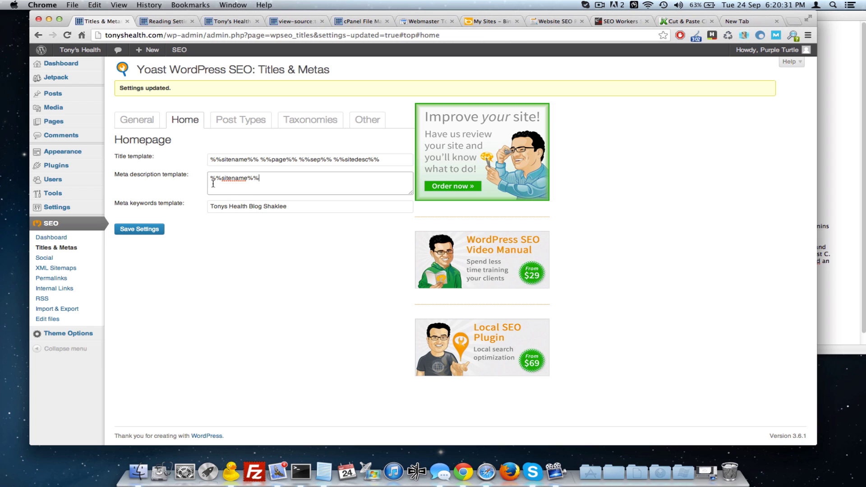
- Change the variable in the homepage meta description template to %%excerpt%% and save the settings
click(145, 176)
double_click(235, 178)
text(excerpt)
click(394, 79)
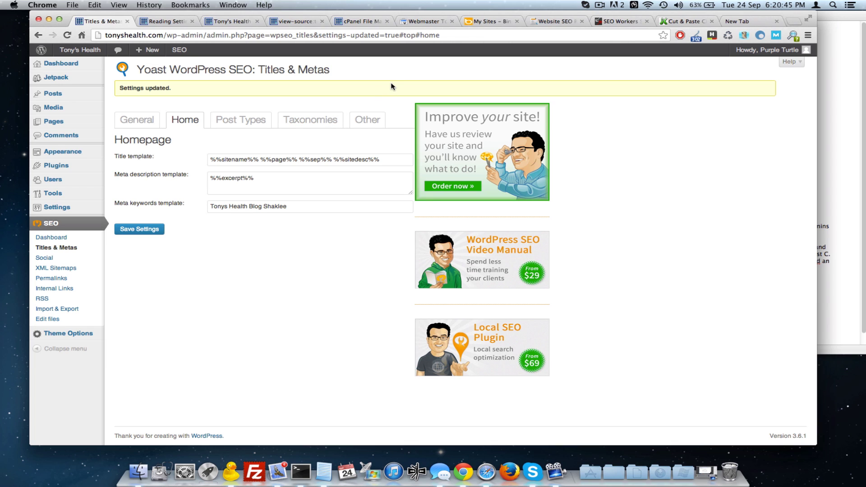
click(269, 179)
click(126, 232)
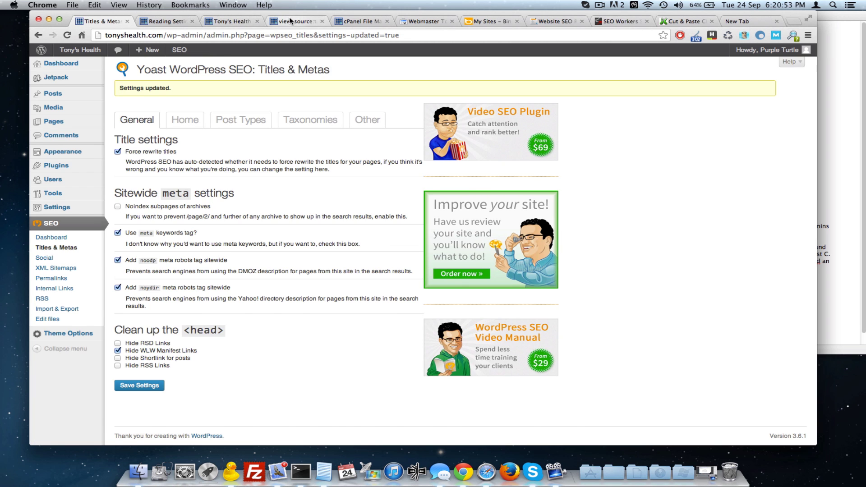
- Reload the tonyshealth.com page source and search it for "desc" to check the meta description
click(290, 21)
key(super+r)
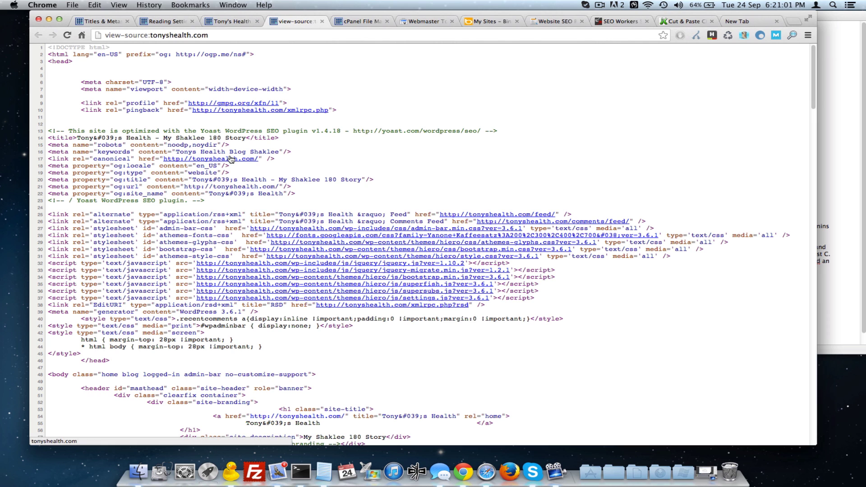
key(super+f)
text(de)
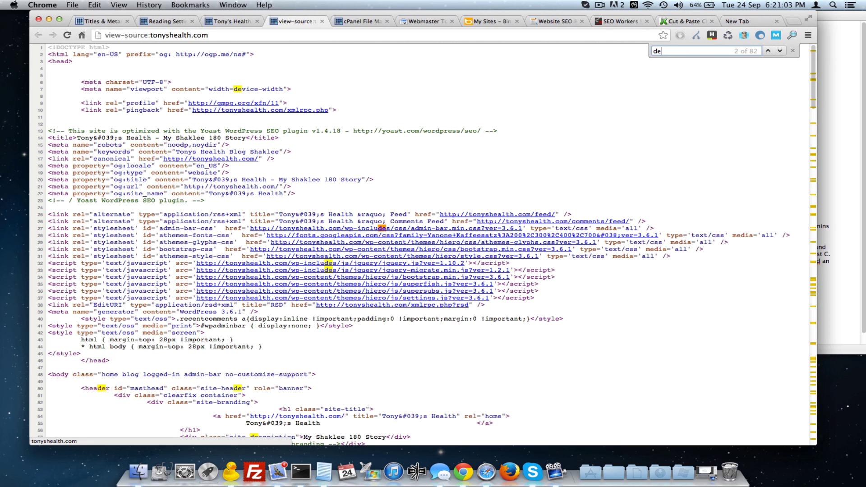
text(sc)
scroll(246, 165, down, 4)
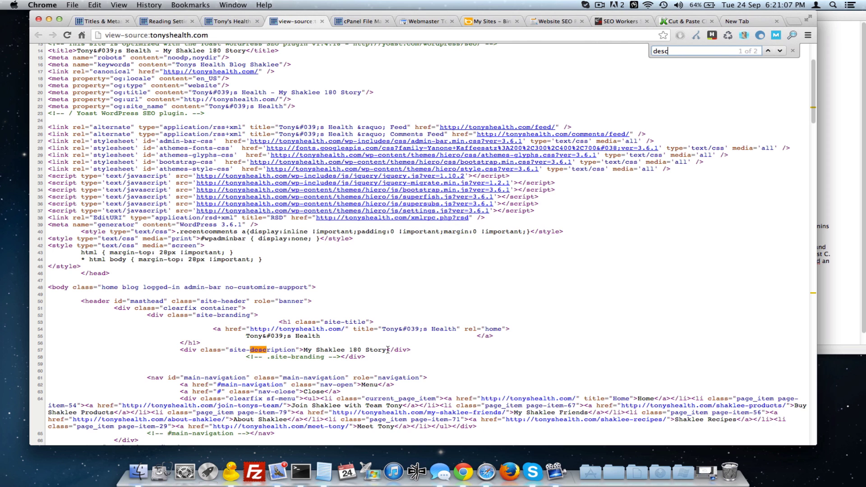
scroll(225, 325, up, 4)
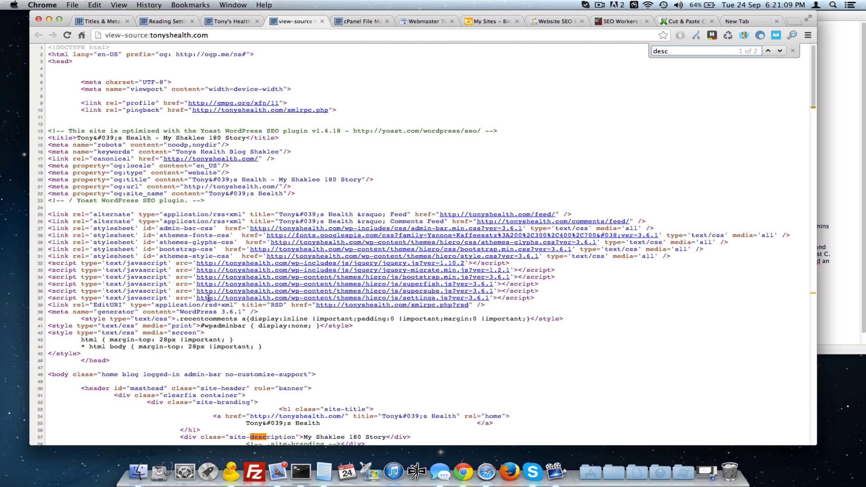
- Replace the homepage meta description template with the full Description Structure paragraph from the Notepad notes
click(231, 21)
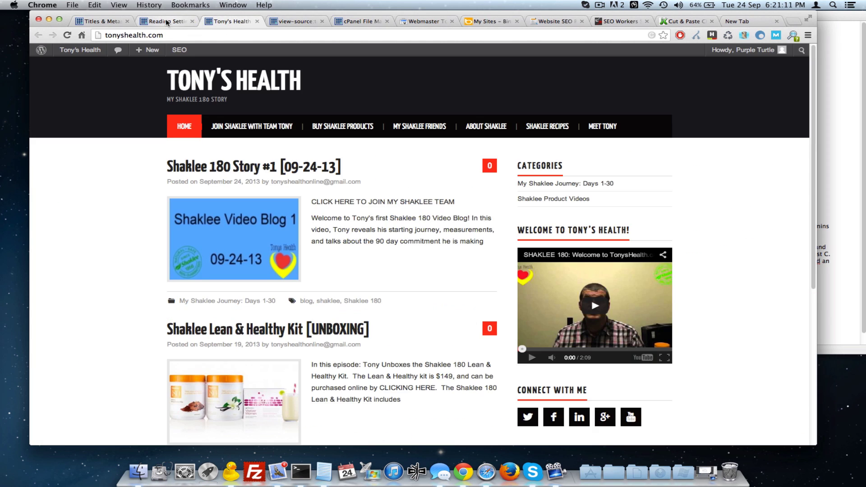
click(165, 21)
click(101, 17)
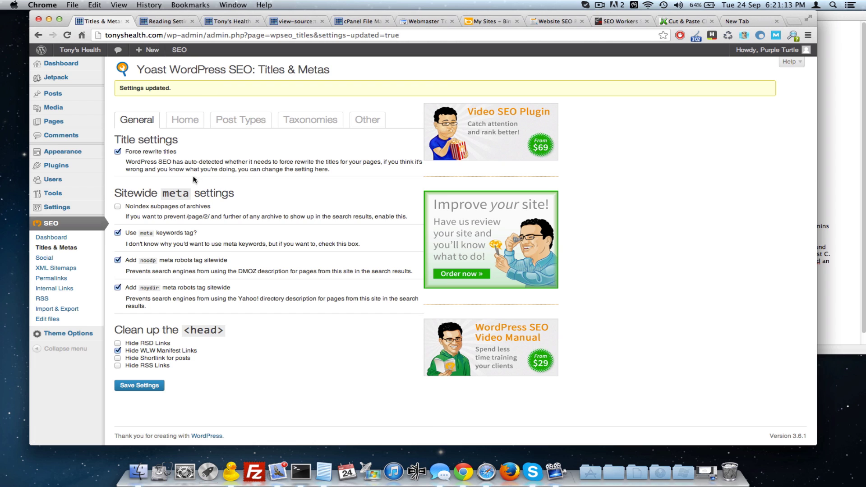
click(185, 120)
drag(284, 178, 208, 173)
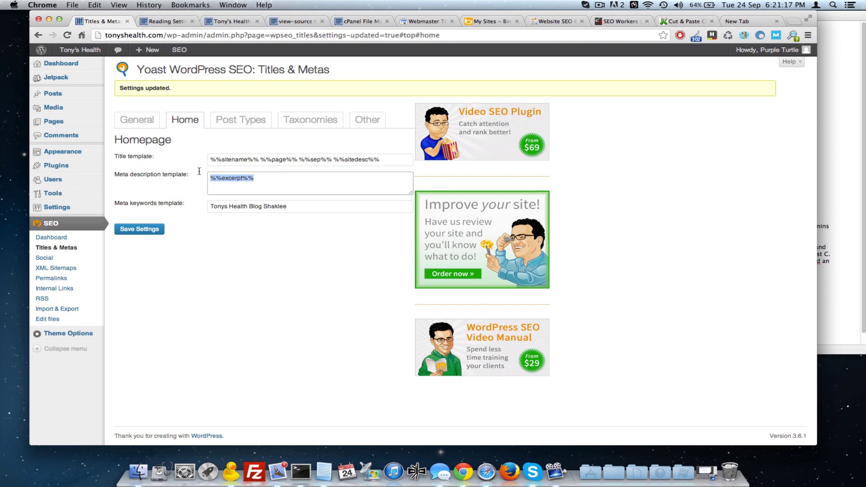
click(829, 117)
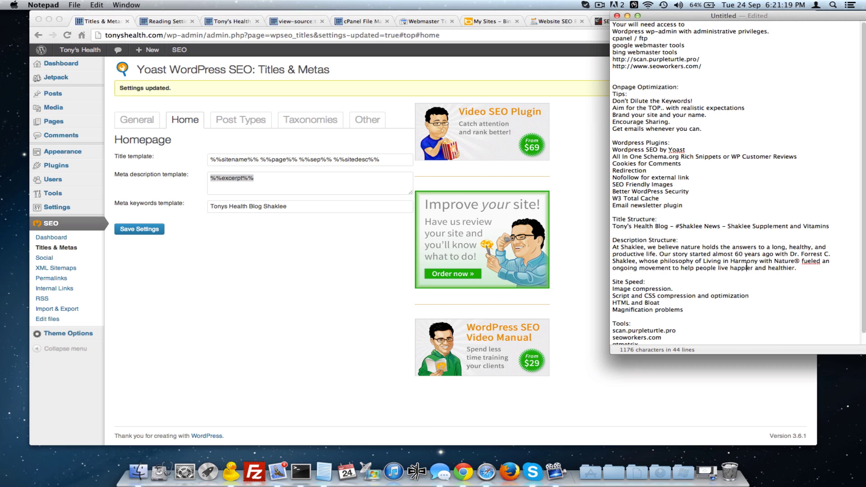
mouse_move(614, 247)
mouse_down()
mouse_move(776, 274)
mouse_move(808, 270)
mouse_up()
key(super+c)
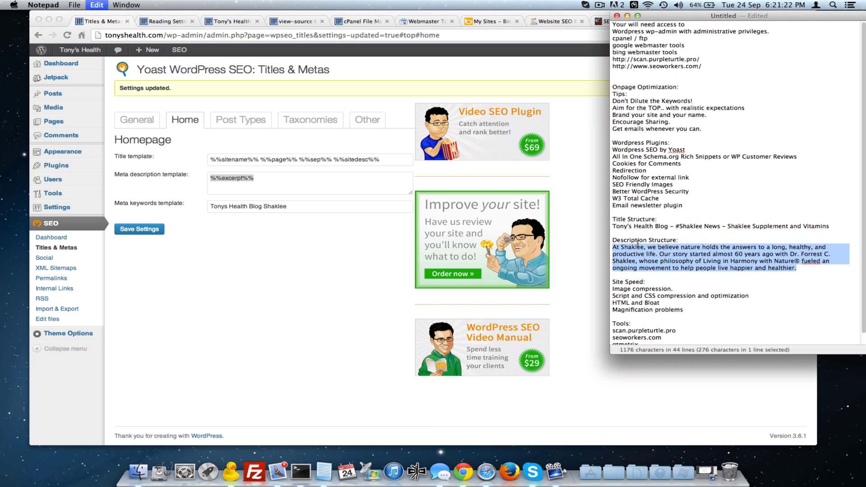
click(263, 178)
key(super+v)
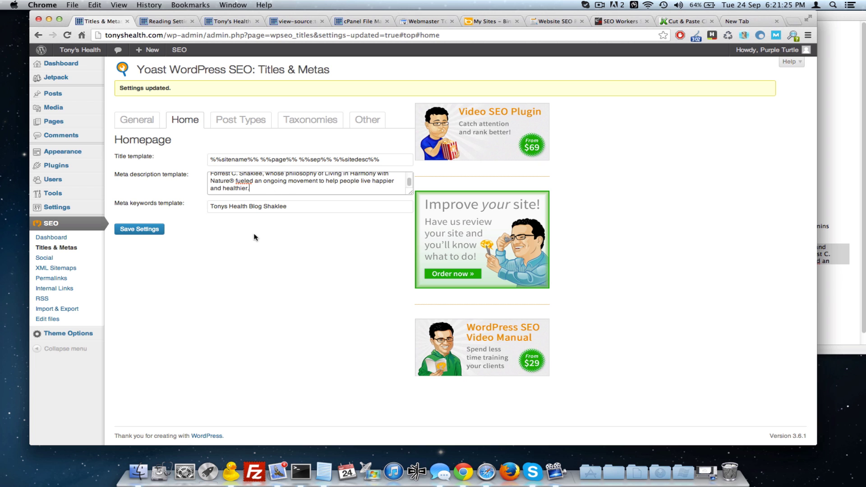
- Save the template settings and reload the homepage source to check the meta description
click(151, 229)
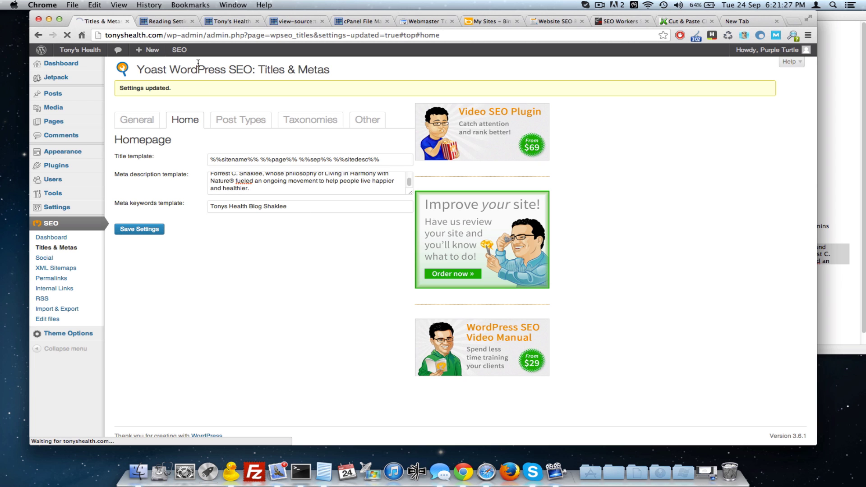
click(296, 22)
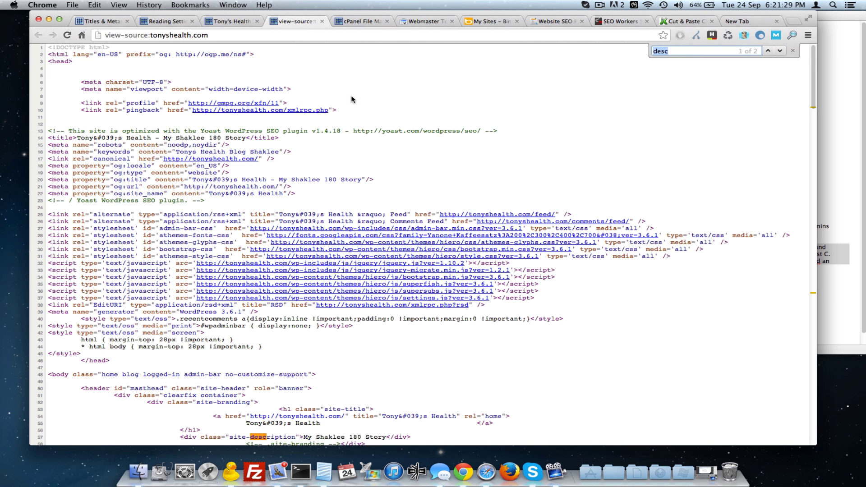
key(super+r)
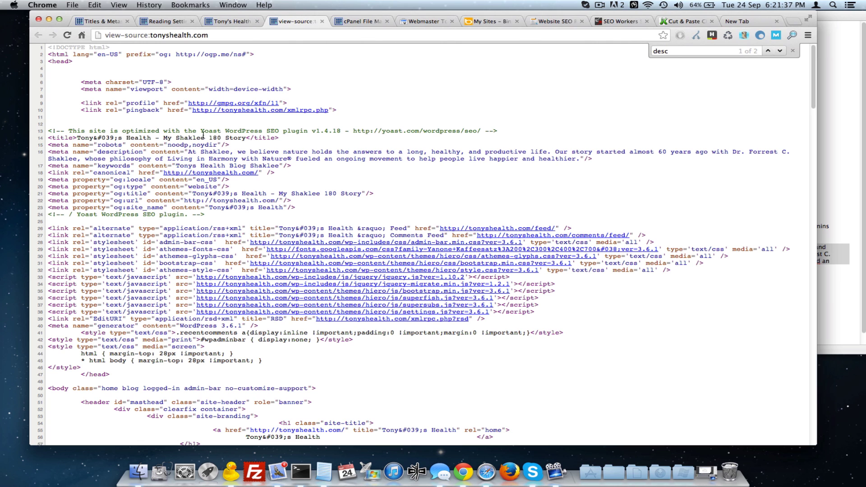
- Replace the homepage title template with "Tony's Health Blog - #Shaklee News - Shaklee Supplement and Vitamins" copied from the Notepad notes
click(158, 21)
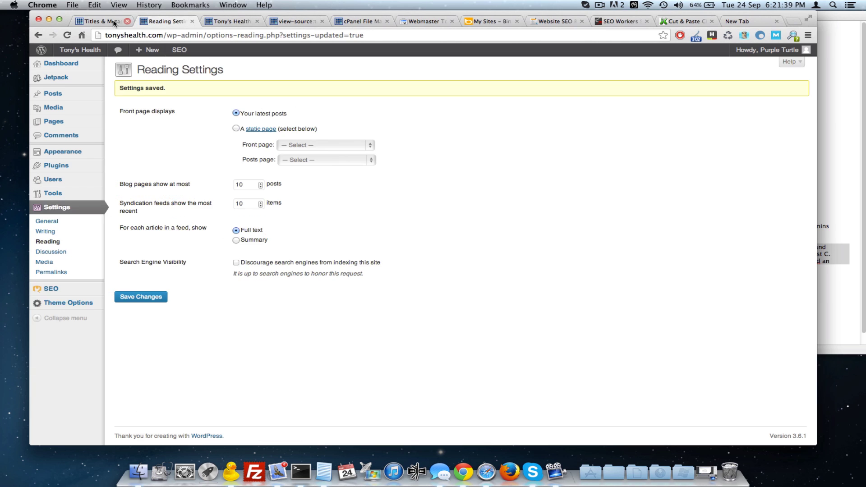
click(114, 23)
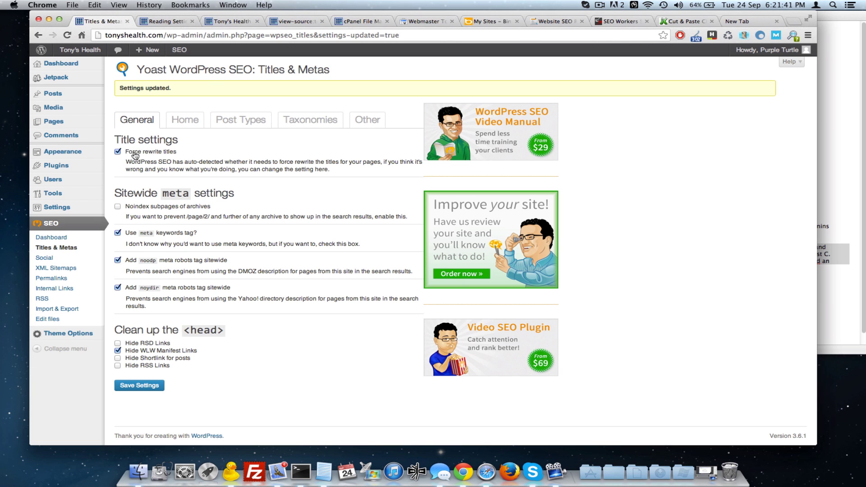
click(185, 120)
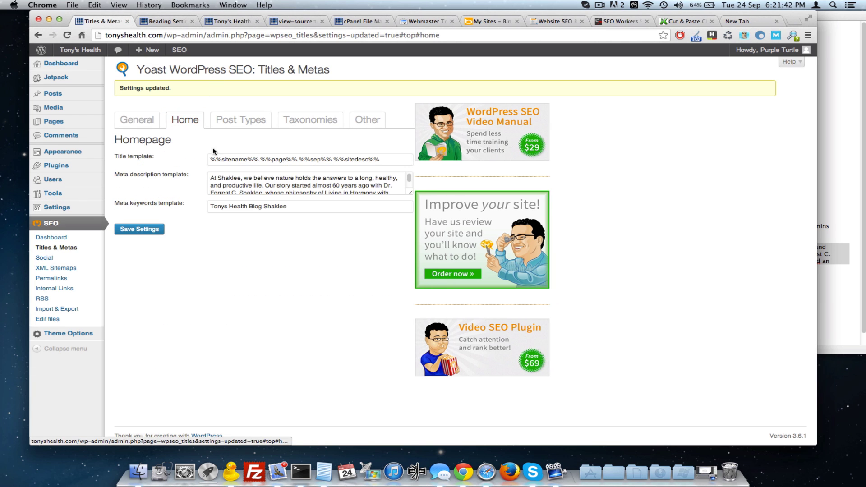
triple_click(254, 159)
click(852, 176)
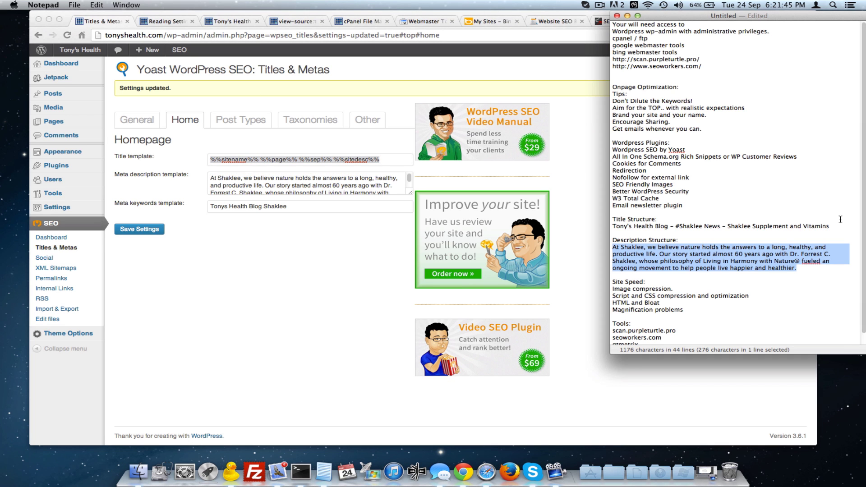
drag(836, 225, 610, 225)
key(super+c)
click(272, 159)
key(super+v)
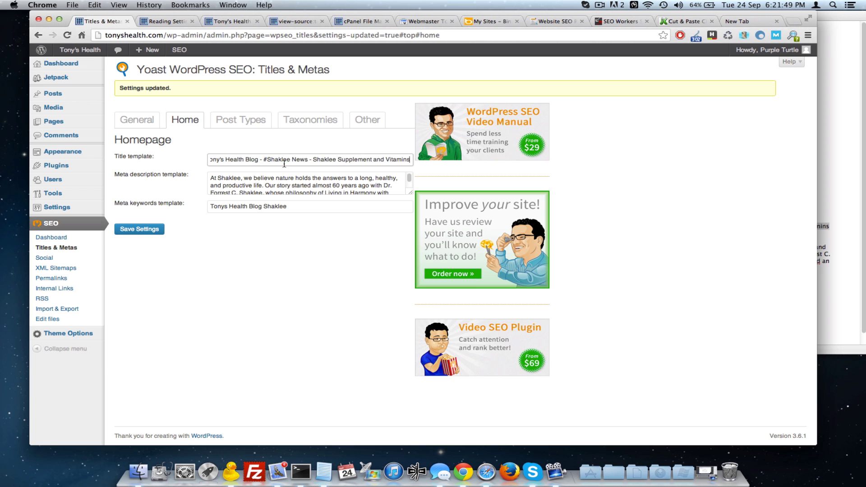
- Save the new title template and check the title tag in the homepage source
click(128, 234)
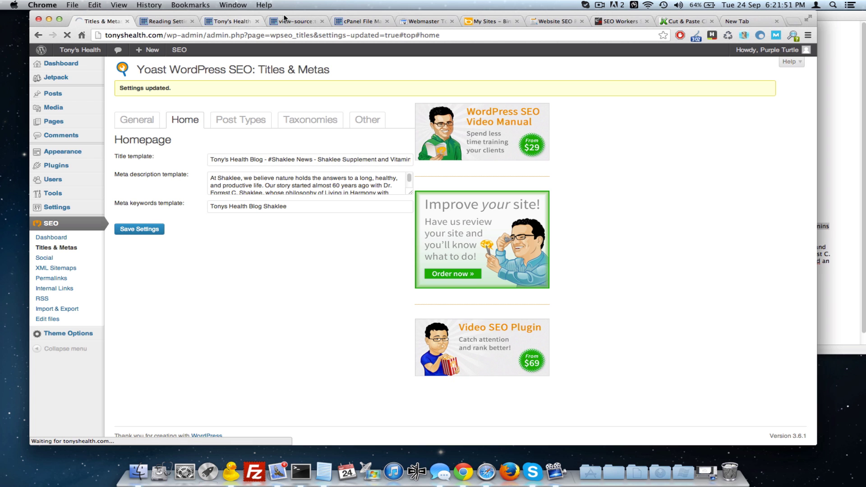
click(293, 20)
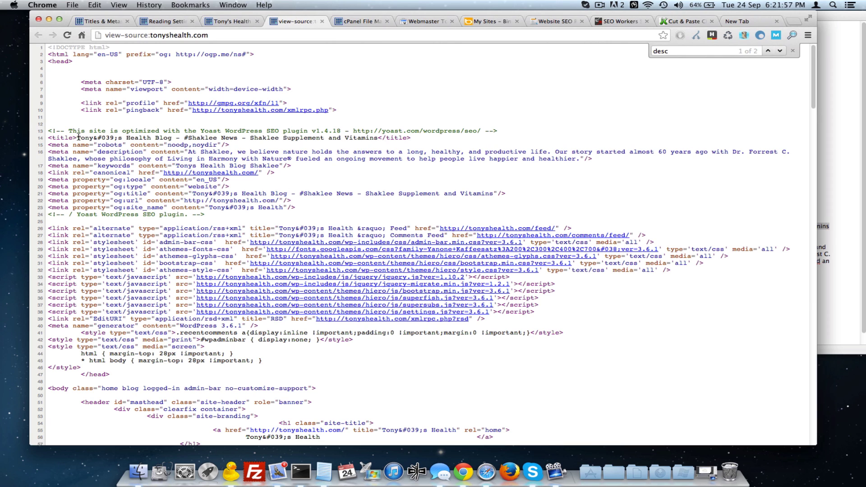
drag(79, 137, 171, 141)
click(136, 138)
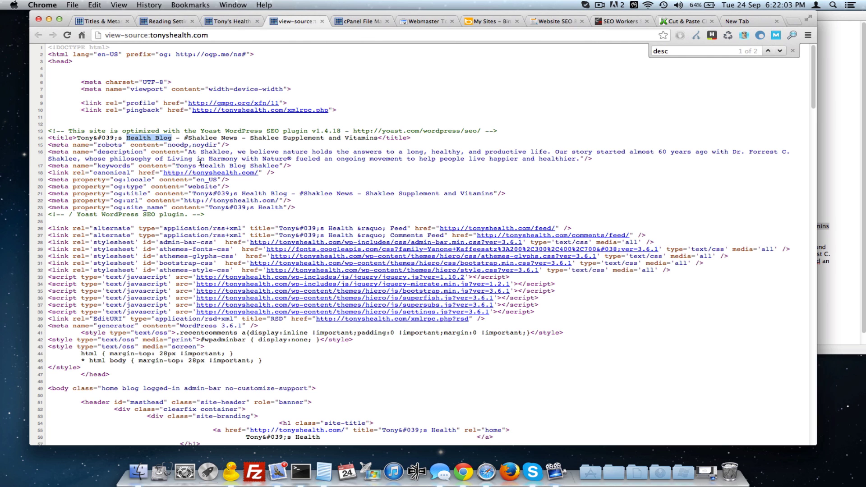
- Insert "Tony's Health Blog - " at the start of the homepage meta description template, before "At Shaklee"
click(168, 21)
click(103, 22)
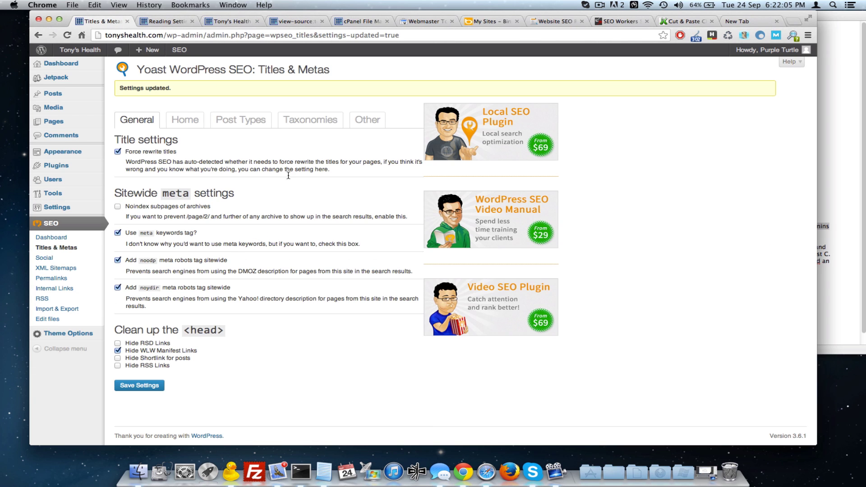
click(185, 119)
click(214, 178)
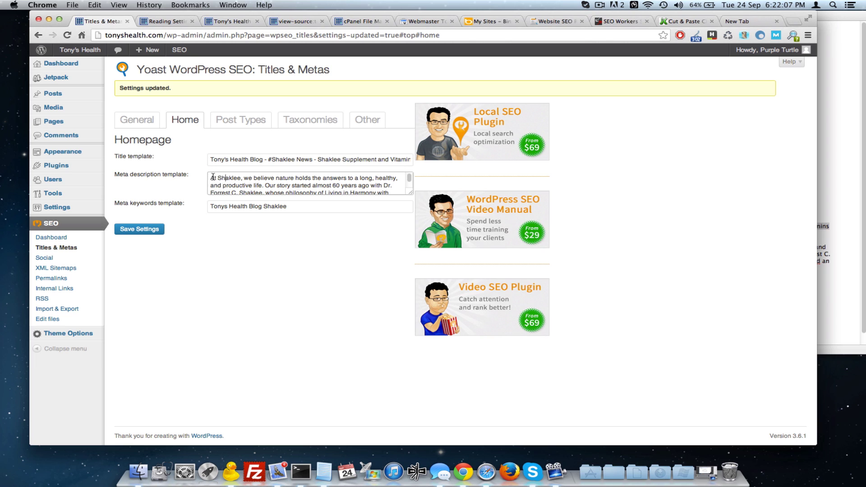
click(211, 178)
key(super+v)
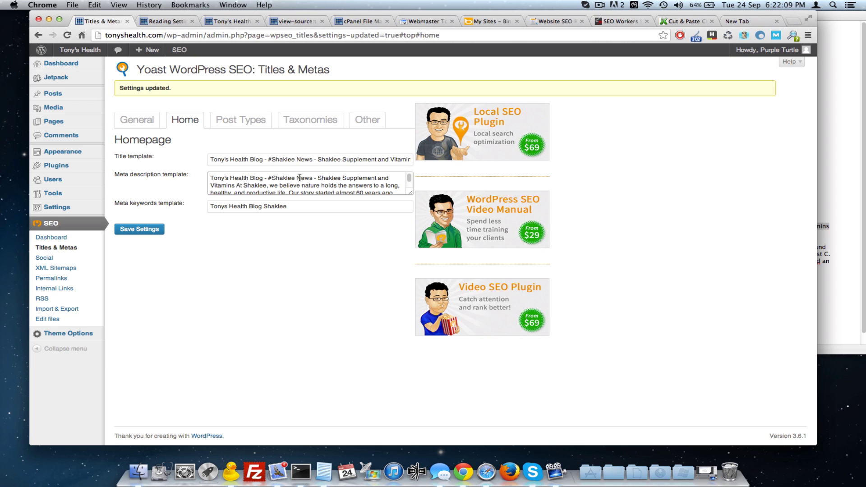
drag(237, 185, 260, 179)
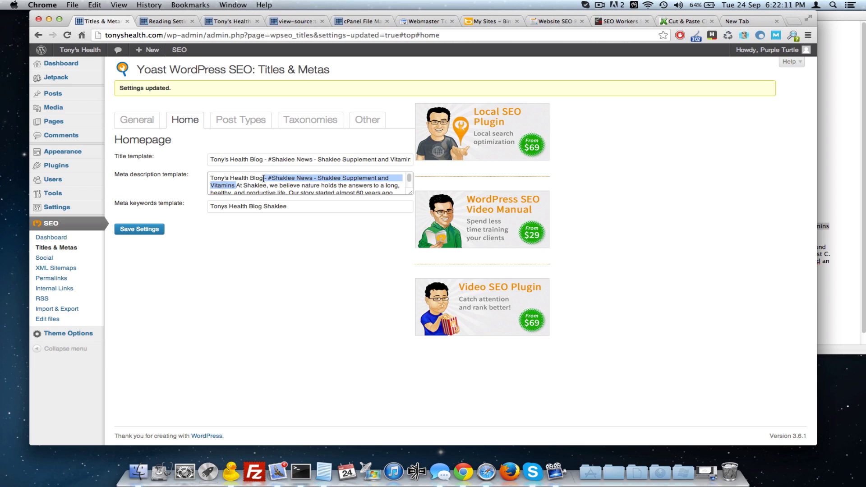
key(BackSpace)
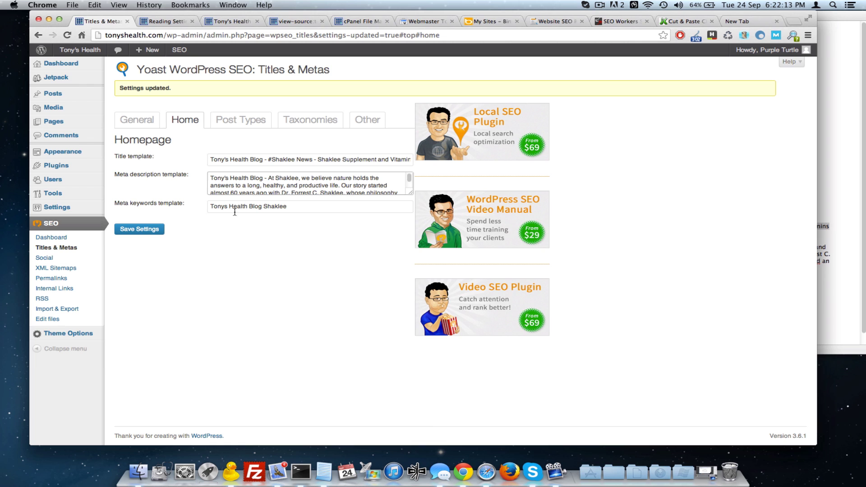
- Enlarge the meta description box, copy its whole text and count its characters in the JavaScript Kit character counter
drag(411, 191, 411, 231)
drag(284, 208, 185, 174)
key(super+c)
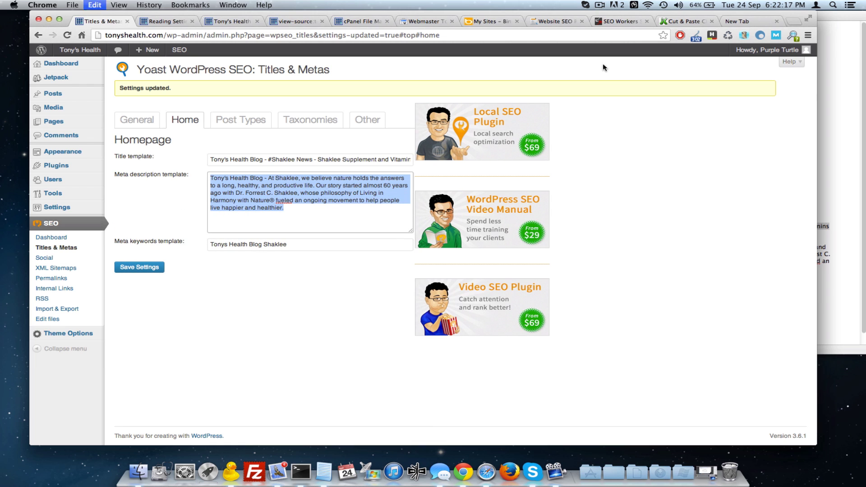
click(683, 21)
click(281, 237)
key(super+a)
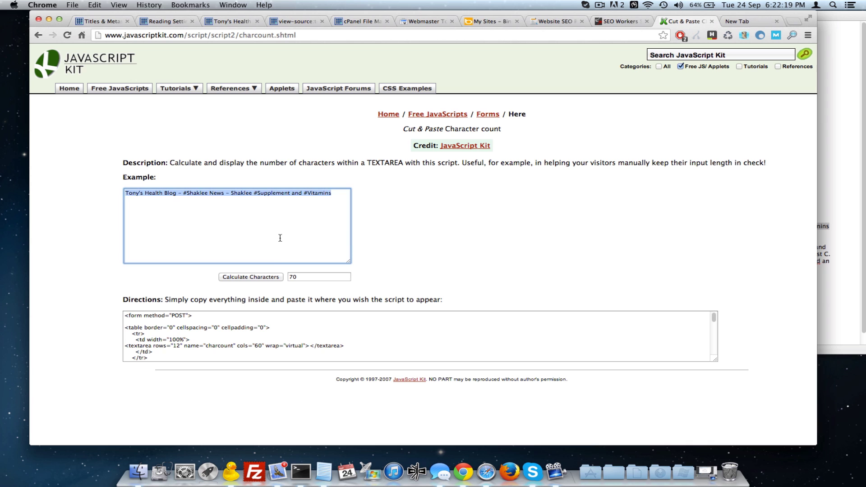
key(super+v)
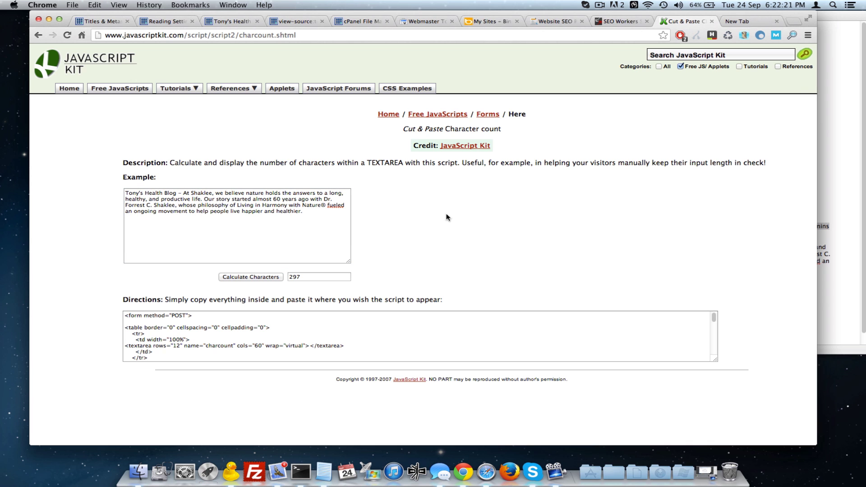
- Read the meta description length advice in the SEO Workers report, then switch to the Website SEO page
click(621, 21)
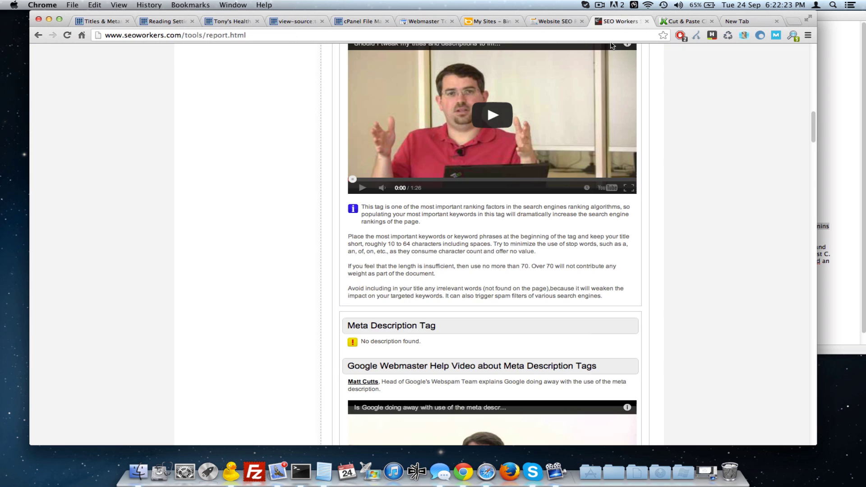
scroll(629, 190, up, 15)
scroll(629, 190, down, 15)
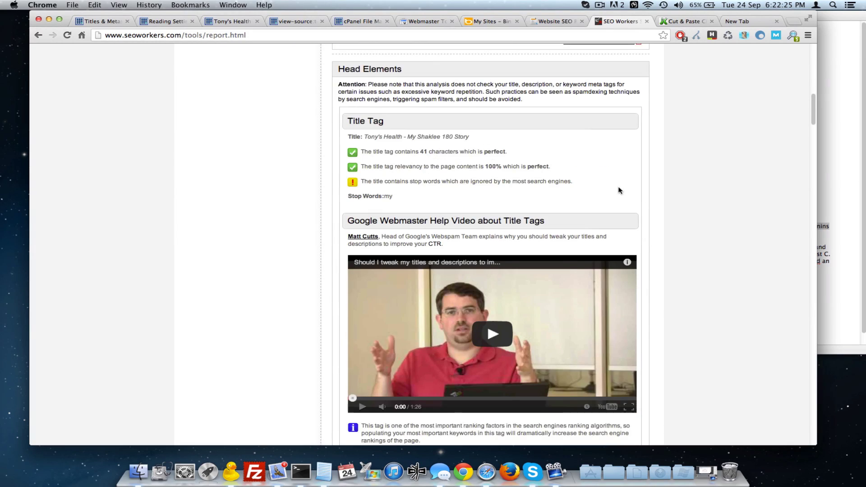
scroll(241, 239, down, 5)
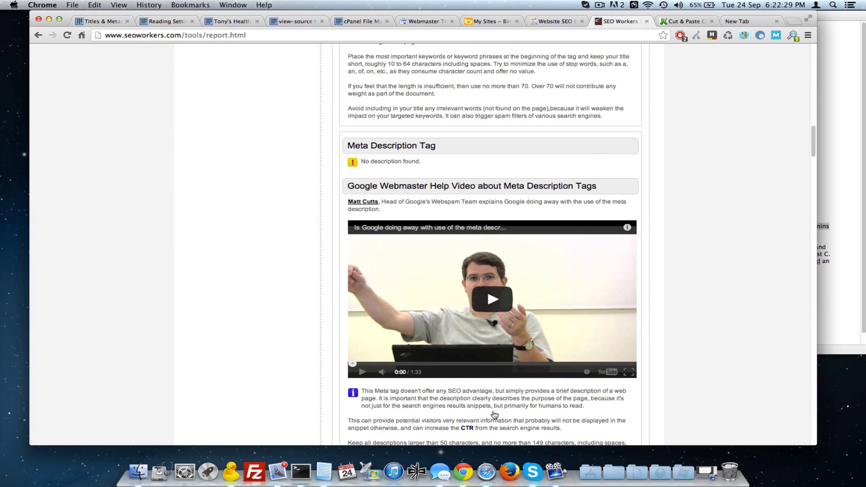
scroll(491, 411, down, 4)
click(544, 24)
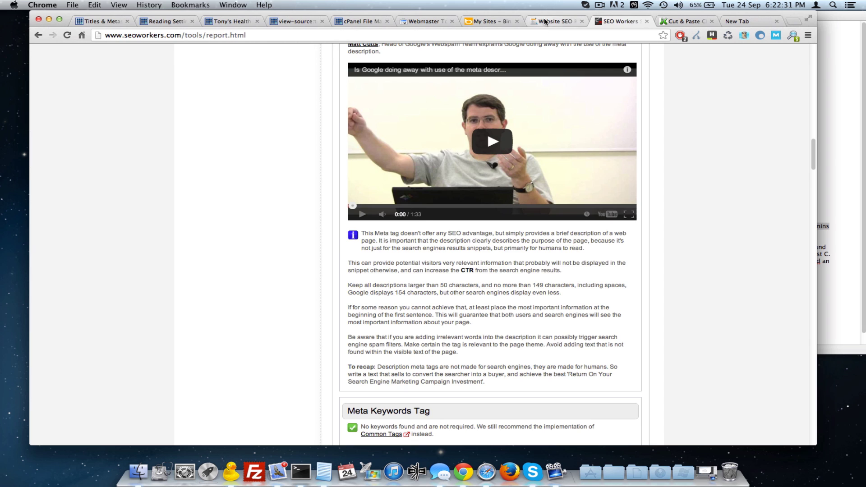
- Look over the scan.purpleturtle.pro SEO report for tonyshealth.com and close the blank browser tab
scroll(457, 329, down, 2)
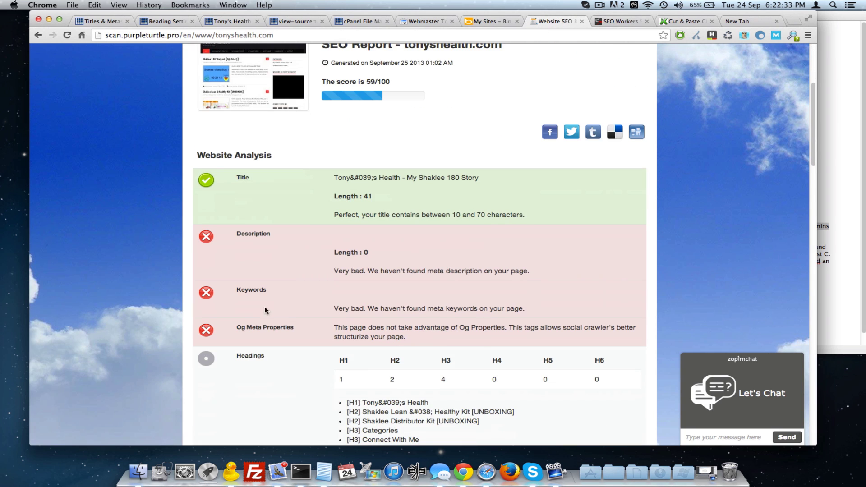
scroll(681, 204, up, 5)
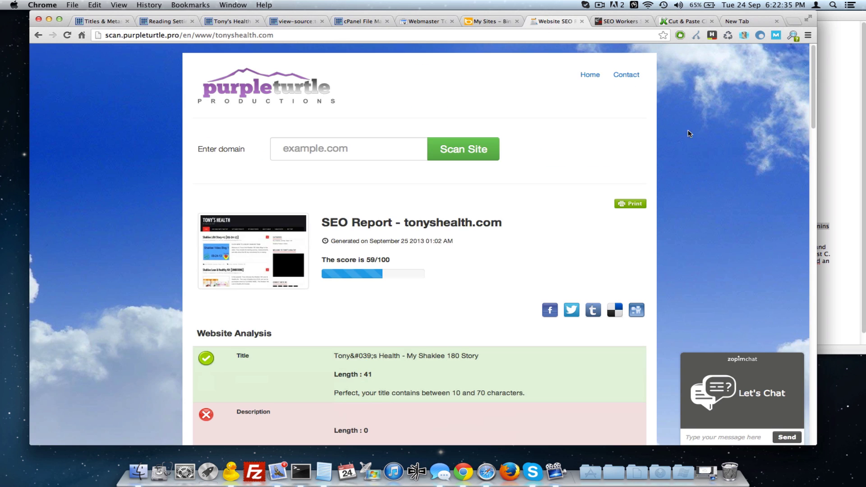
click(753, 22)
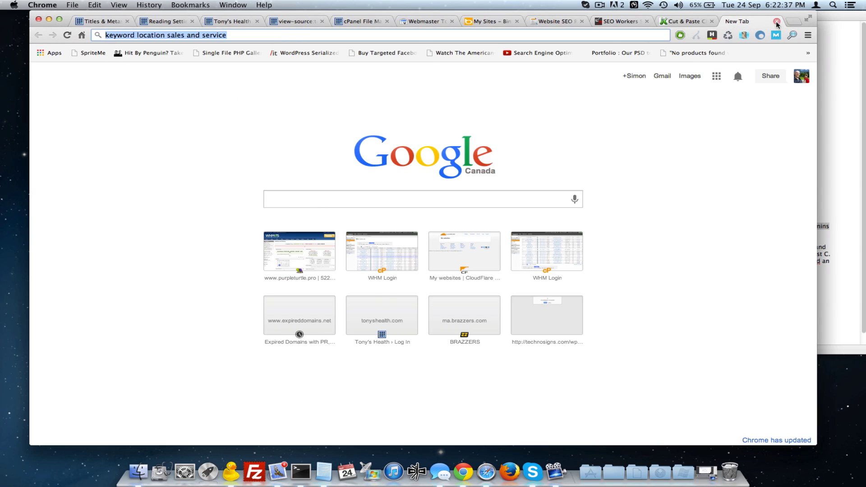
click(777, 21)
click(600, 22)
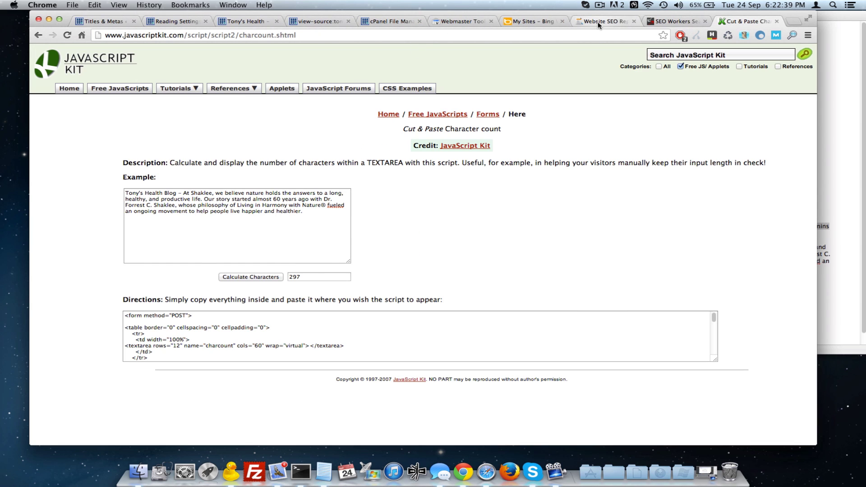
- Find the URL entry of the SEO Workers analysis tool and copy the tonyshealth.com homepage address for it
click(677, 21)
scroll(271, 194, up, 10)
scroll(221, 211, up, 5)
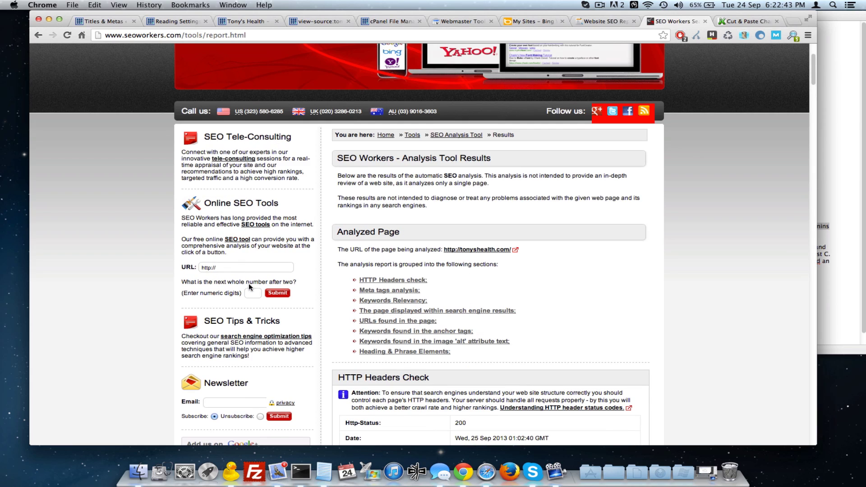
click(232, 267)
click(107, 23)
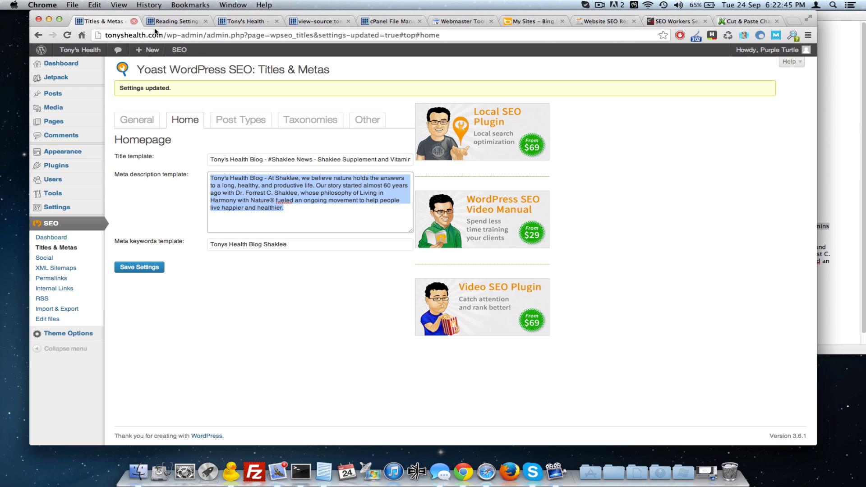
click(246, 21)
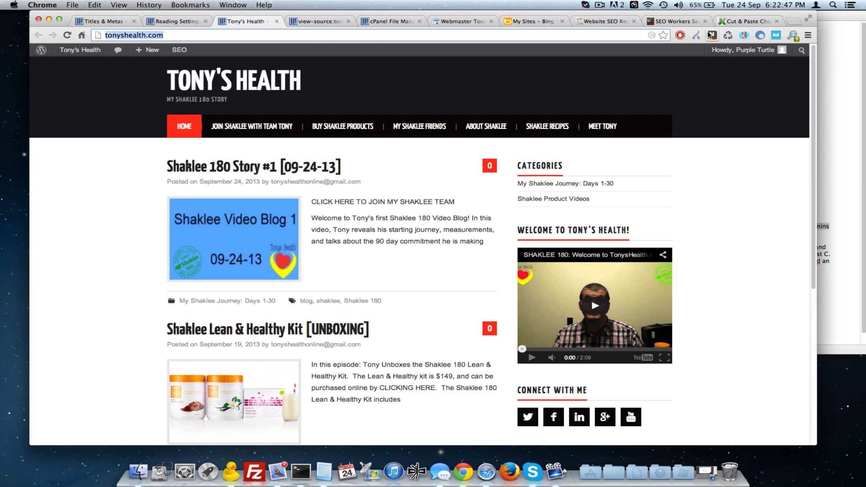
click(677, 21)
drag(228, 268, 117, 252)
key(super+v)
click(116, 252)
click(255, 294)
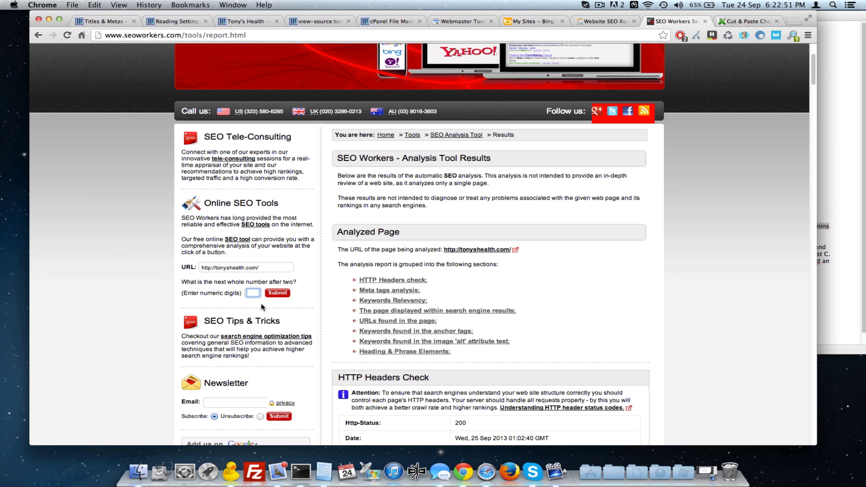
text(3)
click(278, 293)
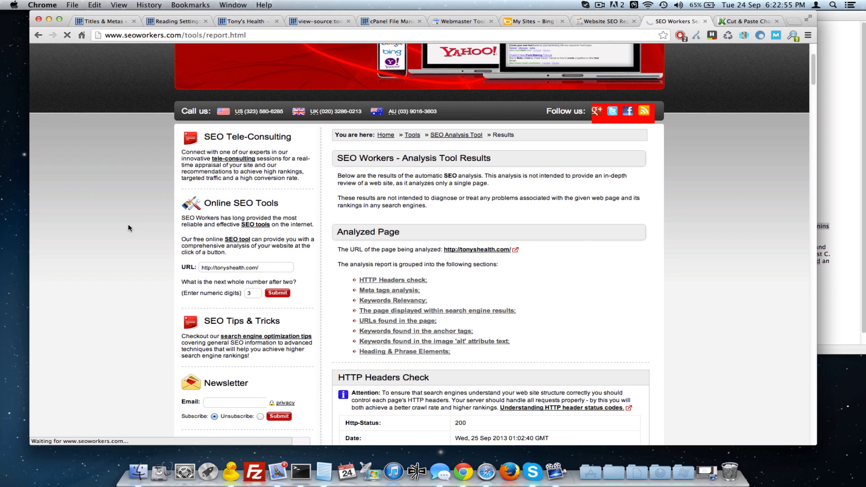
- Switch to the Notepad notes and go through the WordPress Plugins list from the rich snippets plugin to Better WordPress Security
key(super+Tab)
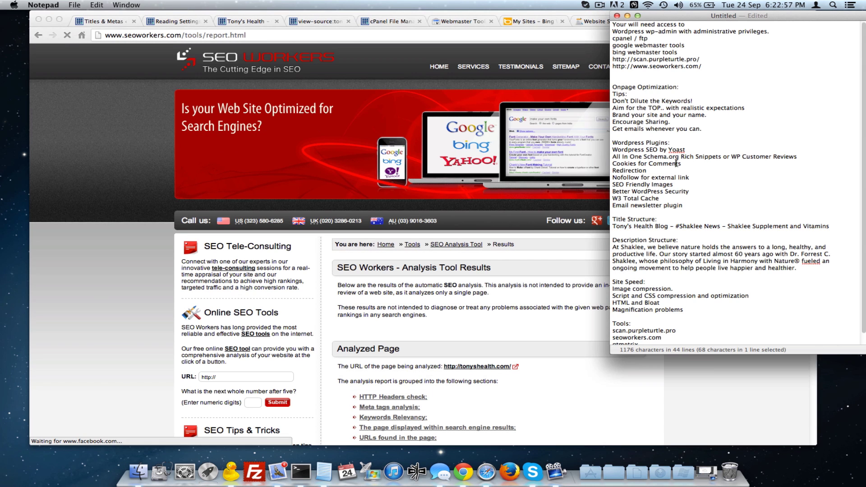
click(676, 163)
drag(614, 156, 798, 156)
click(702, 170)
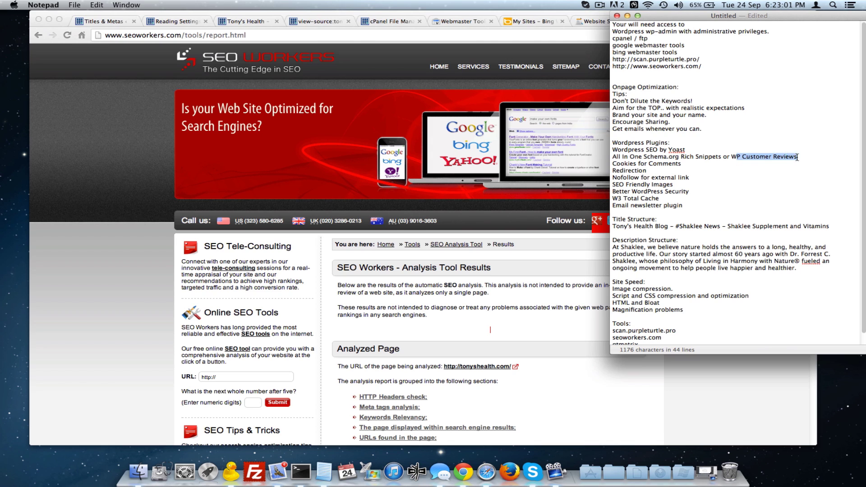
click(685, 167)
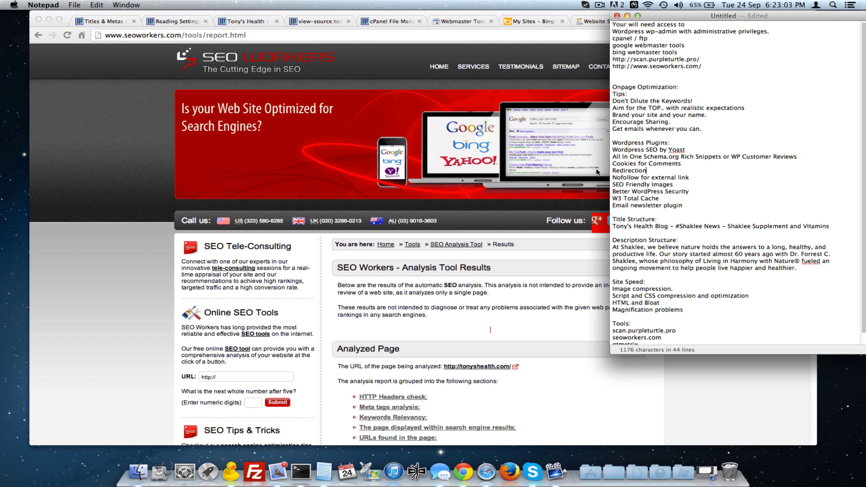
drag(614, 166, 682, 166)
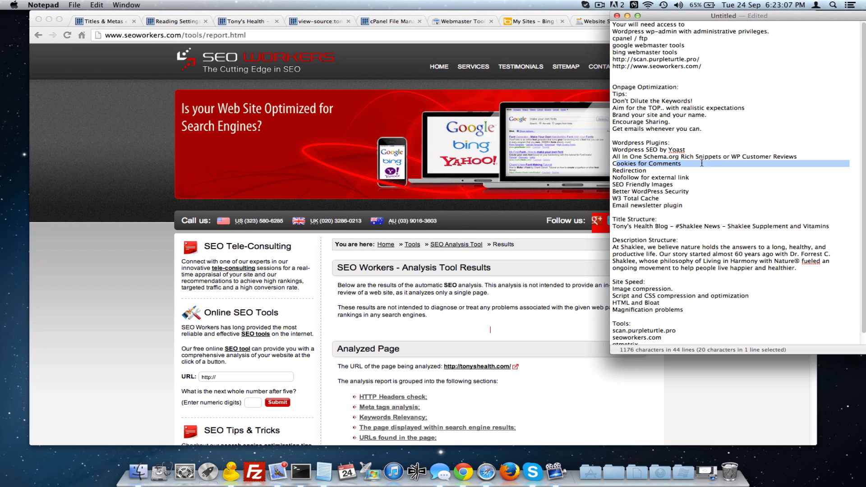
click(630, 175)
double_click(631, 171)
click(647, 183)
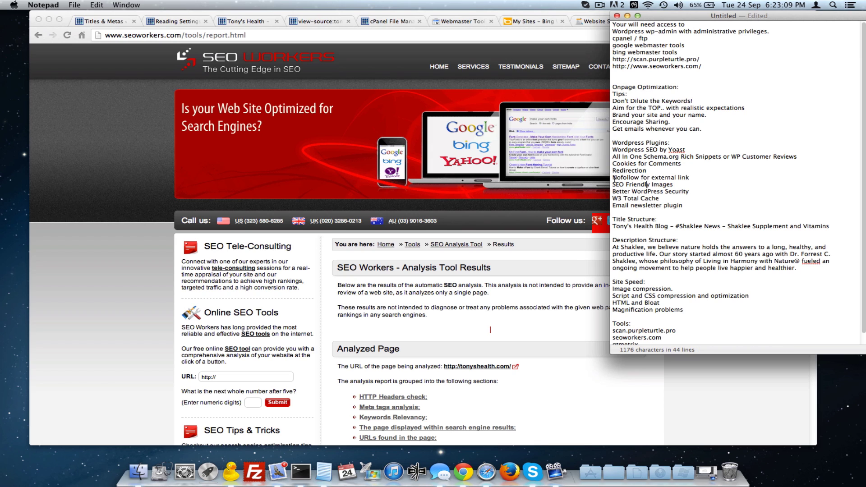
drag(615, 179, 698, 177)
click(691, 193)
drag(630, 189, 672, 185)
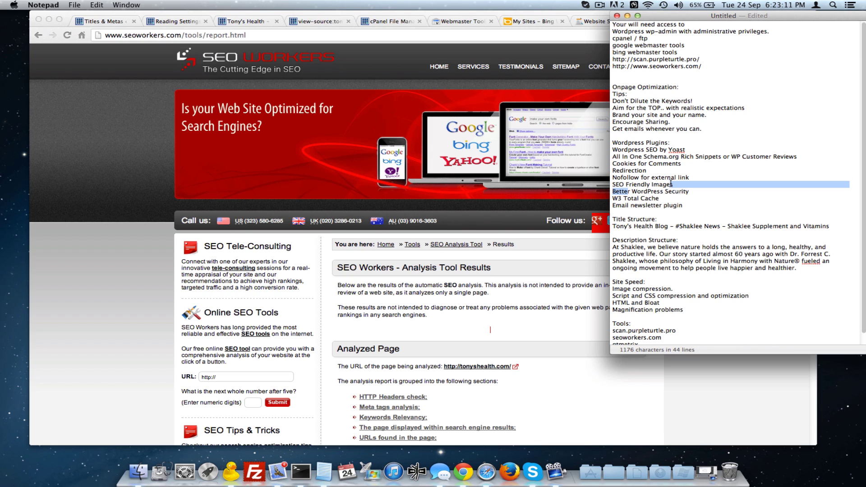
click(656, 194)
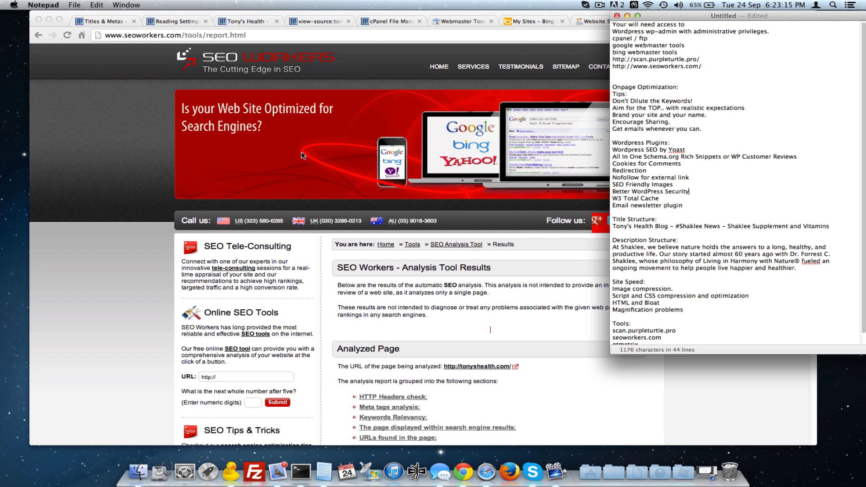
- Read the title tag and meta description tag results in the new SEO Workers report, including the description's length
click(90, 129)
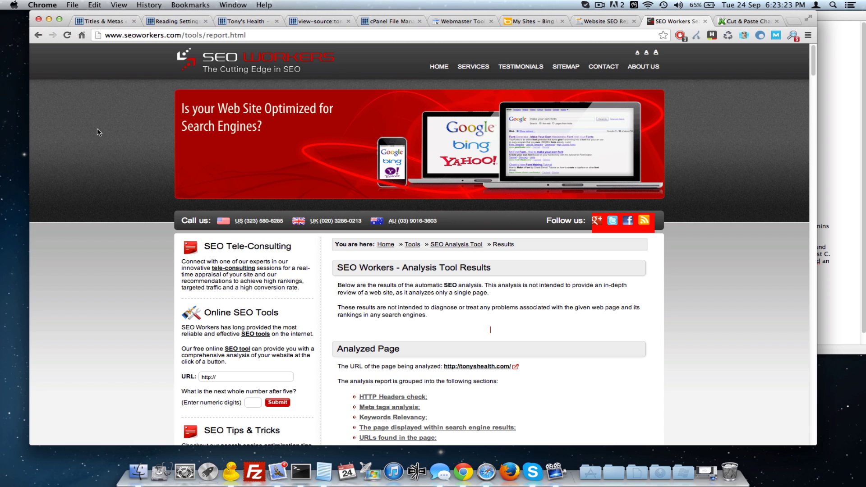
scroll(530, 127, down, 15)
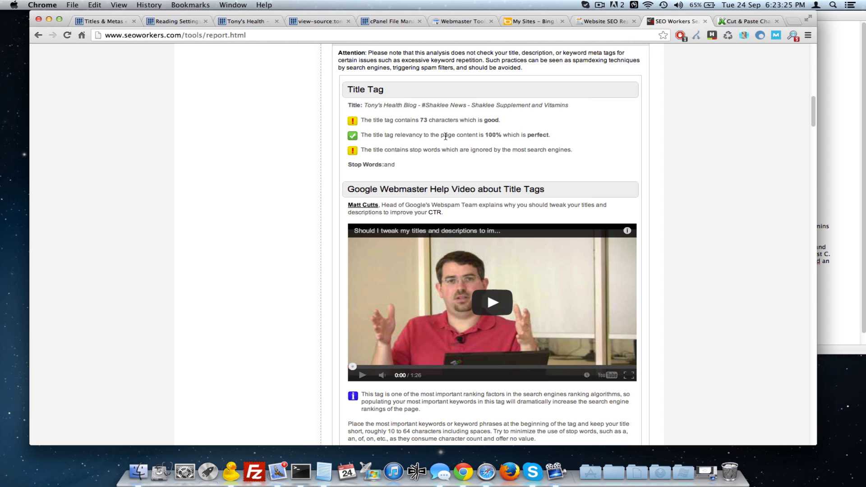
scroll(386, 143, down, 12)
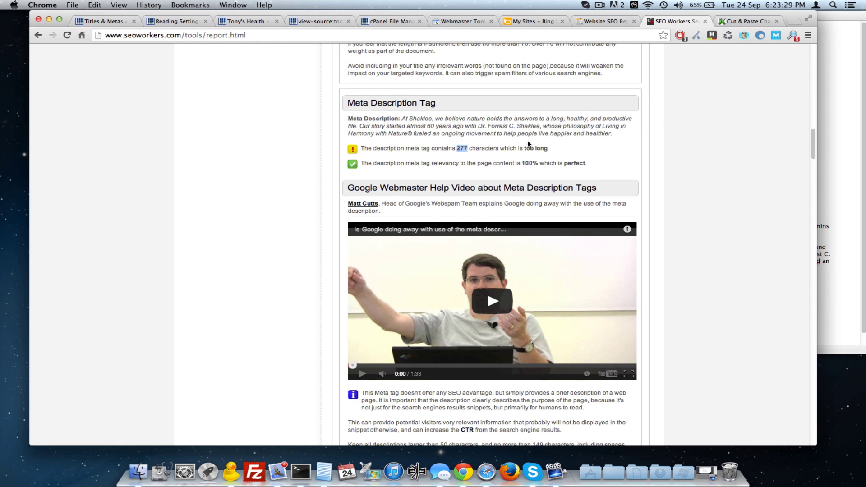
click(442, 147)
drag(403, 145, 544, 149)
click(575, 150)
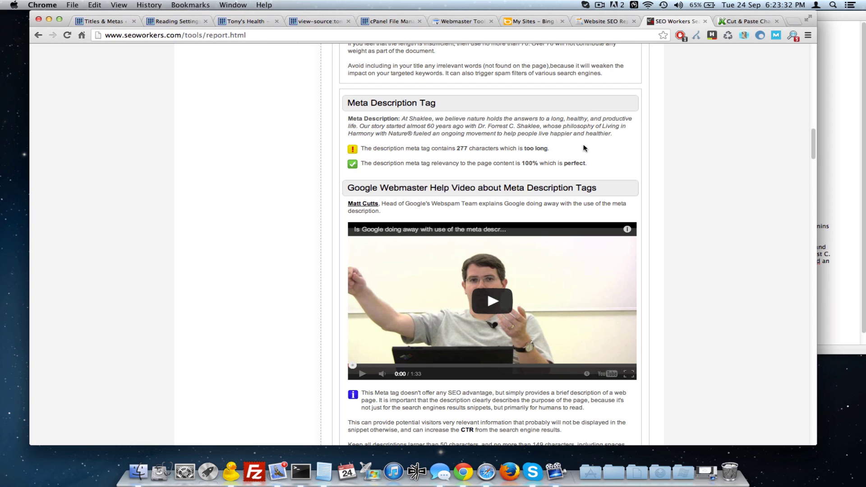
triple_click(459, 149)
click(265, 124)
- Shorten the homepage meta description template by deleting everything from ", whose philosophy of Living in Harmony" to the end, and save
click(246, 21)
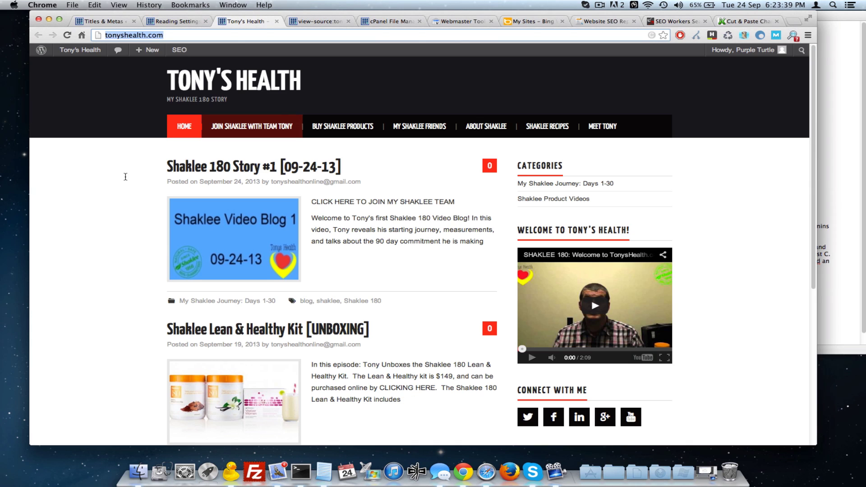
click(112, 22)
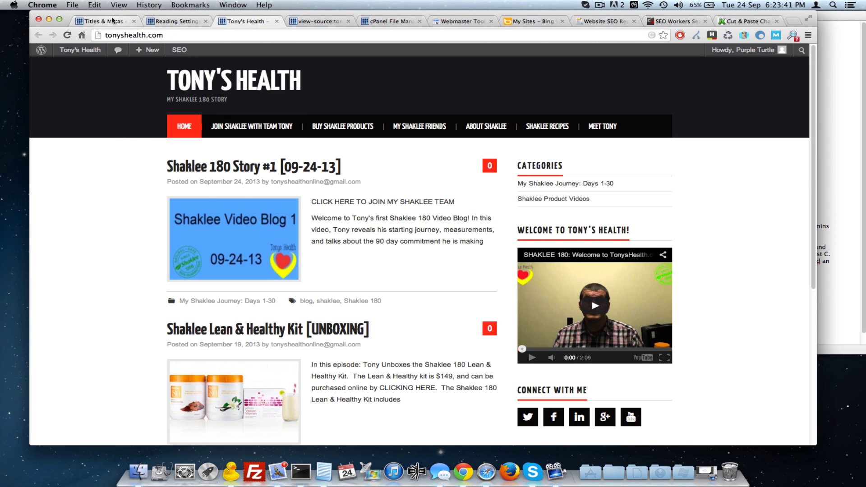
click(266, 193)
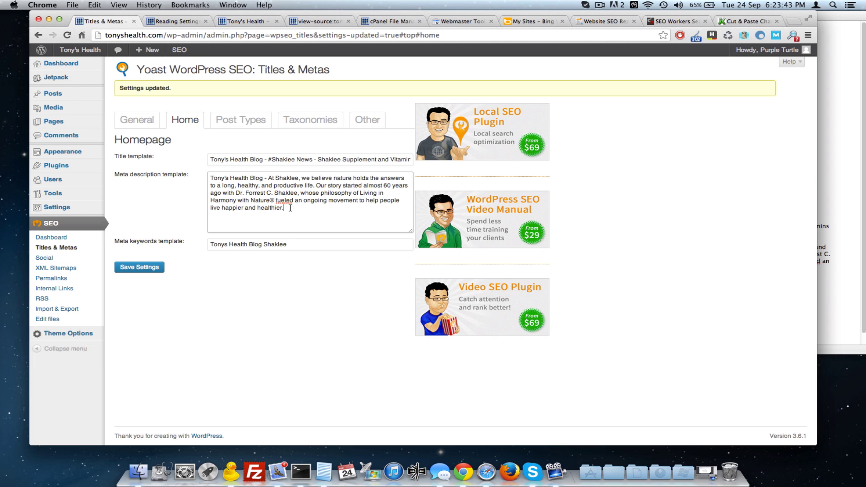
drag(290, 208, 196, 180)
click(199, 159)
click(313, 194)
drag(313, 185, 105, 127)
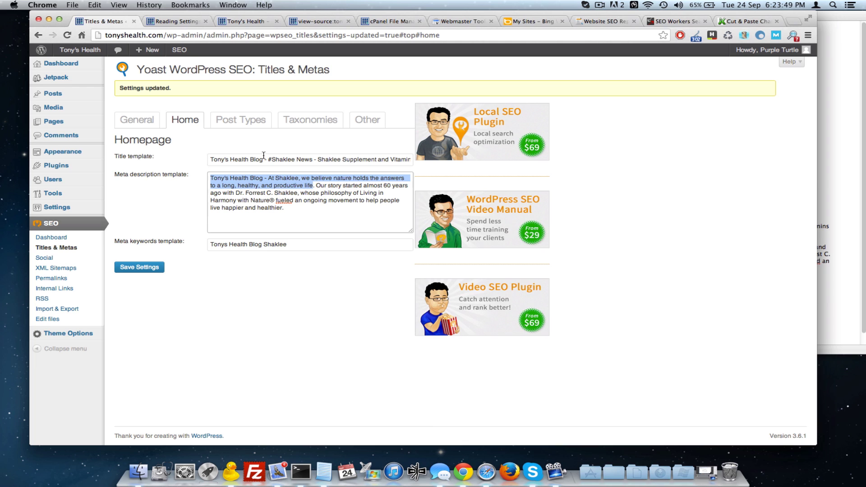
mouse_move(318, 210)
mouse_down()
mouse_move(279, 203)
mouse_move(351, 195)
mouse_up()
mouse_move(361, 197)
mouse_down()
mouse_move(250, 200)
mouse_move(349, 193)
mouse_move(273, 193)
mouse_move(325, 193)
mouse_move(293, 195)
mouse_up()
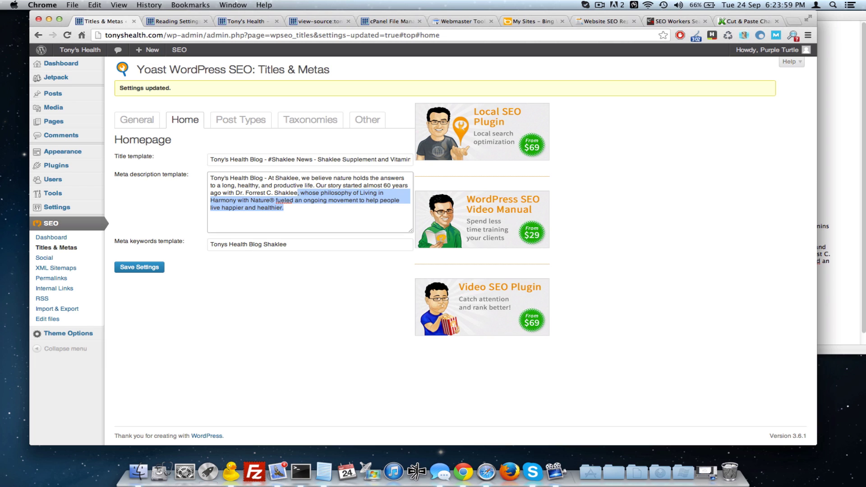
key(BackSpace)
click(128, 268)
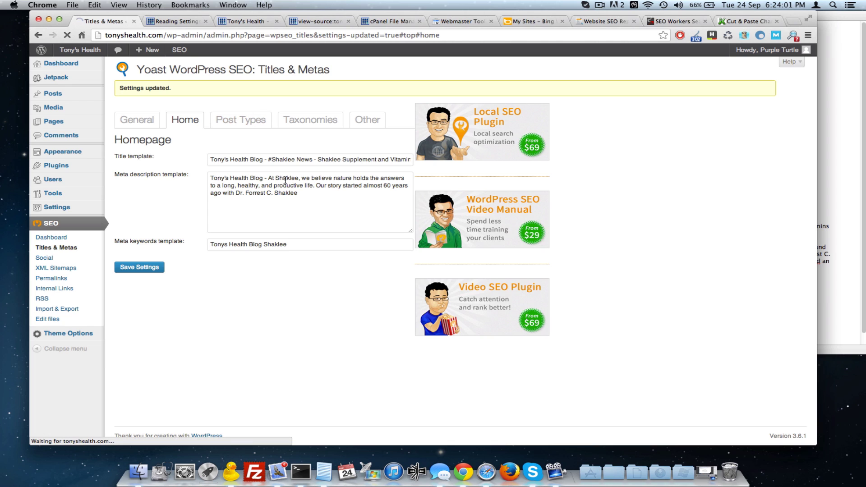
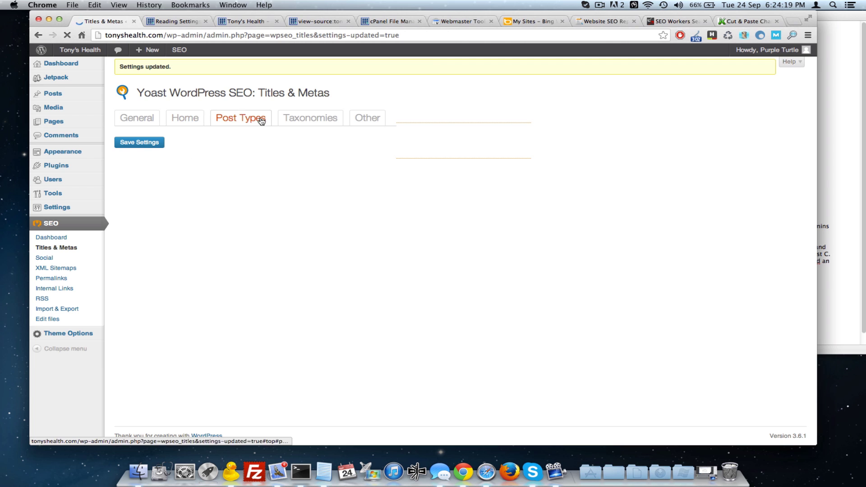
- Copy %%title%% from the title template for Posts into the meta description template for Posts
click(255, 119)
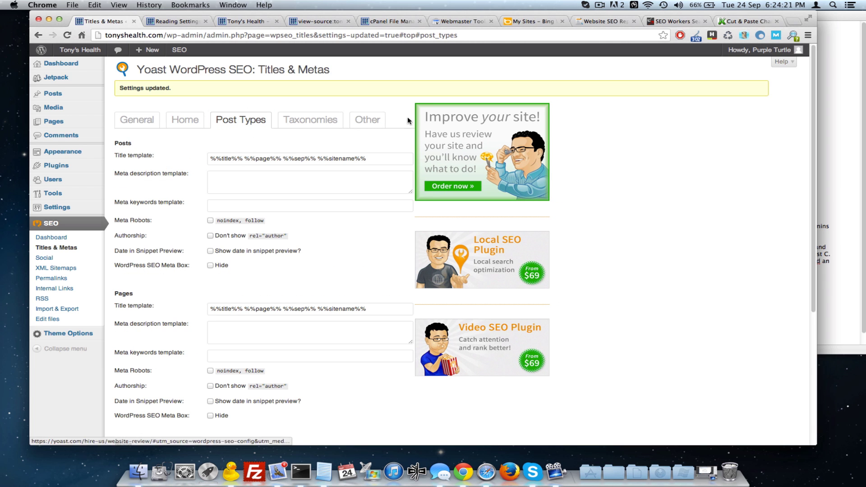
click(242, 176)
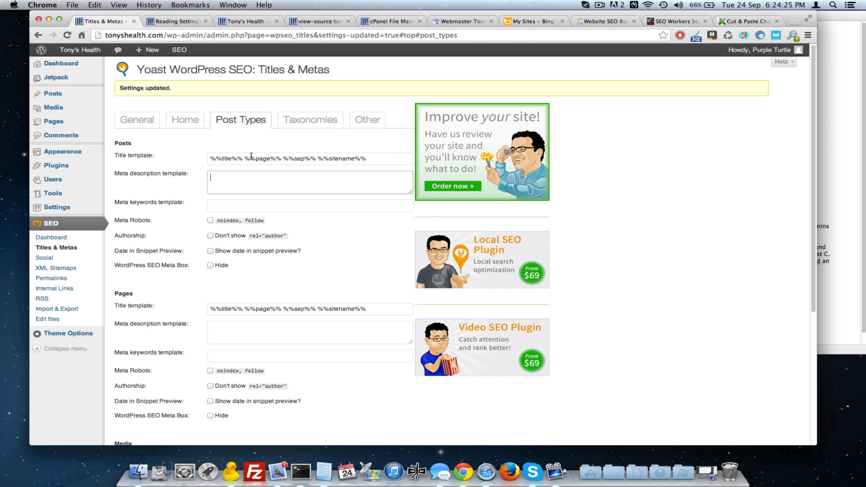
drag(242, 158, 199, 158)
key(super+c)
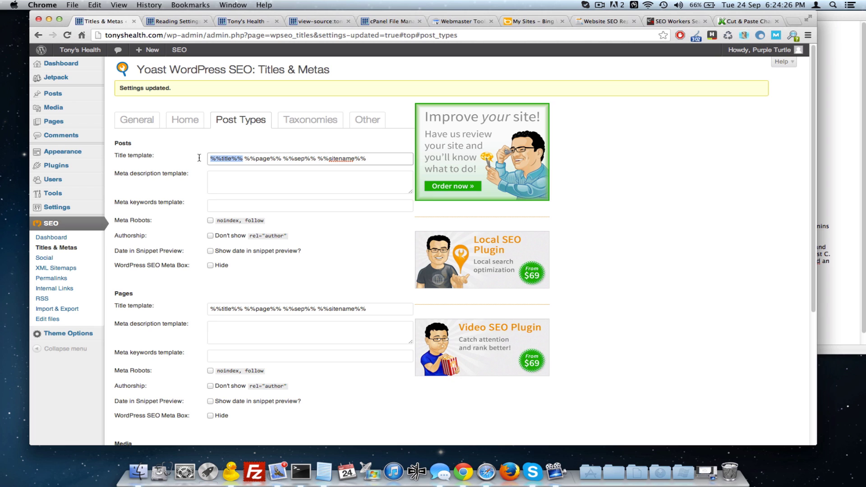
click(239, 180)
key(super+v)
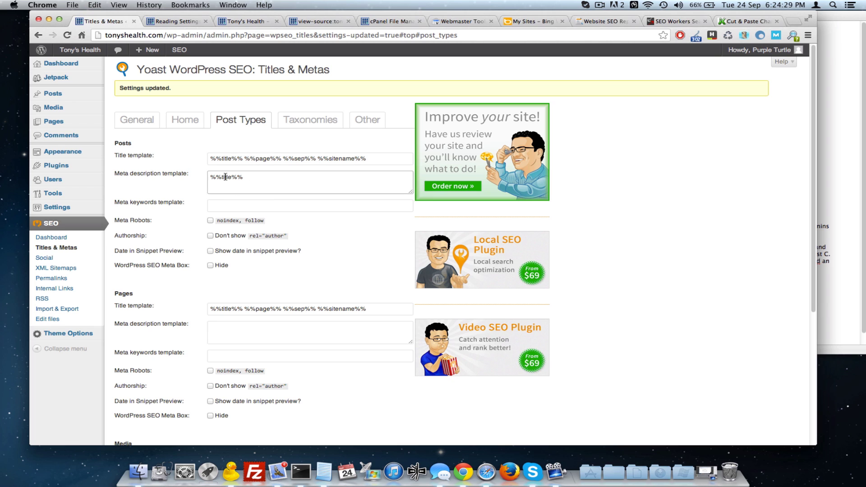
- Change the variable in the Posts meta description template to %%excerpt%% and check the spelling of "excerpt" with a Google search
text(excerp)
double_click(230, 177)
key(super+c)
key(super+t)
key(super+v)
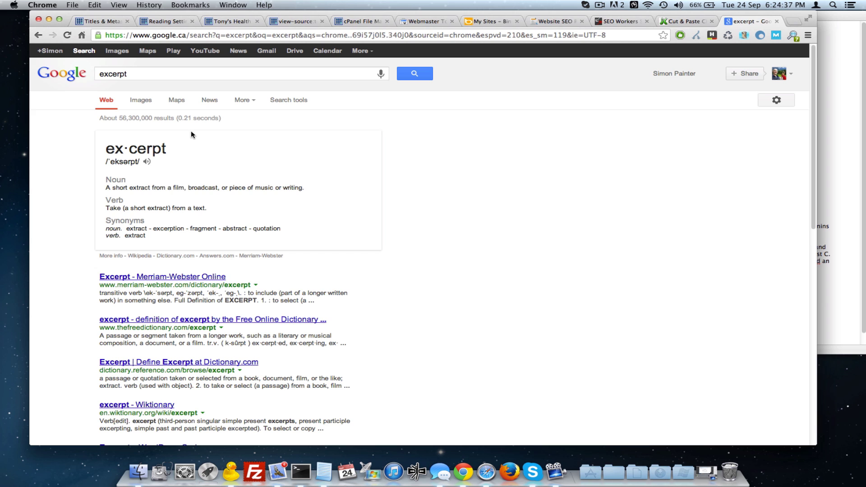
key(super+w)
- Save the Post Types templates and open the "Shaklee 180 Story #1 [09-24-13]" post on the Tony's Health site
click(277, 205)
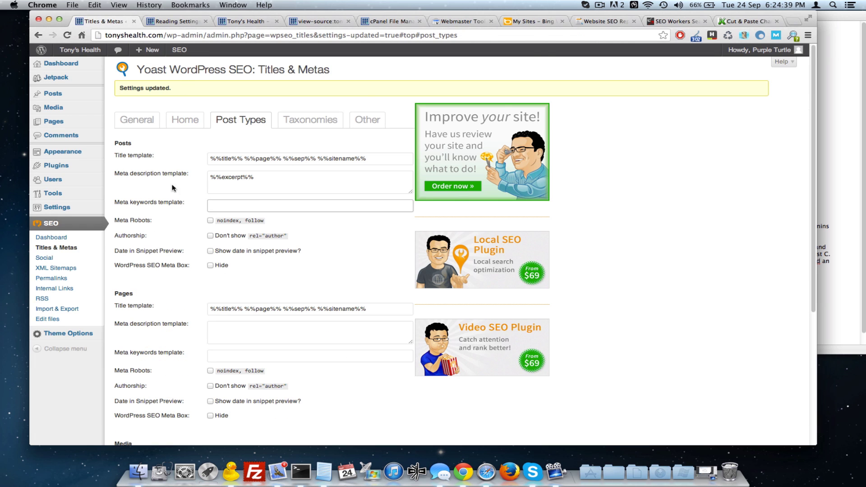
scroll(181, 221, down, 5)
click(141, 399)
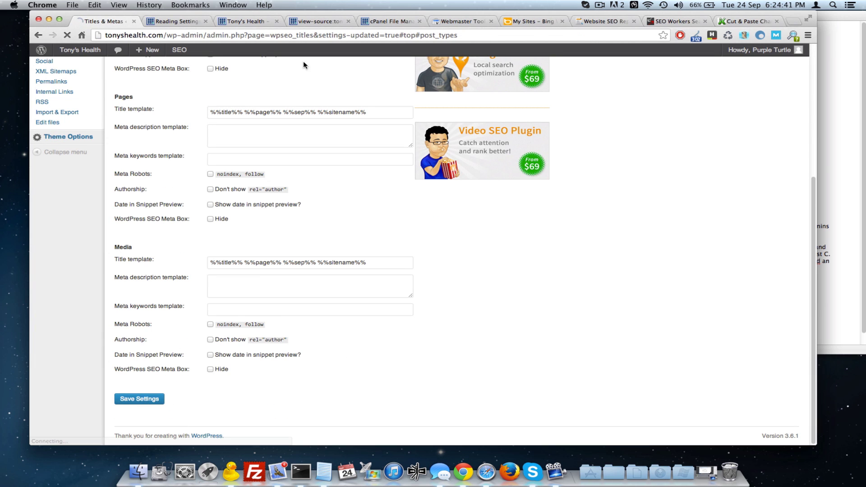
click(246, 21)
key(super+r)
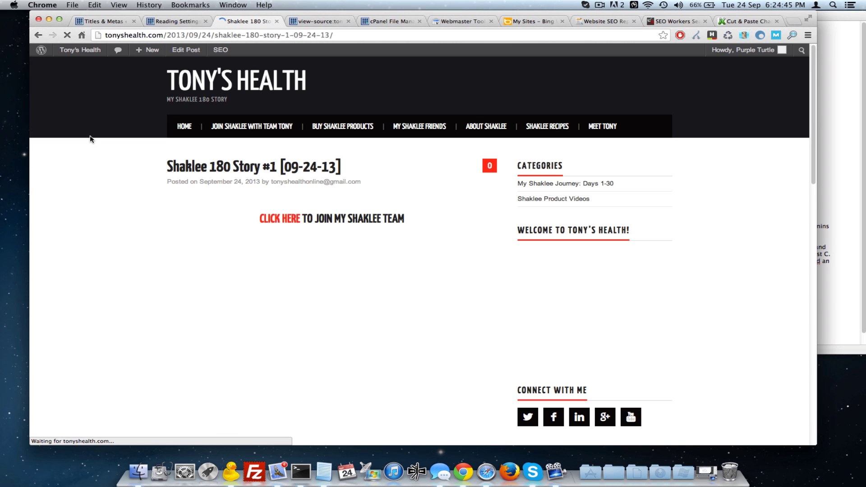
- Open the page source of the Shaklee 180 Story #1 post and find "desc" to check its meta description
right_click(104, 127)
click(129, 190)
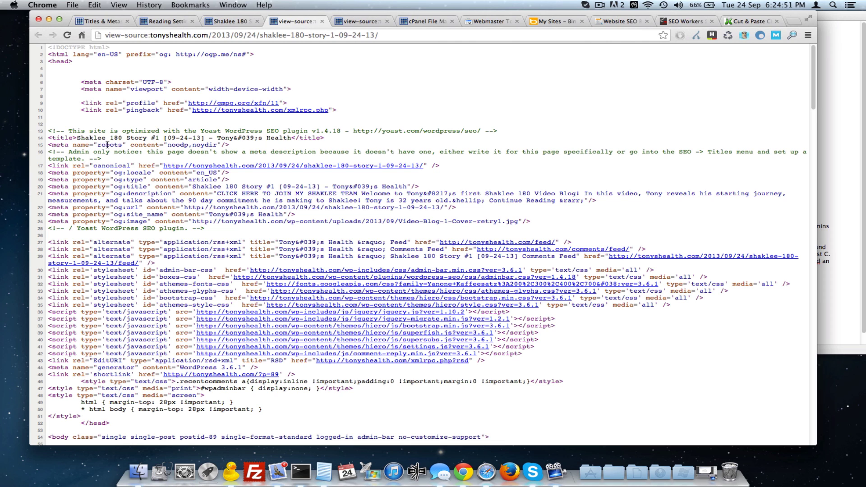
key(super+f)
text(desc)
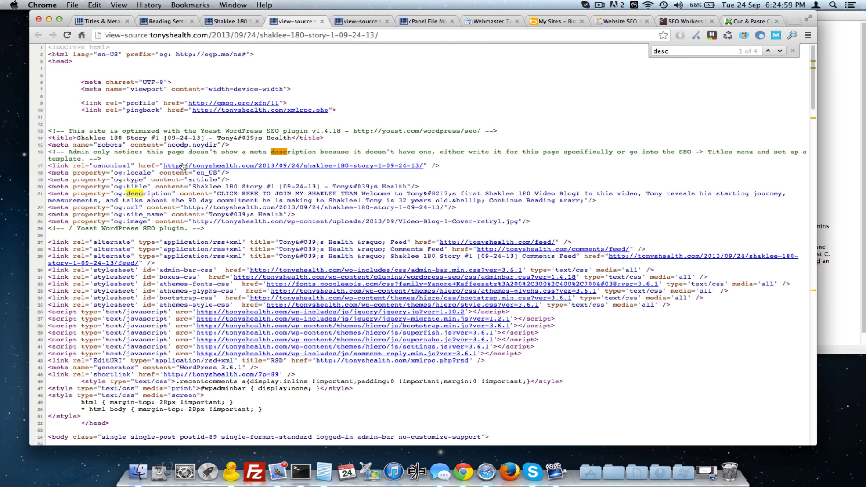
scroll(154, 220, down, 1)
scroll(144, 143, up, 1)
- Delete %%excerpt%% from the Posts meta description template in Yoast's Titles & Metas settings, leaving it empty
click(170, 23)
click(99, 21)
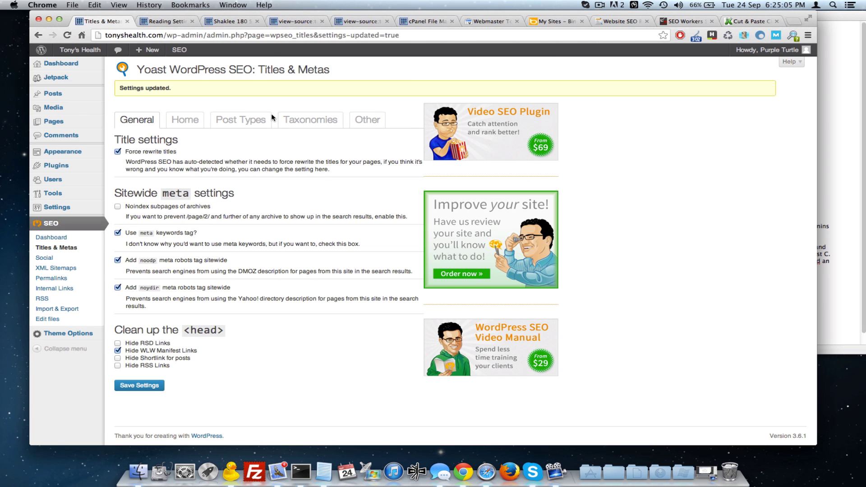
click(243, 119)
drag(257, 177, 166, 177)
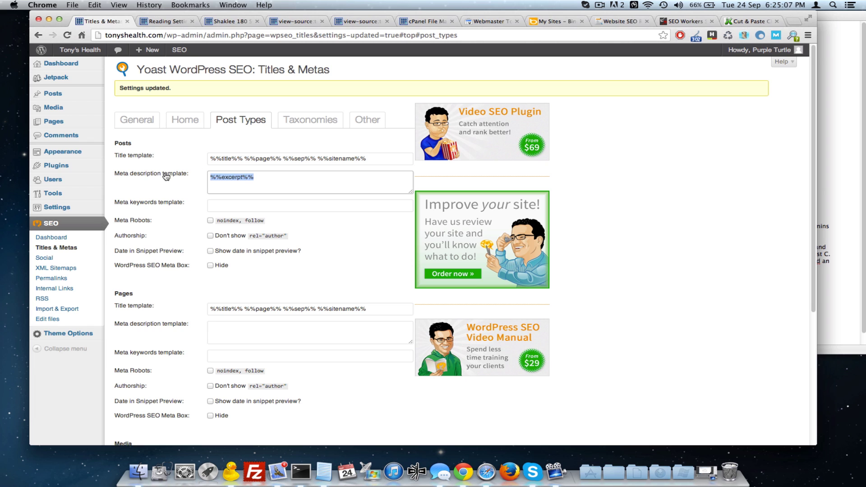
click(183, 145)
scroll(182, 145, down, 2)
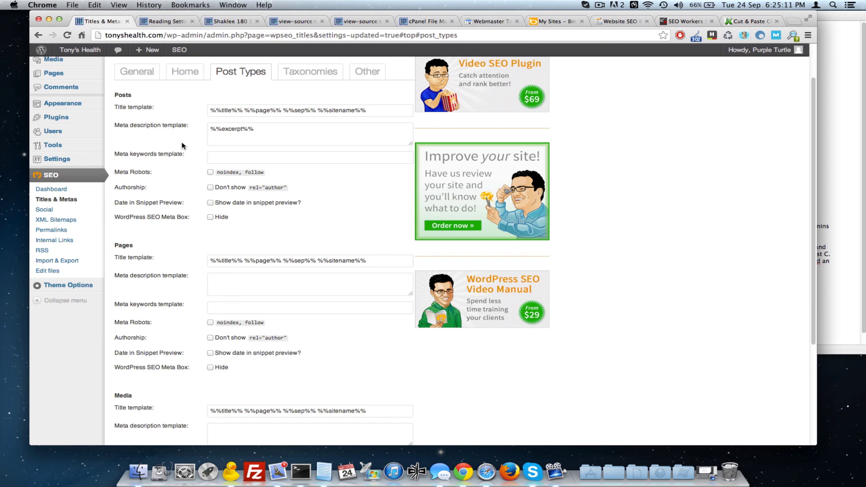
scroll(183, 145, up, 2)
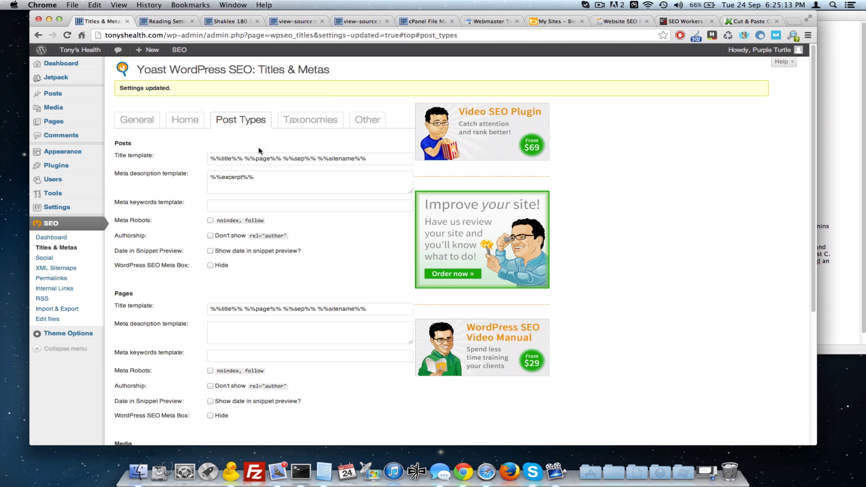
triple_click(238, 176)
key(BackSpace)
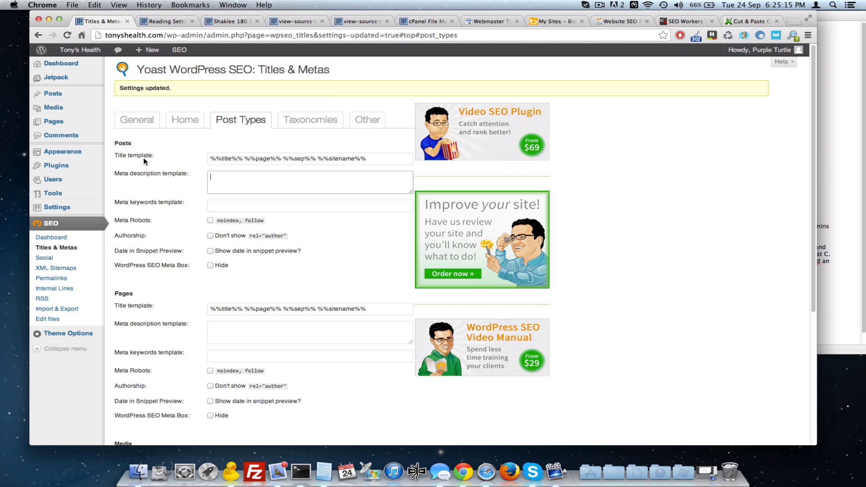
click(162, 141)
- Return to the post's page source and highlight the start of its og:description line
click(230, 21)
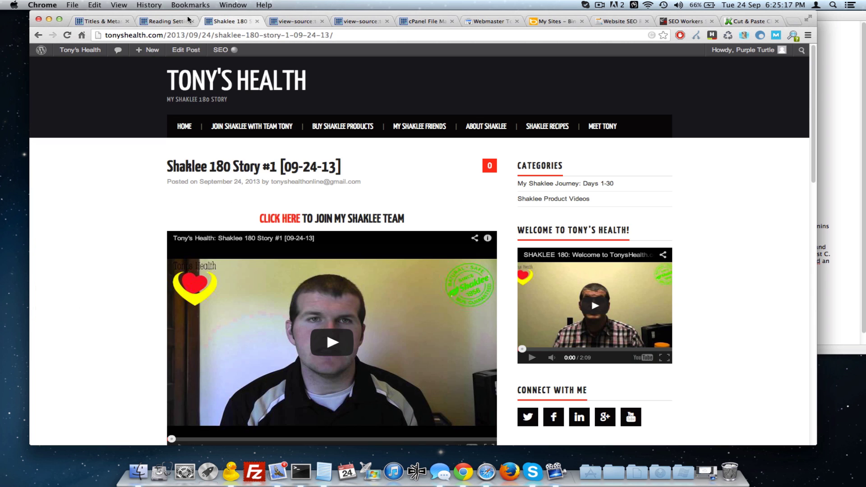
click(294, 21)
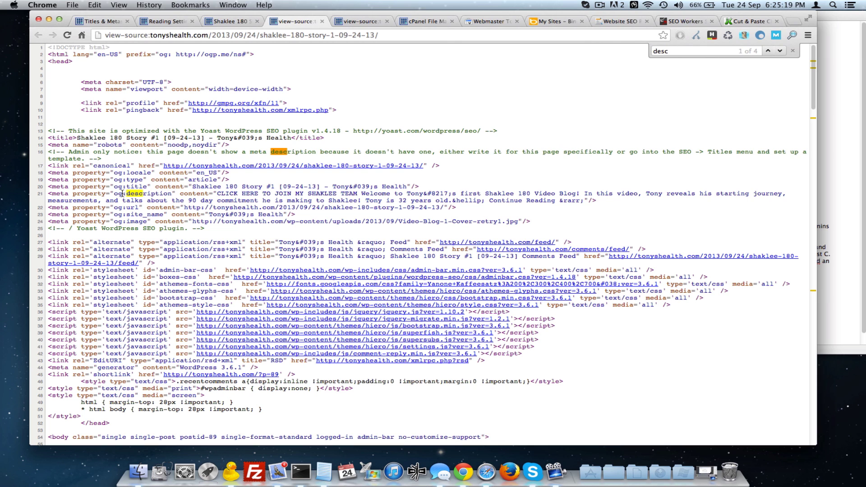
drag(123, 194, 249, 194)
- Review the noodp and noydir meta robots options in the general Titles & Metas settings, highlighting the directory names in their descriptions
click(166, 21)
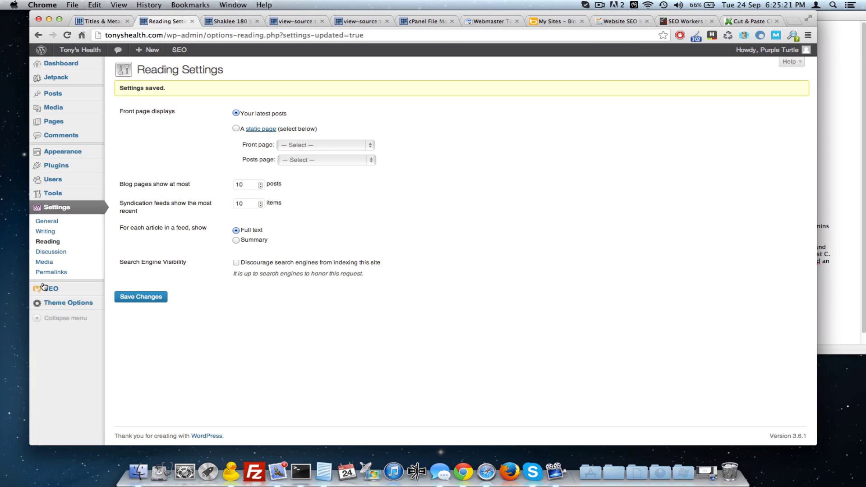
click(103, 21)
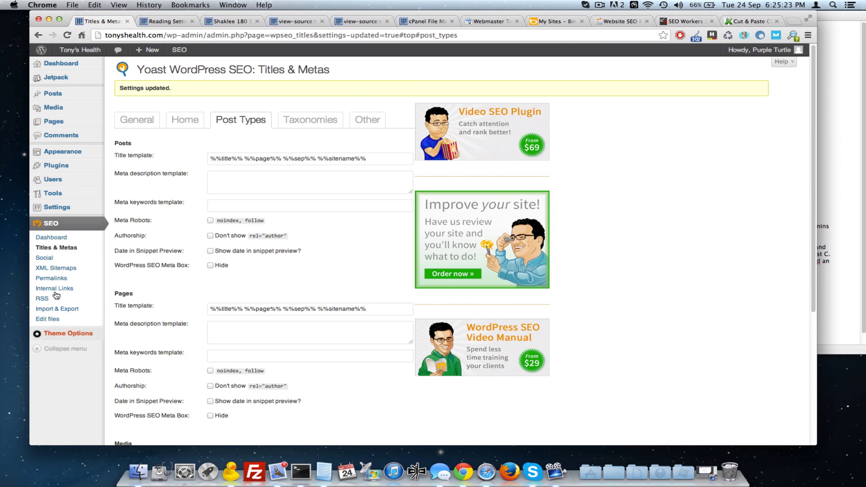
click(137, 120)
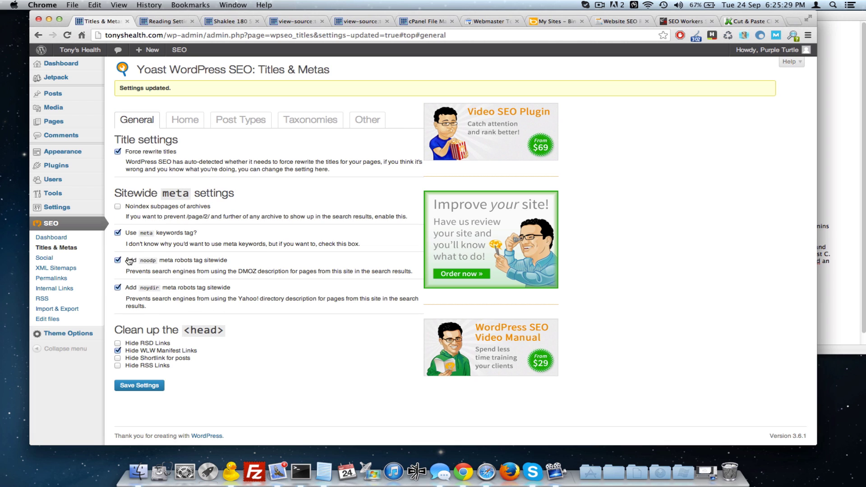
double_click(244, 271)
double_click(246, 299)
- Close both page source views and the Shaklee 180 Story #1 post, and return to the Titles & Metas settings
click(304, 22)
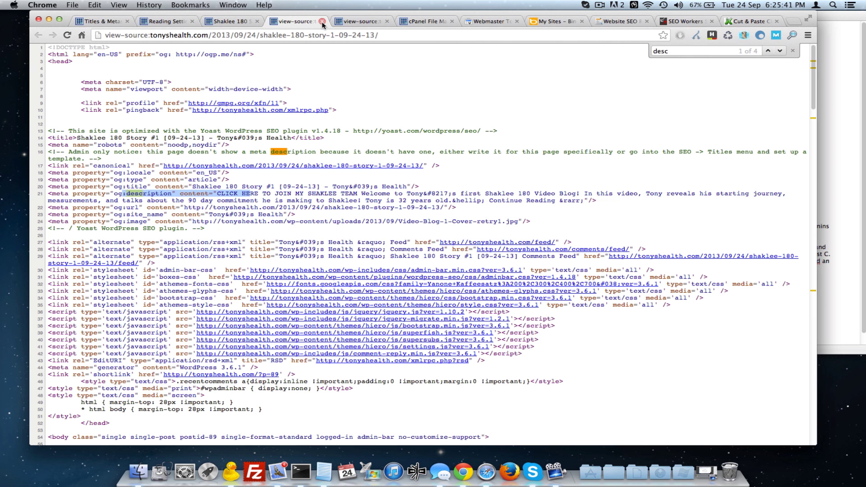
click(322, 21)
click(322, 21)
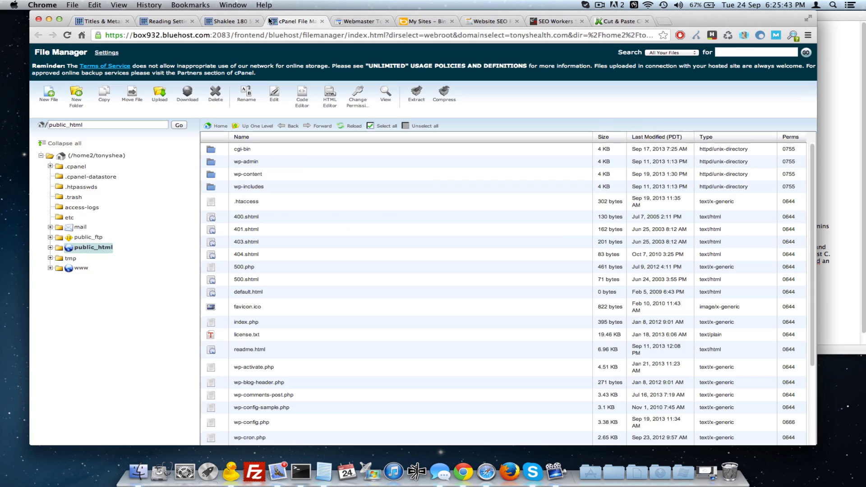
click(259, 21)
click(260, 22)
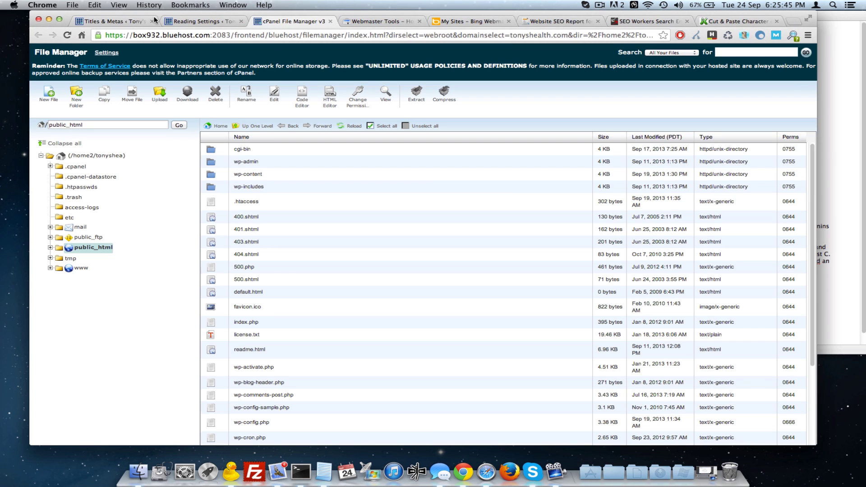
click(170, 23)
key(ctrl+shift+Tab)
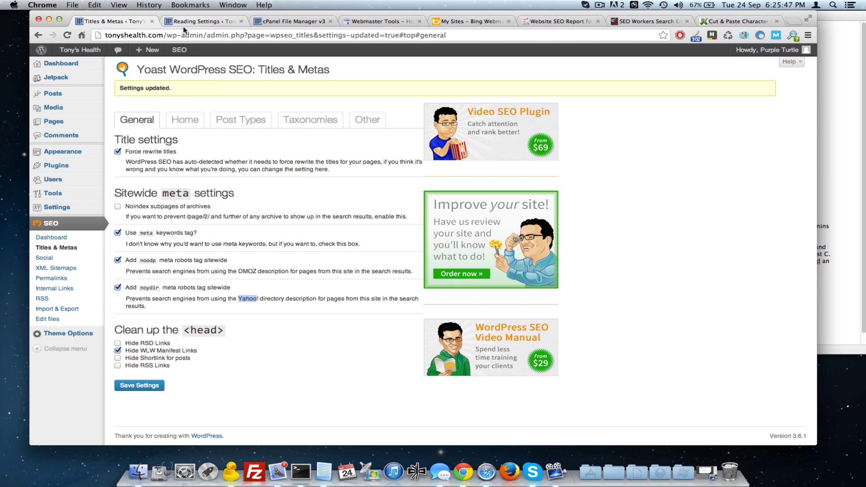
- Review the title, description and meta robots settings for Posts, Pages and Media under Post Types
click(246, 121)
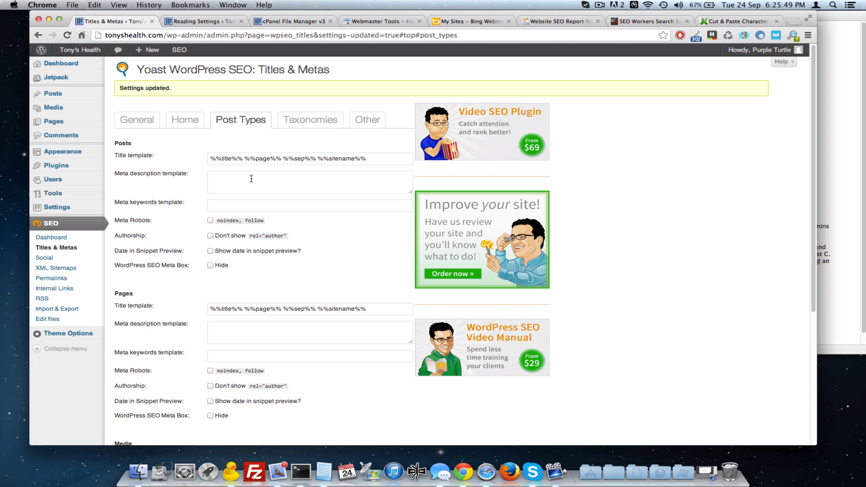
scroll(210, 193, down, 5)
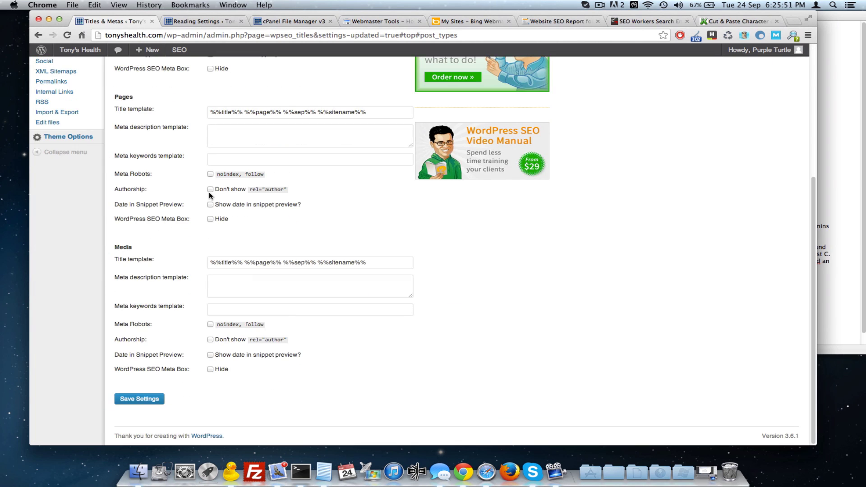
scroll(209, 192, up, 5)
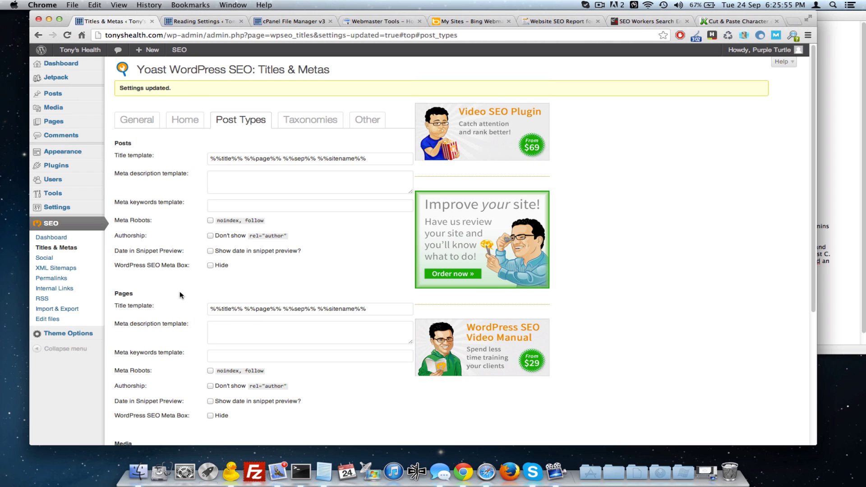
scroll(180, 295, down, 5)
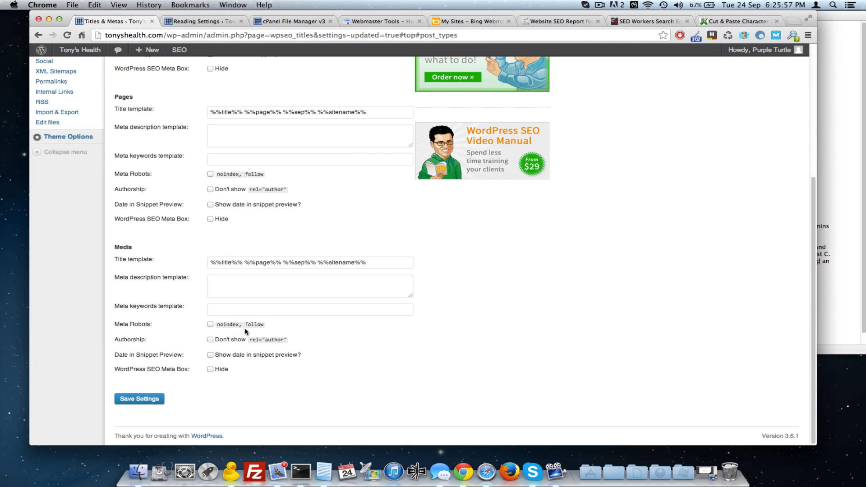
scroll(269, 244, up, 4)
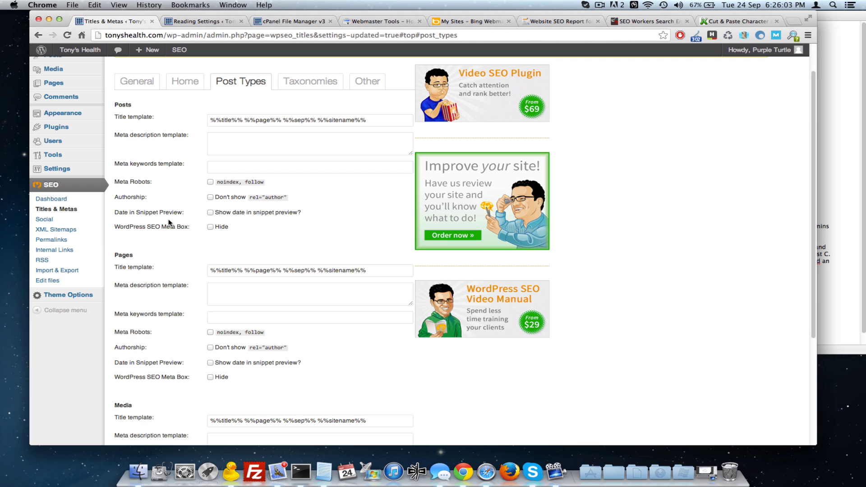
scroll(169, 223, down, 4)
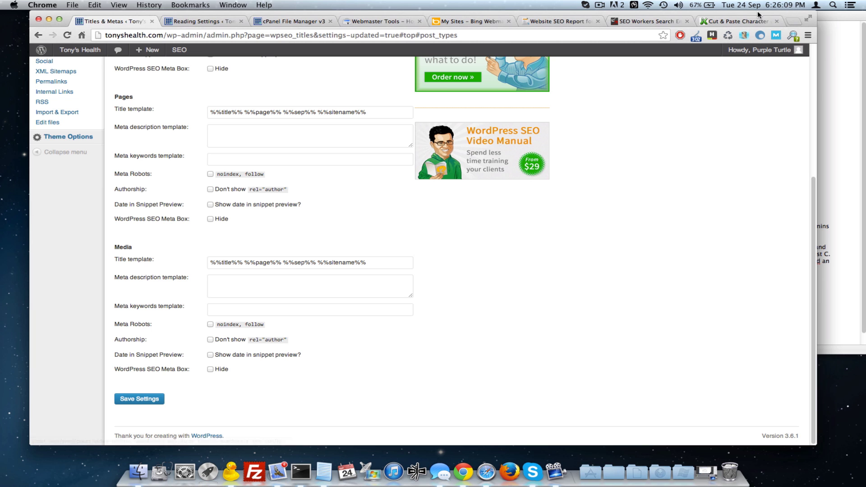
- Replace the character count page with a Google search for "gogole" and browse its image results
click(737, 21)
click(586, 35)
text(gogole)
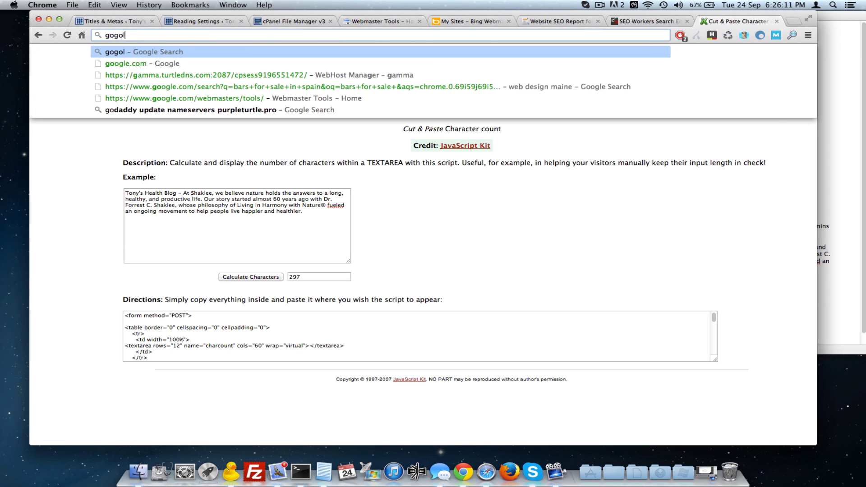
key(Return)
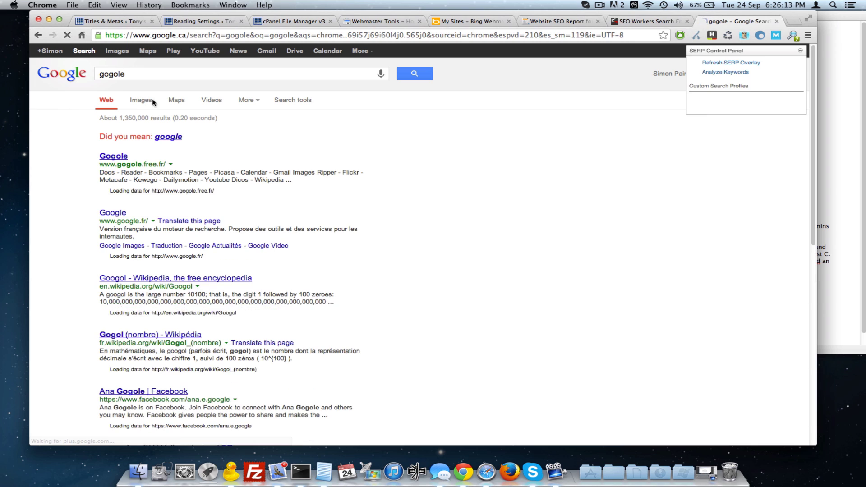
click(141, 100)
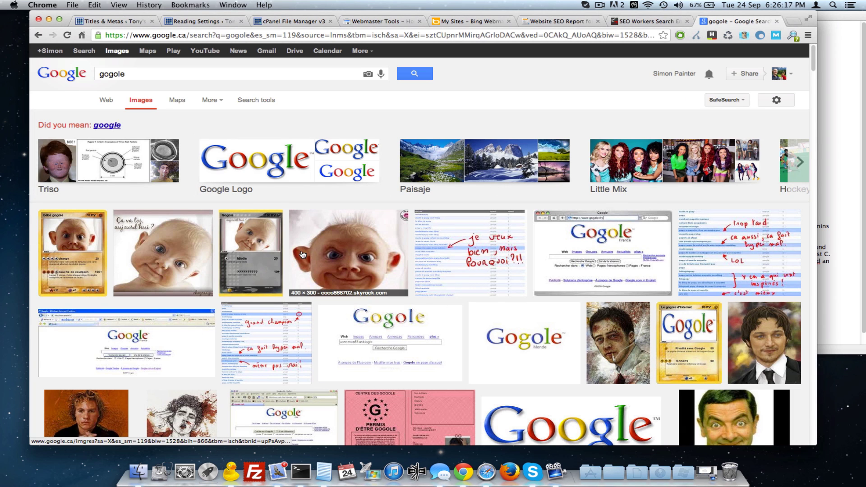
scroll(302, 254, down, 8)
scroll(242, 202, up, 8)
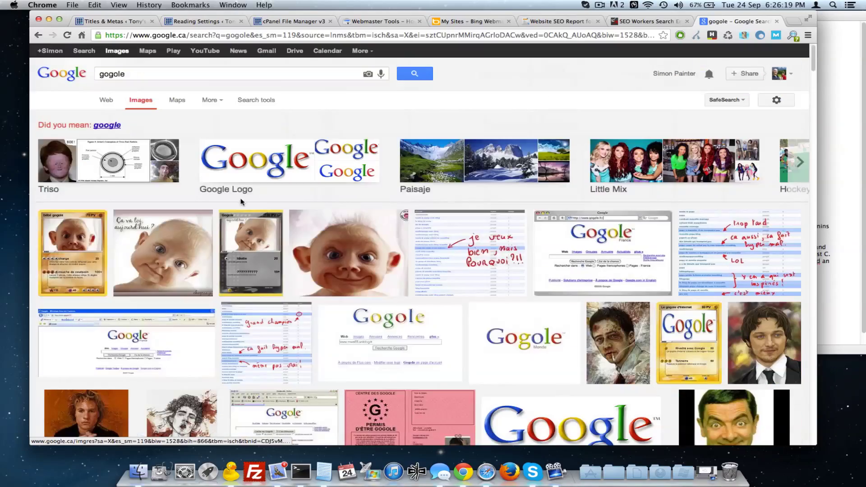
scroll(352, 214, down, 10)
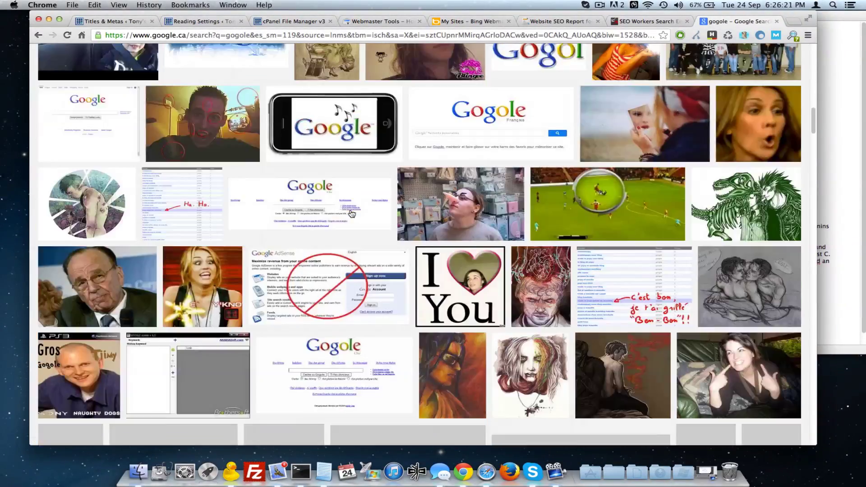
scroll(351, 214, down, 15)
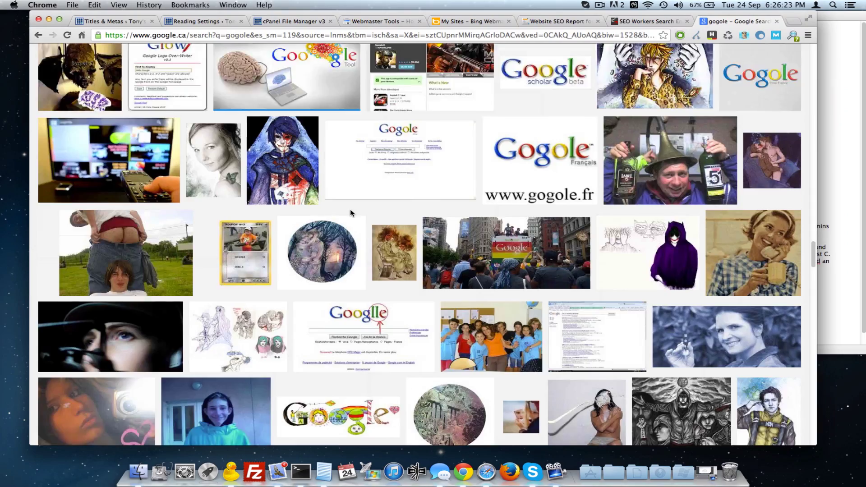
scroll(350, 209, up, 20)
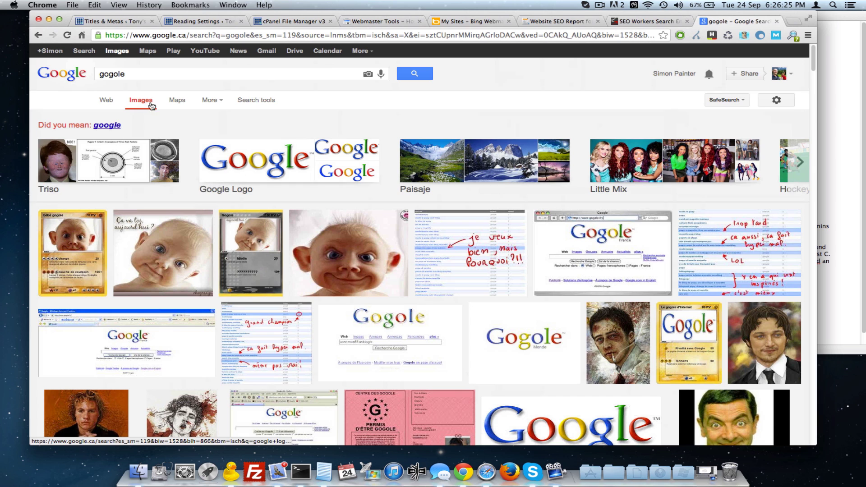
- Search Google Images for "2002 motrcycle" and accept the corrected spelling "2002 motorcycle"
double_click(161, 74)
text(2002 mot)
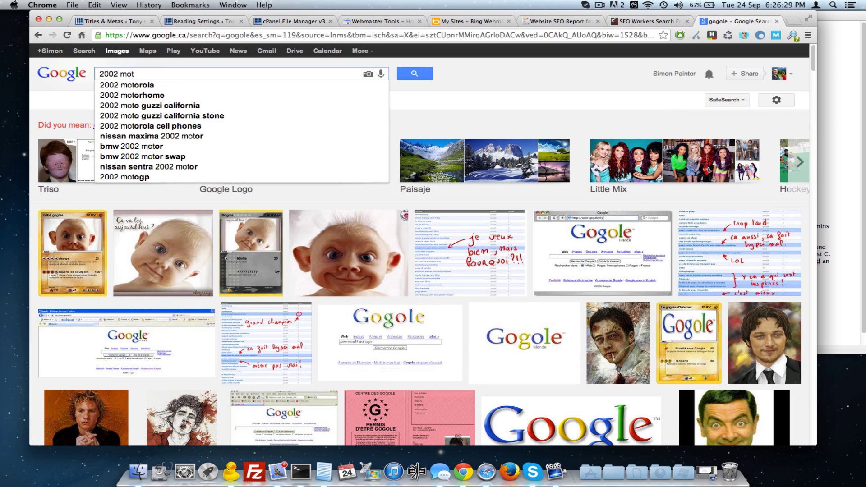
text(rcycle)
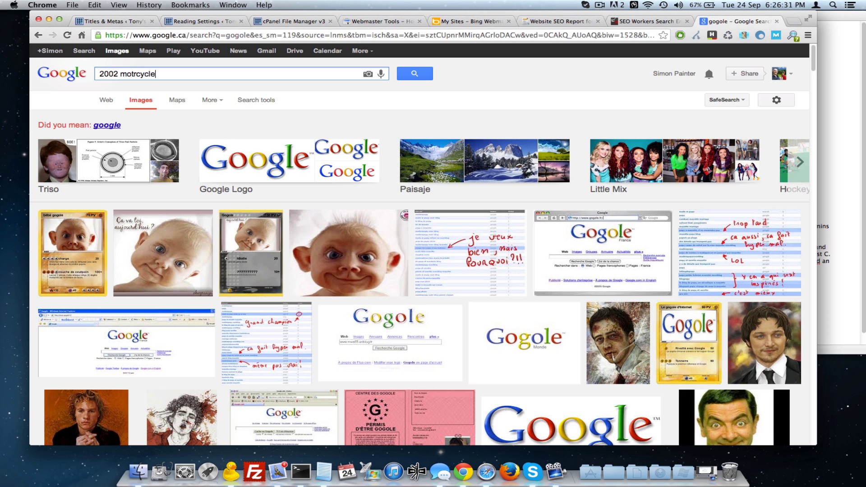
key(Return)
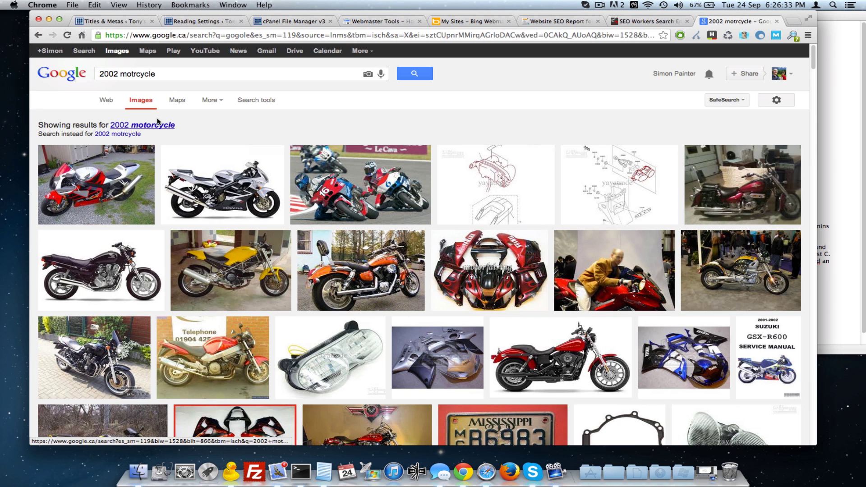
click(159, 126)
- Change the image search to "2002 honda" and browse the results
double_click(136, 73)
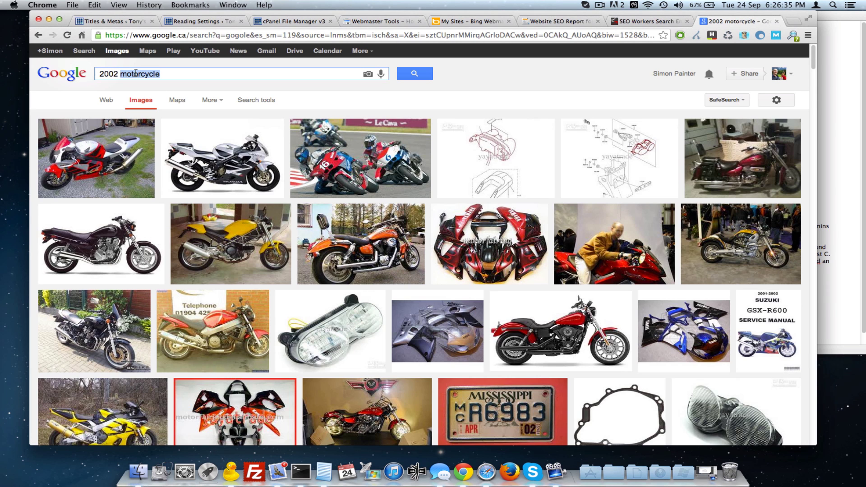
text(honda)
key(Return)
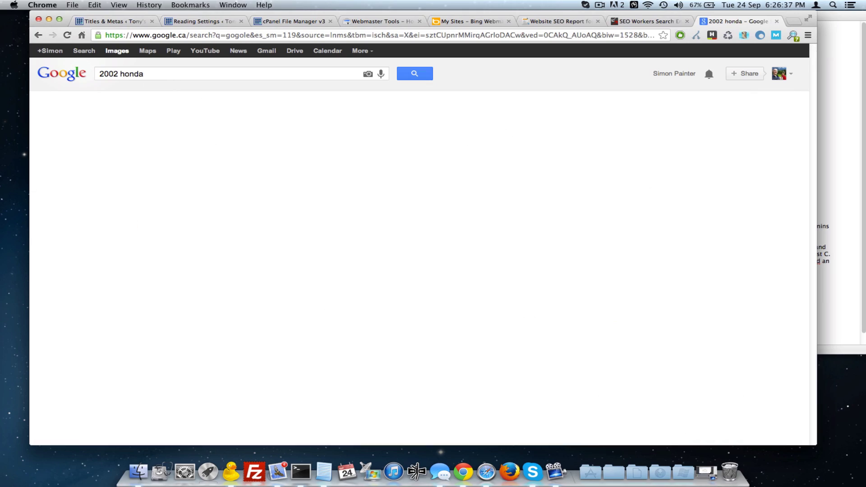
scroll(294, 212, down, 5)
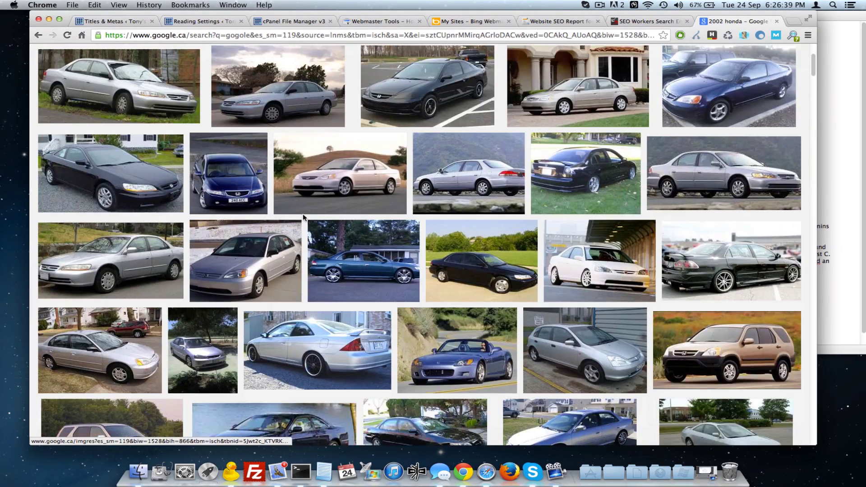
- Browse the "2002 honda" image results, preview the white Honda Odyssey photo, close the preview and return to Google's home page
scroll(309, 220, down, 10)
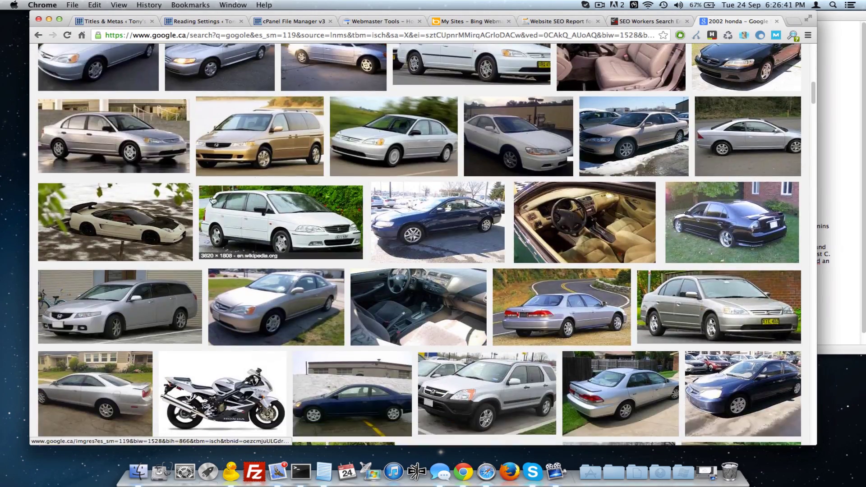
click(279, 231)
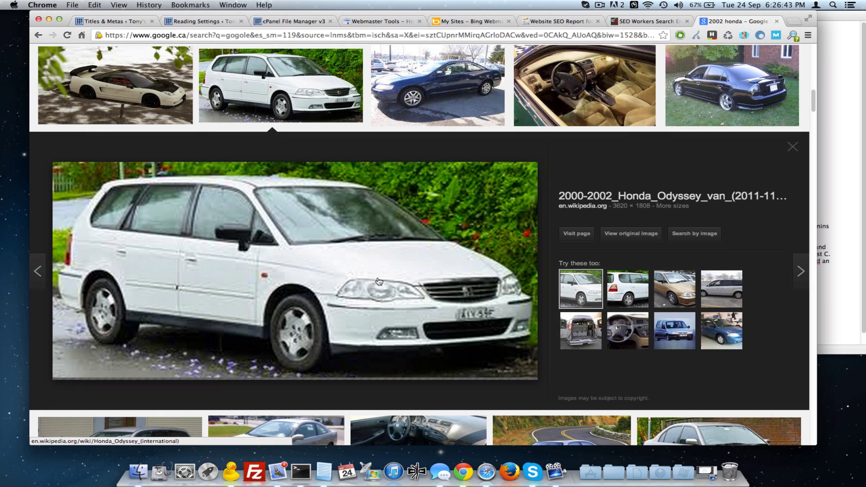
click(793, 147)
scroll(287, 129, up, 10)
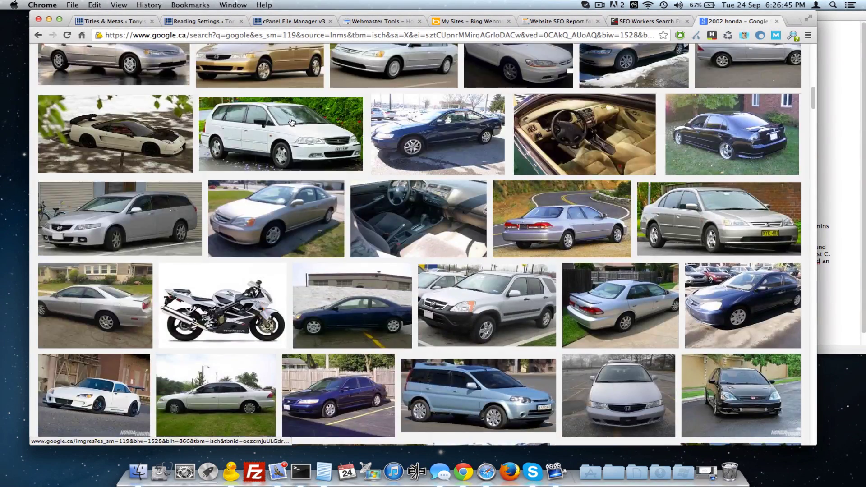
scroll(288, 130, up, 2)
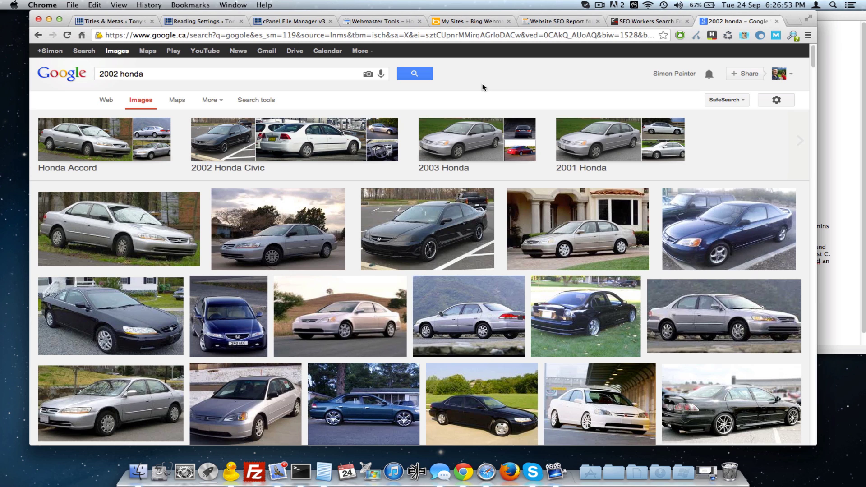
click(70, 78)
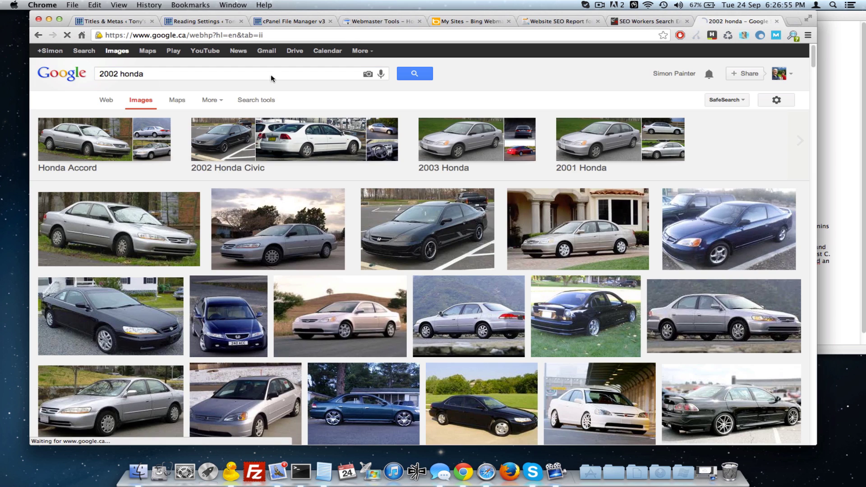
- Return to Yoast's Titles & Metas page and close the Reading Settings page
click(203, 22)
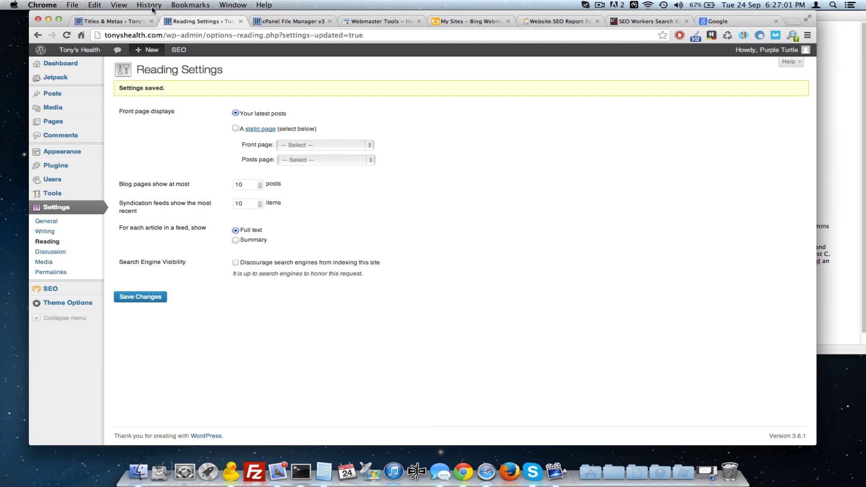
click(91, 21)
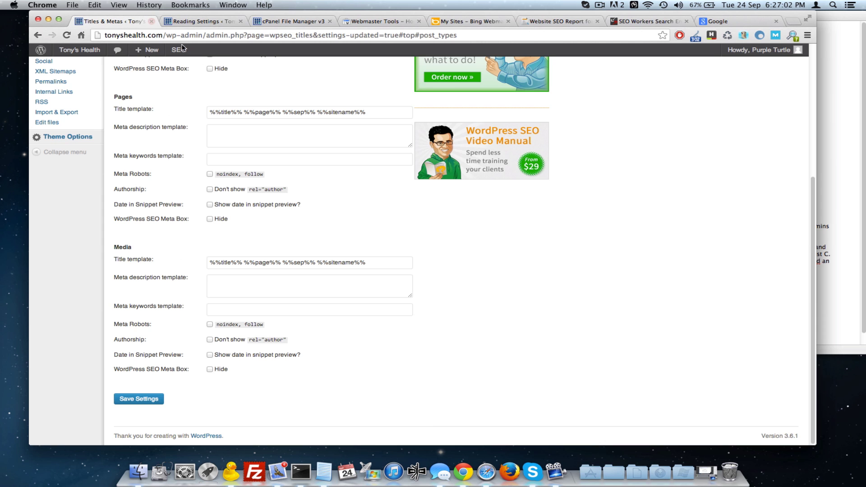
click(241, 21)
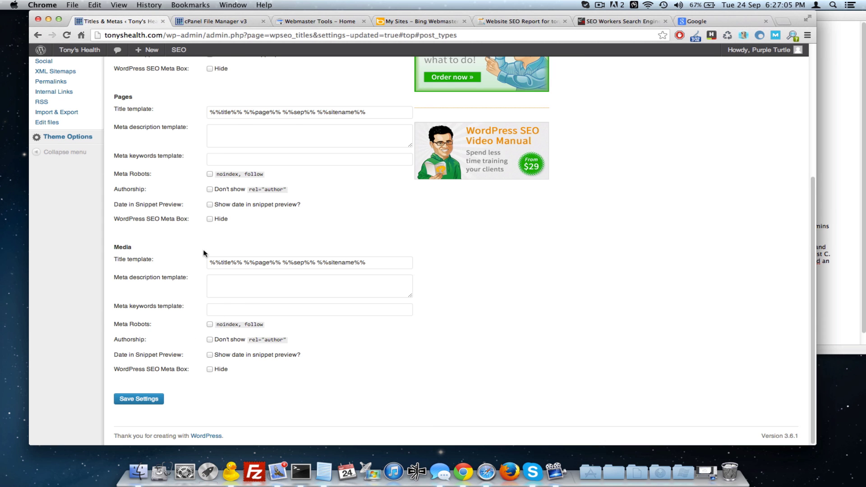
- Review the title, description and meta robots settings for Categories, Tags and Format under Taxonomies
scroll(204, 253, up, 10)
click(309, 120)
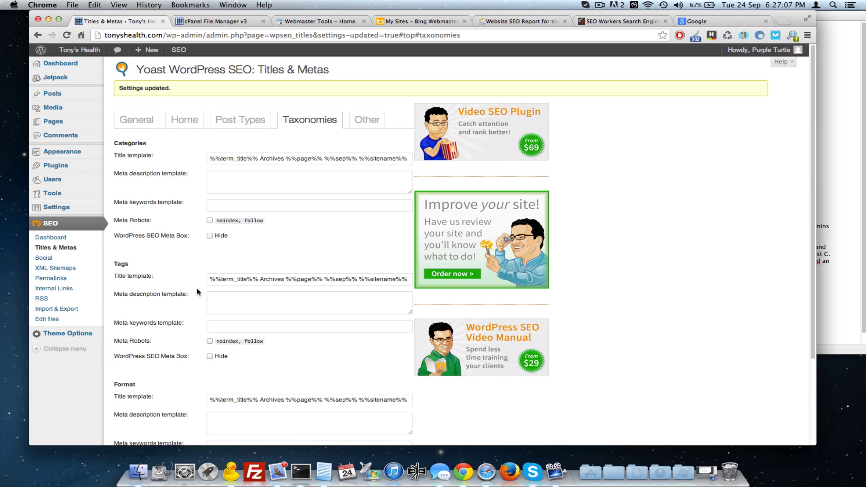
scroll(196, 292, down, 5)
scroll(197, 290, up, 5)
scroll(197, 290, down, 5)
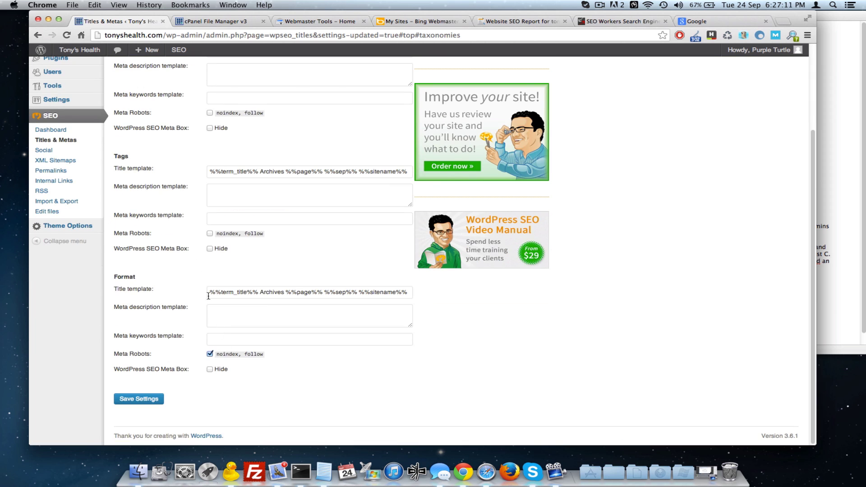
scroll(176, 219, up, 3)
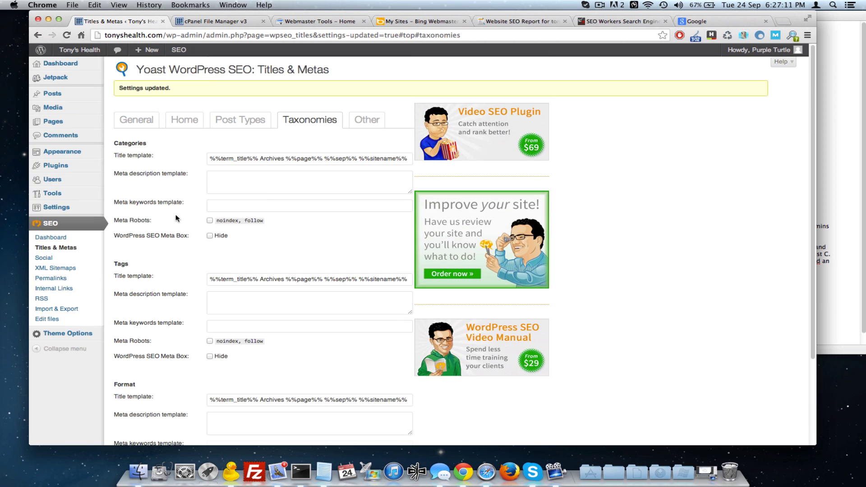
- From Yoast's Social settings, open the site in a separate window, capture its TONY'S HEALTH header as a screenshot and close that window
click(43, 258)
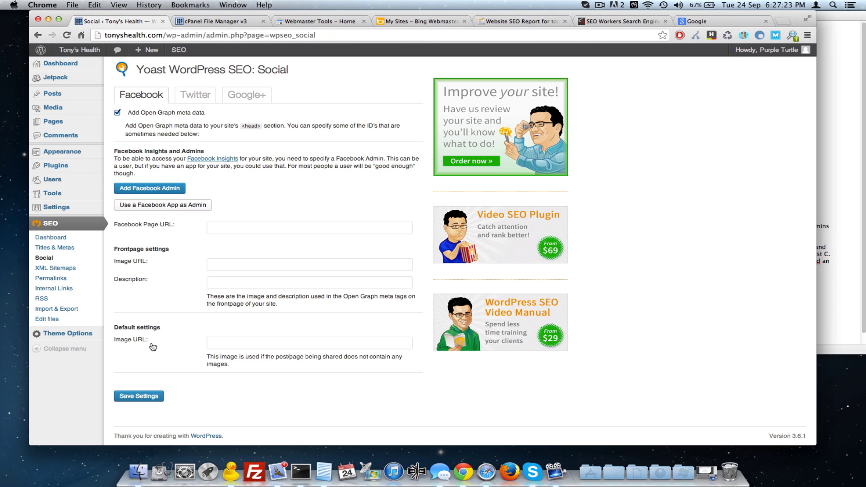
right_click(88, 50)
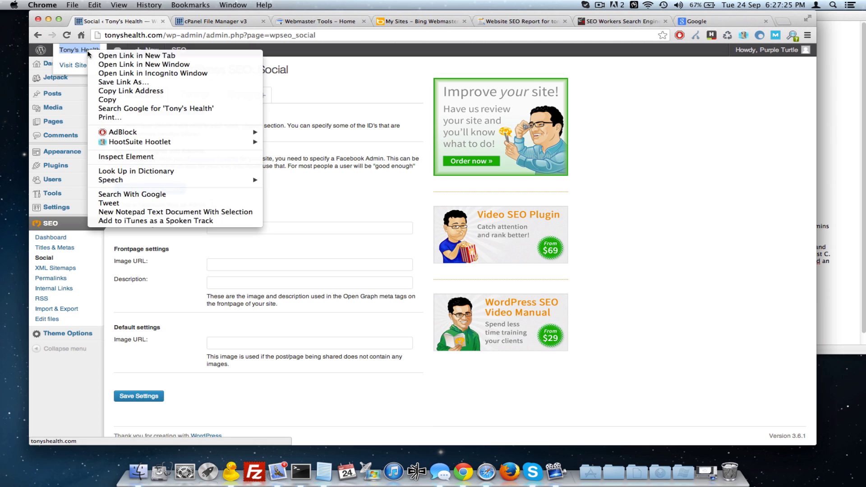
click(131, 64)
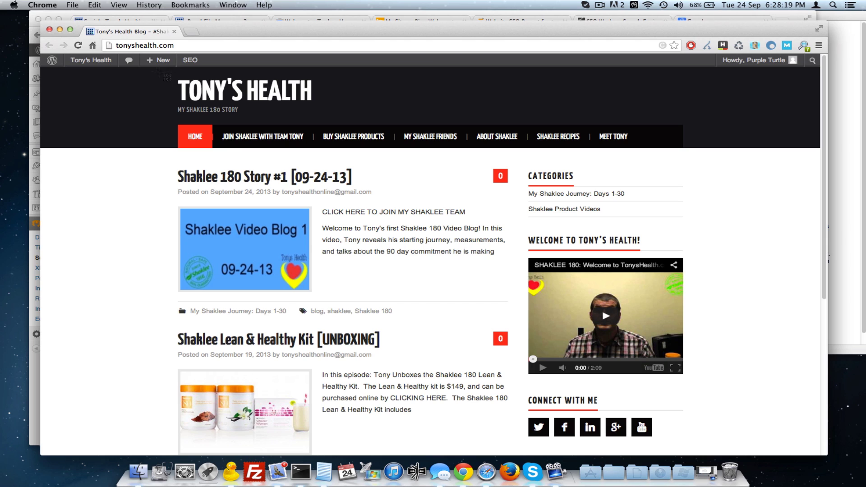
drag(157, 72, 337, 118)
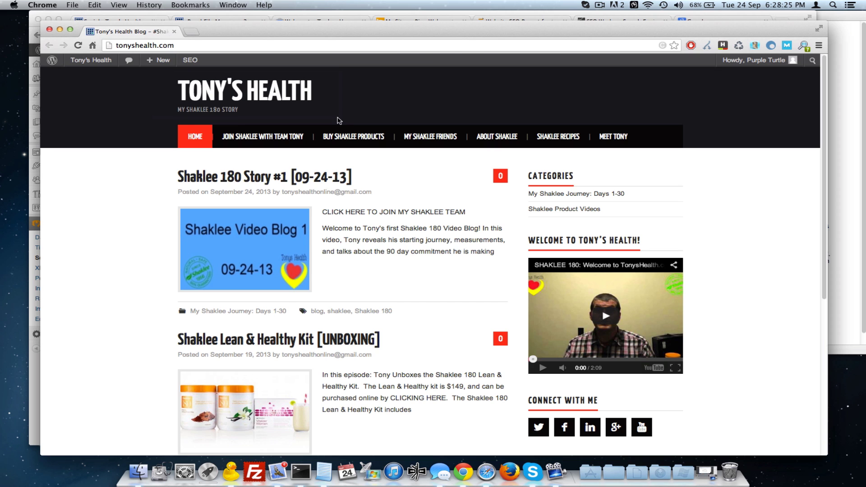
click(50, 30)
- Open the page for adding new media in a separate browser tab and switch to it
mouse_move(59, 109)
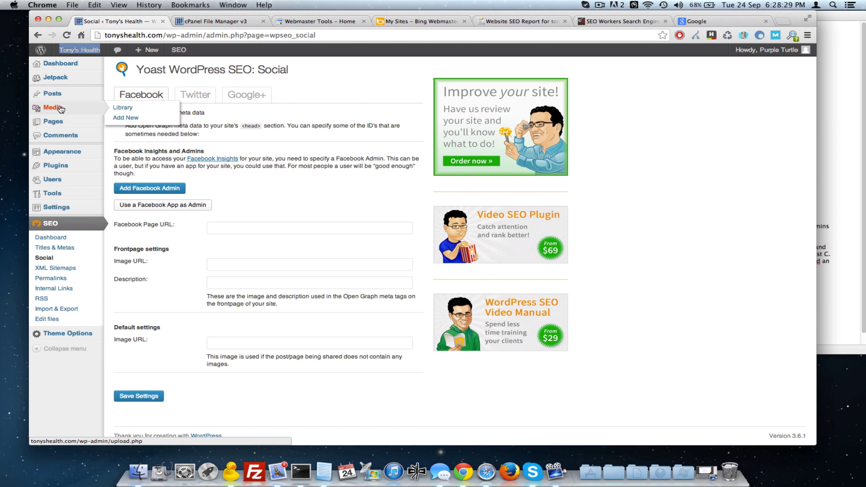
right_click(121, 118)
click(141, 122)
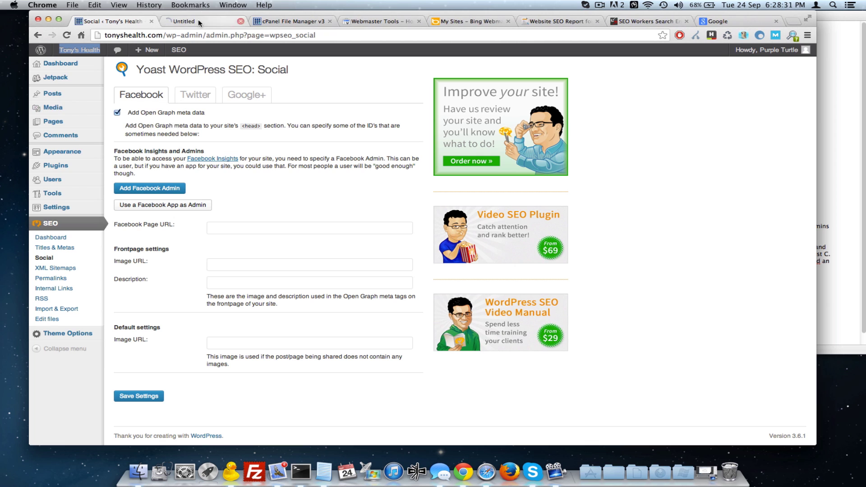
click(206, 24)
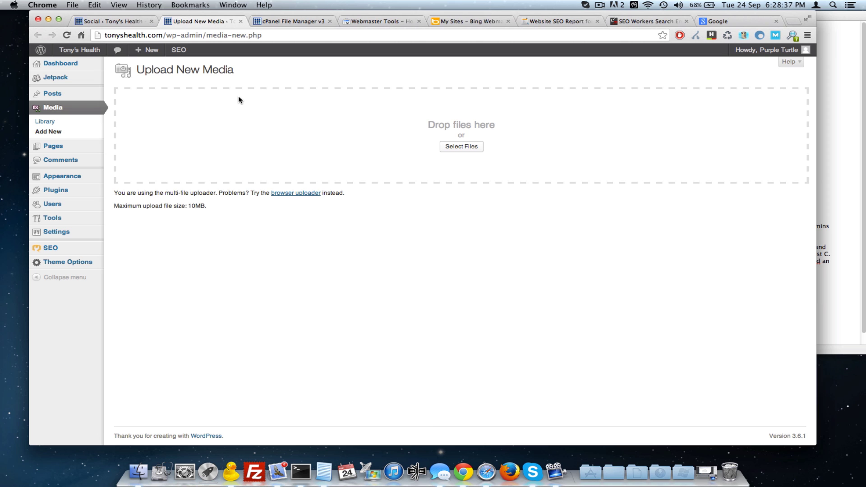
- Move the header screenshot to an open area of the desktop and rename it "Health Blog"
key(F11)
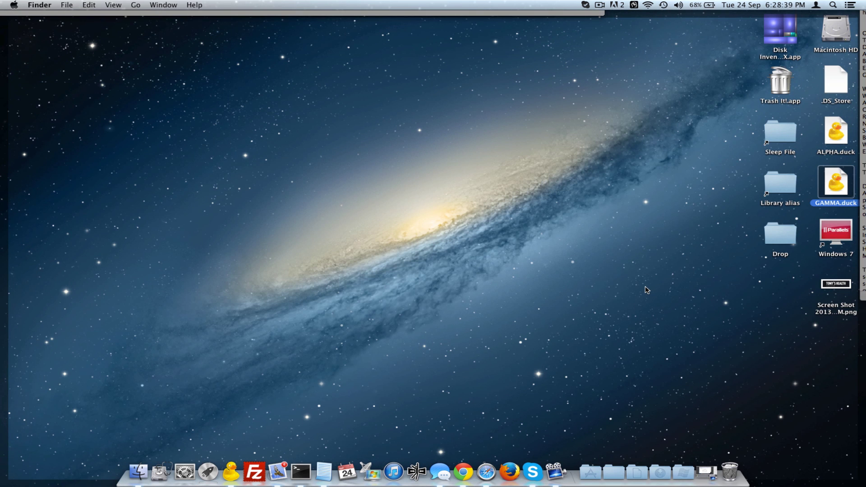
drag(312, 159, 499, 220)
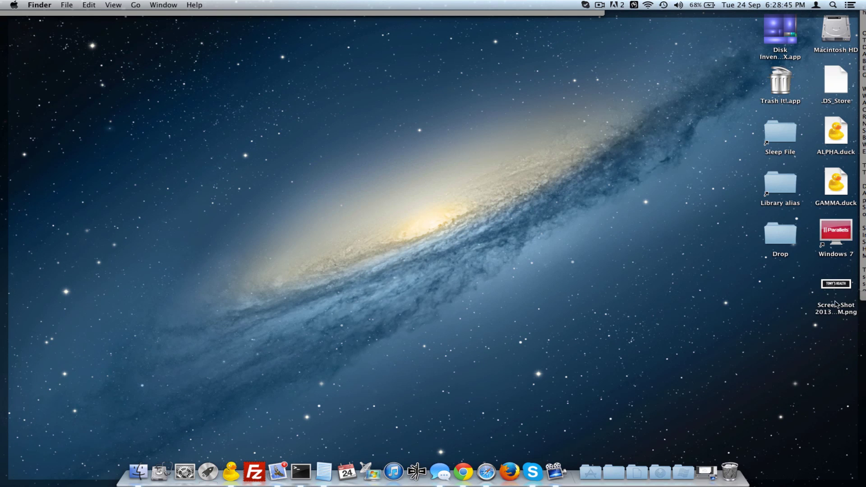
drag(836, 286, 621, 236)
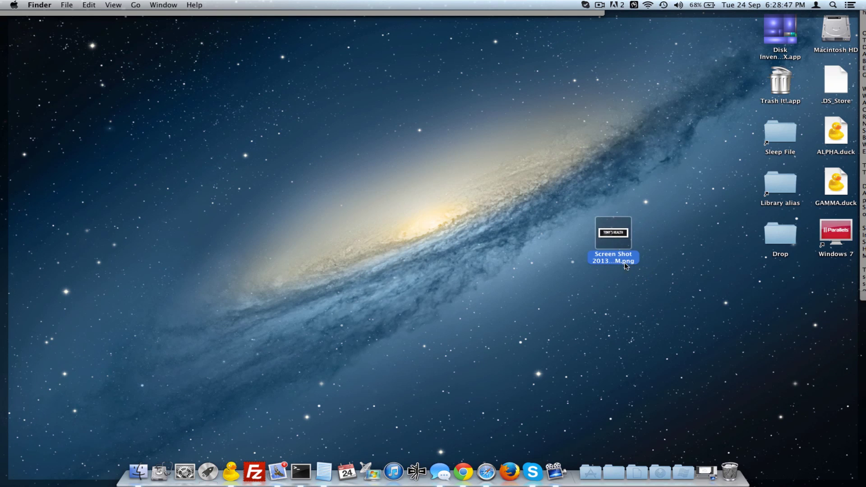
click(604, 263)
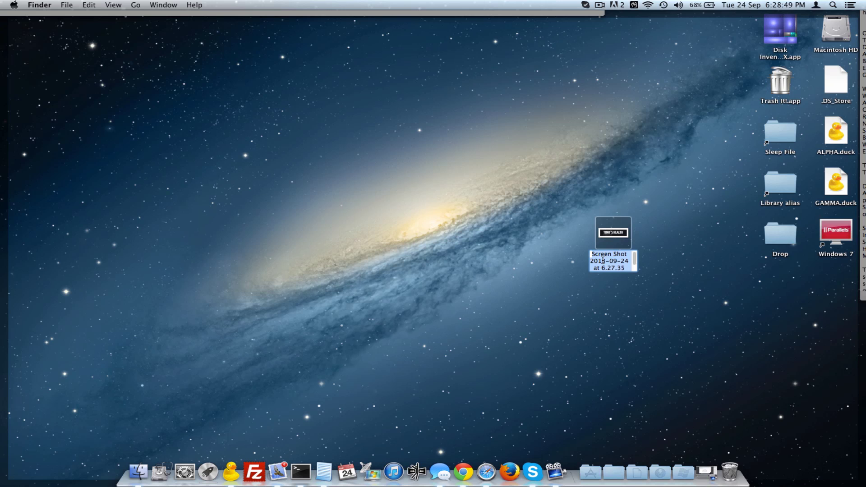
text(Health B)
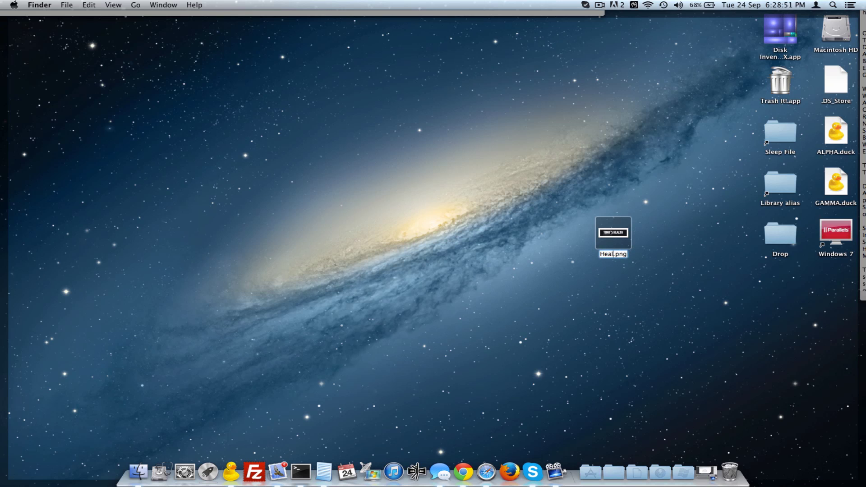
text(log)
key(Return)
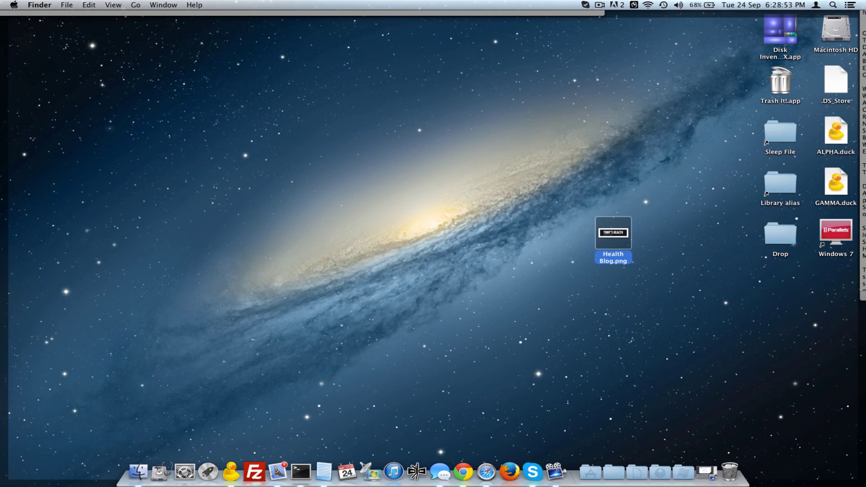
click(643, 221)
key(F11)
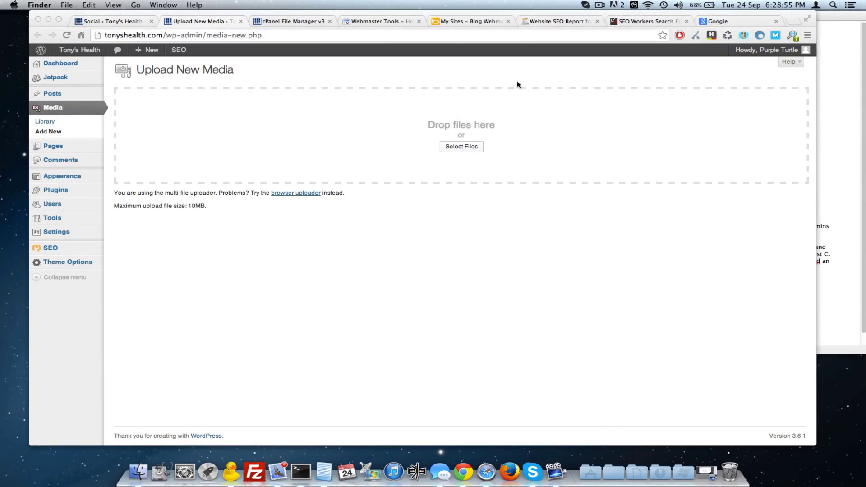
- Upload Health Blog.png to the media library and copy its file URL from the media's edit page
click(461, 146)
click(463, 148)
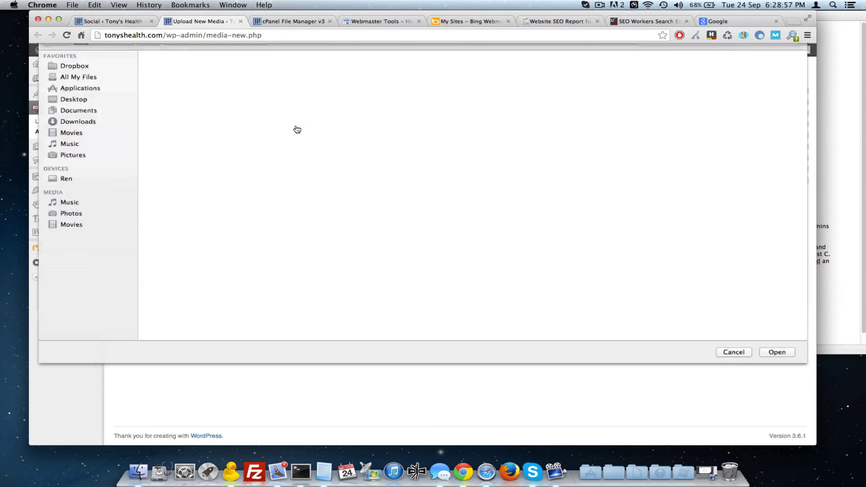
double_click(450, 84)
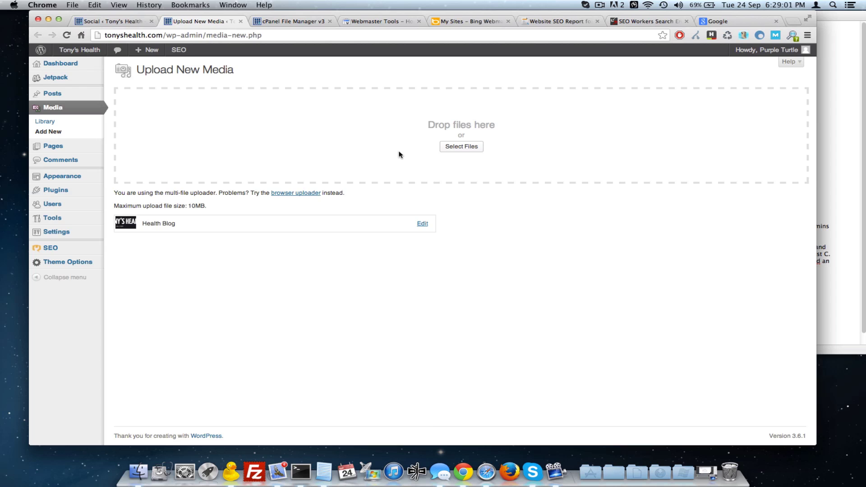
click(422, 225)
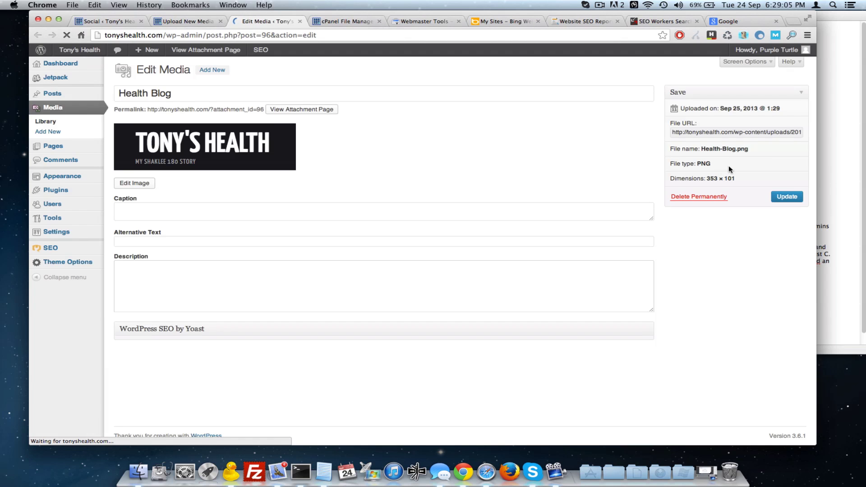
click(748, 130)
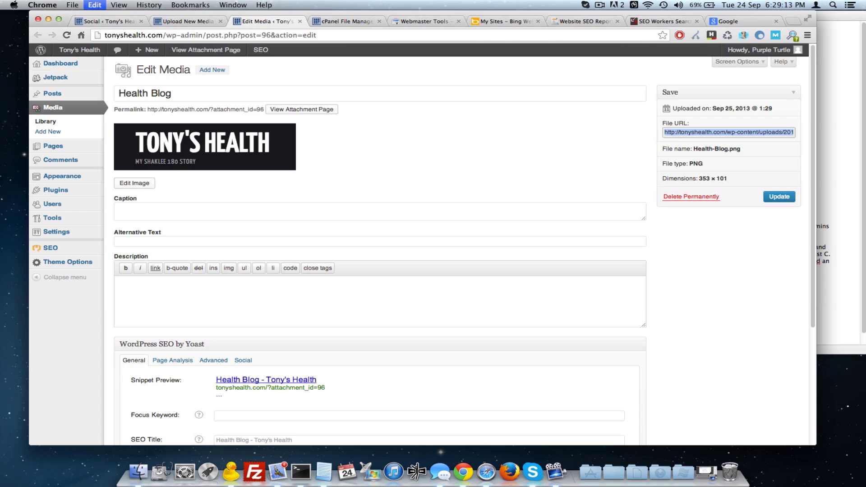
click(110, 22)
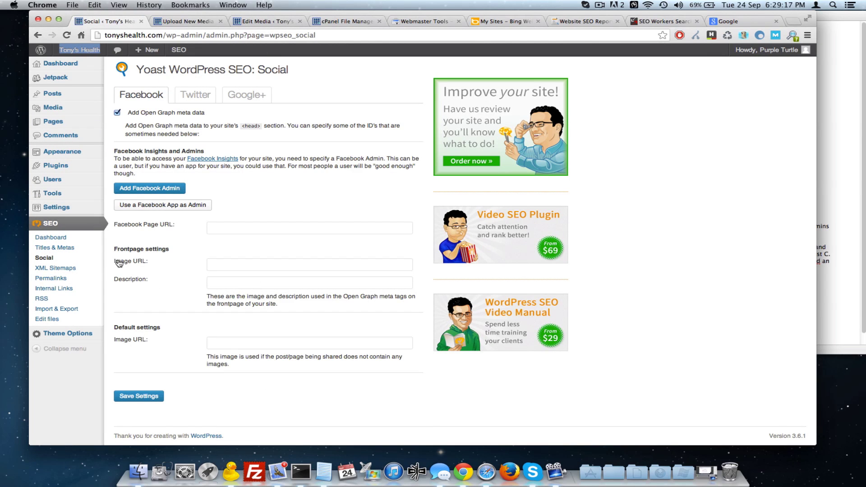
drag(115, 261, 149, 261)
drag(126, 345, 111, 344)
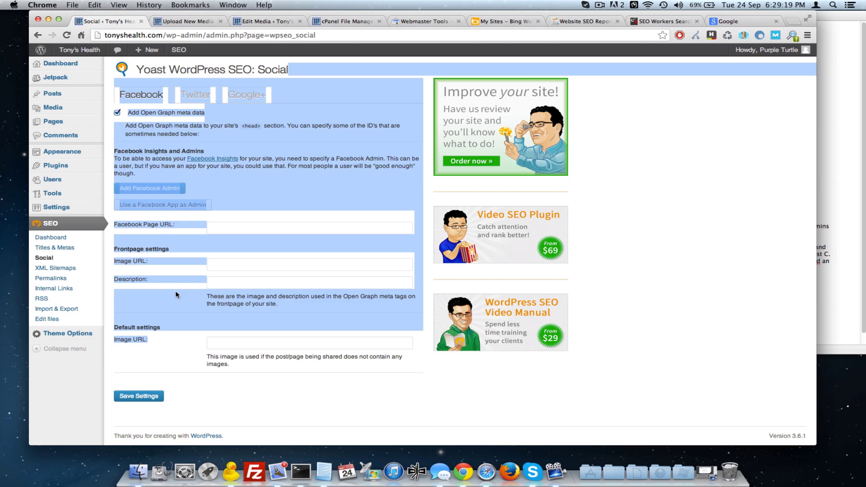
click(216, 265)
text(http://tonyshealth.com/wp-content/uploads/2013/09/Health-Blog.png)
click(228, 344)
text(http://tonyshealth.com/wp-content/uploads/2013/09/Health-Blog.png)
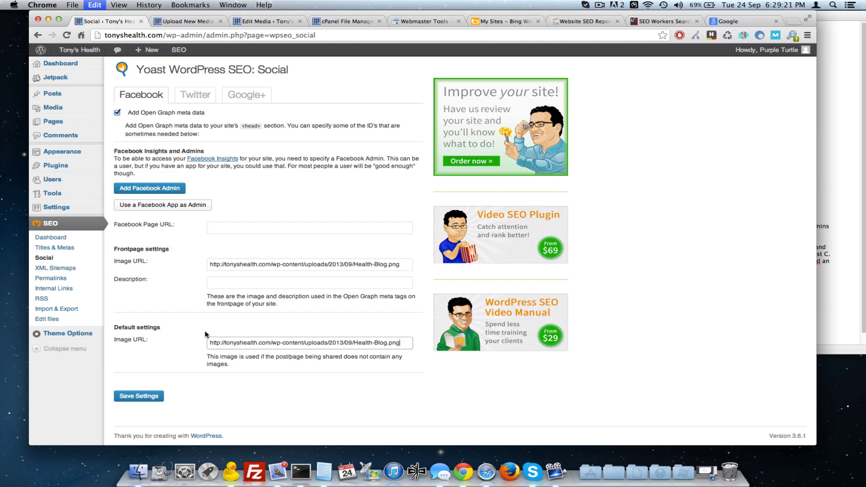
click(172, 305)
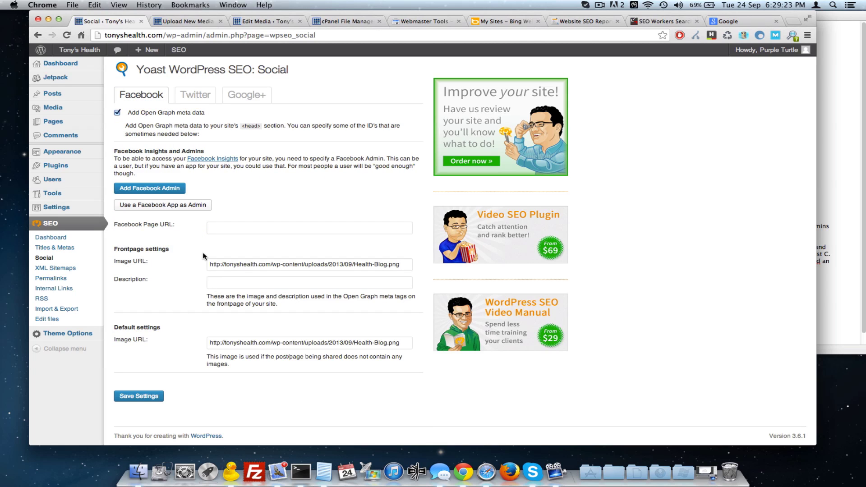
- Copy "Tony's Health Blog - #Shaklee News - Shaklee Supplement and Vitamins" from the notes into the Facebook frontpage description and save the settings
click(826, 155)
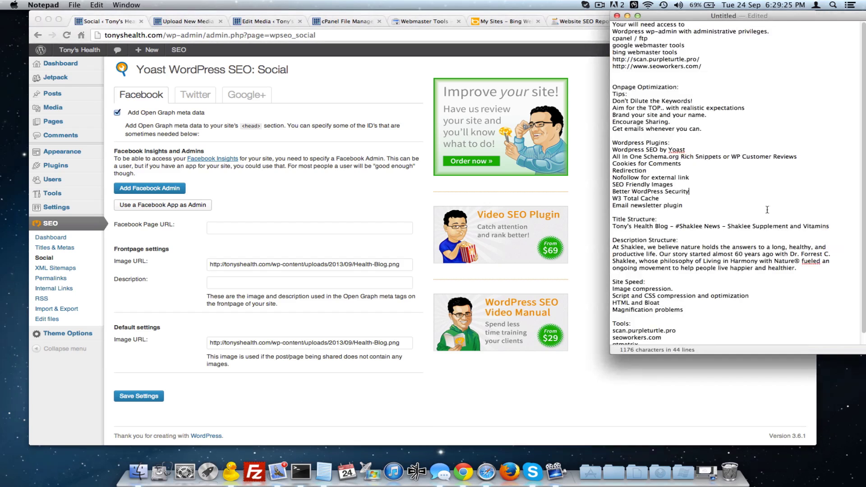
drag(611, 226, 830, 227)
key(super+c)
click(187, 268)
click(231, 283)
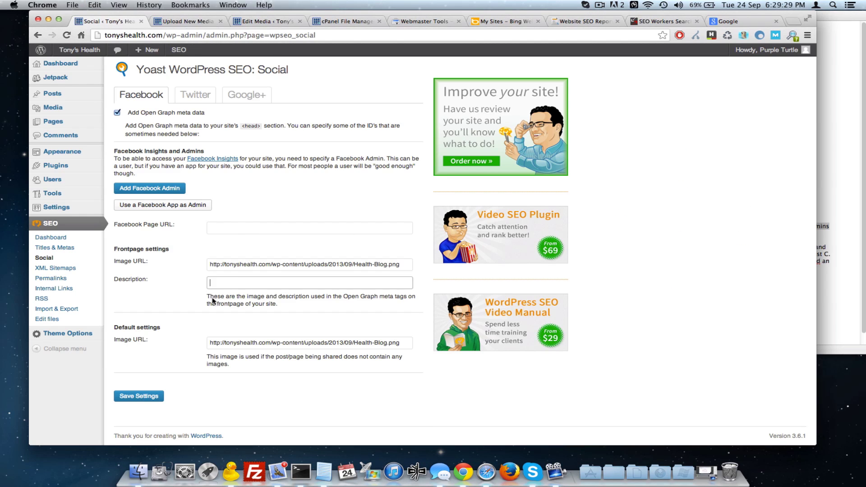
key(super+v)
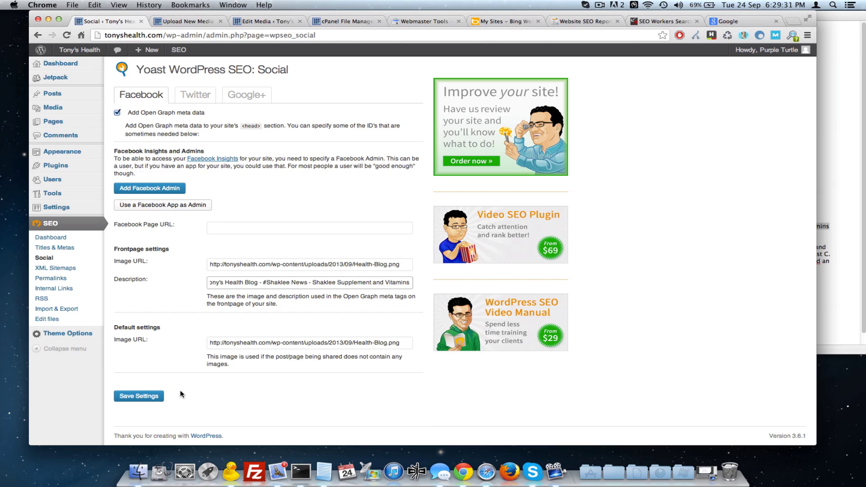
click(142, 387)
click(140, 397)
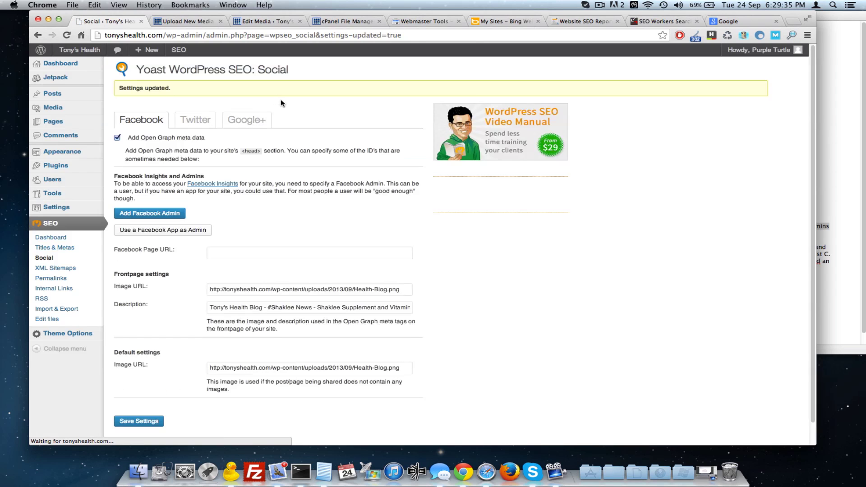
- Enable Twitter card meta data in the social settings and go to the site Twitter username field
click(227, 255)
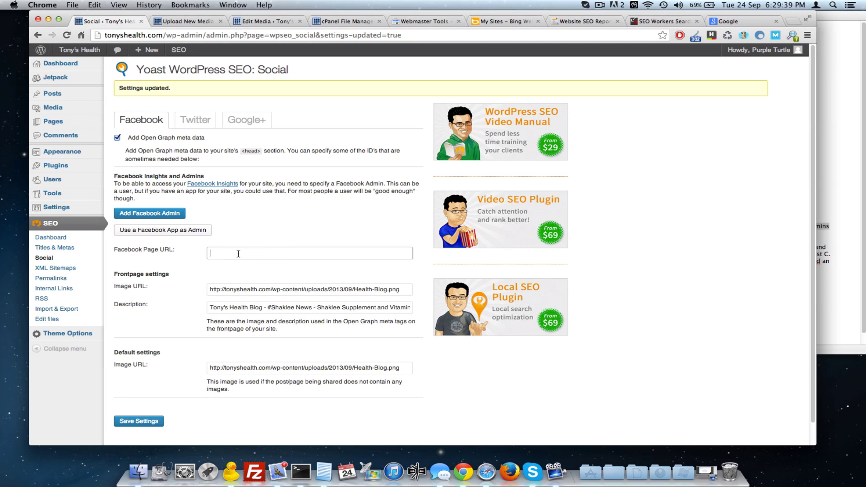
click(194, 120)
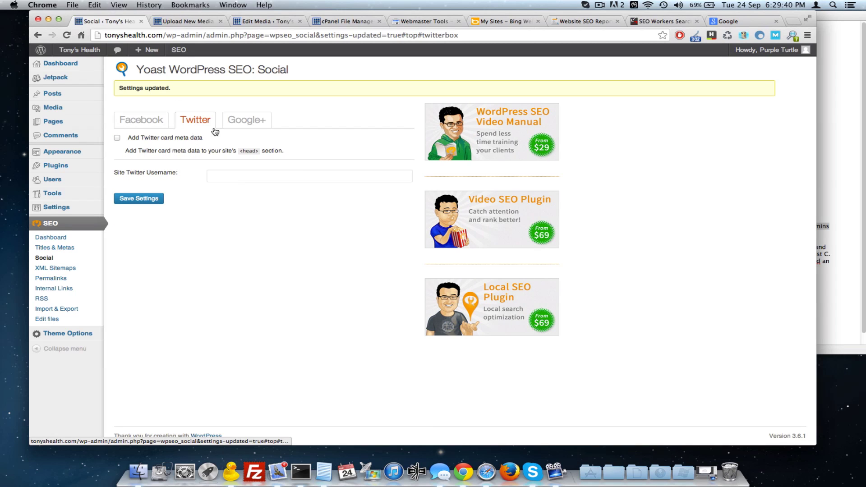
click(136, 136)
click(260, 177)
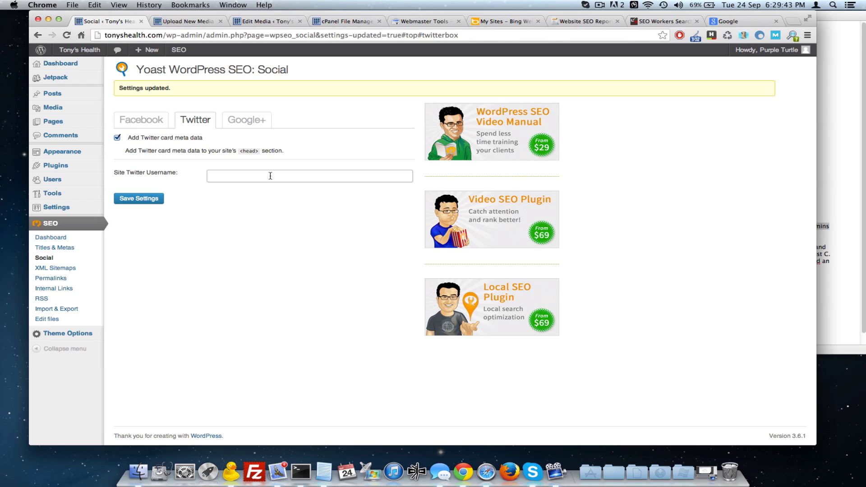
- Set the Google+ author for the homepage to the site owner's e-mail account
click(243, 120)
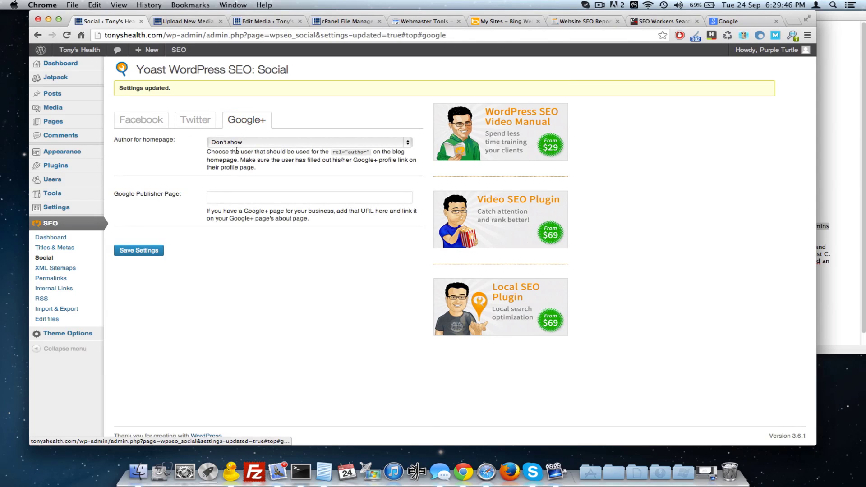
click(215, 142)
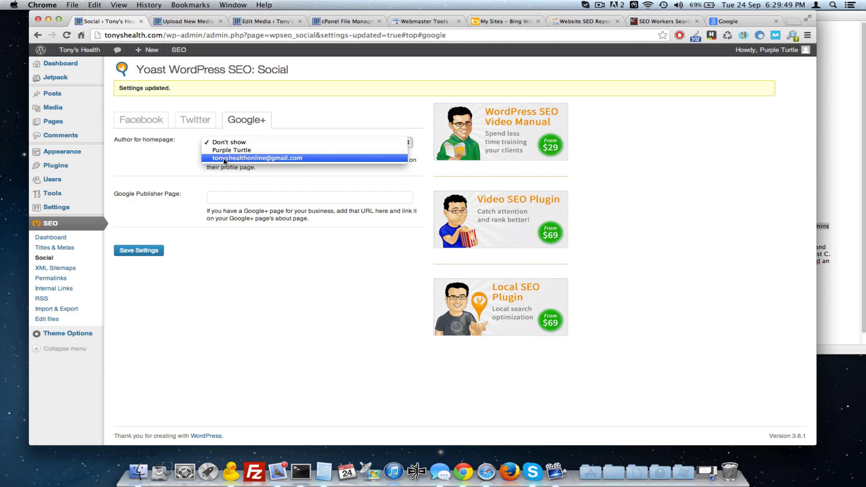
click(244, 158)
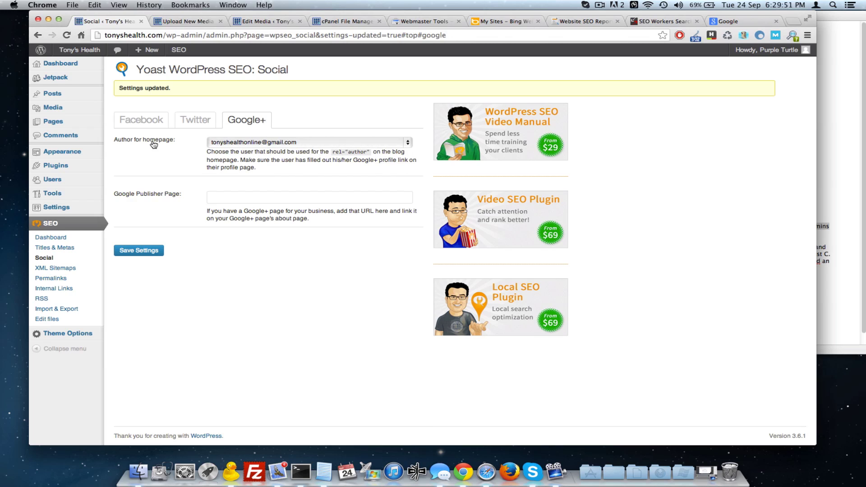
click(256, 141)
click(176, 174)
- Try a suggested plus.google.com address as the Google Publisher Page and clear the field again
click(244, 195)
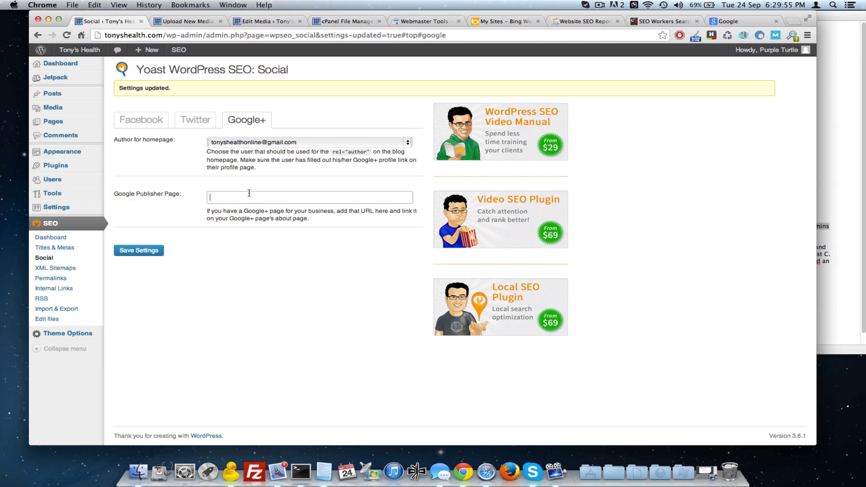
click(212, 198)
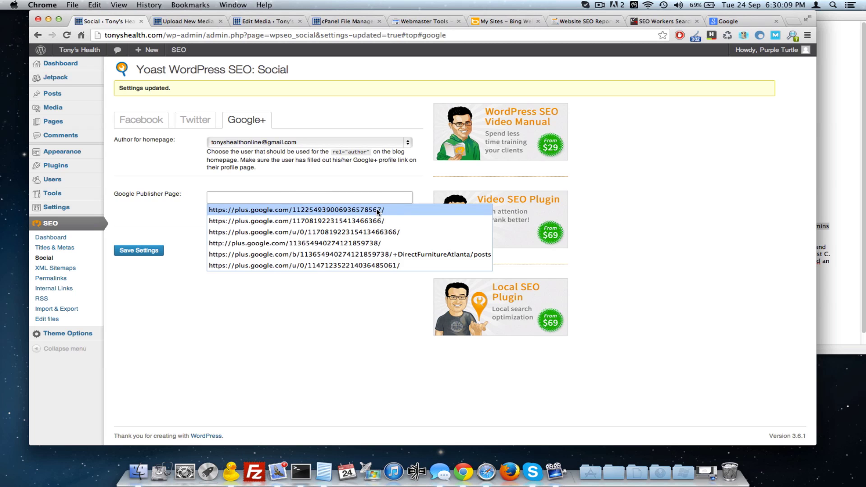
click(369, 209)
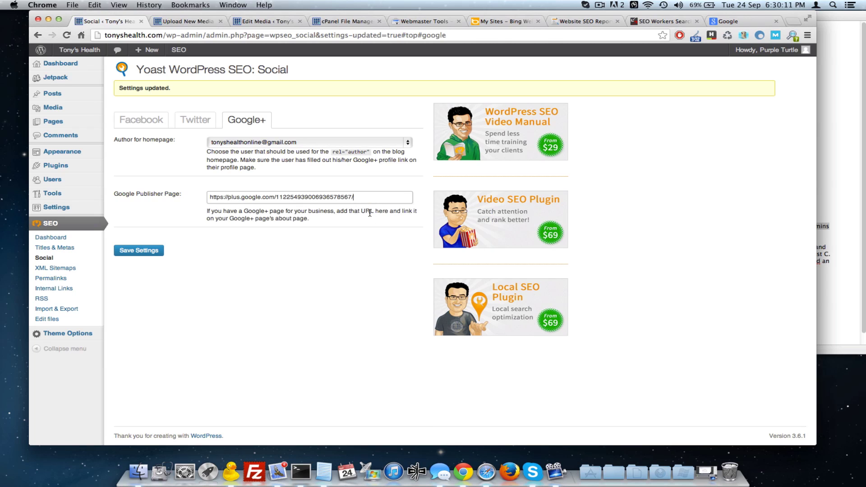
triple_click(369, 198)
key(BackSpace)
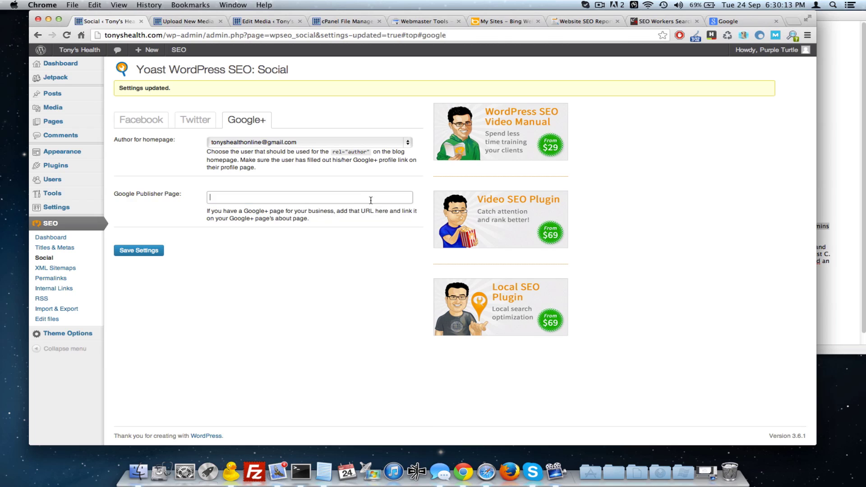
- Turn the Twitter card meta data option back off
click(196, 120)
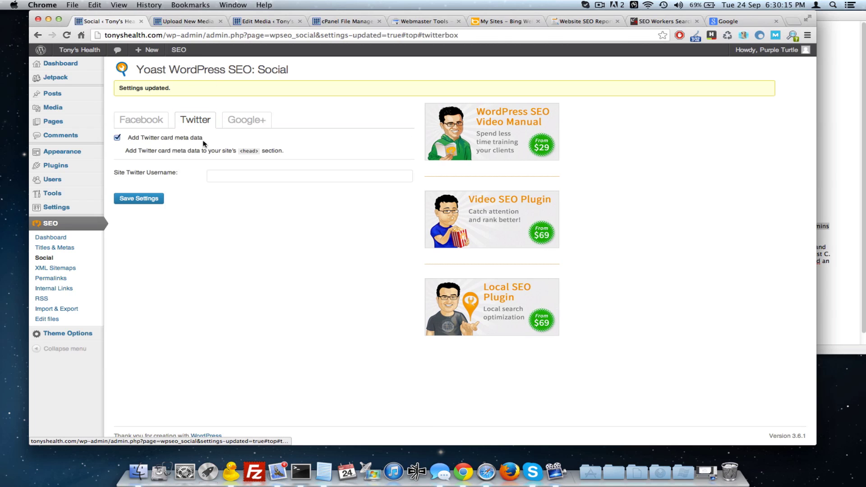
click(137, 142)
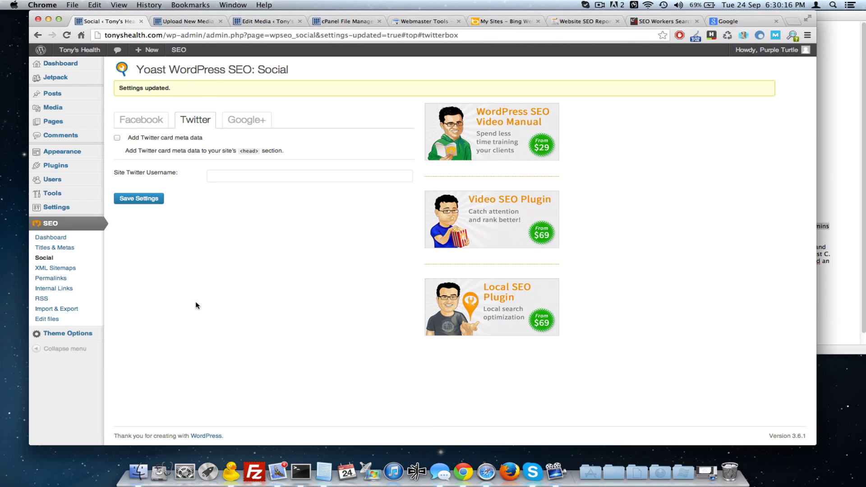
- Open Yoast's XML Sitemaps settings and stop excluding the Media post type from the sitemap
click(54, 270)
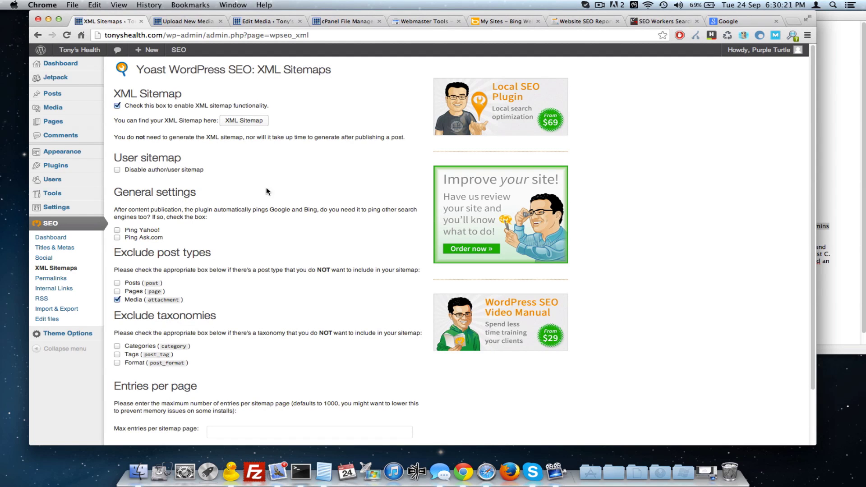
scroll(271, 237, down, 2)
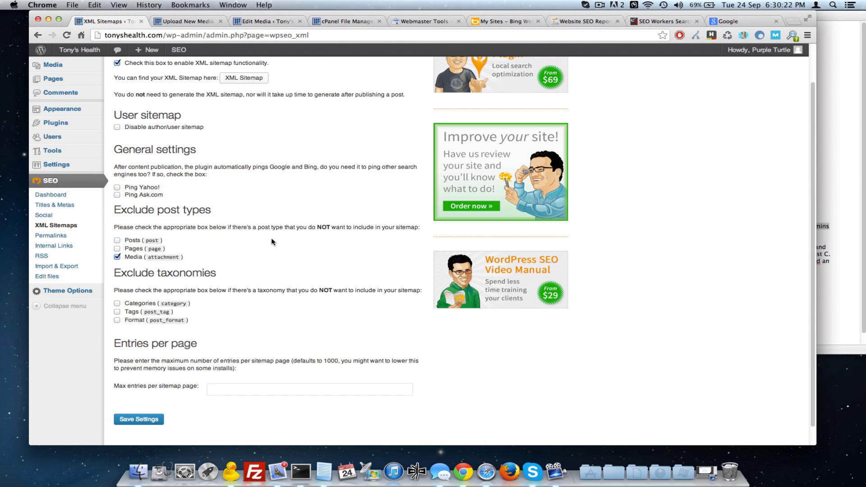
click(117, 256)
click(117, 188)
scroll(183, 177, up, 2)
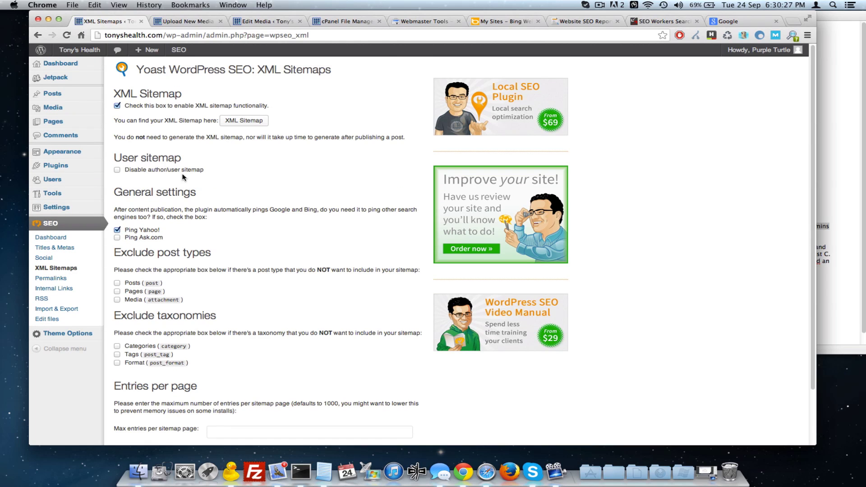
click(116, 230)
click(187, 22)
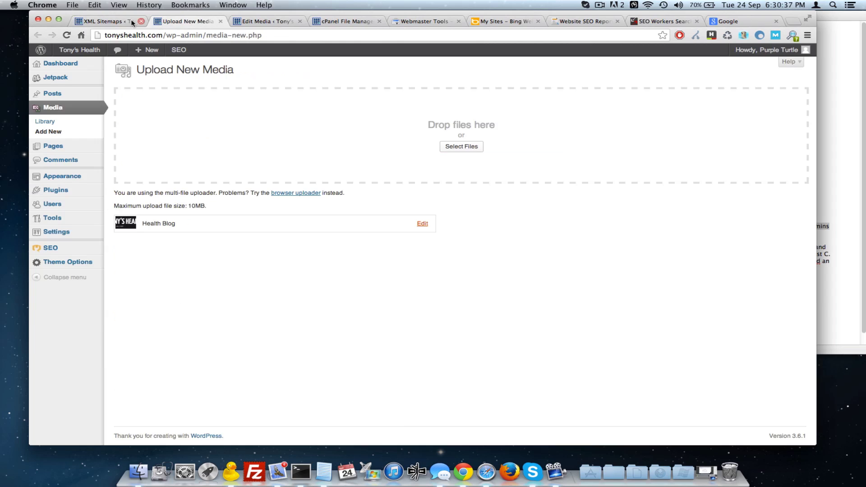
click(108, 21)
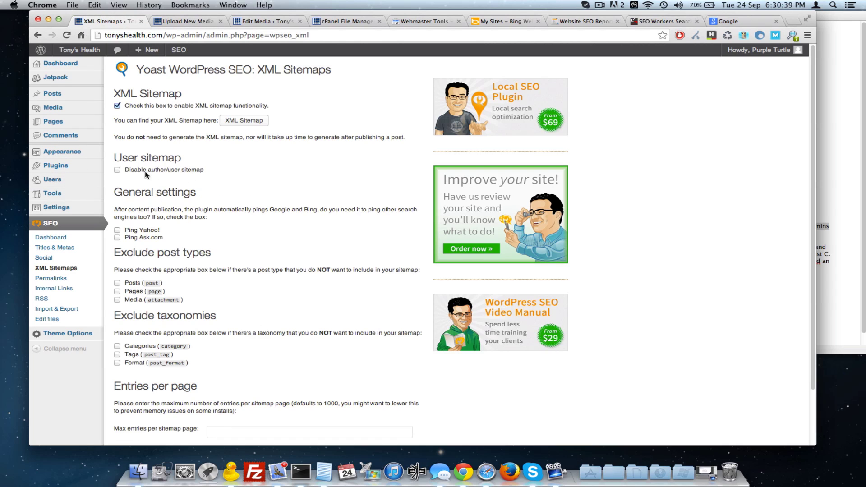
click(118, 169)
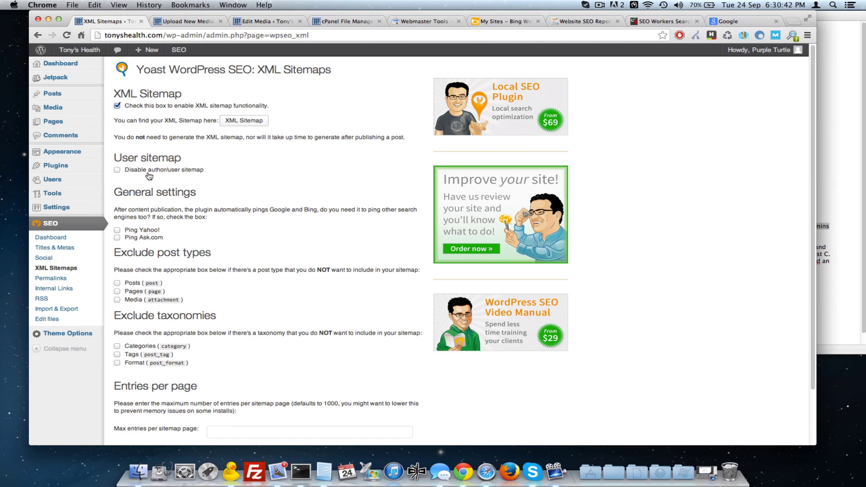
click(117, 170)
- Enable pinging Yahoo! and Ask.com after content publication in the sitemap's general settings
scroll(191, 198, down, 2)
click(132, 180)
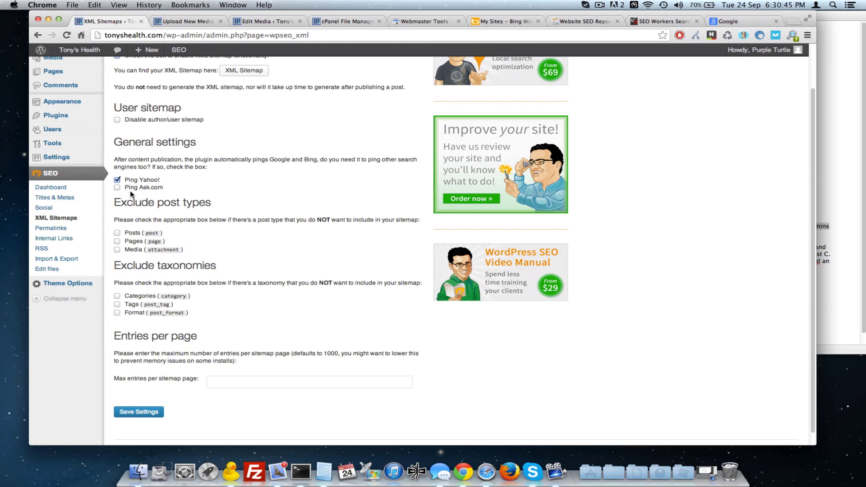
click(131, 188)
- Exclude the Categories, Tags and Format taxonomies from the sitemap and save the settings
scroll(209, 193, down, 1)
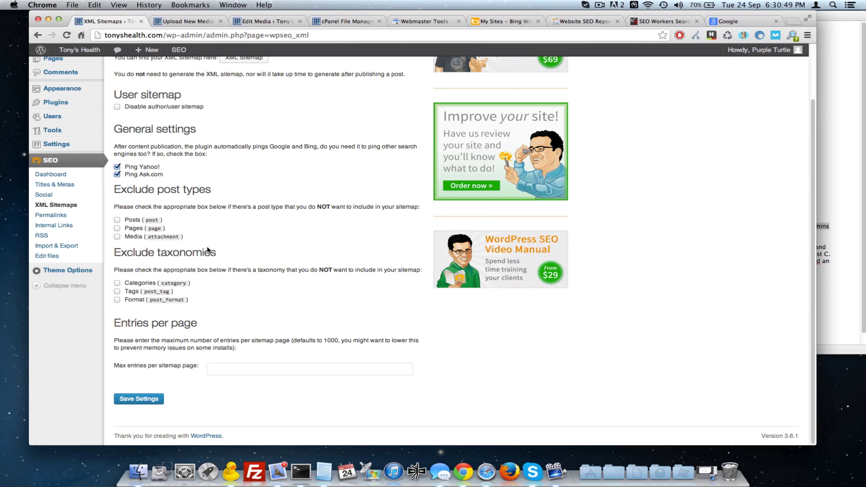
click(117, 283)
click(116, 292)
click(117, 300)
click(137, 401)
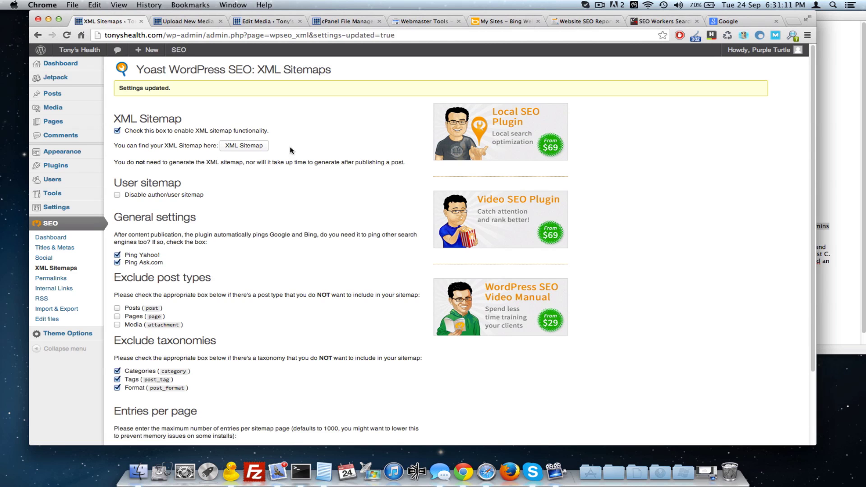
- Try to open the XML sitemap from its settings page, go back, and copy the sitemap link's address
click(240, 145)
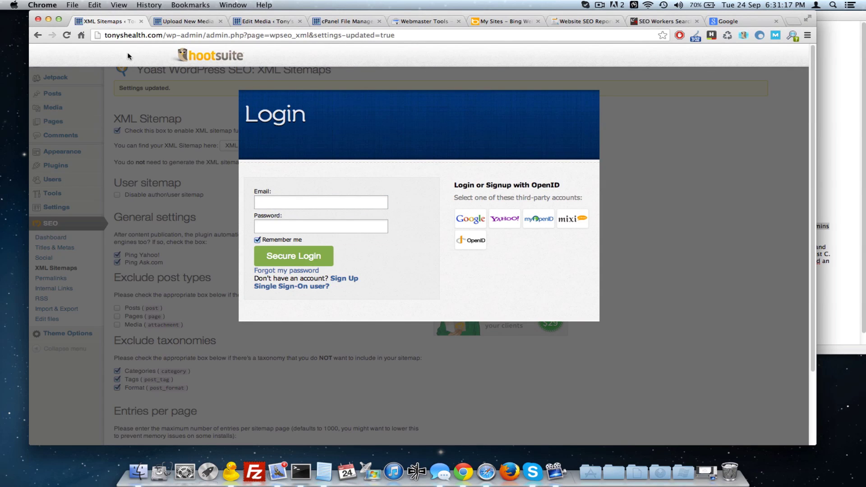
click(38, 36)
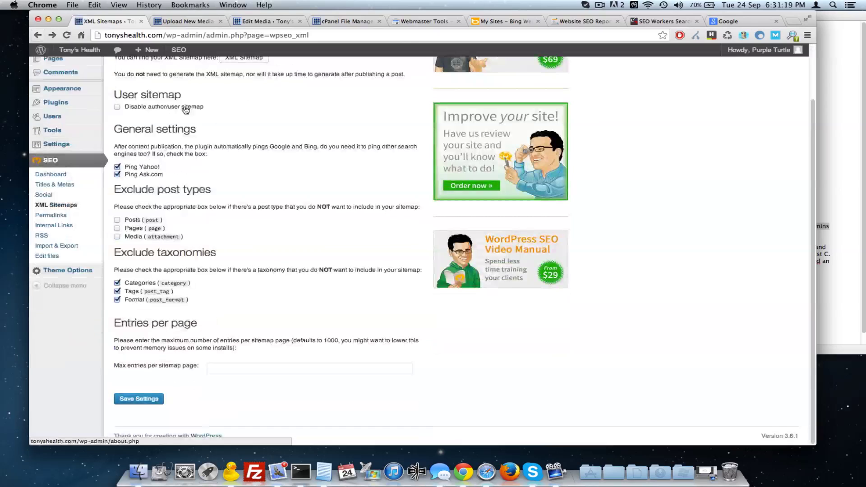
right_click(248, 126)
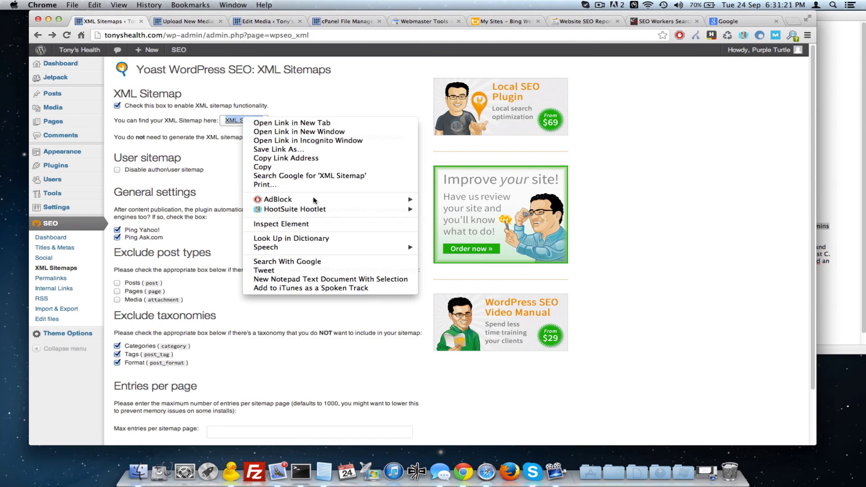
click(297, 158)
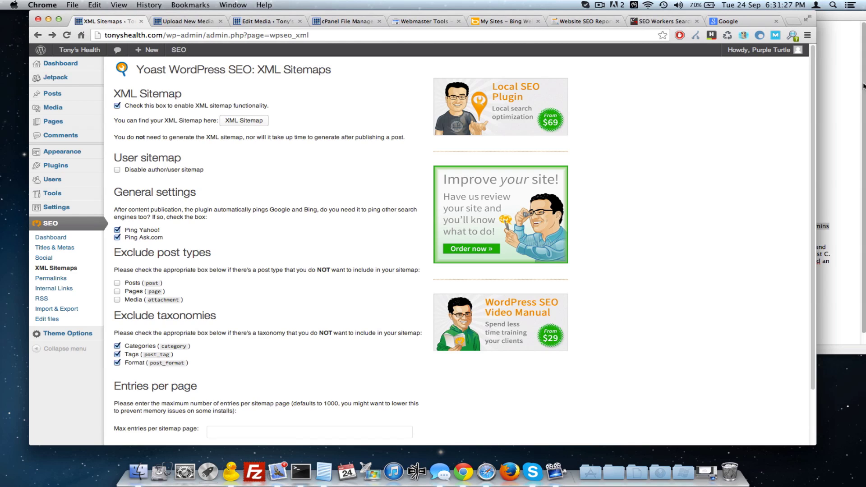
click(745, 35)
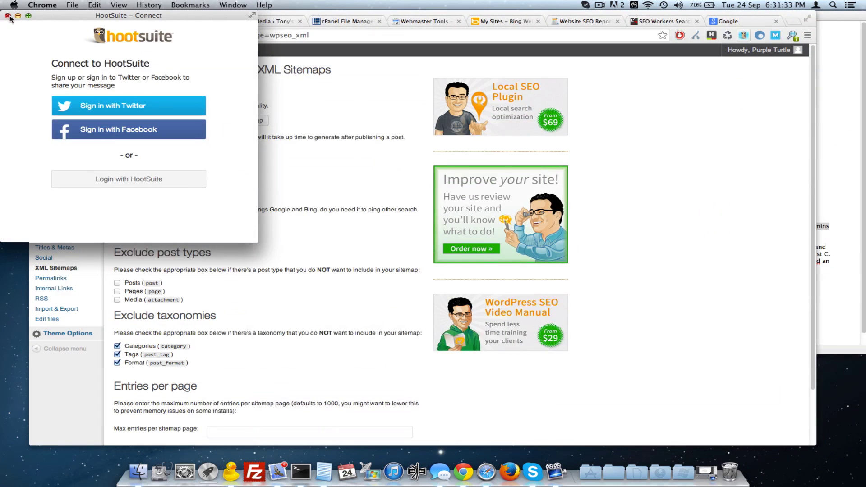
click(8, 16)
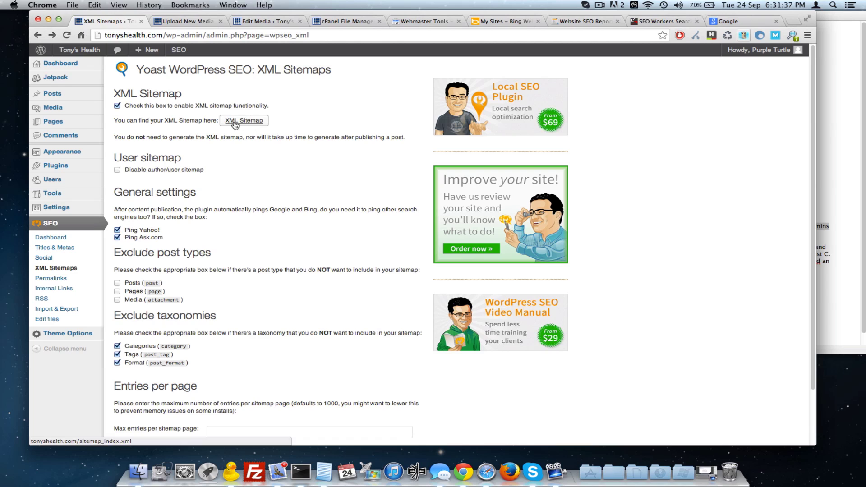
- Load tonyshealth.com/sitemap_index.xml in the media upload browser tab and compare it with the XML Sitemaps settings page
click(203, 21)
click(202, 34)
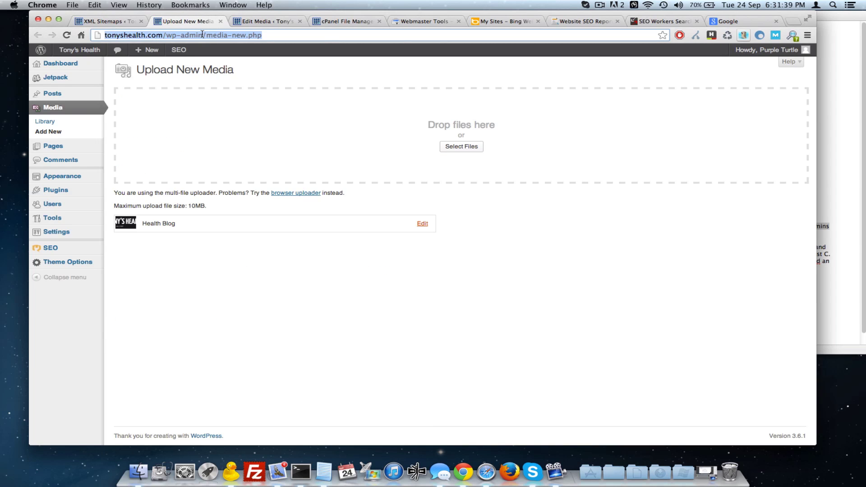
key(super+v)
key(Return)
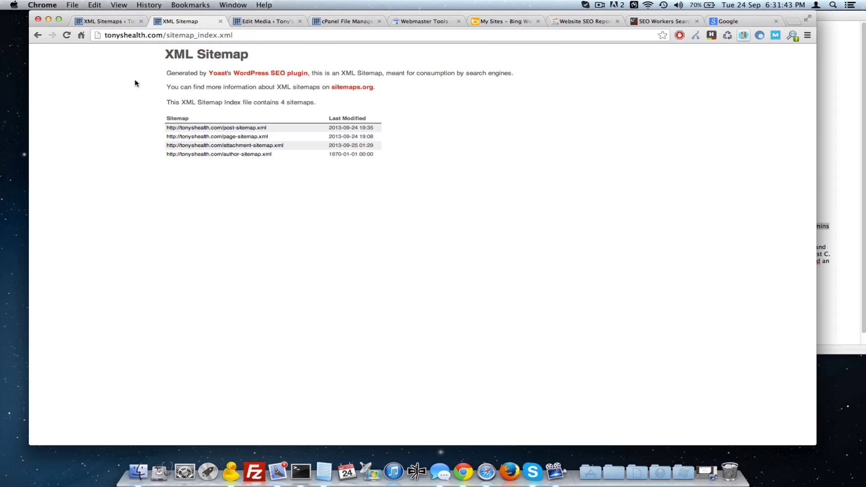
click(110, 19)
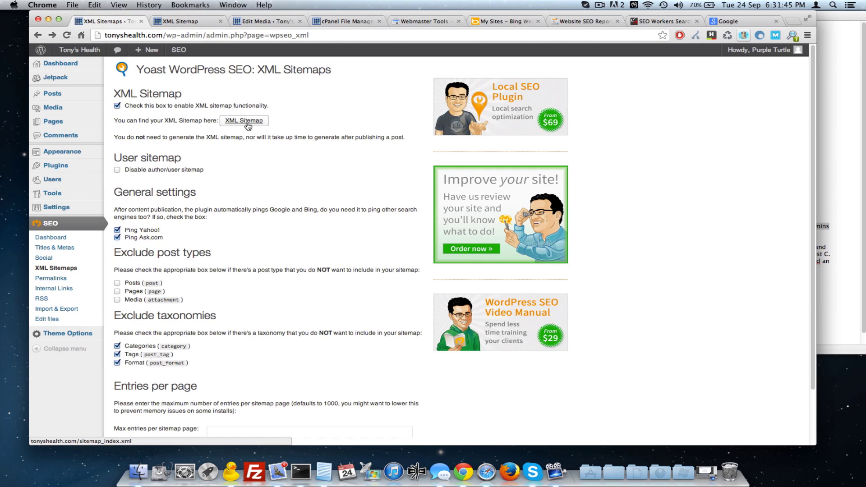
click(180, 21)
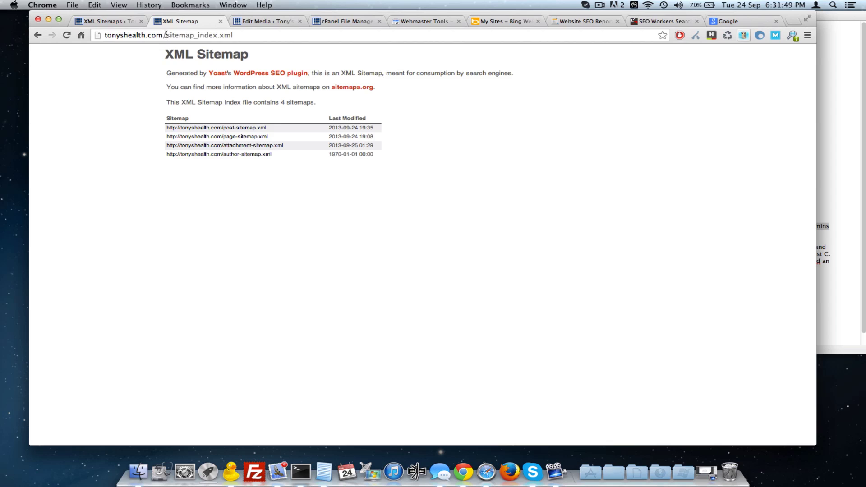
- Copy the sitemap_index.xml part of the XML sitemap's address
drag(166, 35, 241, 32)
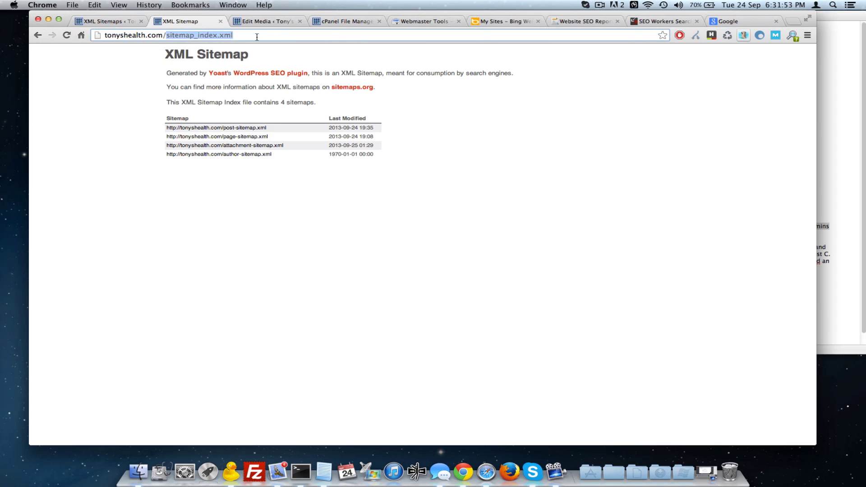
key(super+c)
click(139, 74)
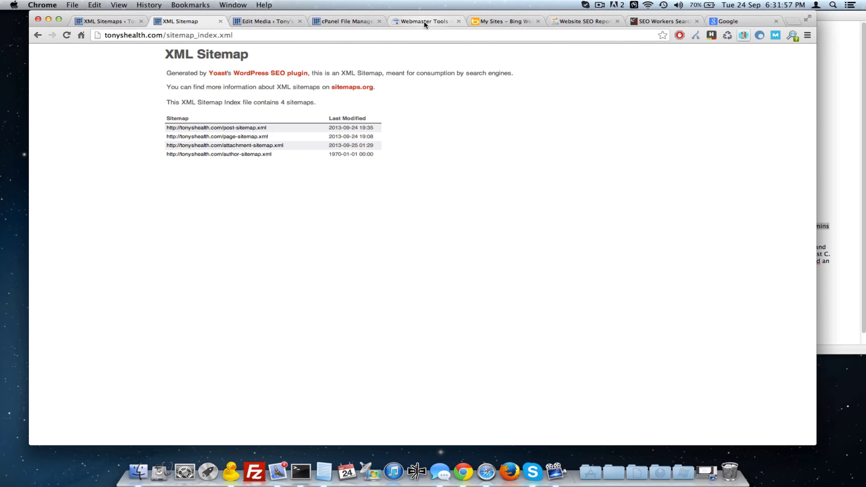
- Switch to Google Webmaster Tools and start adding a site
click(425, 22)
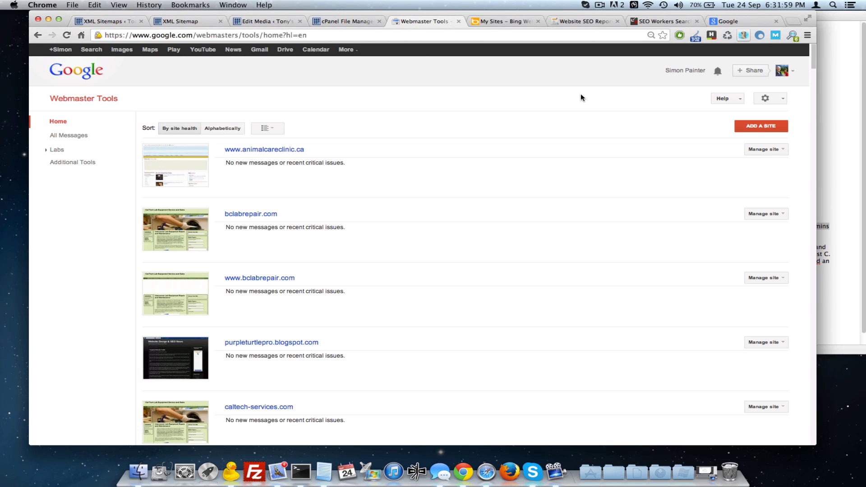
click(762, 126)
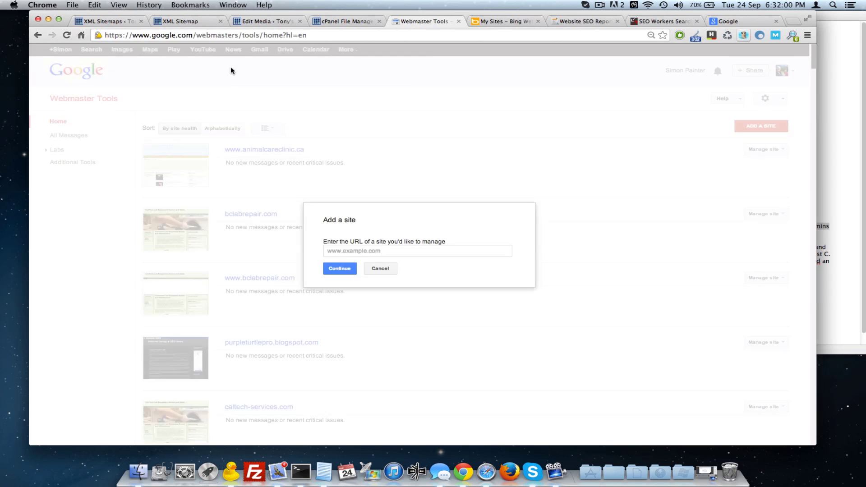
click(340, 248)
- Look over the XML Sitemaps settings page and Bing's My Sites page, then return to Google Webmaster Tools
click(108, 21)
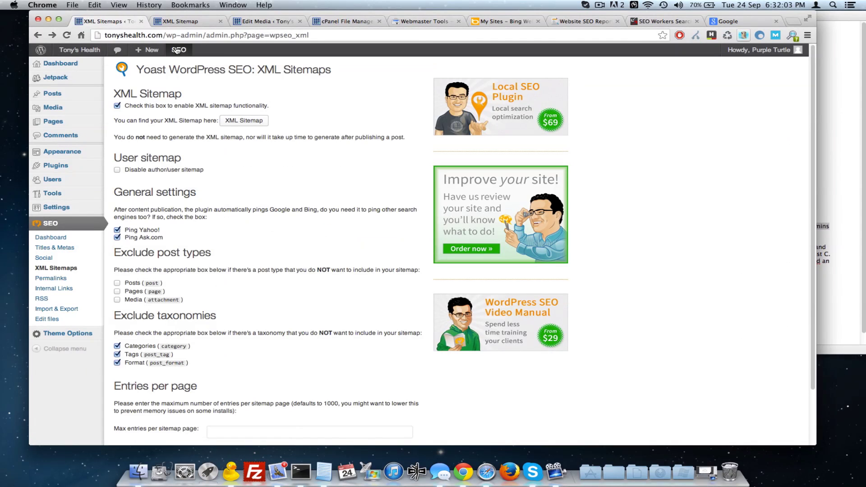
click(422, 21)
key(ctrl+Tab)
click(428, 22)
click(505, 22)
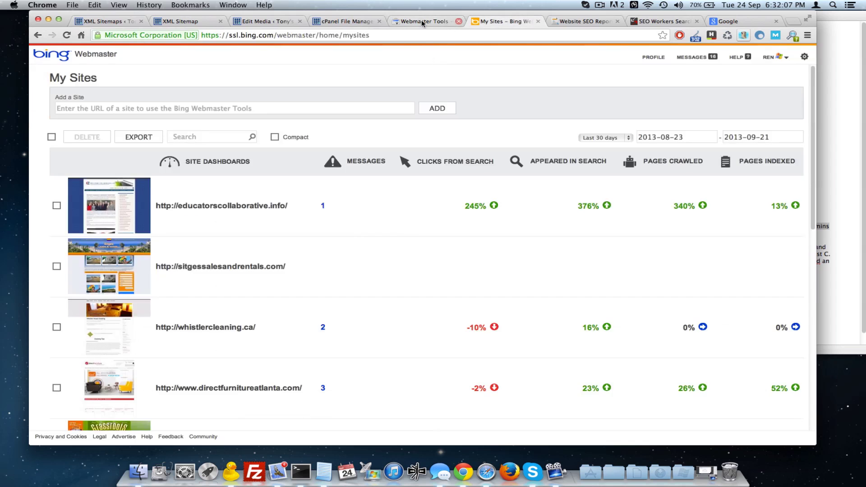
click(422, 21)
click(499, 23)
click(436, 25)
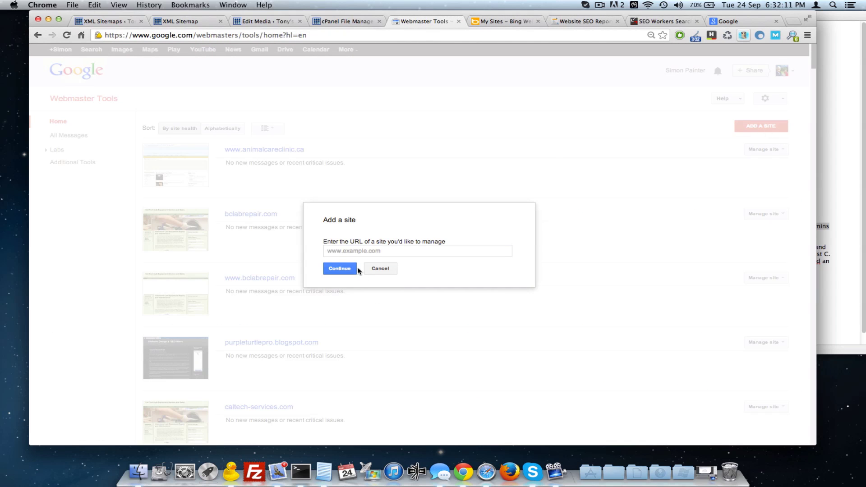
- Copy the tonyshealth.com domain from the WordPress admin address and submit it as a new site in Google Webmaster Tools
click(102, 22)
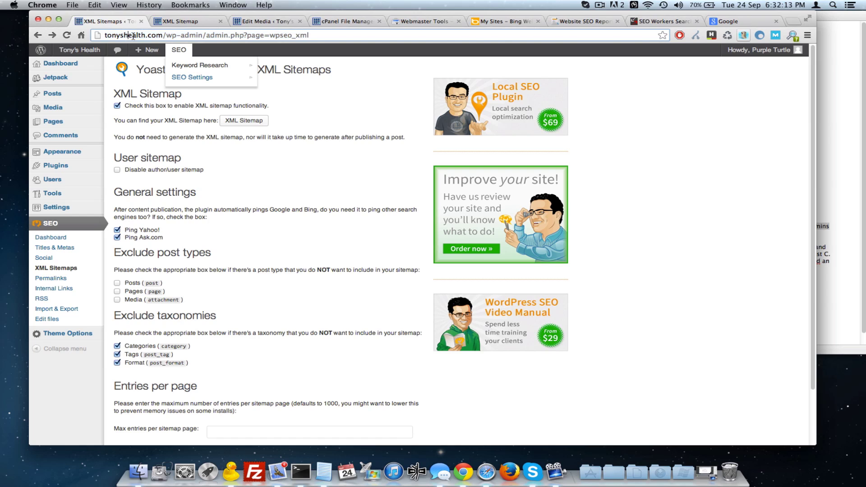
drag(163, 34, 104, 35)
key(super+c)
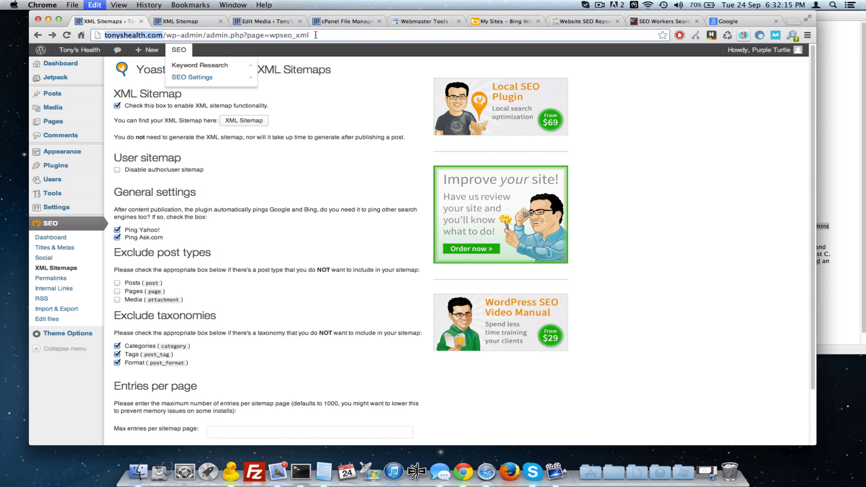
click(425, 24)
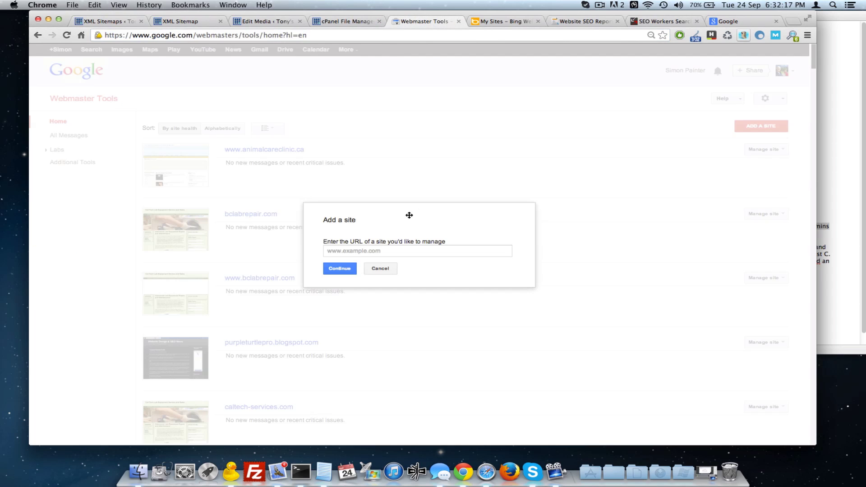
click(353, 252)
key(super+v)
drag(341, 253, 289, 242)
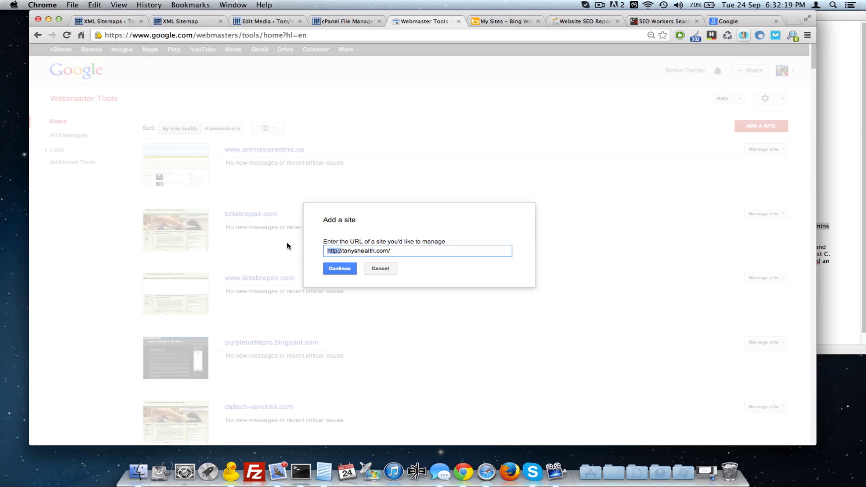
key(BackSpace)
click(338, 266)
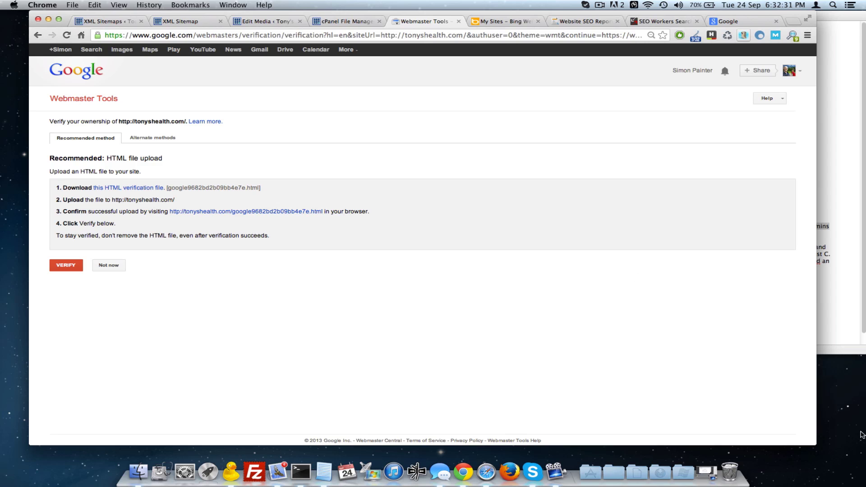
- Move all files in the Downloads folder to the Trash in Finder and close the folder window
click(658, 458)
click(727, 408)
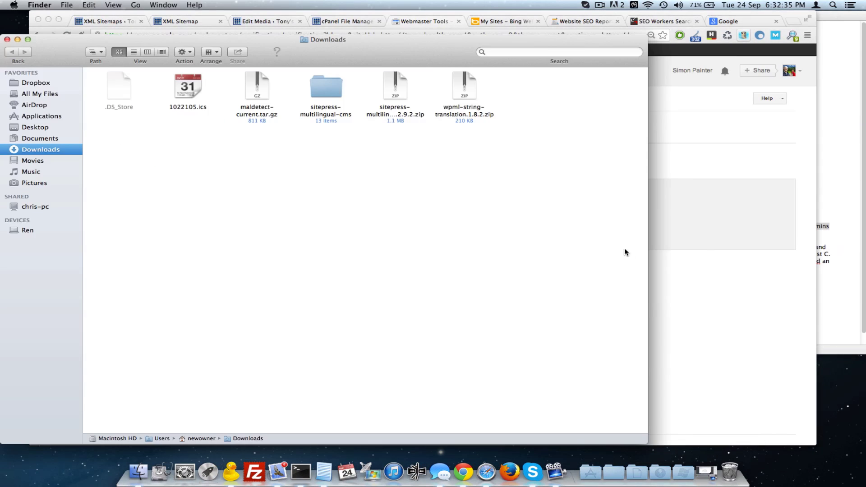
drag(520, 110, 106, 90)
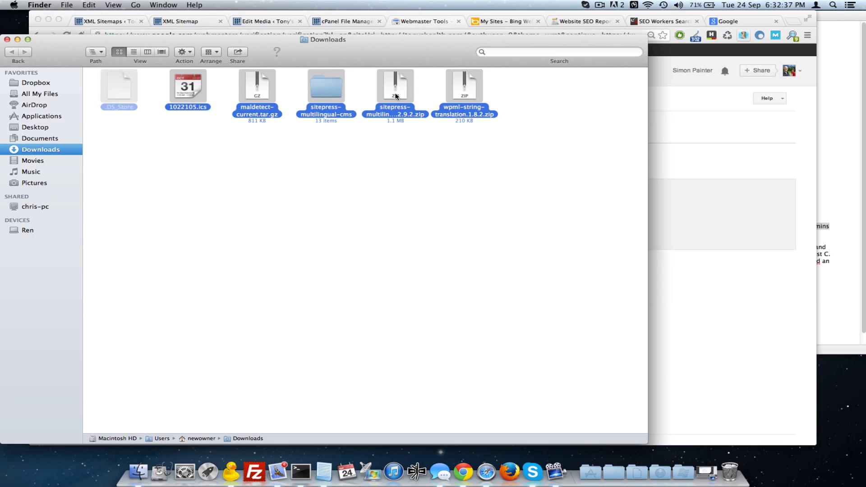
drag(465, 90, 732, 469)
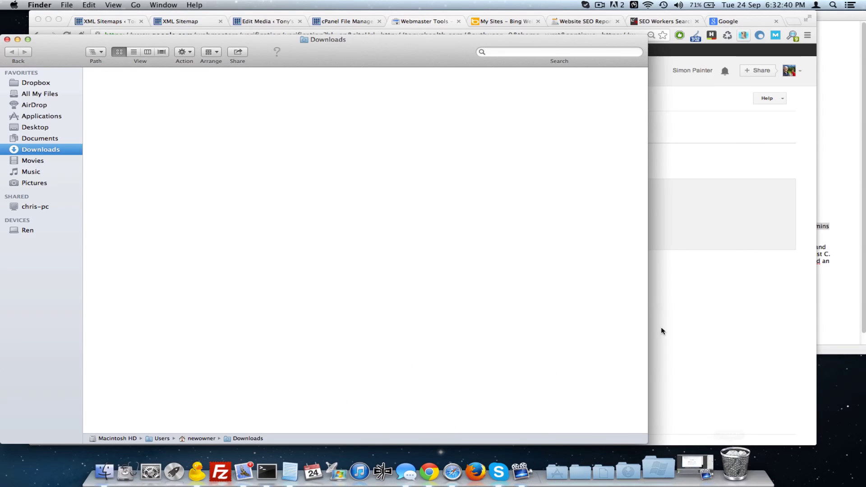
drag(48, 40, 108, 41)
click(67, 40)
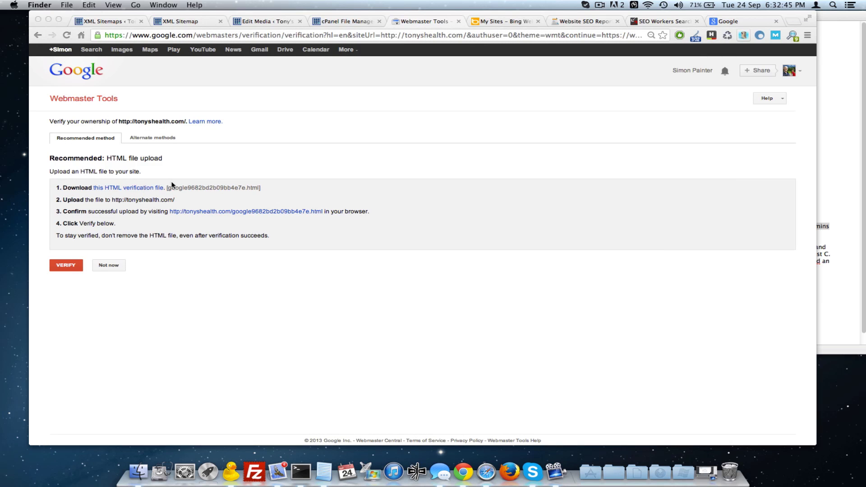
- Download Google's HTML verification file for tonyshealth.com and keep it despite the browser's file-type warning
click(273, 165)
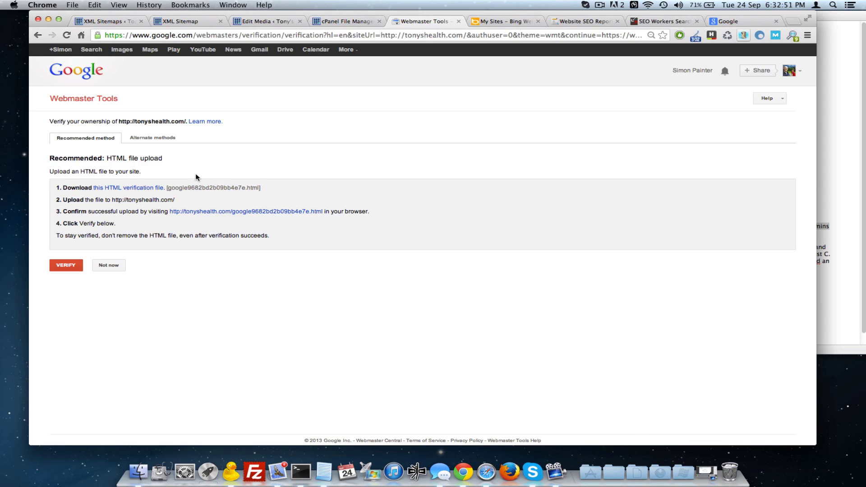
click(130, 188)
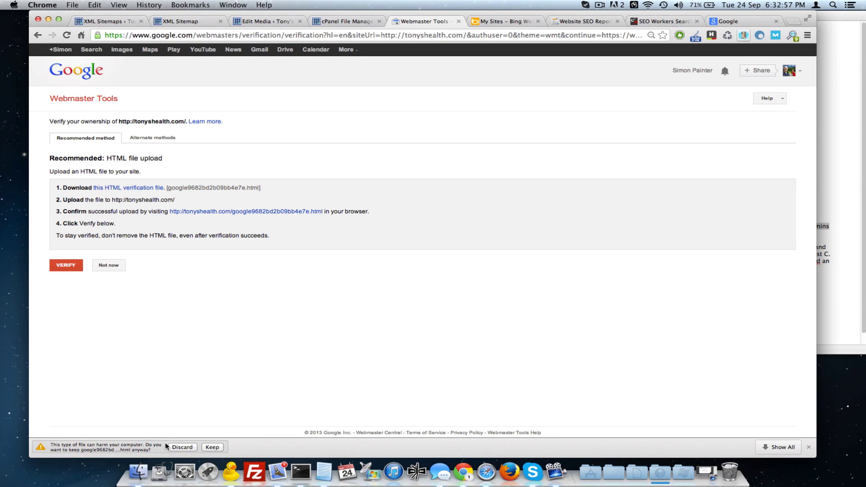
click(212, 447)
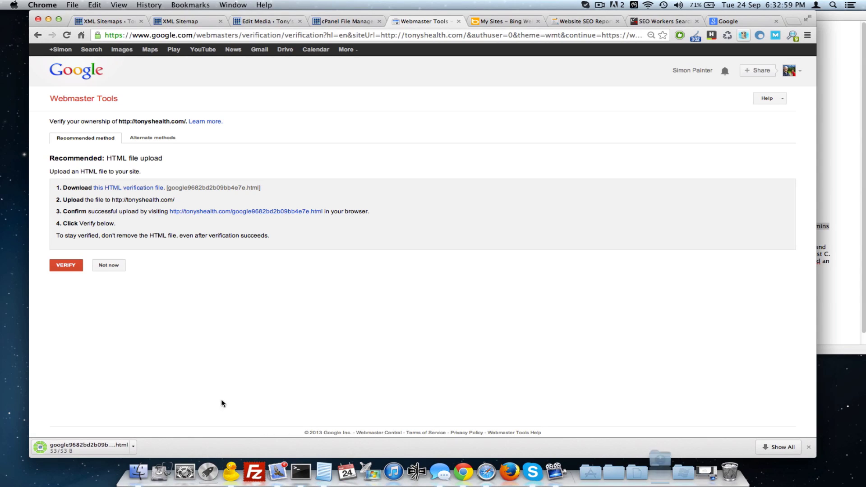
- Show the downloaded verification file in Finder, move it to the Desktop and close the Downloads window
click(133, 447)
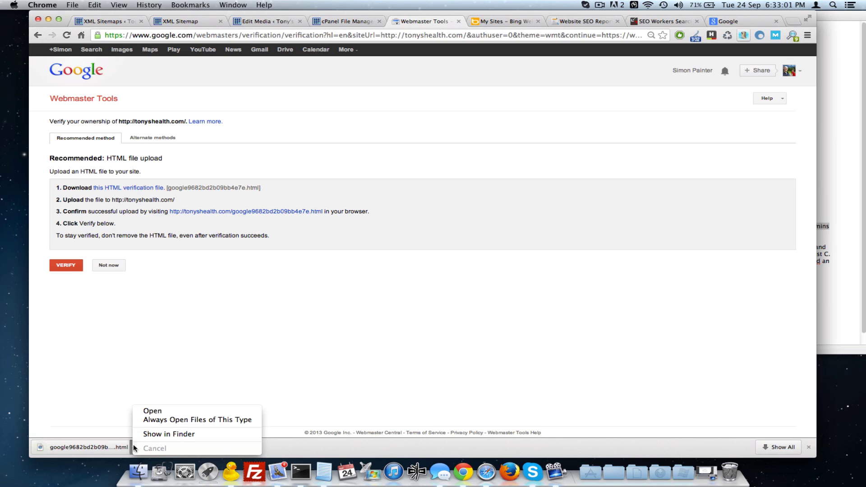
click(156, 434)
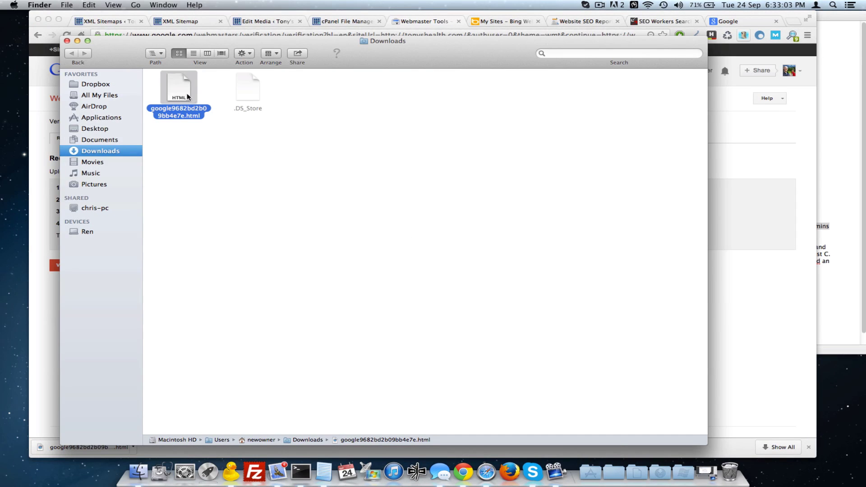
drag(187, 97, 104, 129)
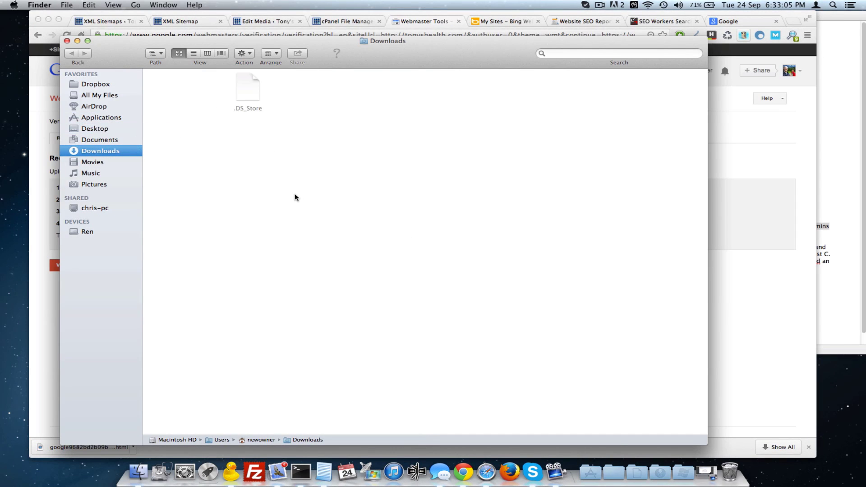
click(67, 40)
click(386, 190)
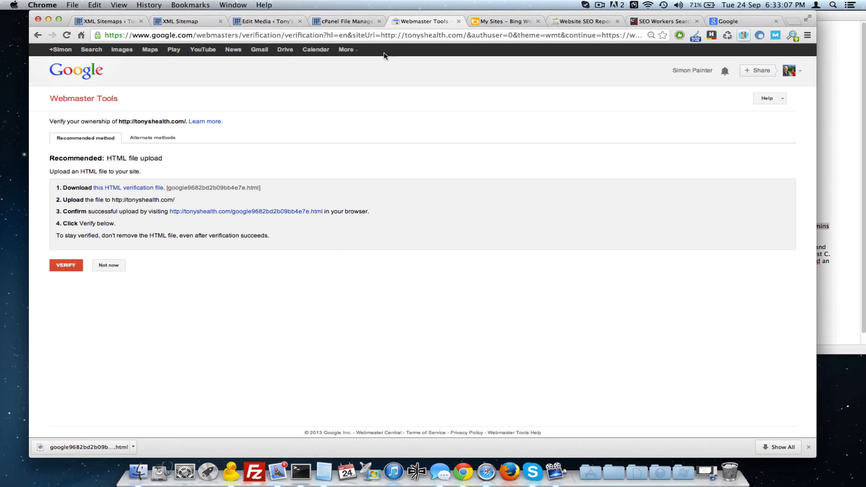
click(493, 22)
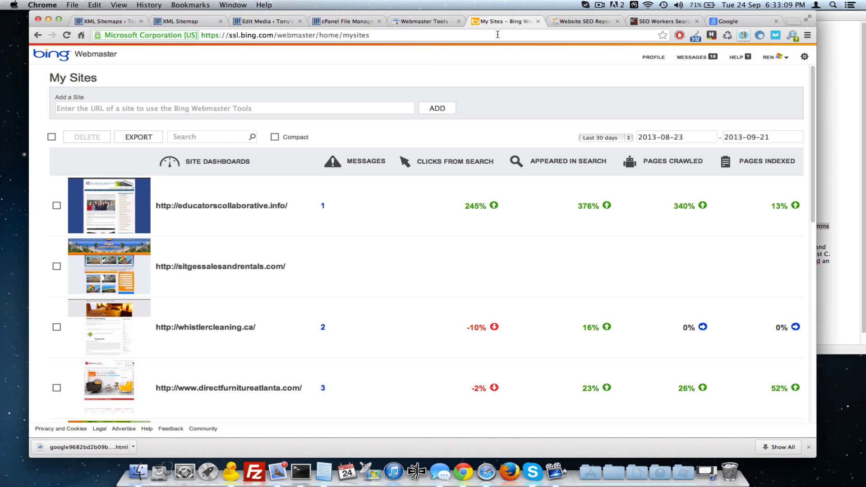
click(115, 107)
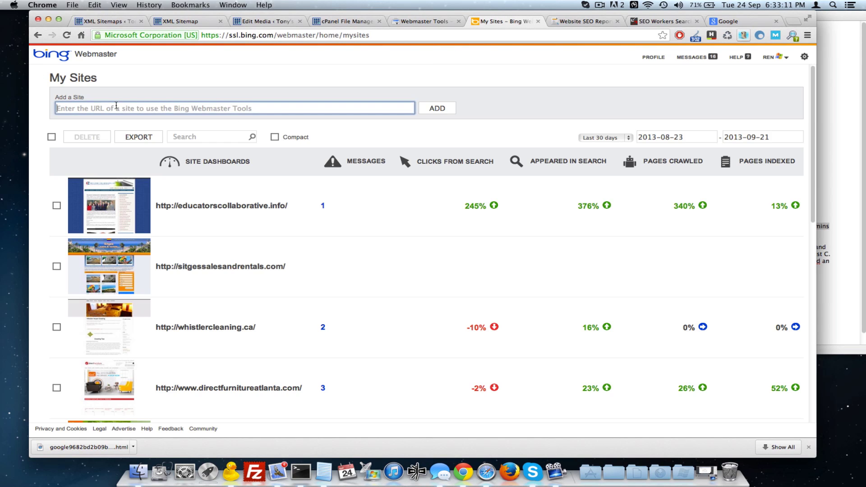
text(http://tonyshealth.com/)
key(BackSpace)
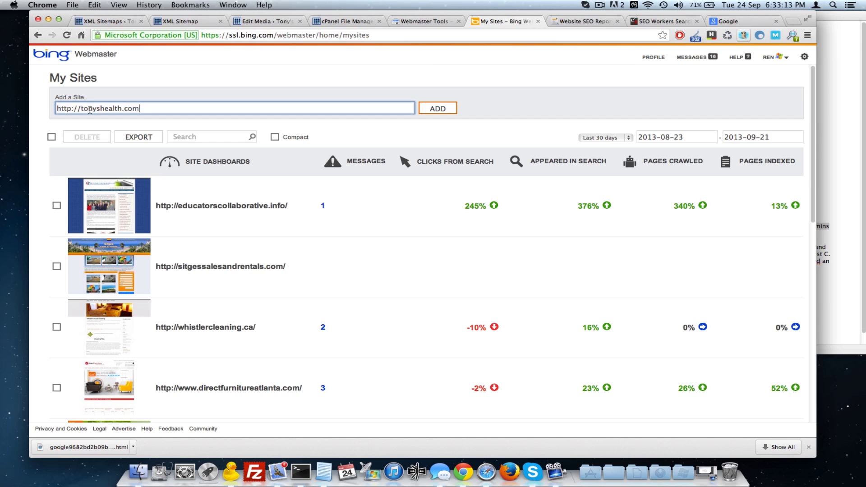
drag(84, 108, 45, 102)
key(BackSpace)
click(140, 103)
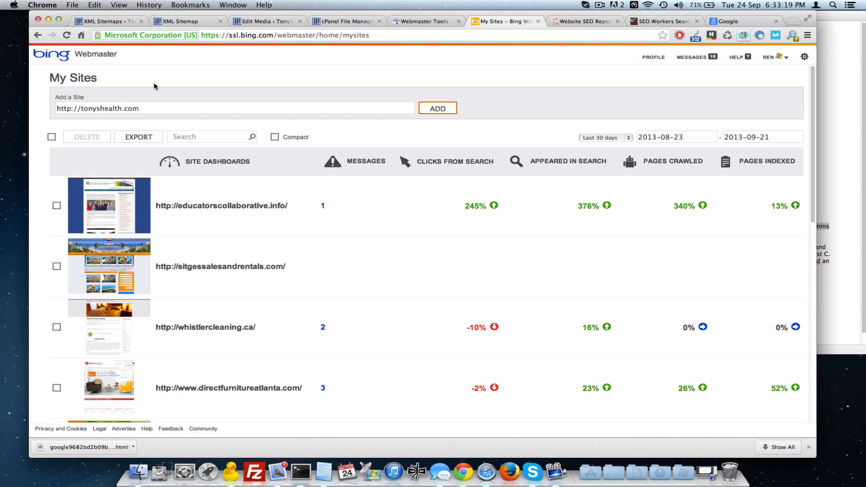
click(438, 108)
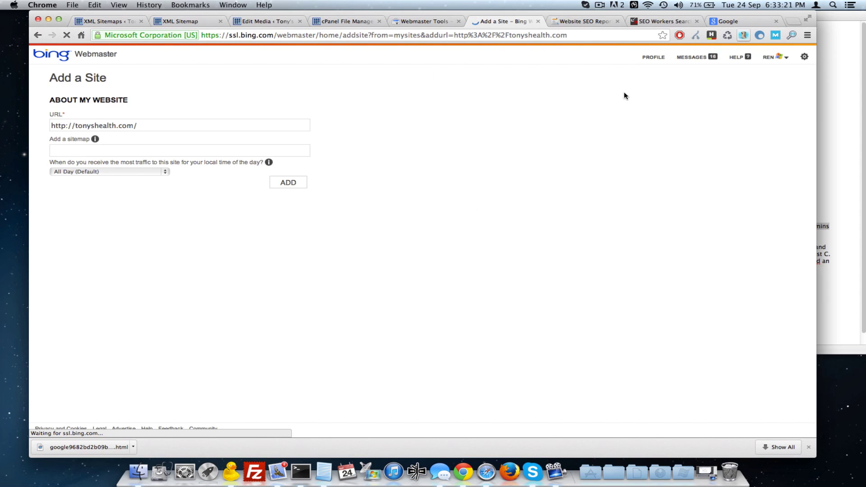
click(68, 150)
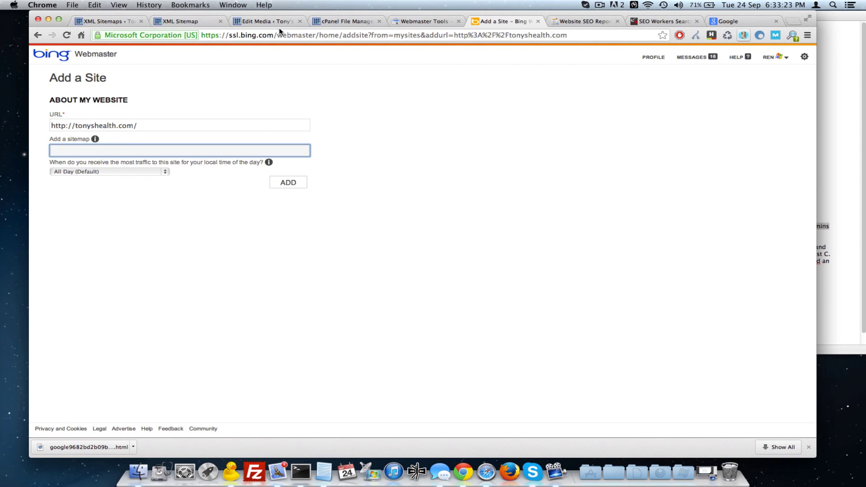
click(164, 21)
click(158, 33)
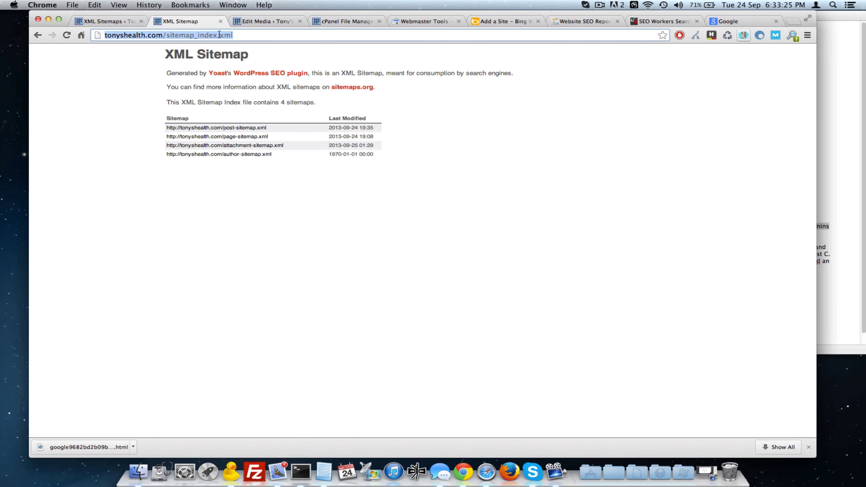
key(super+c)
click(499, 22)
key(super+v)
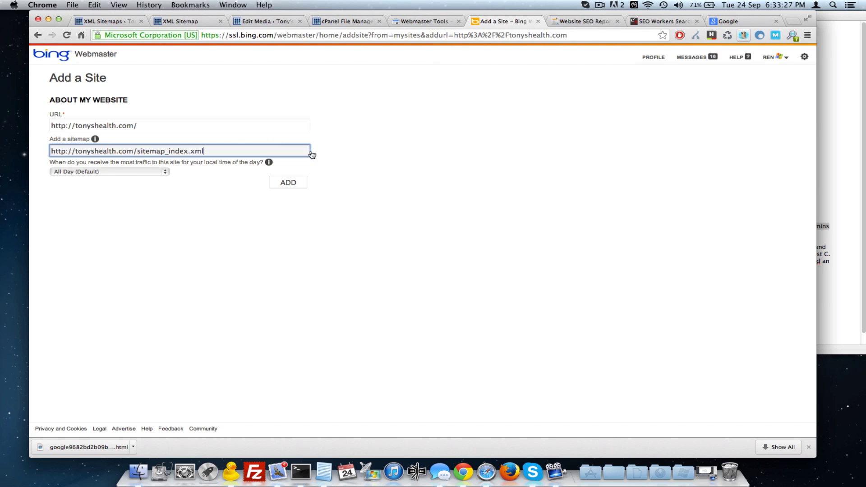
click(285, 184)
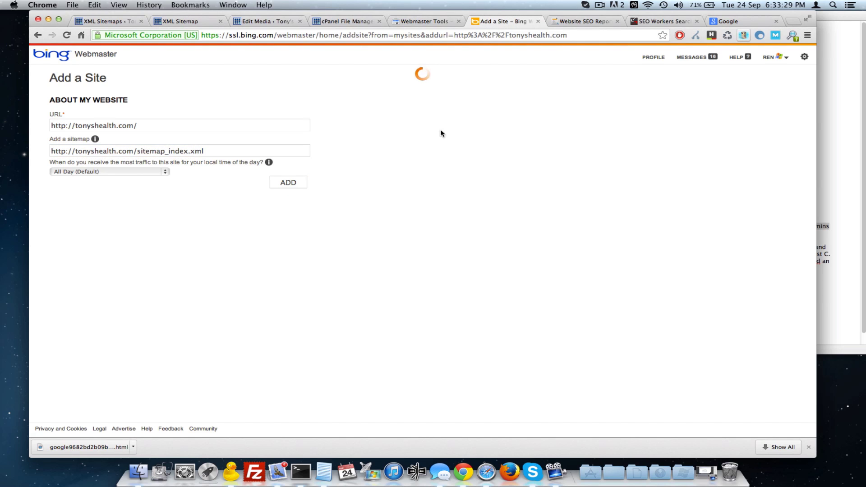
- Switch to the cPanel File Manager and examine the public_html folder's location and its WordPress folders wp-admin, wp-content and wp-includes
click(417, 26)
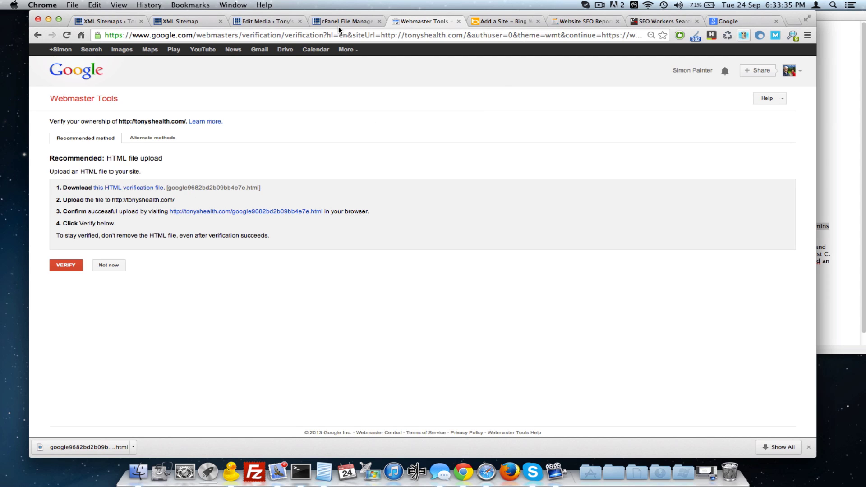
click(352, 23)
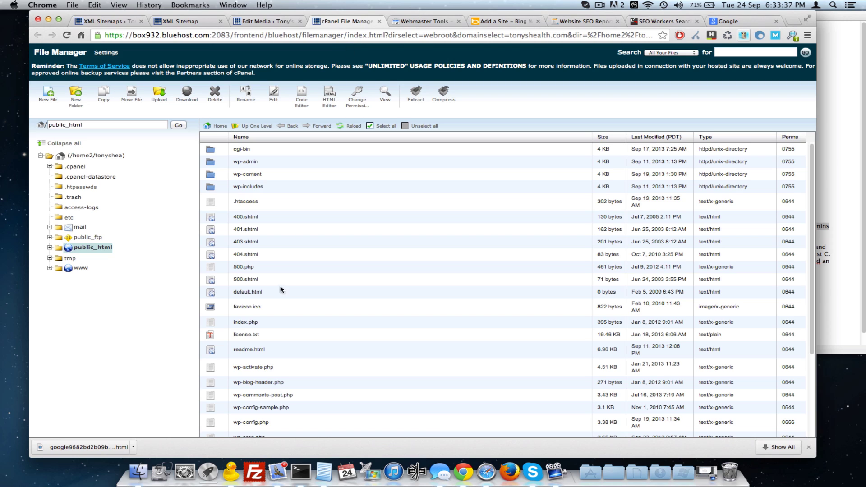
click(65, 128)
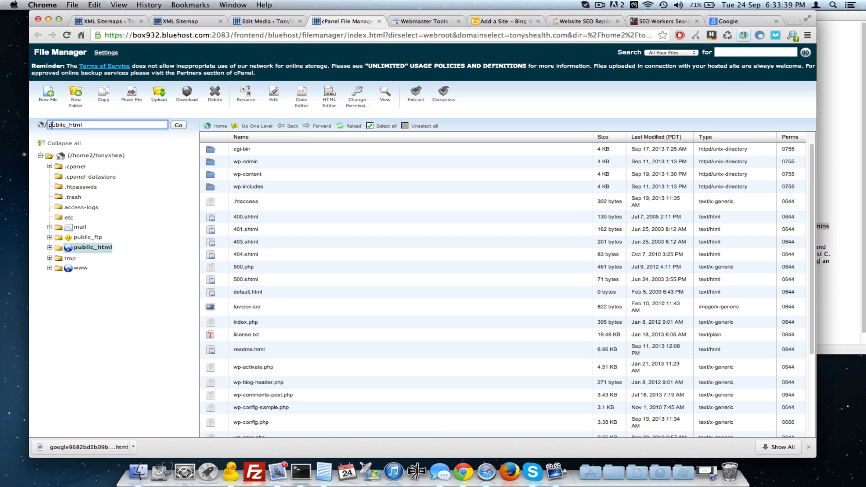
click(84, 127)
click(215, 175)
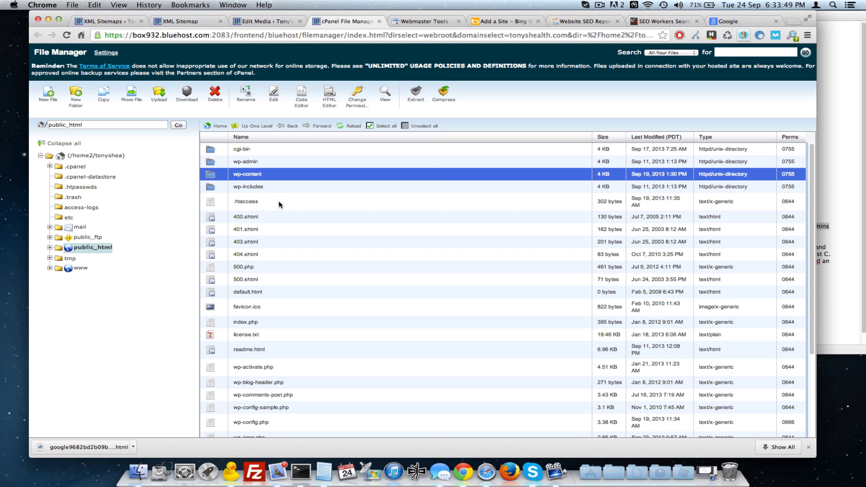
click(273, 216)
click(246, 162)
click(244, 175)
click(242, 187)
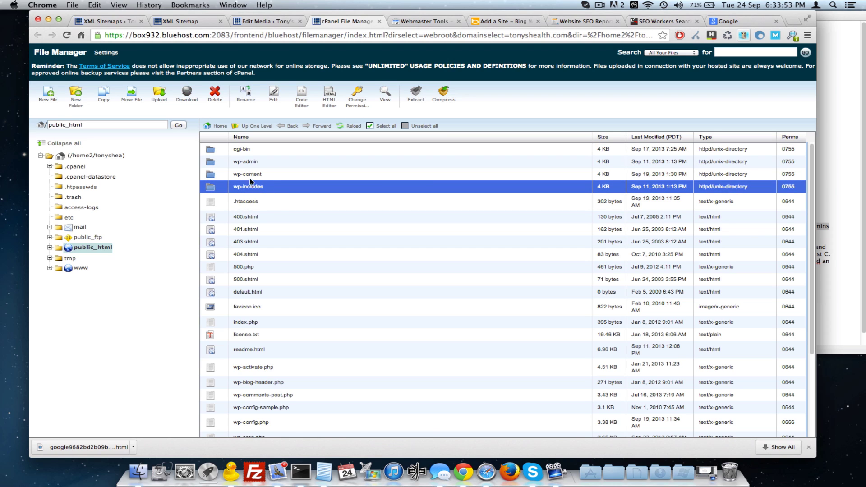
- Upload Google's HTML verification file from the Desktop into public_html and return to the folder listing
click(159, 94)
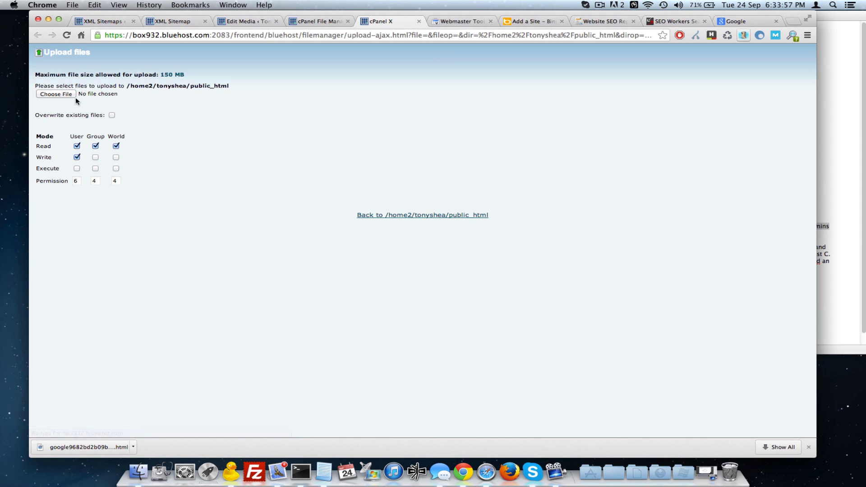
click(65, 94)
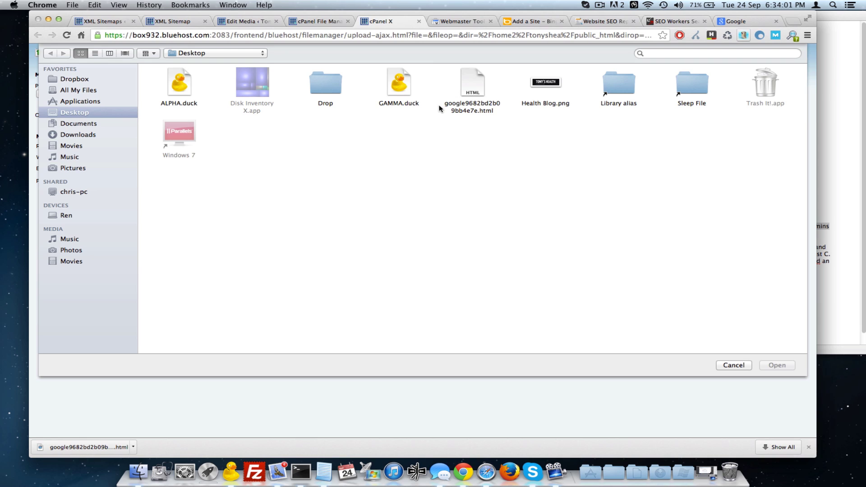
double_click(473, 89)
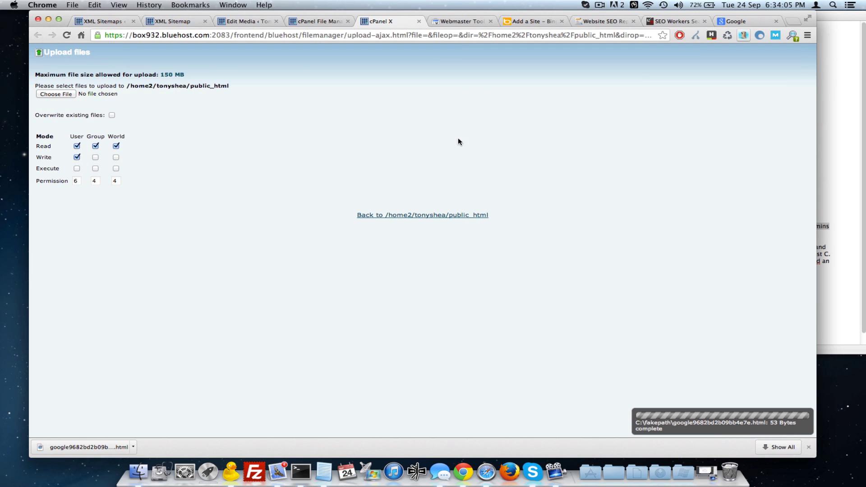
click(415, 215)
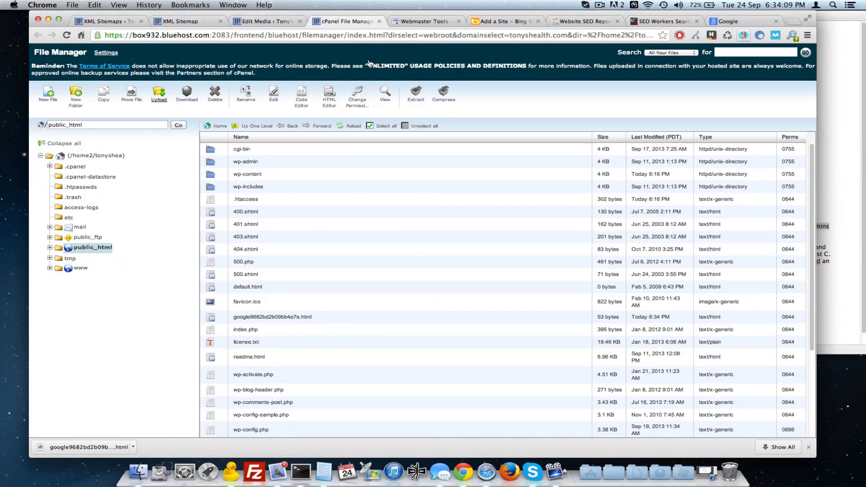
click(411, 23)
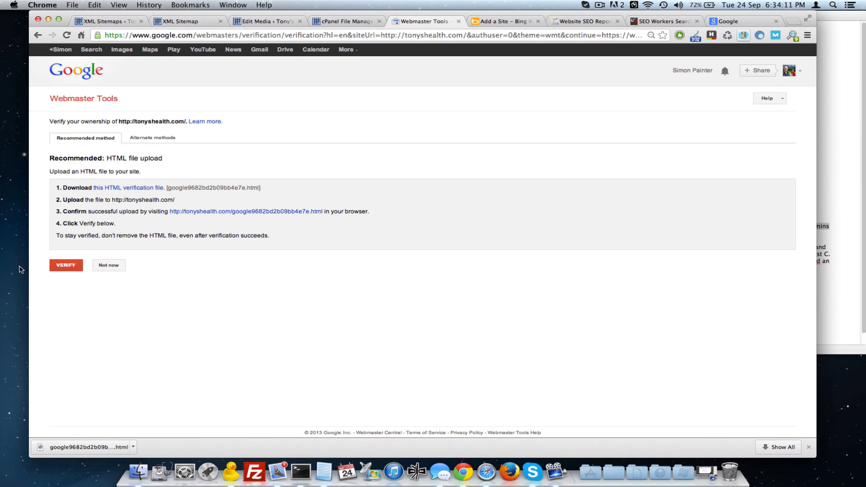
click(65, 265)
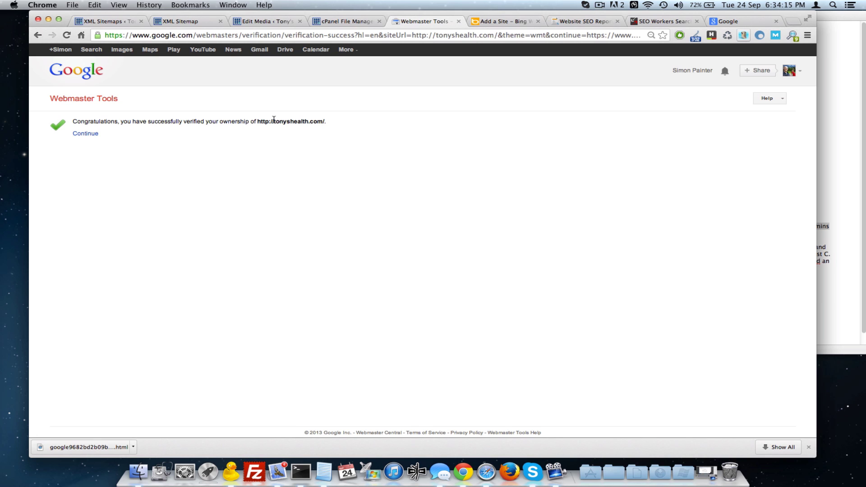
drag(287, 120, 323, 121)
key(super+c)
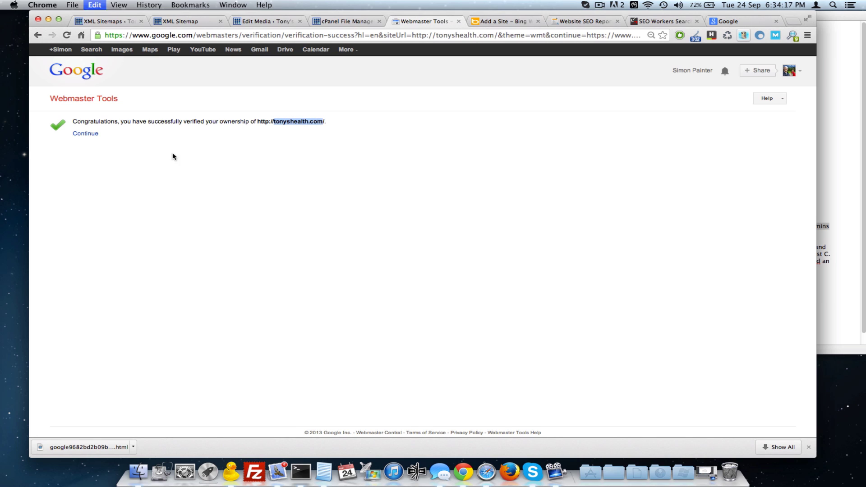
click(86, 134)
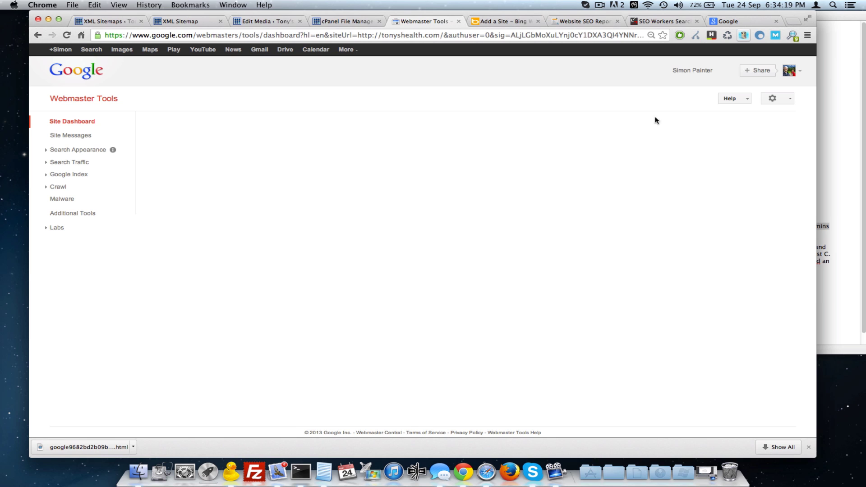
click(81, 98)
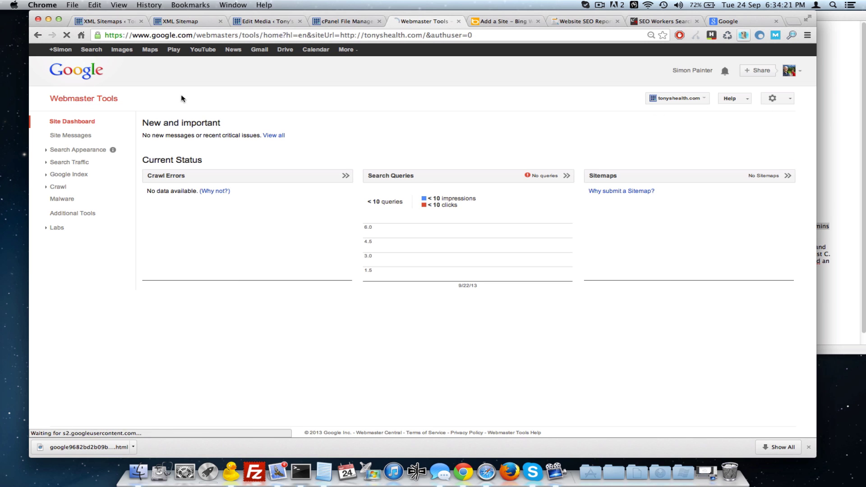
click(761, 126)
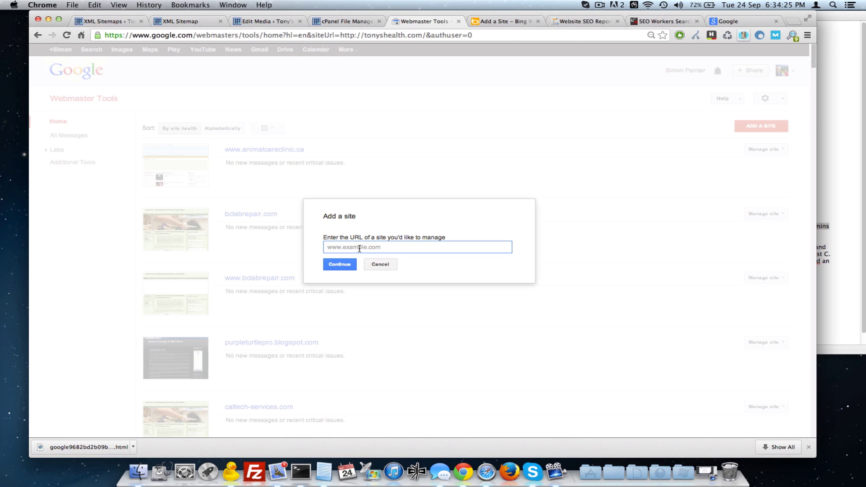
text(www.tonyshealth.com)
click(339, 264)
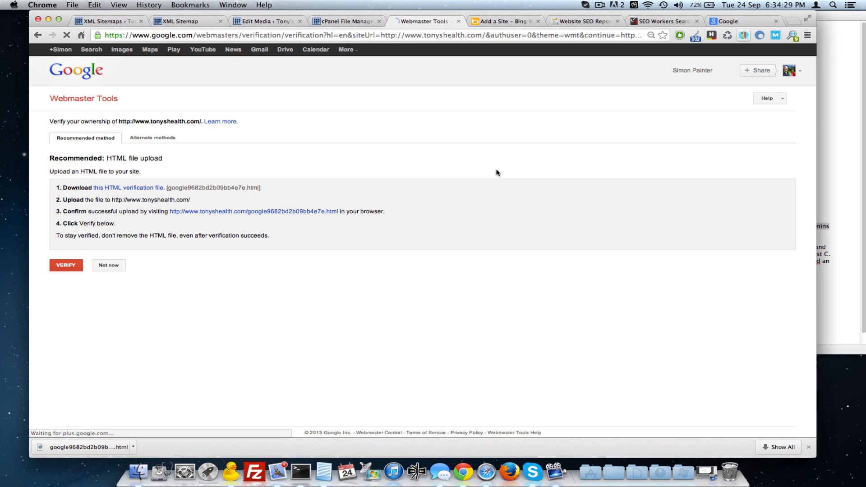
click(67, 265)
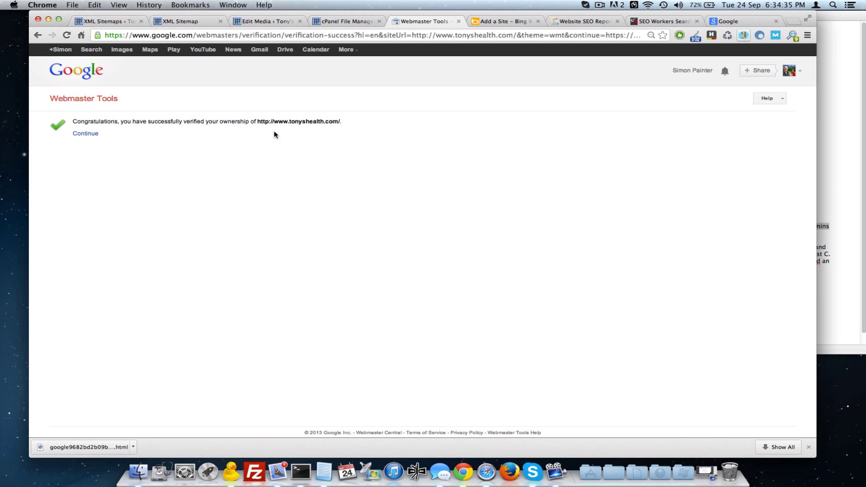
drag(258, 120, 343, 121)
click(372, 120)
click(85, 134)
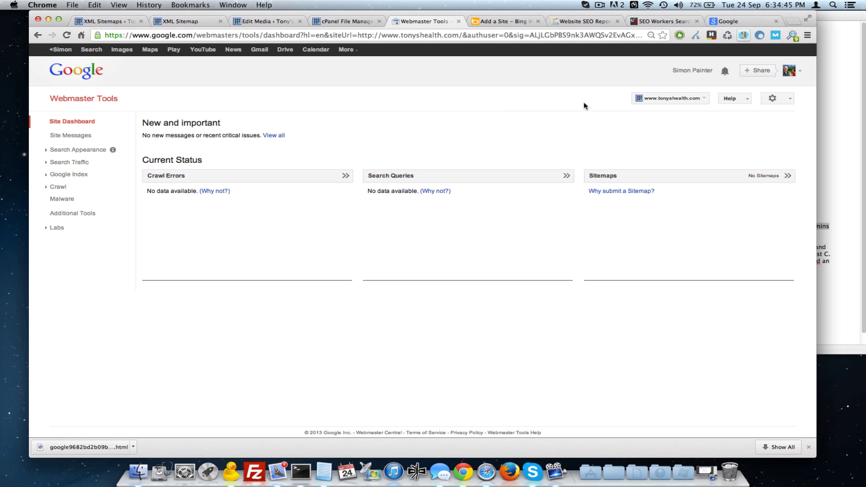
click(682, 98)
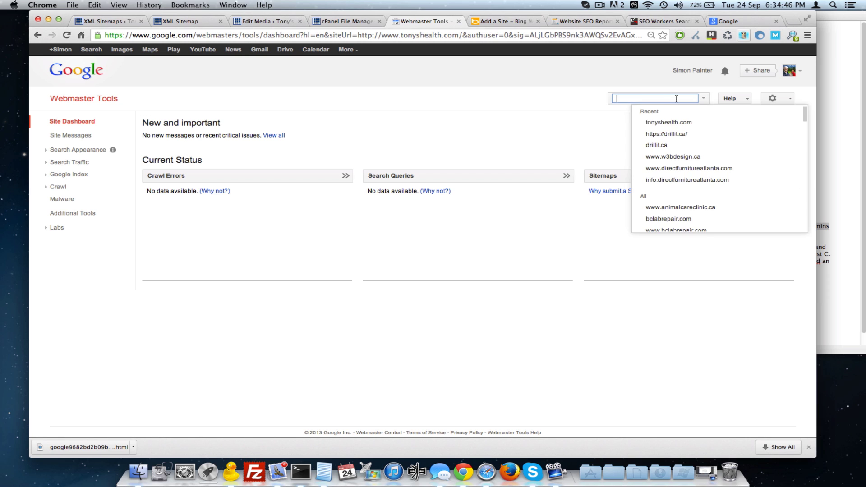
click(666, 123)
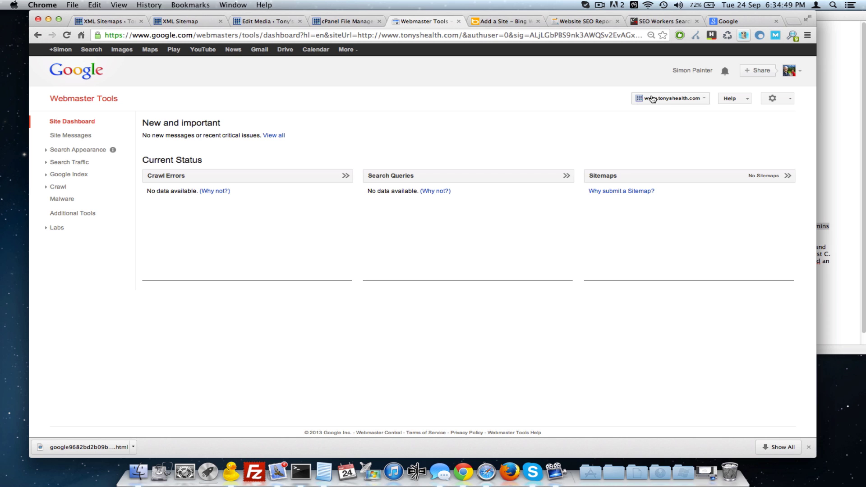
click(673, 101)
click(657, 131)
click(690, 100)
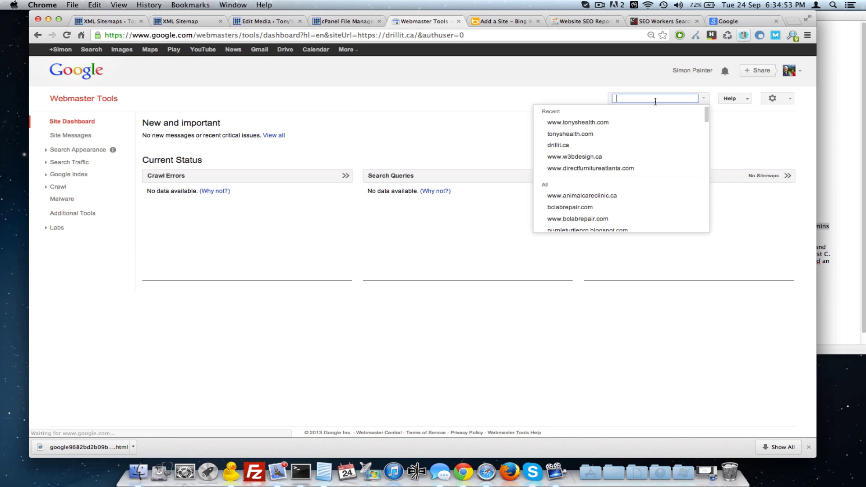
click(608, 123)
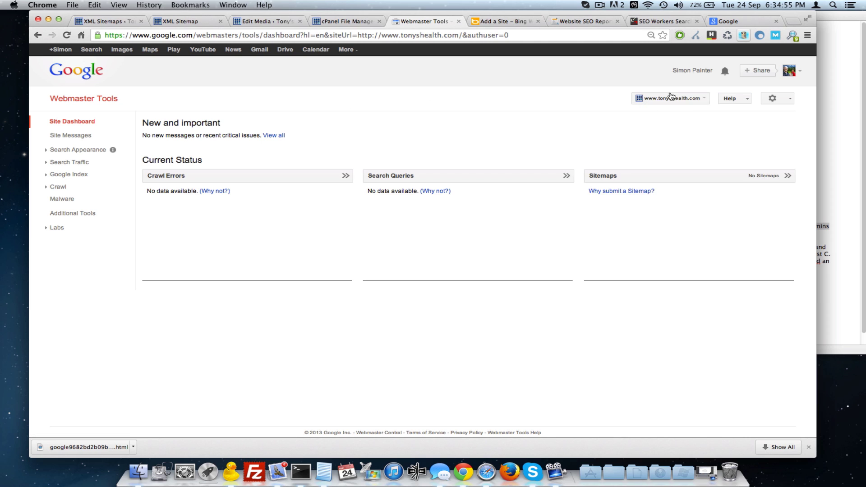
click(671, 98)
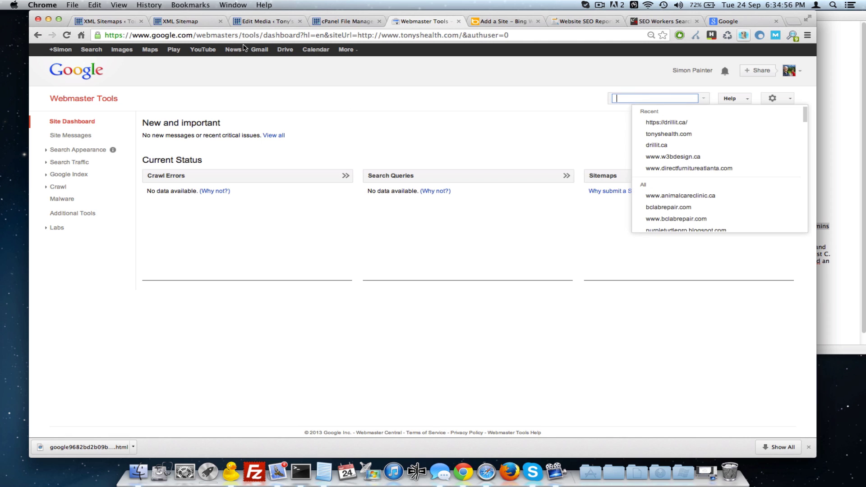
click(180, 21)
click(146, 34)
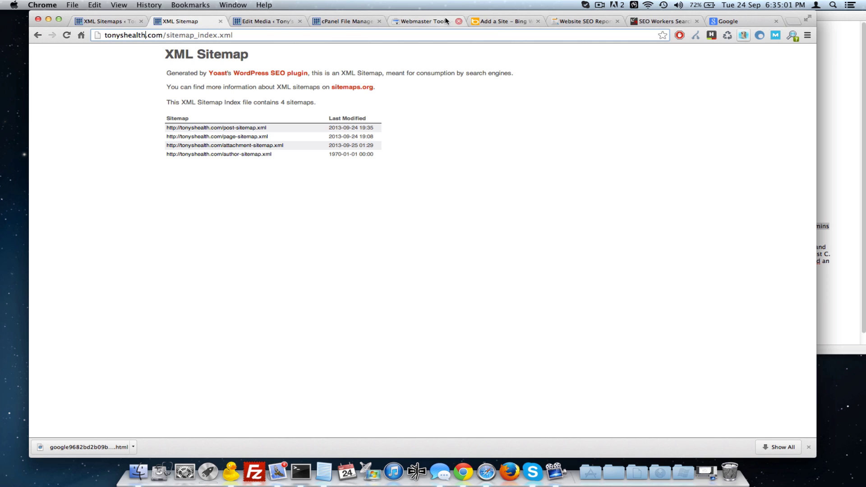
click(433, 21)
click(565, 92)
click(662, 100)
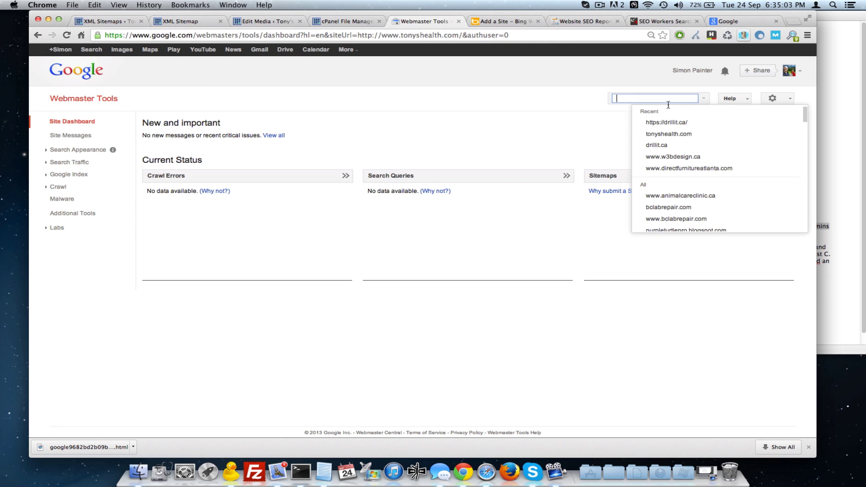
click(675, 136)
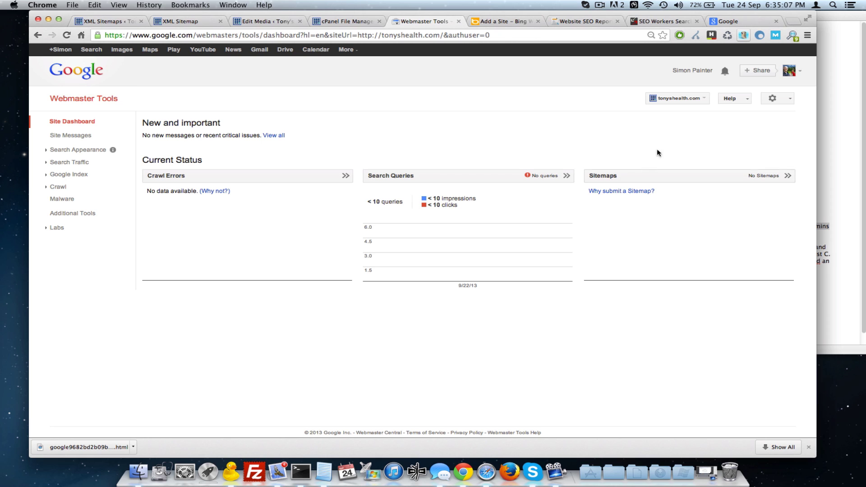
- Submit sitemap_index.xml, copied from the XML sitemap's address, as a new sitemap for tonyshealth.com and refresh the sitemap list
click(787, 176)
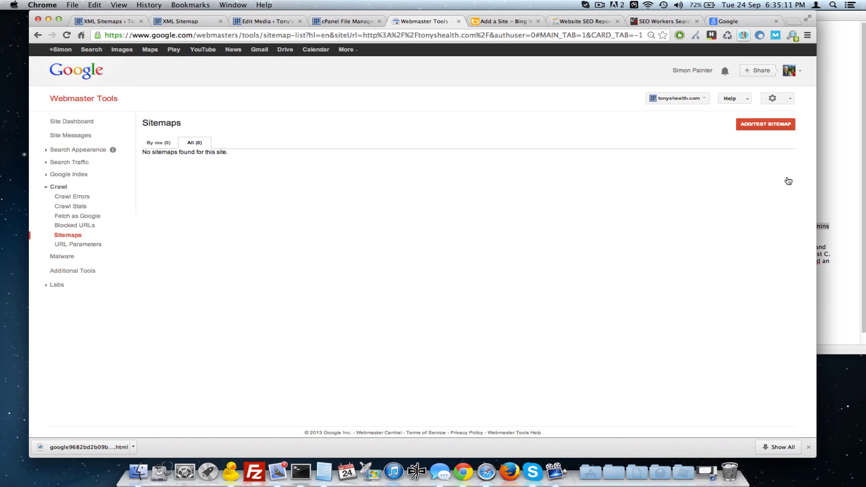
click(767, 125)
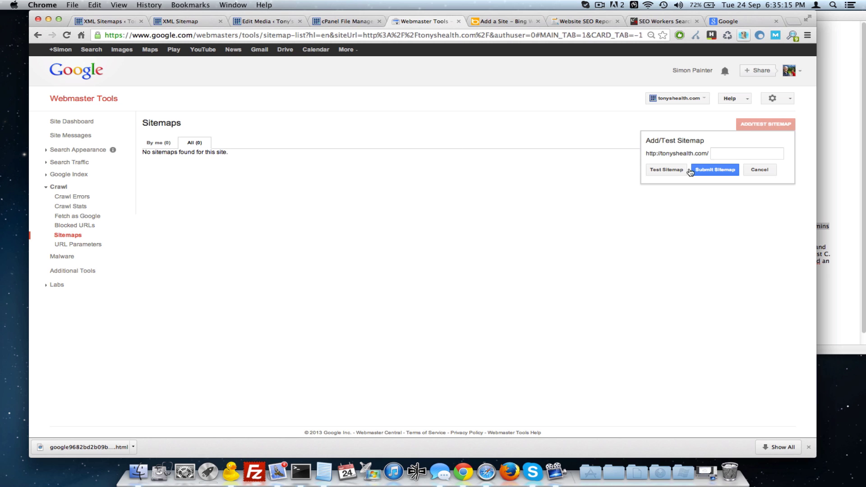
click(181, 21)
drag(167, 35, 267, 36)
key(super+c)
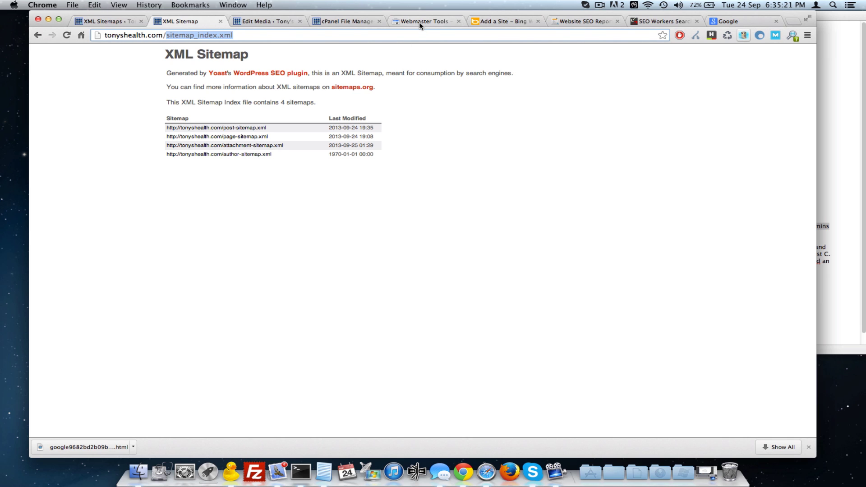
click(419, 21)
key(super+v)
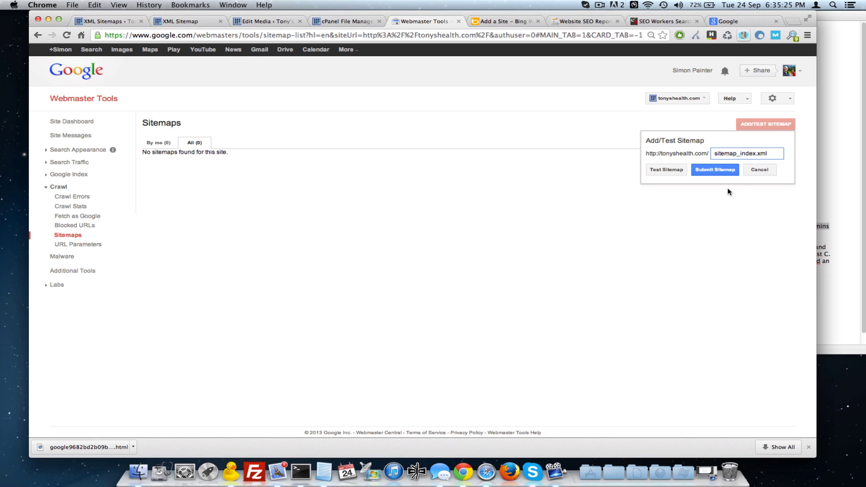
click(738, 170)
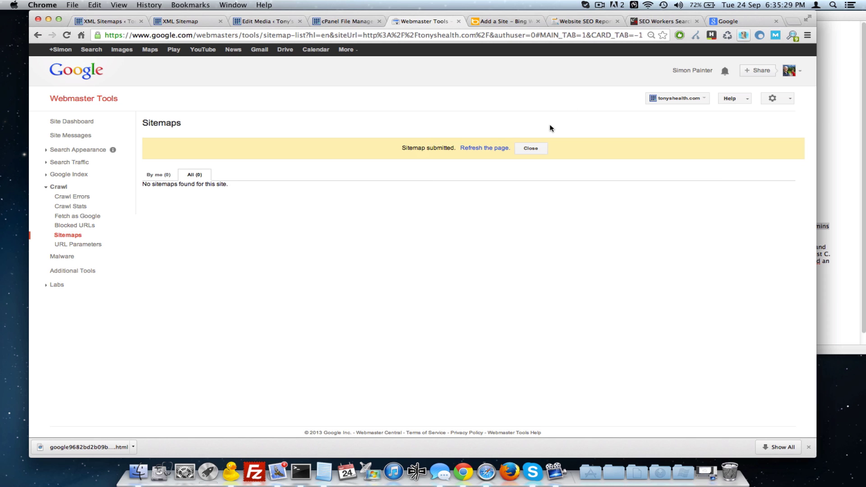
click(497, 147)
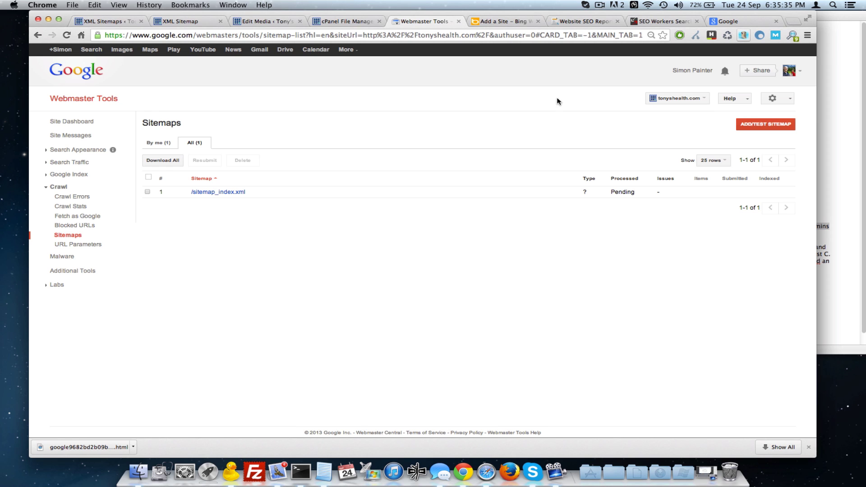
- Test the submitted /sitemap_index.xml, view the test result and return to the sitemap list
click(222, 193)
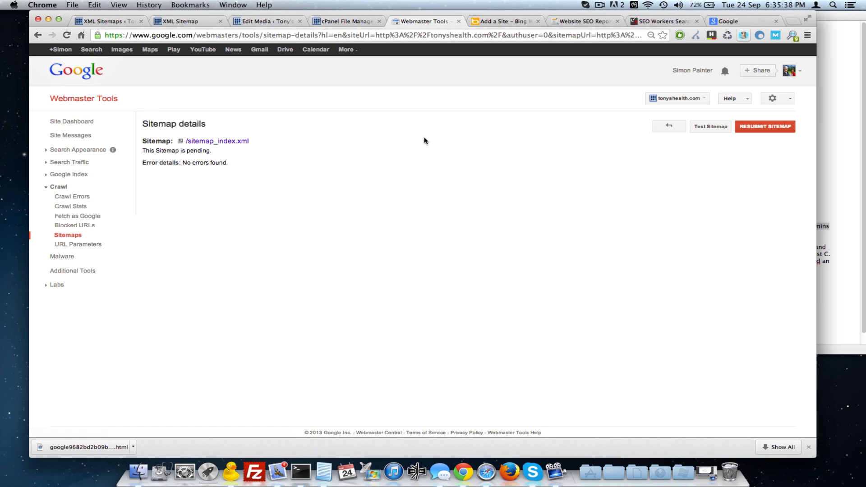
click(711, 128)
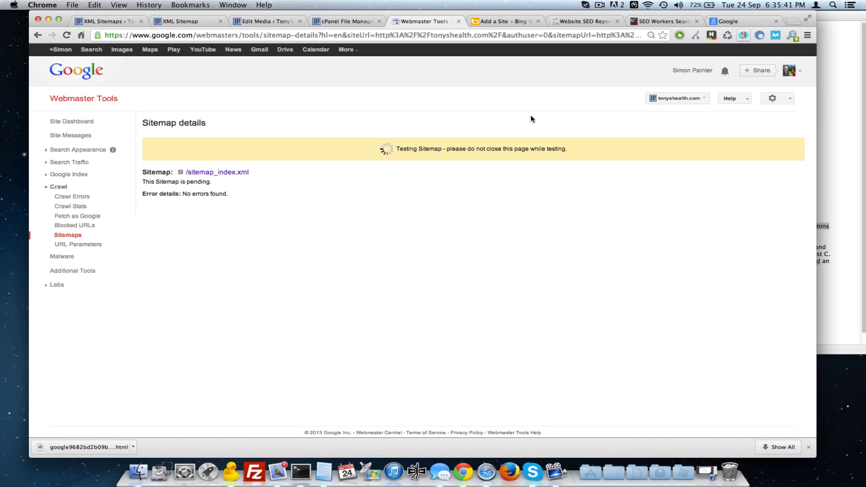
click(205, 19)
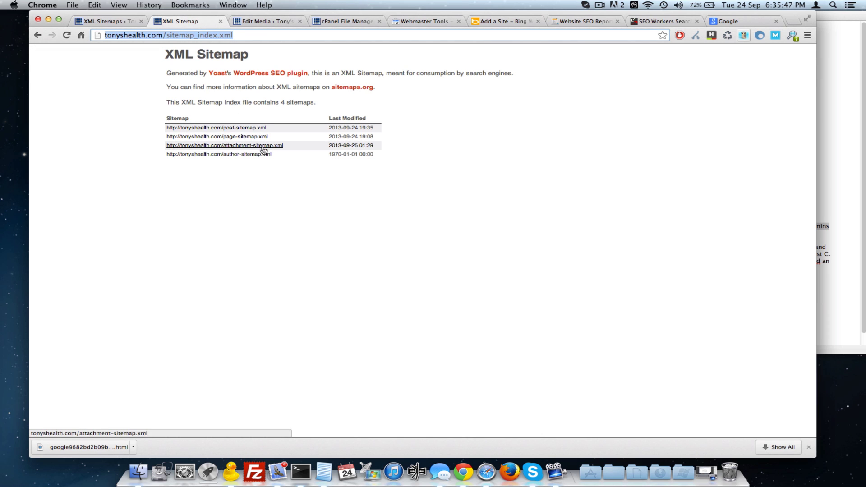
click(440, 20)
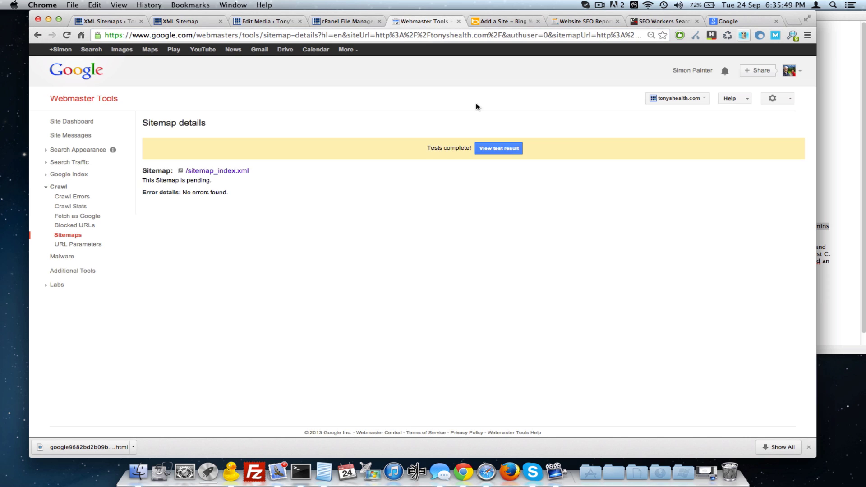
click(498, 152)
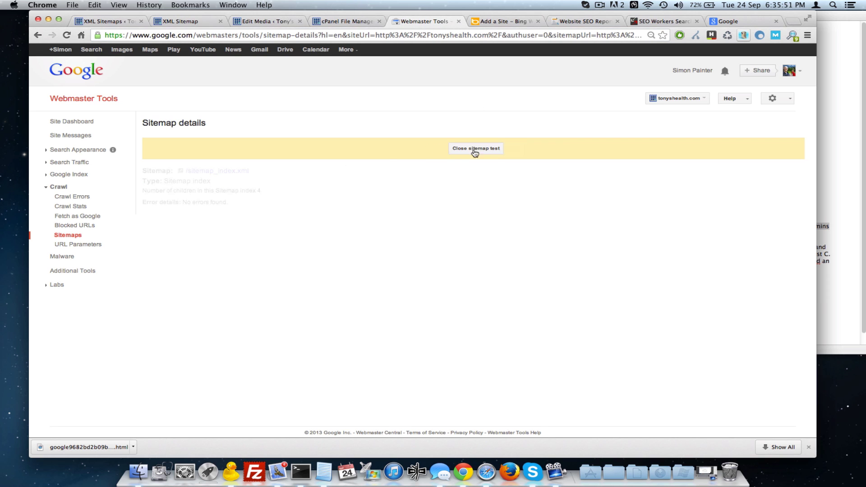
click(491, 145)
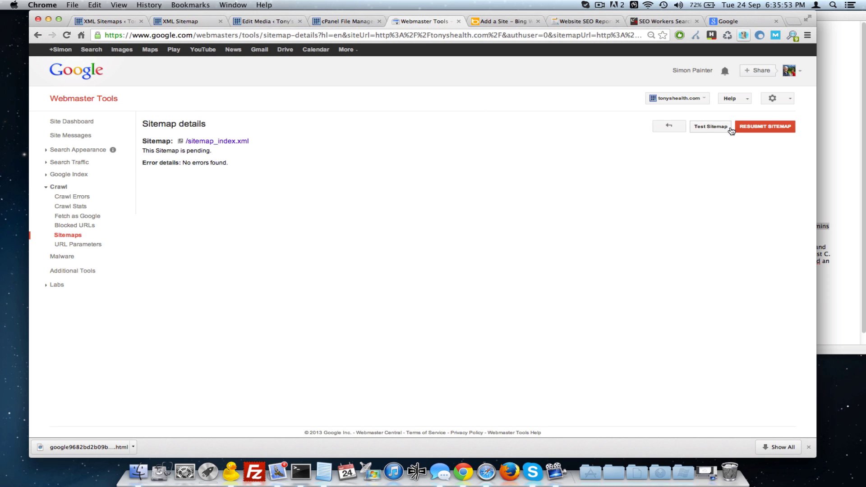
click(669, 126)
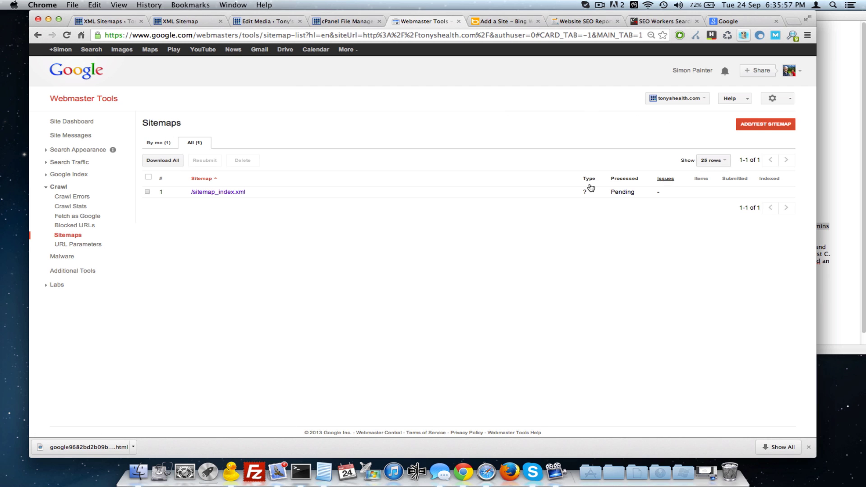
- Resubmit /sitemap_index.xml from its sitemap details and go back to the sitemap list
click(206, 193)
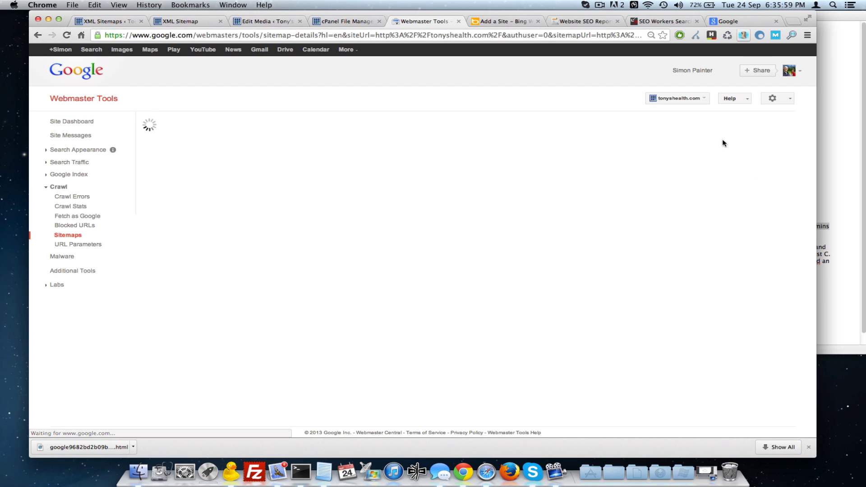
click(776, 129)
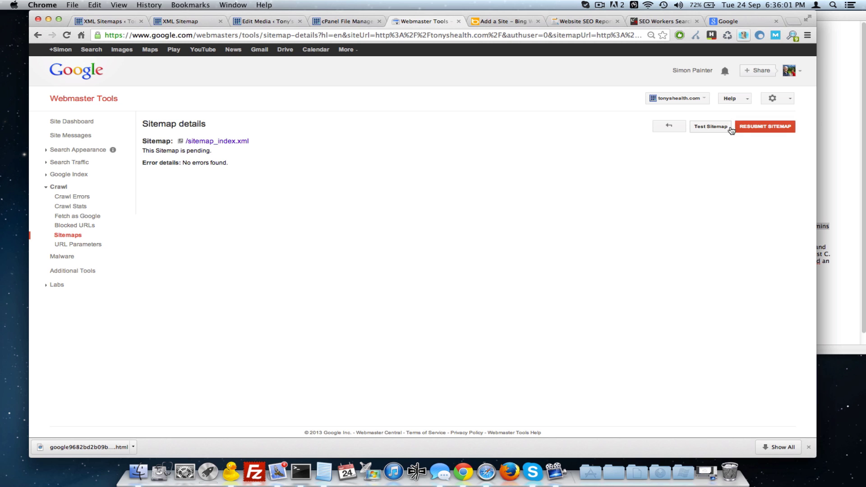
click(486, 148)
click(670, 125)
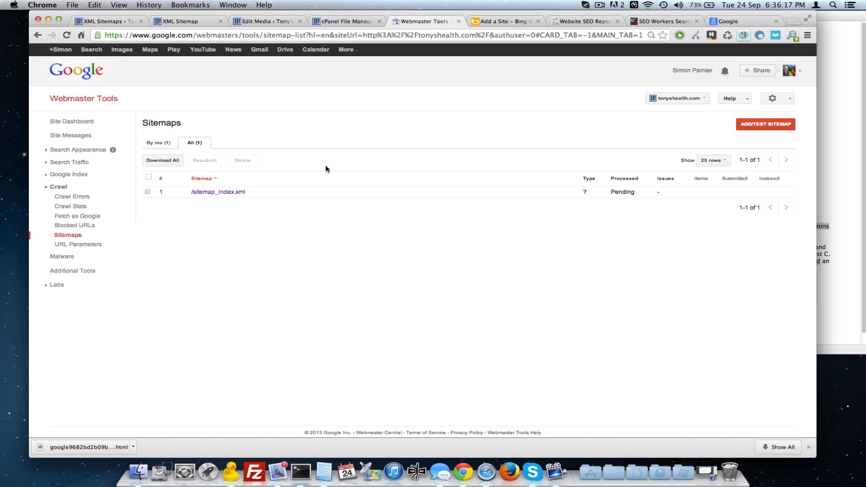
- Fetch the tonyshealth.com homepage as Google with the Web type and reload the page to update the fetch status
click(66, 217)
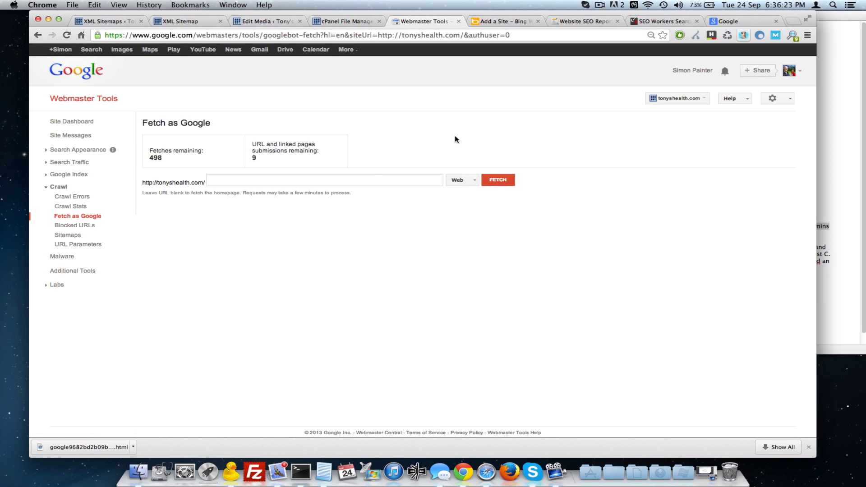
click(504, 181)
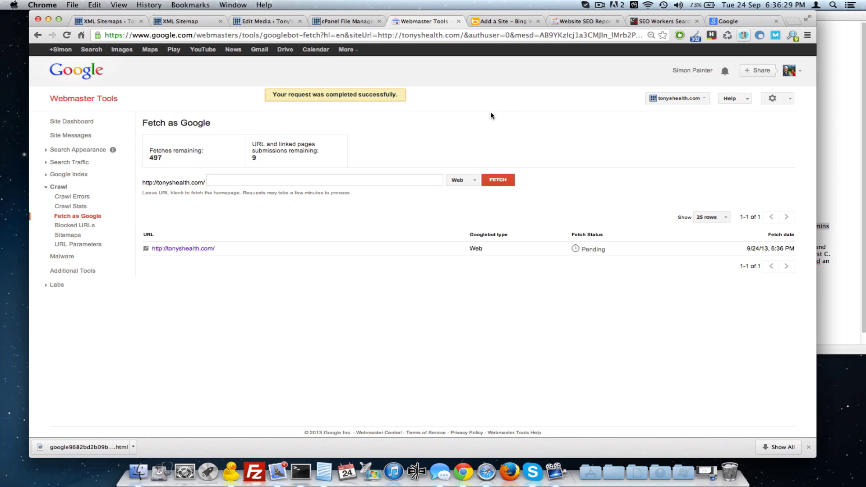
key(super+r)
key(super+r)
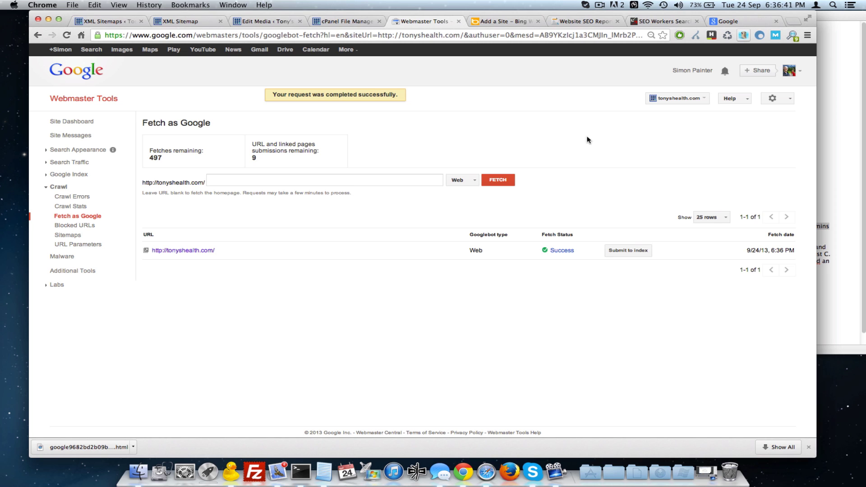
- Examine the homepage's fetch result, including the HTTP response line and the page source retrieved by Googlebot
click(563, 250)
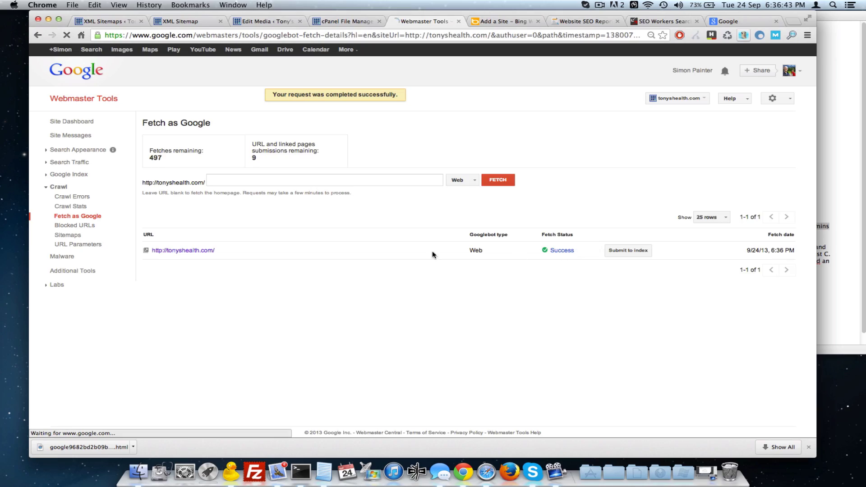
scroll(271, 195, down, 5)
scroll(272, 196, down, 15)
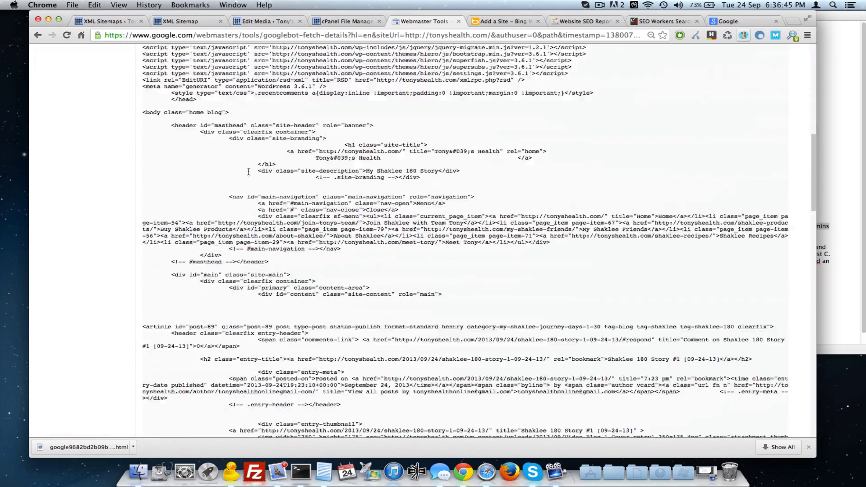
scroll(313, 176, up, 12)
scroll(313, 176, up, 10)
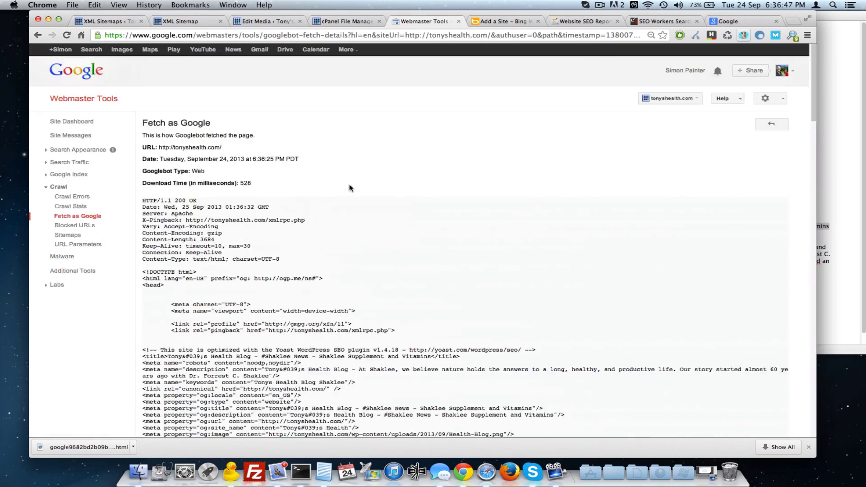
scroll(349, 187, down, 10)
scroll(354, 160, up, 10)
mouse_move(143, 200)
mouse_down()
mouse_move(207, 200)
mouse_move(148, 199)
mouse_up()
click(211, 204)
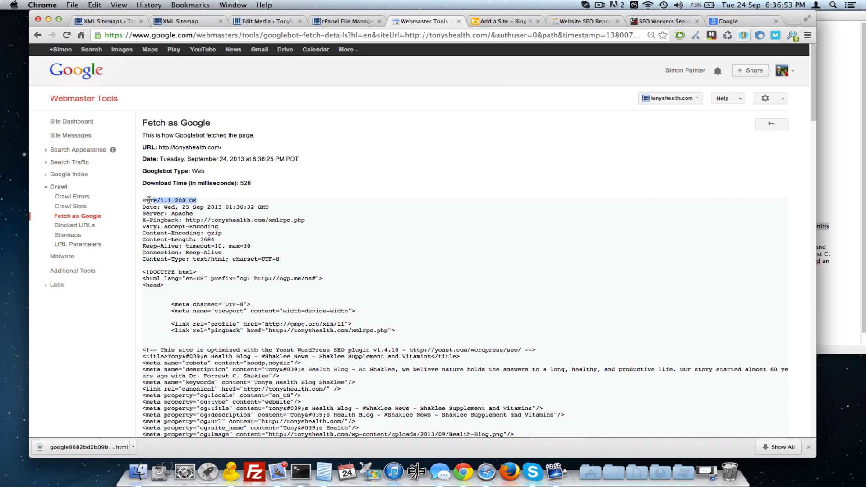
click(328, 191)
- Close the browser pages for the XML sitemap index and the WordPress media editor
click(326, 20)
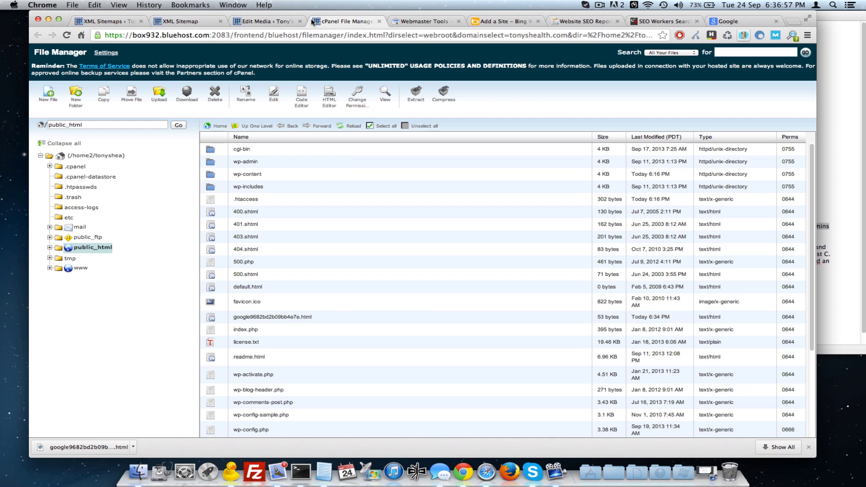
click(263, 20)
click(180, 20)
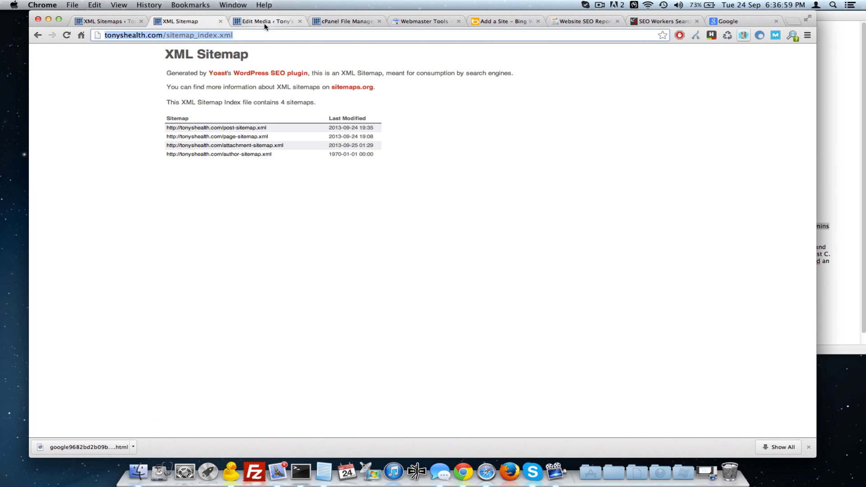
click(234, 24)
click(216, 23)
click(220, 22)
click(220, 21)
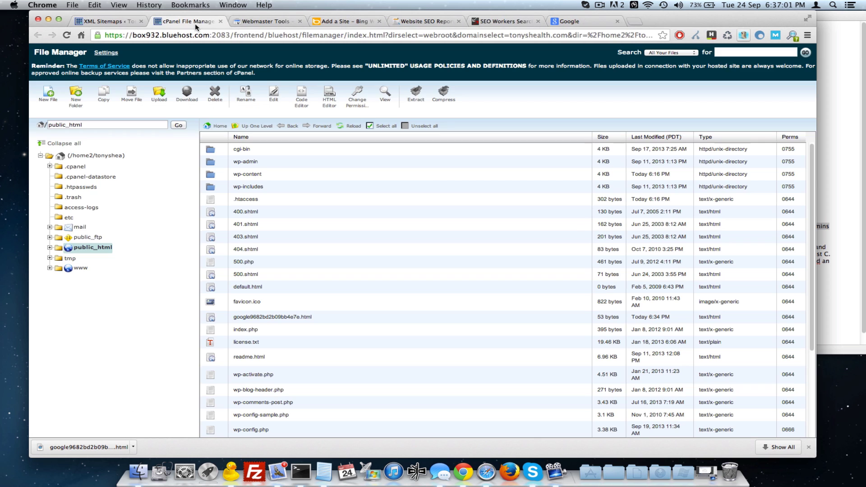
click(324, 21)
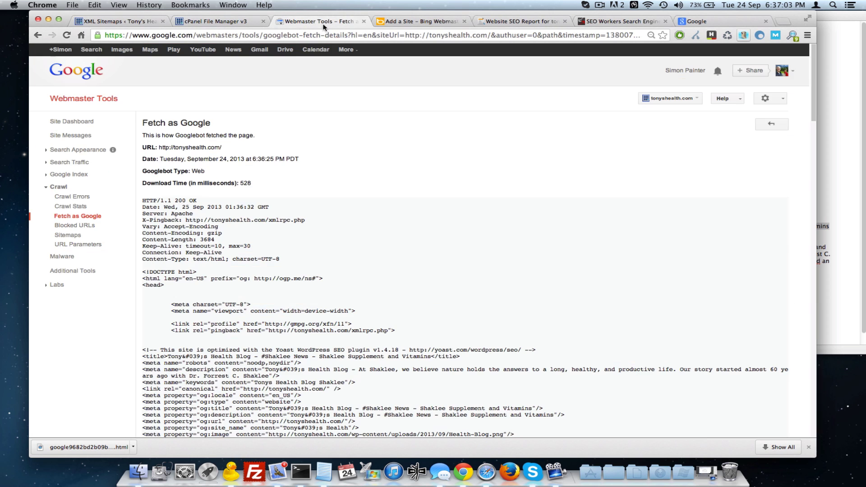
click(448, 21)
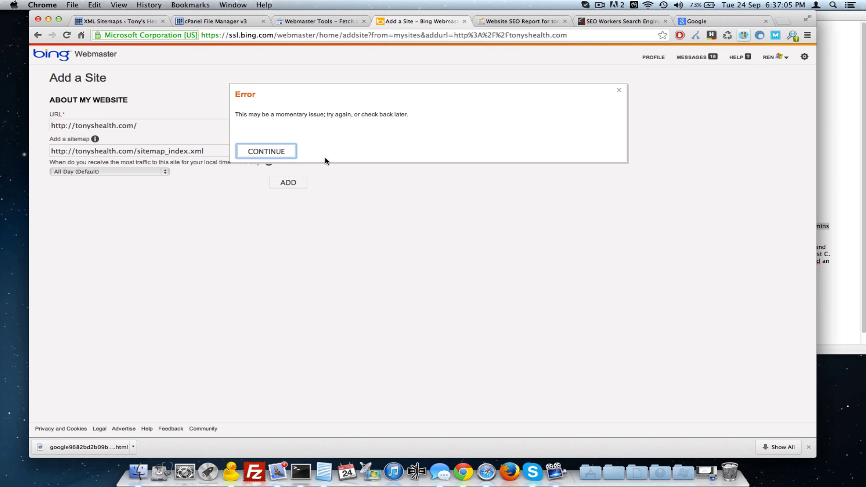
click(282, 152)
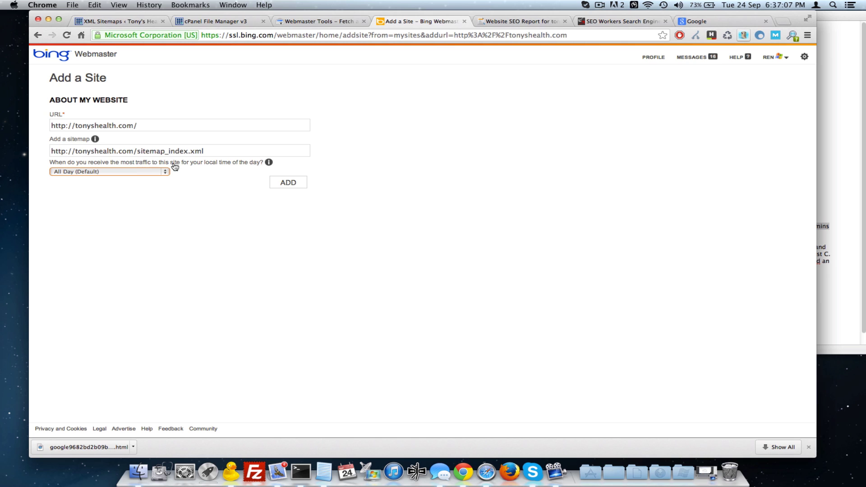
click(289, 182)
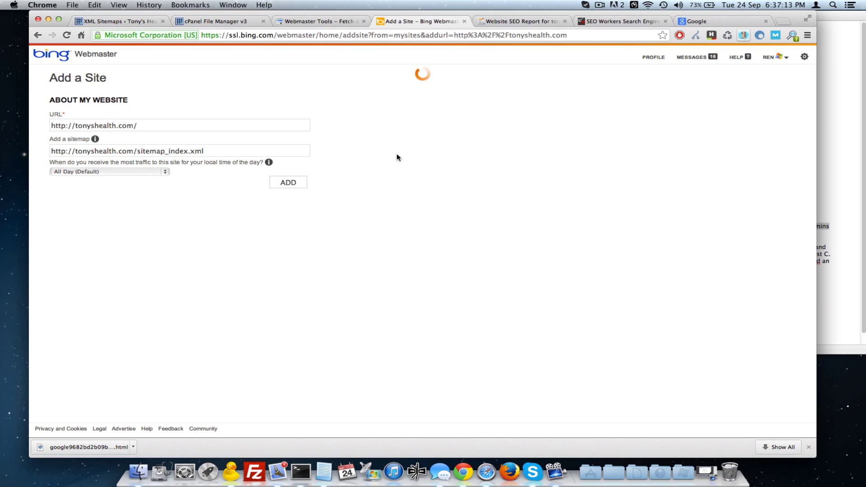
- Review the WordPress plugin list in the Notepad notes, focusing on All In One Schema.org Rich Snippets and WP Customer Reviews
click(133, 22)
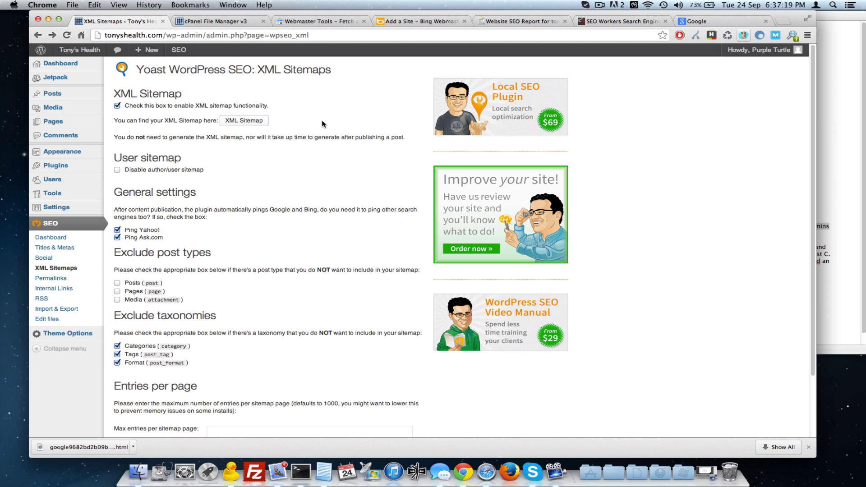
click(838, 110)
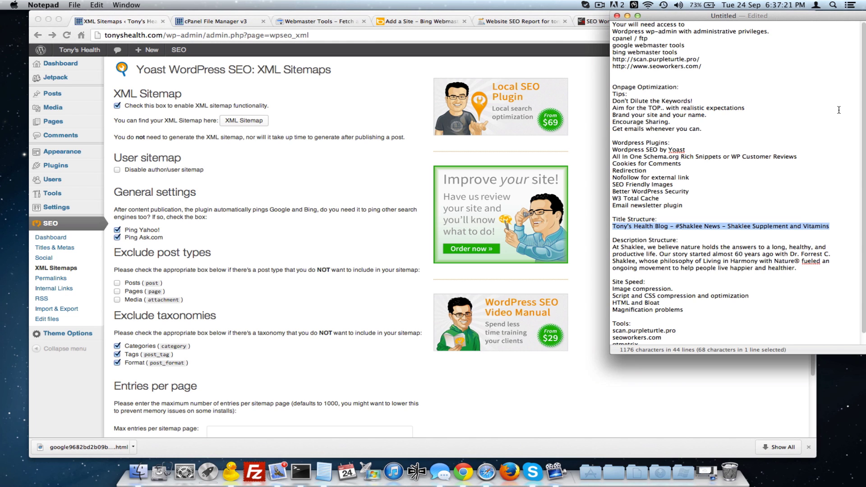
click(653, 155)
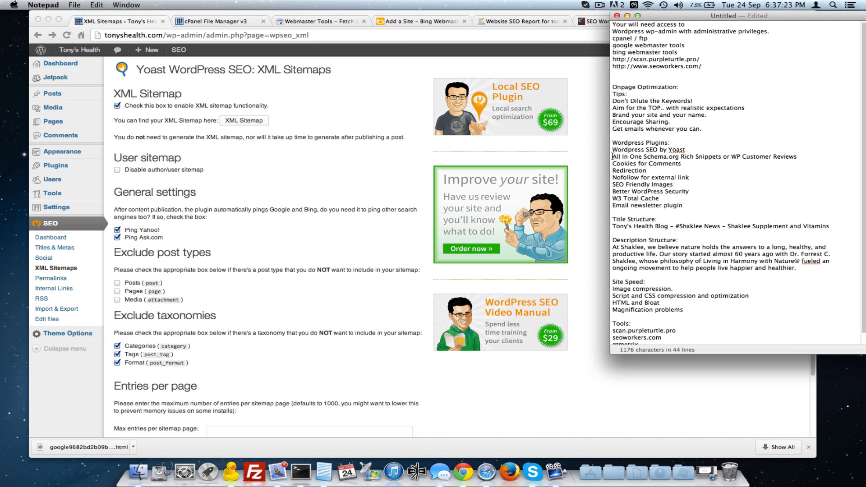
mouse_move(610, 156)
mouse_down()
mouse_move(648, 157)
mouse_move(618, 158)
mouse_up()
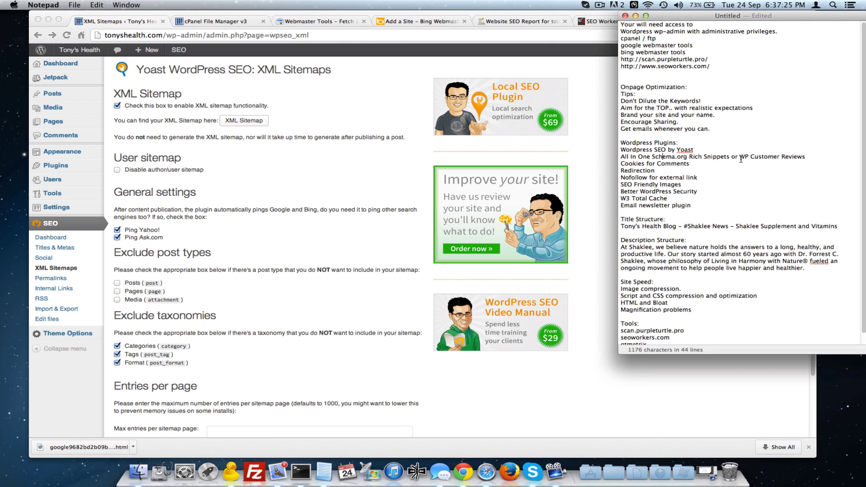
drag(739, 157, 808, 156)
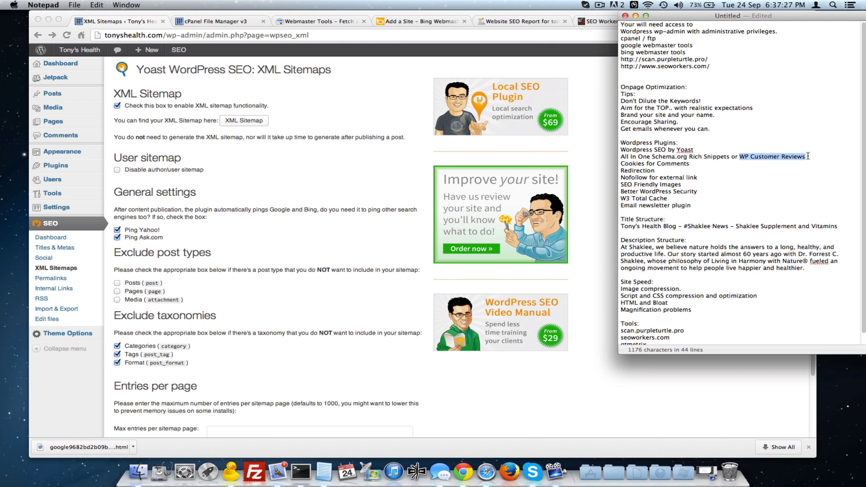
click(745, 139)
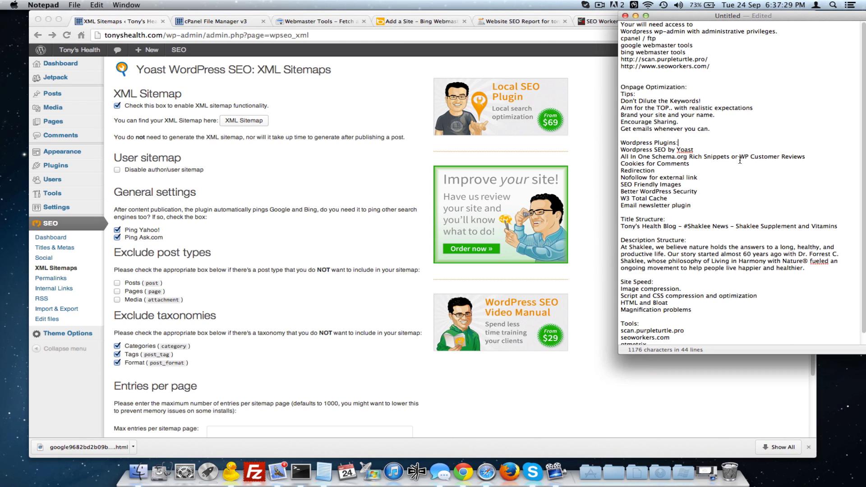
drag(740, 157, 807, 157)
click(761, 181)
drag(740, 157, 806, 157)
click(807, 170)
drag(623, 156, 807, 155)
click(732, 131)
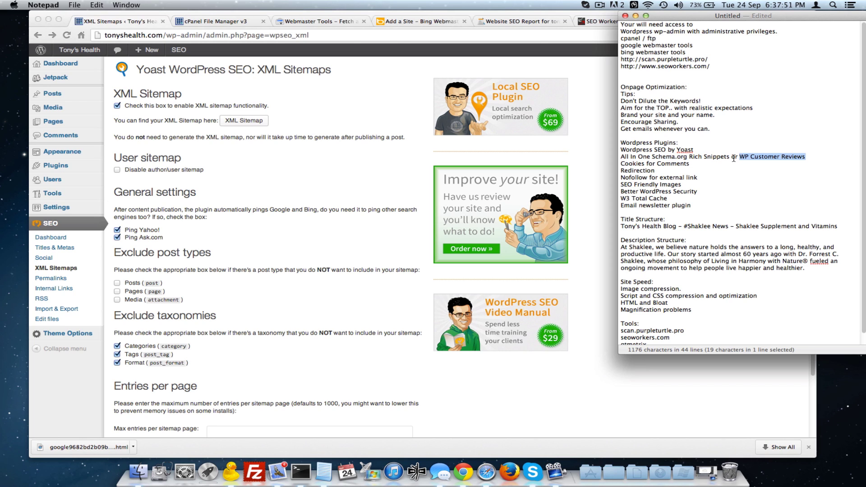
- Copy the name All In One Schema.org Rich Snippets from the notes and search for it in the WordPress plugin installer
mouse_move(730, 156)
mouse_down()
mouse_move(622, 156)
mouse_move(736, 158)
mouse_move(729, 157)
mouse_up()
click(632, 155)
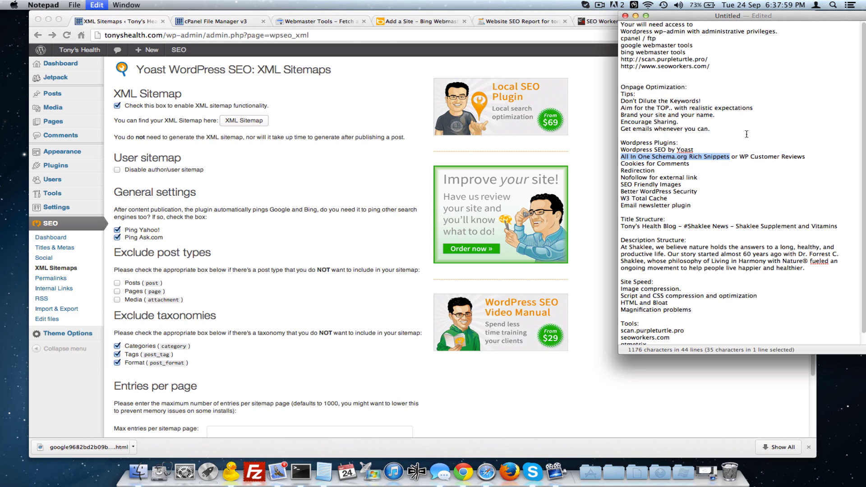
click(318, 155)
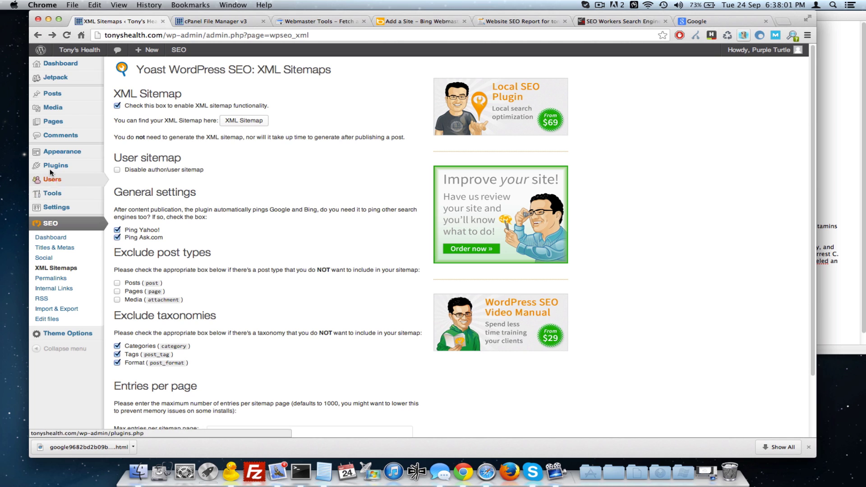
click(135, 176)
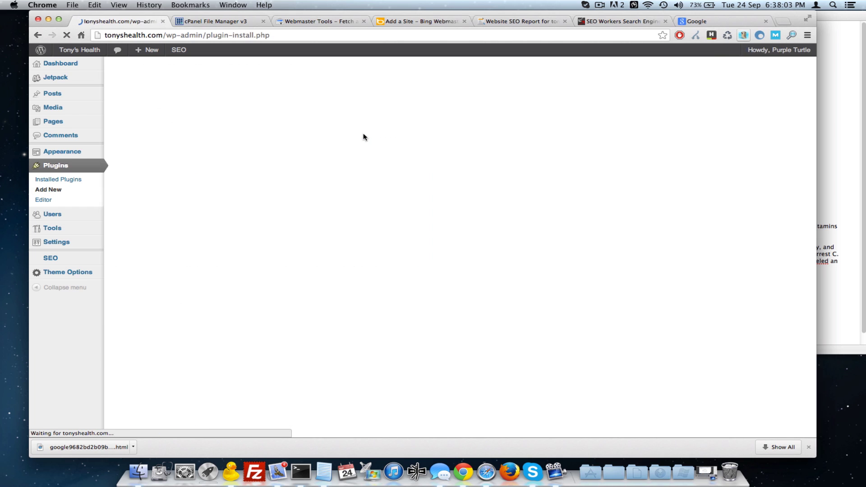
click(181, 138)
text(All In One Schema.org Rich Snippets)
click(247, 138)
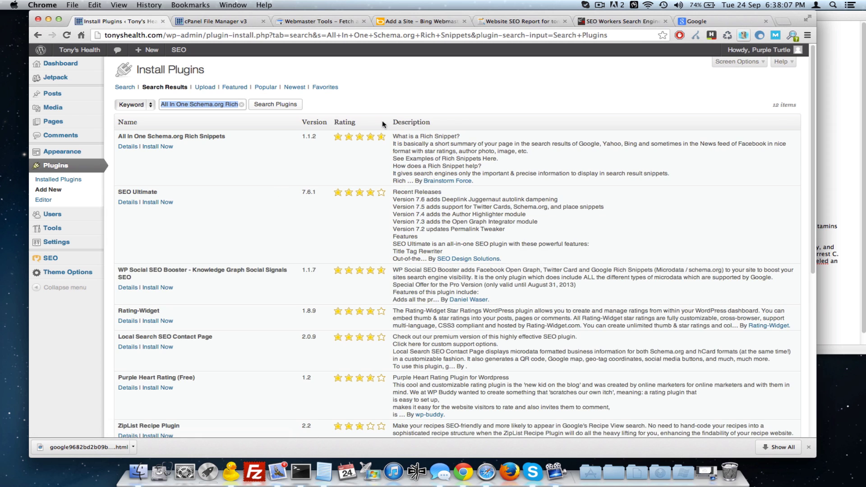
- Install the All In One Schema.org Rich Snippets plugin from the search results
click(830, 131)
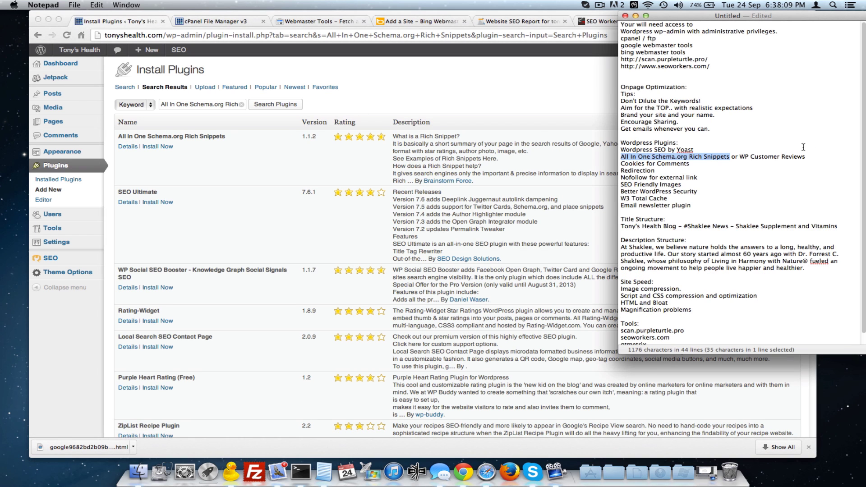
drag(740, 157, 805, 157)
click(526, 93)
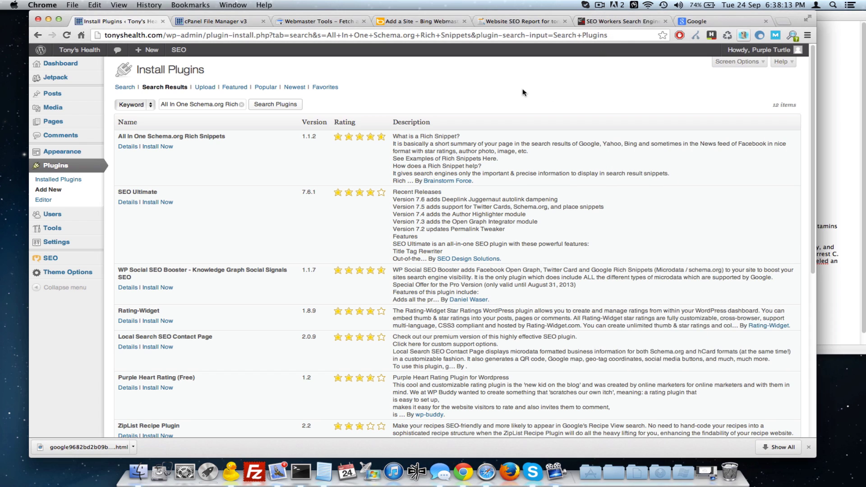
click(162, 148)
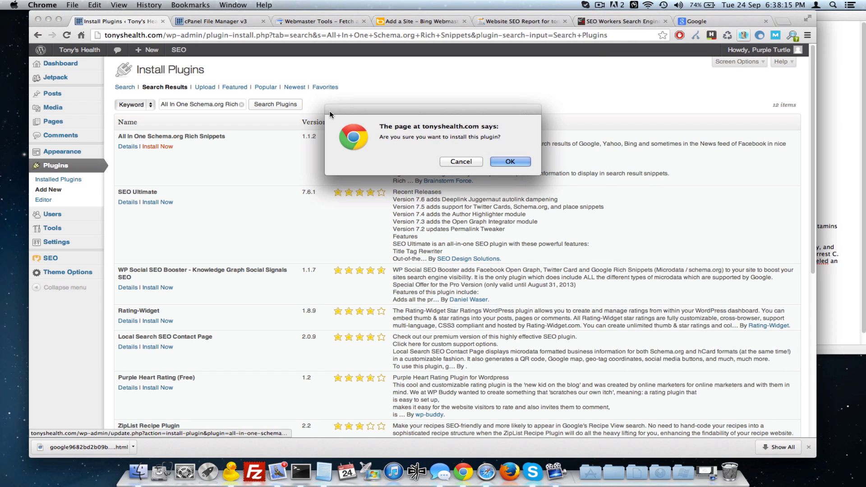
click(511, 162)
- Activate the newly installed All In One Schema.org Rich Snippets plugin
click(838, 132)
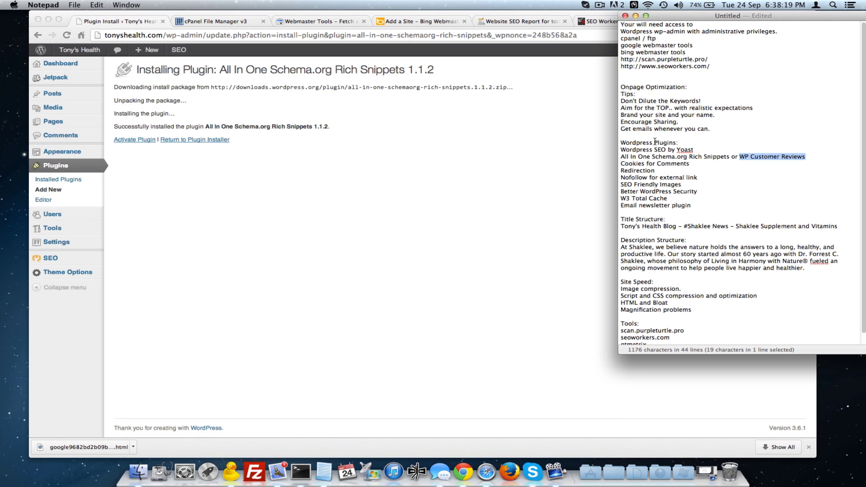
click(231, 127)
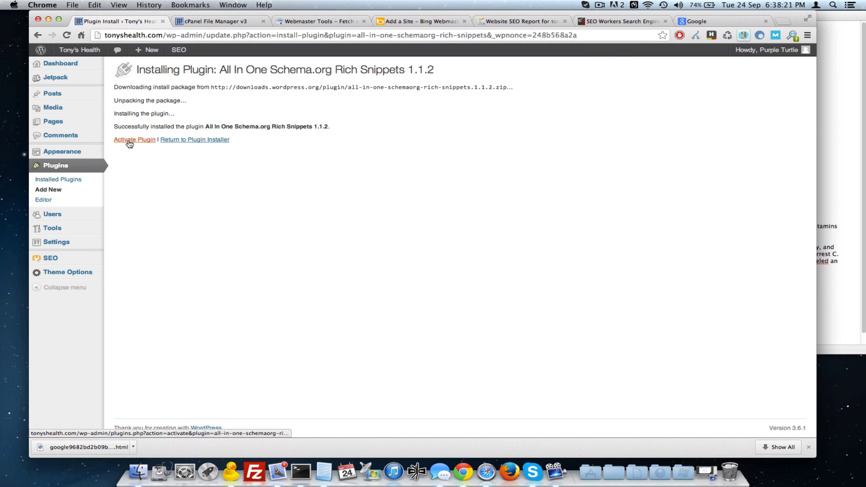
click(132, 140)
click(835, 135)
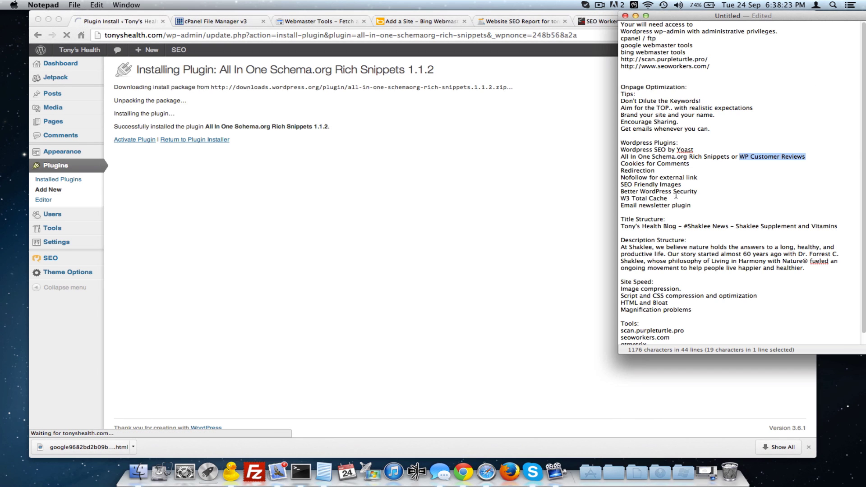
click(302, 138)
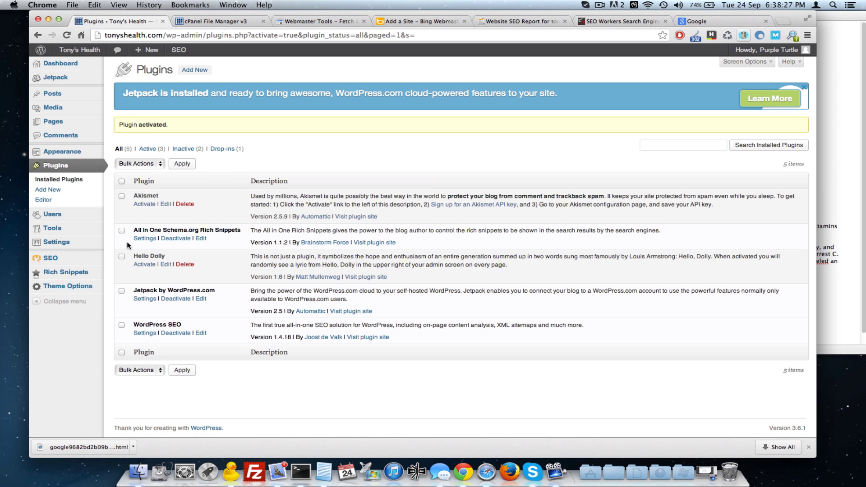
- Look over the Rich Snippets plugin's settings, including the strings configured for Item Review
click(144, 239)
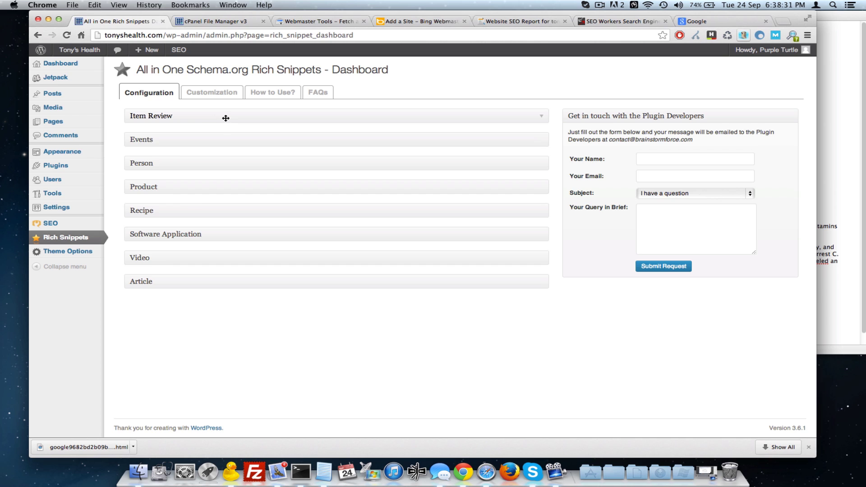
click(225, 117)
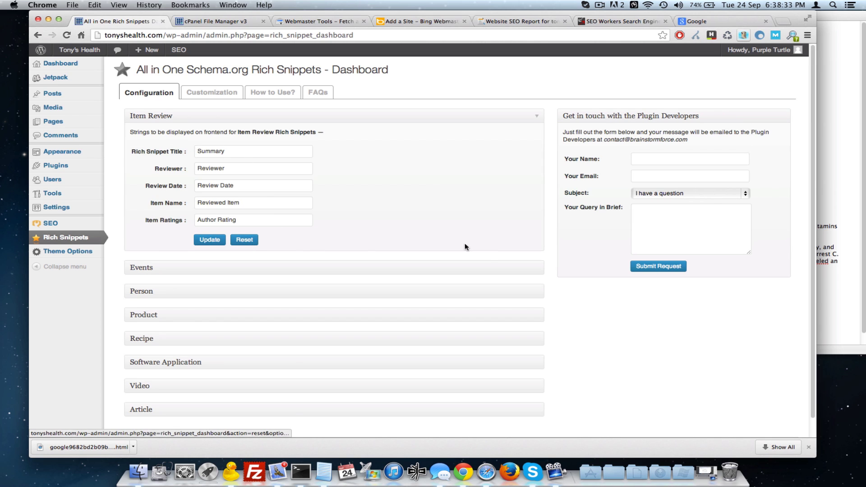
click(67, 238)
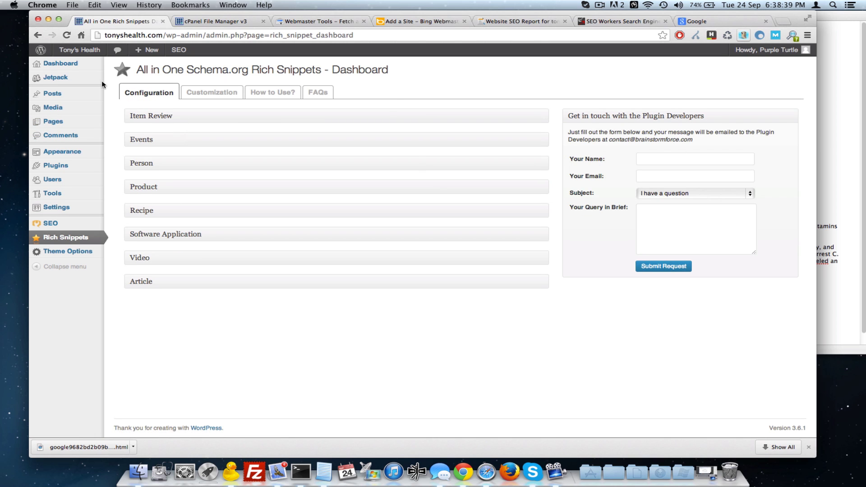
- Copy the name Cookies for Comments from the Notepad notes and search for it in the WordPress plugin installer
mouse_move(64, 167)
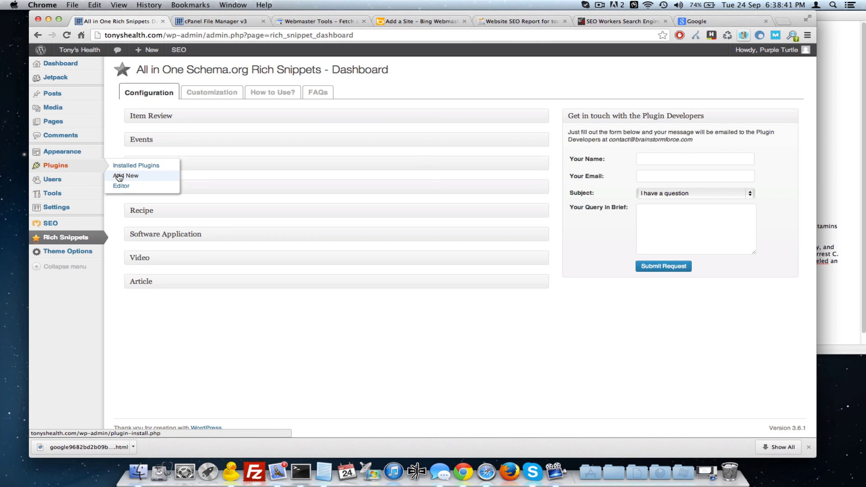
click(120, 177)
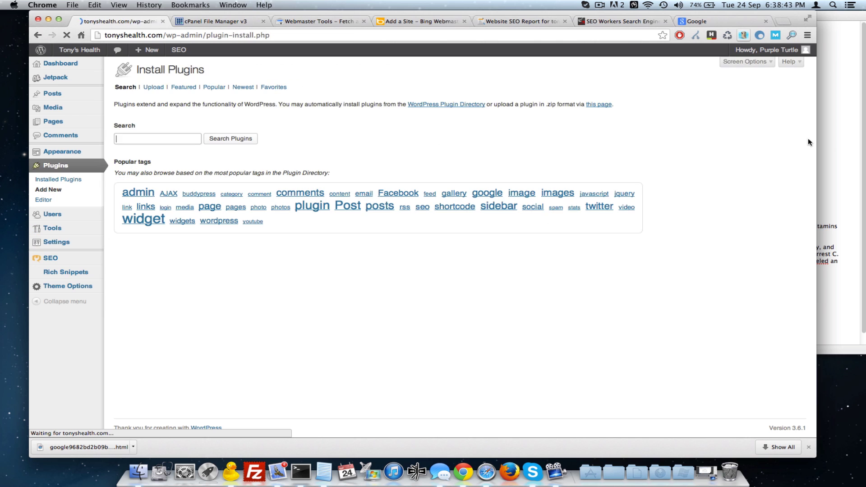
click(826, 134)
click(651, 156)
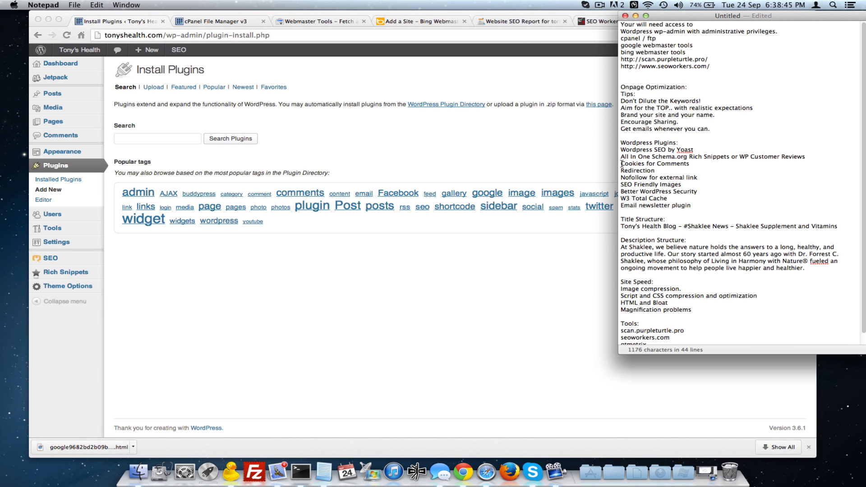
drag(622, 163, 689, 164)
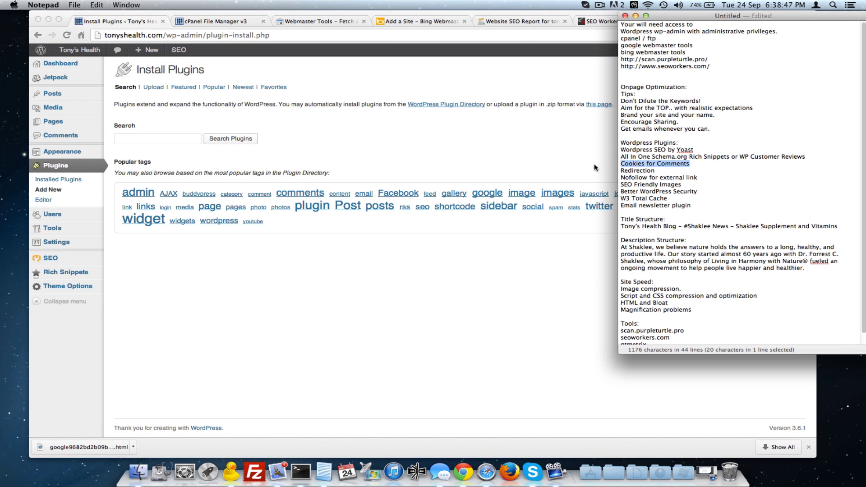
key(super+c)
click(165, 145)
key(super+v)
click(241, 143)
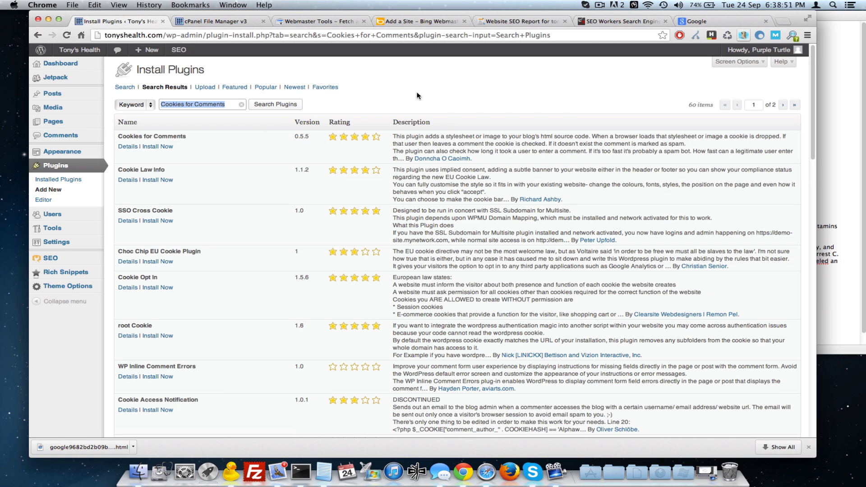
- Install the Cookies for Comments plugin from the search results
drag(117, 136, 197, 136)
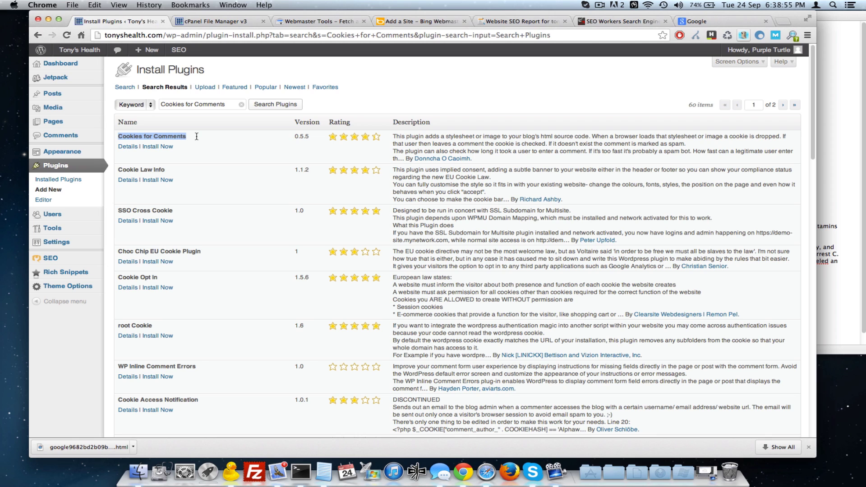
click(124, 133)
drag(118, 137, 139, 138)
click(209, 139)
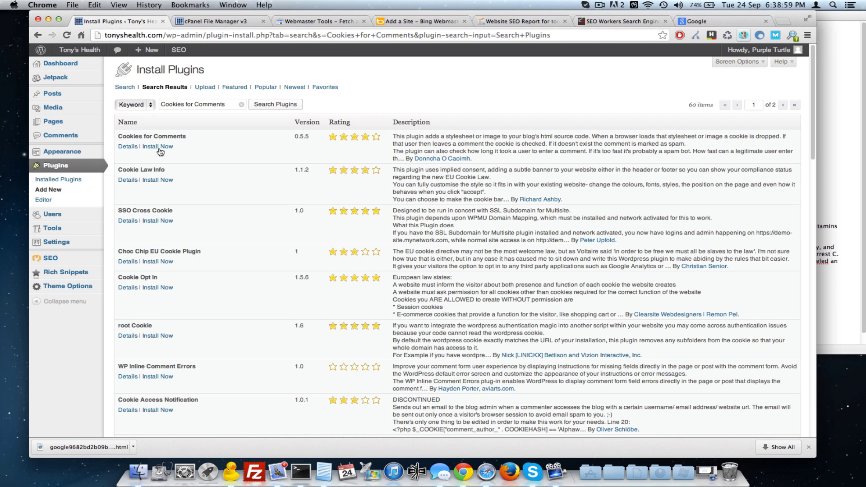
drag(119, 137, 209, 139)
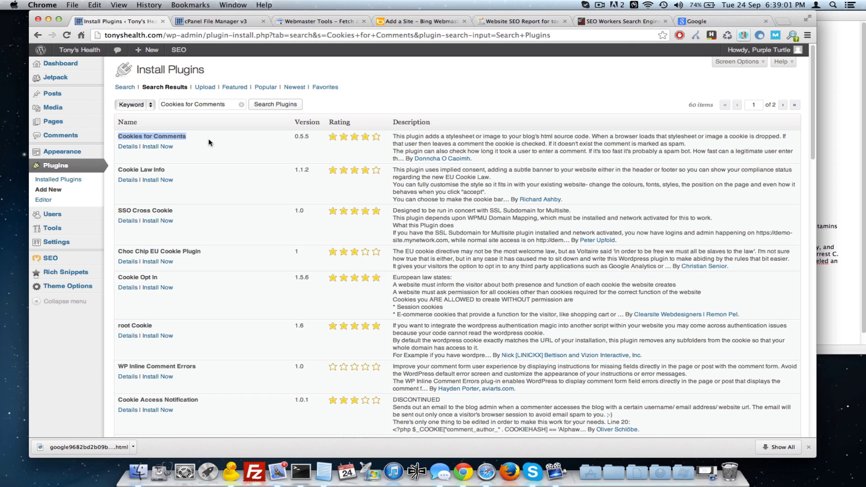
click(158, 134)
click(156, 147)
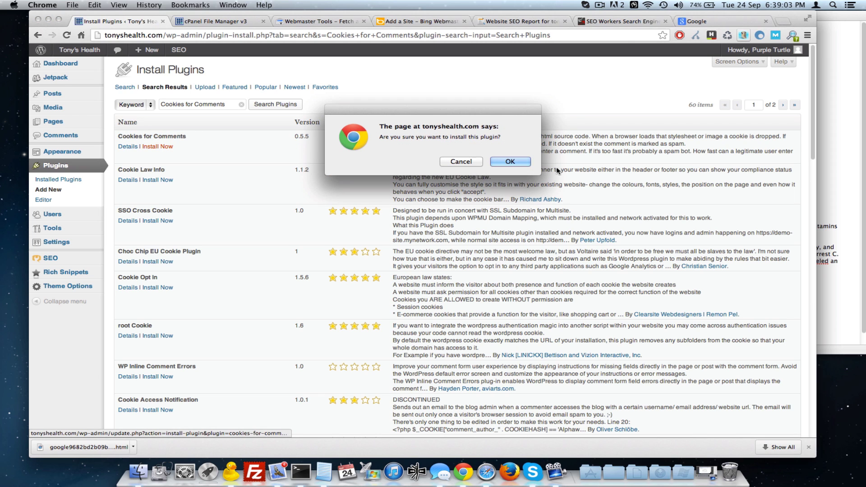
click(508, 161)
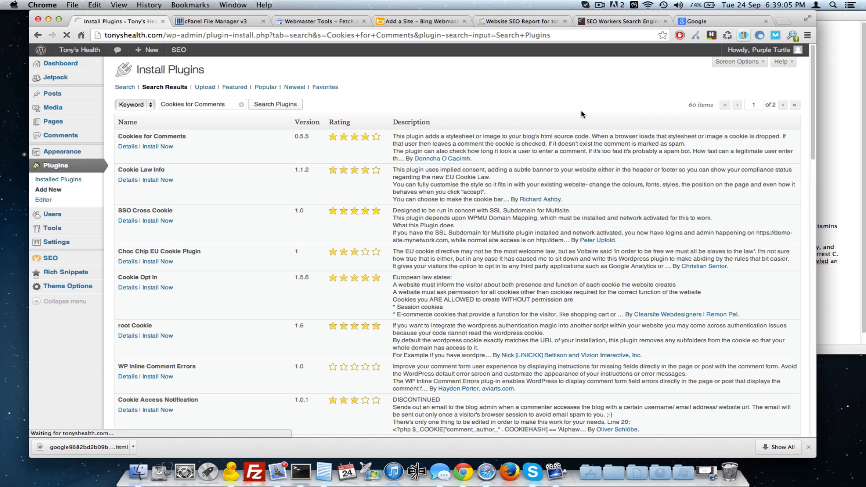
- Activate the newly installed Cookies for Comments plugin
click(145, 140)
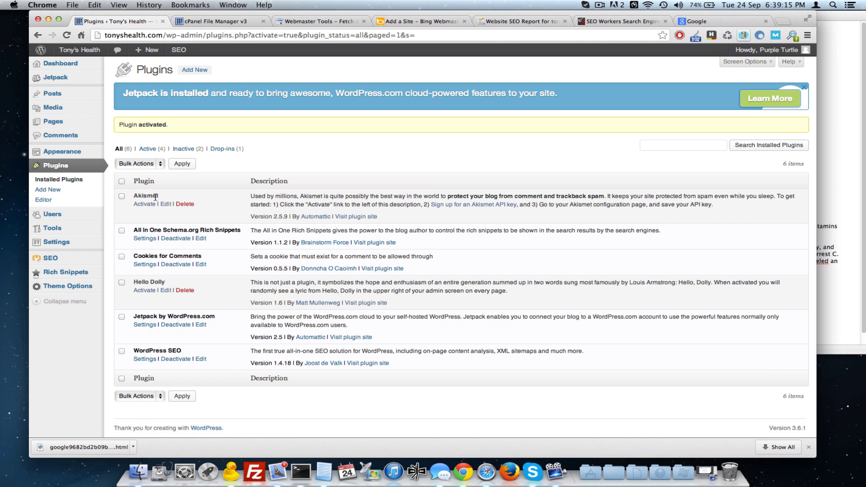
click(146, 204)
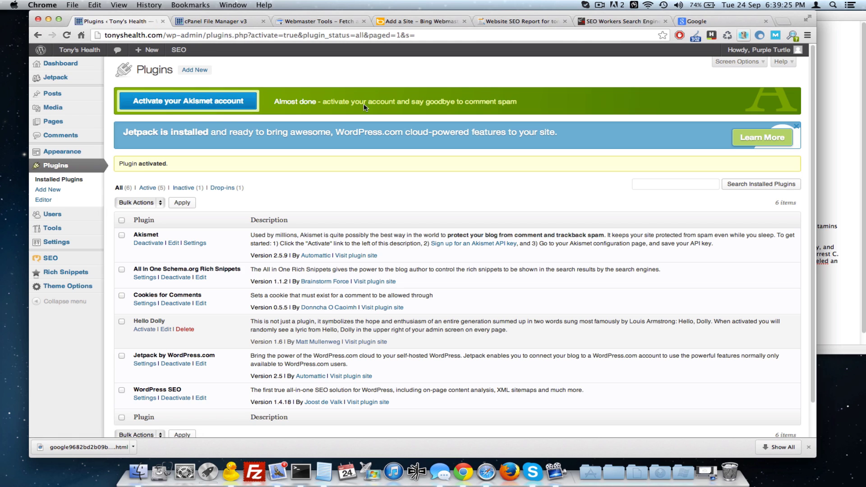
click(191, 104)
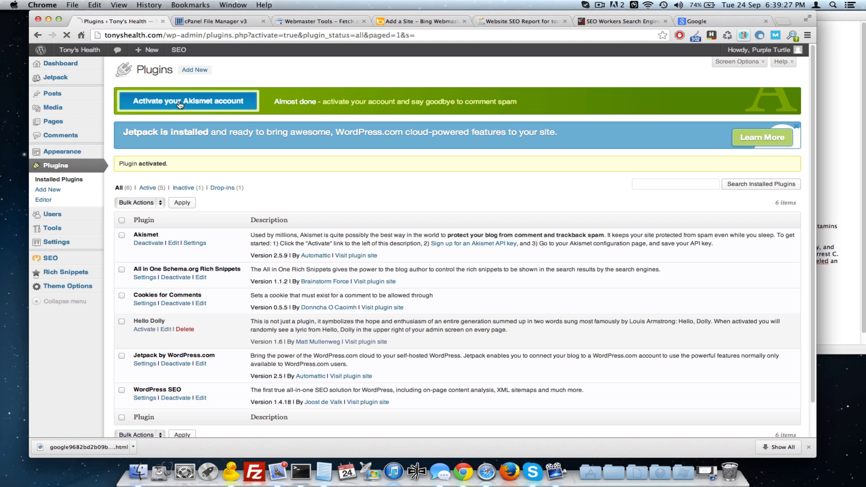
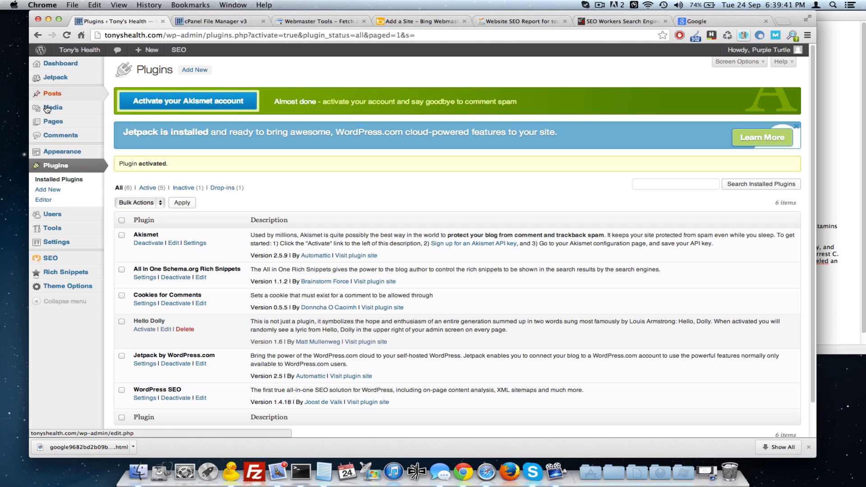
click(147, 251)
- Copy the name Redirection from the Notepad notes and search for it in the WordPress plugin installer
click(830, 127)
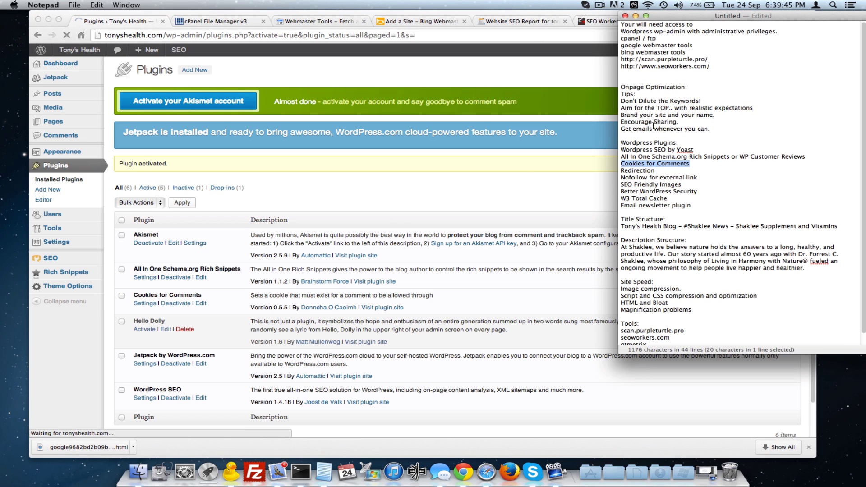
click(641, 176)
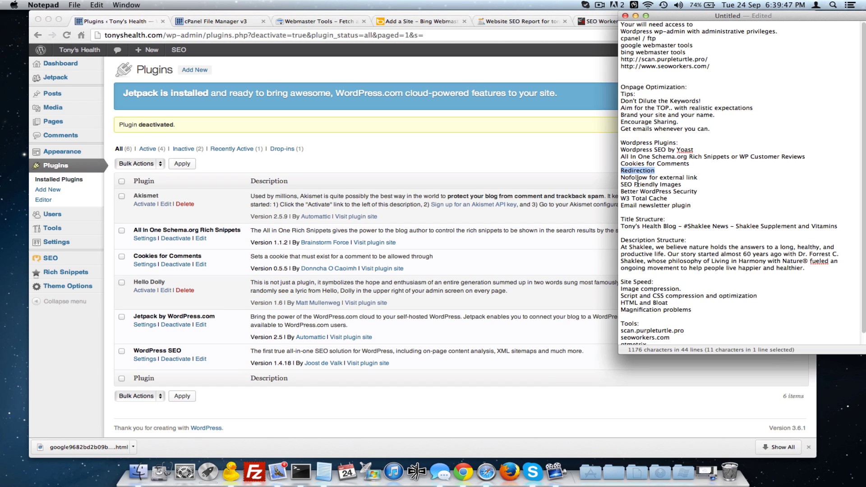
double_click(628, 170)
key(super+c)
click(459, 156)
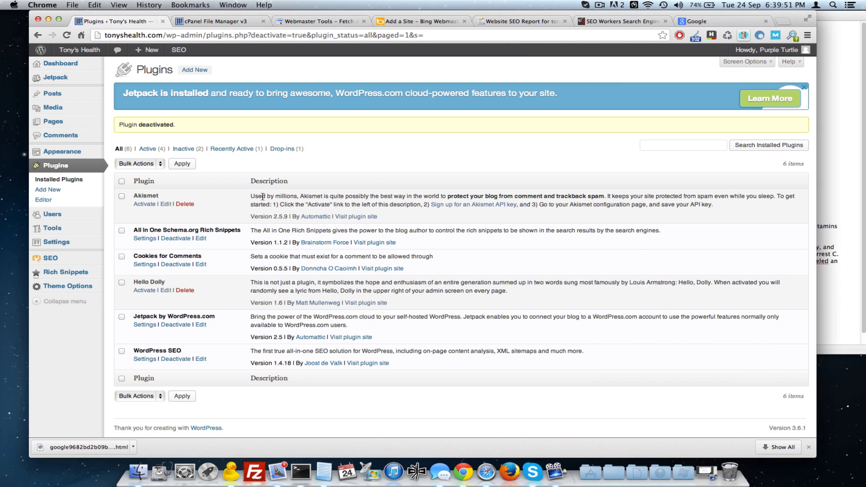
mouse_move(48, 259)
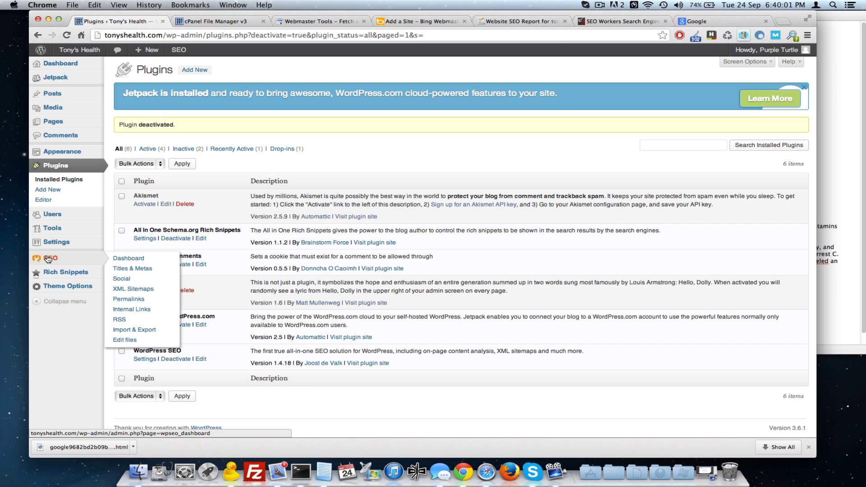
click(48, 189)
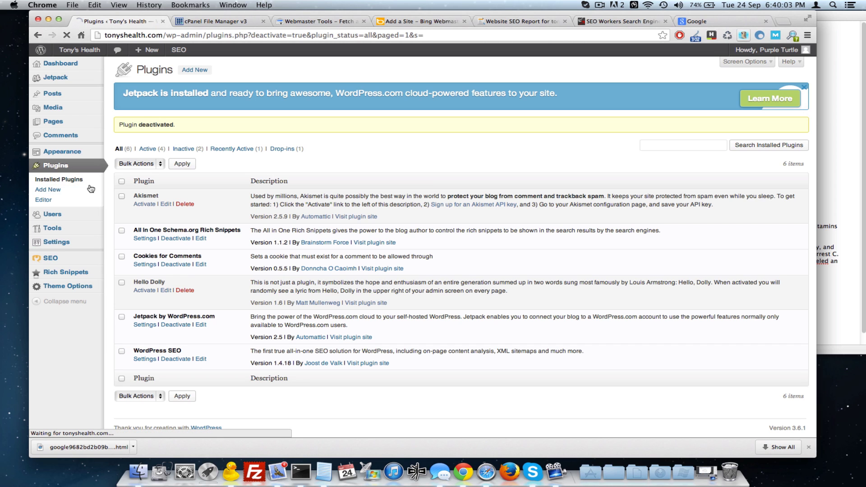
key(super+v)
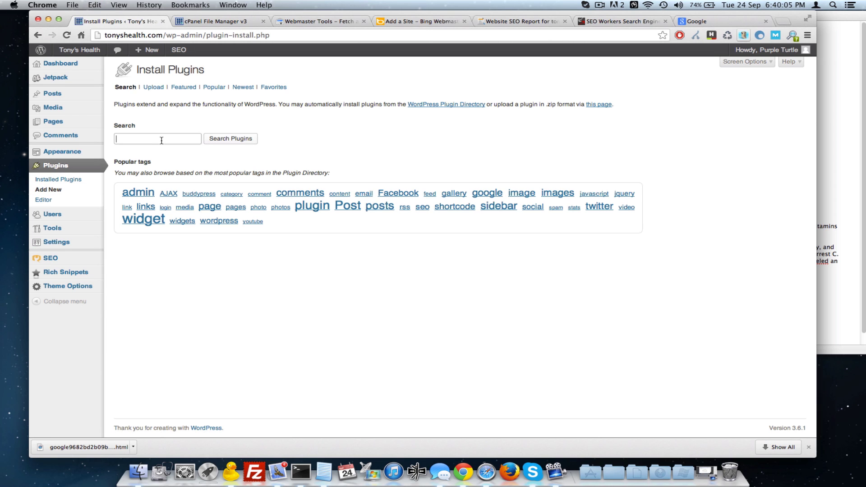
click(221, 140)
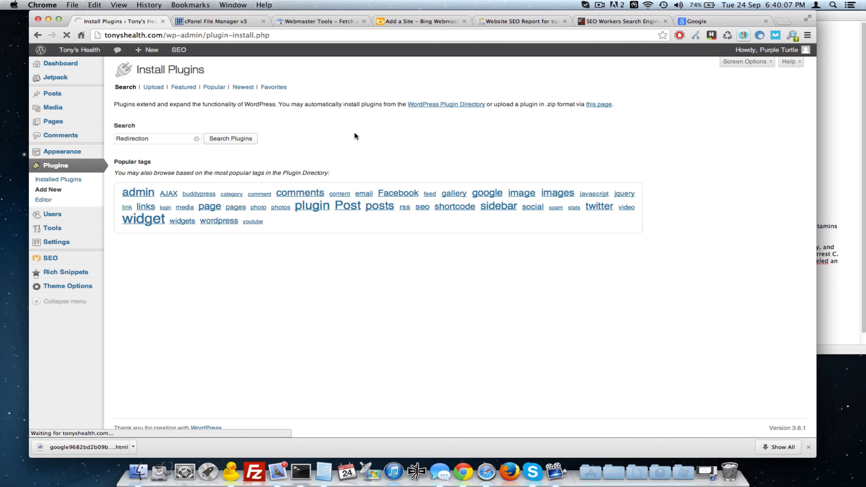
- Install the Redirection plugin from the search results and activate it
click(158, 147)
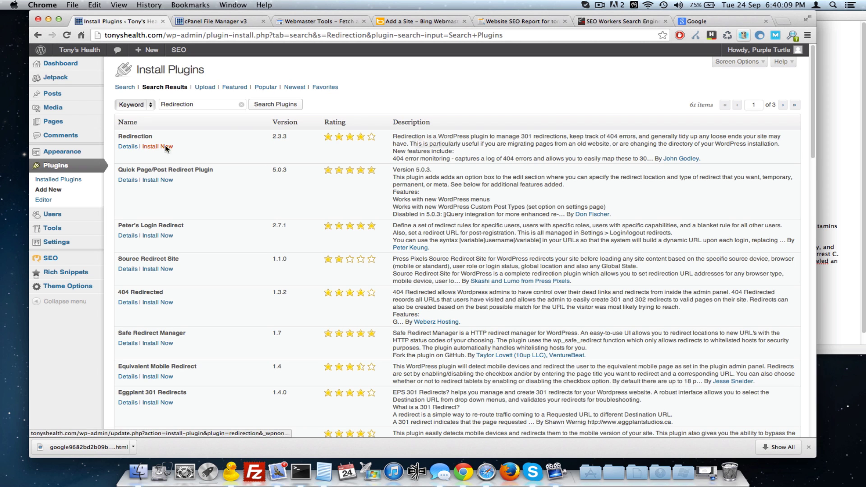
click(510, 162)
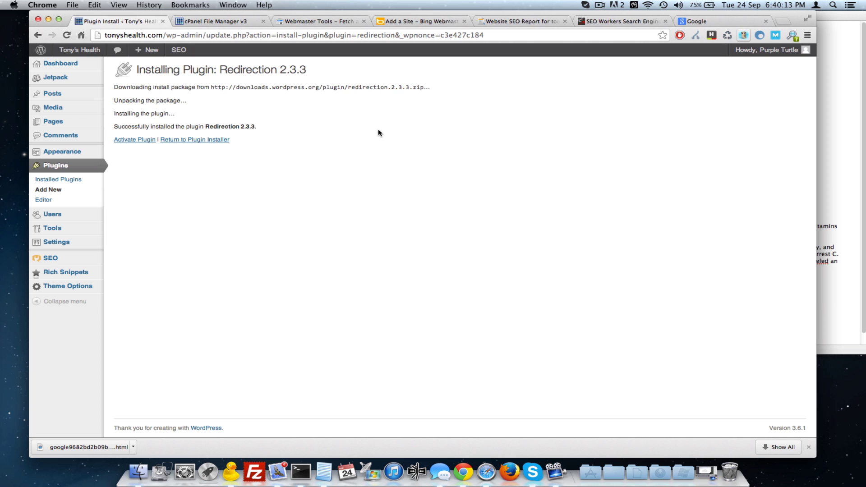
click(170, 141)
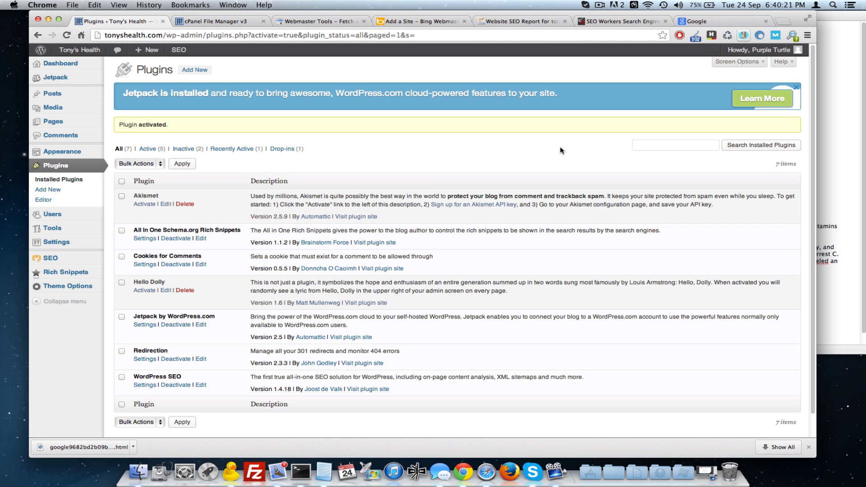
- Search for clickban in a new browser tab and open the ClickBank website from the results
click(323, 471)
click(491, 128)
key(super+t)
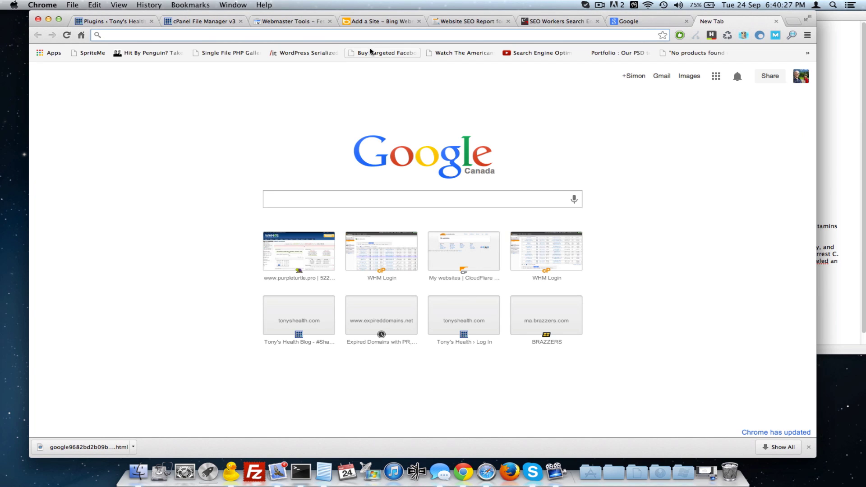
click(278, 194)
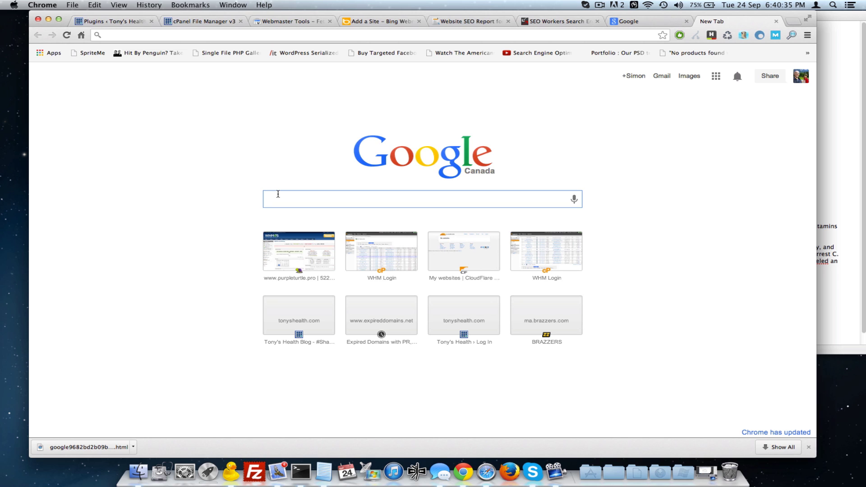
text(clickban)
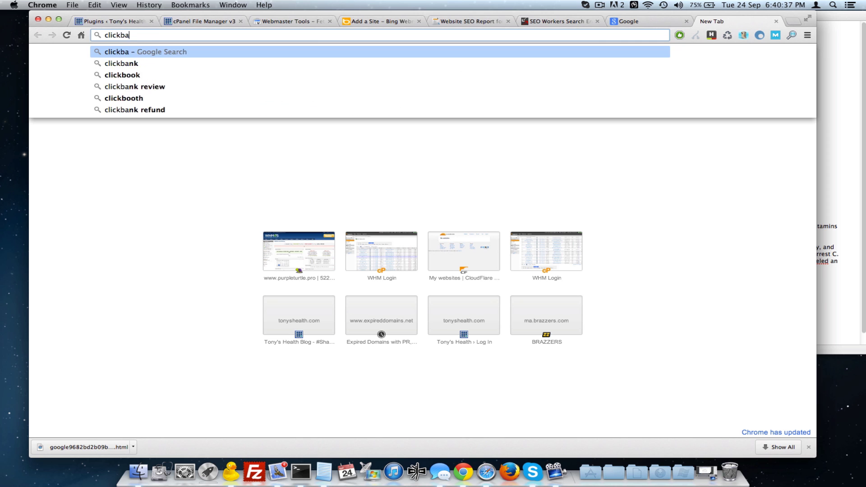
key(Return)
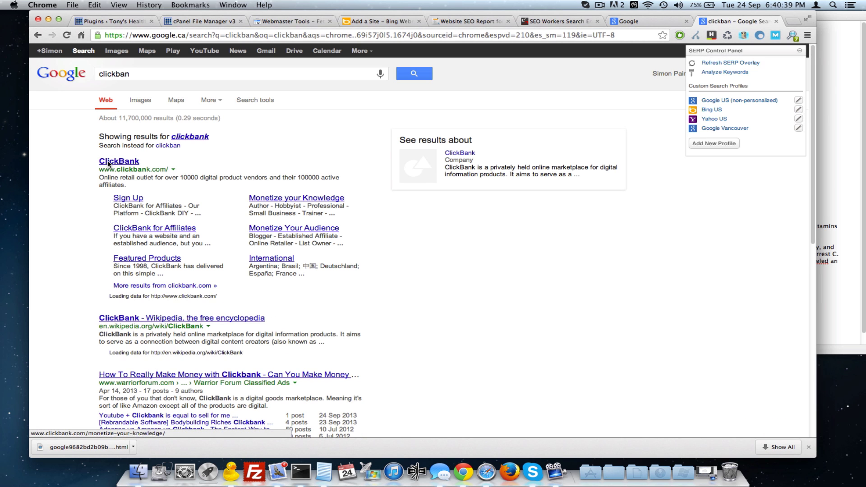
click(262, 164)
- Copy the ClickBank site address and paste it into a new Notepad document
key(super+l)
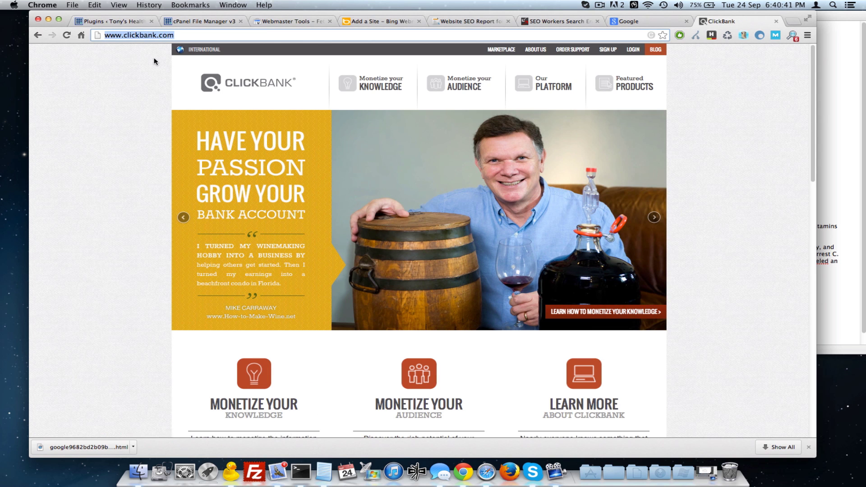
key(super+c)
click(107, 88)
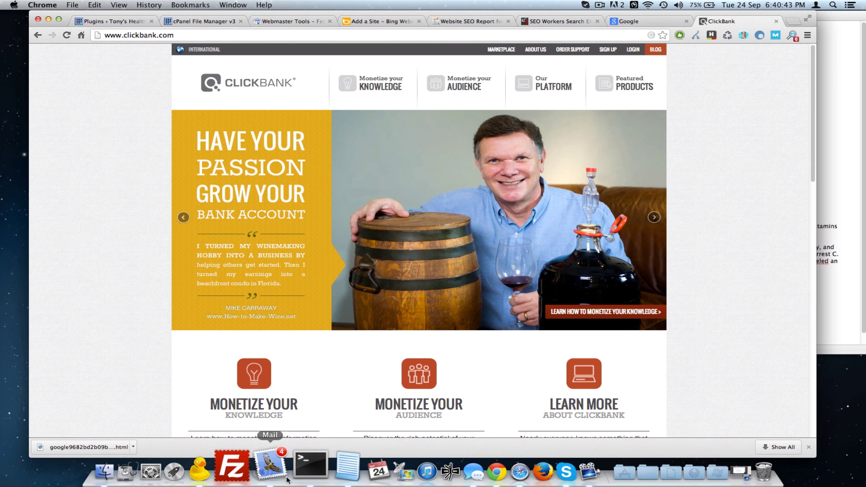
click(283, 464)
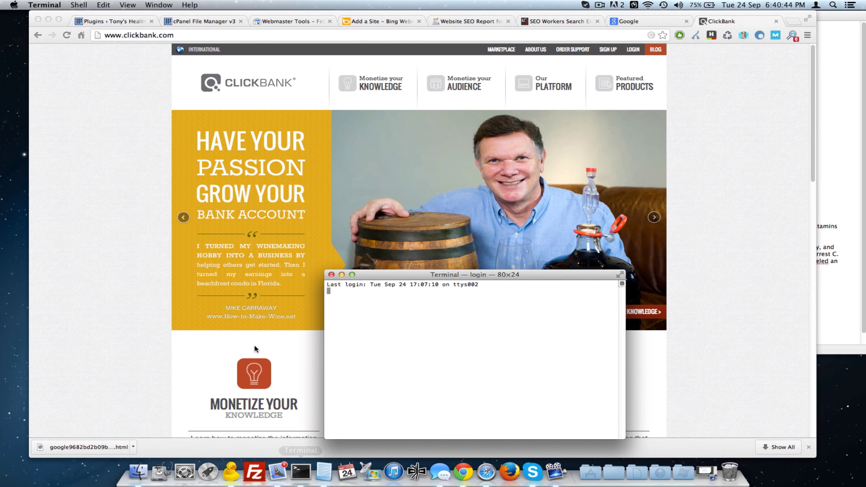
click(332, 274)
click(324, 471)
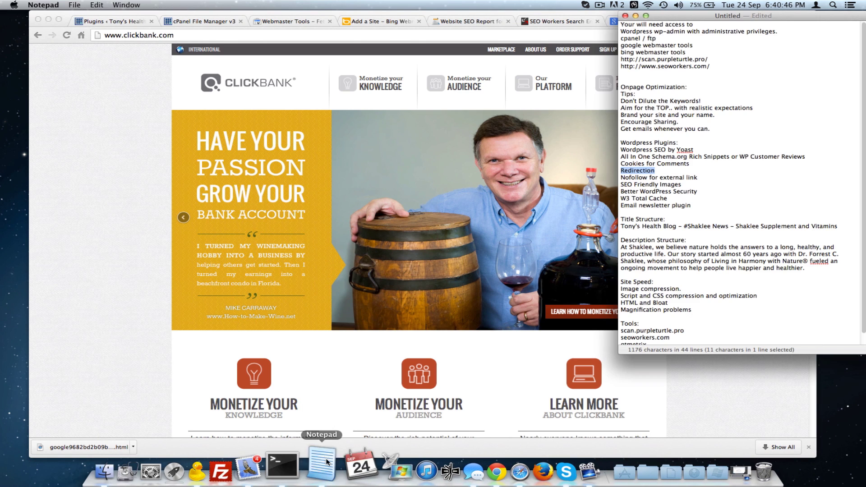
click(78, 4)
click(82, 15)
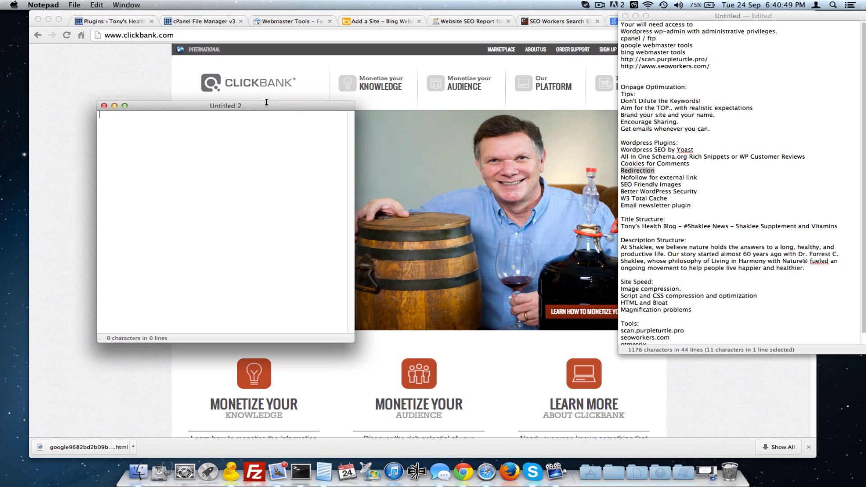
drag(267, 101, 441, 68)
key(super+v)
- Extend the pasted ClickBank address with bfhjdsfjdsm and write mysite.com/offer two lines below it
text(bfhjdsfjdsm)
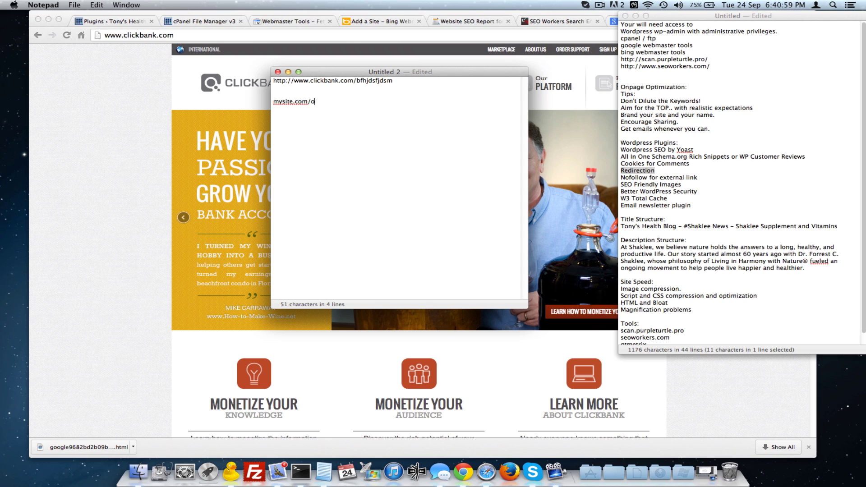
text(ffer)
drag(335, 103, 261, 100)
drag(399, 81, 263, 76)
click(334, 106)
drag(334, 106, 264, 100)
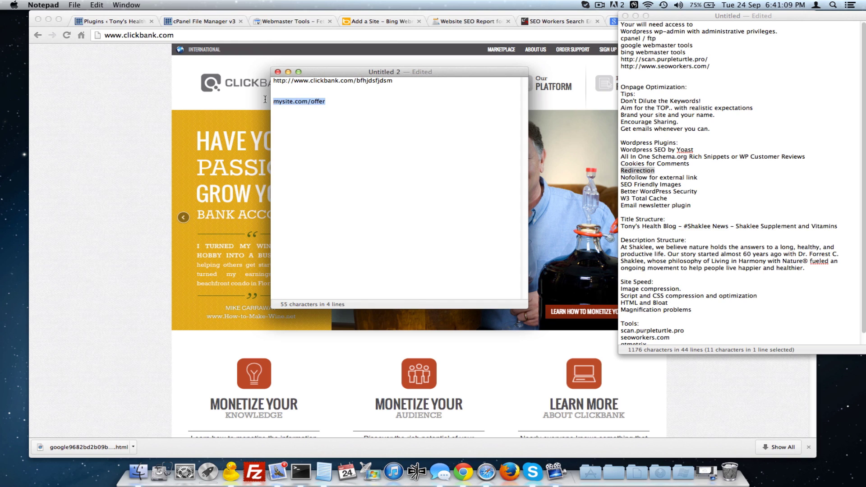
click(302, 102)
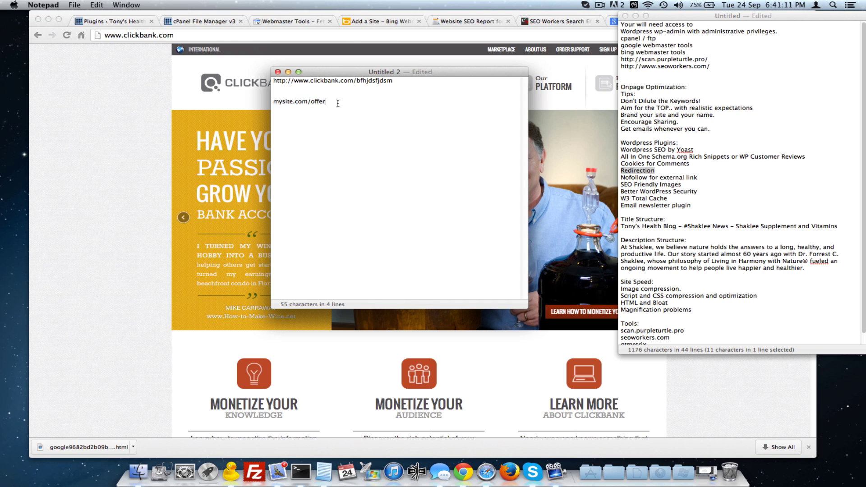
key(shift+Left)
drag(310, 81, 271, 82)
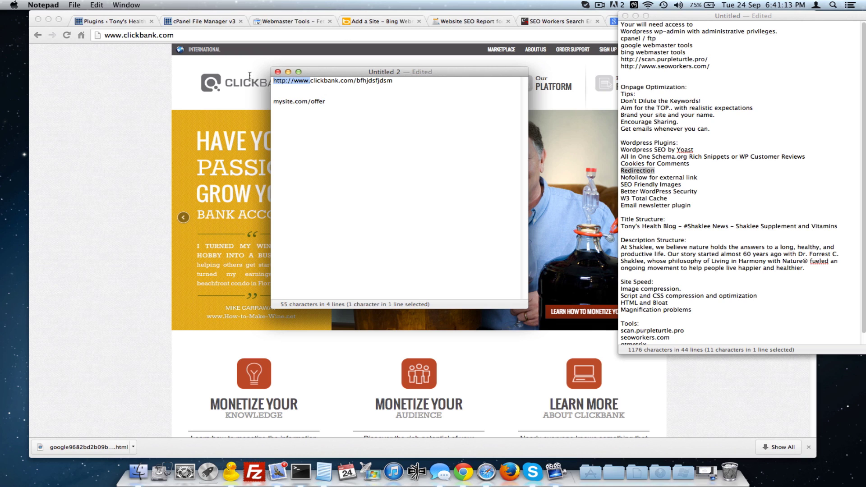
click(273, 101)
key(cmd+v)
drag(396, 81, 274, 81)
click(388, 110)
drag(364, 102, 273, 102)
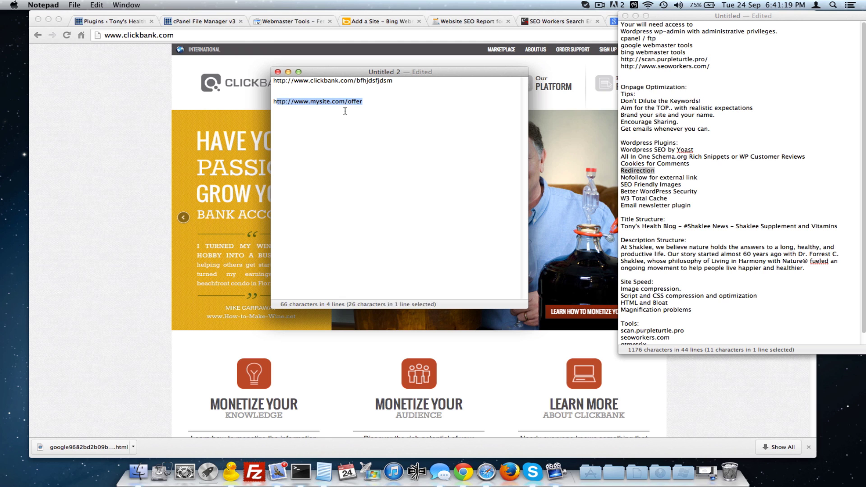
click(365, 104)
click(396, 86)
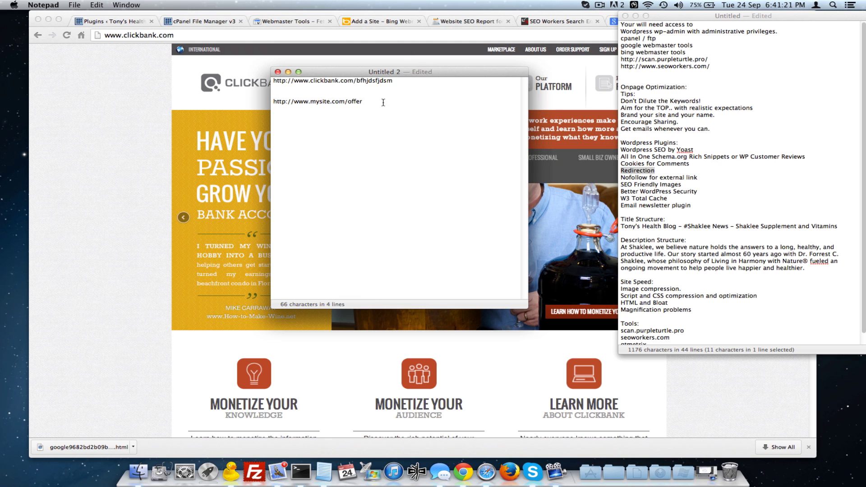
triple_click(341, 102)
key(super+c)
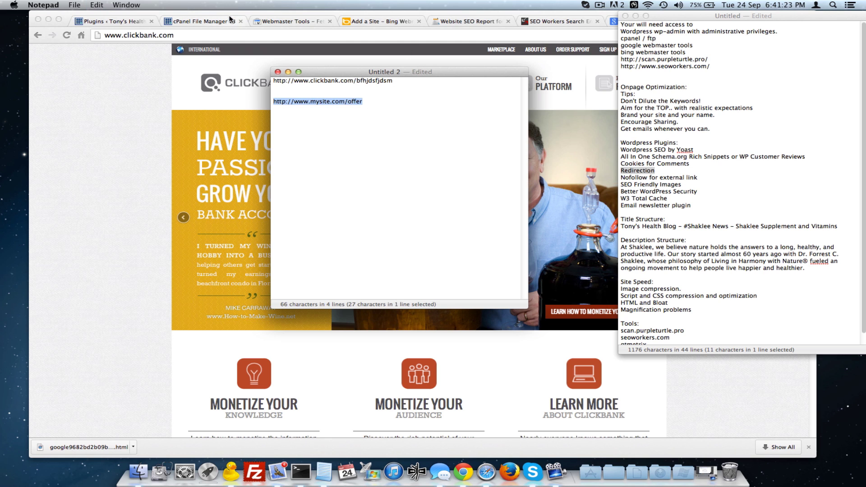
click(538, 25)
click(113, 21)
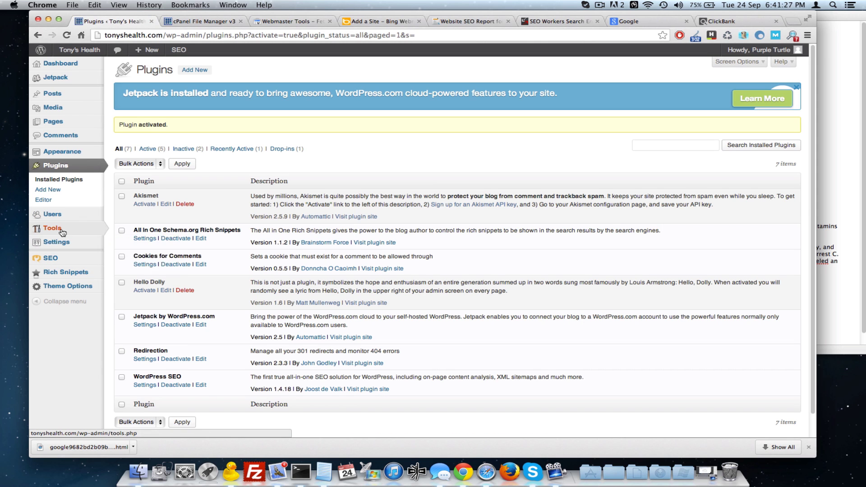
mouse_move(57, 233)
click(119, 259)
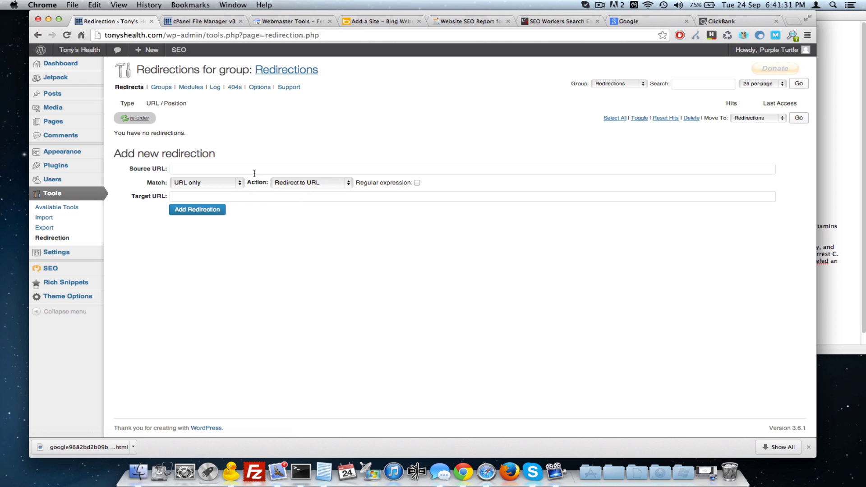
click(199, 197)
key(super+v)
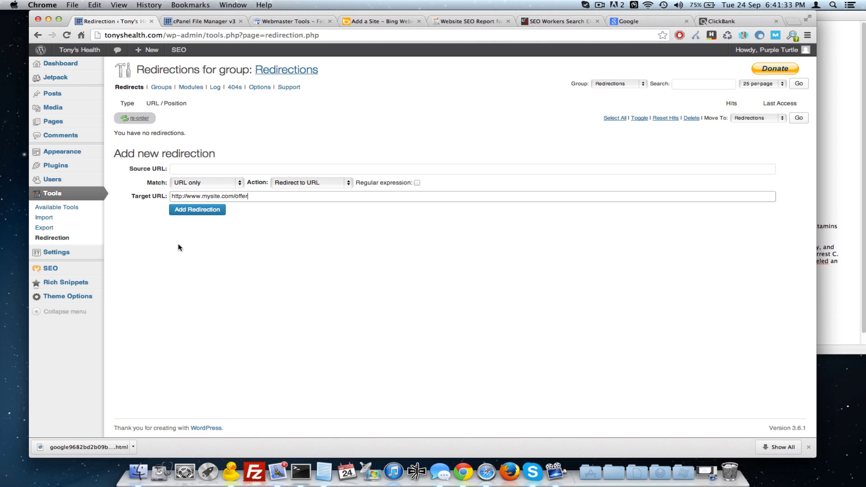
click(189, 171)
key(super+v)
triple_click(258, 195)
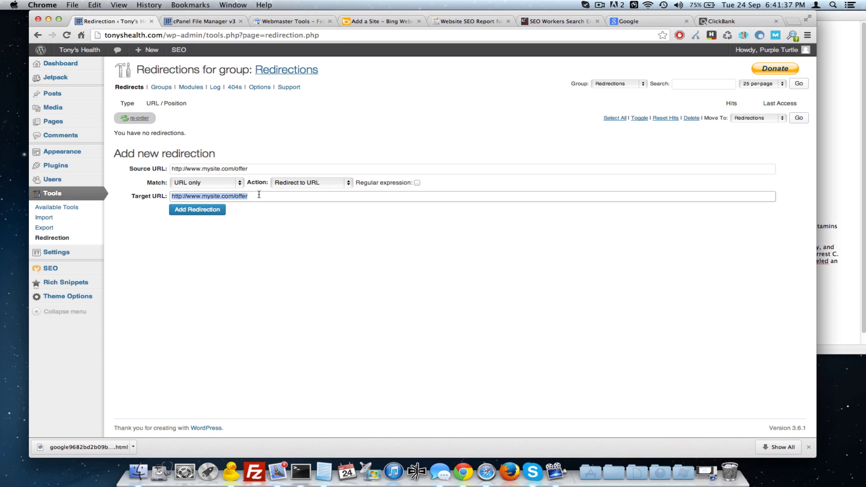
key(BackSpace)
click(247, 182)
drag(182, 169, 233, 168)
click(293, 149)
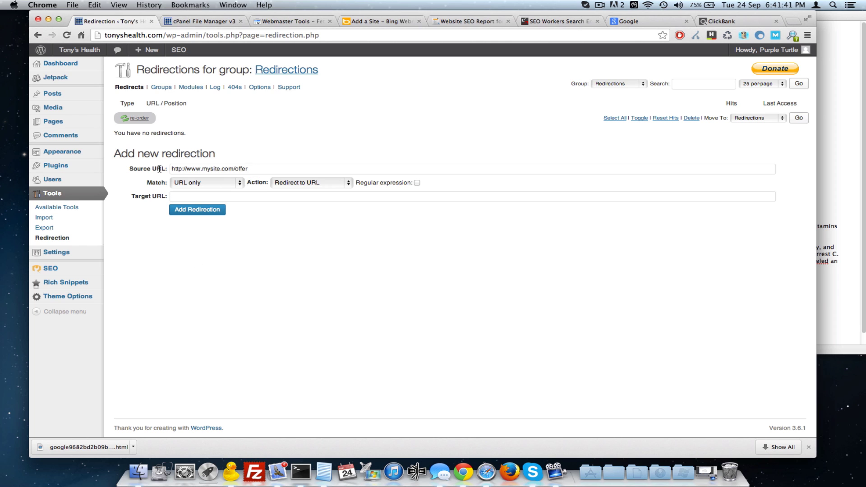
- Copy the ClickBank address from the Notepad note, enter it as the target URL, and add the redirection
drag(159, 169, 251, 155)
click(324, 471)
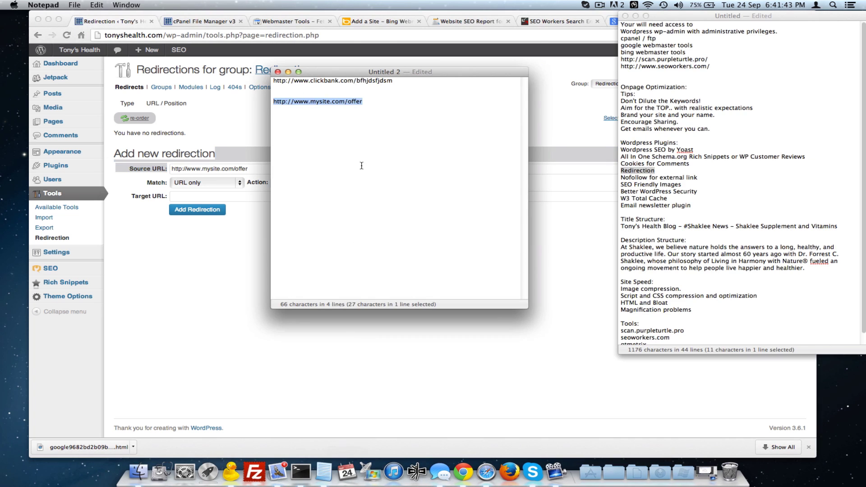
click(392, 97)
drag(394, 81, 222, 74)
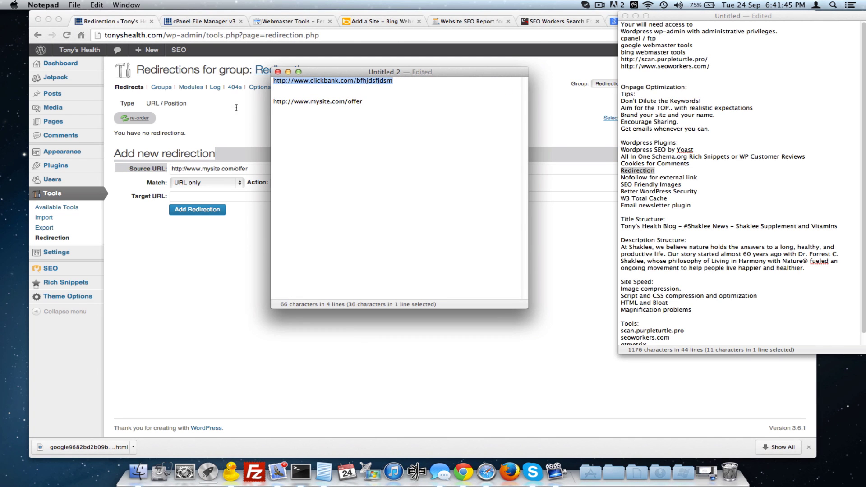
click(180, 196)
key(super+v)
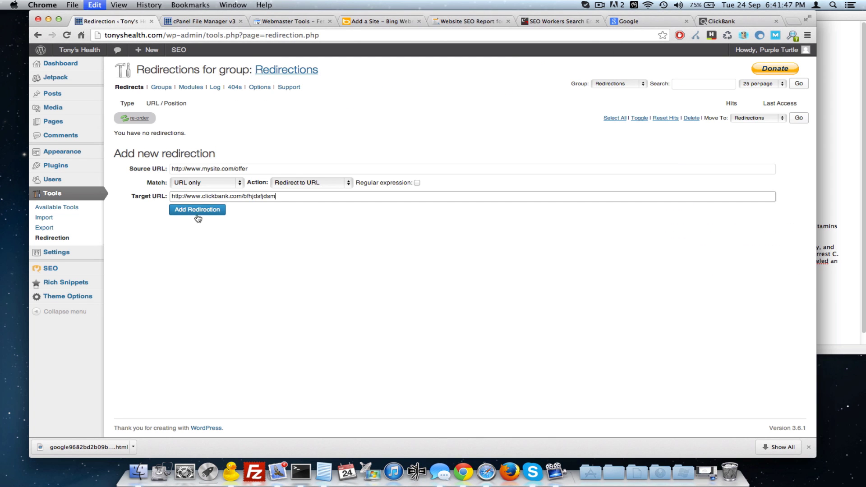
click(197, 210)
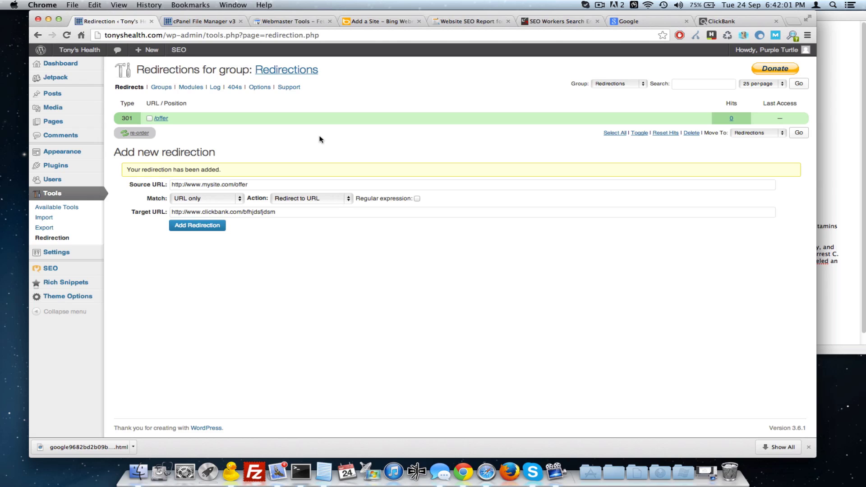
- Delete the /offer redirection from the Redirections group and confirm the deletion
click(149, 118)
click(692, 133)
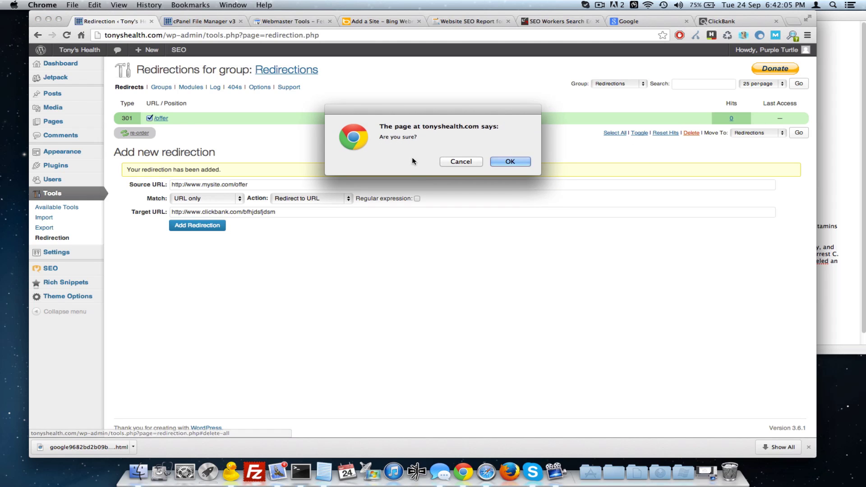
click(526, 163)
- Copy Nofollow for external link from the Notepad plugin list and search for it on WordPress's Install Plugins page
click(839, 157)
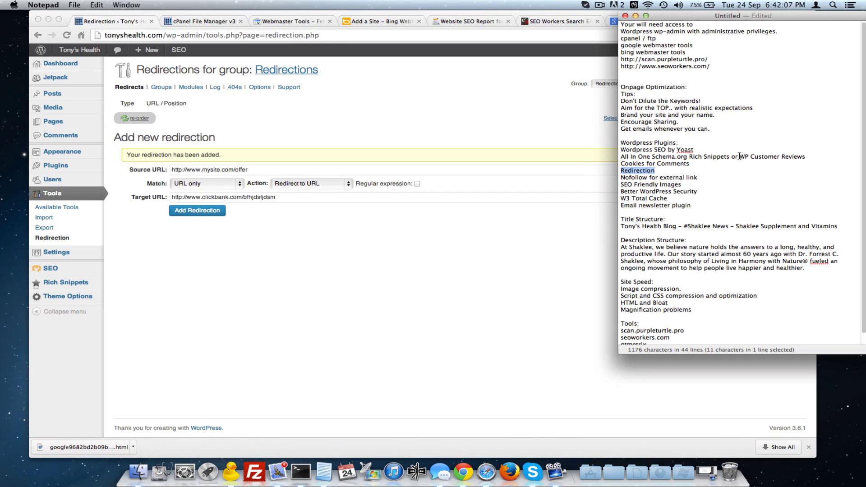
click(751, 194)
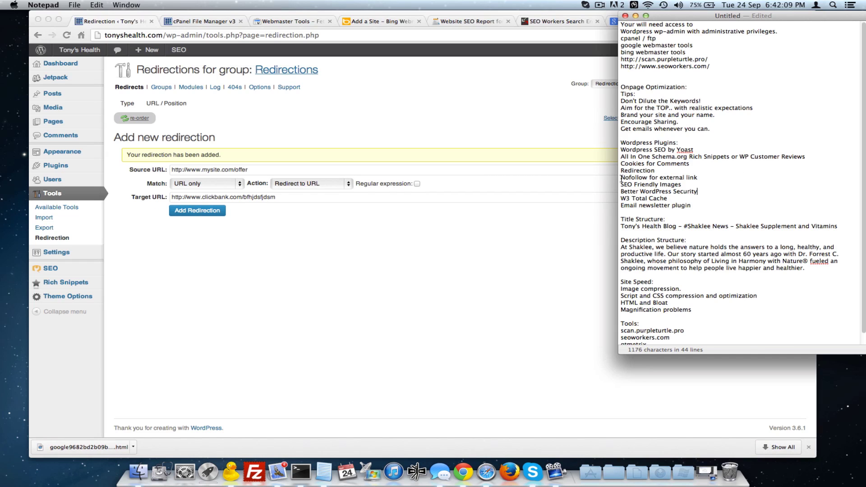
drag(621, 178, 704, 178)
key(cmd+c)
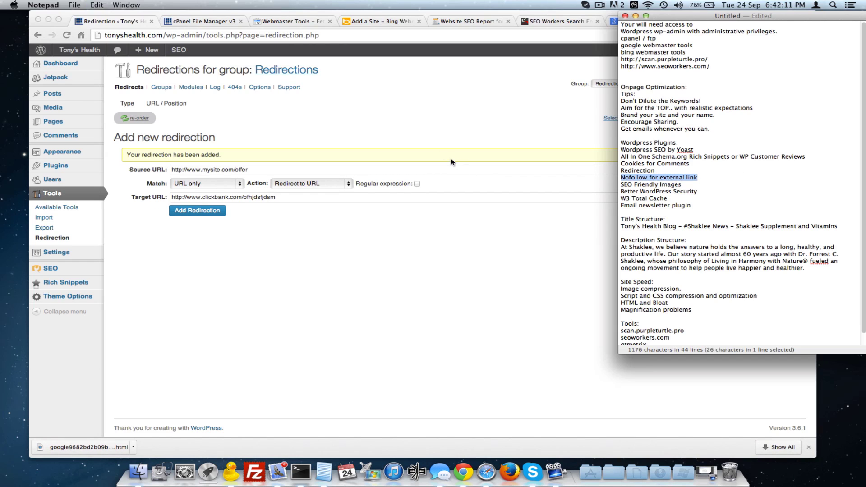
click(436, 119)
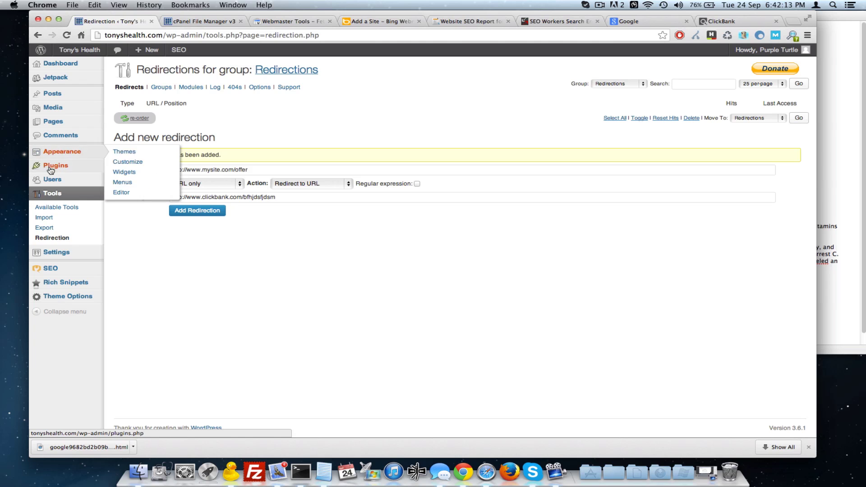
click(121, 176)
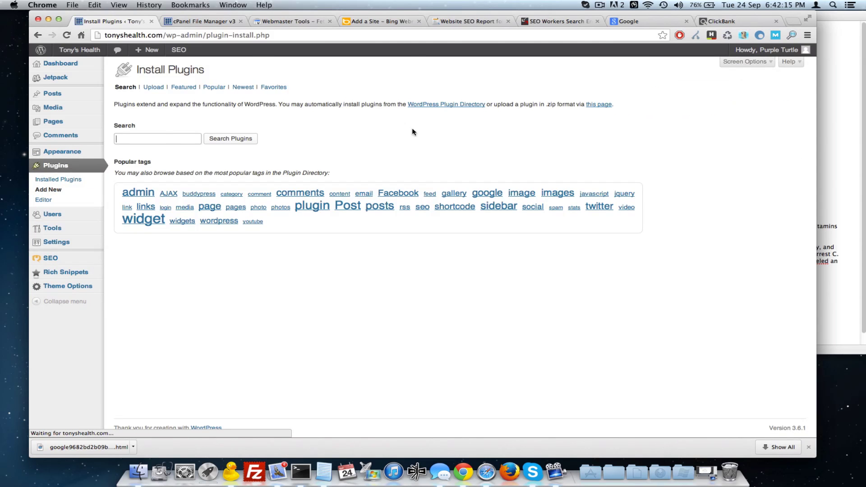
click(158, 139)
key(cmd+v)
click(226, 139)
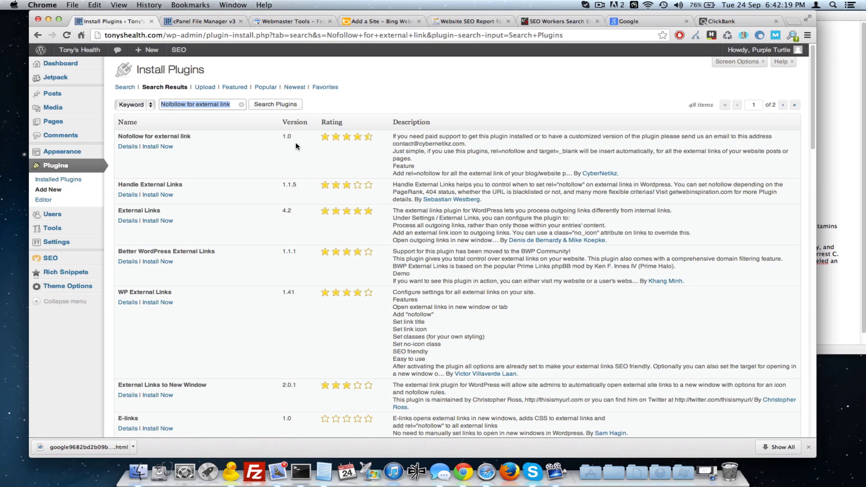
- Install and activate the Nofollow for external link plugin
click(157, 146)
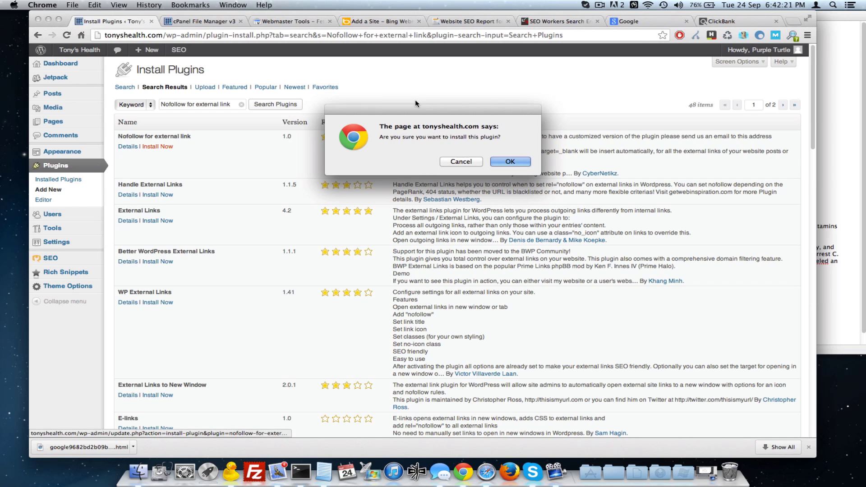
click(506, 164)
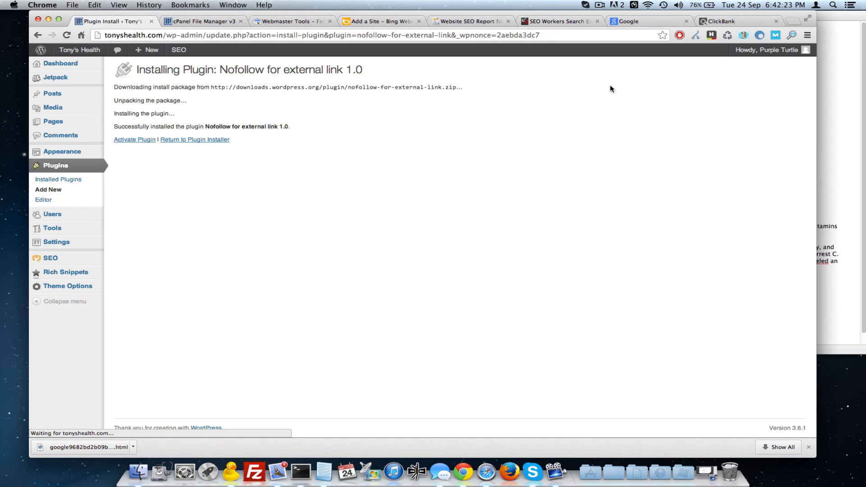
click(149, 140)
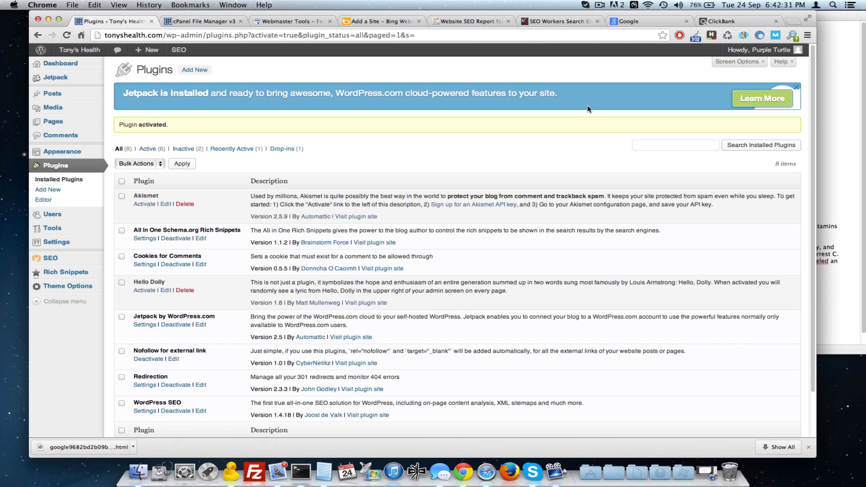
- Copy SEO Friendly Images from the Notepad plugin list and search for it on WordPress's Install Plugins page
click(824, 93)
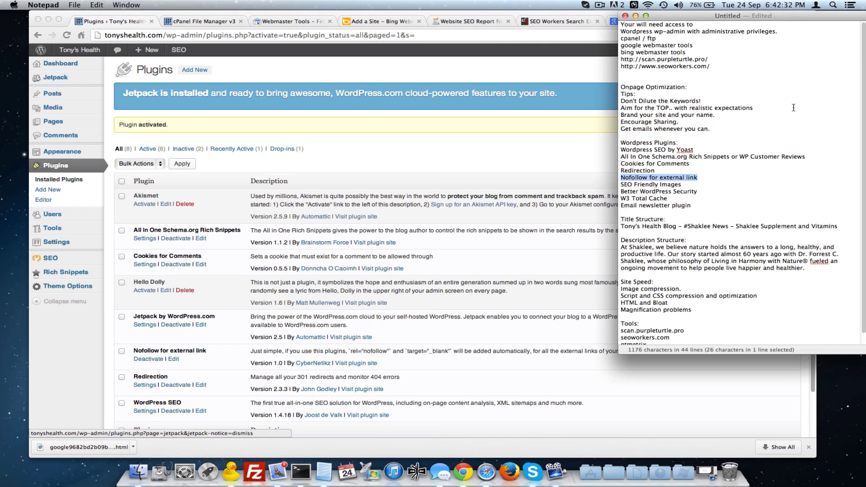
click(712, 137)
drag(688, 184, 600, 184)
key(super+c)
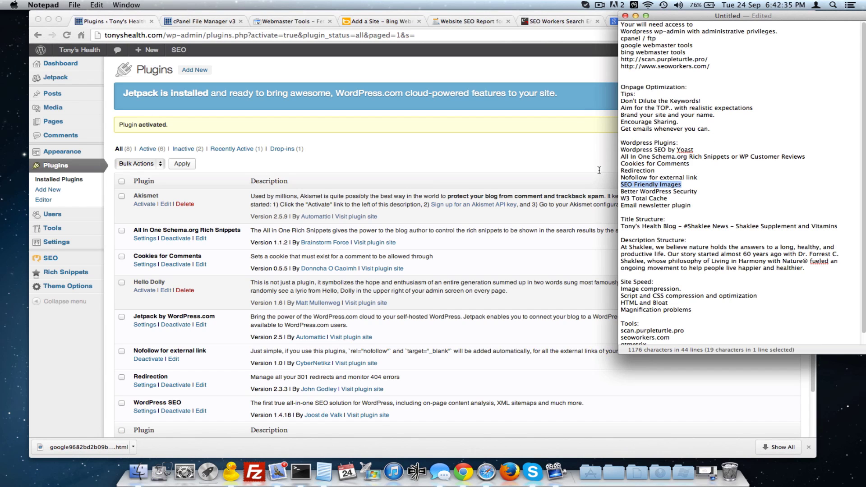
click(437, 65)
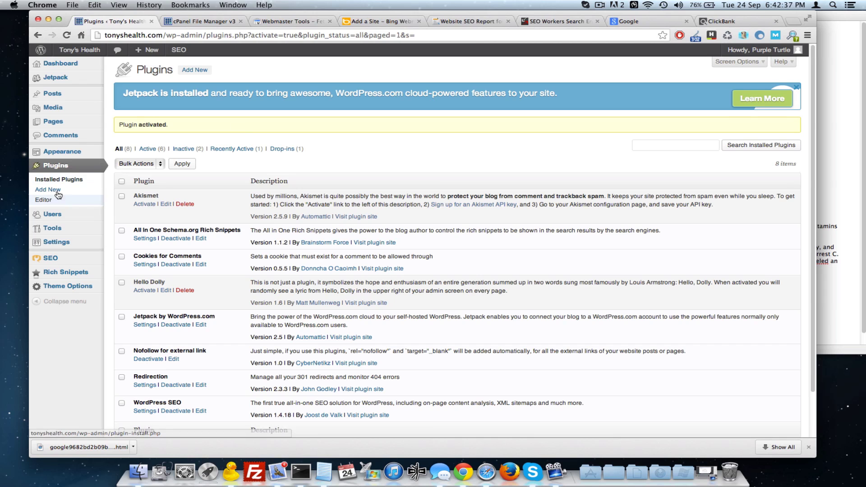
click(171, 164)
click(149, 139)
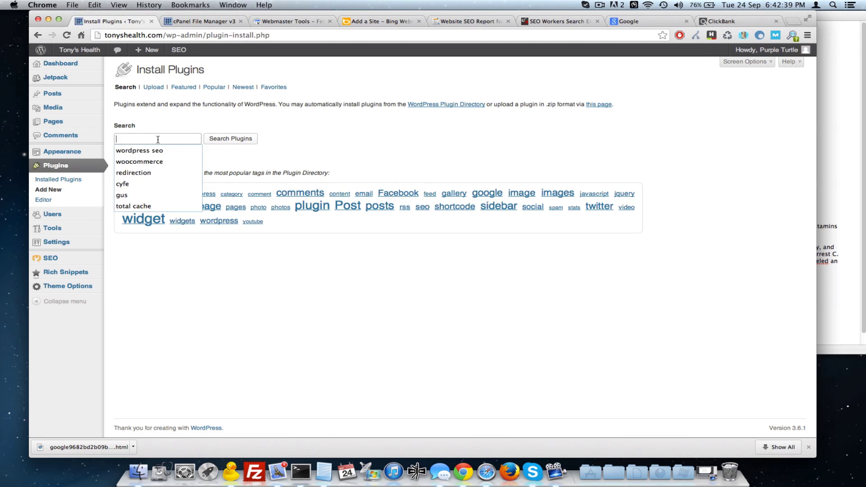
key(super+v)
click(234, 138)
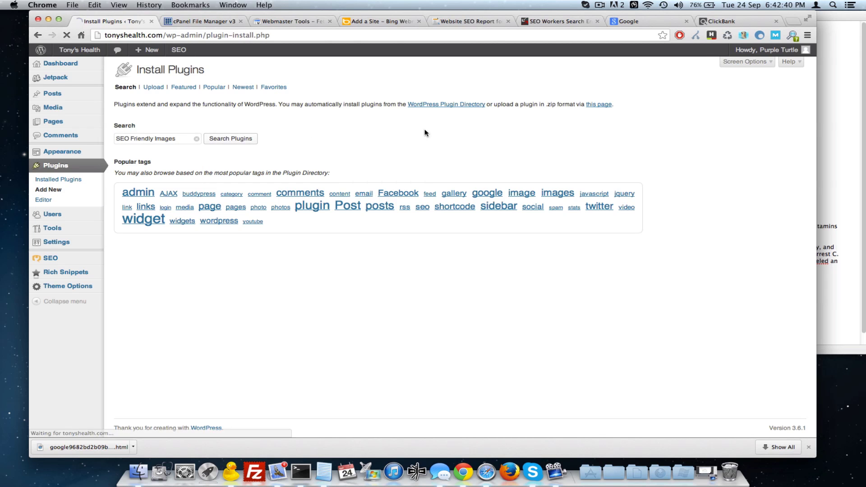
- Install and activate the SEO Friendly Images plugin
click(149, 136)
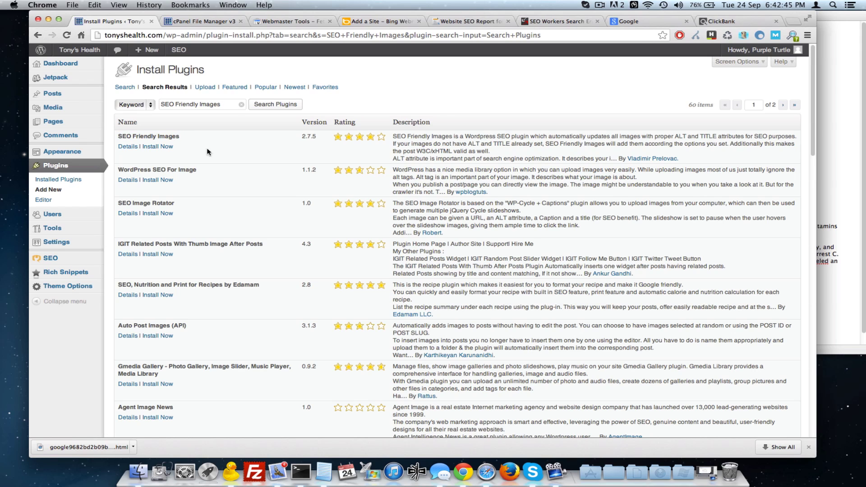
click(156, 147)
click(510, 161)
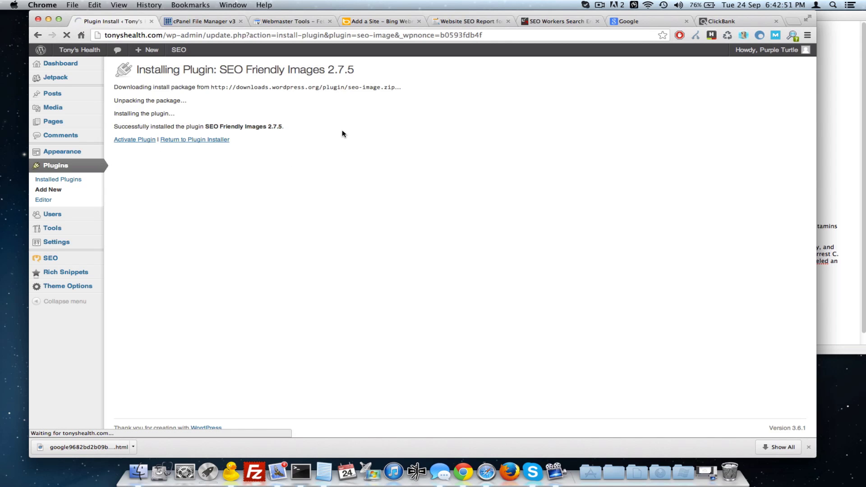
click(135, 139)
- Open the SEO Friendly Images settings and set the ALT attribute to %name %title %category %tags
mouse_move(78, 251)
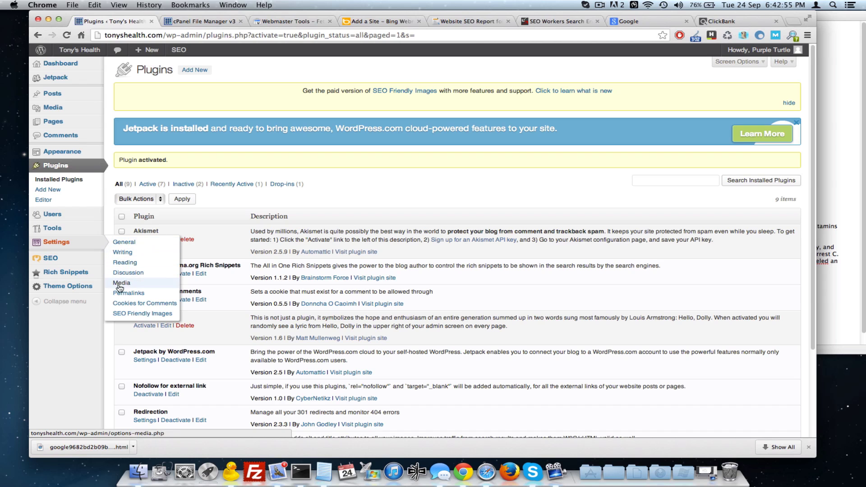
click(146, 315)
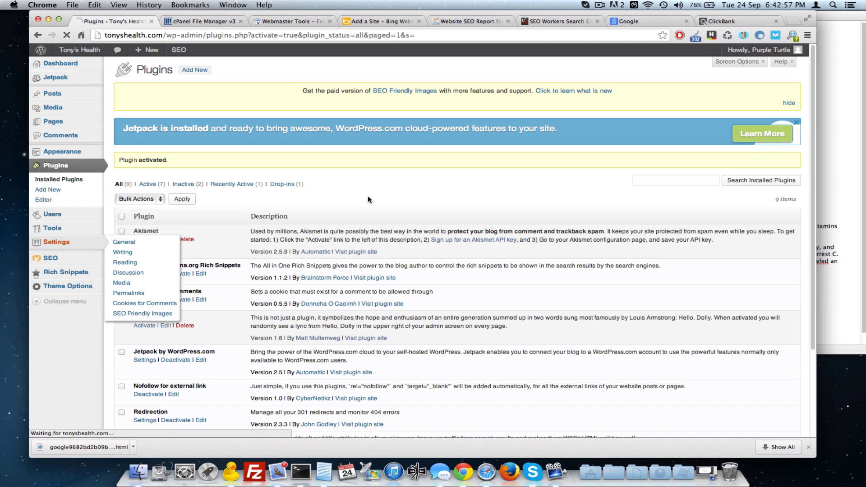
scroll(122, 128, down, 5)
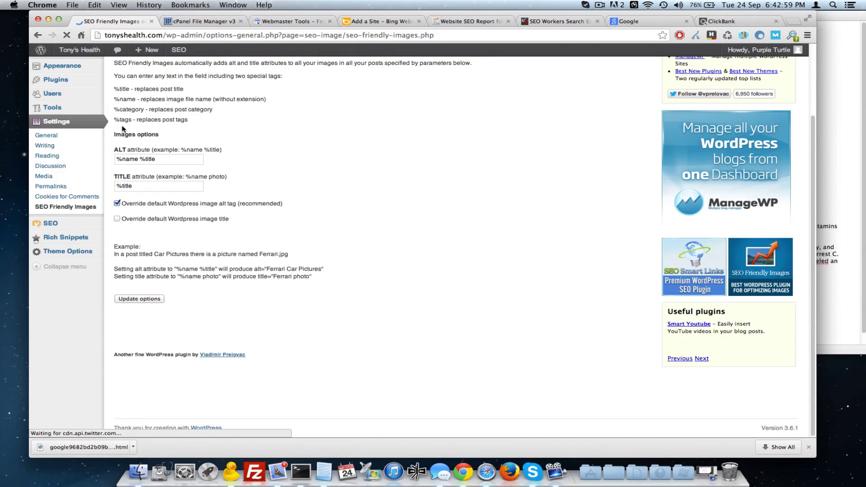
click(125, 159)
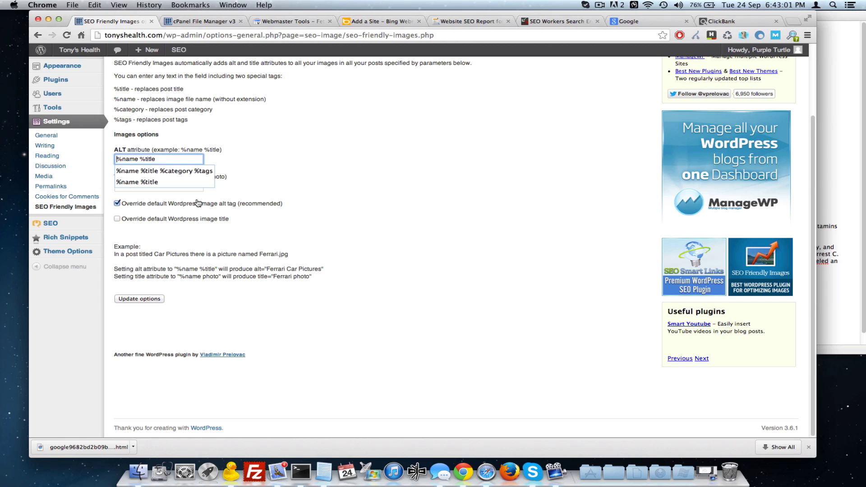
click(227, 183)
click(139, 186)
click(133, 186)
click(343, 185)
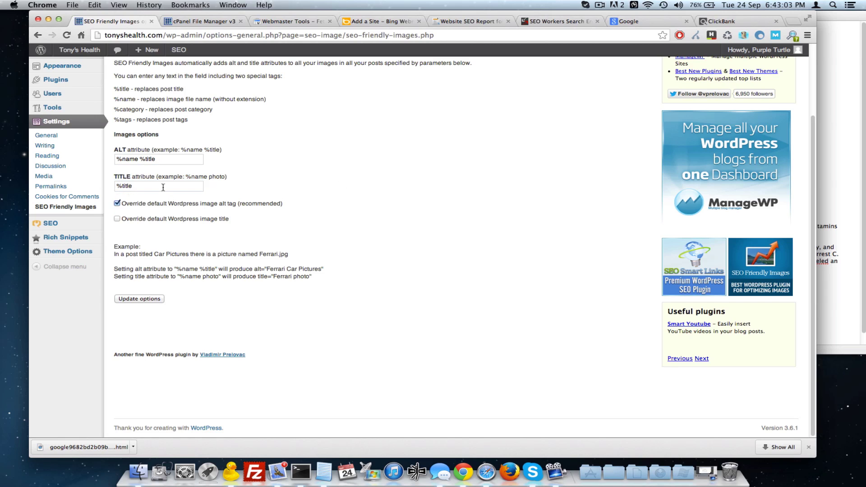
click(170, 159)
triple_click(170, 160)
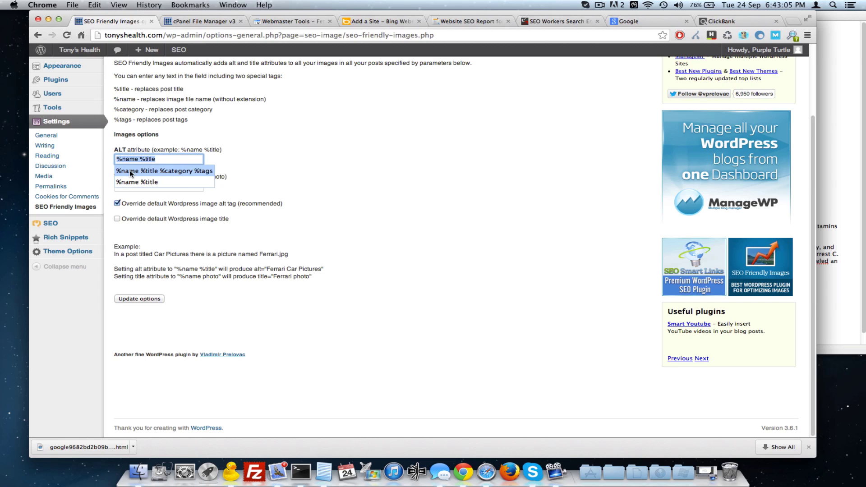
double_click(150, 159)
click(201, 172)
- Copy the ALT attribute pattern into the Notepad notes under SEO Friendly Images and set that entry apart with blank lines
triple_click(202, 157)
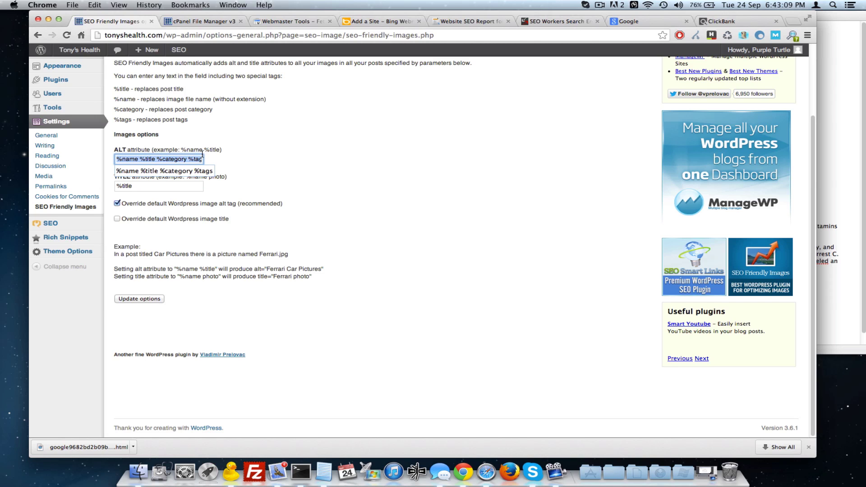
key(super+c)
click(848, 111)
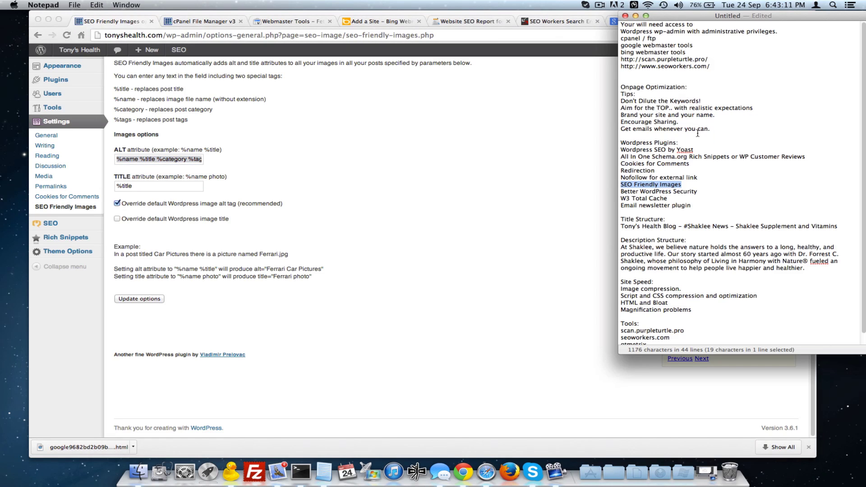
click(688, 183)
key(Return)
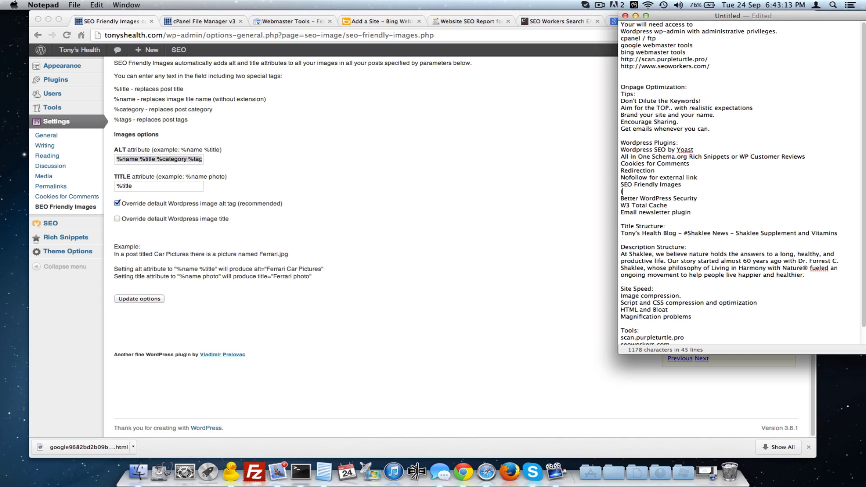
text(()
key(super+v)
key(BackSpace)
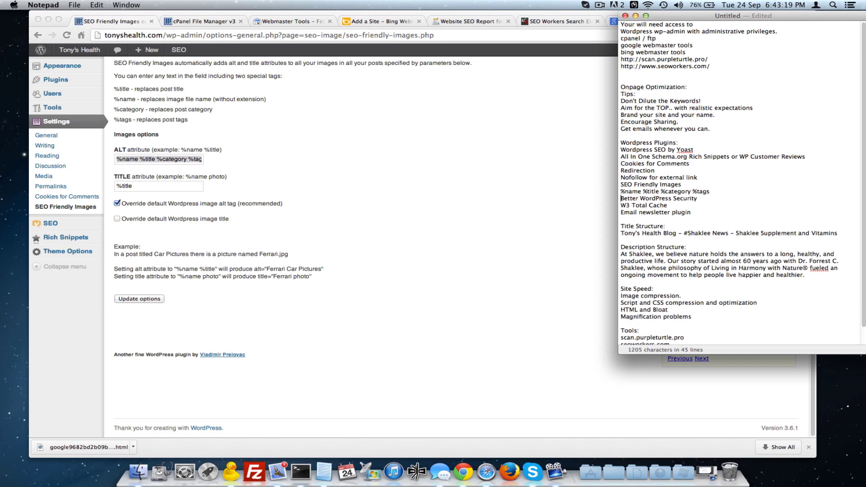
key(Return)
key(Return)
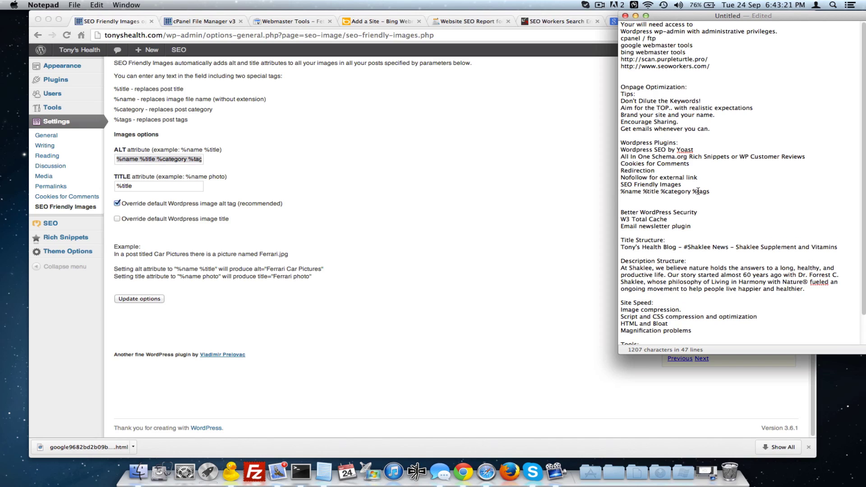
key(Return)
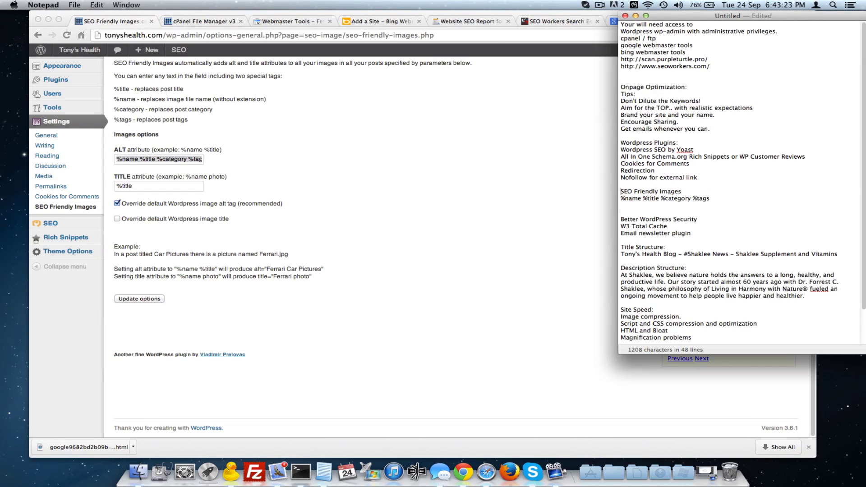
- In the SEO Friendly Images settings, set the TITLE attribute to %title %category and copy that pattern
click(149, 187)
key(Down)
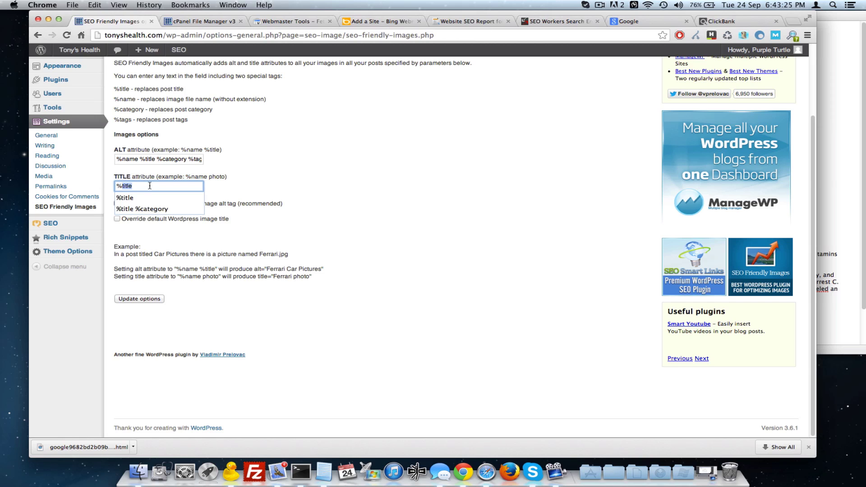
key(Down)
key(Return)
triple_click(174, 185)
key(super+c)
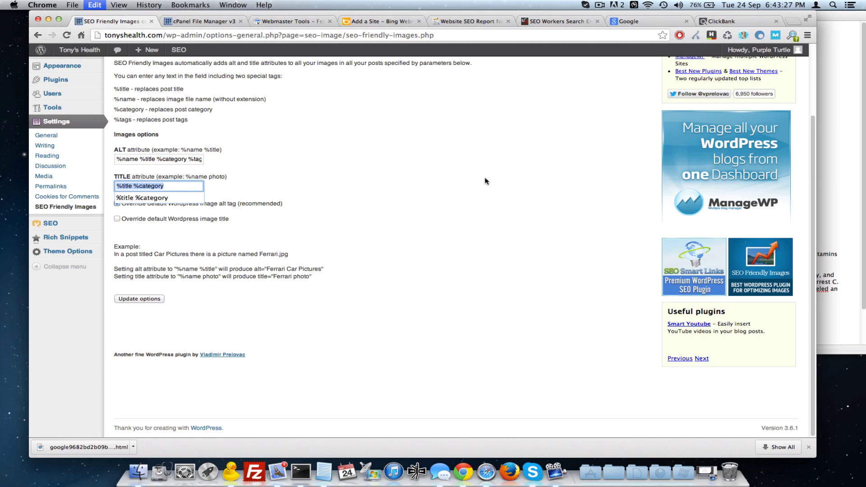
- Paste the TITLE pattern %title %category into the Notepad notes beneath the ALT pattern under SEO Friendly Images
click(587, 174)
click(850, 150)
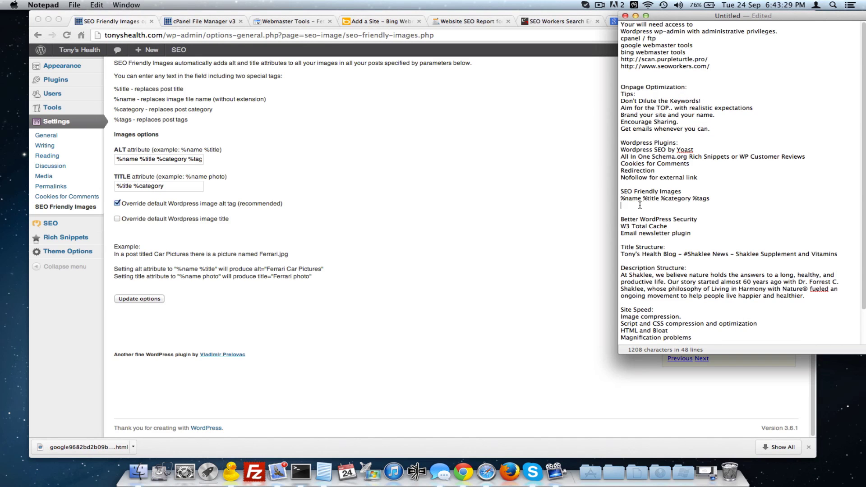
key(super+v)
click(576, 227)
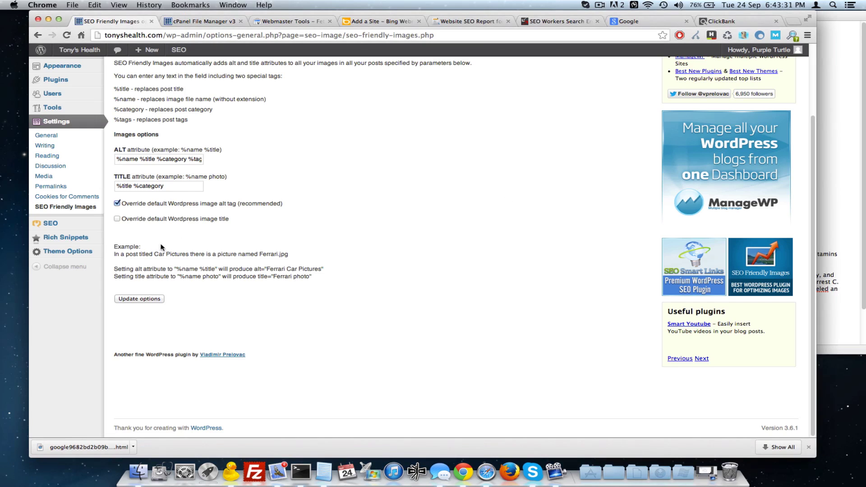
- Enable overriding the default WordPress image title in the SEO Friendly Images settings and save the options
click(198, 221)
click(146, 159)
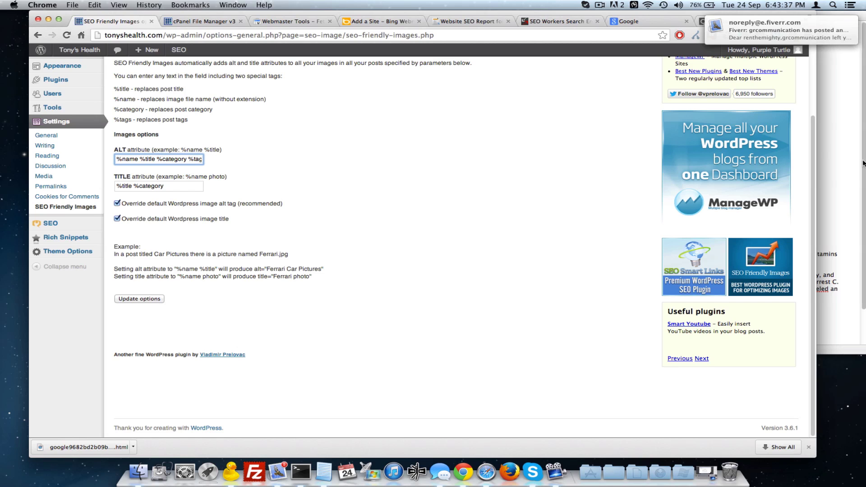
click(125, 188)
click(296, 192)
click(834, 146)
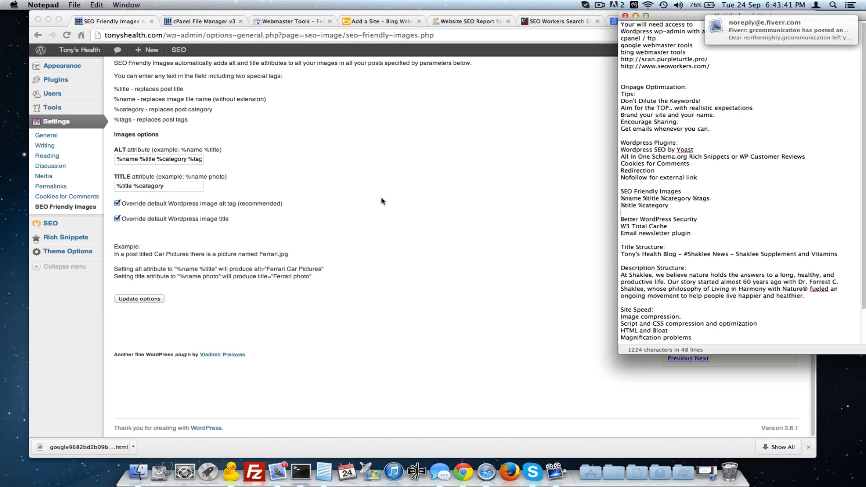
click(276, 262)
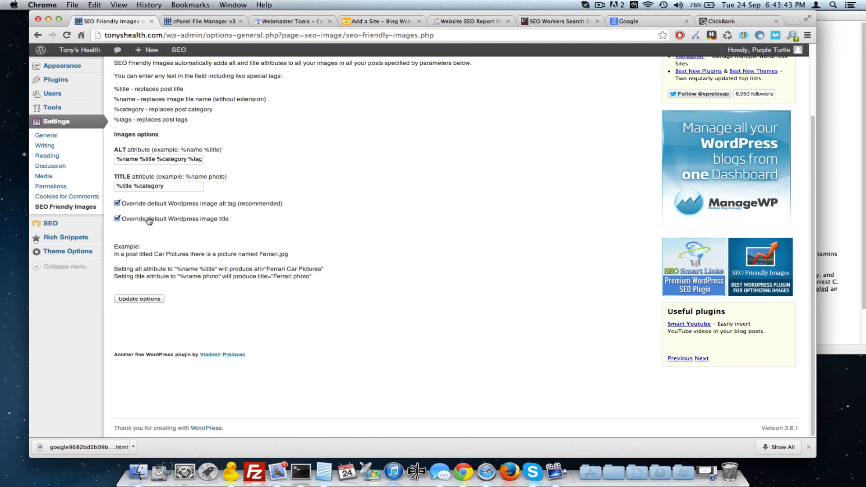
click(133, 301)
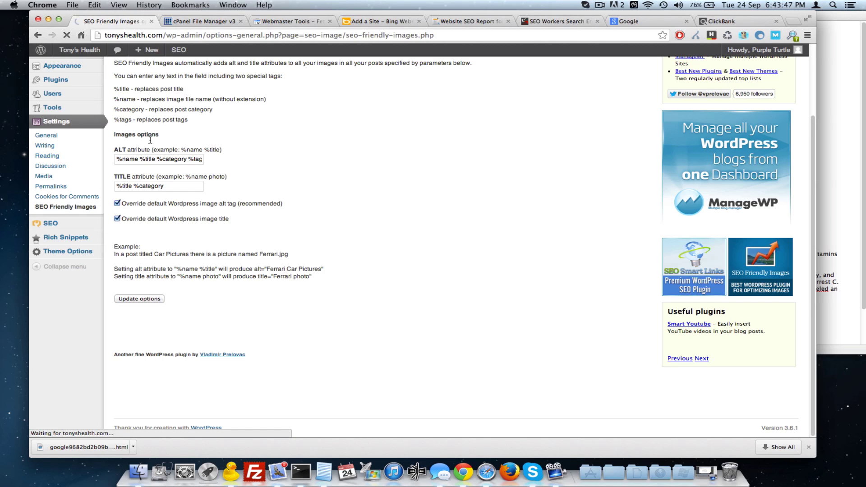
- Review the saved ALT and TITLE attribute patterns and the override options in the SEO Friendly Images settings
drag(116, 134, 150, 150)
click(270, 111)
drag(116, 159, 151, 158)
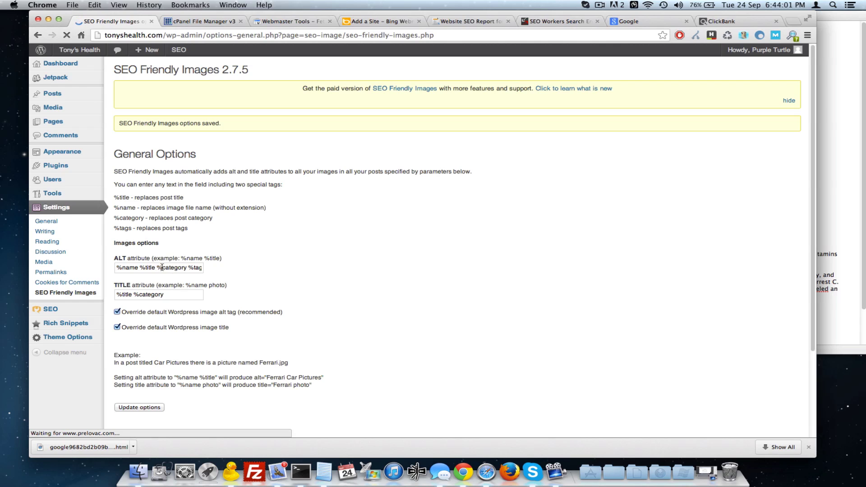
drag(158, 267, 244, 270)
click(274, 265)
drag(117, 268, 238, 270)
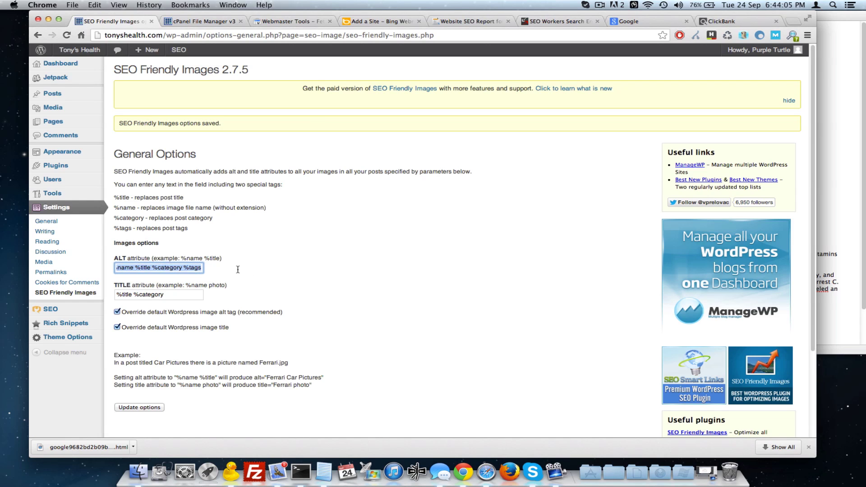
click(280, 264)
mouse_move(116, 295)
mouse_down()
mouse_move(138, 295)
mouse_move(125, 295)
mouse_up()
click(167, 296)
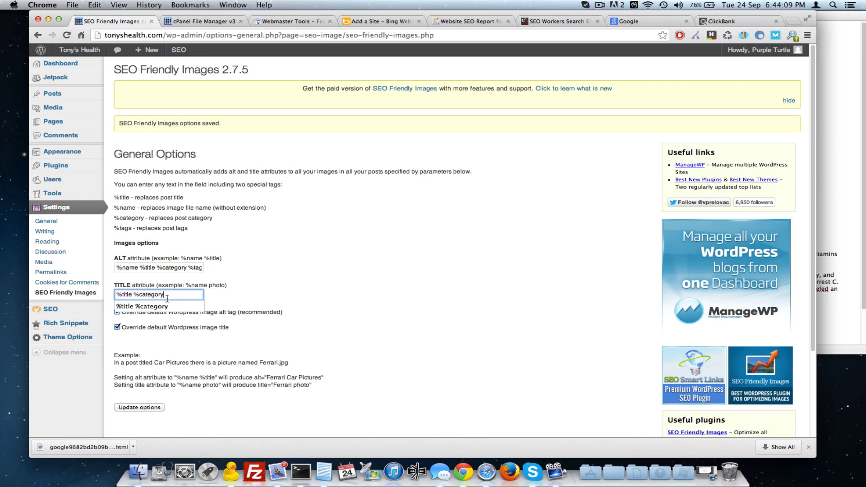
click(252, 278)
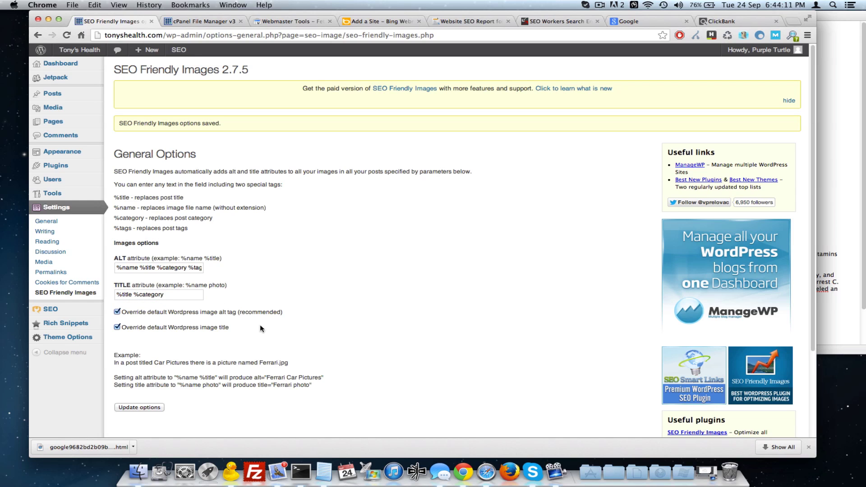
scroll(291, 235, down, 5)
scroll(130, 226, up, 5)
- Copy "Better WordPress Security" from the Notepad notes and search for it among the installable WordPress plugins
click(830, 113)
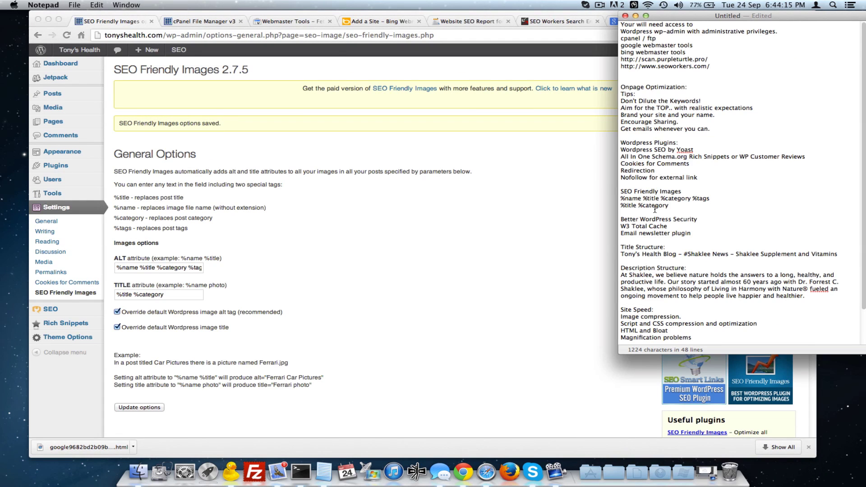
drag(622, 219, 704, 226)
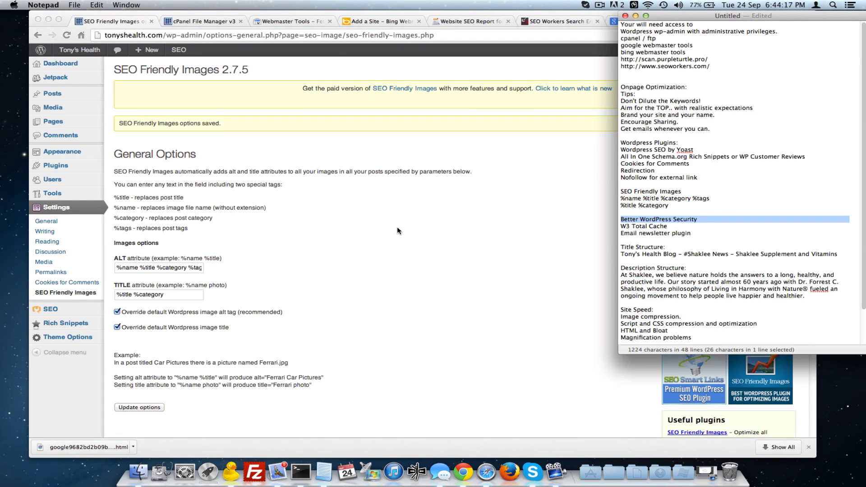
click(68, 167)
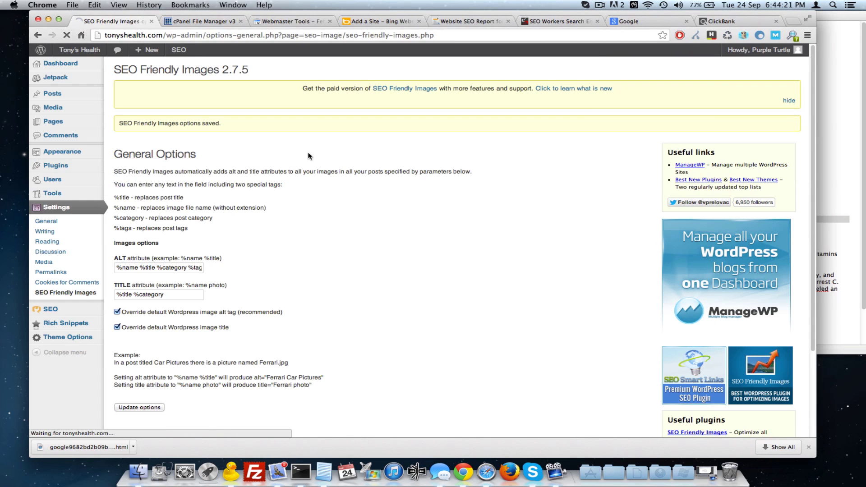
click(140, 176)
key(super+v)
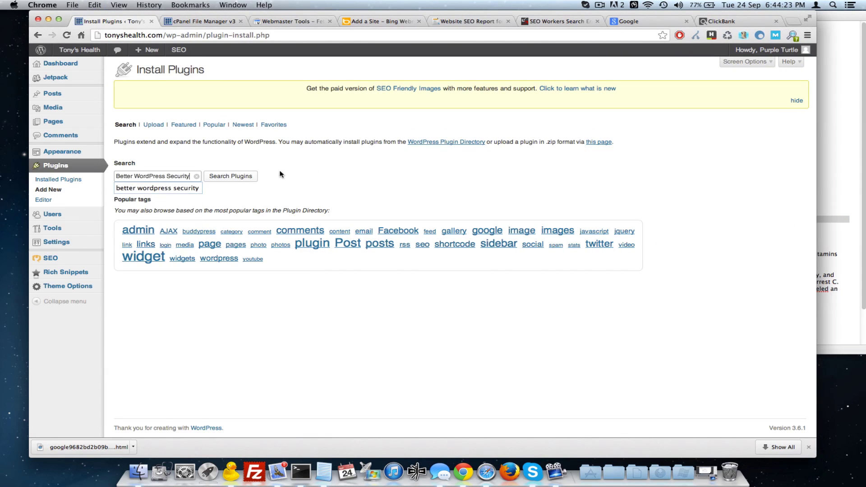
click(231, 176)
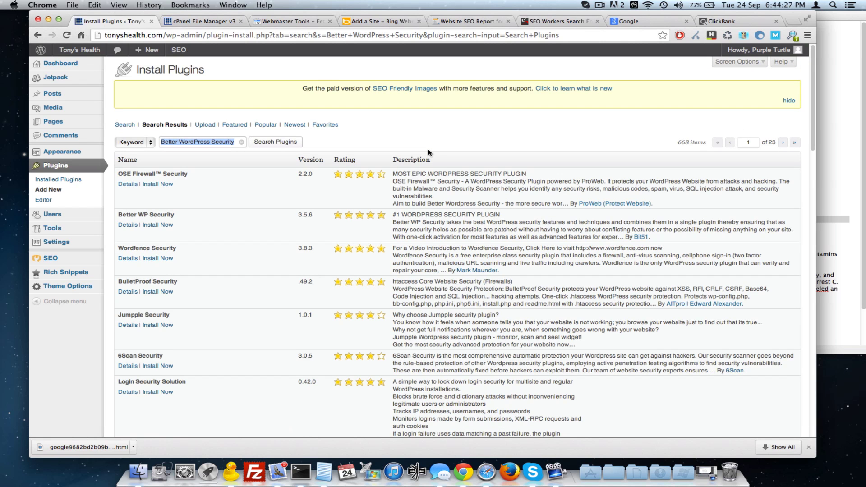
- Install and activate the Better WP Security plugin
click(156, 225)
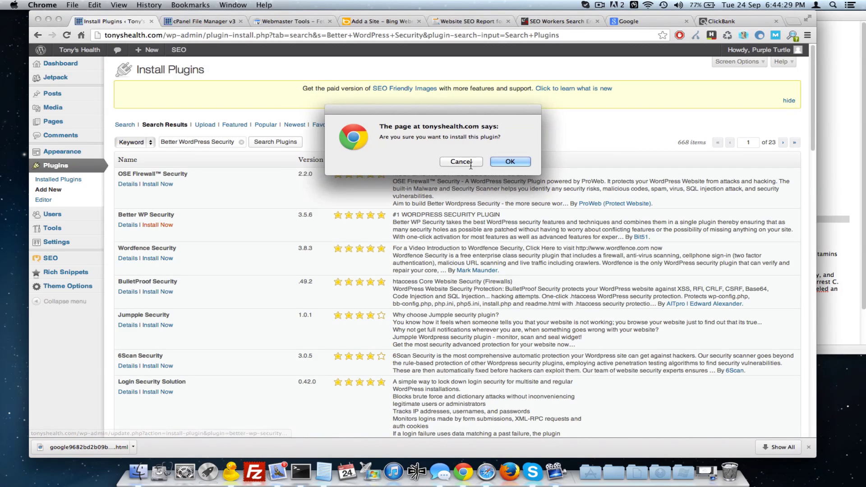
click(510, 162)
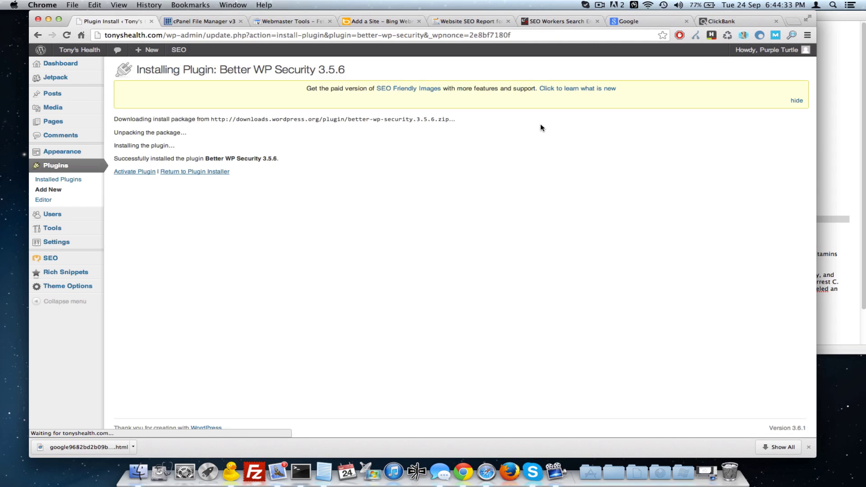
click(121, 173)
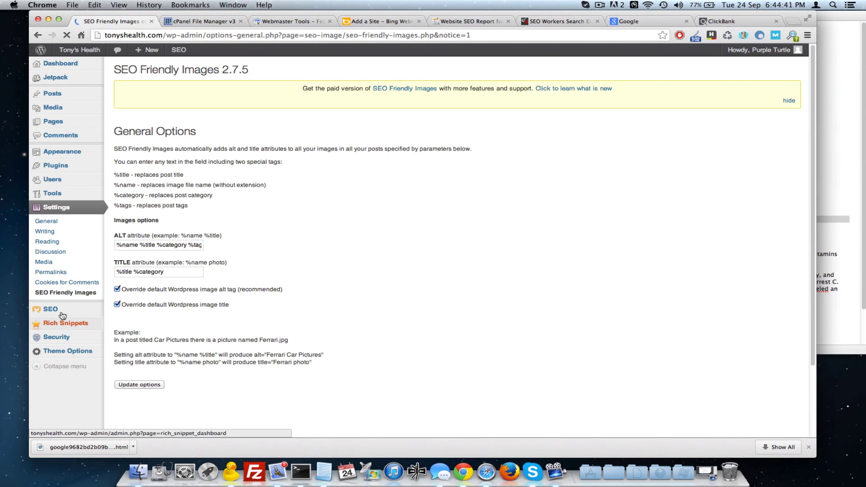
click(38, 36)
click(38, 36)
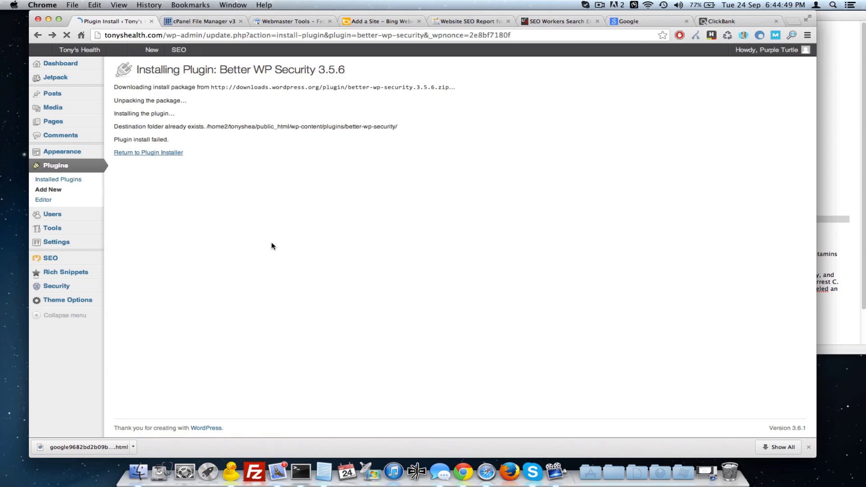
- Open Better WP Security, decline the database backup because one already exists, and complete the initial configuration
click(54, 287)
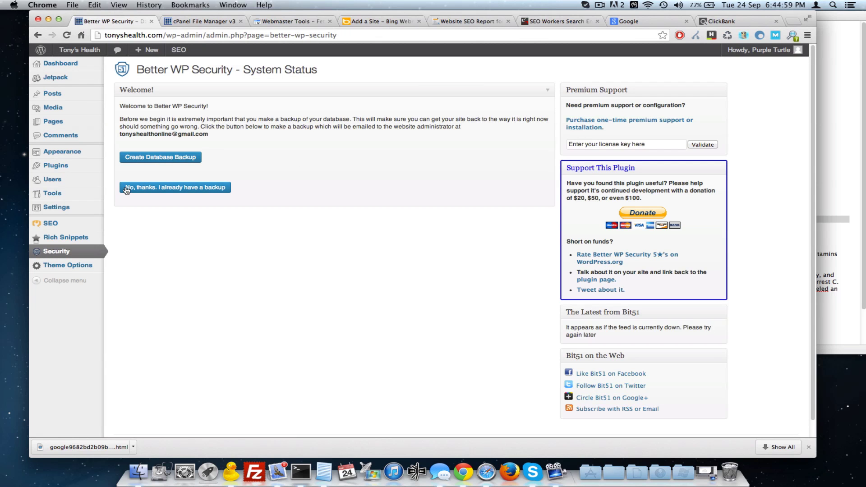
click(186, 187)
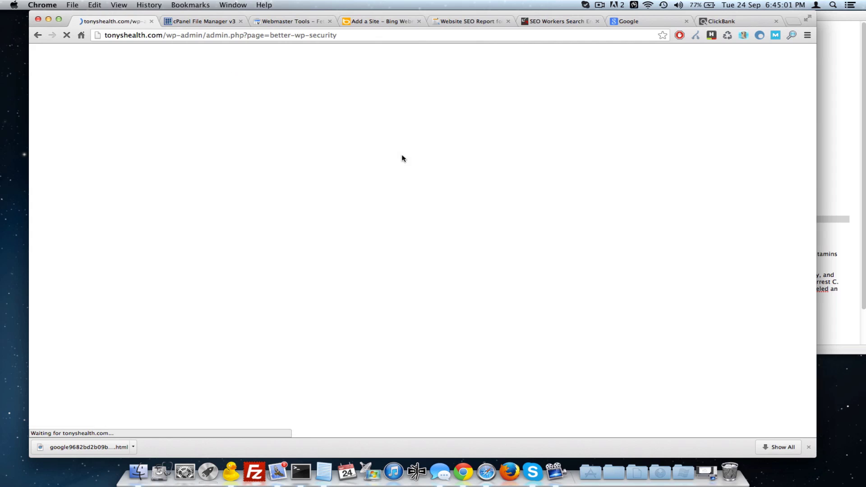
click(161, 241)
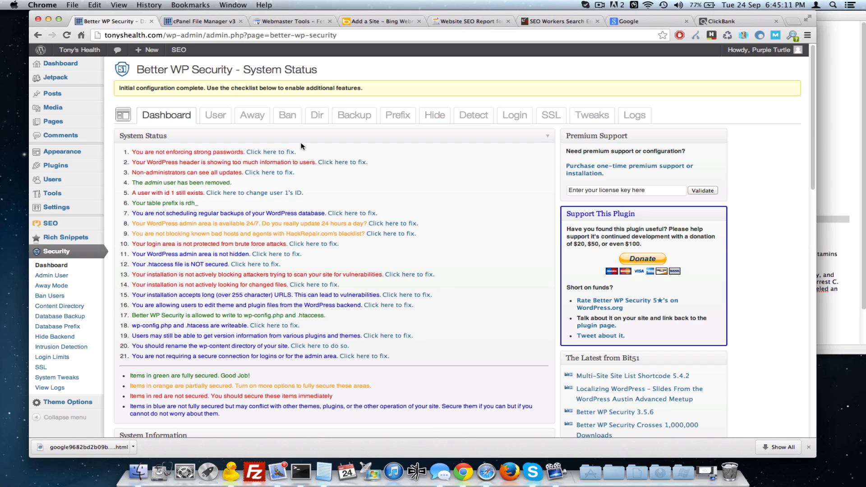
- Enable the banned users feature in the Ban Users settings of Better WP Security and save the changes
click(287, 117)
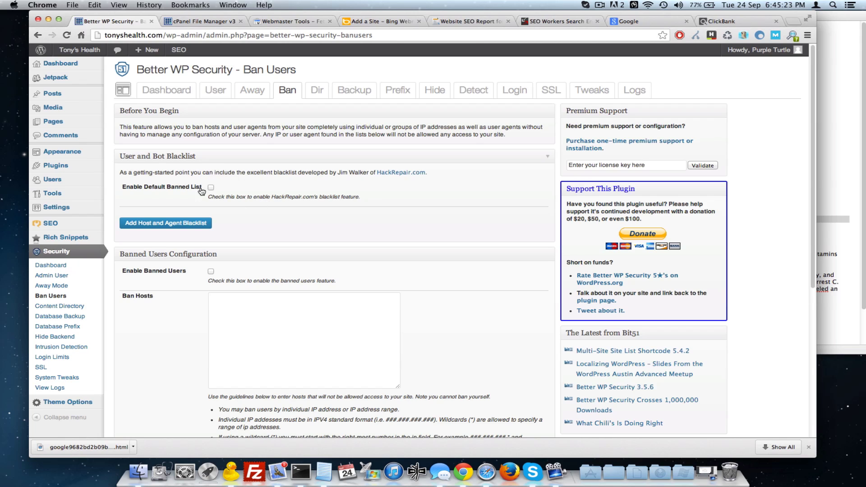
click(211, 272)
scroll(211, 276, down, 10)
click(146, 385)
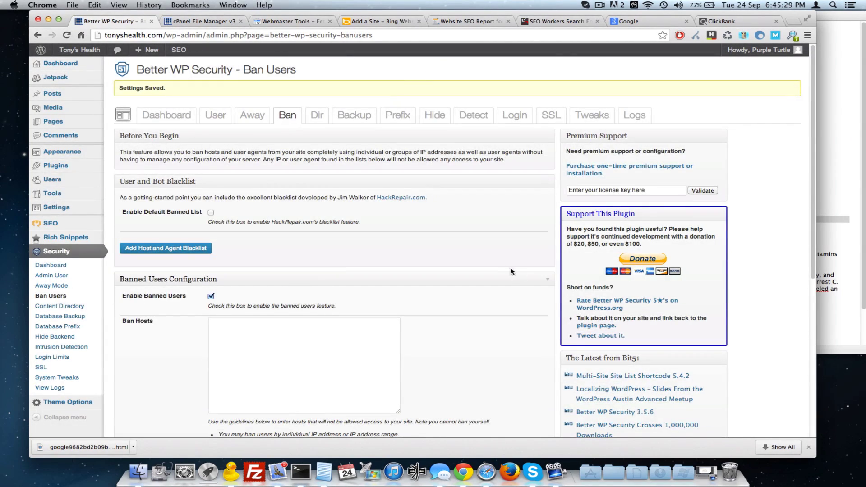
scroll(511, 271, down, 5)
scroll(513, 200, up, 5)
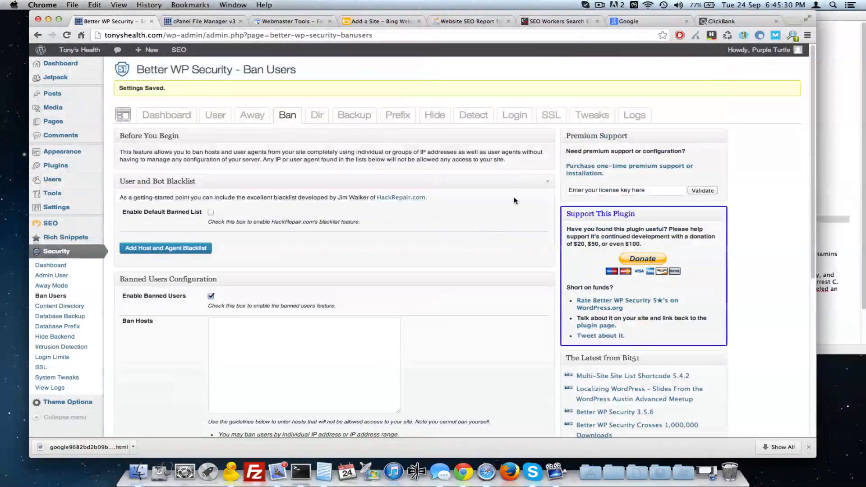
- Review the Limit Login Attempts settings of Better WP Security, turn off Email Notifications and save the changes
click(511, 116)
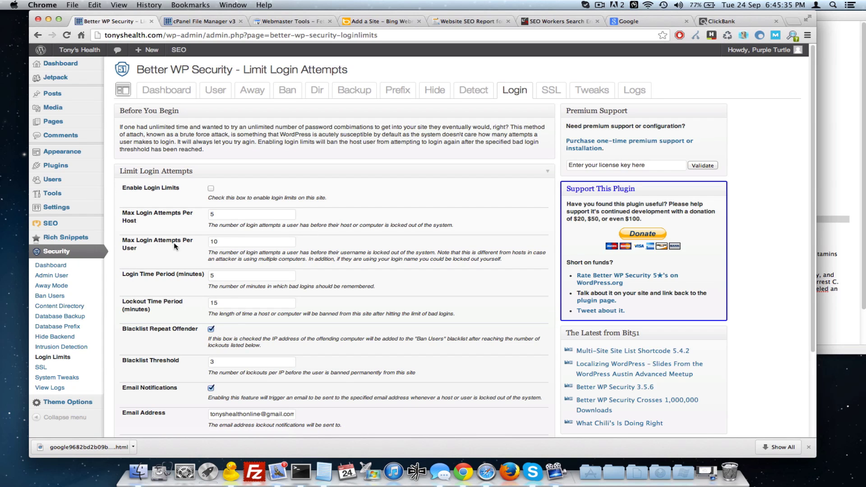
click(216, 242)
click(212, 274)
click(215, 303)
click(170, 305)
scroll(174, 277, down, 2)
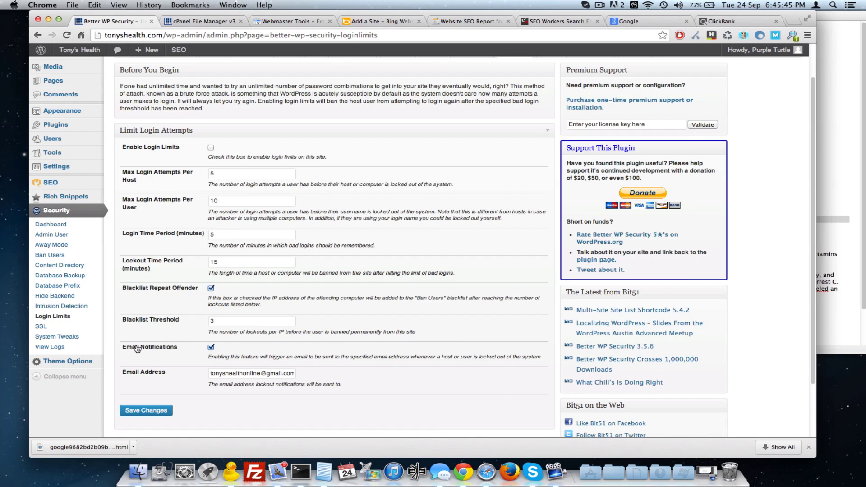
click(210, 348)
click(135, 410)
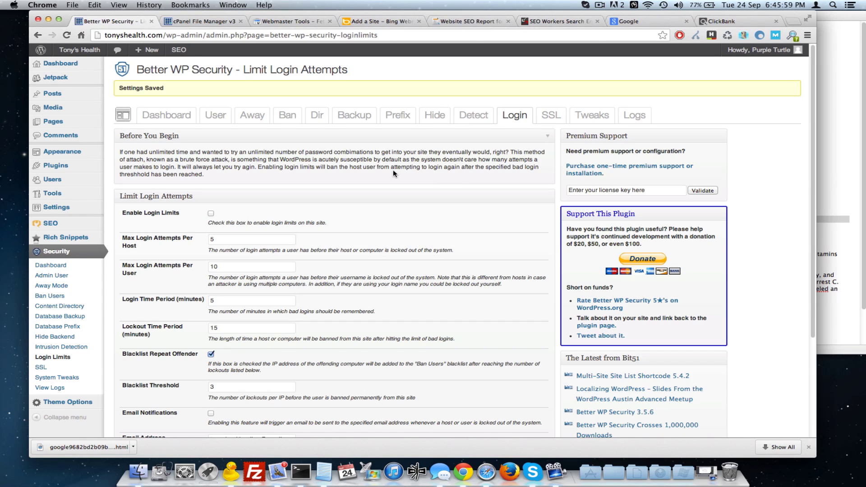
scroll(385, 205, down, 5)
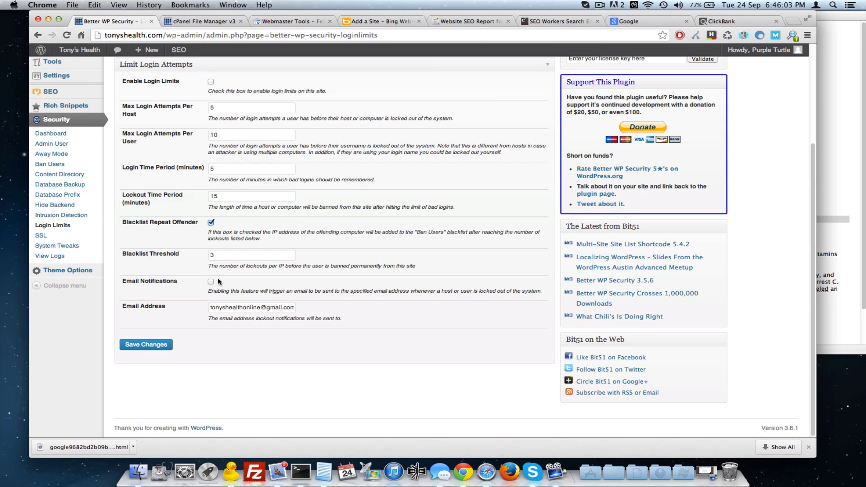
scroll(281, 239, up, 5)
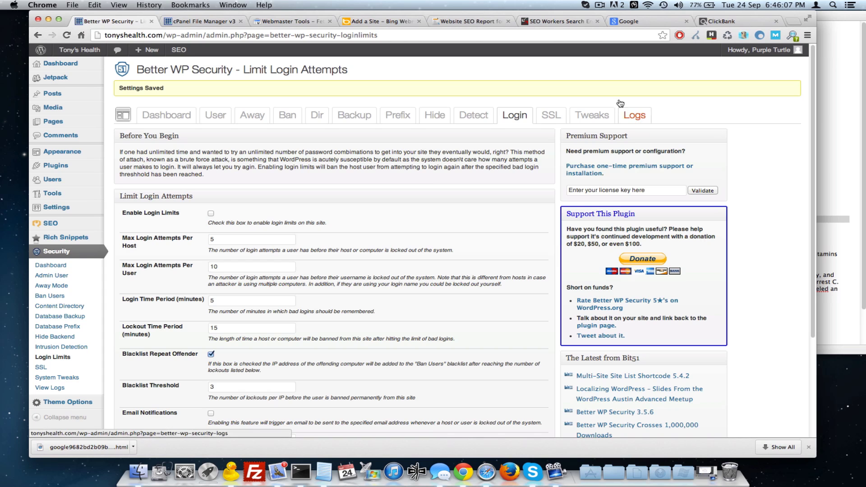
- Open the system tweaks of Better WP Security and review the introductory notes, the Server Tweaks and the Header Tweaks
click(584, 120)
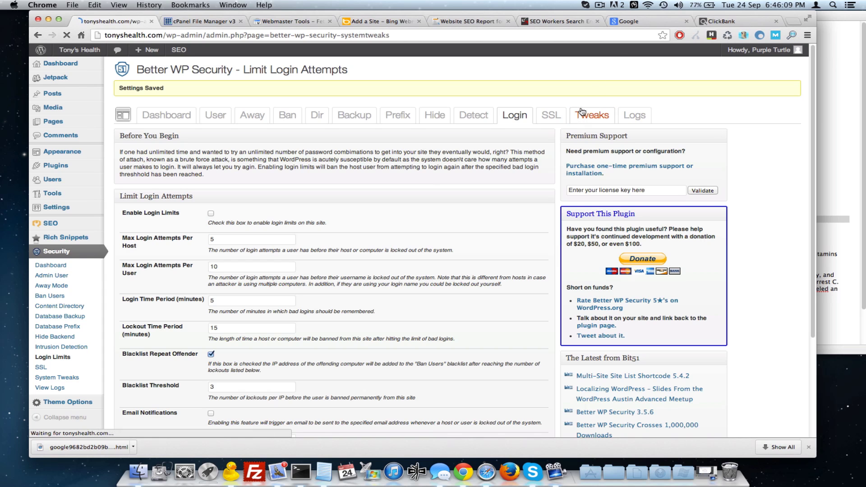
scroll(234, 158, down, 3)
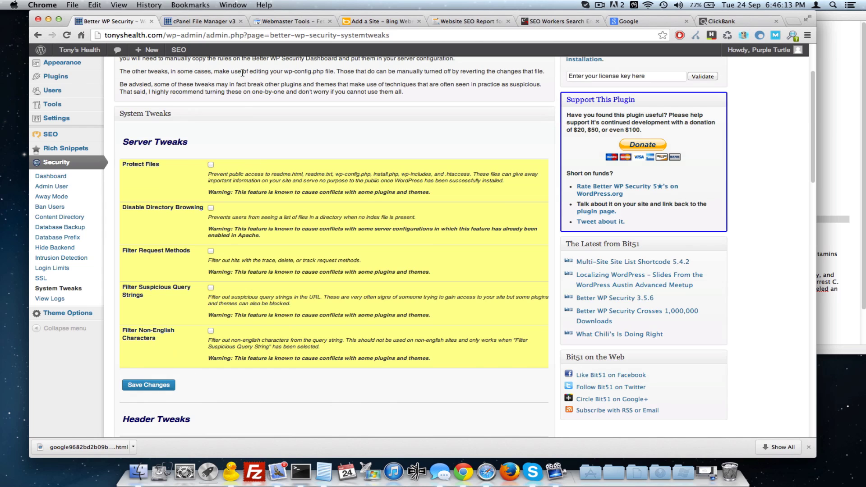
scroll(298, 130, down, 3)
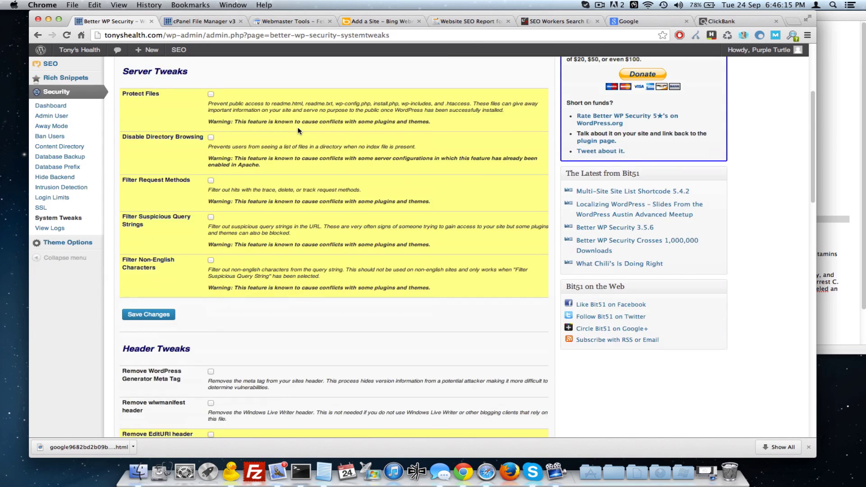
scroll(293, 133, up, 2)
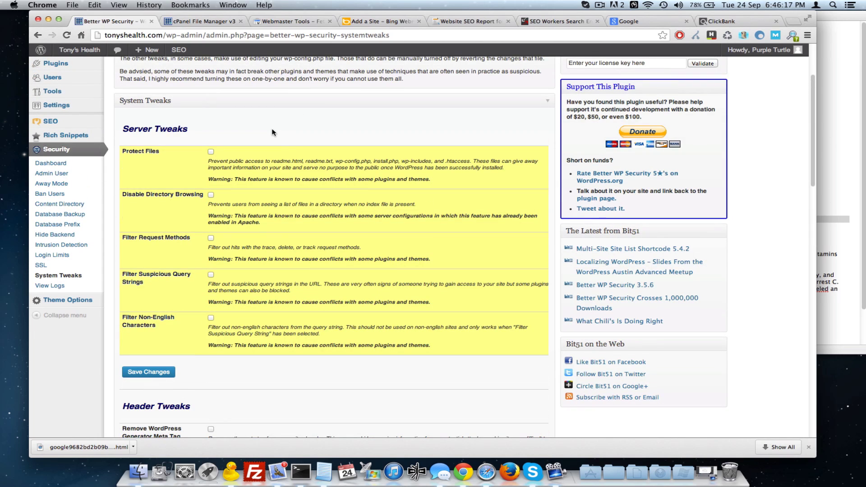
scroll(267, 122, down, 6)
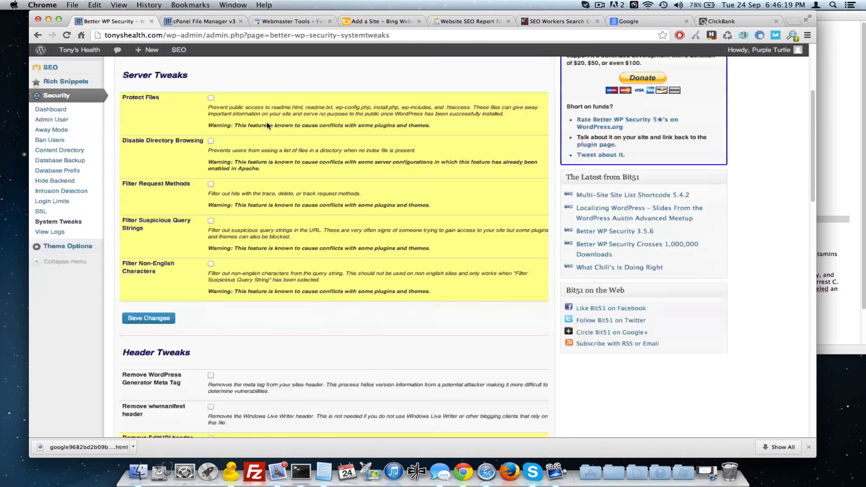
scroll(265, 170, up, 10)
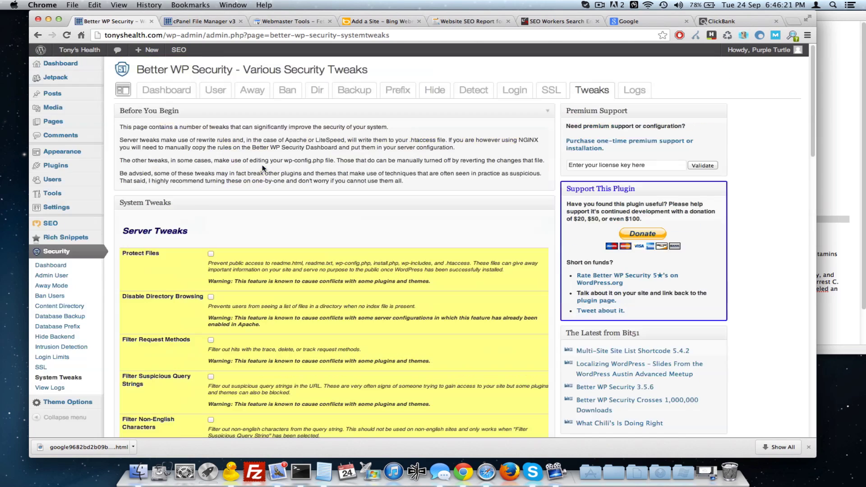
scroll(265, 212, down, 6)
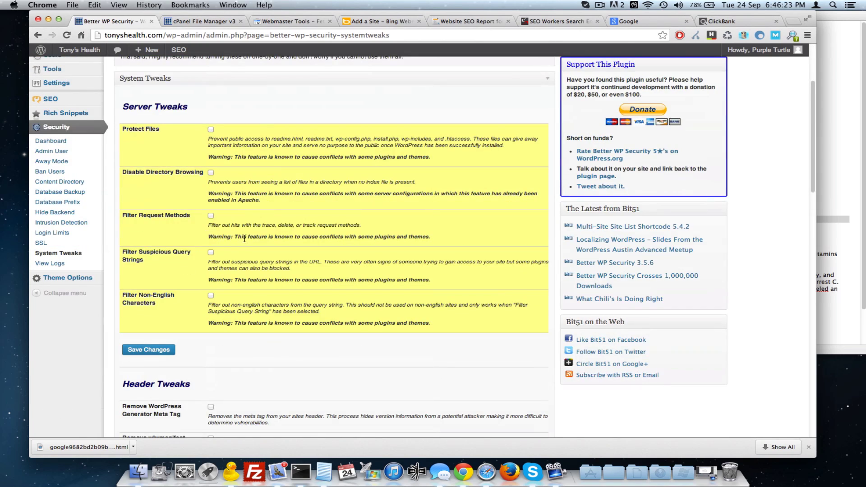
scroll(244, 240, down, 10)
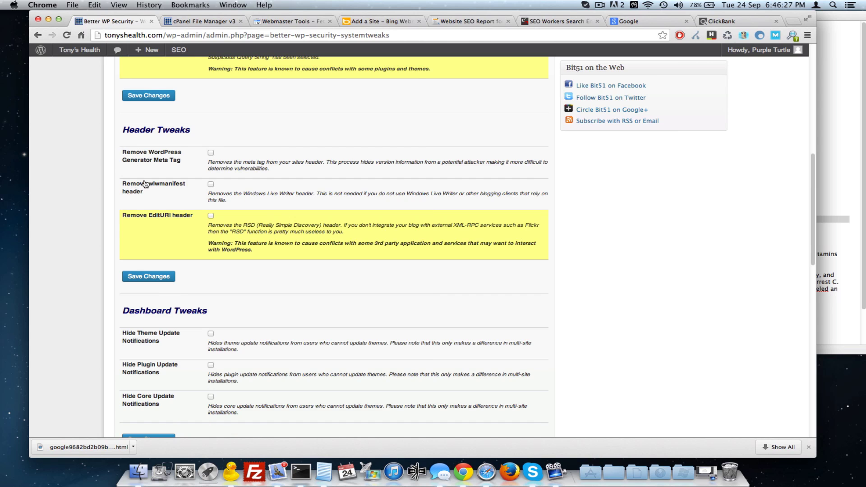
scroll(145, 184, up, 10)
mouse_move(47, 99)
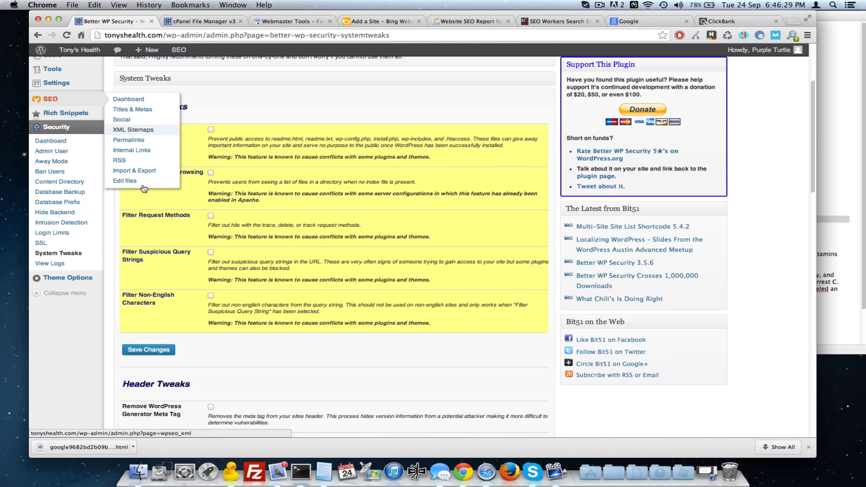
- Enable hiding of theme, plugin and core update notifications in the Dashboard Tweaks
scroll(213, 325, down, 14)
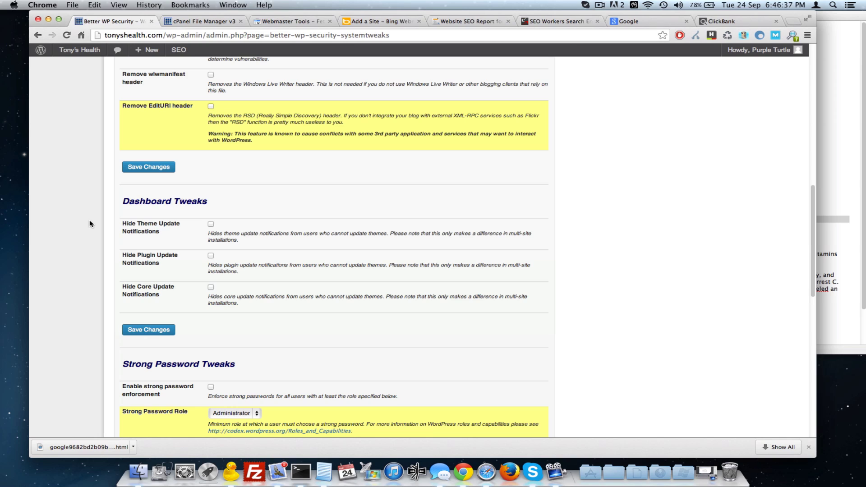
click(211, 224)
click(211, 255)
click(210, 287)
click(848, 197)
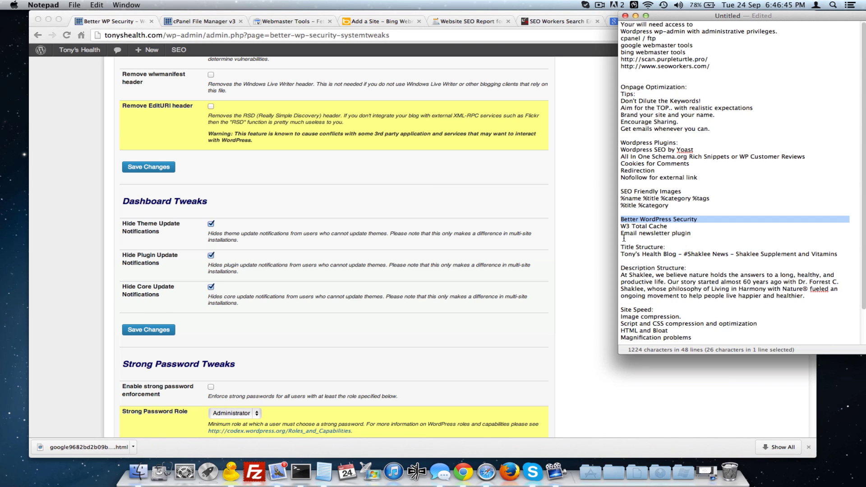
drag(622, 234, 717, 233)
click(718, 227)
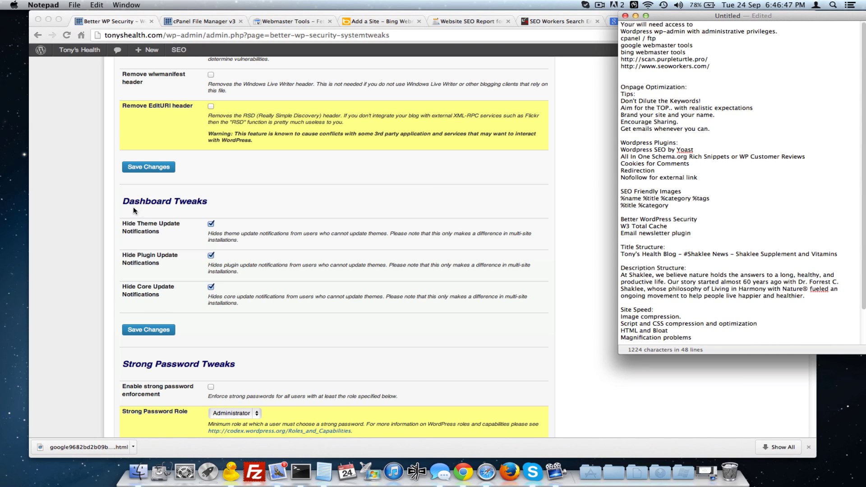
click(90, 217)
- Review the Strong Password Tweaks and Other Tweaks, leave strong password enforcement off, and save the system tweaks
scroll(83, 204, down, 3)
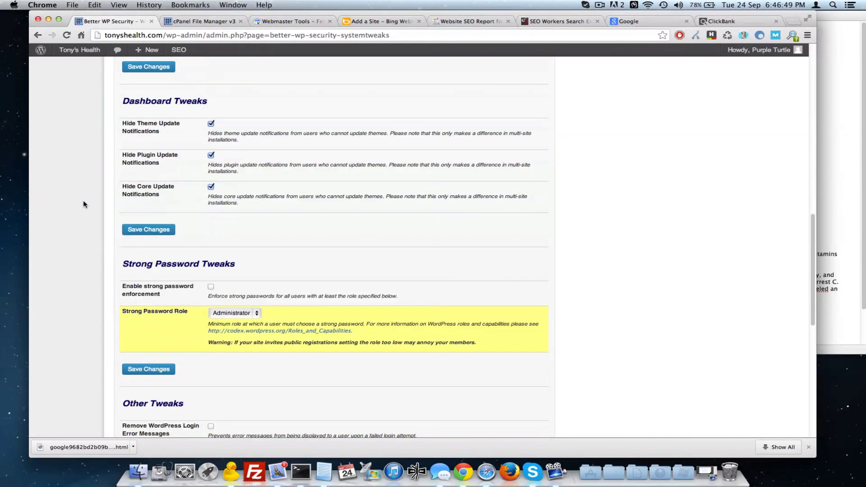
scroll(83, 203, down, 3)
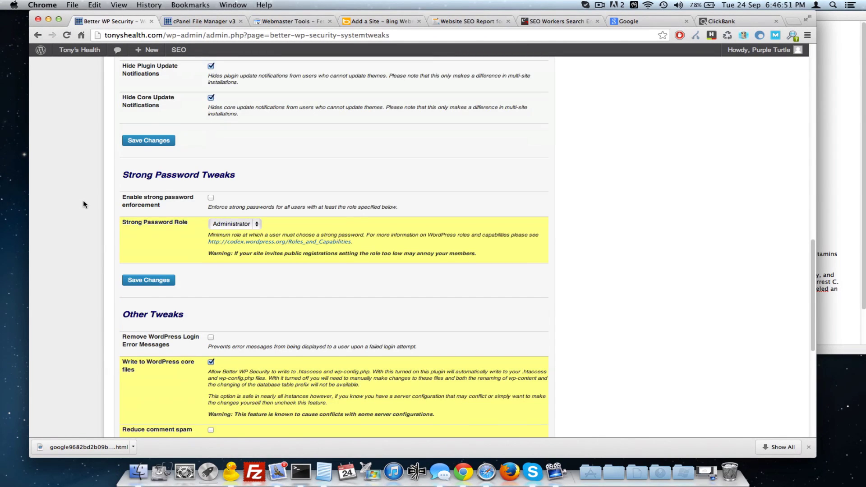
scroll(83, 204, down, 1)
click(211, 189)
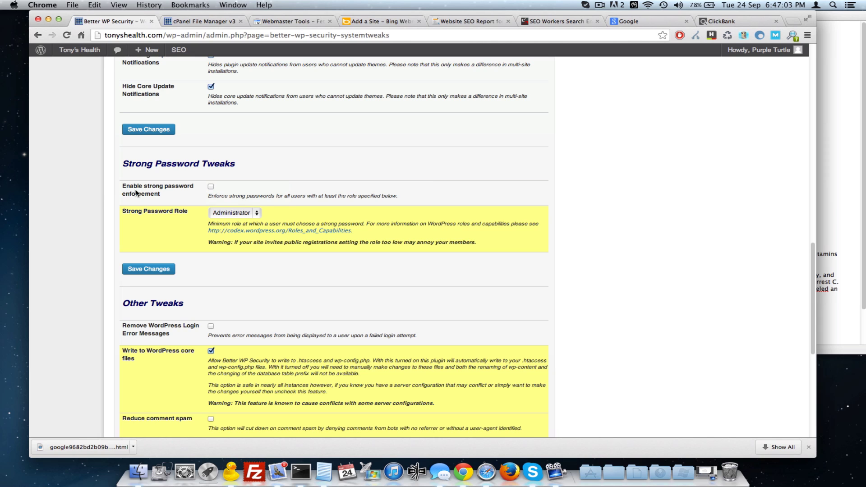
scroll(93, 235, down, 5)
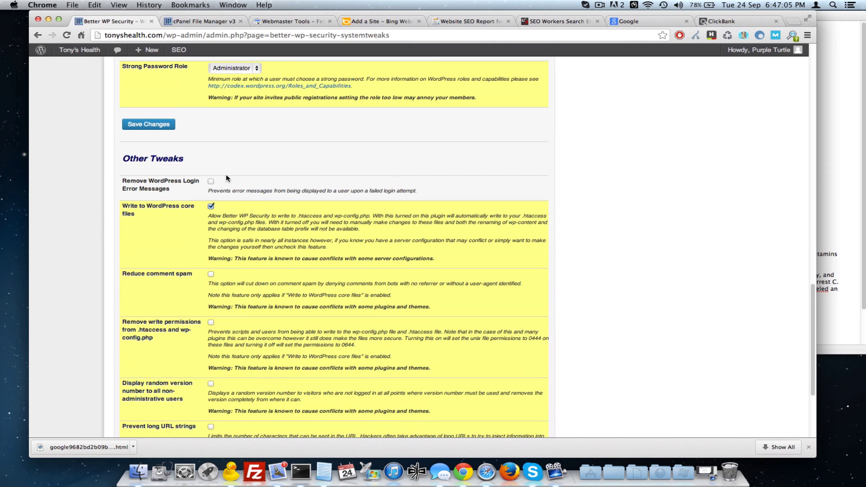
scroll(107, 150, down, 15)
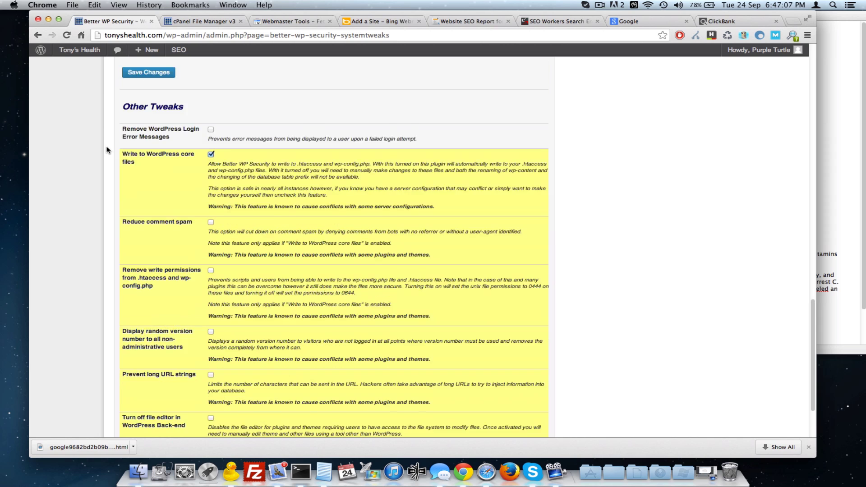
click(151, 195)
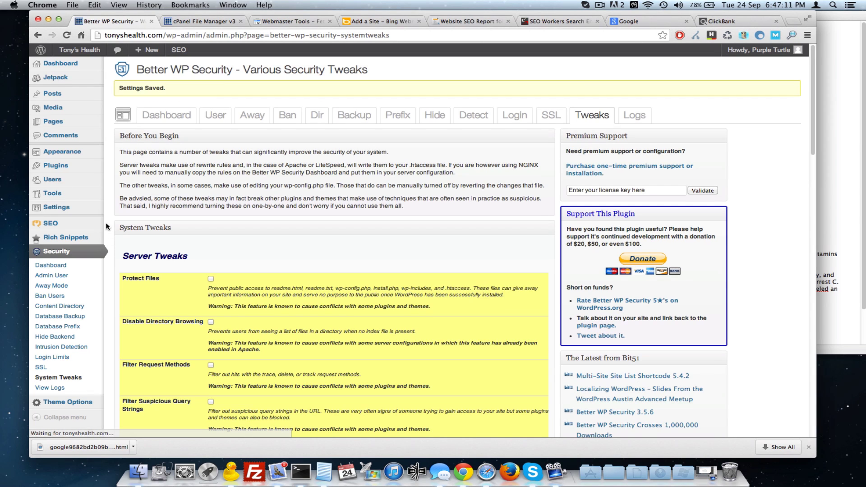
- Copy the plugin name W3 Total Cache from the notes and return to the WordPress admin in the browser
click(837, 224)
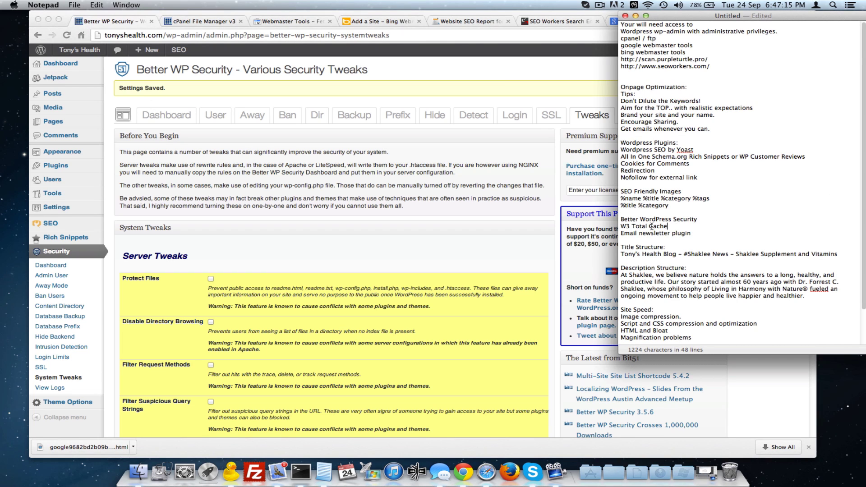
drag(621, 226, 678, 227)
key(super+c)
click(678, 227)
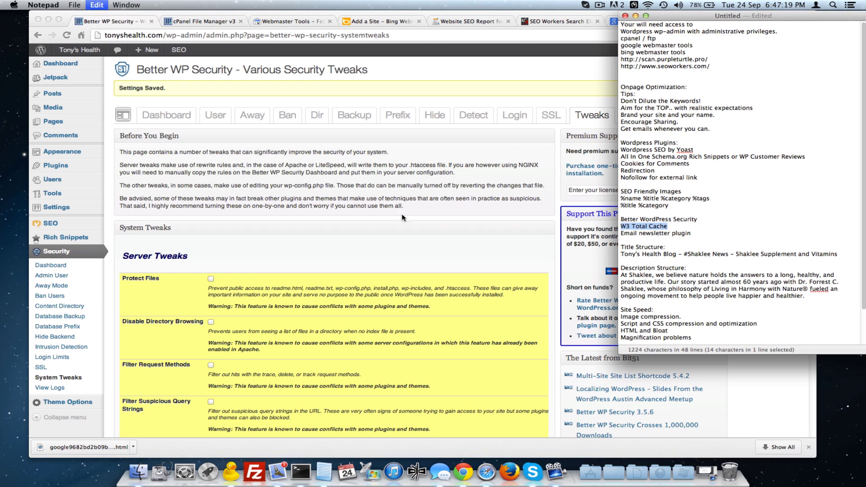
click(294, 177)
- Search the plugin directory for W3 Total Cache using the copied name and install the plugin
mouse_move(68, 169)
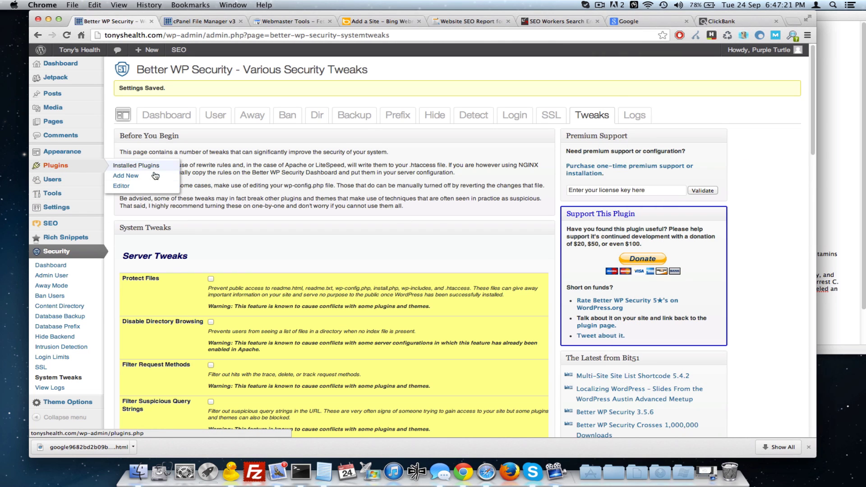
click(134, 179)
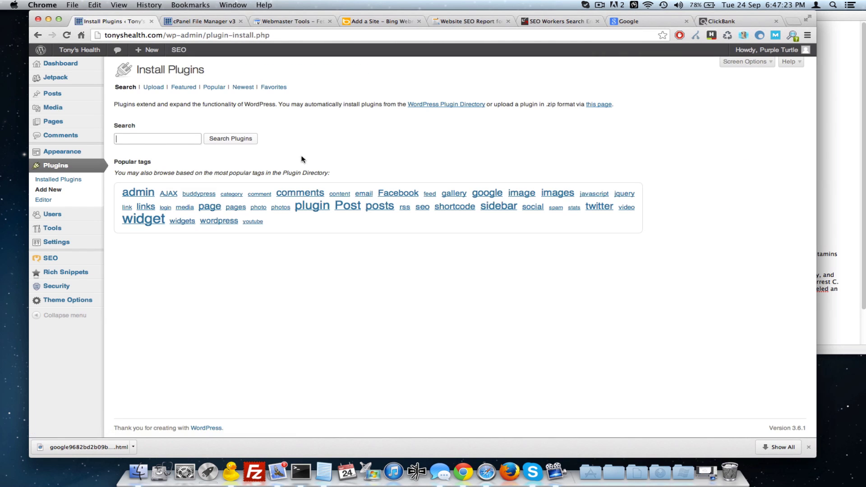
click(154, 139)
key(super+v)
click(231, 138)
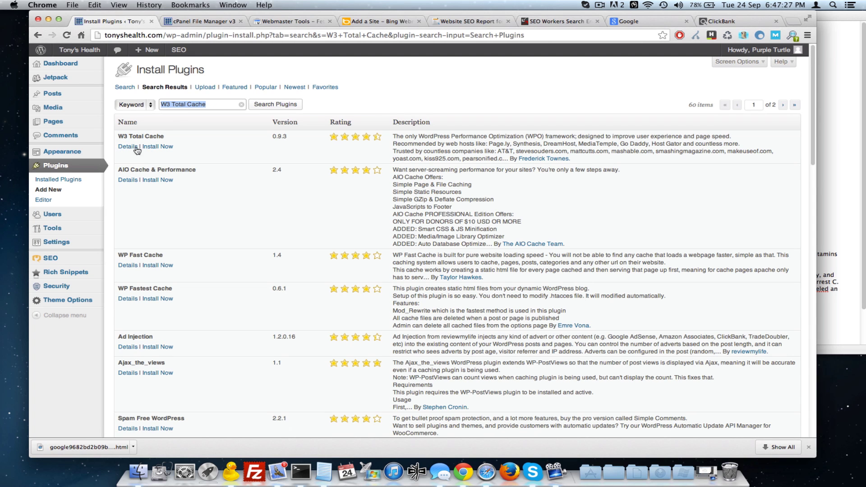
click(157, 150)
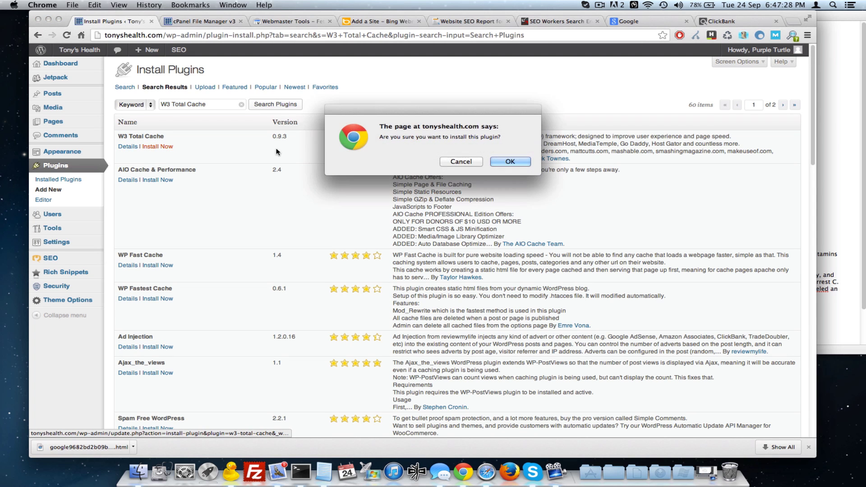
click(509, 161)
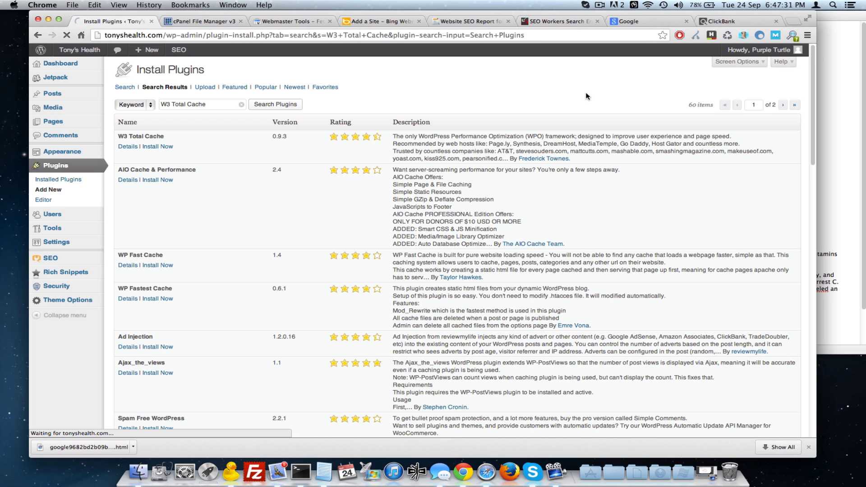
- Load gtmetrix.com in the browser tab that shows ClickBank
click(722, 23)
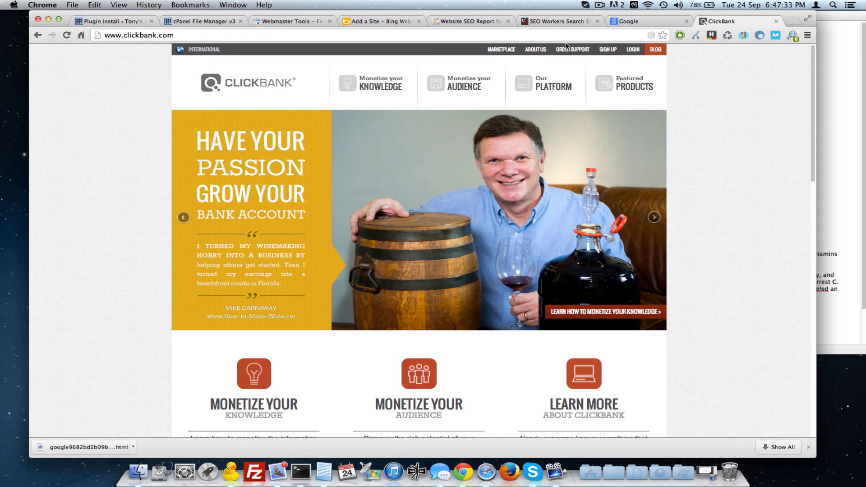
click(432, 40)
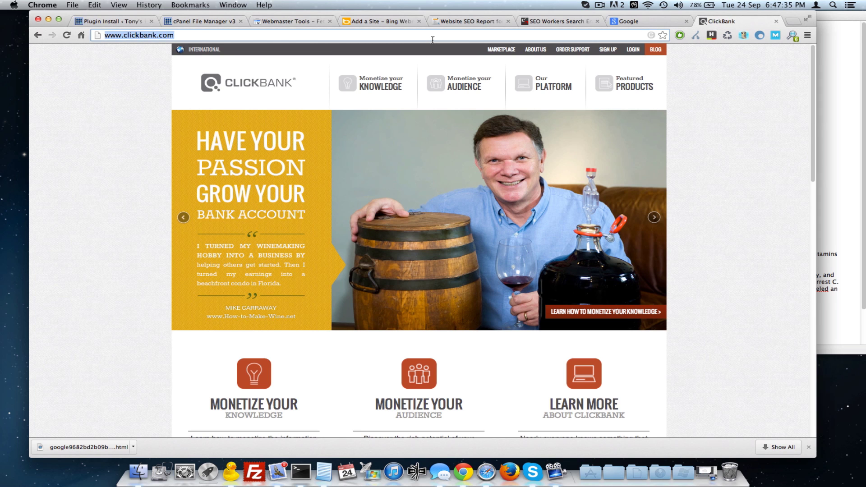
text(gtmetr)
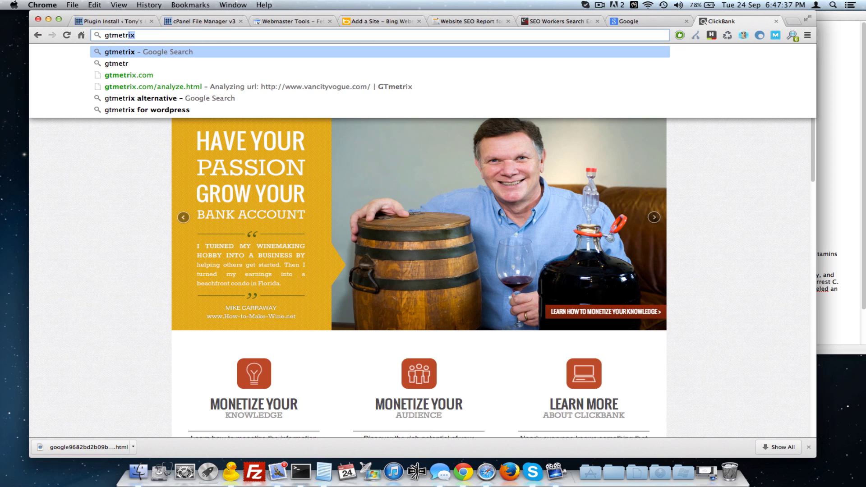
text(ix)
key(Down)
key(Return)
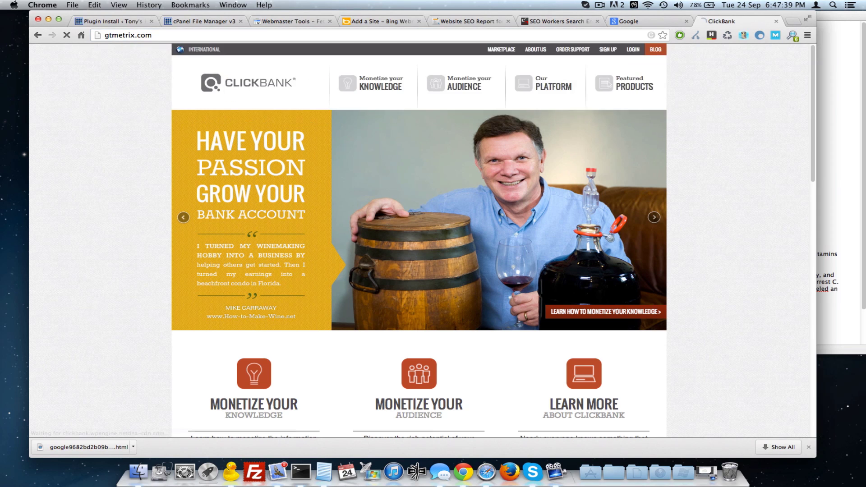
- Copy the domain tonyshealth.com from the plugin installation page's address and activate W3 Total Cache
click(134, 21)
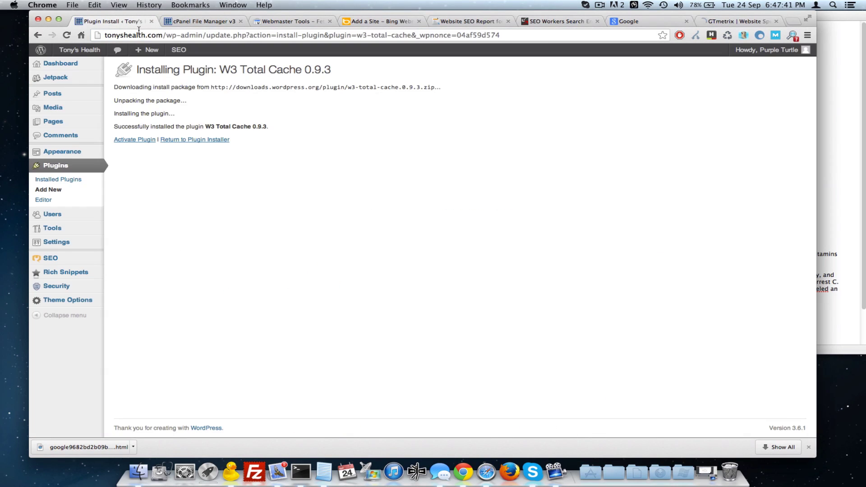
drag(162, 35, 58, 38)
key(super+c)
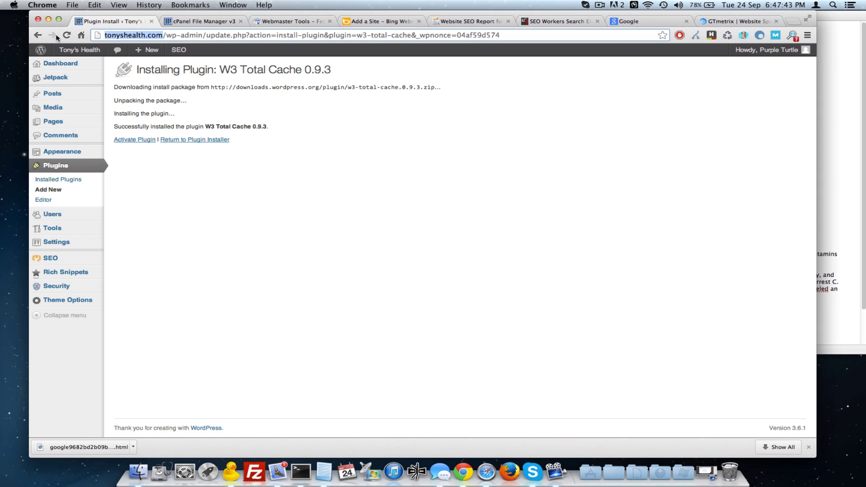
click(138, 140)
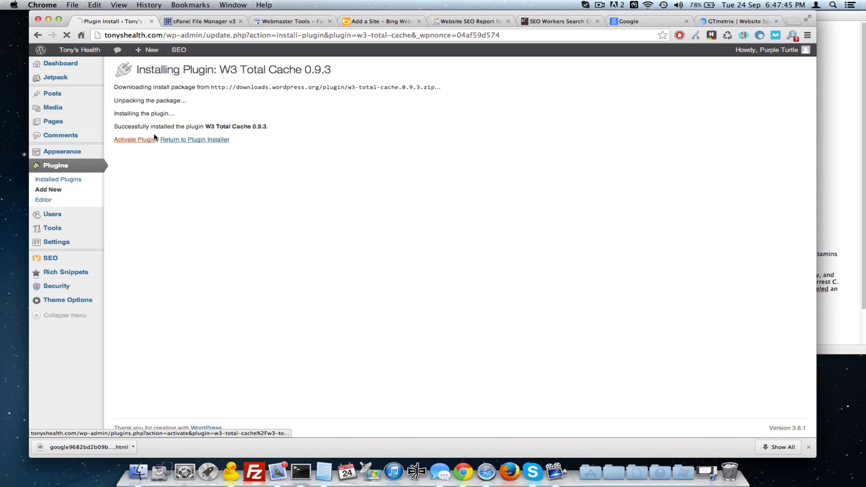
click(732, 17)
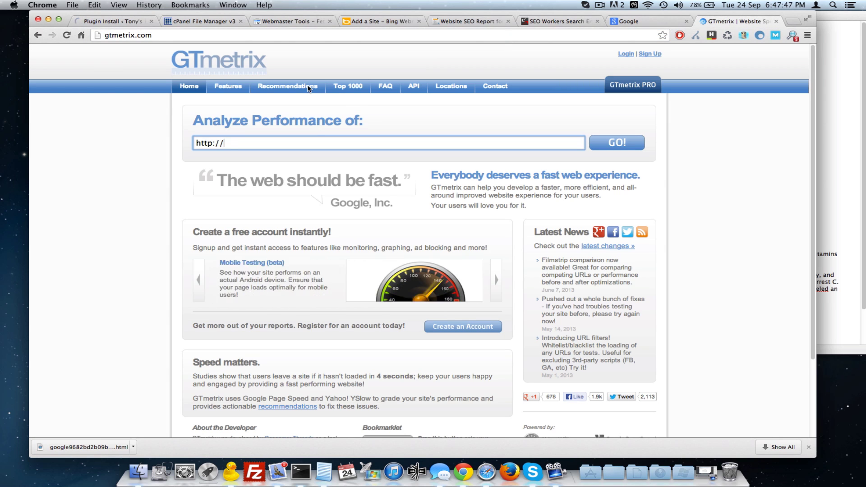
click(235, 144)
key(super+v)
key(Return)
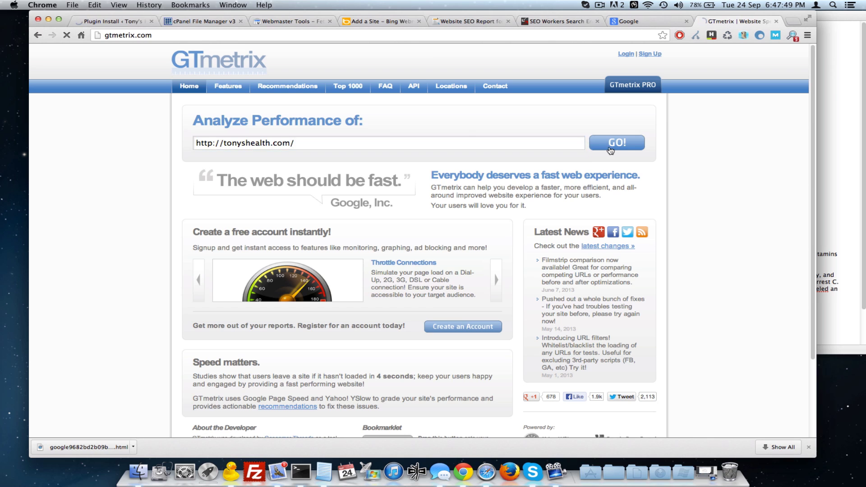
click(133, 21)
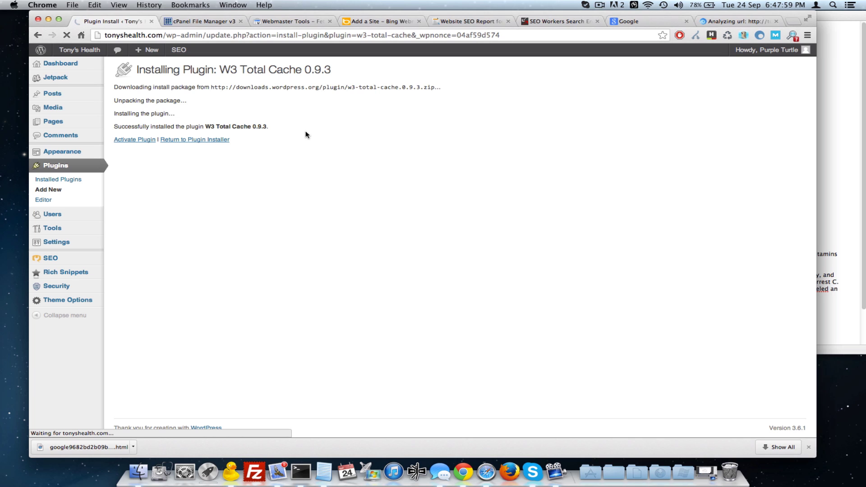
- Activate W3 Total Cache and enable the page cache in its general performance settings
click(135, 139)
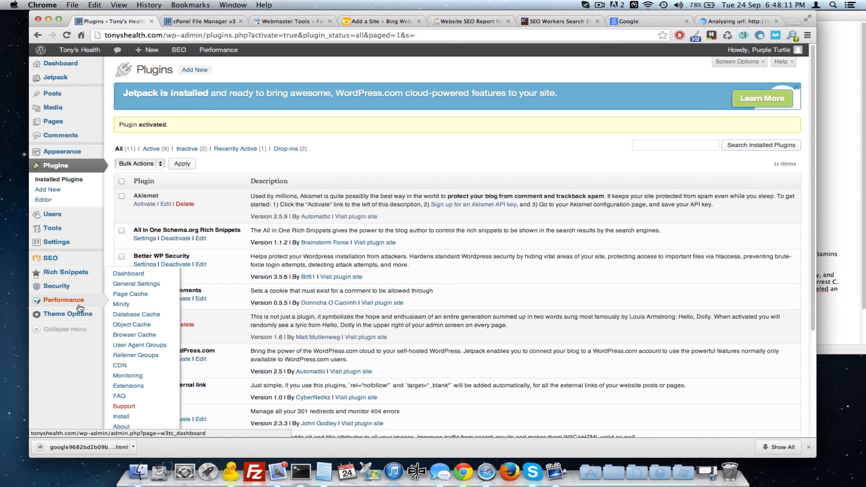
mouse_move(56, 300)
click(125, 284)
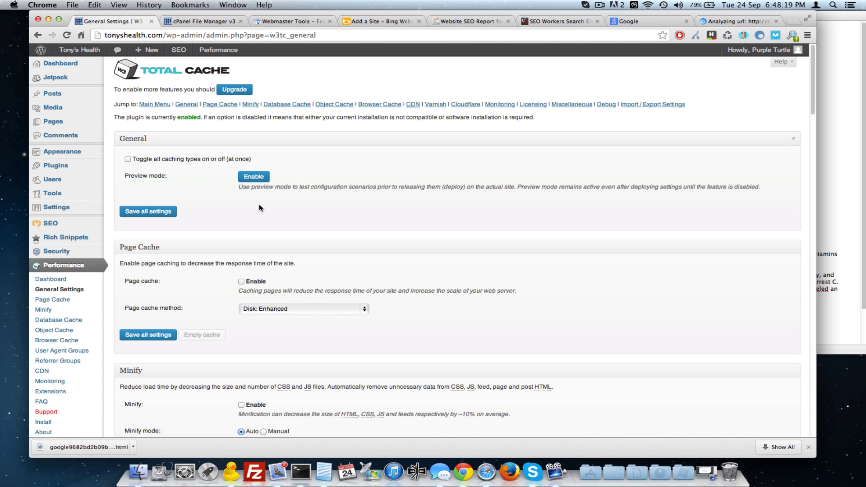
scroll(270, 206, down, 5)
click(252, 192)
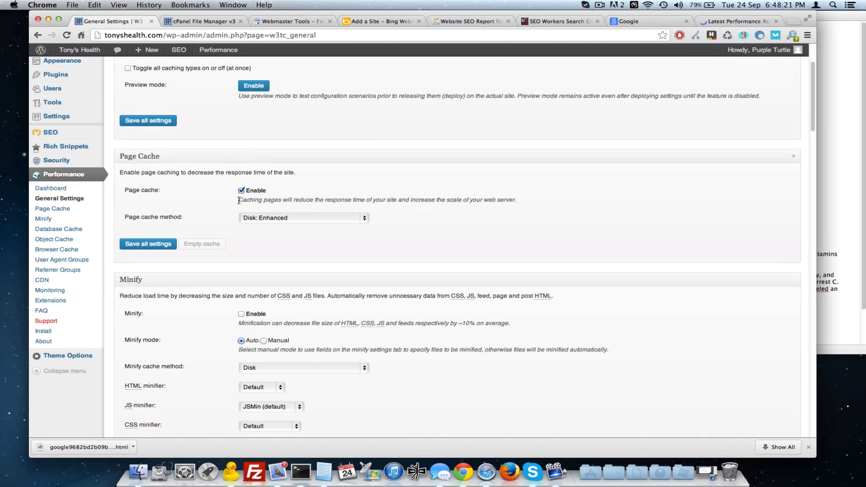
- Enable the object cache in the W3 Total Cache general settings
scroll(221, 204, down, 4)
scroll(215, 201, down, 6)
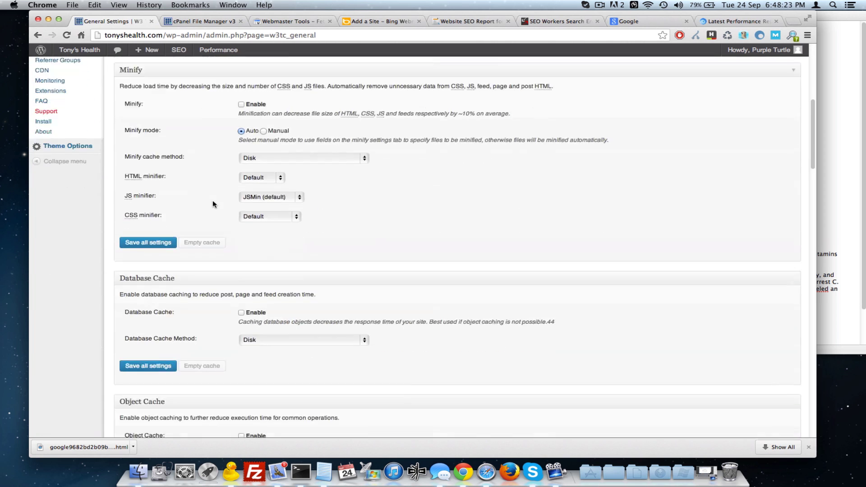
scroll(213, 200, down, 4)
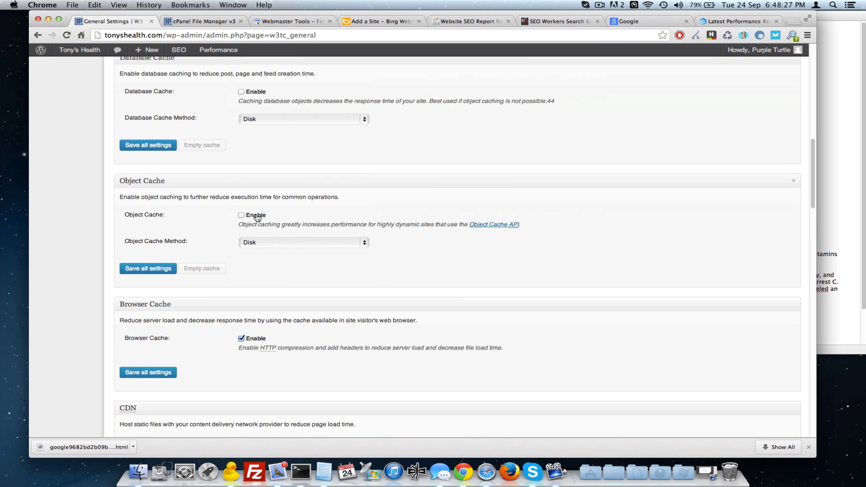
click(257, 217)
scroll(209, 219, down, 3)
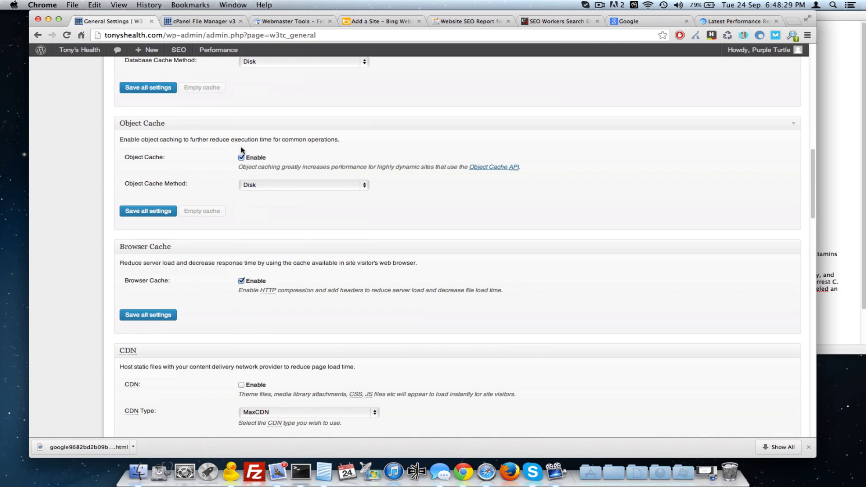
scroll(249, 179, down, 3)
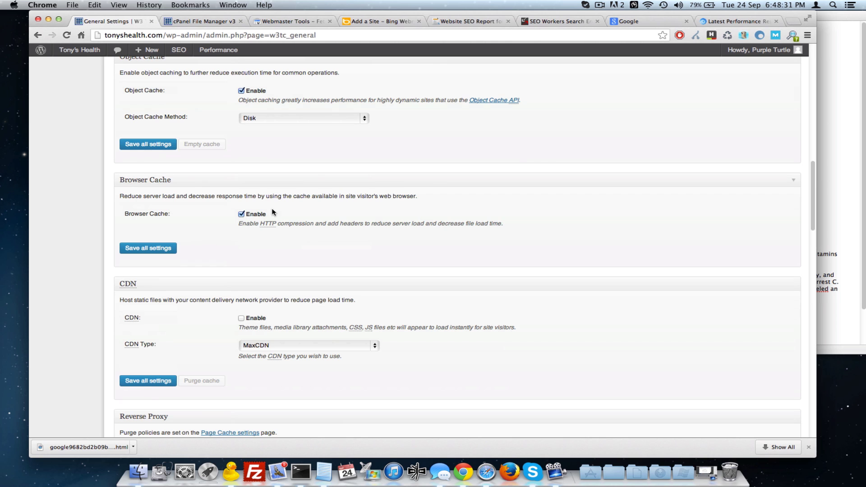
- Clear the prefilled account email and API key in the CloudFlare section
scroll(228, 219, down, 10)
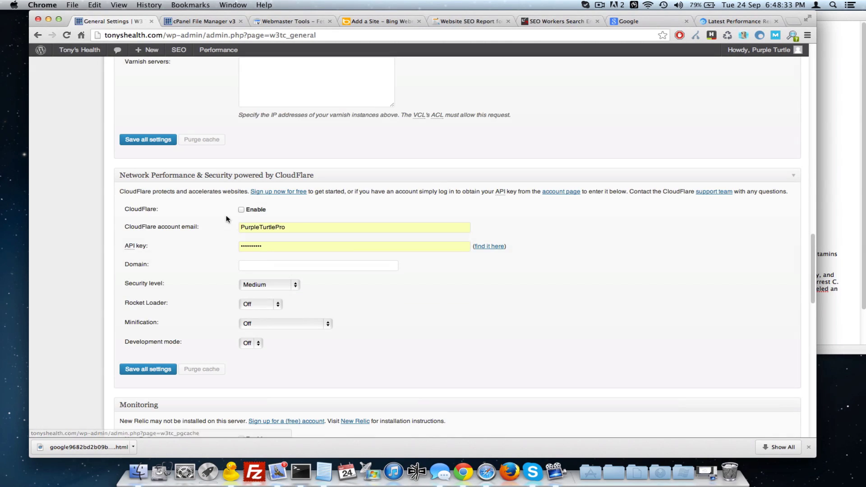
double_click(256, 225)
key(BackSpace)
click(213, 227)
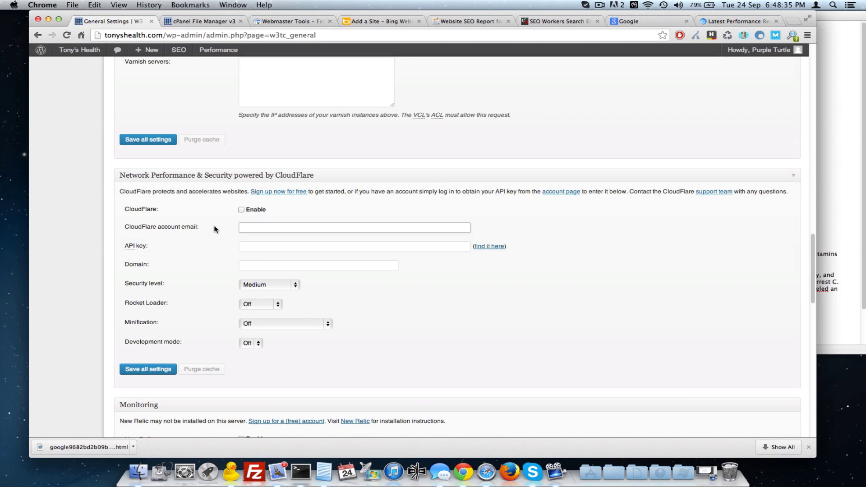
- Disable the Google Page Speed dashboard widget and Verify rewrite rules in the Miscellaneous section
scroll(222, 219, up, 5)
scroll(216, 222, down, 10)
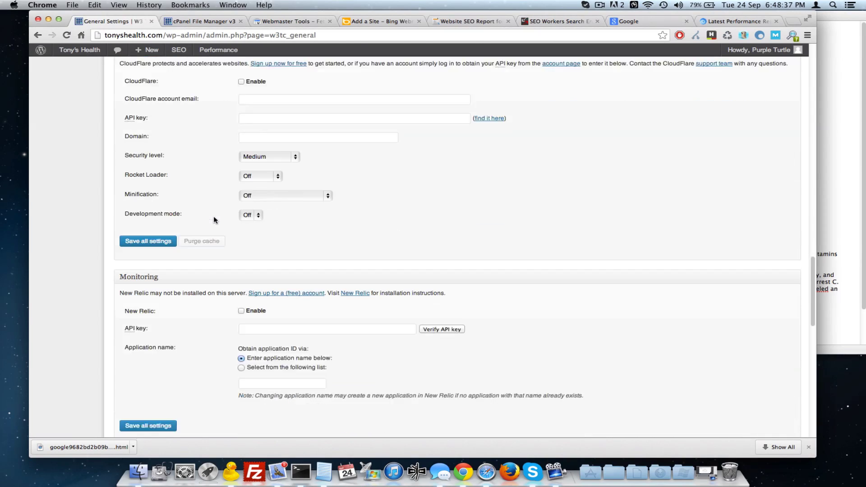
scroll(214, 221, down, 9)
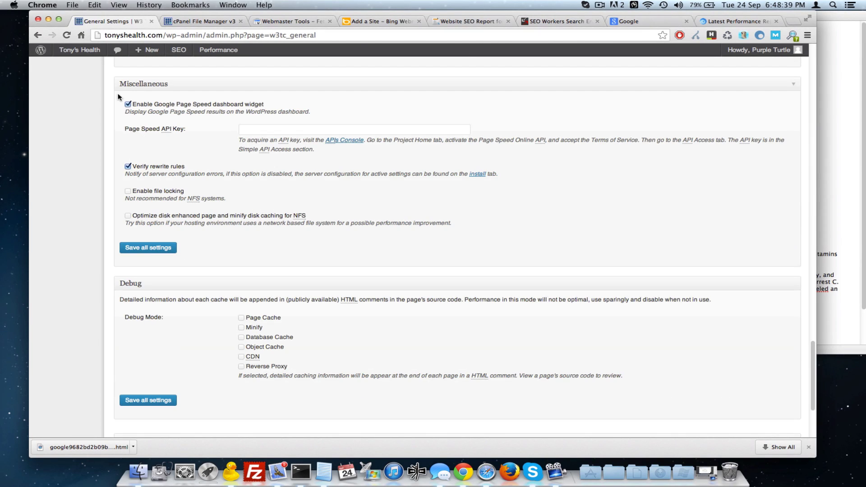
scroll(180, 171, down, 6)
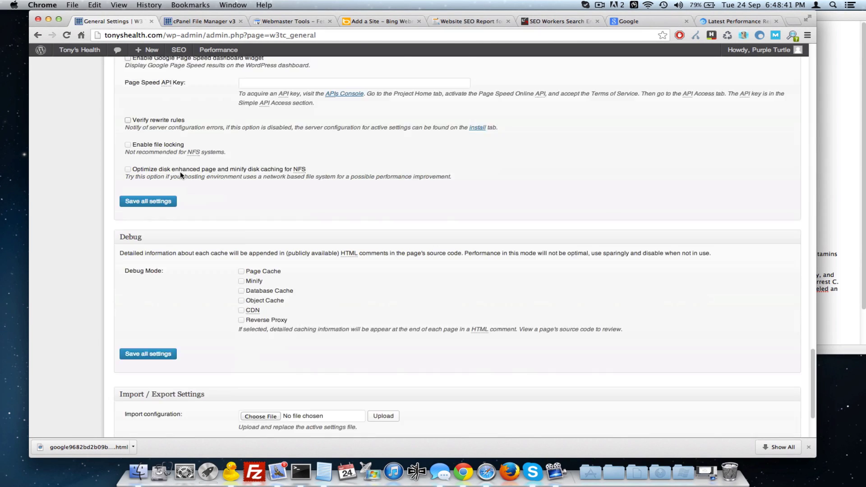
- Save all W3 Total Cache general settings and empty the page cache
scroll(180, 171, up, 15)
scroll(180, 172, down, 5)
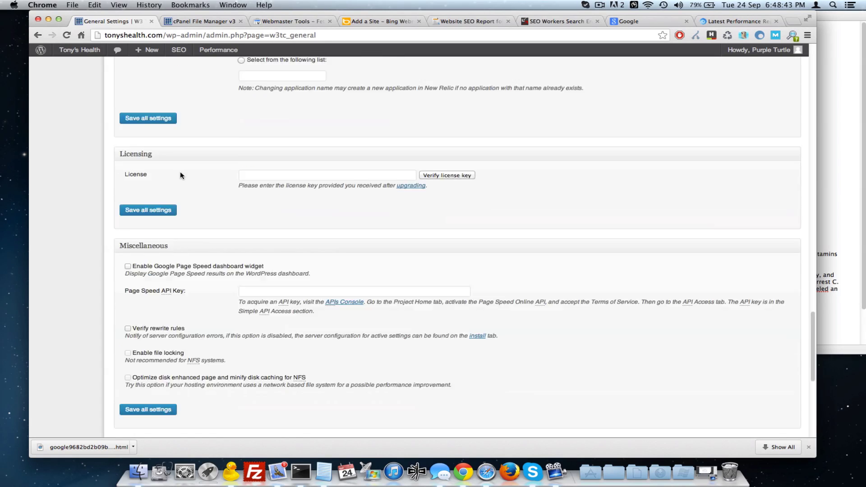
scroll(180, 171, up, 20)
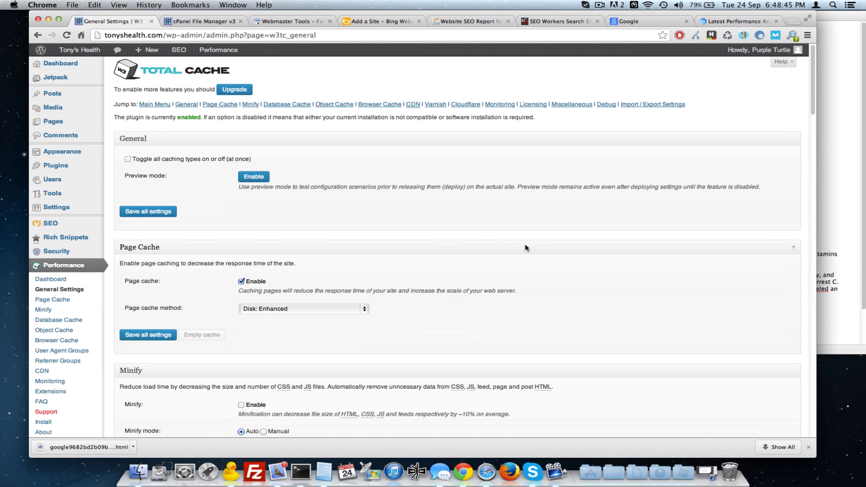
scroll(523, 245, down, 5)
scroll(523, 246, down, 6)
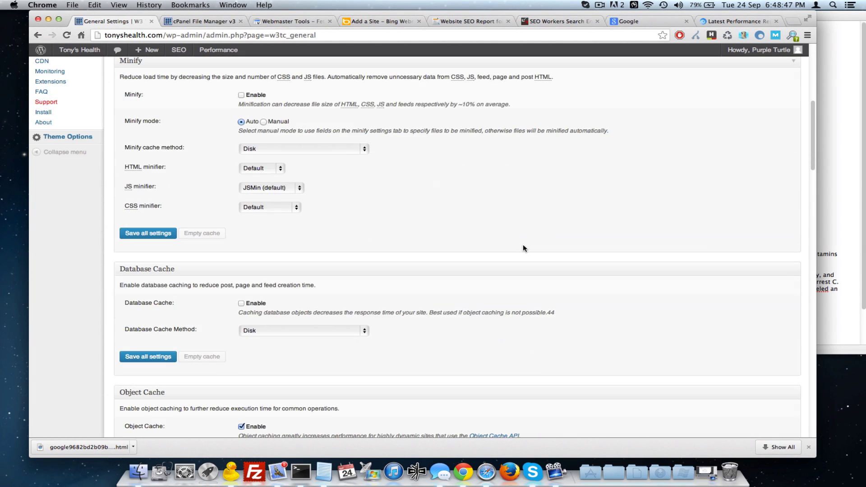
scroll(524, 245, down, 4)
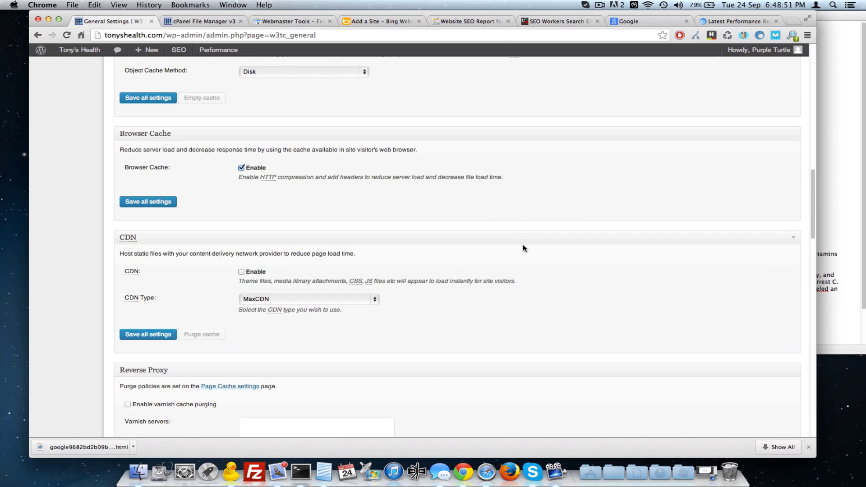
scroll(524, 246, down, 10)
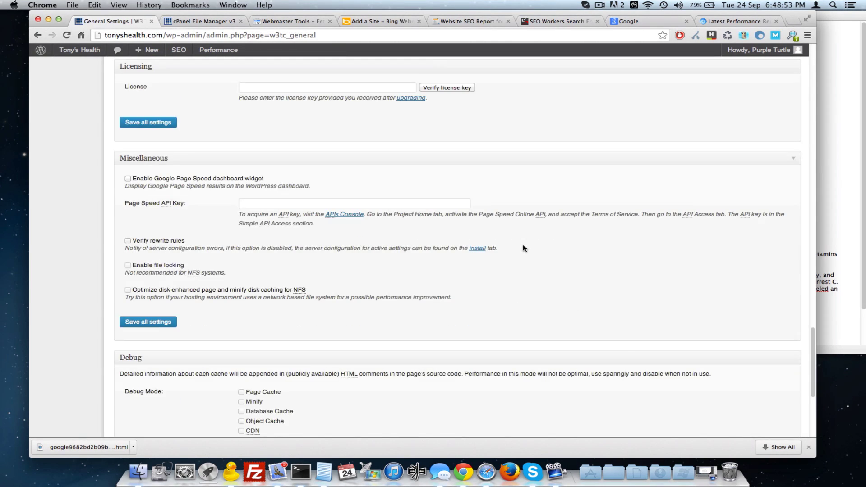
scroll(523, 246, down, 5)
scroll(523, 246, up, 12)
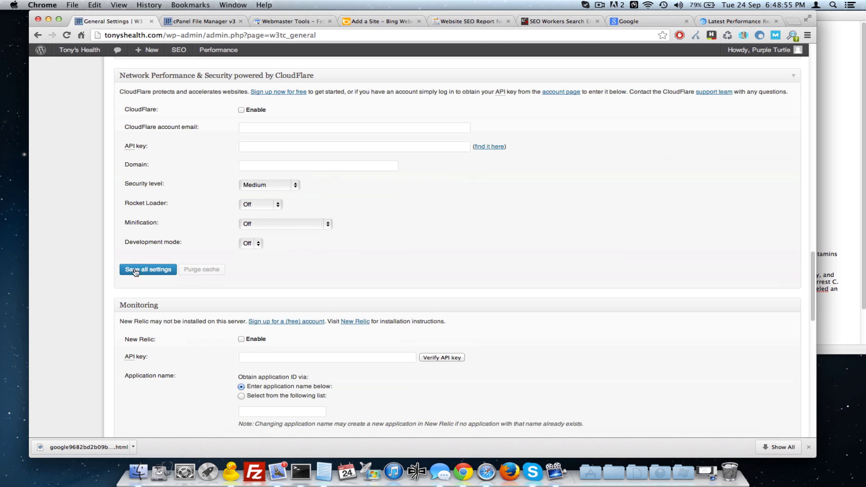
scroll(134, 272, up, 5)
click(148, 163)
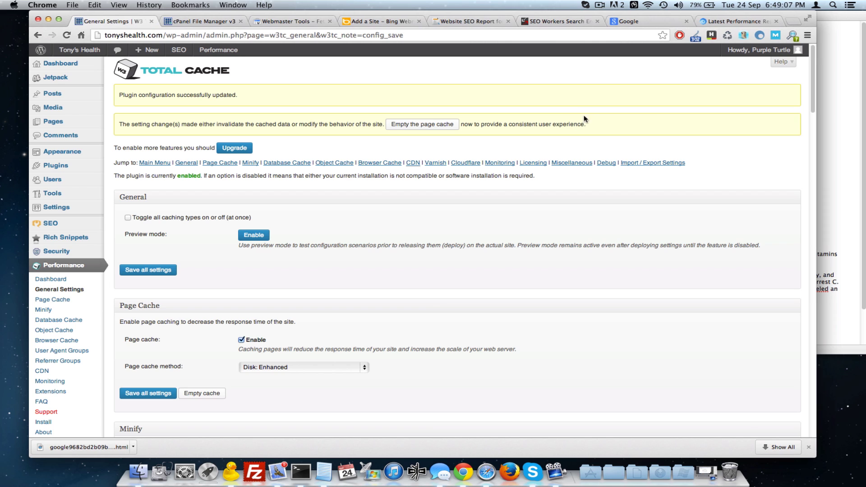
click(413, 125)
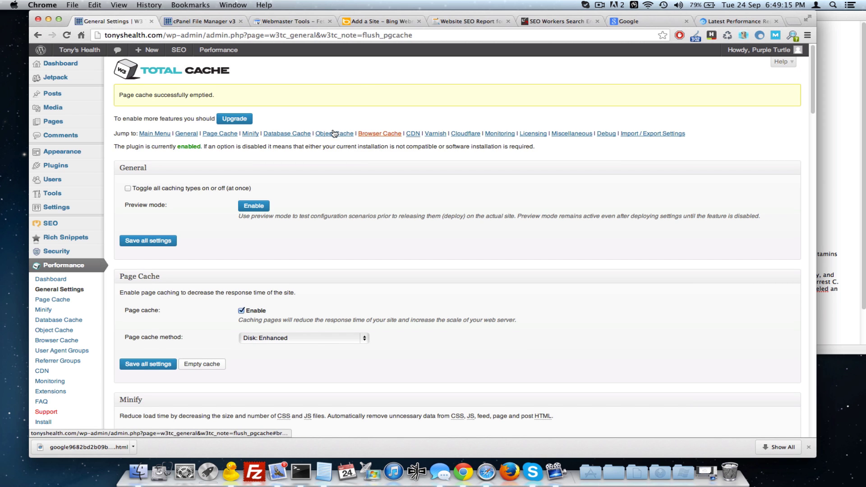
- Open the Browser Cache settings page of W3 Total Cache
scroll(361, 284, down, 20)
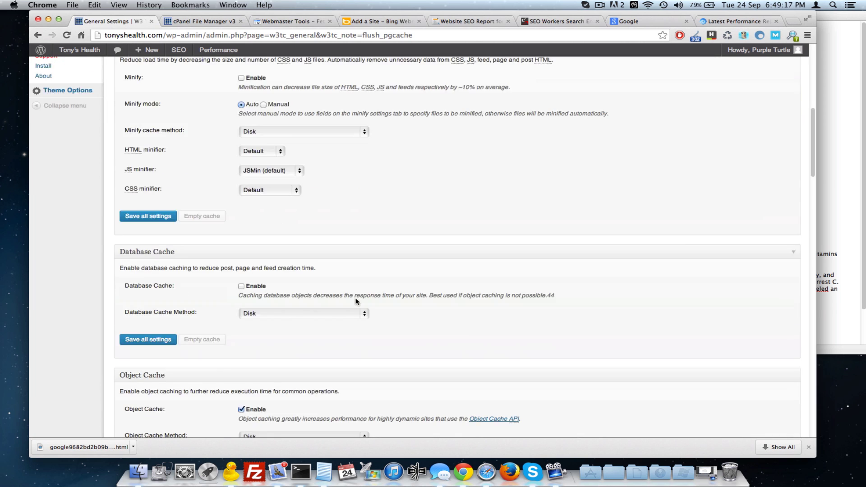
scroll(354, 300, up, 20)
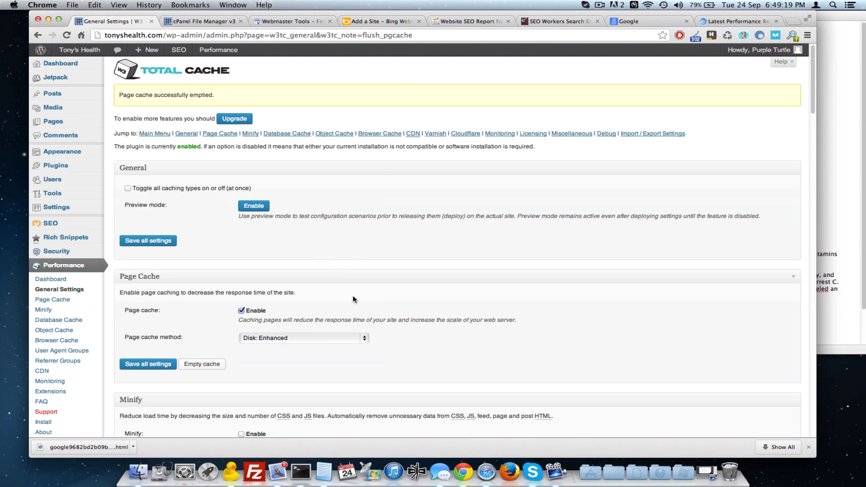
click(380, 132)
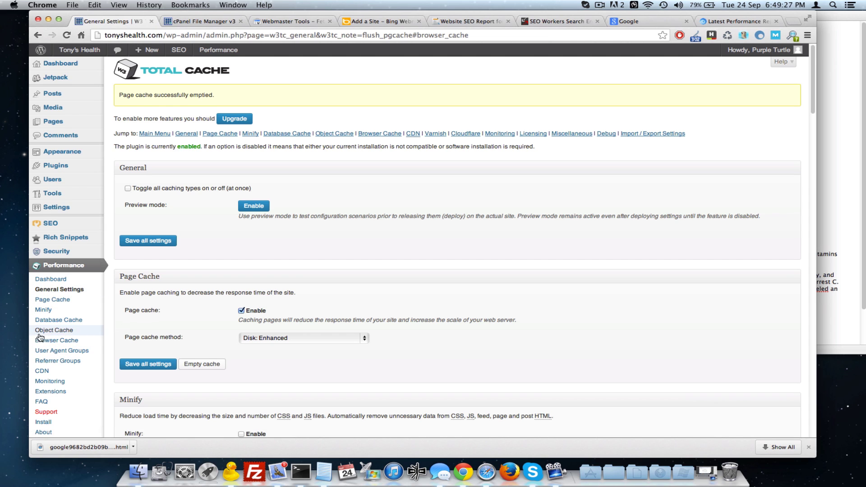
scroll(49, 325, down, 3)
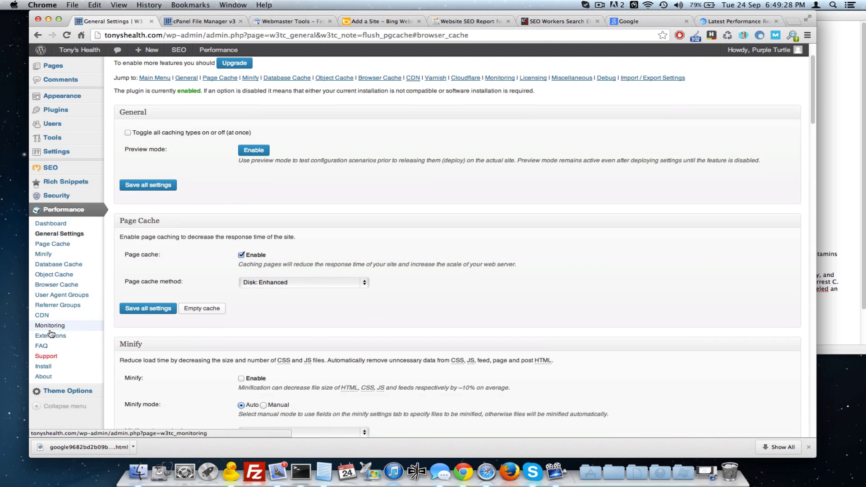
click(66, 287)
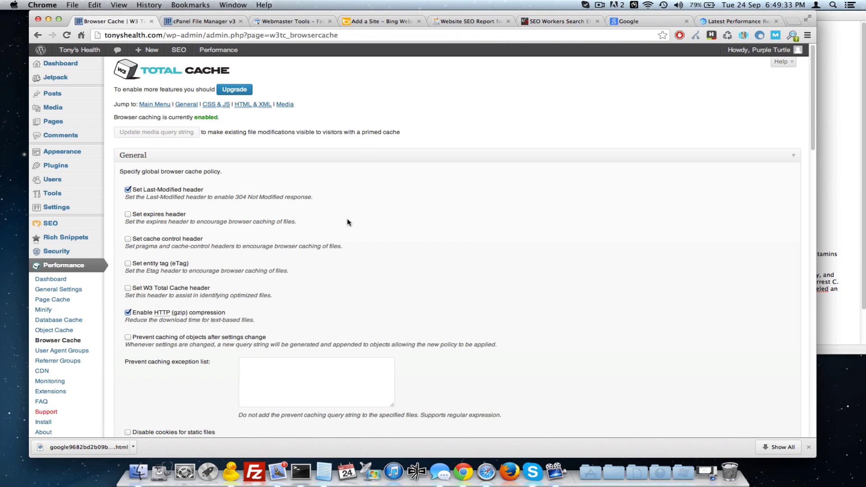
- In the General browser cache policy, enable the expires, cache control, entity tag and W3 Total Cache headers and disable cookies for static files
scroll(337, 222, down, 3)
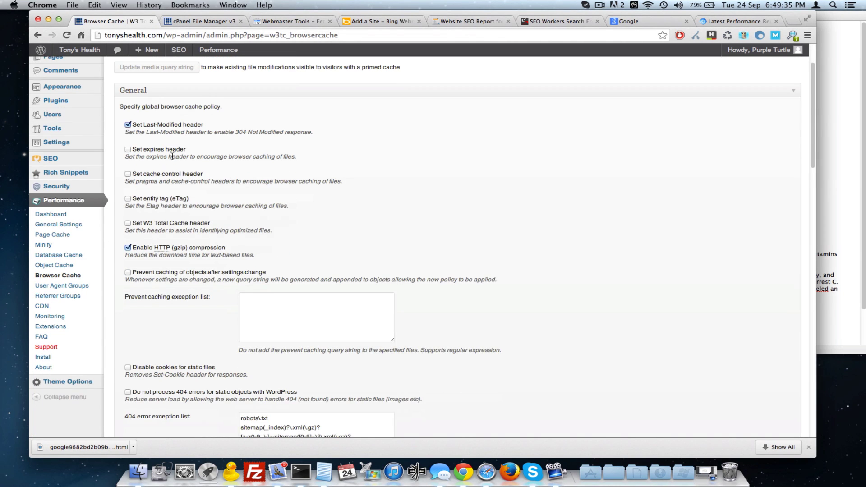
click(142, 175)
click(140, 203)
click(142, 224)
scroll(207, 279, down, 5)
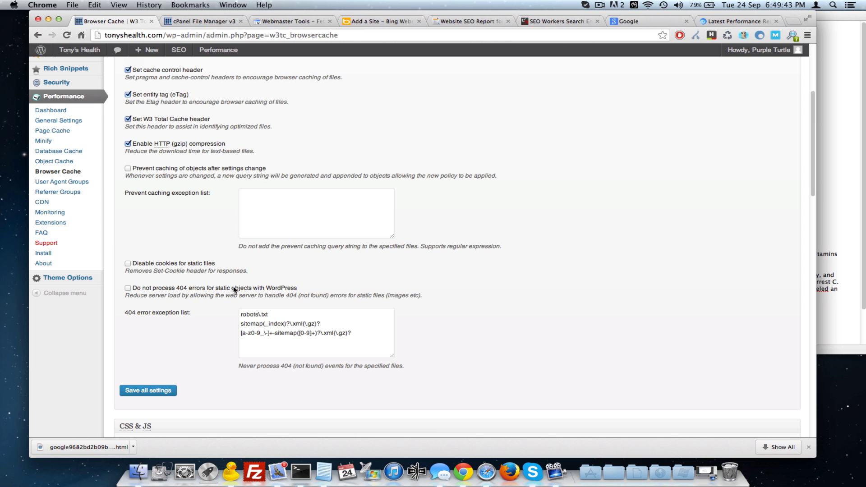
click(186, 265)
- Check the CSS & JS and HTML & XML cache policies and save all browser cache settings
scroll(152, 271, down, 10)
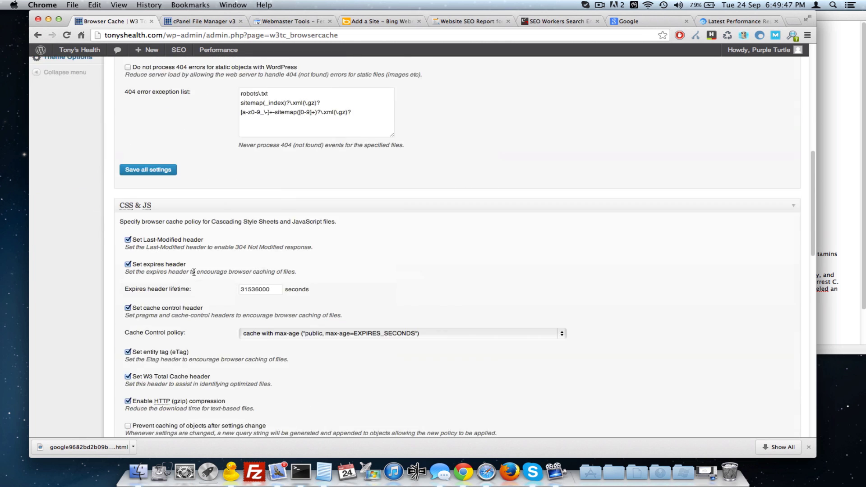
scroll(211, 237, up, 3)
scroll(202, 300, down, 15)
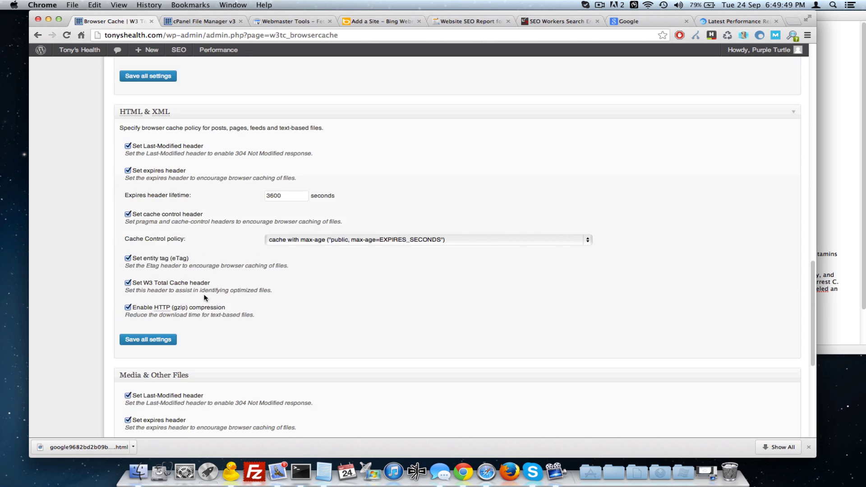
scroll(213, 291, up, 15)
scroll(213, 290, up, 15)
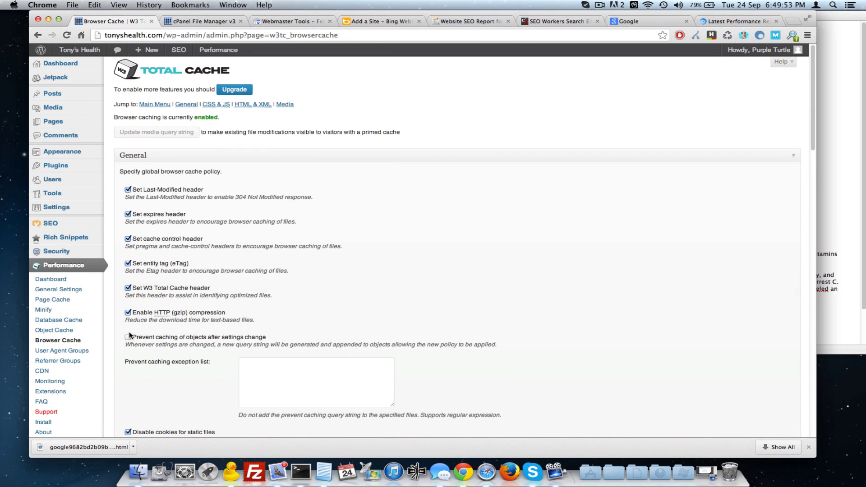
scroll(212, 310, down, 3)
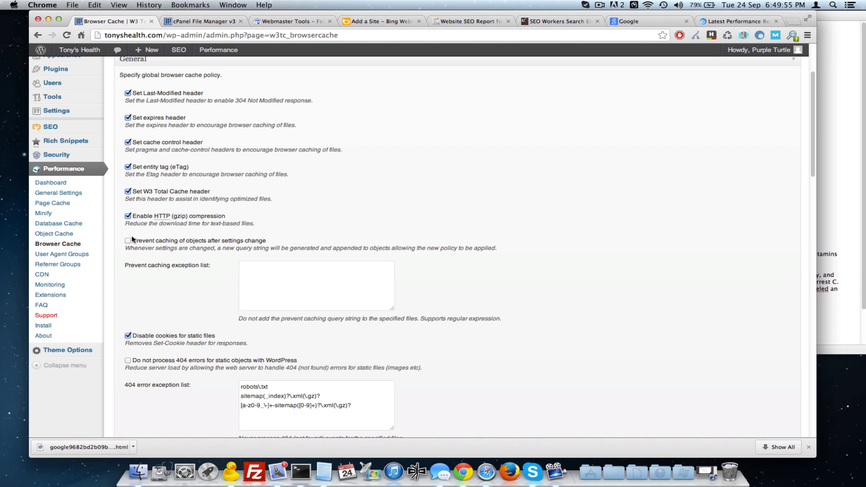
scroll(176, 258, down, 2)
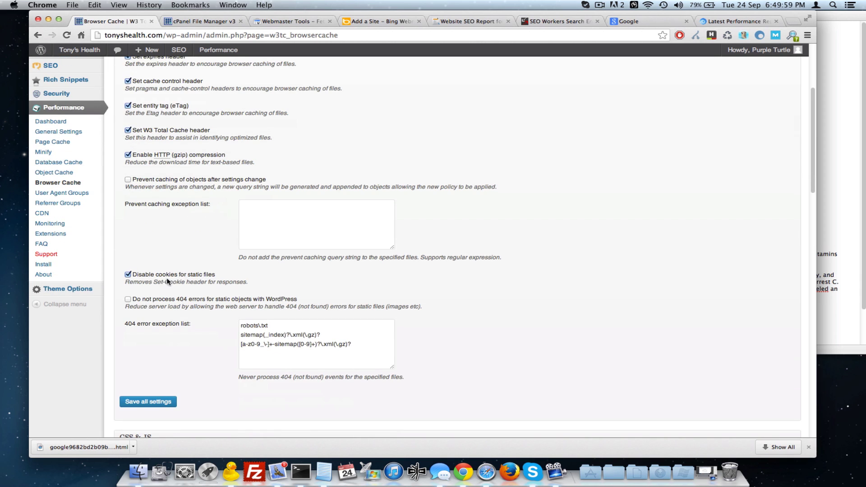
scroll(190, 307, down, 2)
click(146, 344)
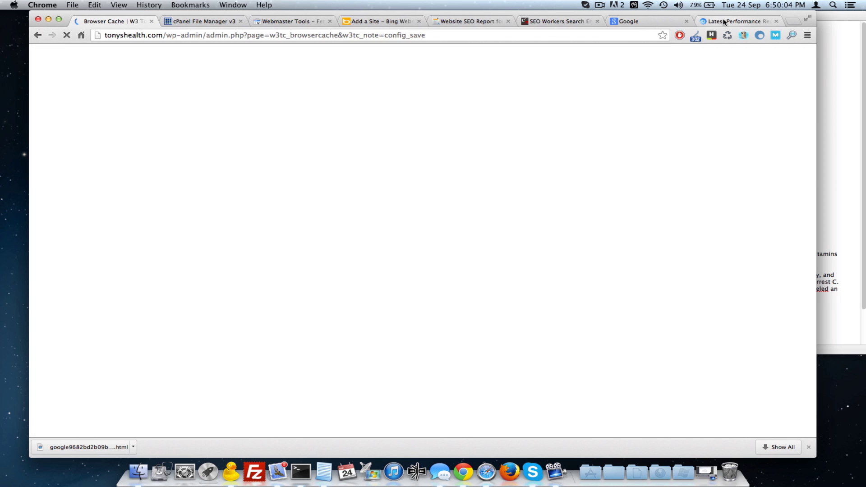
- Examine the page load time, grades and recommendations in the GTmetrix report for tonyshealth.com
click(735, 21)
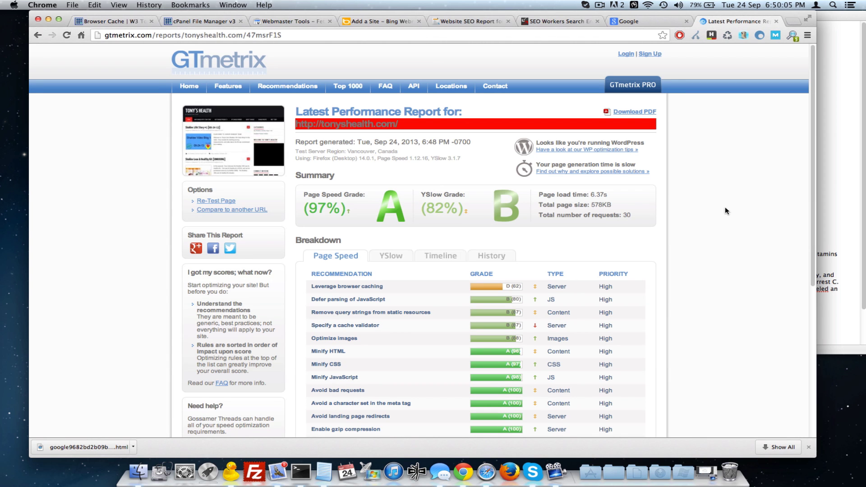
double_click(598, 194)
click(443, 196)
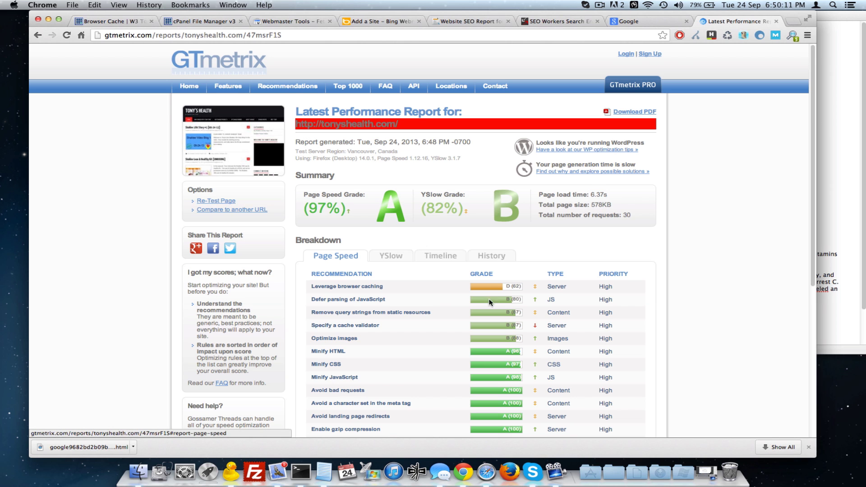
- Re-test tonyshealth.com from its GTmetrix performance report
scroll(377, 251, down, 10)
scroll(376, 248, up, 8)
scroll(375, 245, up, 3)
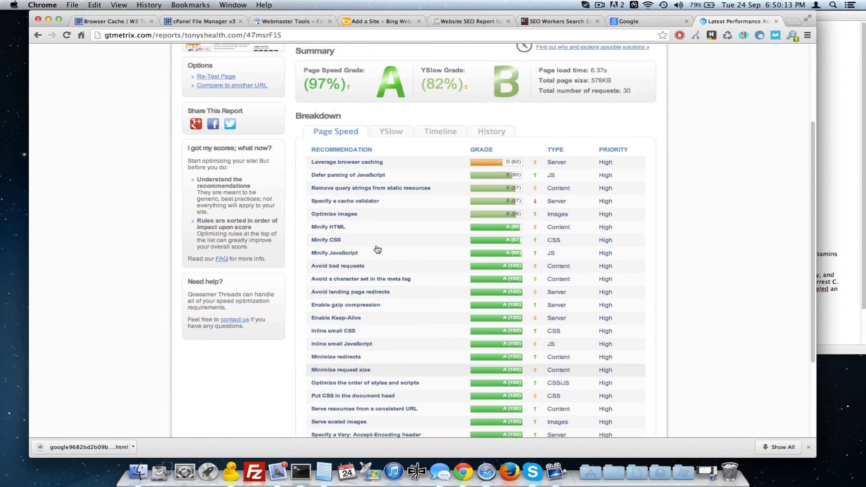
click(215, 201)
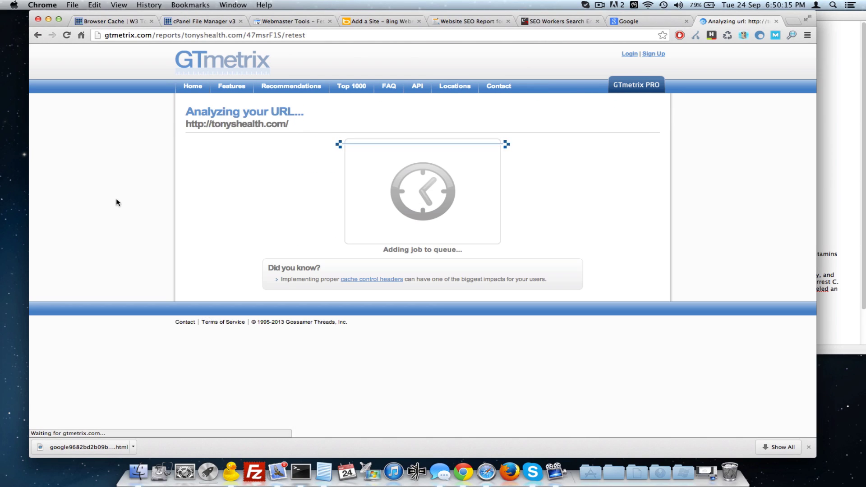
- Review the saved General and CSS & JS browser cache policies in W3 Total Cache
click(111, 25)
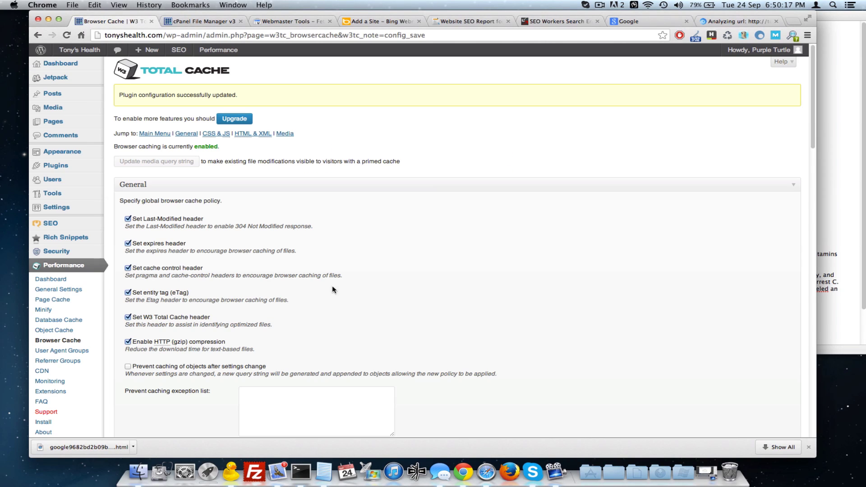
scroll(519, 271, down, 10)
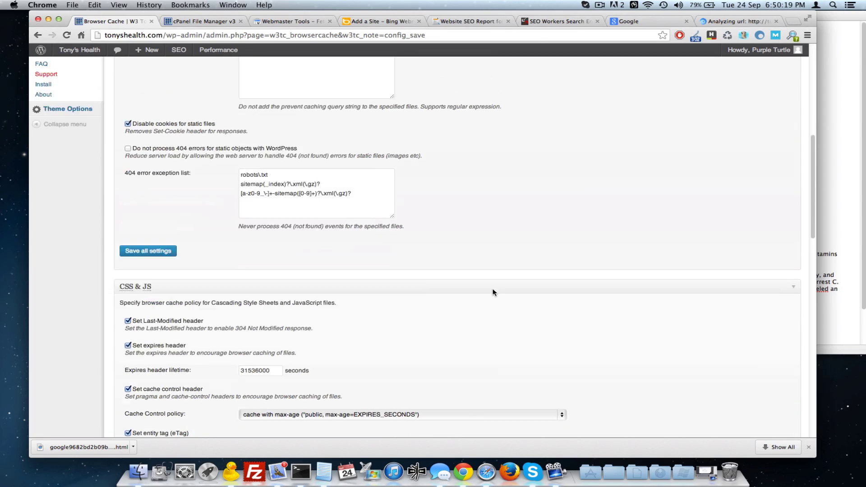
scroll(491, 235, up, 10)
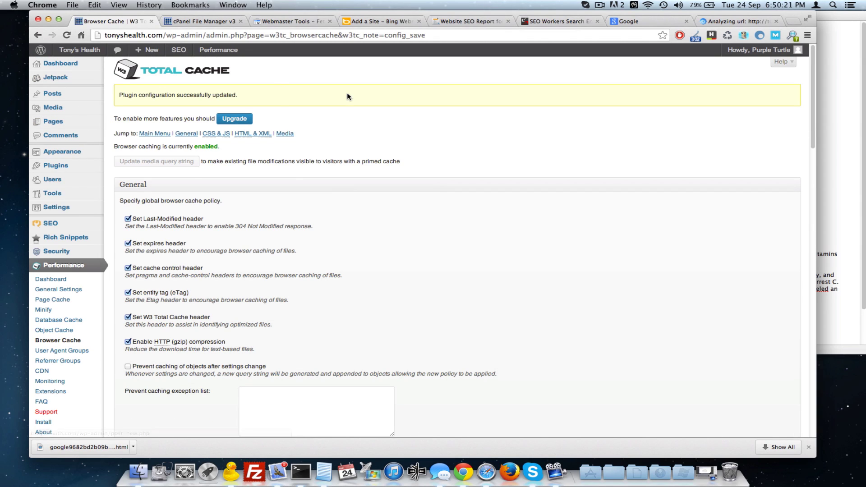
- Switch to the notes and copy the line "Email newsletter plugin" from the WordPress plugins list
click(848, 99)
click(654, 206)
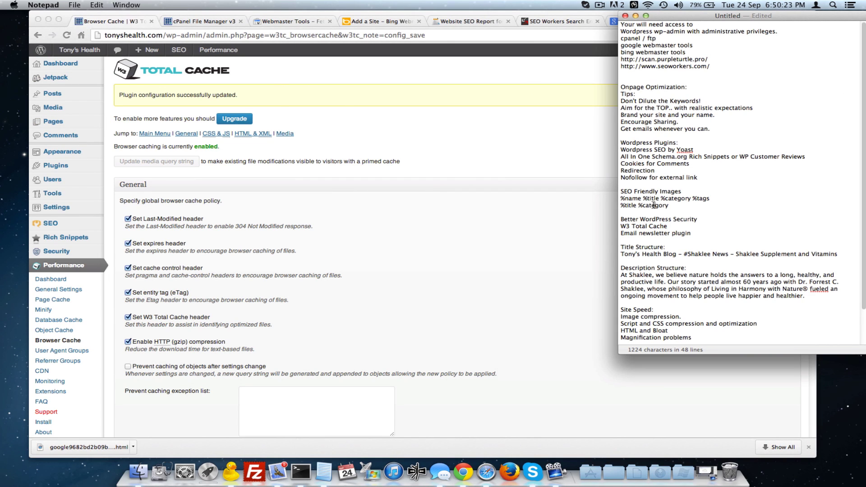
drag(694, 233, 621, 234)
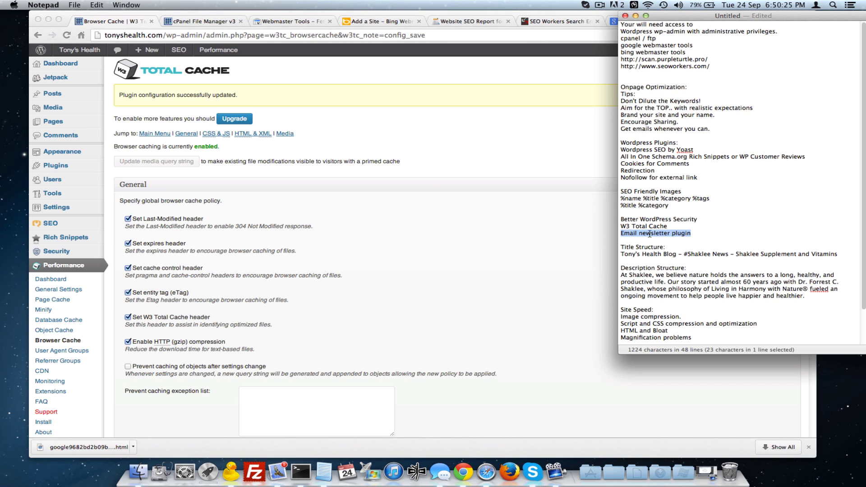
key(super+c)
- Search the WordPress plugin installer for the copied text "Email newsletter plugin"
click(98, 161)
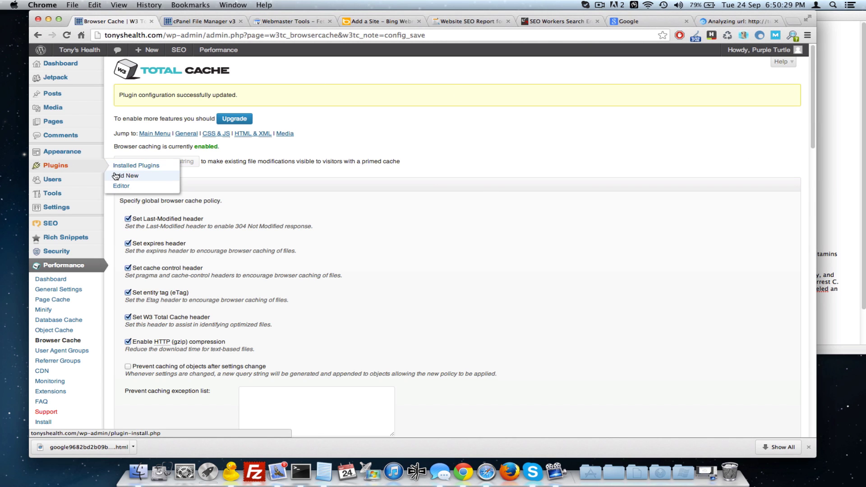
key(super+Tab)
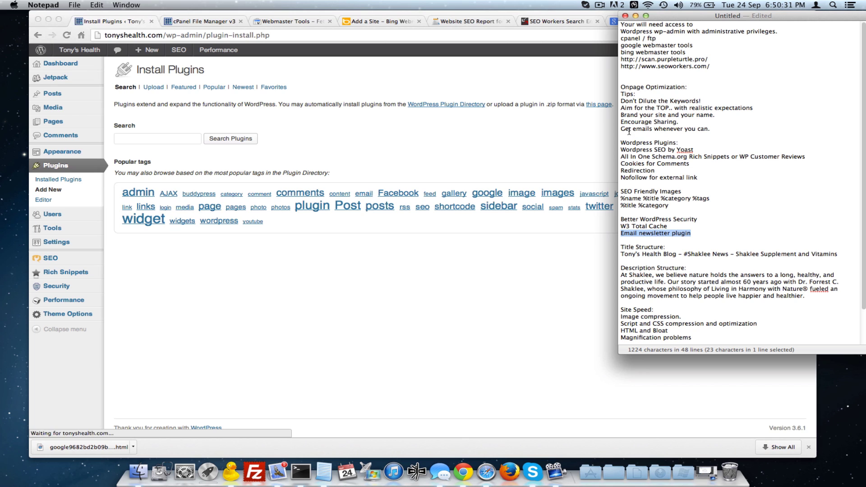
drag(622, 130, 634, 129)
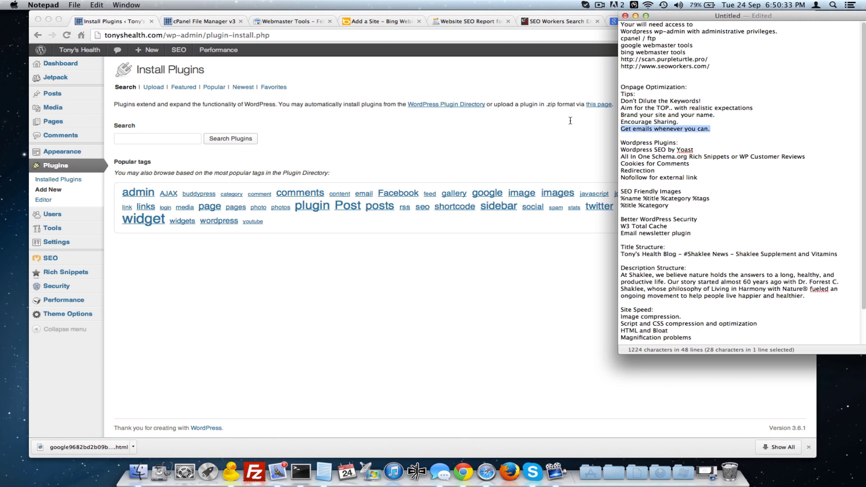
click(390, 129)
click(156, 139)
key(super+v)
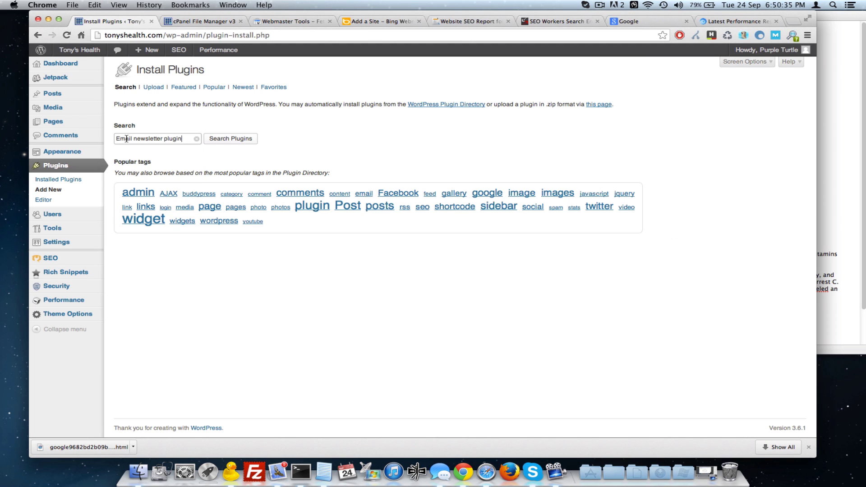
click(210, 140)
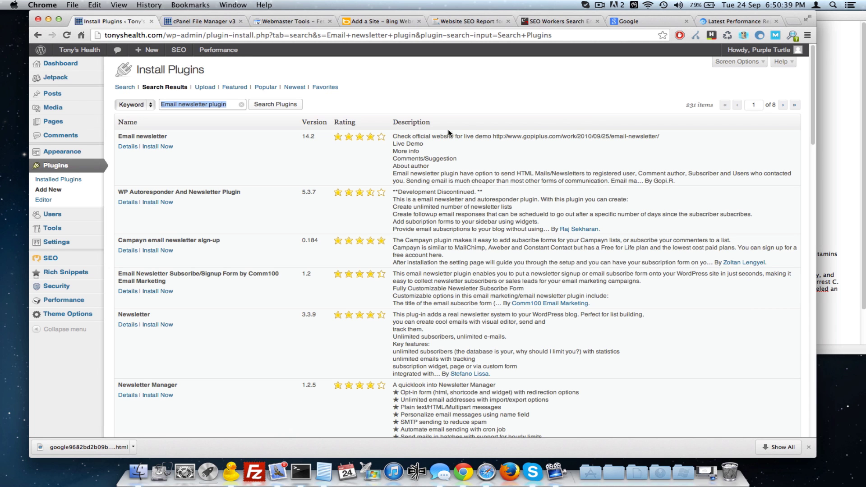
- Install and activate the Email newsletter plugin, version 14.2
click(167, 146)
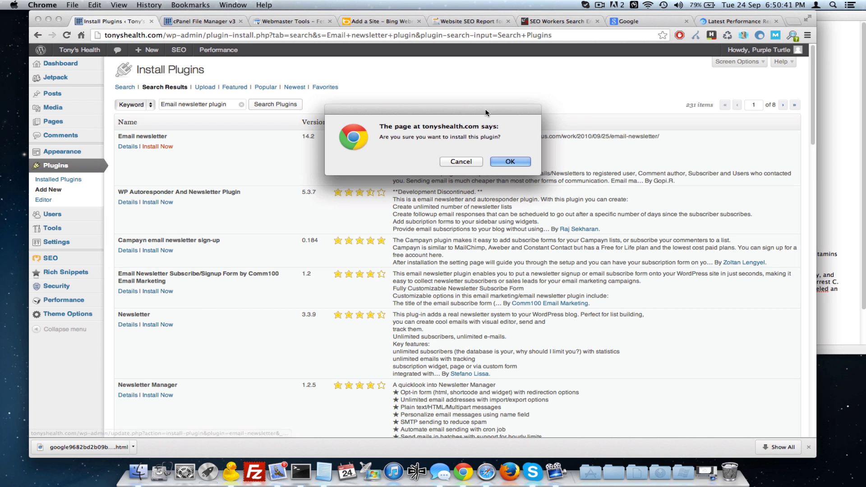
click(496, 161)
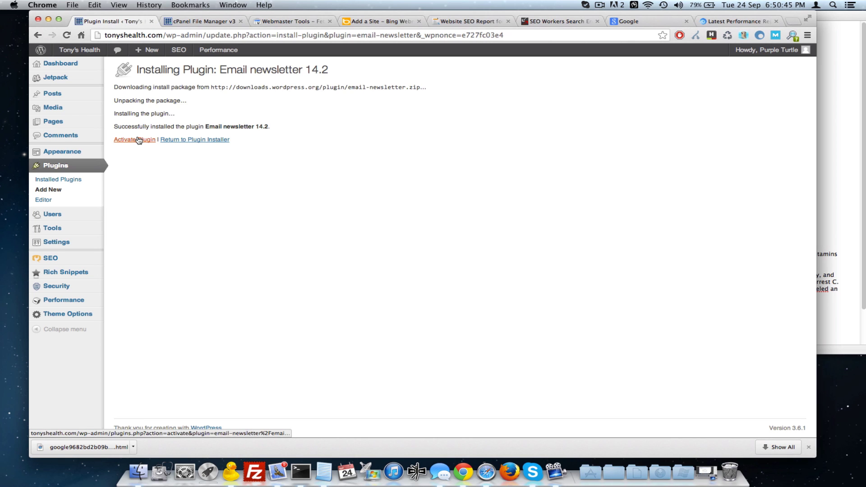
click(139, 140)
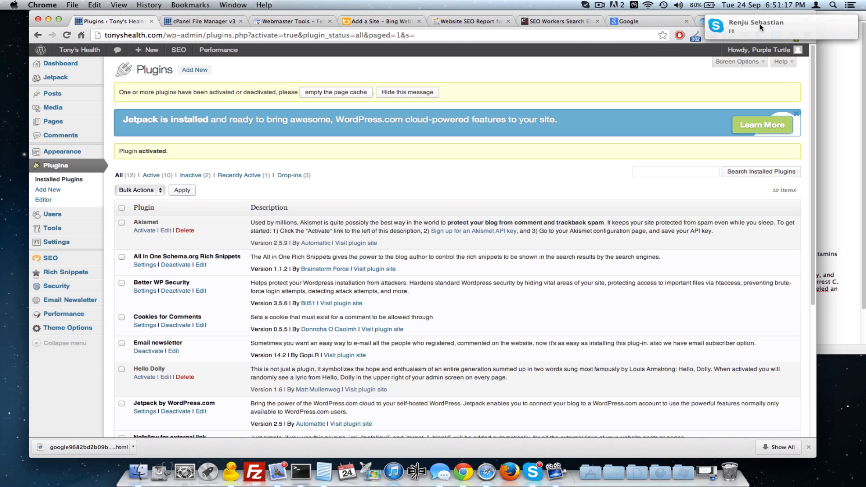
- Check the page load time, grades and recommendations in the re-tested GTmetrix report and close it
click(549, 23)
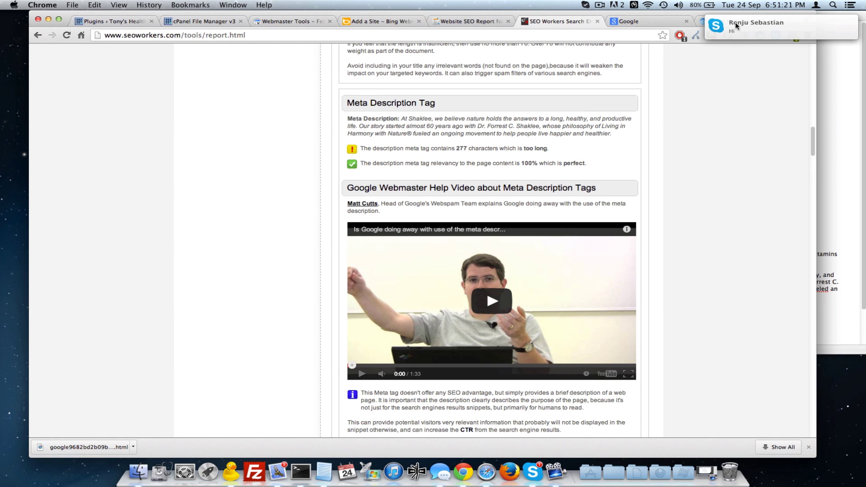
click(696, 22)
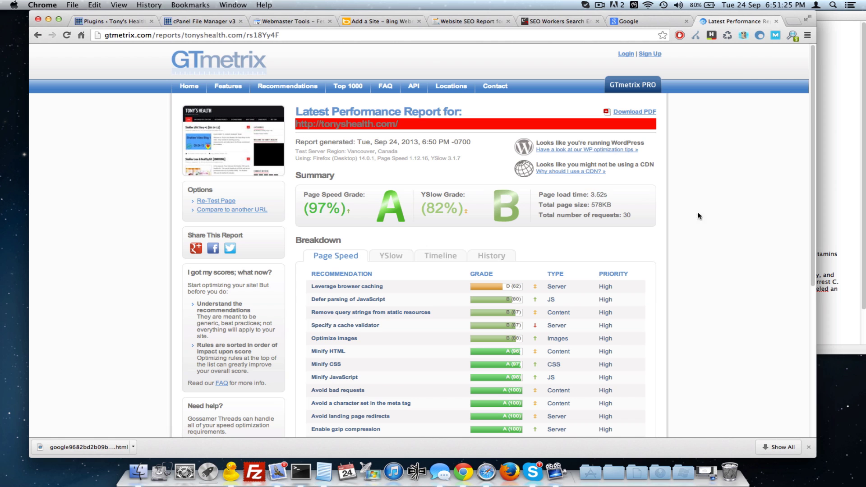
scroll(104, 217, down, 10)
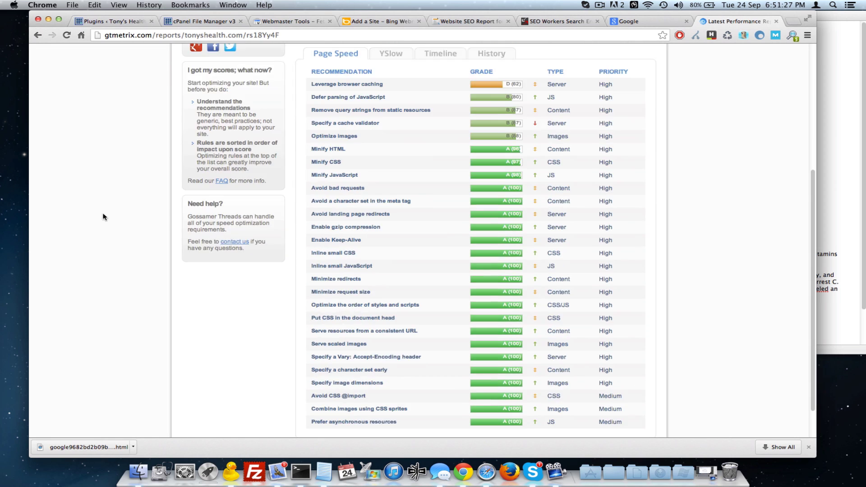
scroll(103, 217, up, 10)
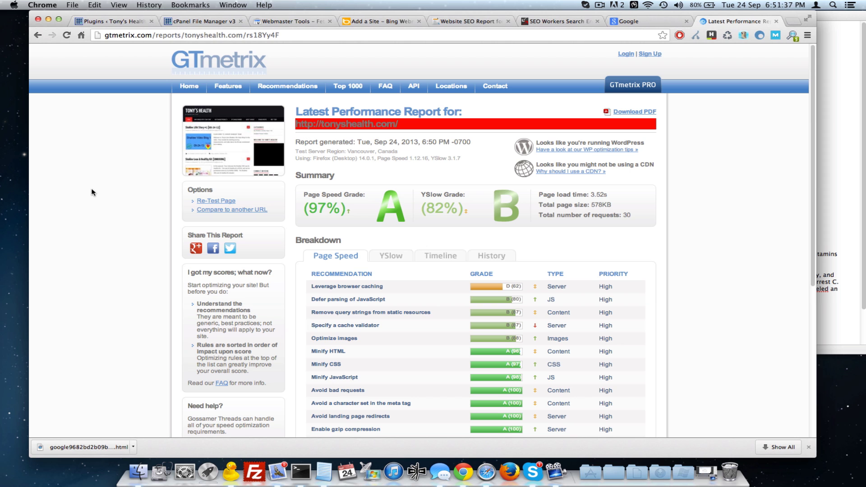
key(super+w)
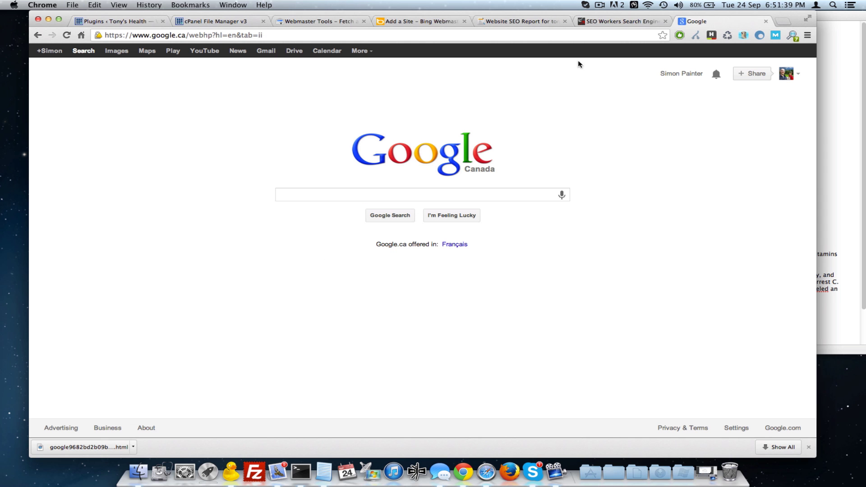
- Copy the domain tonyshealth.com from the address of the WordPress plugins page
click(608, 22)
scroll(416, 187, up, 15)
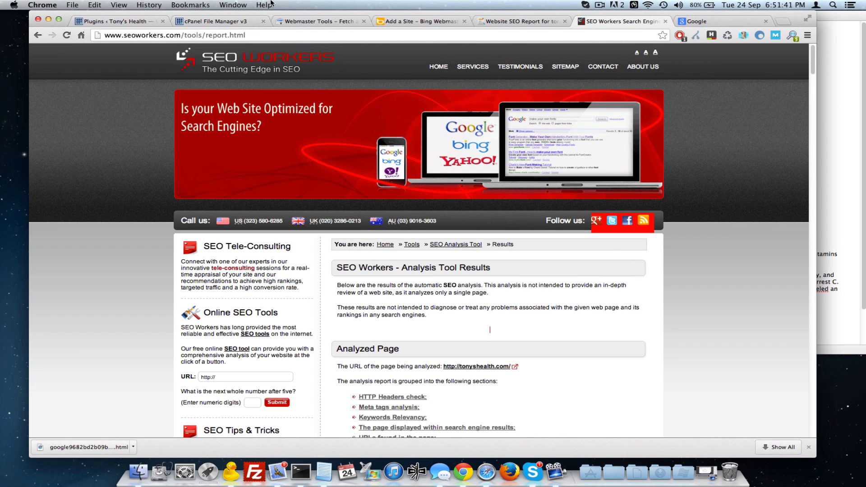
click(131, 22)
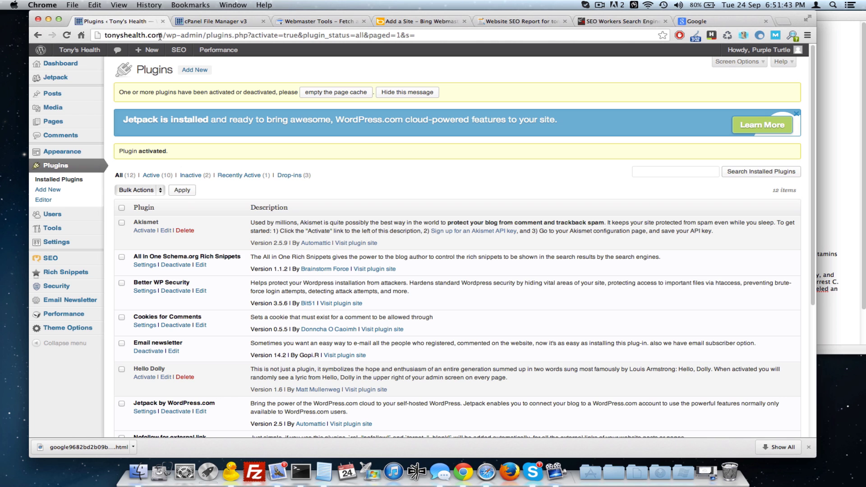
drag(162, 35, 105, 35)
key(super+c)
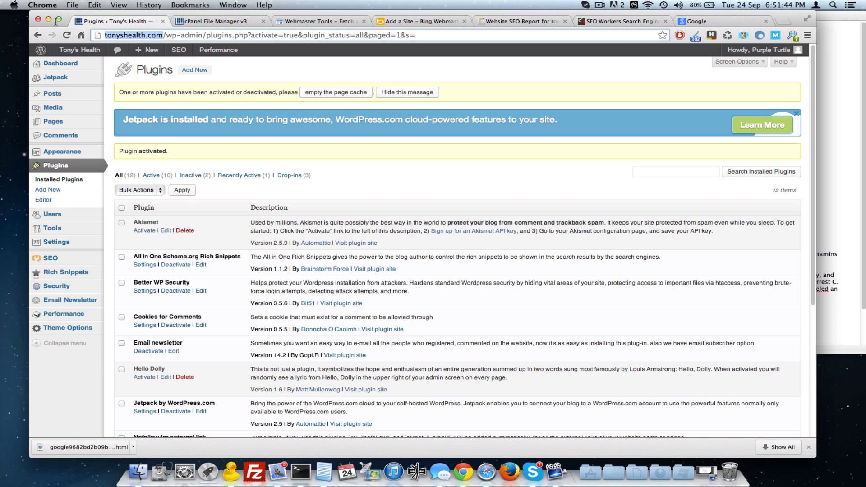
click(717, 20)
click(620, 21)
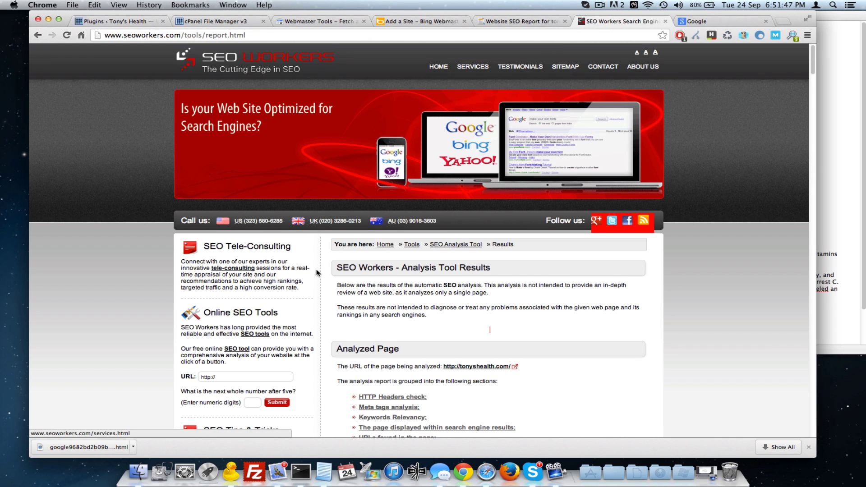
scroll(318, 273, down, 5)
click(236, 200)
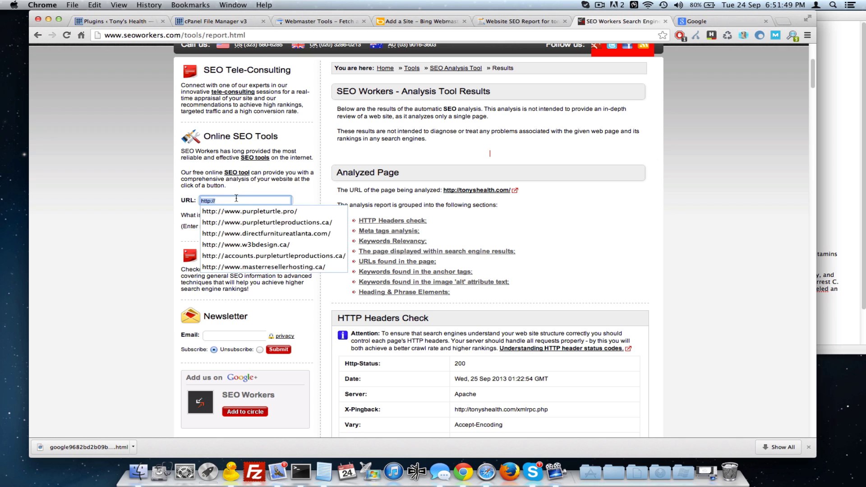
key(super+v)
click(258, 227)
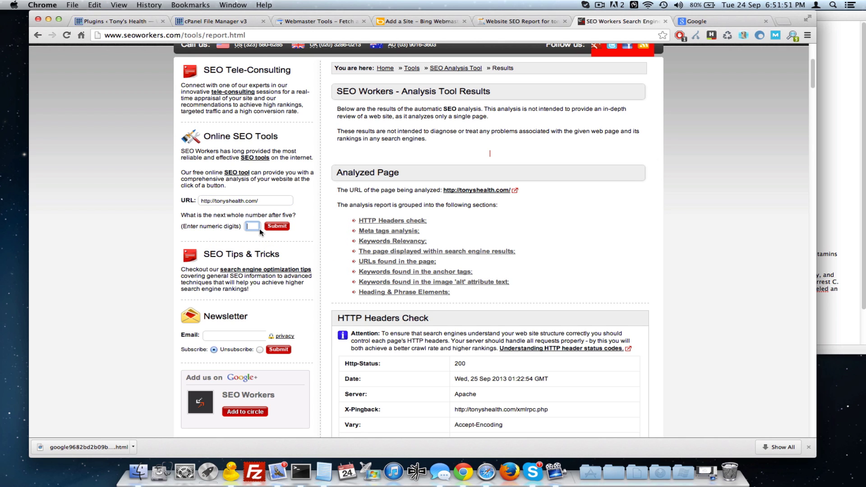
text(6)
key(Return)
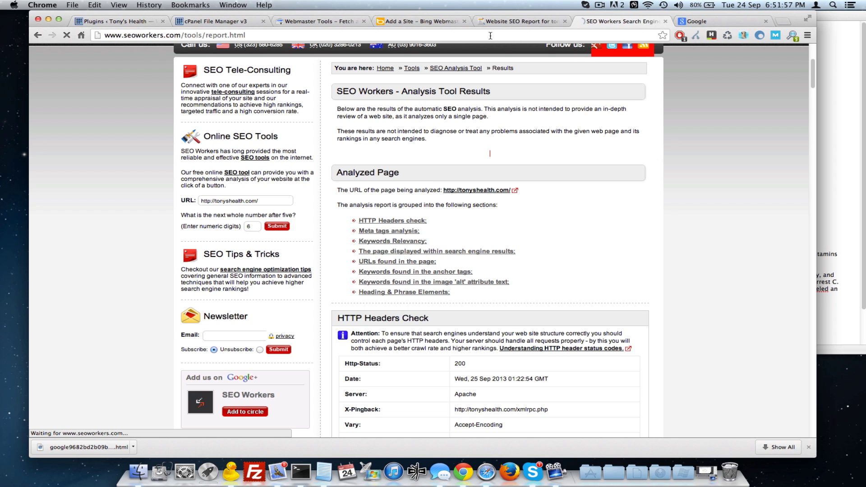
- Review the headings section of the Purple Turtle SEO report for tonyshealth.com, including the H1 text
click(525, 23)
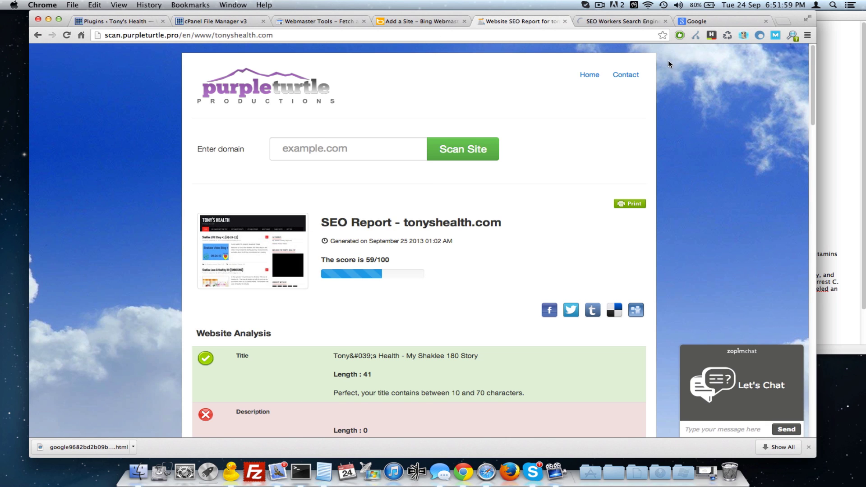
scroll(703, 124, down, 10)
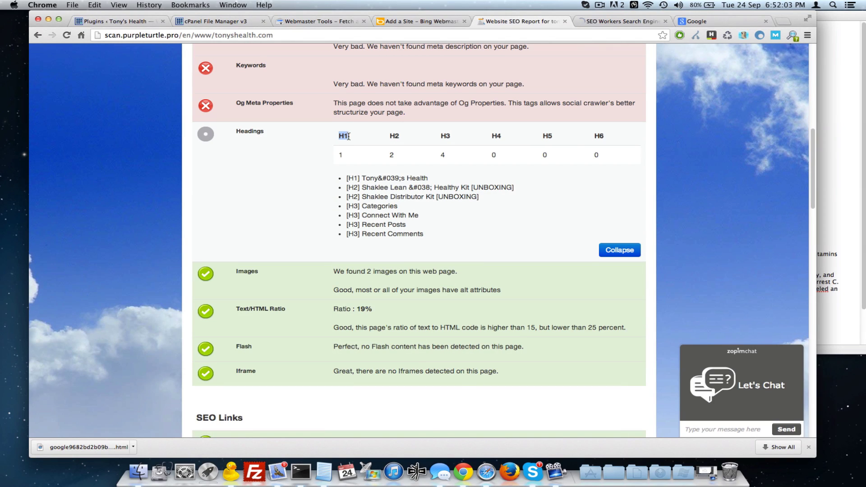
drag(361, 181, 428, 180)
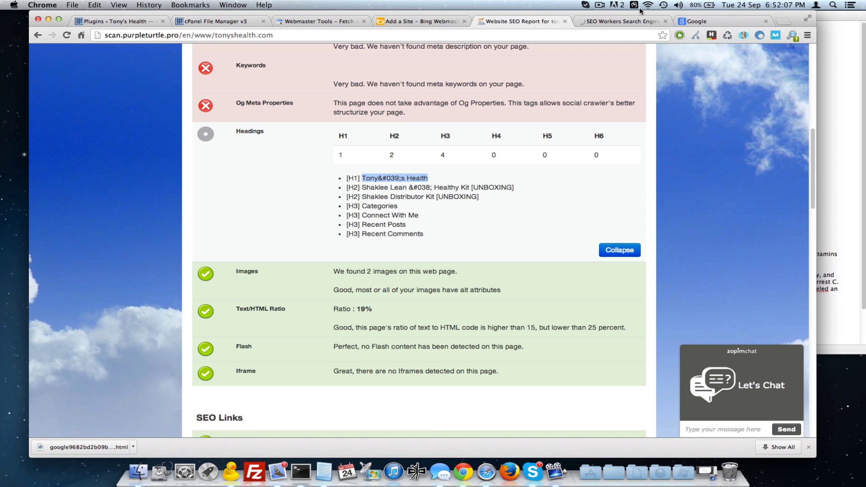
- Examine the title tag analysis in the new SEO Workers report for tonyshealth.com
click(587, 21)
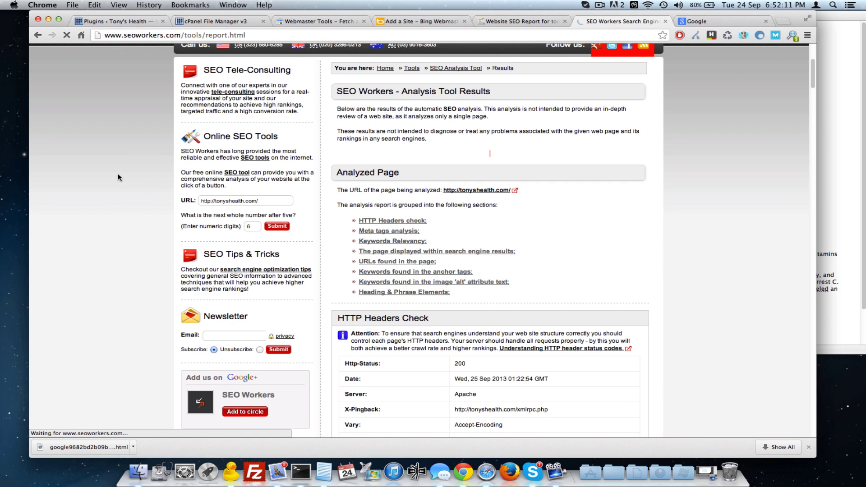
scroll(119, 178, down, 20)
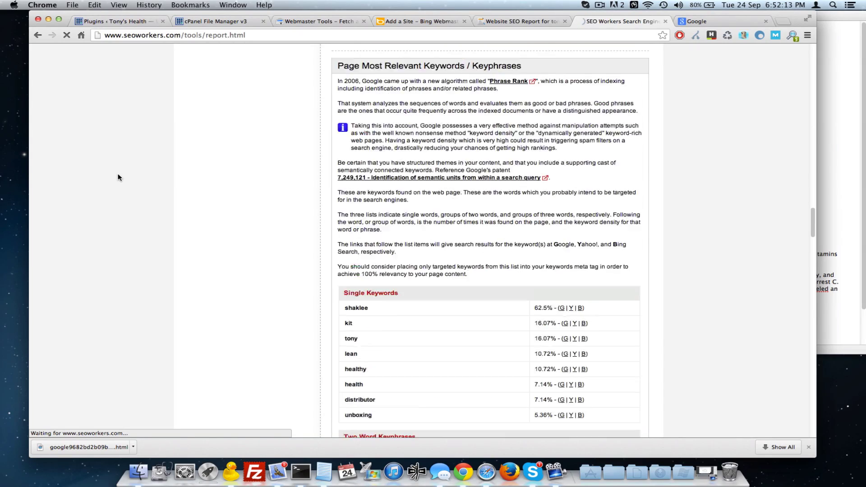
scroll(118, 178, down, 20)
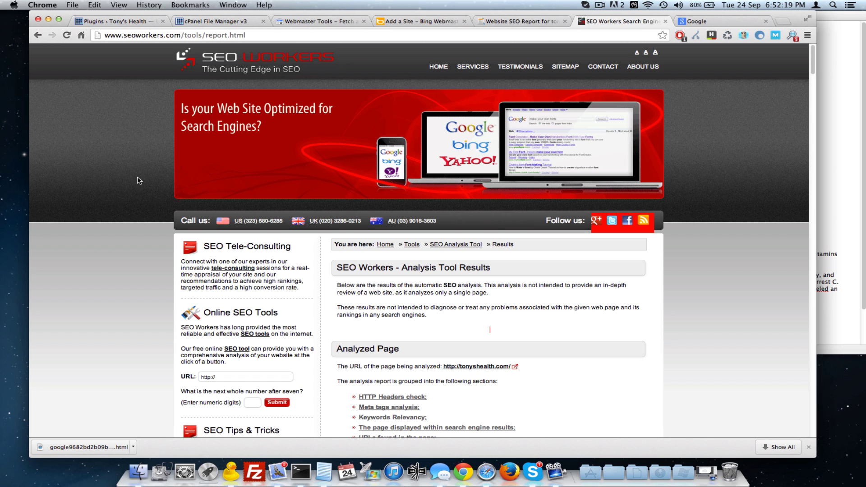
scroll(139, 181, down, 15)
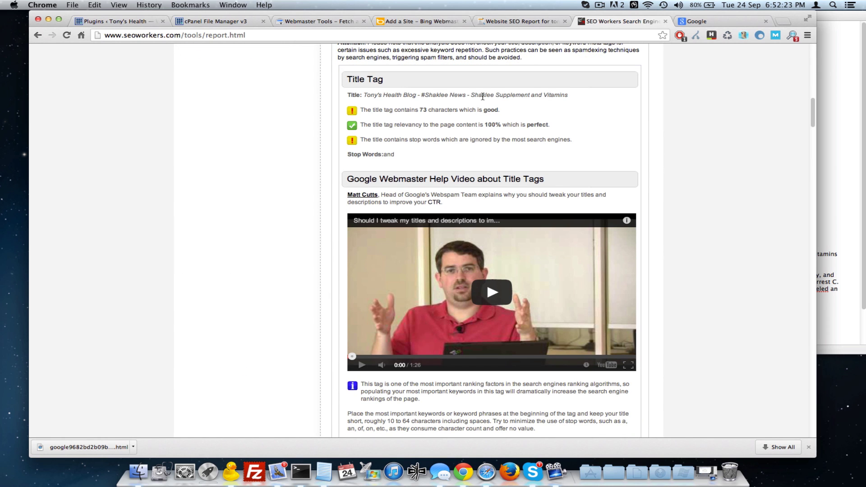
drag(482, 97, 535, 95)
click(515, 104)
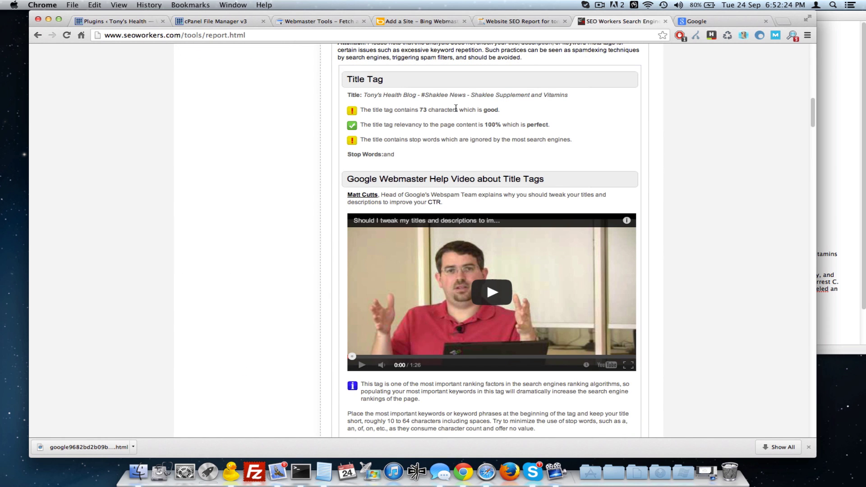
- Review the title tag and meta description tag analysis in the SEO Workers report, including character counts and relevancy
double_click(423, 110)
scroll(696, 107, down, 8)
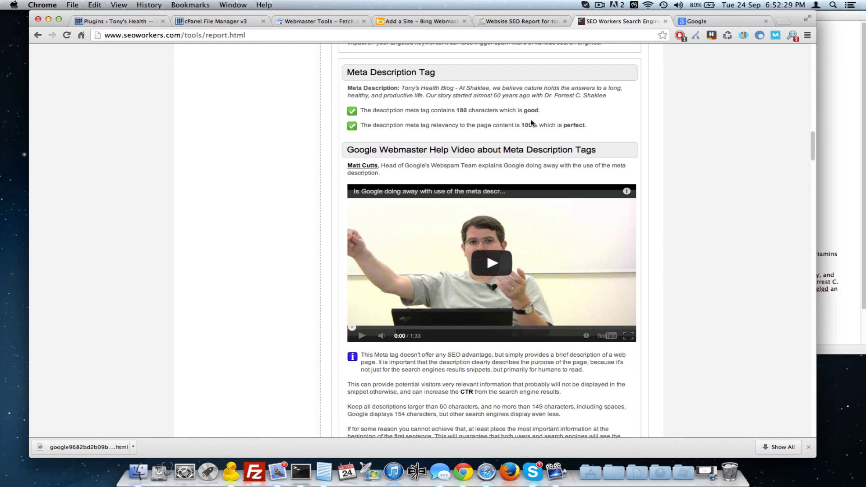
double_click(530, 110)
scroll(702, 107, down, 8)
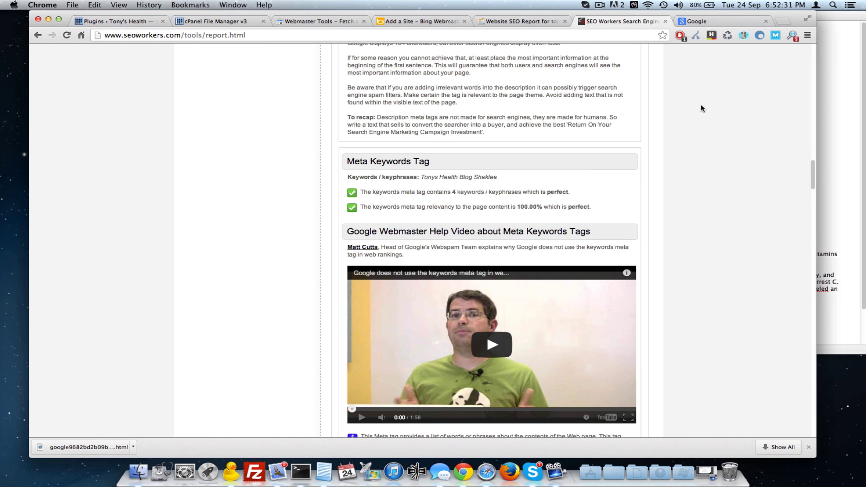
scroll(700, 109, up, 8)
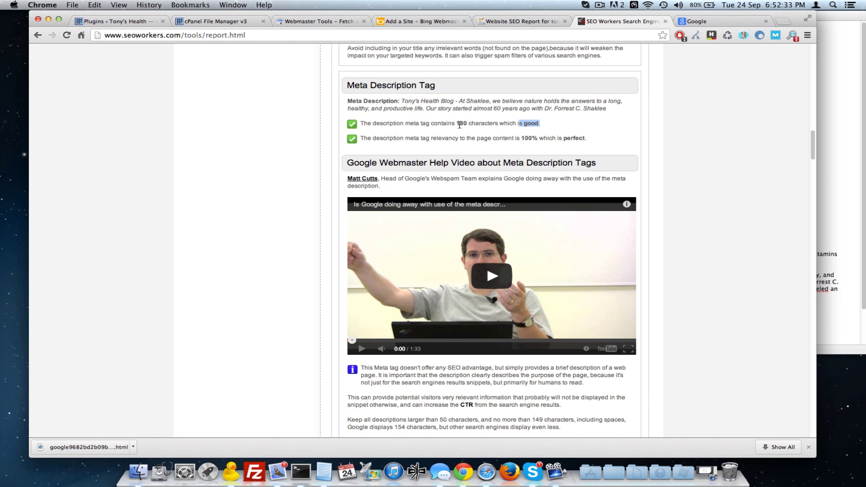
click(459, 125)
drag(425, 101, 491, 100)
click(353, 116)
scroll(679, 130, down, 10)
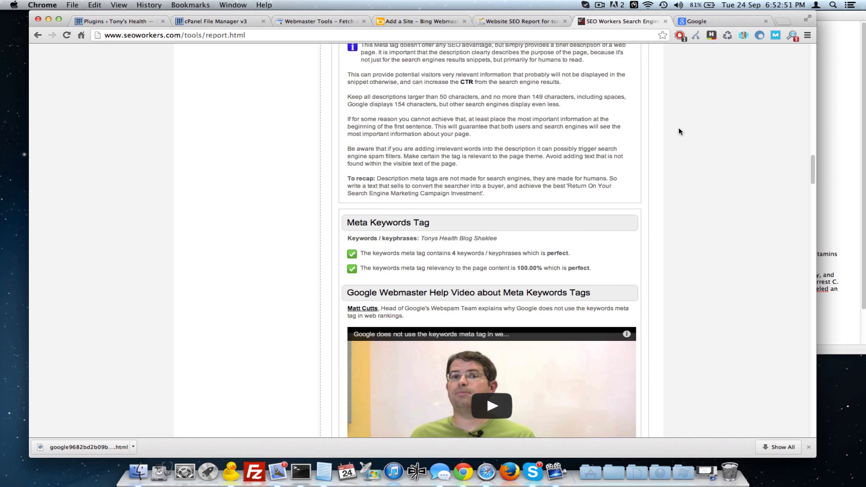
- Check the meta keywords tag and robots meta tag results in the SEO Workers report
scroll(678, 128, down, 4)
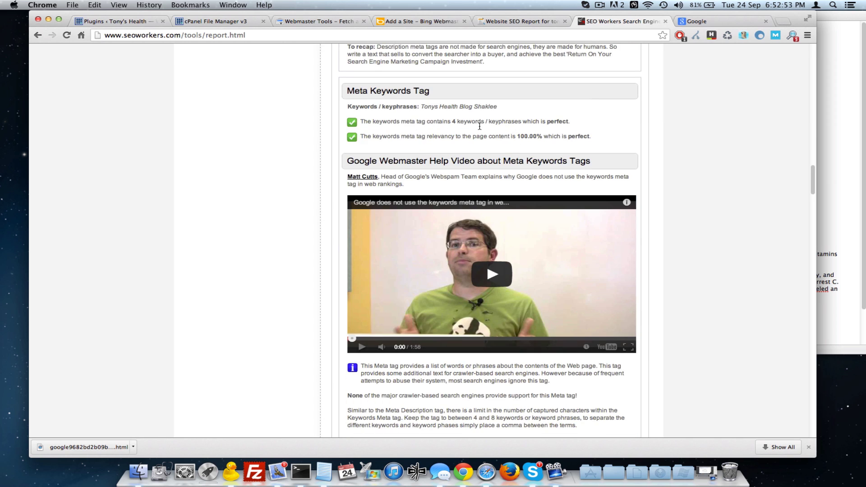
double_click(556, 125)
click(625, 131)
scroll(696, 126, down, 11)
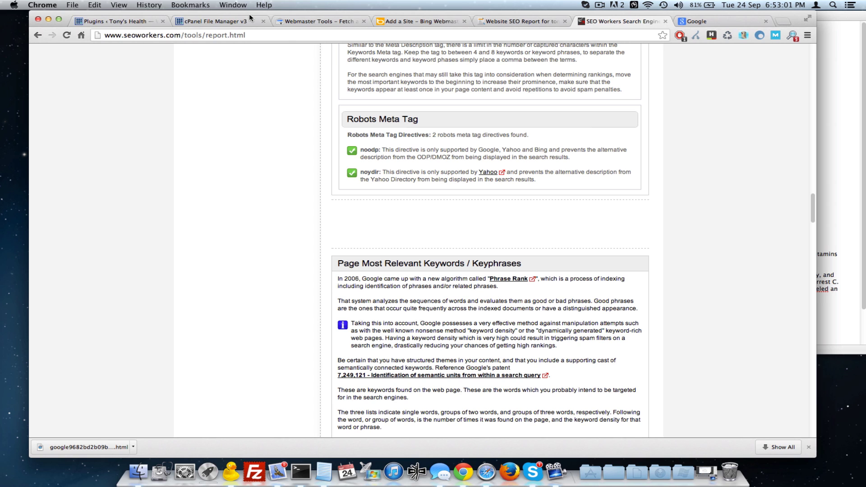
- Compare the report's robots directives with the general Titles & Metas settings of the Yoast WordPress SEO plugin
click(113, 22)
mouse_move(63, 257)
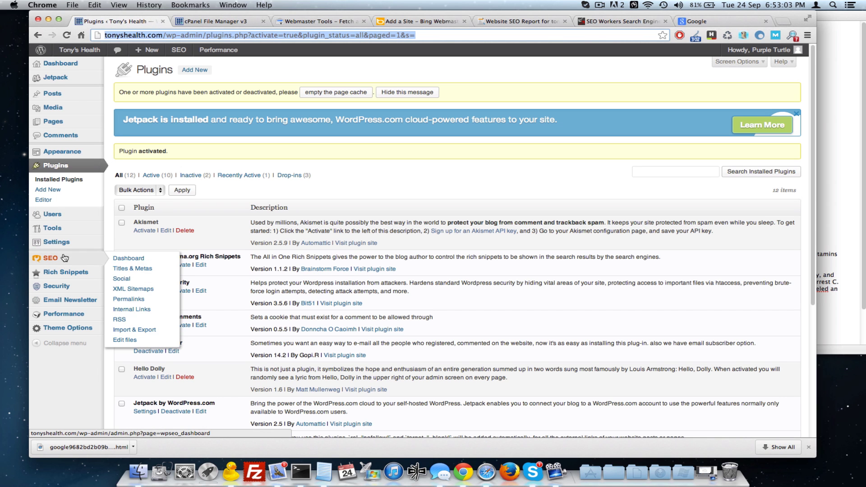
click(127, 269)
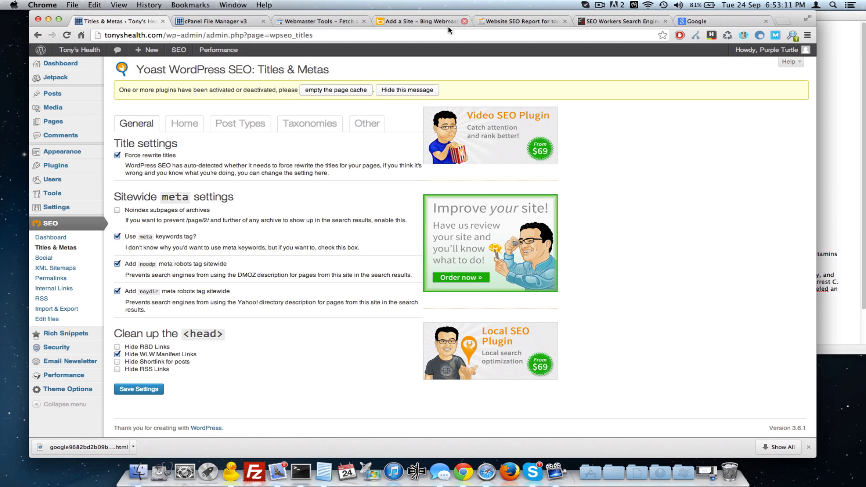
click(582, 22)
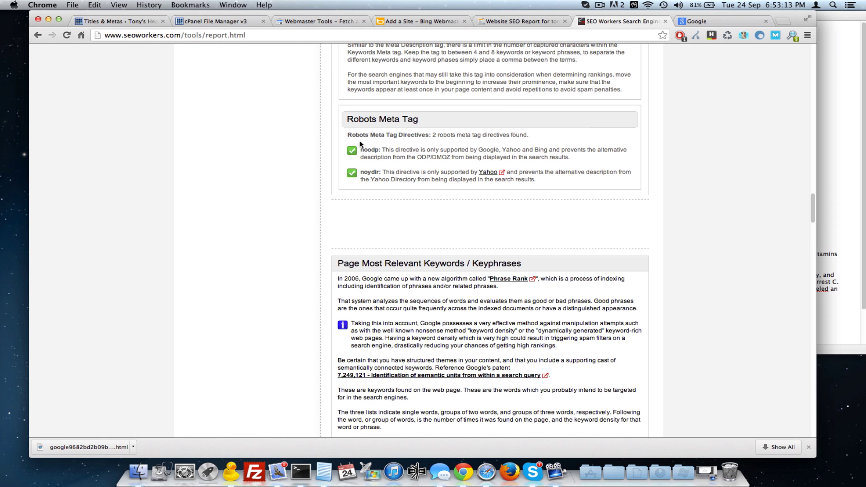
- Examine the single, two-word and three-word keyphrase lists in the report's most relevant keywords section
scroll(387, 145, down, 7)
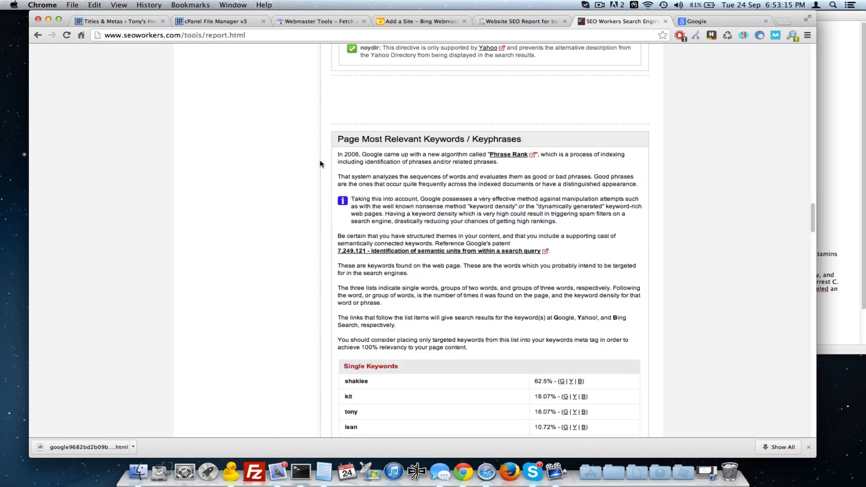
scroll(302, 170, down, 2)
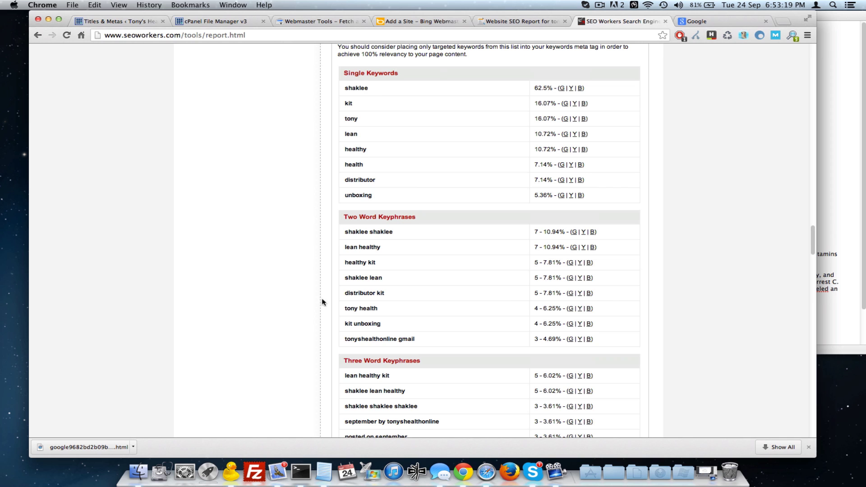
scroll(396, 116, down, 2)
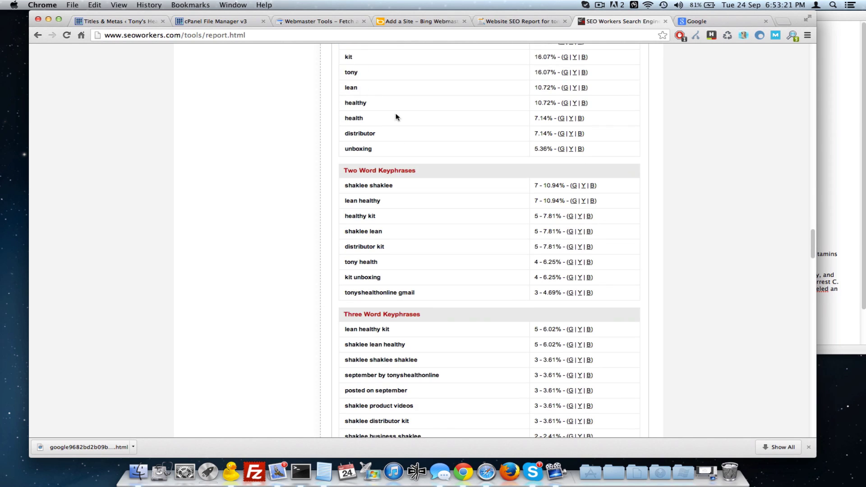
scroll(375, 97, up, 3)
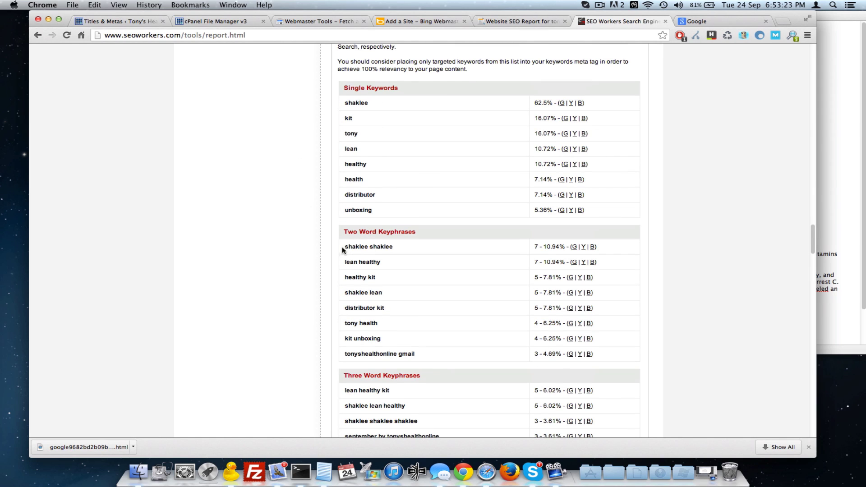
drag(346, 247, 410, 247)
click(380, 269)
triple_click(343, 279)
click(357, 333)
drag(345, 321, 384, 323)
click(368, 336)
scroll(311, 271, down, 5)
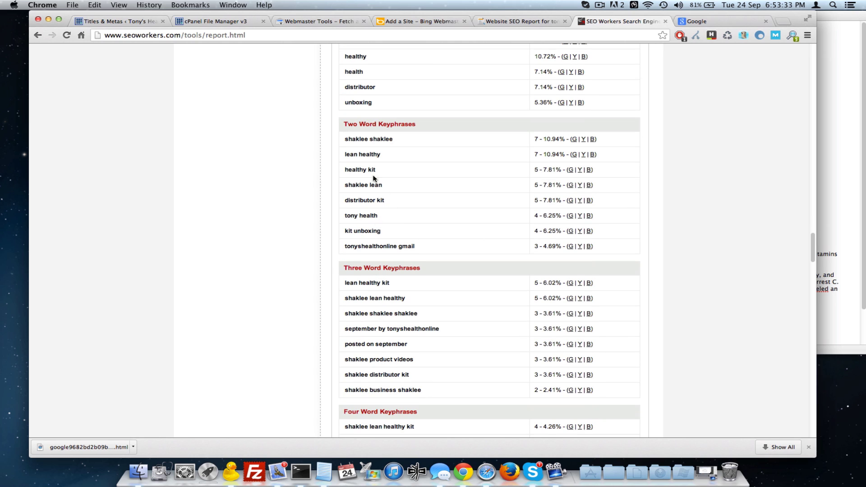
drag(376, 154, 379, 248)
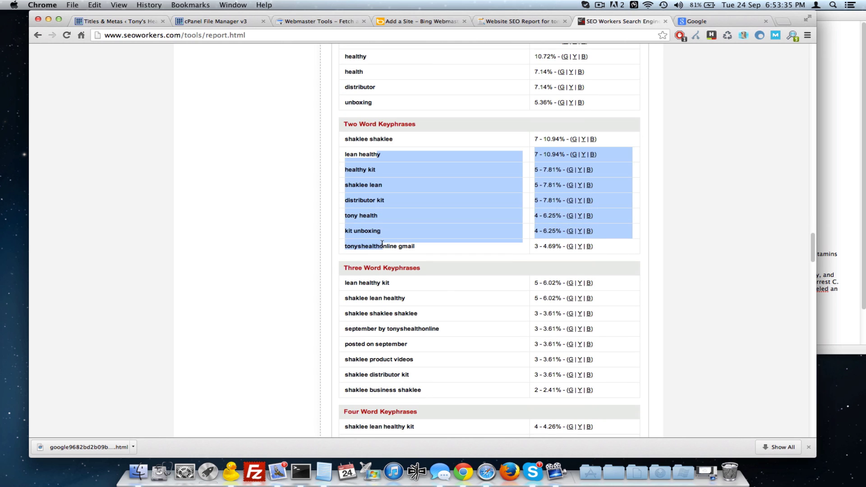
click(316, 224)
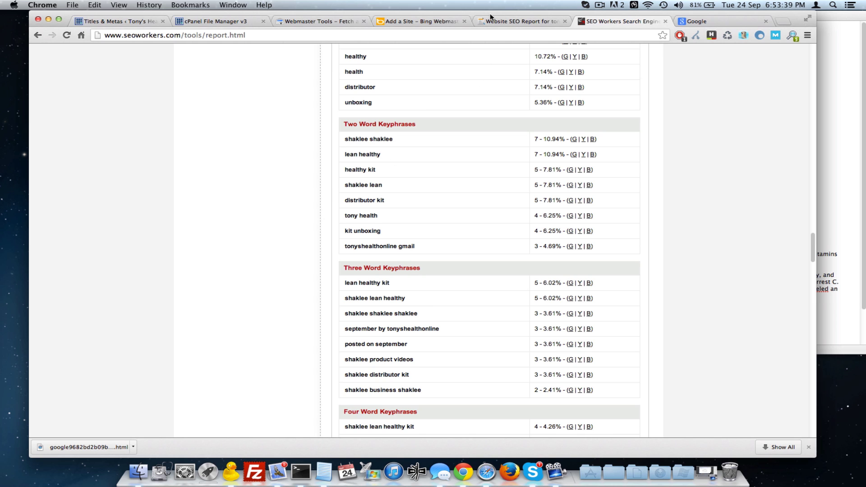
- Open the tonyshealth.com home page from WordPress and look over its posts down to the footer
click(109, 21)
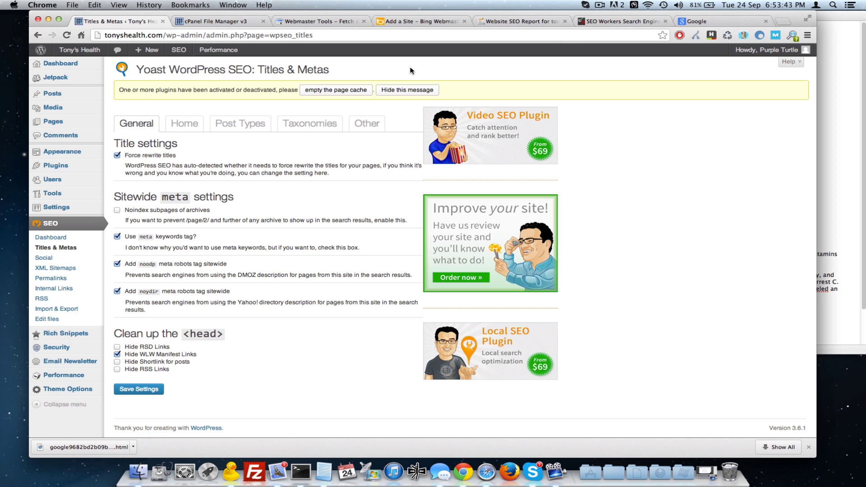
click(600, 32)
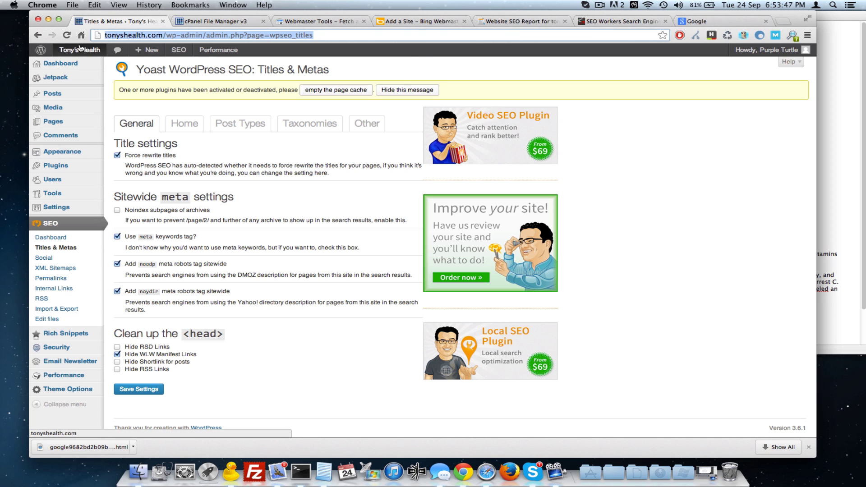
click(93, 58)
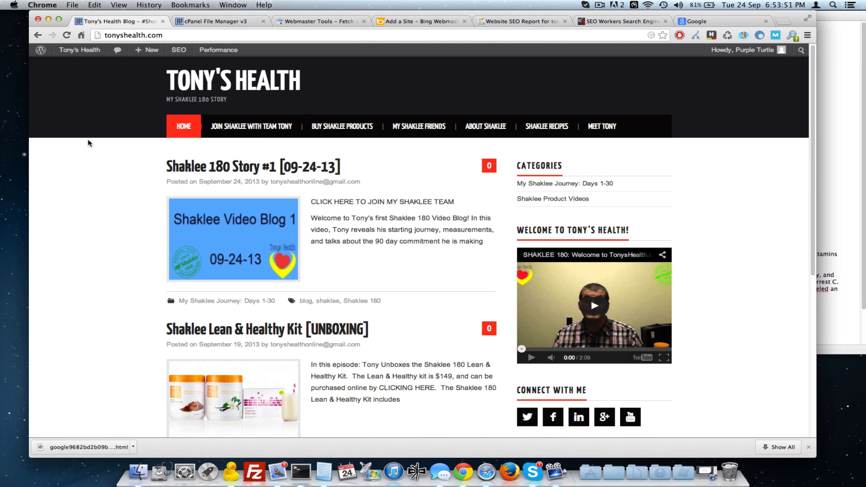
scroll(96, 194, down, 6)
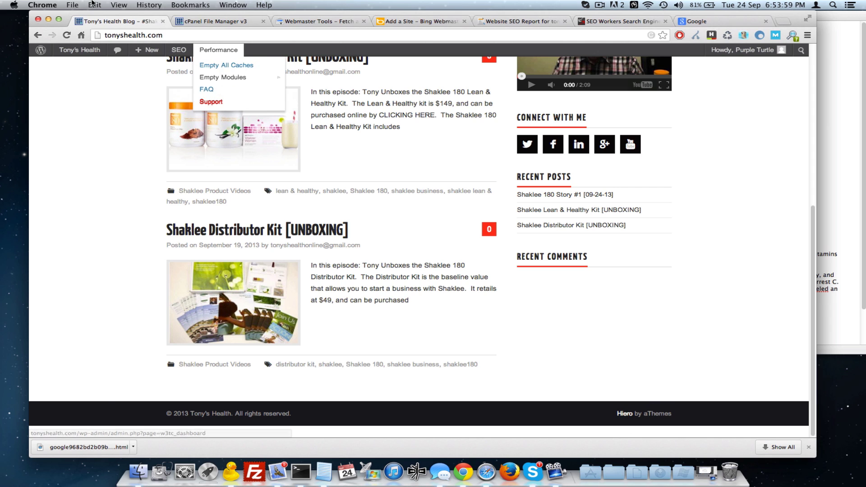
right_click(79, 52)
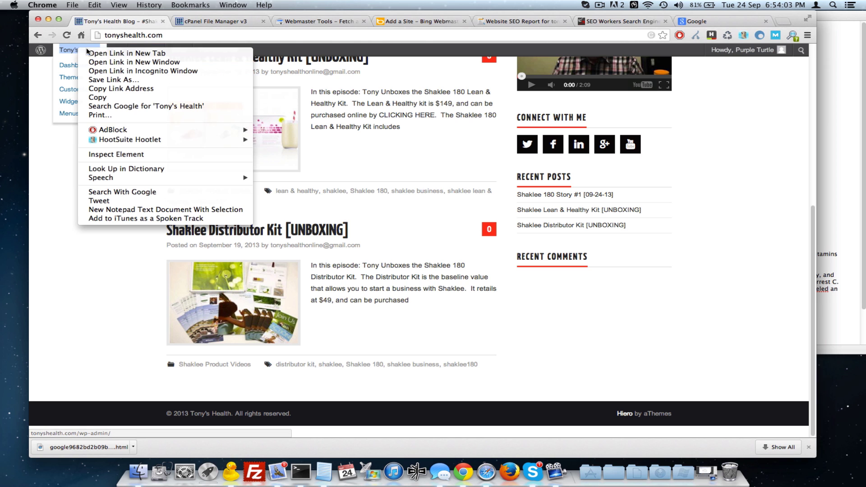
key(Escape)
click(201, 22)
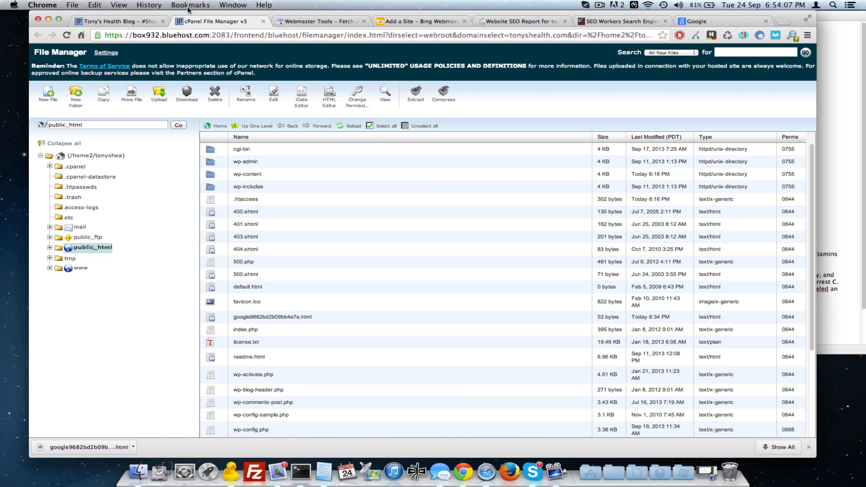
click(137, 27)
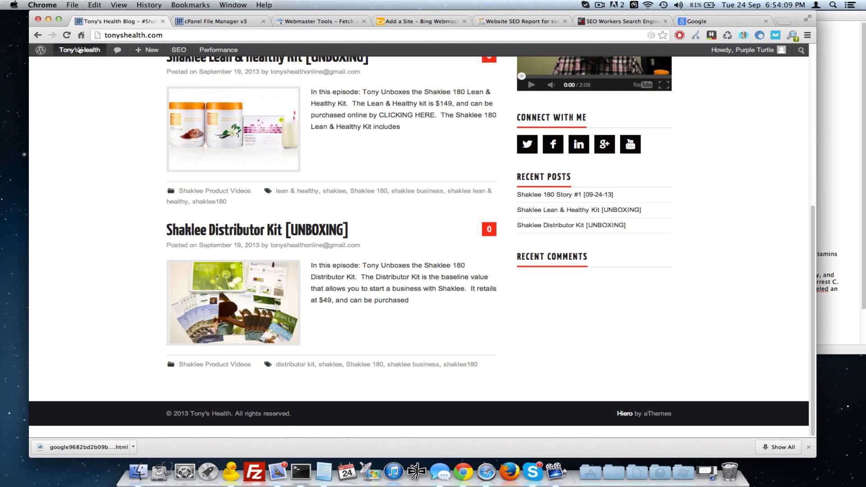
- Open the Hiero theme's Main Index Template (index.php) in the theme editor, searching the page for "index" to locate it
mouse_move(80, 50)
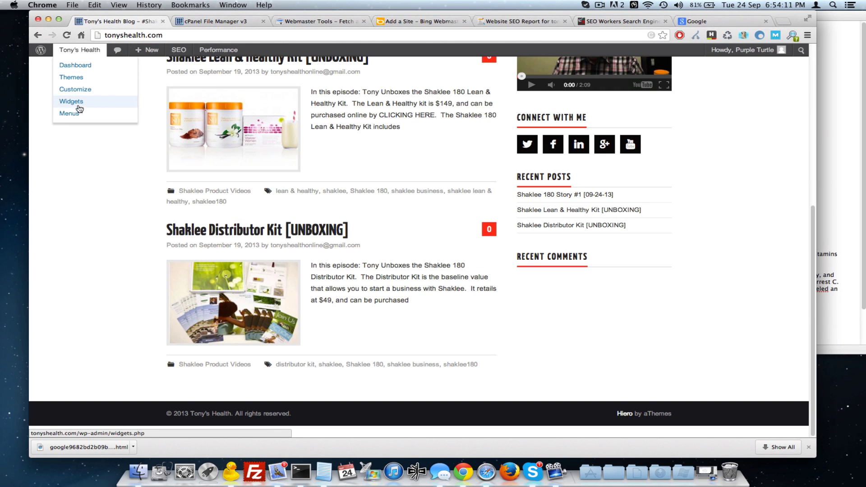
click(74, 80)
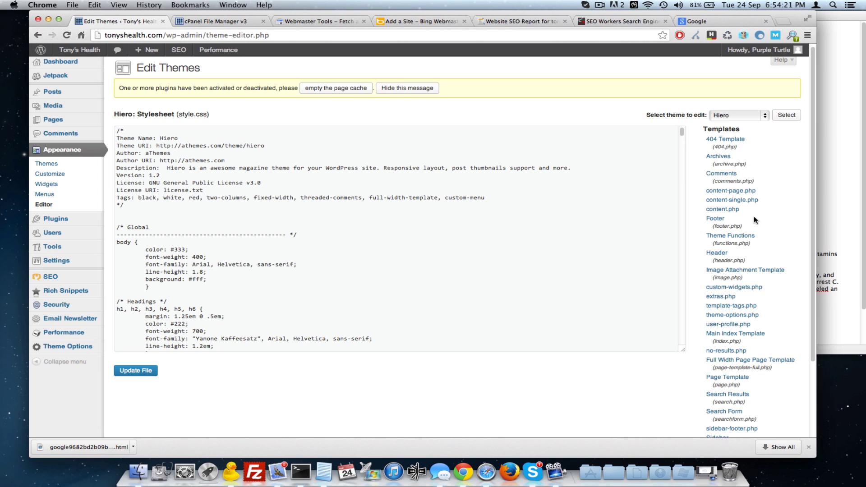
key(super+f)
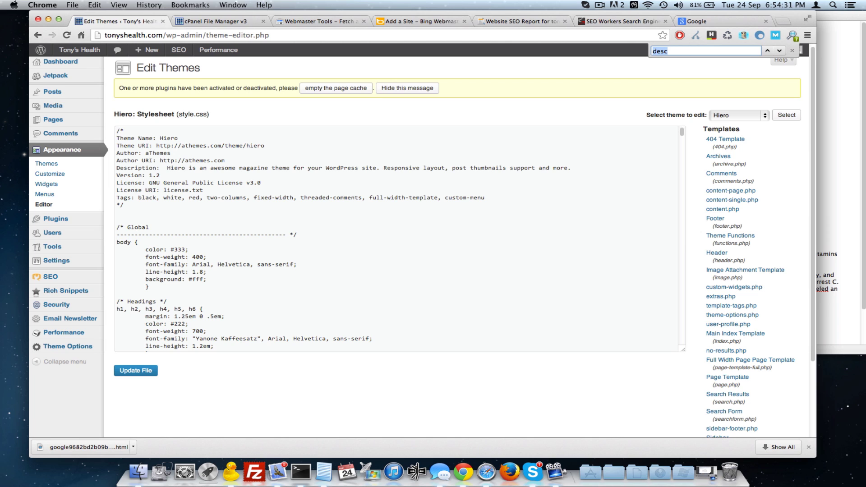
text(front)
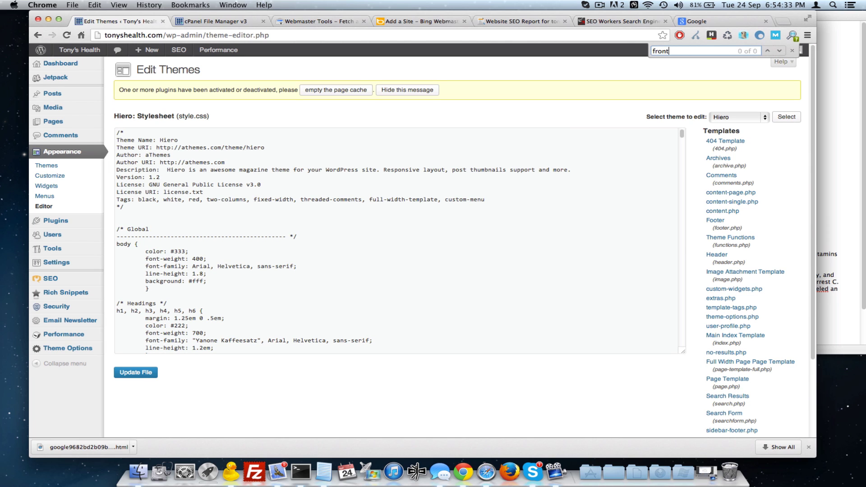
key(BackSpace)
key(BackSpace)
key(BackSpace)
key(BackSpace)
text(index)
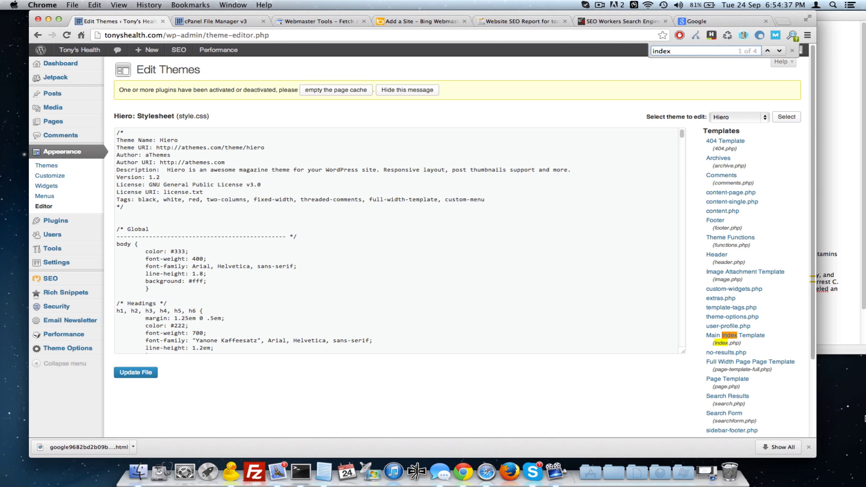
click(738, 337)
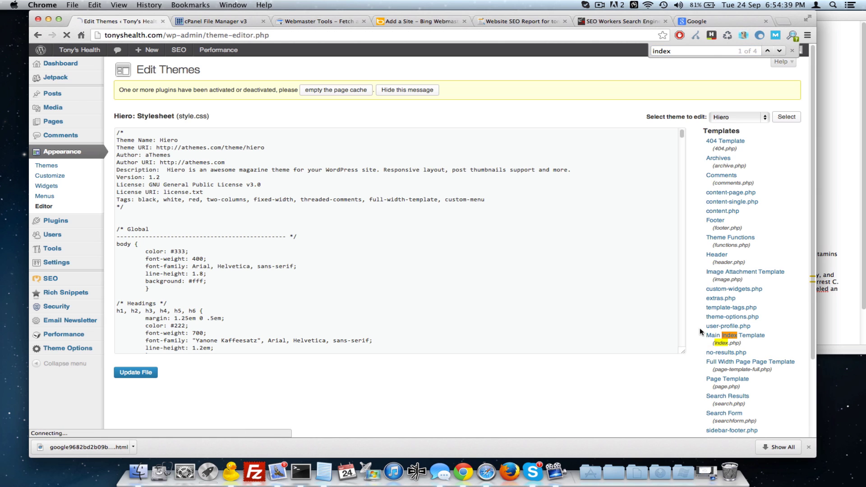
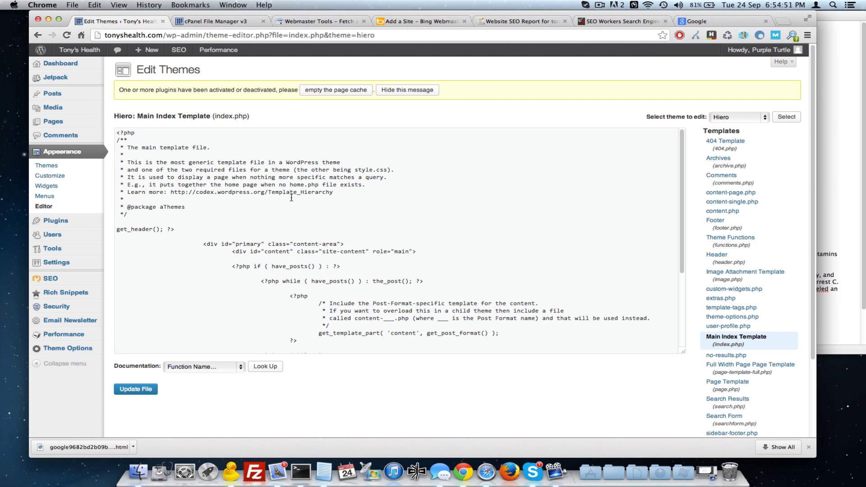
- Examine the post loop, endwhile, sidebar and footer calls in the index.php template code
scroll(292, 197, down, 6)
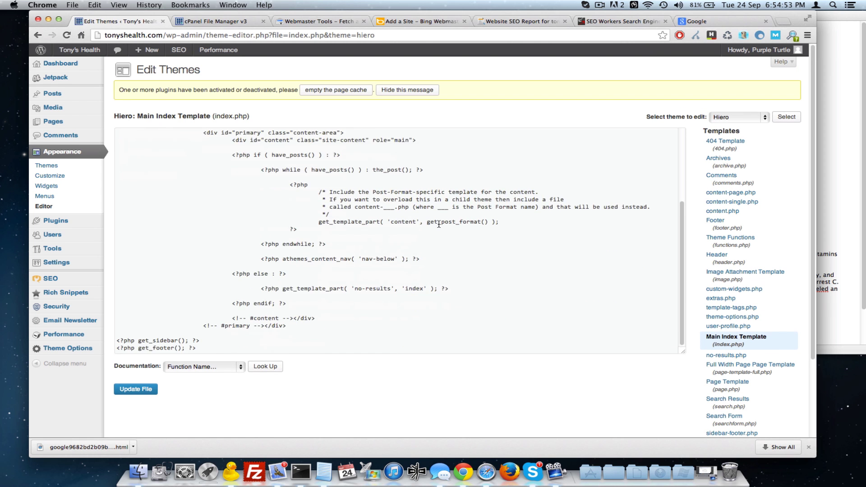
scroll(354, 167, up, 2)
drag(231, 157, 344, 161)
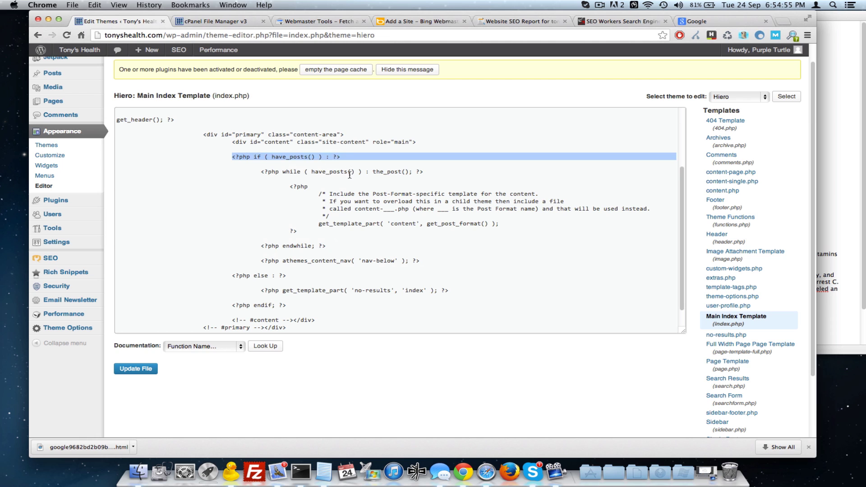
click(287, 179)
drag(274, 174, 396, 225)
click(320, 246)
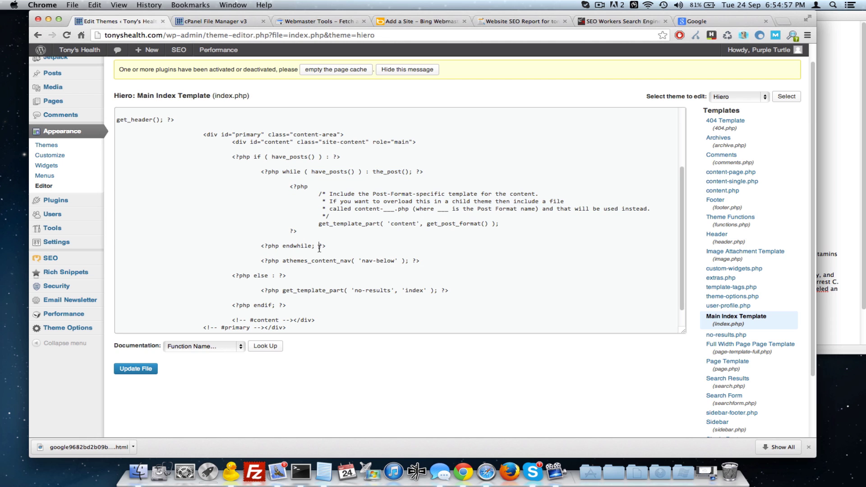
drag(257, 244, 344, 247)
click(349, 285)
scroll(298, 270, down, 1)
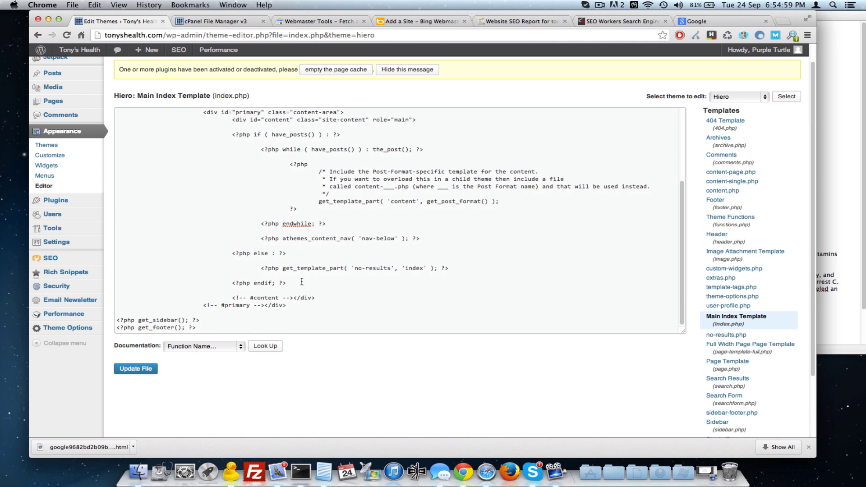
drag(117, 328, 311, 315)
click(155, 327)
- Open the tonyshealth.com home page in a separate tab and look at the theme credit in its footer
click(207, 21)
click(79, 21)
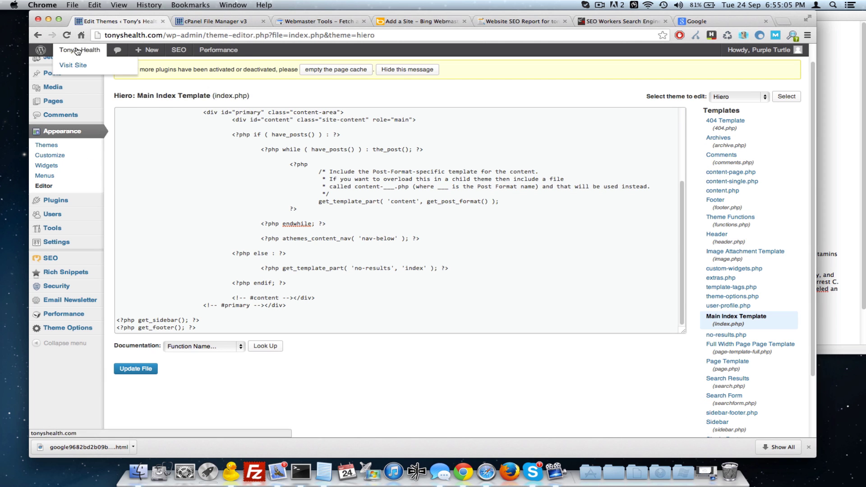
right_click(78, 51)
click(91, 55)
click(199, 21)
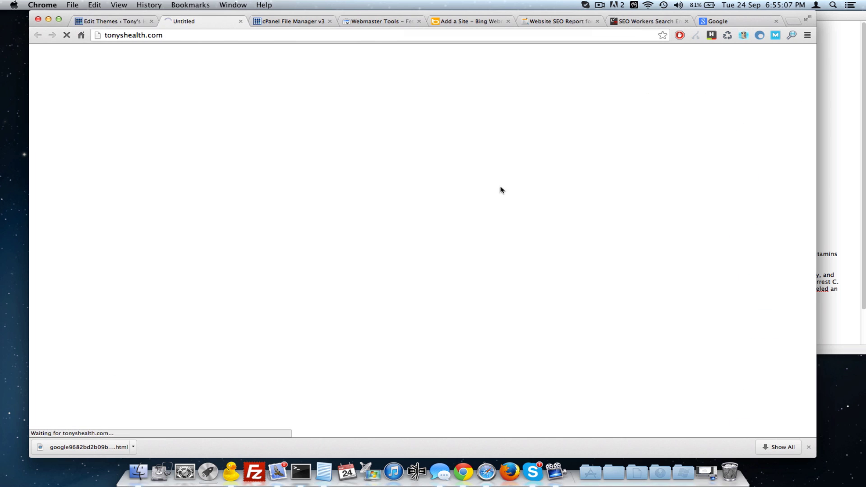
scroll(681, 416, down, 10)
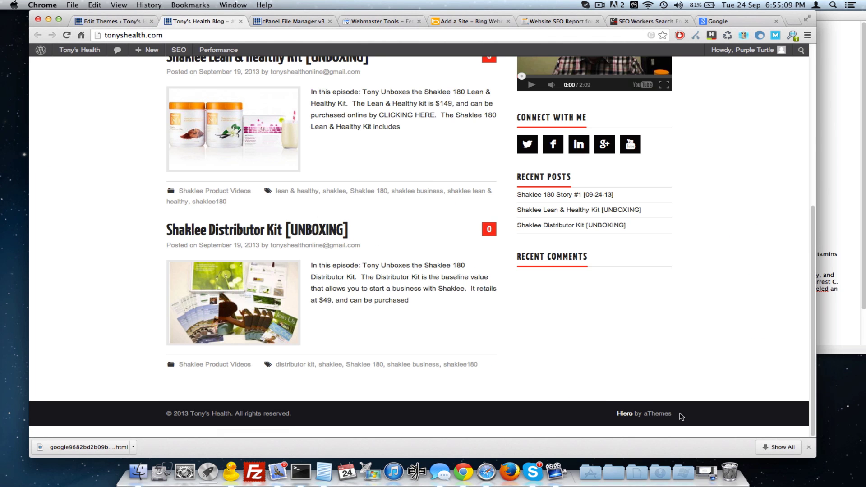
- Open the Hiero theme's Footer template (footer.php) in the theme editor, searching the page for "foot" to locate it
click(108, 21)
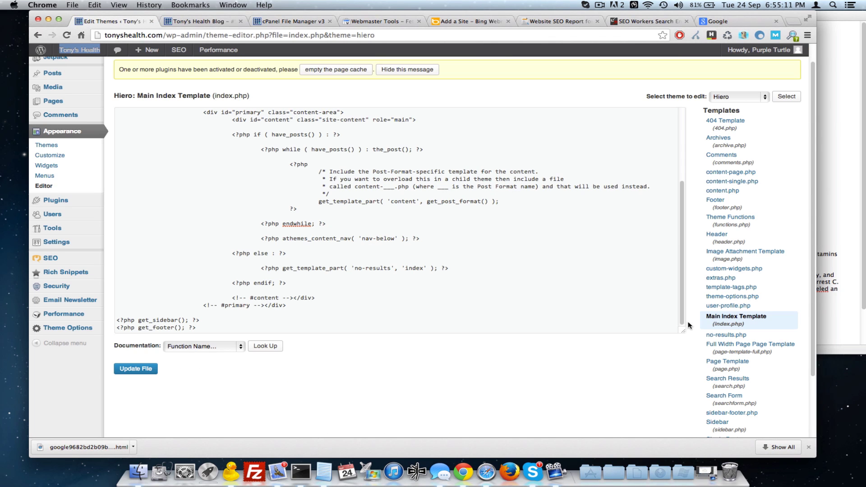
key(super+f)
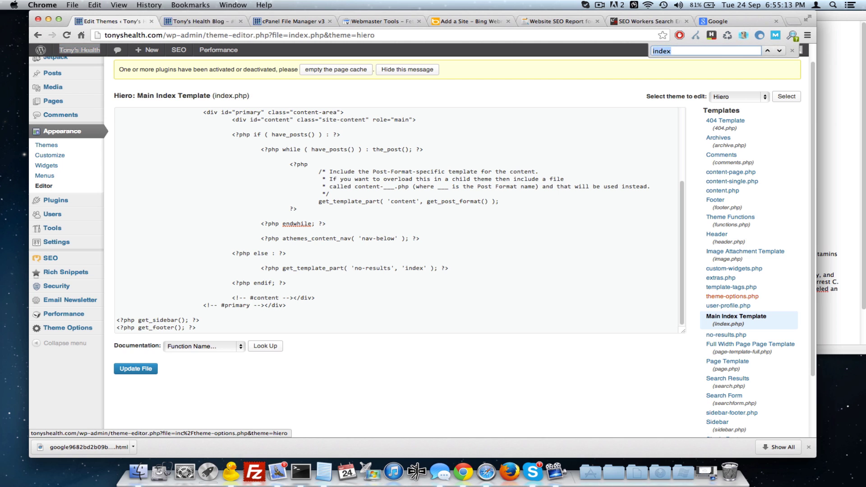
text(foot)
click(717, 202)
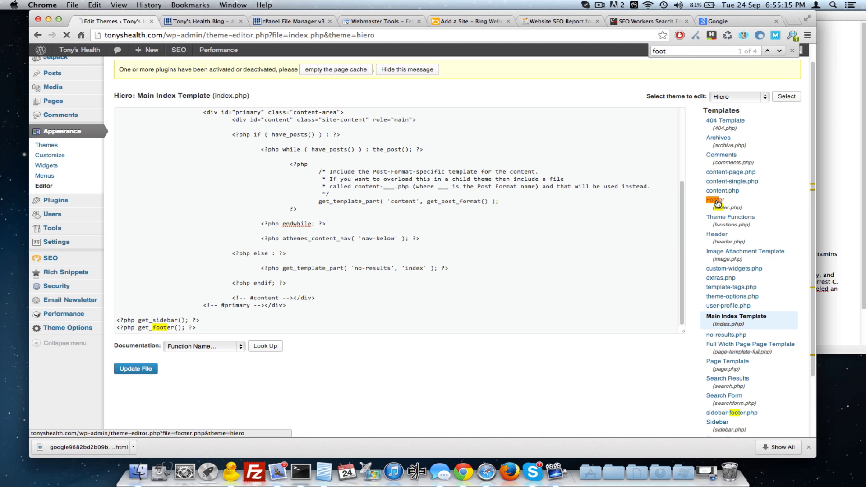
scroll(506, 222, down, 5)
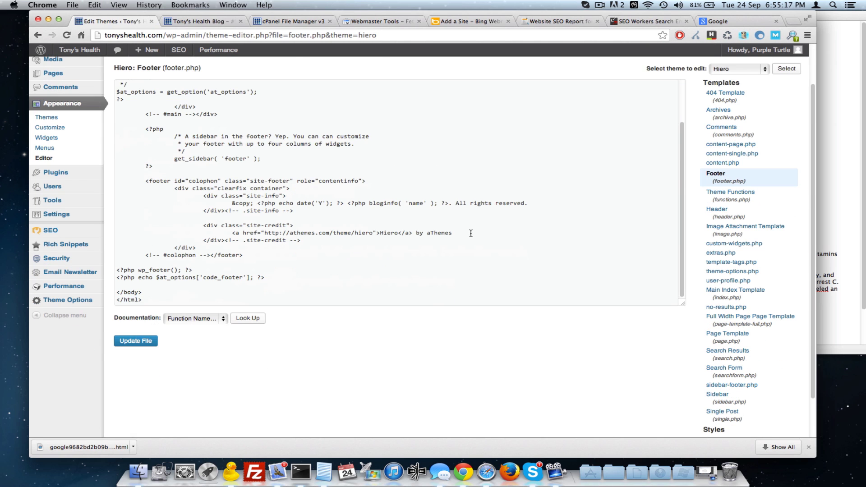
- Replace the Hiero by aThemes credit line in footer.php with "Tonys Health Blog" and update the file
drag(232, 233, 452, 230)
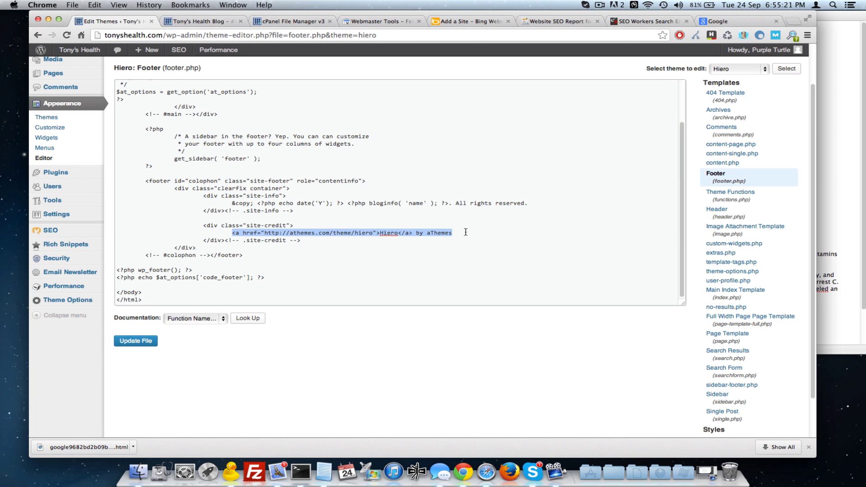
text(Tonys Health Blog)
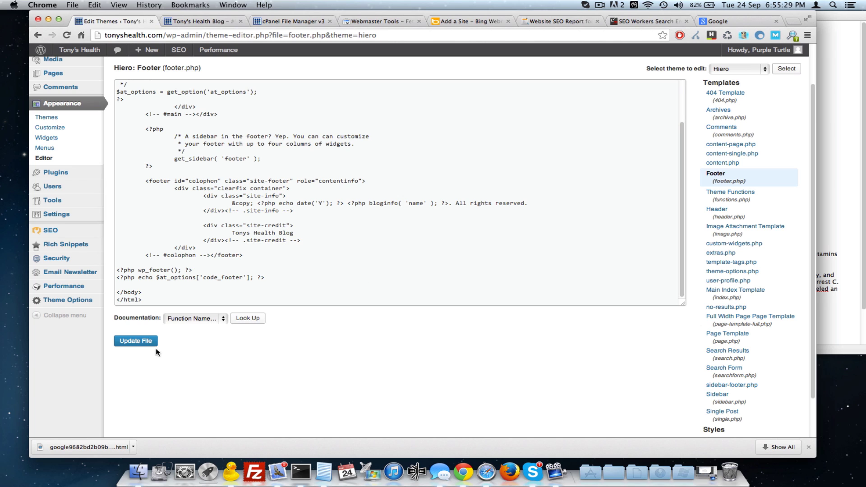
click(140, 343)
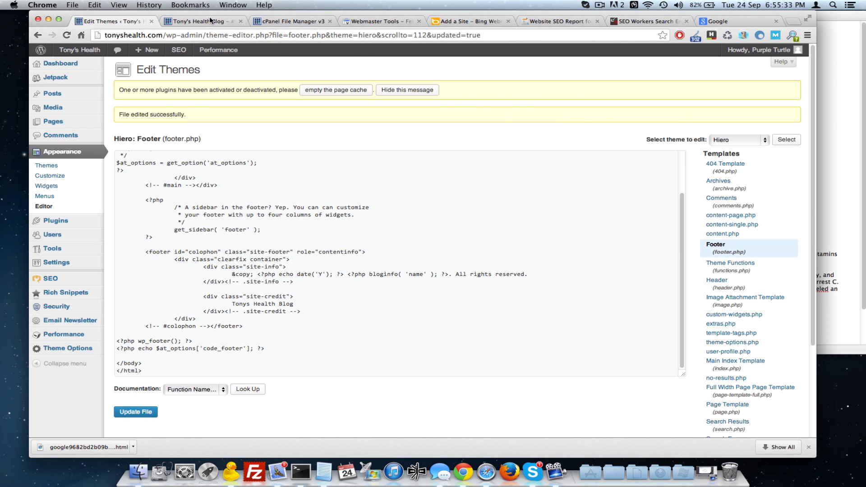
- Reload the tonyshealth.com home page and check the credit text in its footer
click(199, 21)
key(super+r)
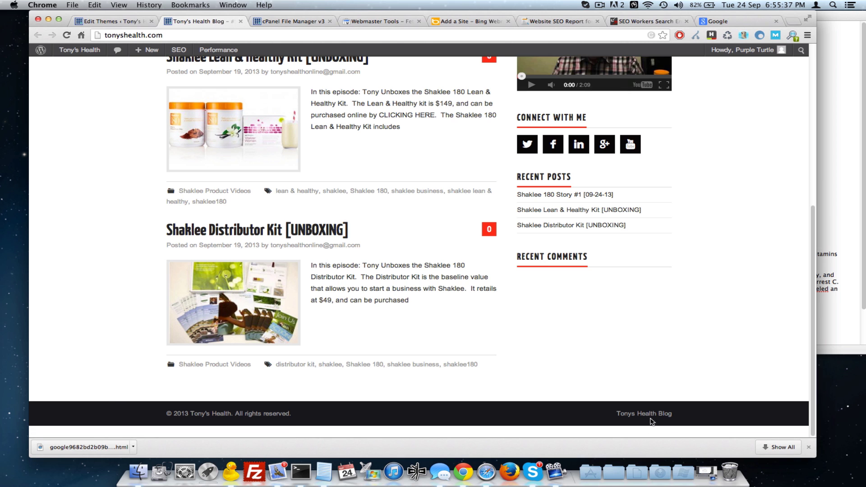
scroll(168, 352, up, 15)
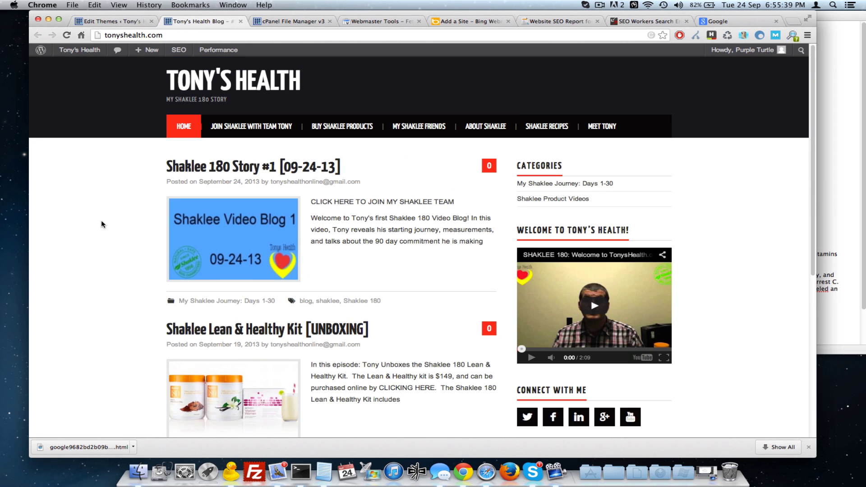
- Examine the "tony health" entry among the two-word keyphrases in the SEO Workers report
click(650, 21)
scroll(392, 203, up, 3)
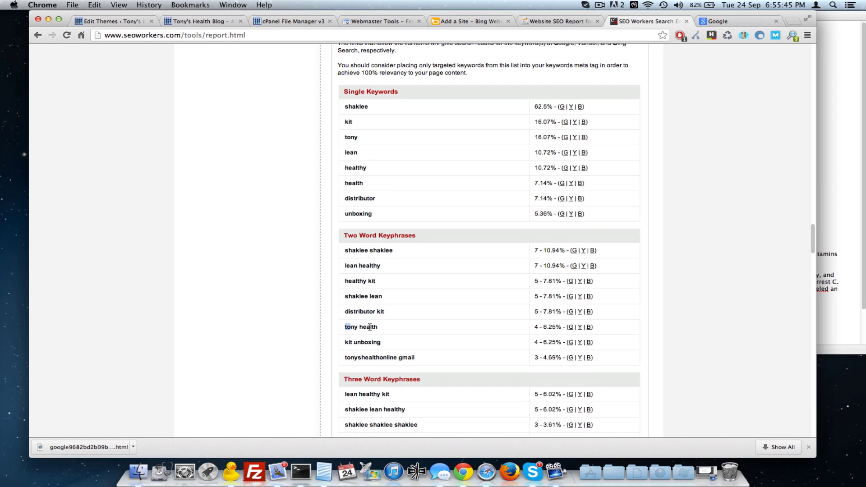
drag(370, 327, 377, 326)
click(252, 317)
- Look over the home page for the site name and highlight the welcome heading above the sidebar video
click(194, 21)
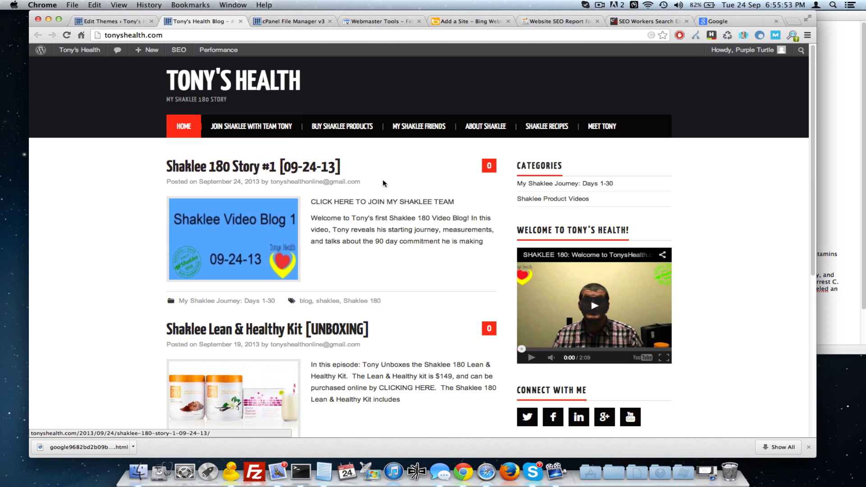
scroll(562, 176, down, 1)
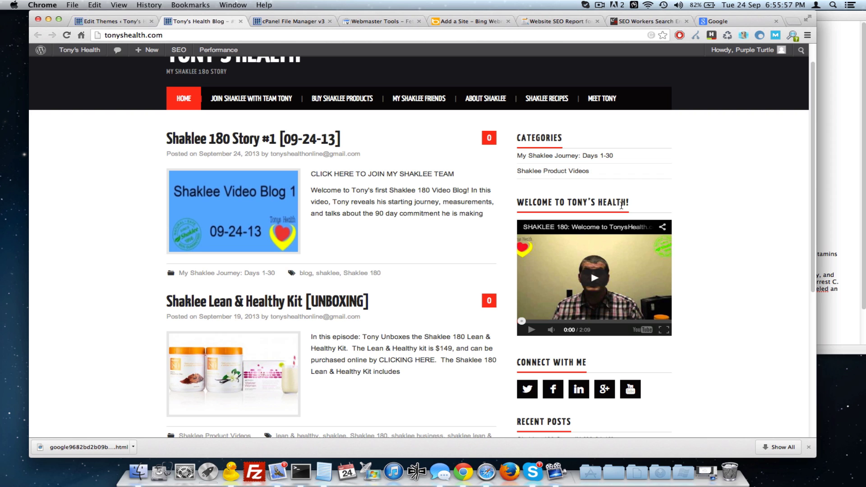
drag(538, 200, 605, 202)
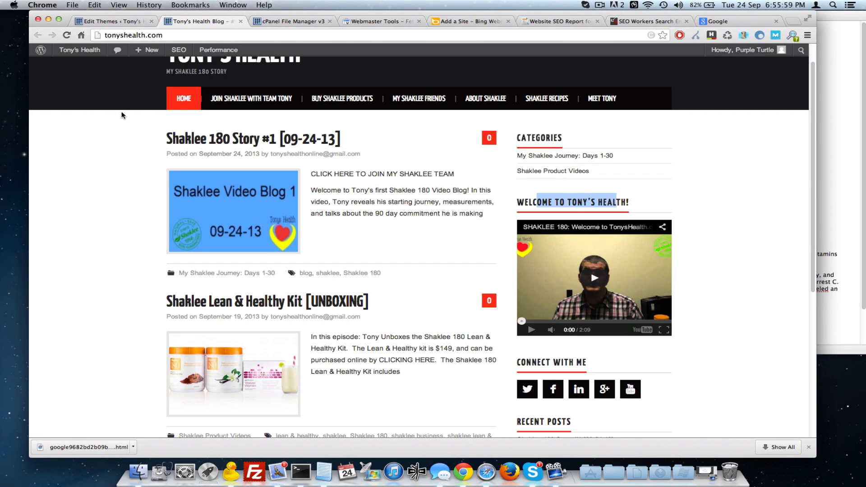
- Set the title of the sidebar's AT Media Embed widget to "Welcome to Tony's Health Blog!" and save the widget
click(108, 21)
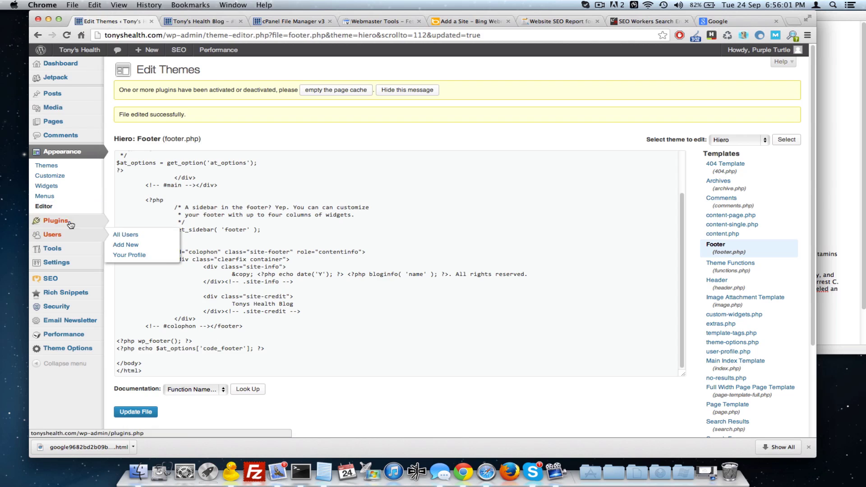
click(46, 186)
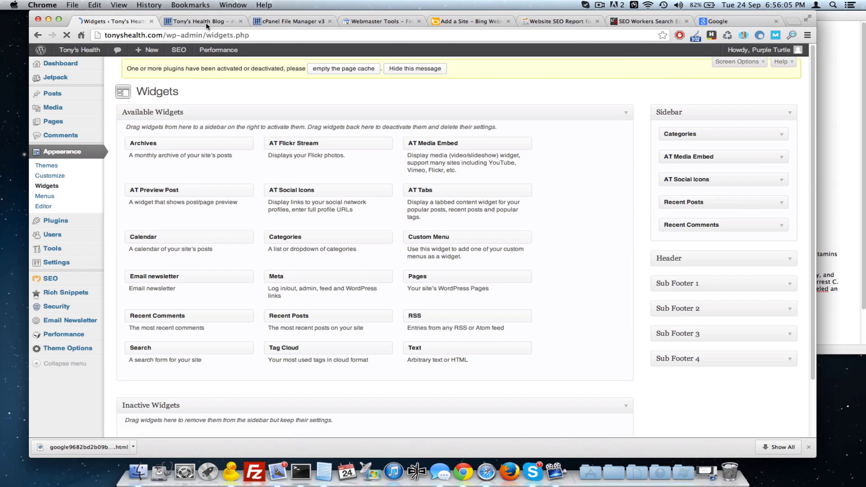
click(206, 22)
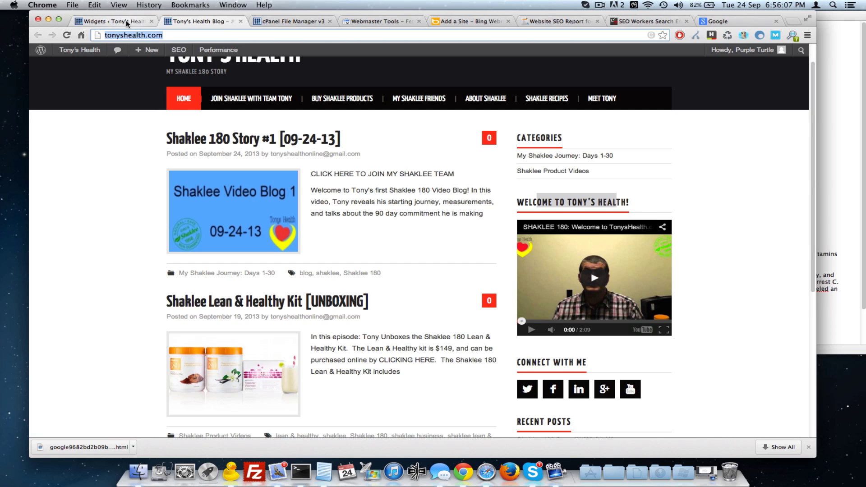
click(113, 21)
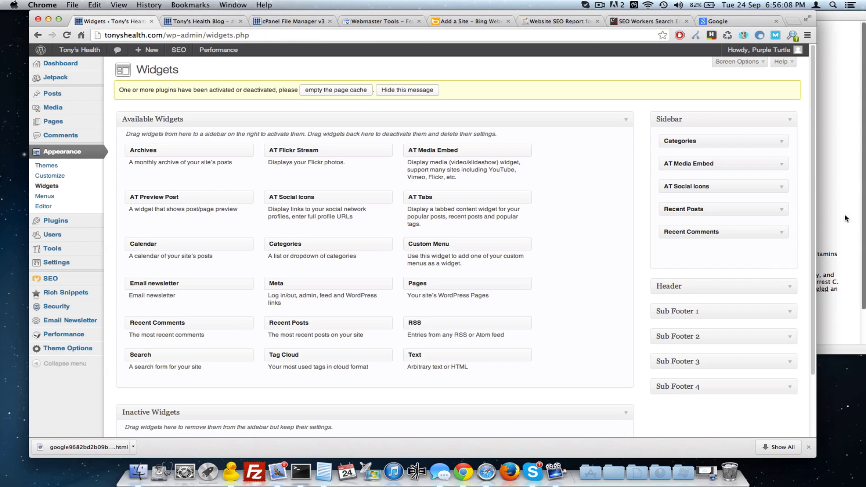
click(780, 166)
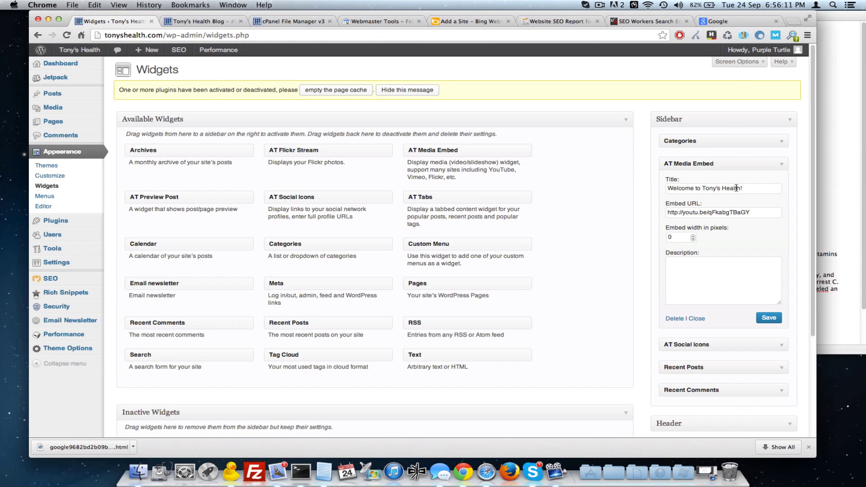
click(741, 189)
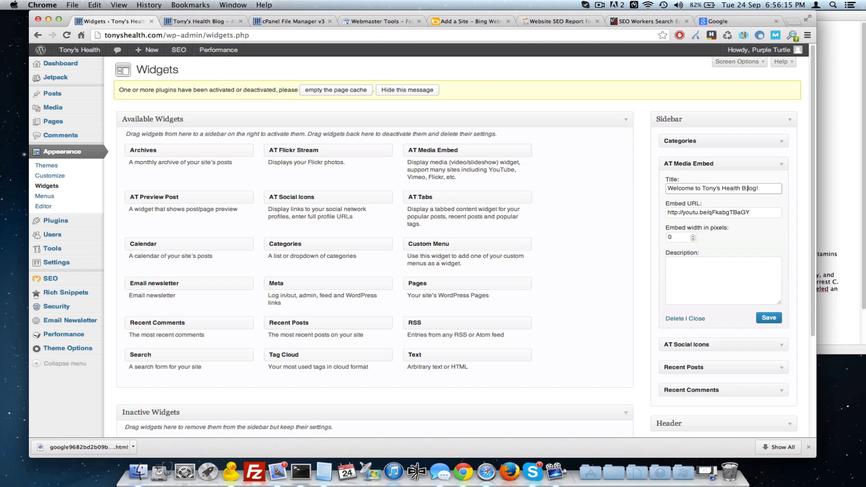
click(769, 318)
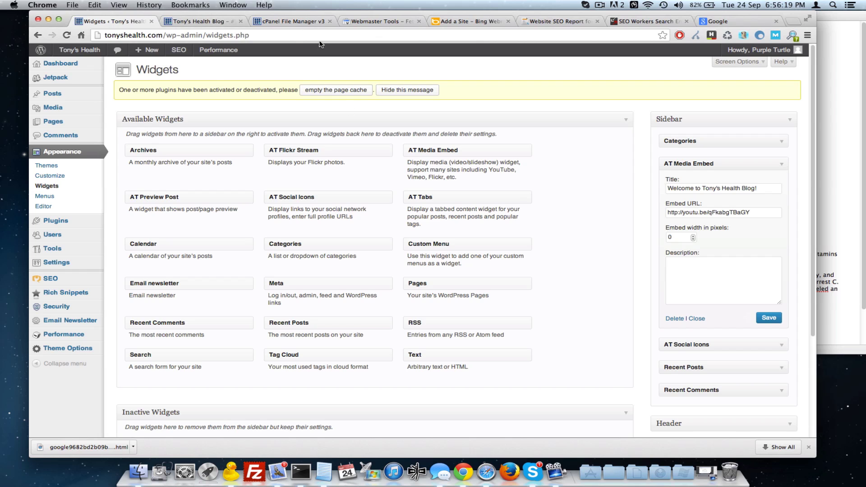
- Check the headings in the home page sidebar, from the welcome video down to the recent posts and comments
click(201, 22)
click(409, 202)
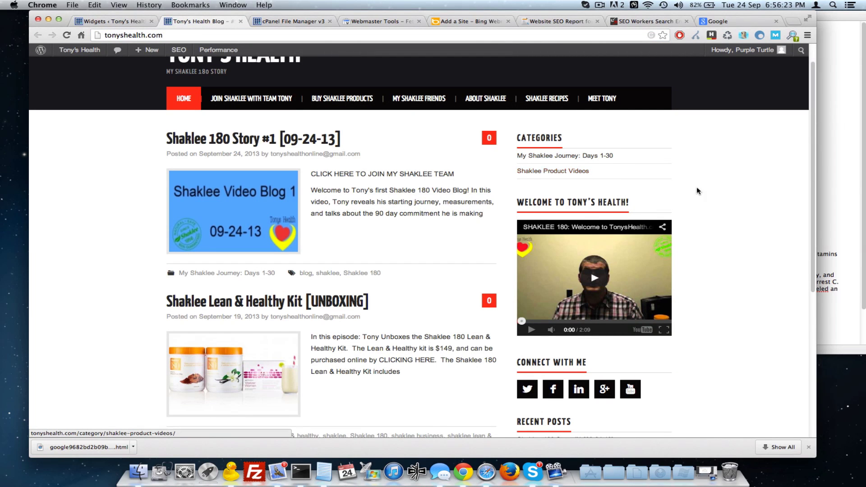
scroll(699, 192, down, 4)
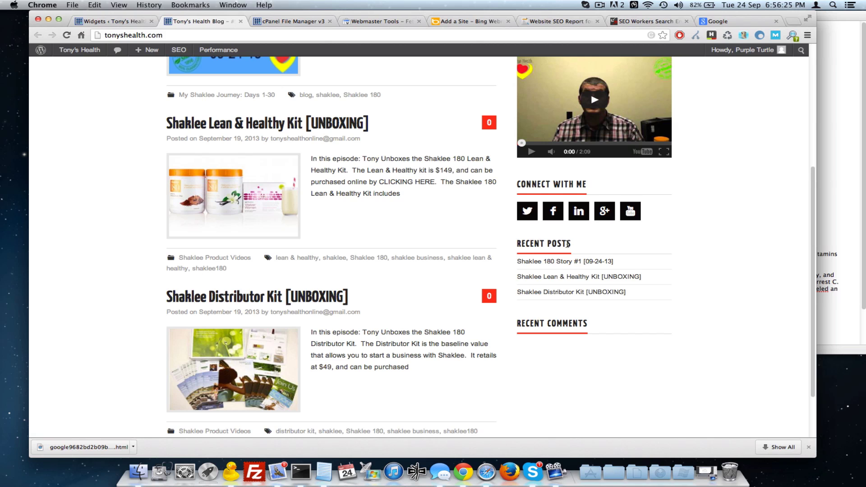
- Title the sidebar's Recent Posts widget "Health Blog" and save it
click(108, 21)
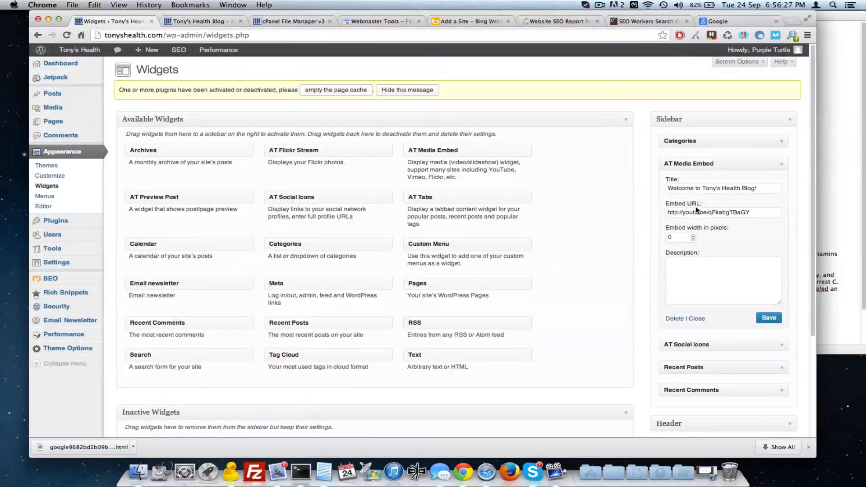
click(780, 369)
scroll(767, 352, down, 3)
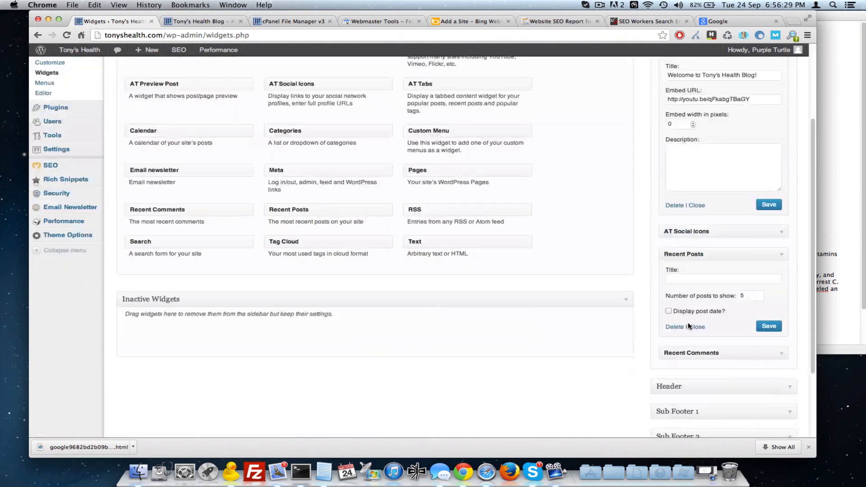
click(297, 22)
click(219, 21)
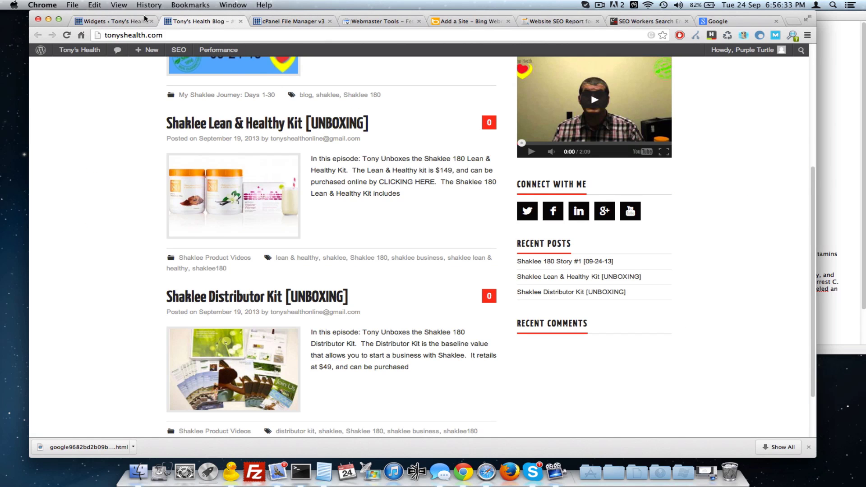
click(94, 18)
click(689, 281)
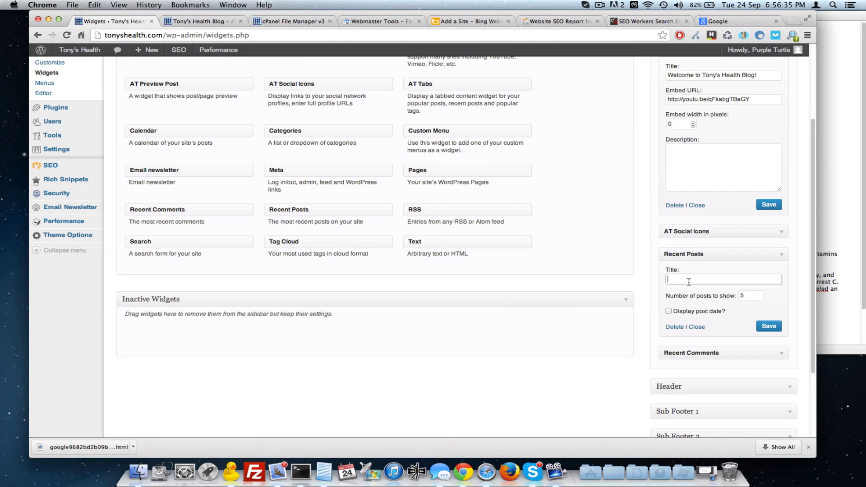
text(Health Blog)
click(769, 326)
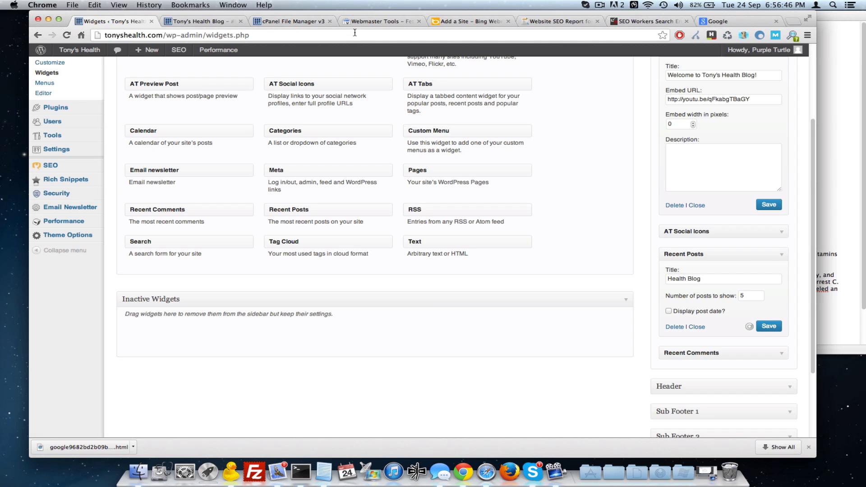
click(665, 22)
scroll(267, 138, up, 15)
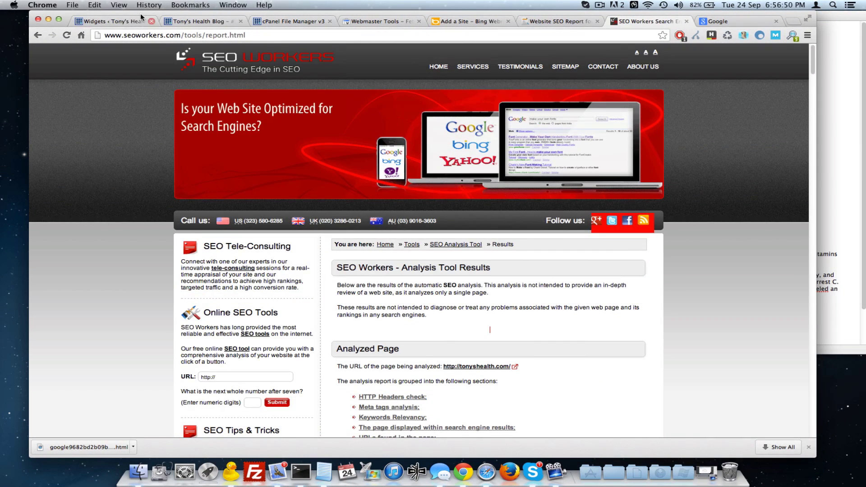
click(129, 23)
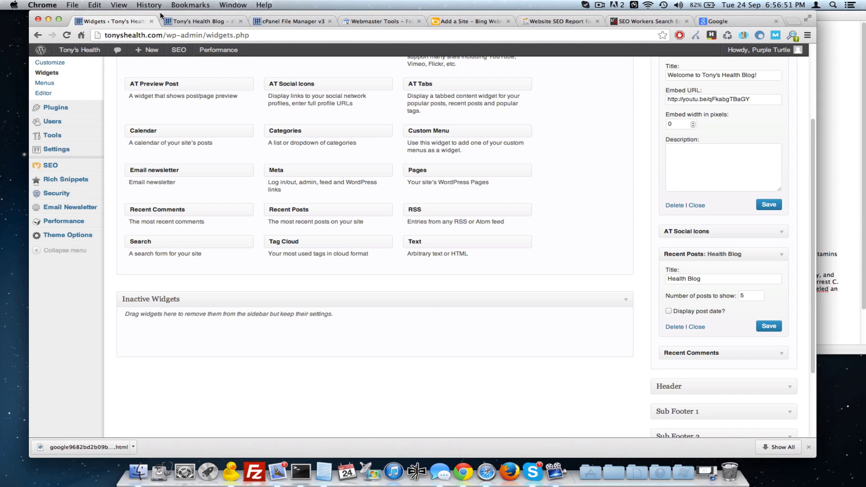
click(194, 35)
click(203, 25)
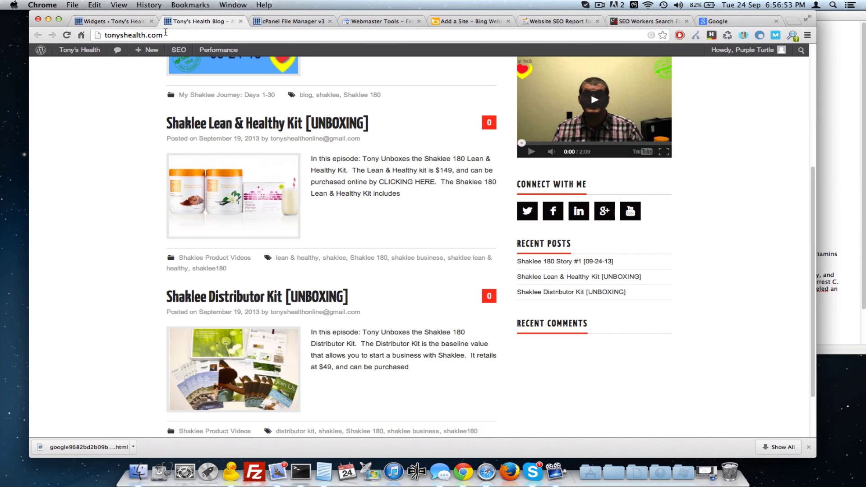
click(647, 21)
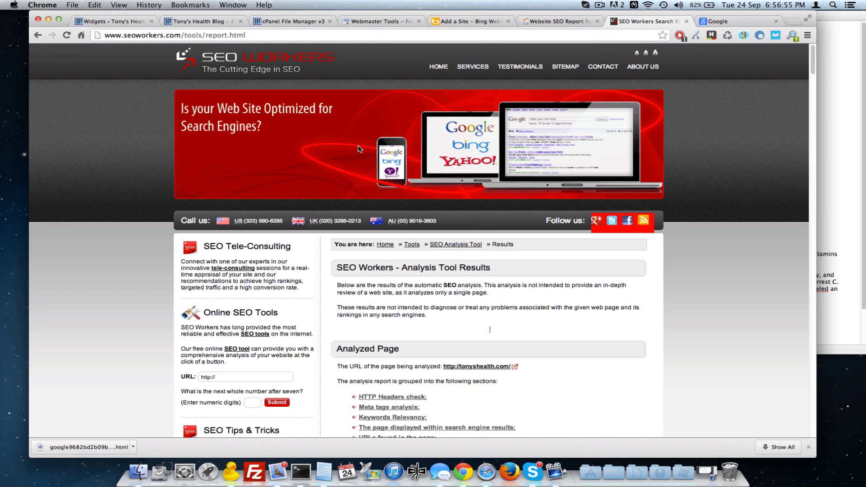
click(215, 378)
click(225, 388)
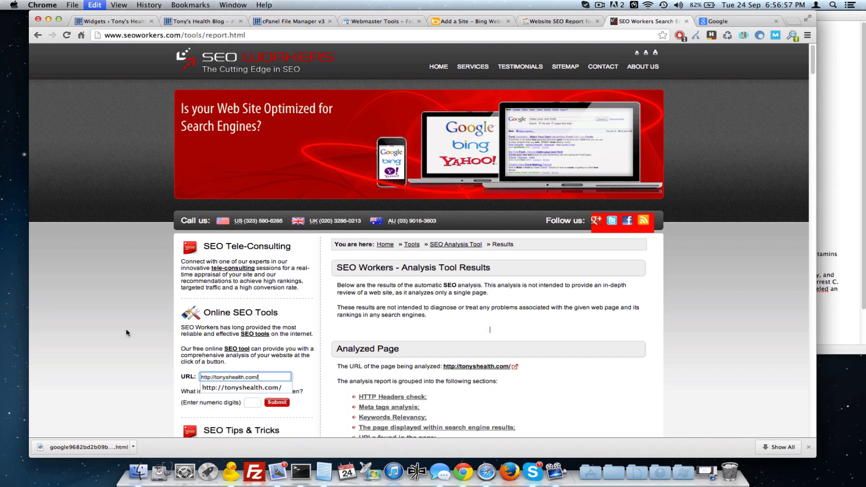
scroll(253, 349, down, 2)
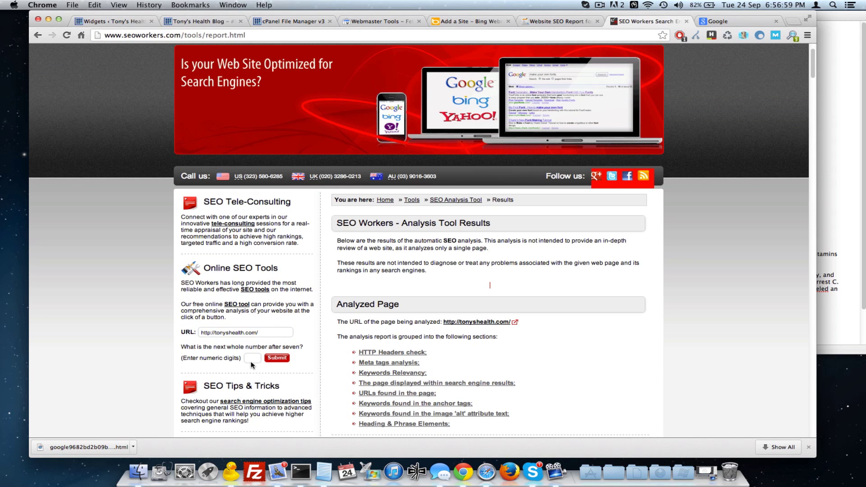
click(253, 357)
text(8)
- Empty all site caches from the WordPress admin
click(115, 21)
mouse_move(219, 51)
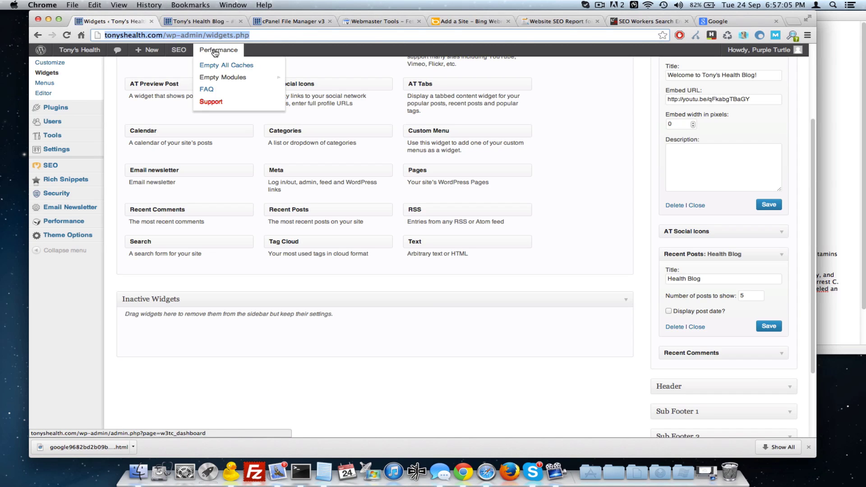
click(235, 66)
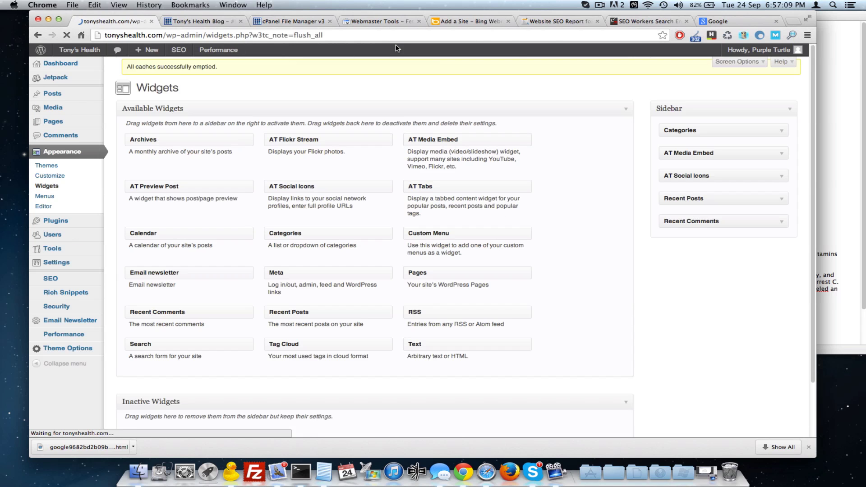
- Submit the SEO Workers analysis form and close the Website SEO Report and Google pages
key(super+7)
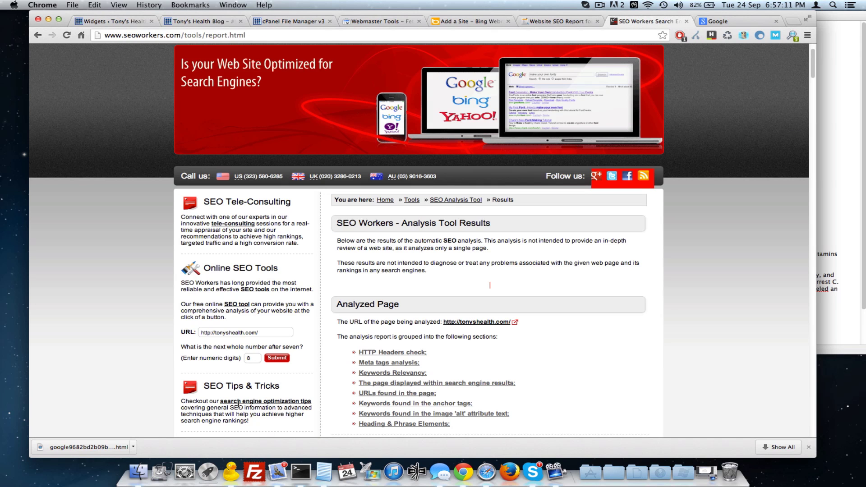
click(276, 359)
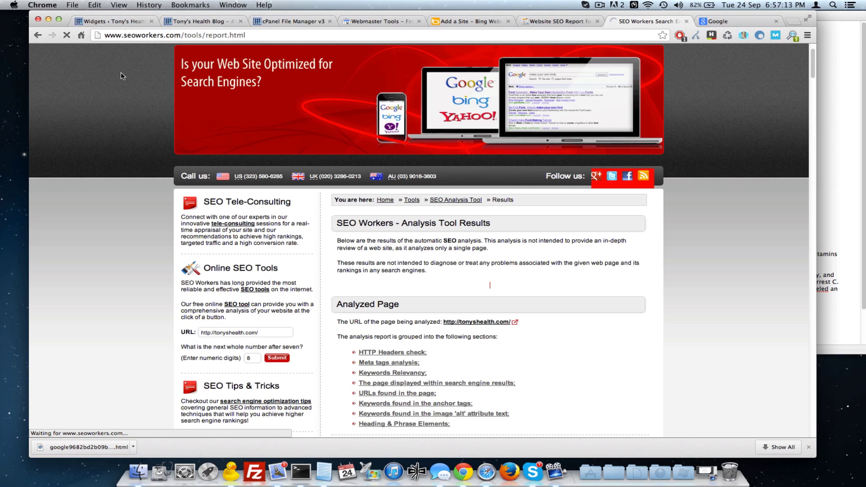
click(597, 21)
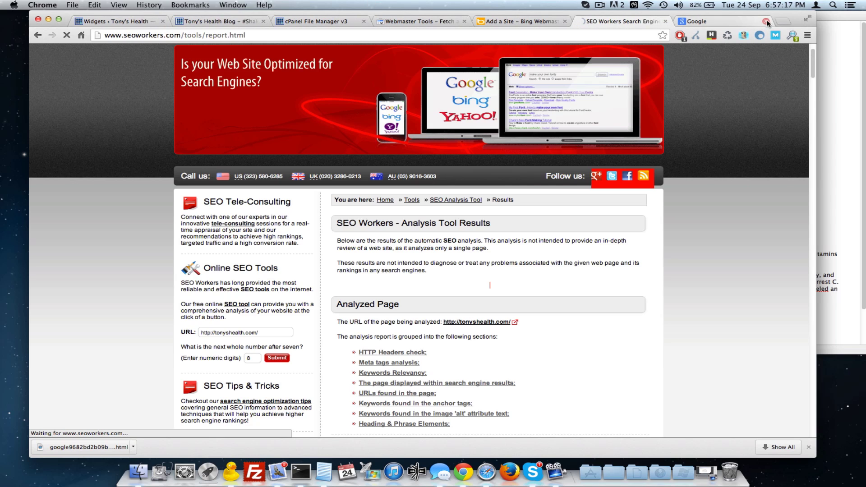
click(766, 21)
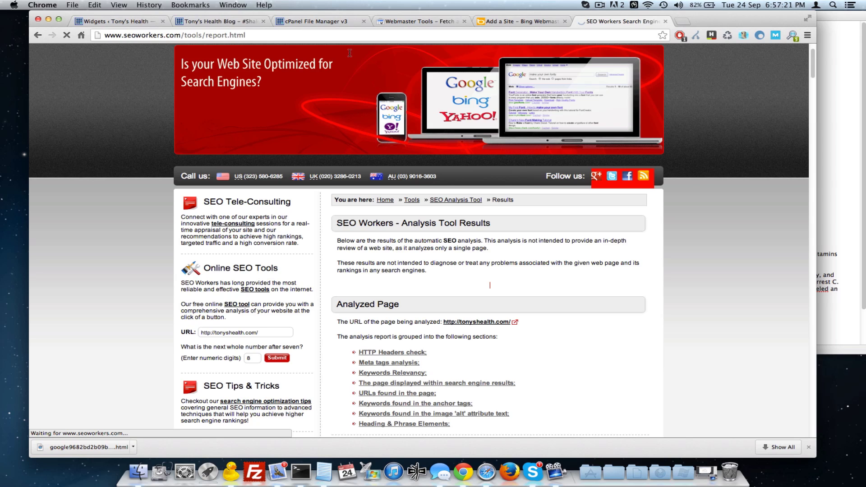
- Return to Bing Webmaster's Add a Site page and dismiss the error dialog
click(518, 20)
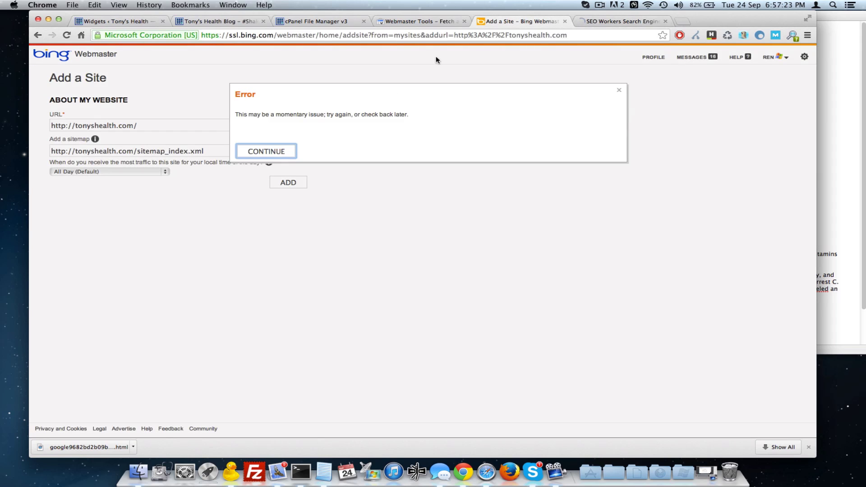
click(281, 116)
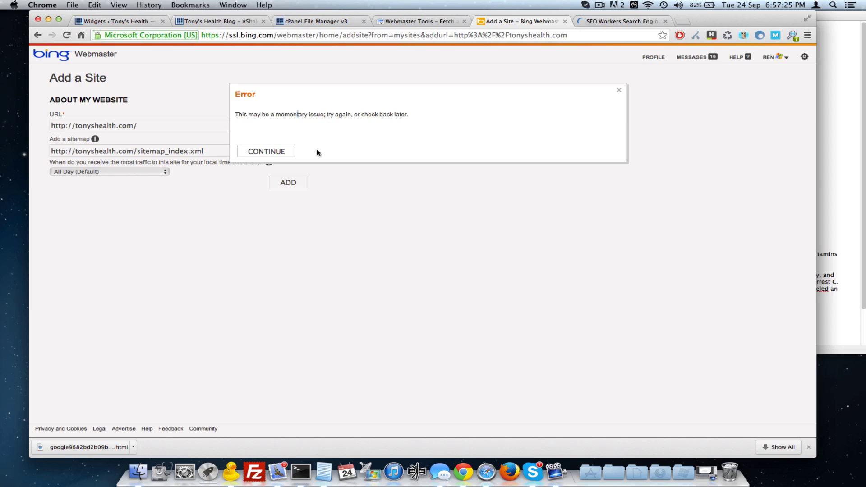
click(270, 152)
key(Tab)
click(140, 146)
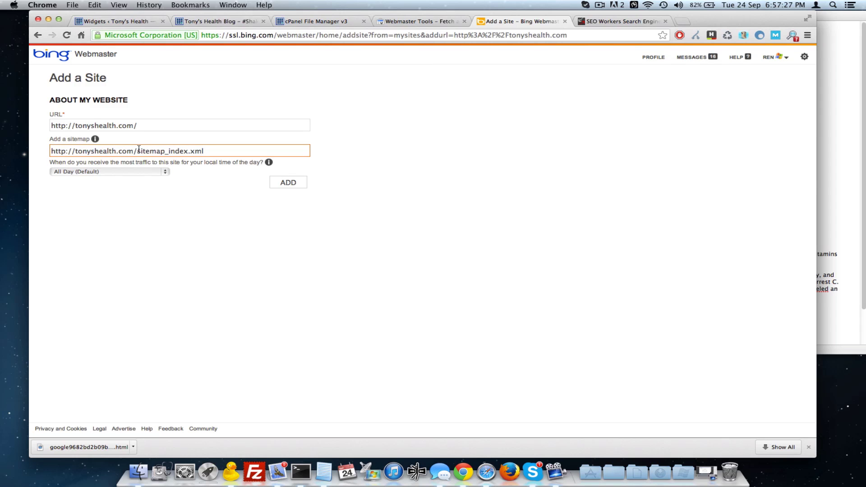
drag(139, 150, 75, 151)
key(BackSpace)
click(159, 153)
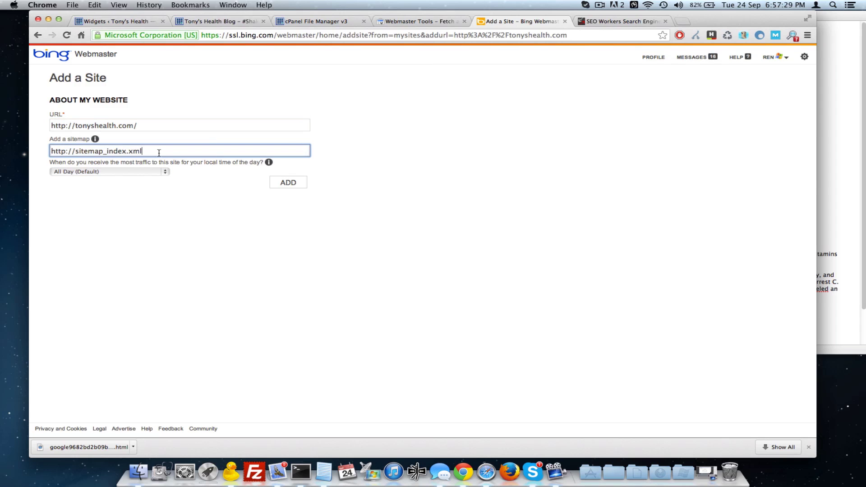
drag(141, 127, 52, 126)
key(super+c)
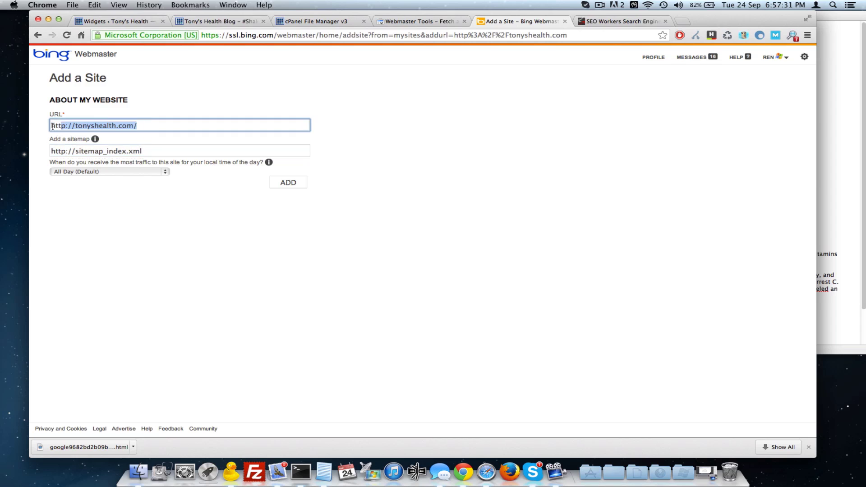
click(77, 152)
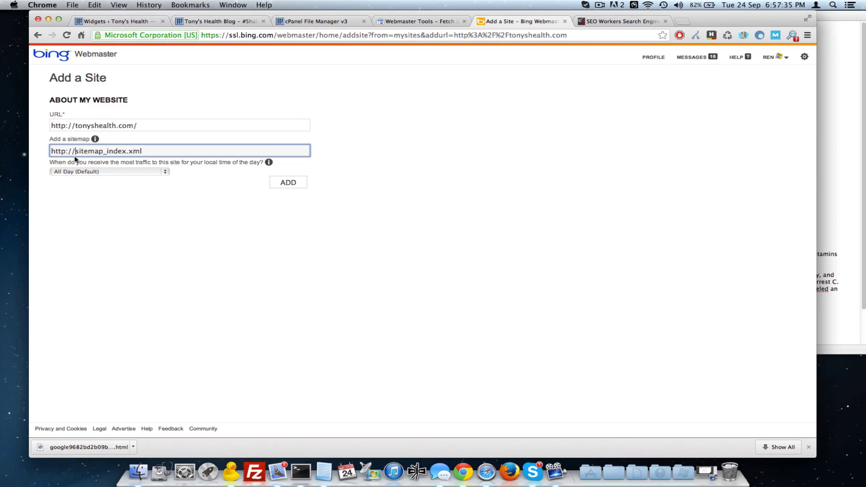
drag(75, 154, 51, 151)
key(super+v)
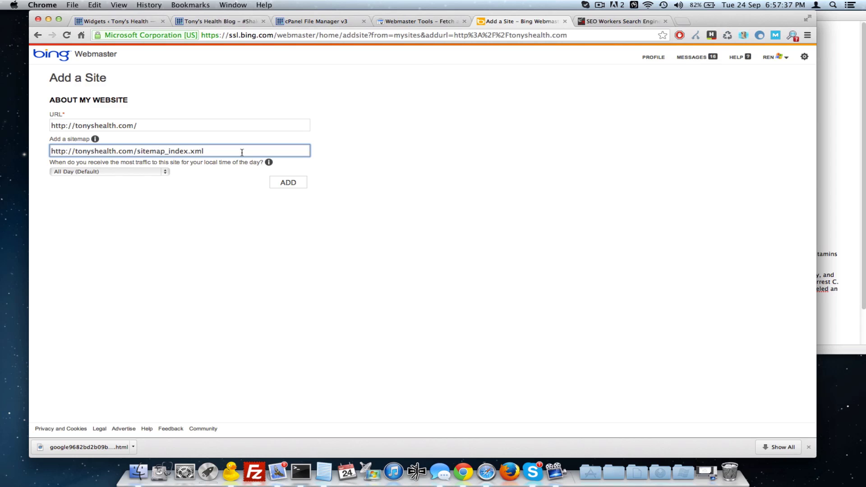
- Open the copied sitemap address in a separate page to check that the XML sitemap loads
drag(242, 152, 26, 156)
key(super+c)
key(super+t)
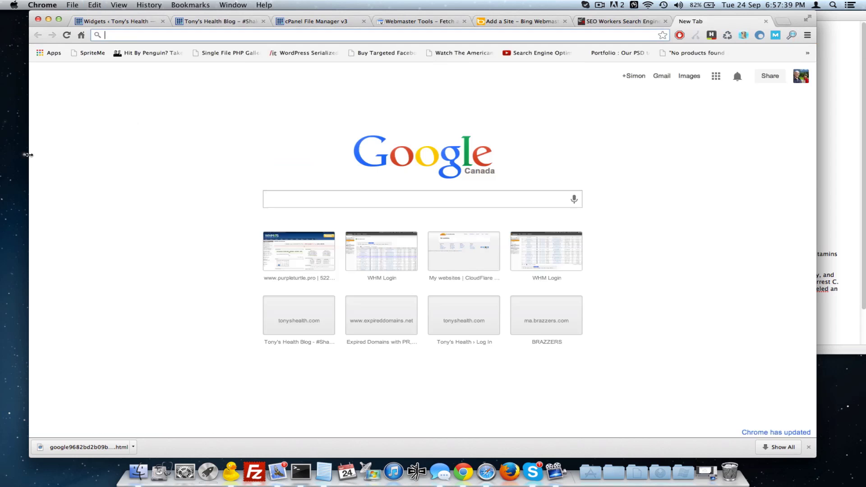
key(super+v)
key(Return)
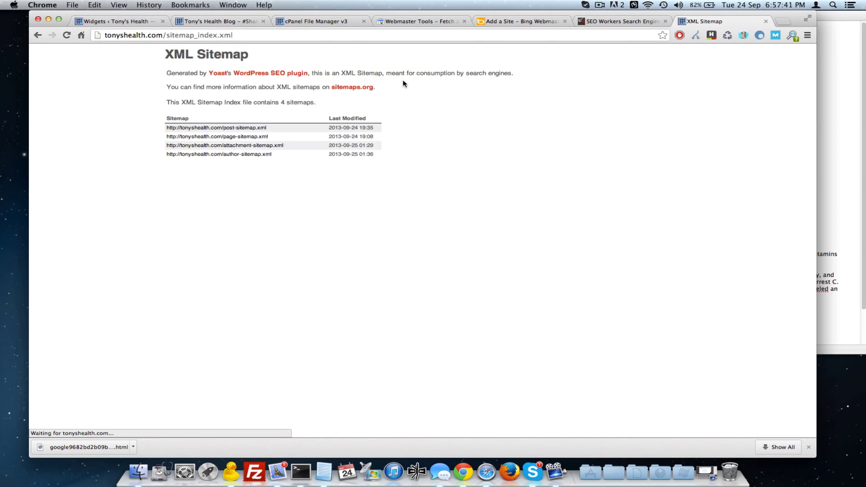
- Keep the traffic time at All Day (Default) and add tonyshealth.com with its sitemap to Bing Webmaster
click(508, 23)
click(166, 188)
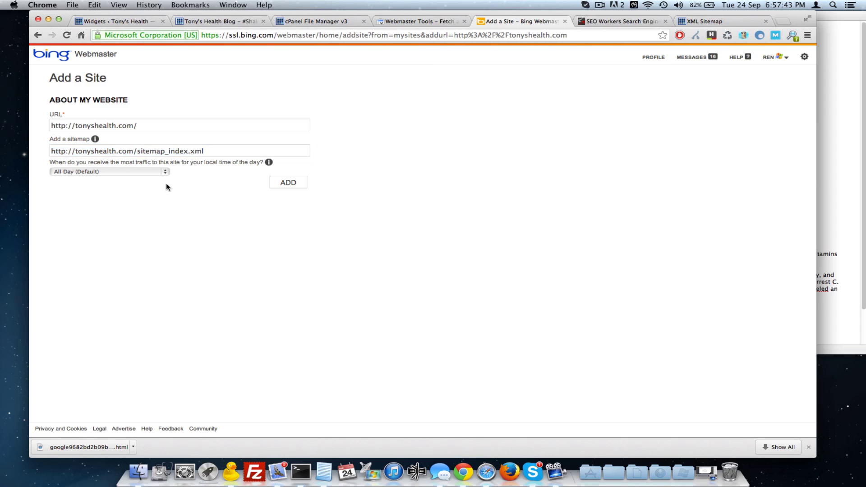
click(138, 170)
click(216, 197)
click(288, 182)
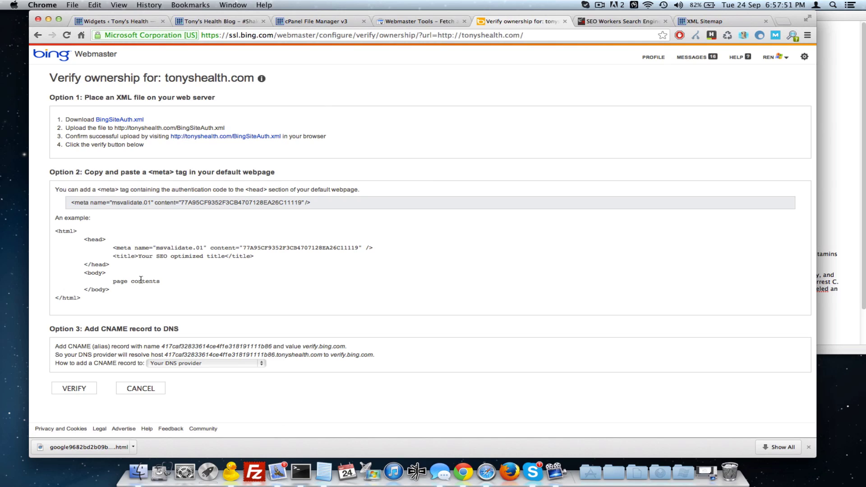
click(92, 203)
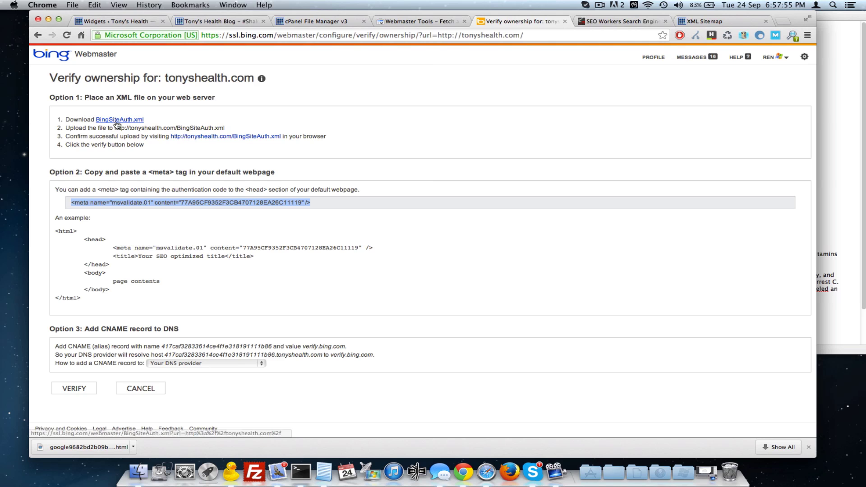
click(98, 120)
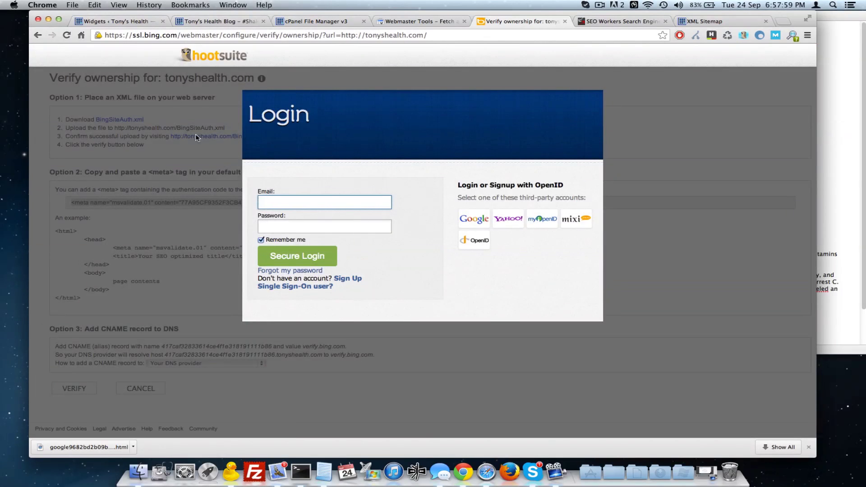
click(38, 35)
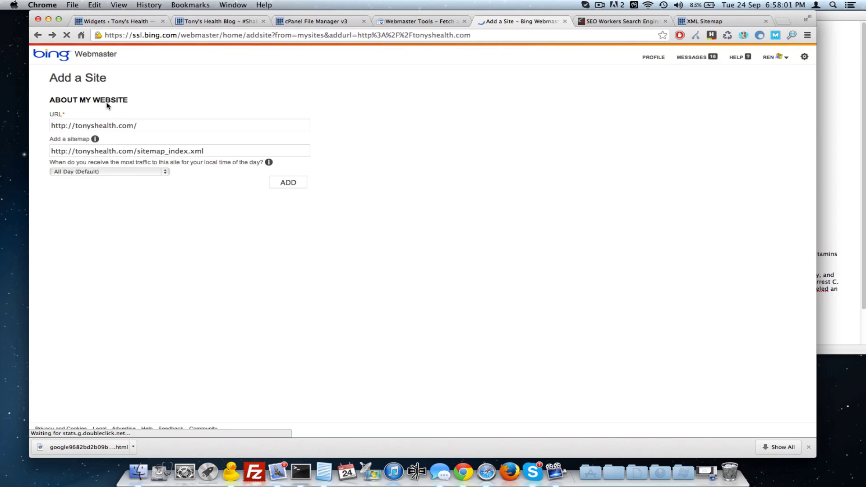
click(52, 33)
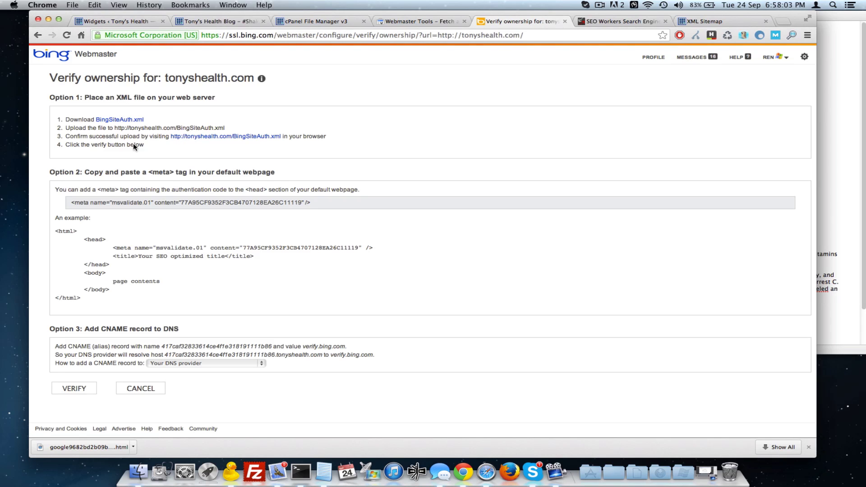
- Download BingSiteAuth.xml by opening its copied link address in a separate page
right_click(119, 119)
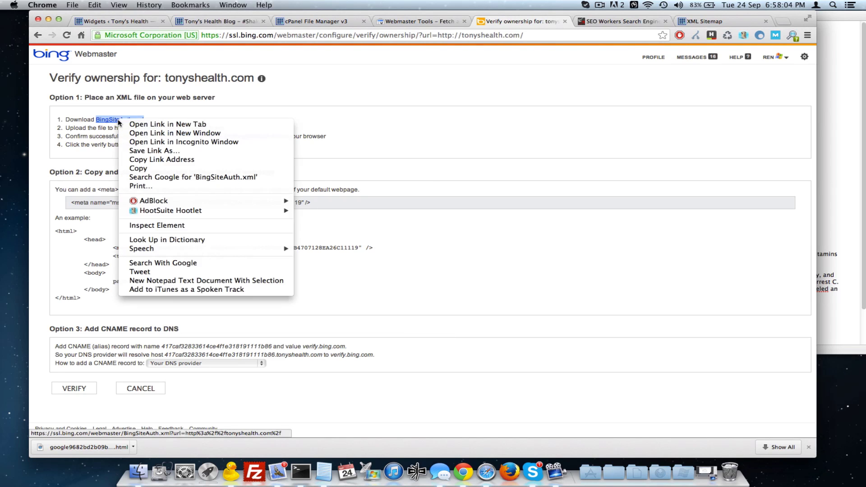
click(157, 160)
click(276, 36)
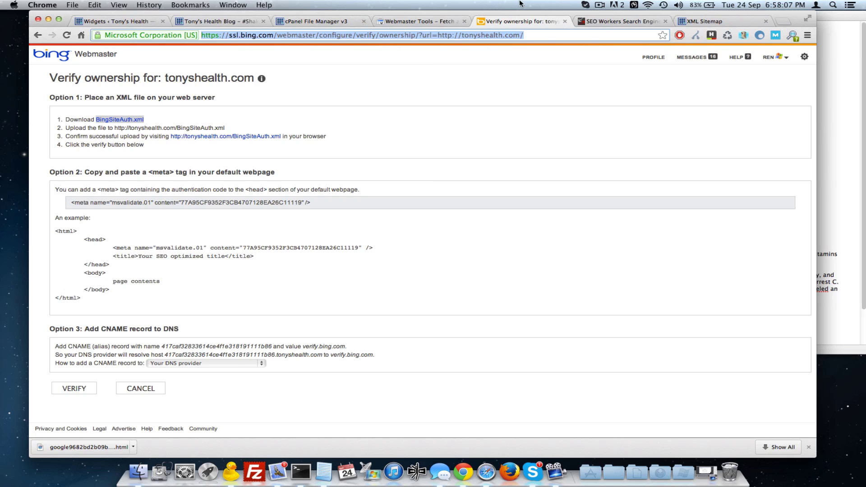
key(ctrl+t)
key(ctrl+v)
key(Return)
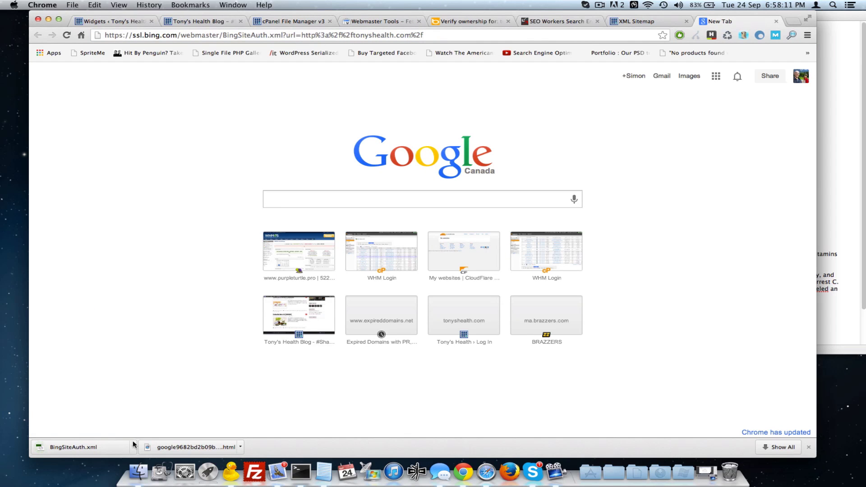
- Show the downloaded BingSiteAuth.xml in Finder and move it to the Desktop, then return to the browser
click(133, 447)
click(156, 436)
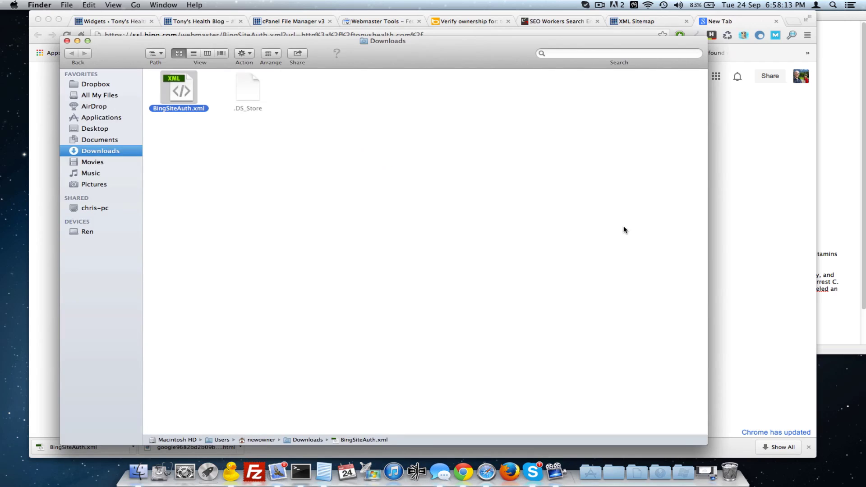
drag(177, 96, 97, 129)
click(821, 148)
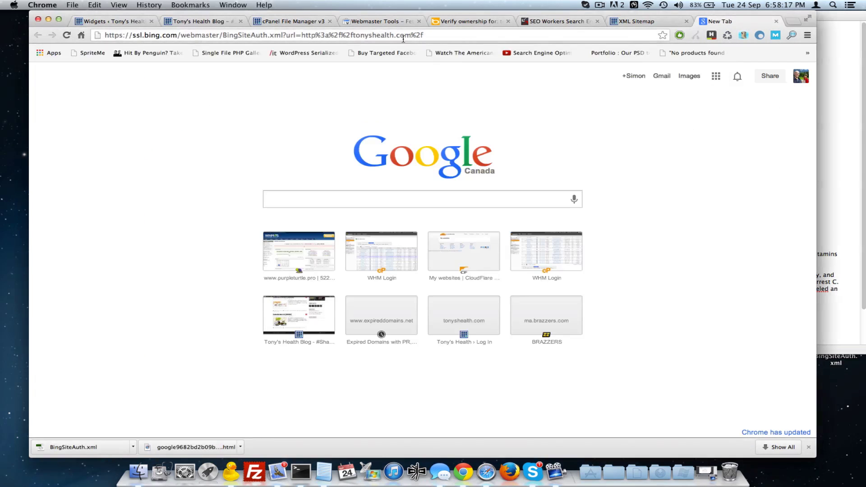
- Upload BingSiteAuth.xml from the Desktop to public_html in cPanel File Manager, then verify ownership of tonyshealth.com in Bing Webmaster
click(291, 21)
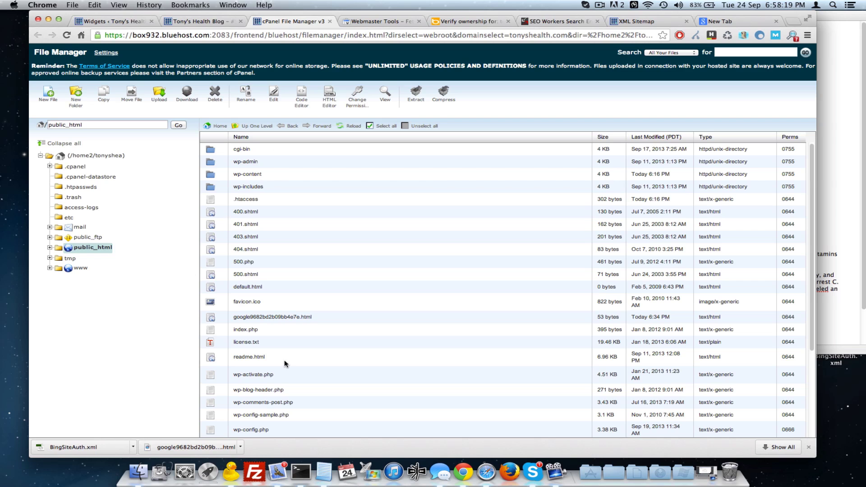
click(153, 96)
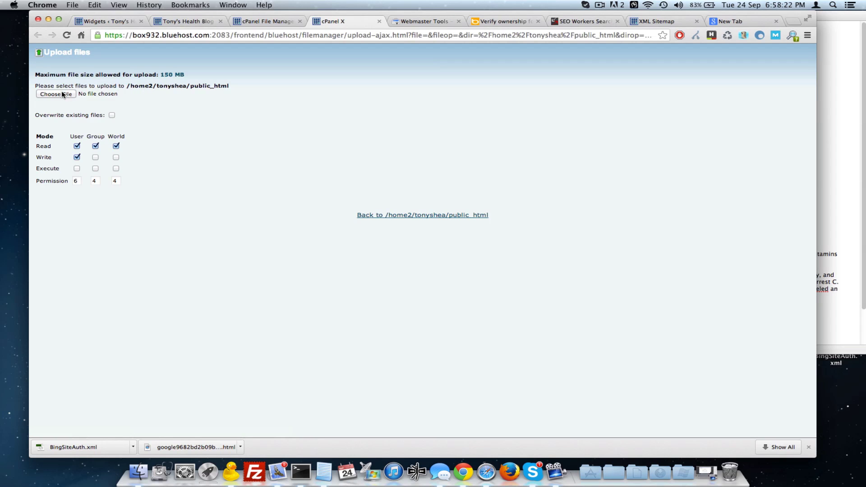
click(63, 95)
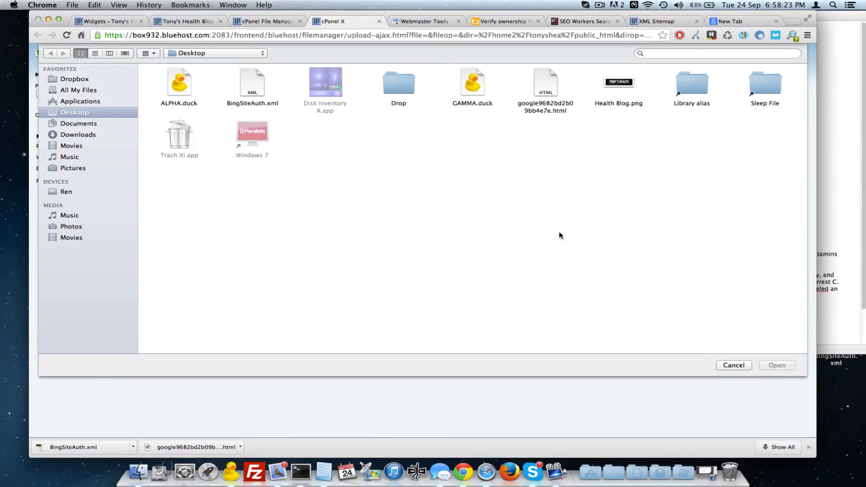
double_click(251, 86)
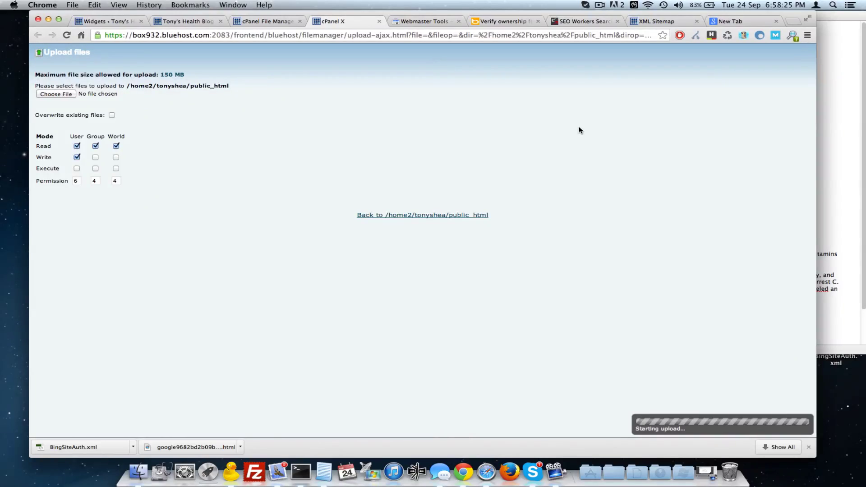
click(491, 21)
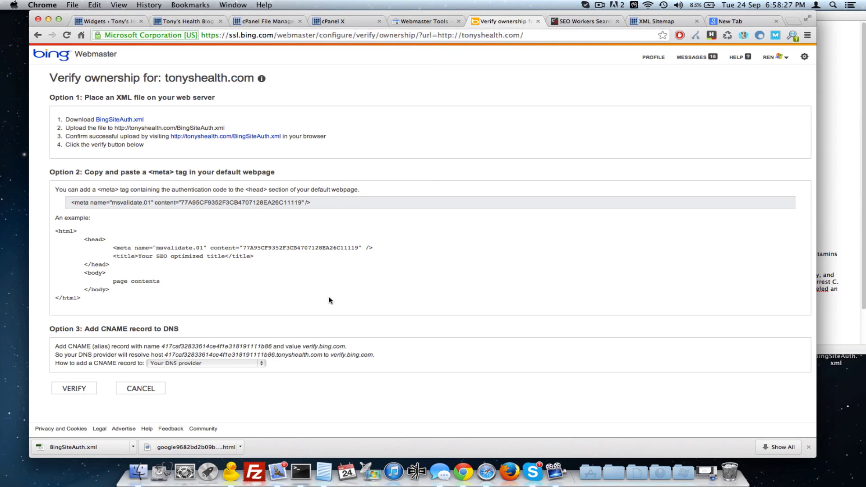
click(75, 389)
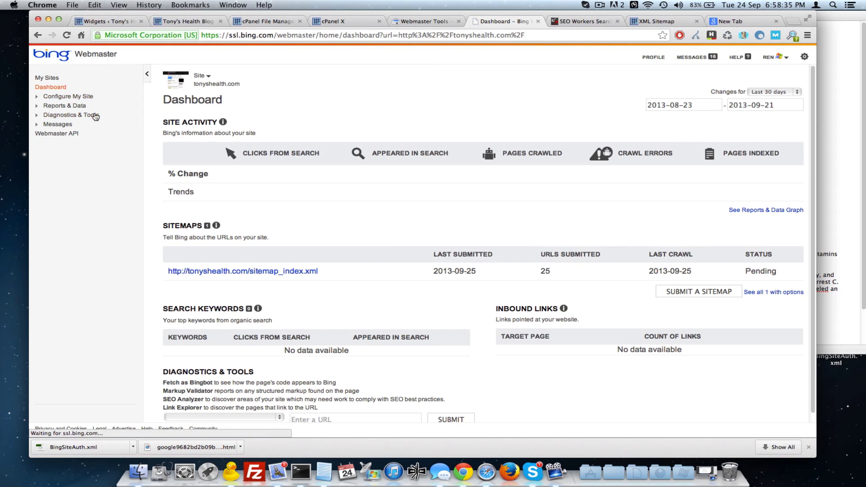
click(58, 117)
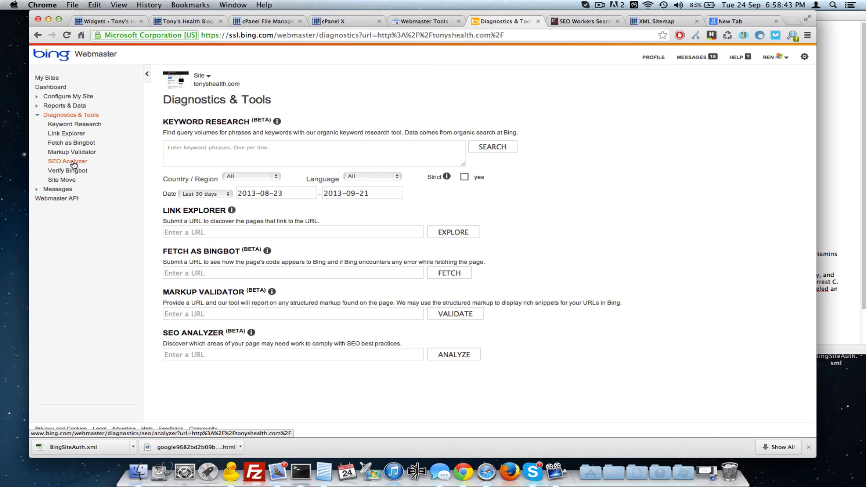
click(73, 162)
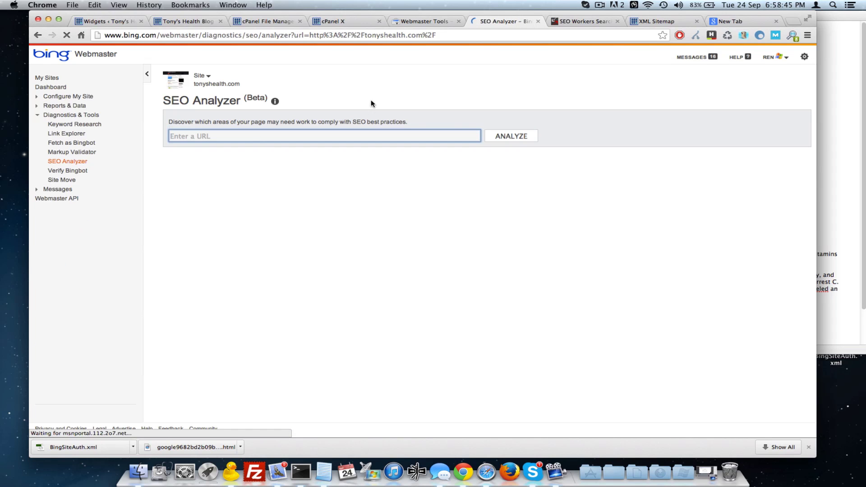
key(super+v)
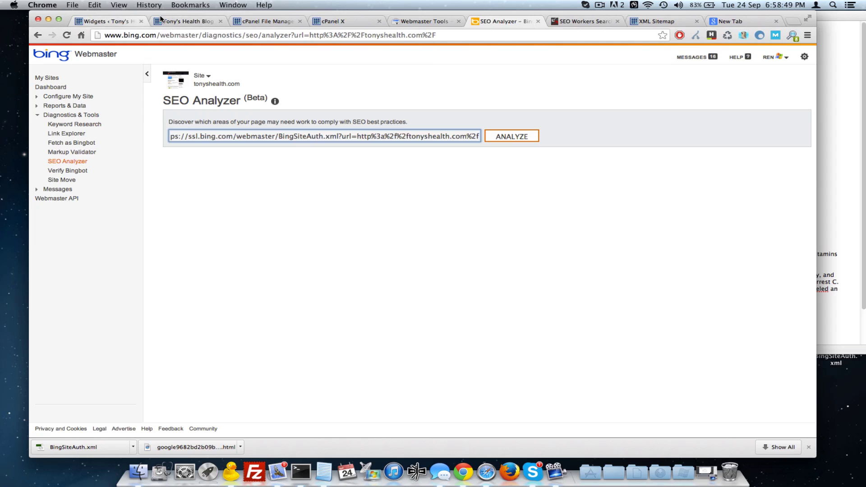
click(180, 21)
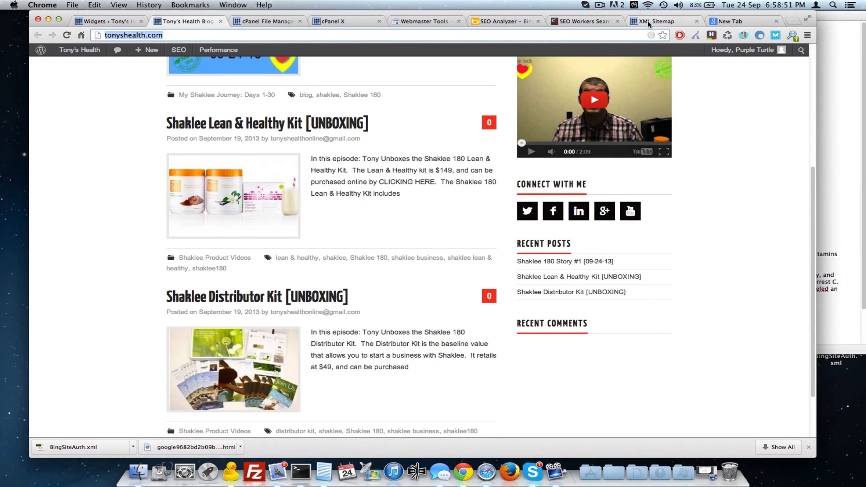
click(495, 21)
triple_click(407, 136)
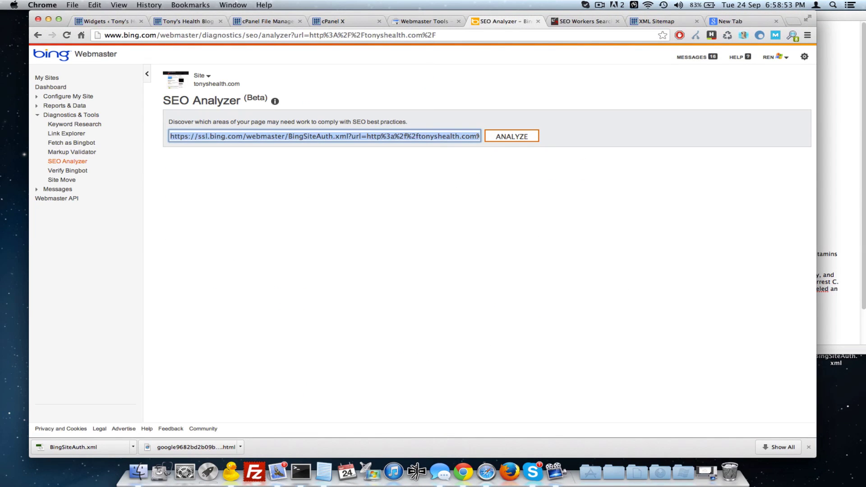
key(super+v)
click(512, 136)
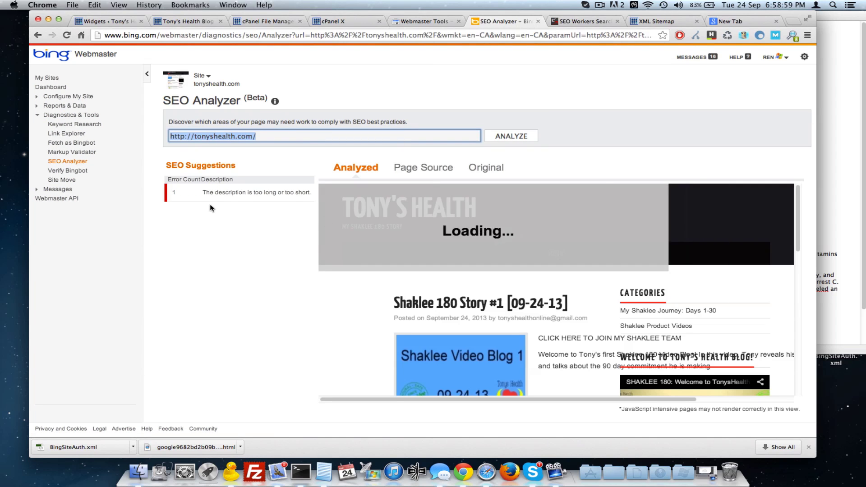
click(239, 195)
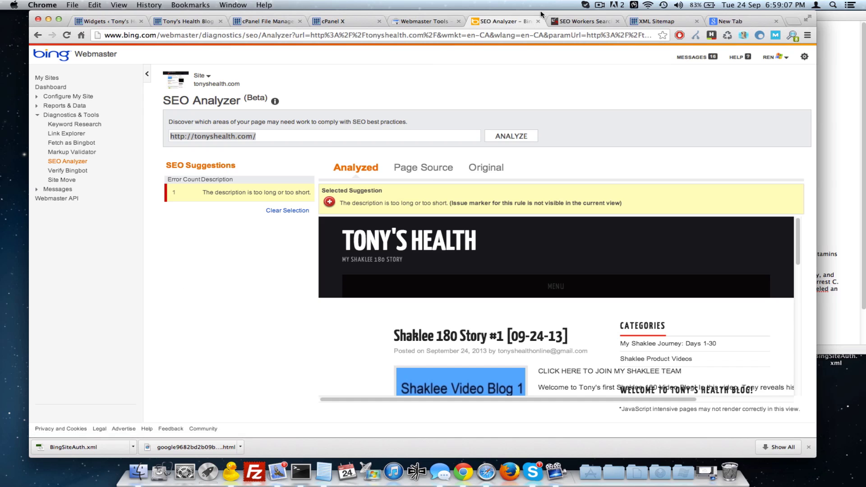
- Open the homepage settings of Yoast Titles & Metas in the WordPress admin and enlarge the meta description template box
click(194, 21)
click(106, 21)
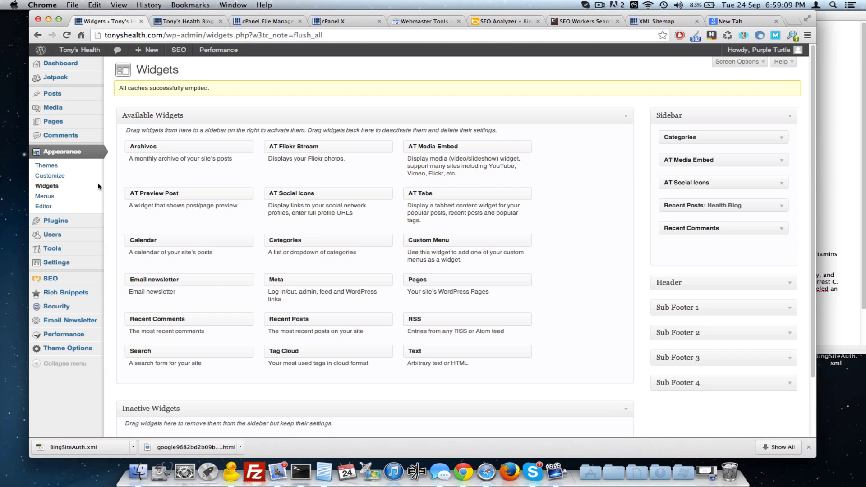
mouse_move(62, 281)
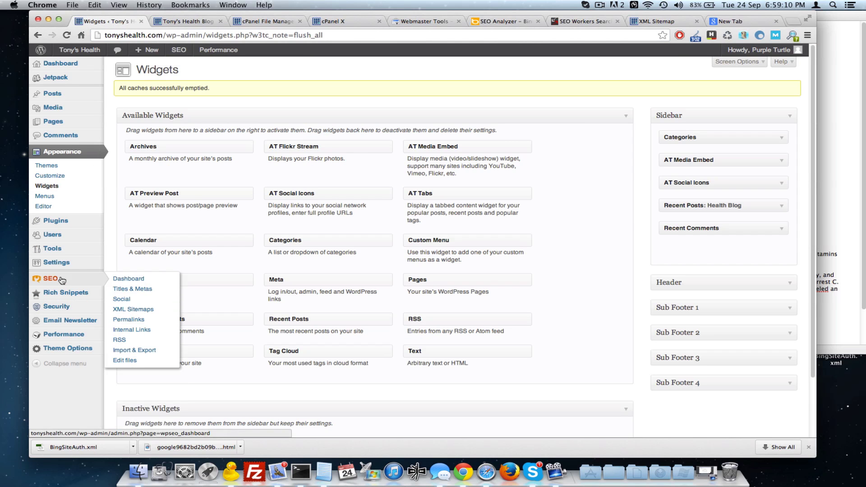
click(130, 290)
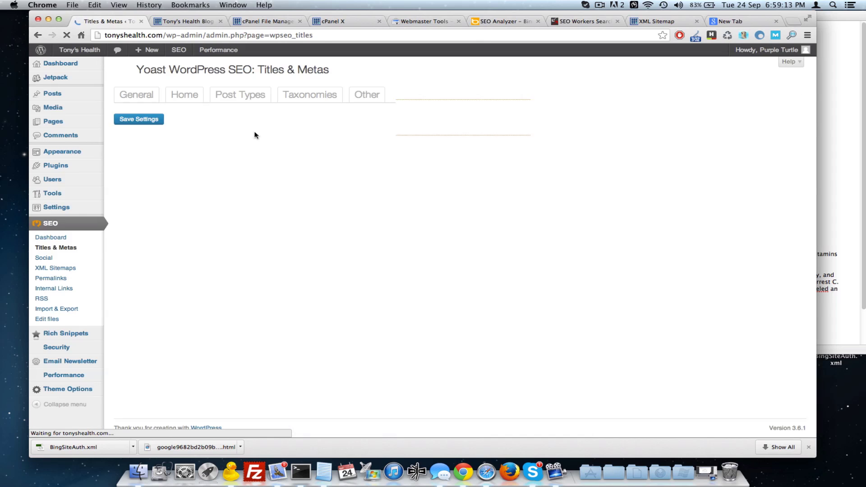
click(184, 94)
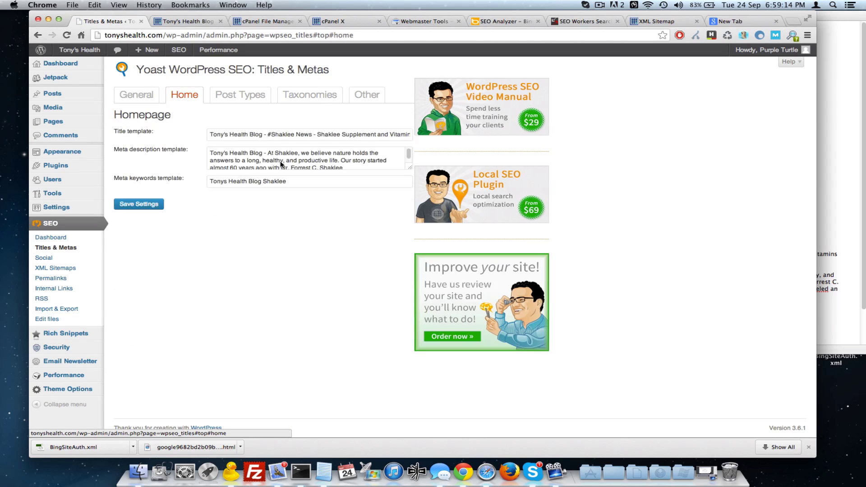
click(303, 137)
click(280, 160)
drag(410, 169, 410, 208)
- Shorten the homepage meta description by deleting its last sentence, which begins "Our story started almost 60 years ago"
drag(304, 152, 378, 154)
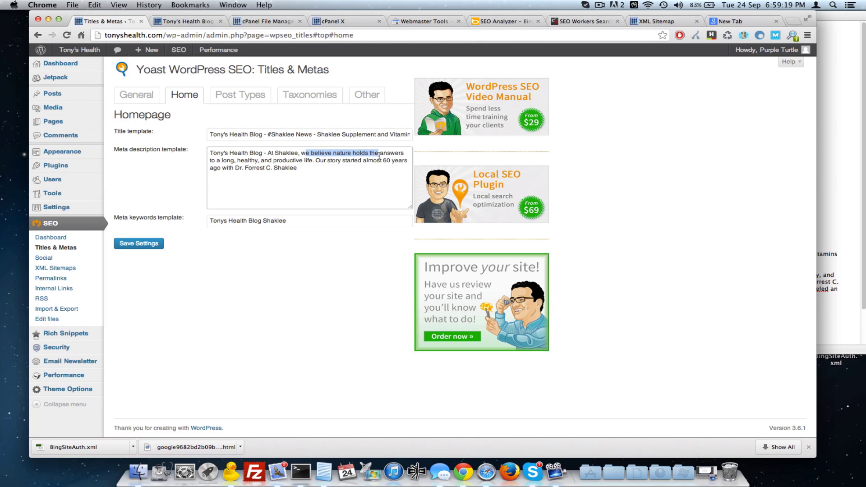
click(207, 166)
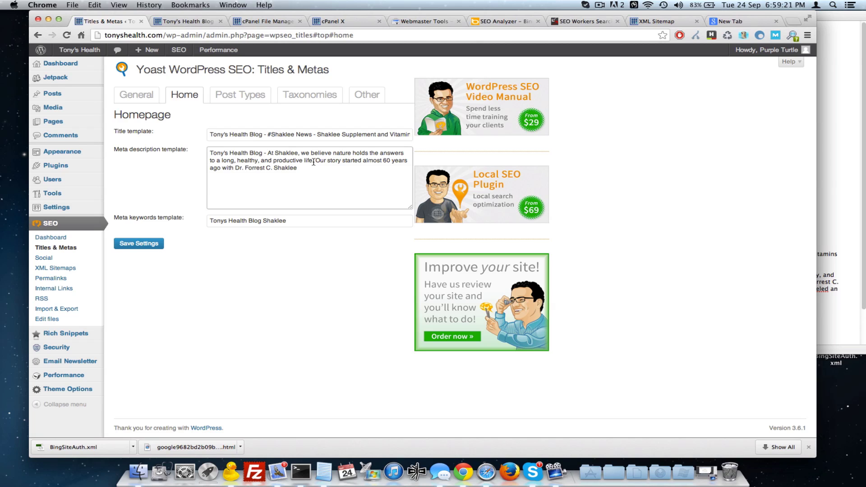
drag(316, 161, 320, 203)
click(270, 177)
drag(316, 160, 326, 176)
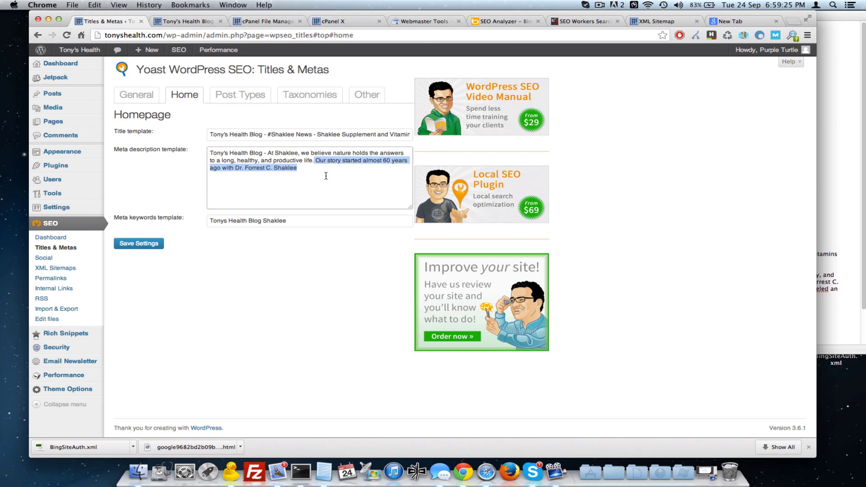
key(BackSpace)
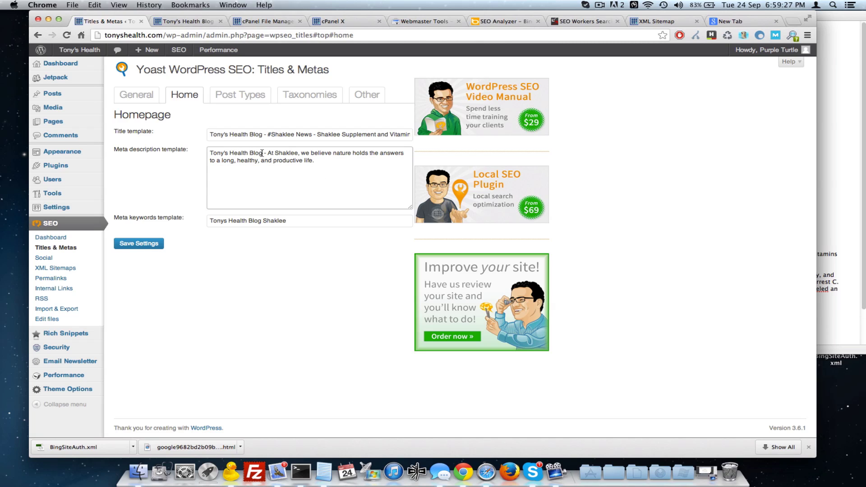
- Insert "Shaklee" before "Health Blog" at the start of the homepage meta description and save the settings
double_click(284, 152)
key(super+c)
click(277, 159)
key(super+v)
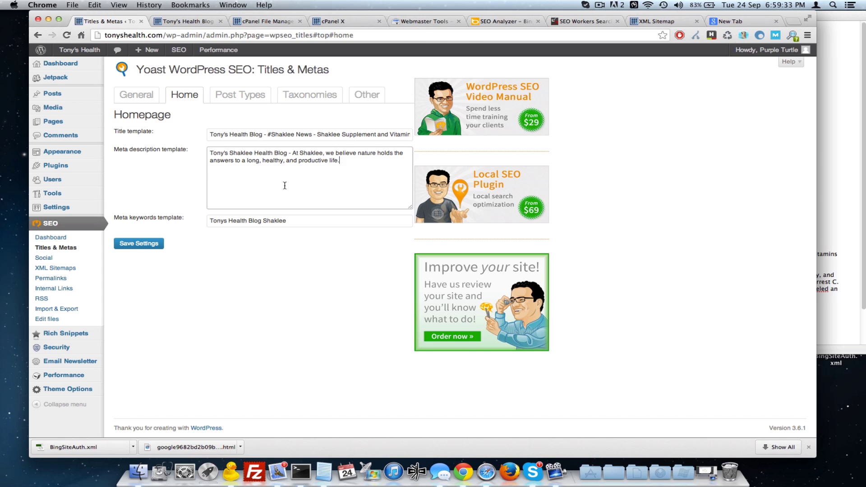
click(143, 245)
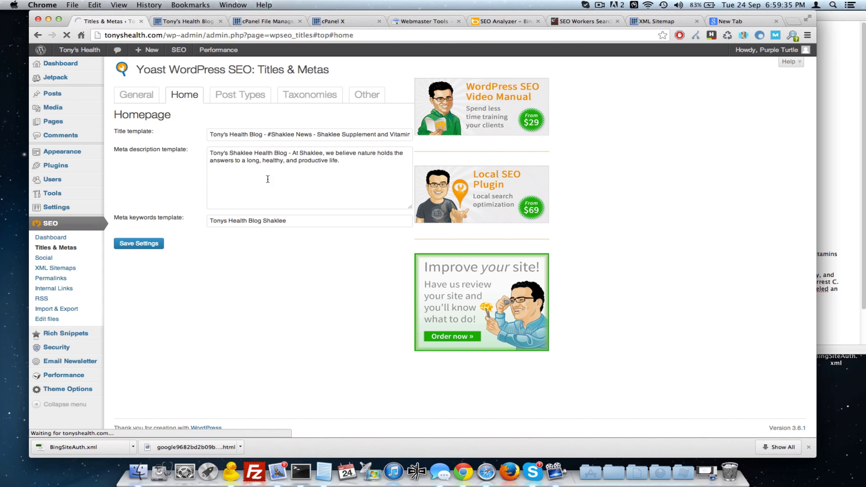
- Empty all of the WordPress site's caches and return to Bing's SEO Analyzer
click(503, 21)
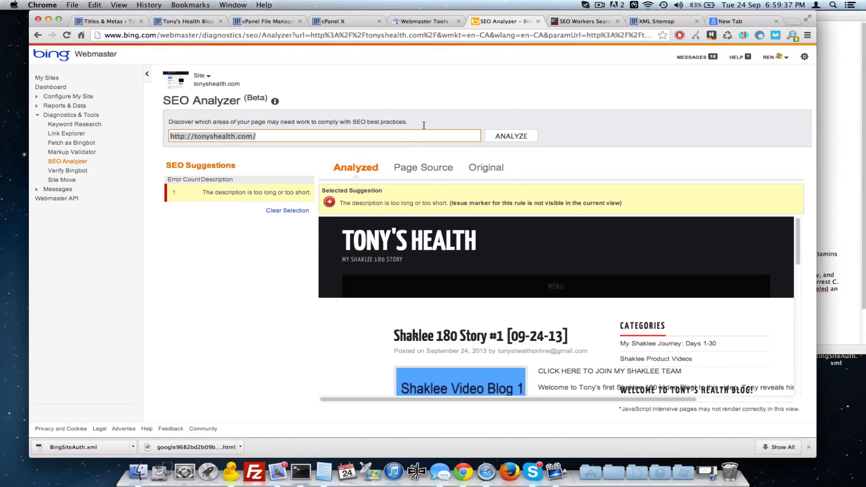
click(113, 21)
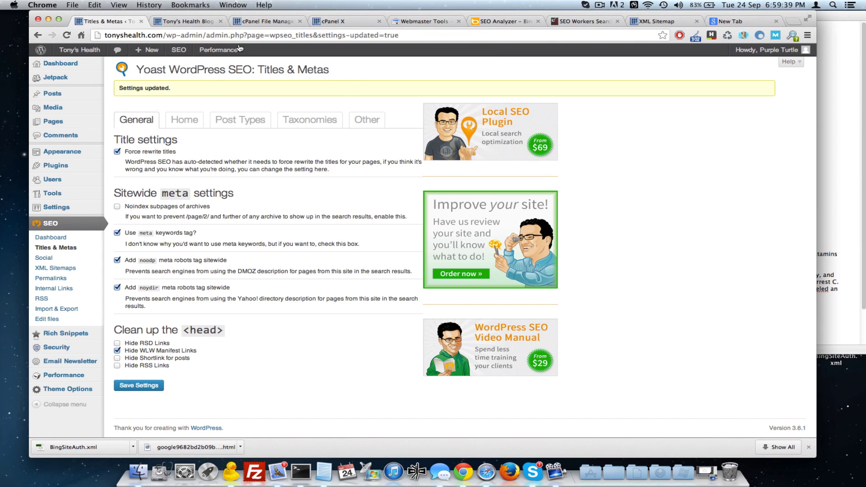
mouse_move(240, 48)
click(212, 64)
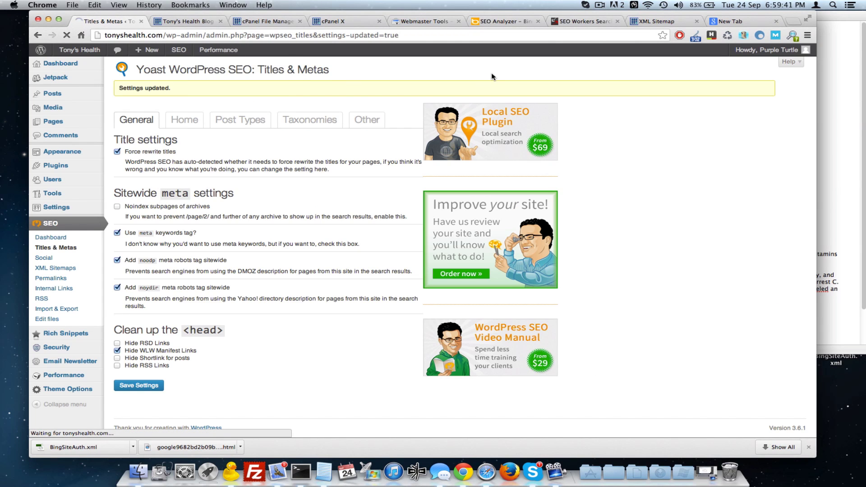
click(505, 22)
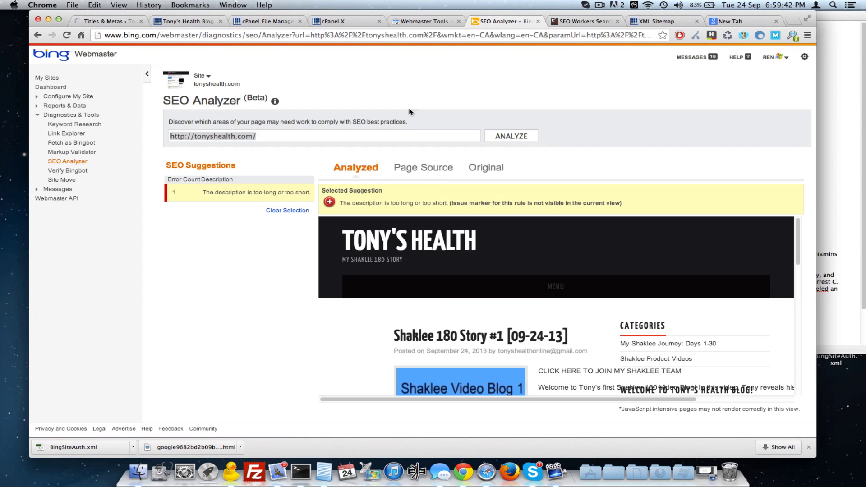
click(498, 135)
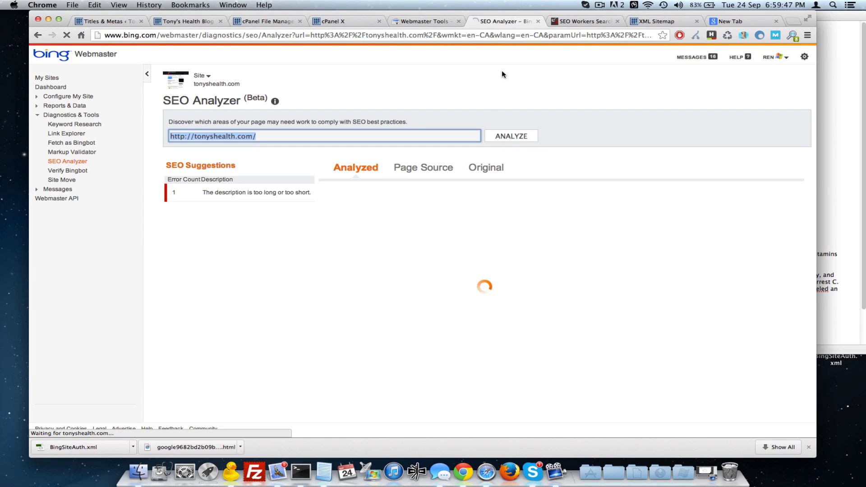
click(264, 194)
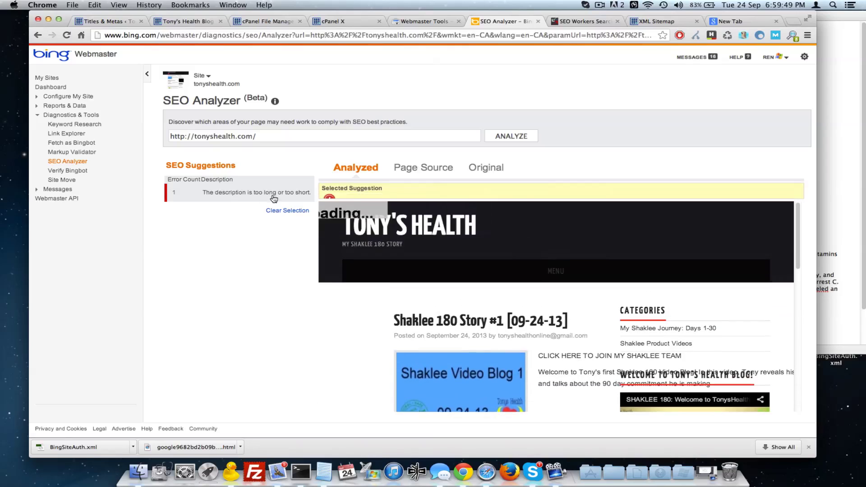
click(329, 202)
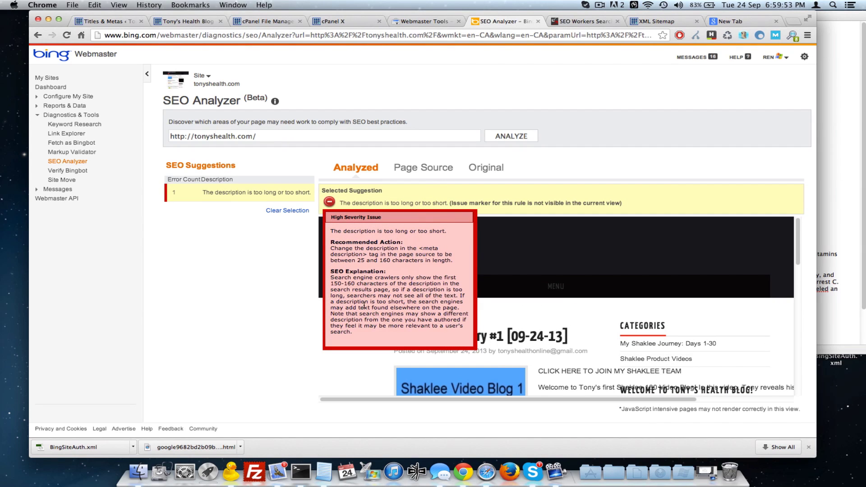
drag(369, 255, 412, 260)
click(391, 247)
- Search Google for "character count" in the spare browser tab
click(725, 21)
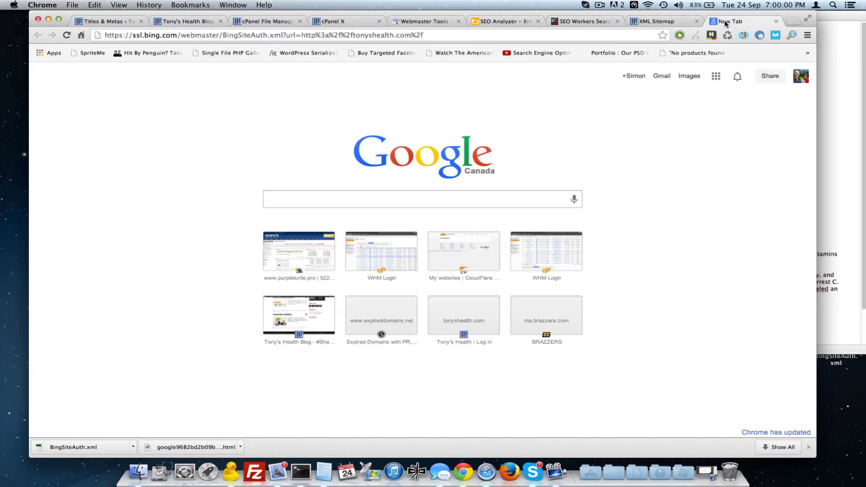
click(439, 33)
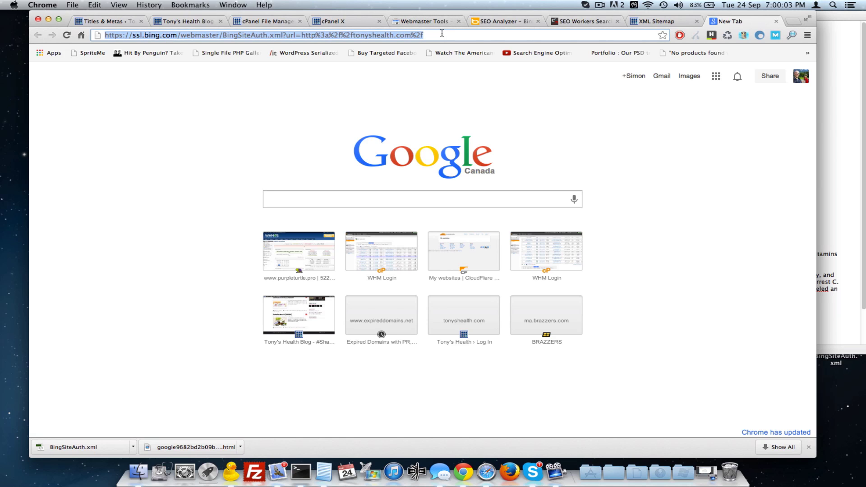
text(chara)
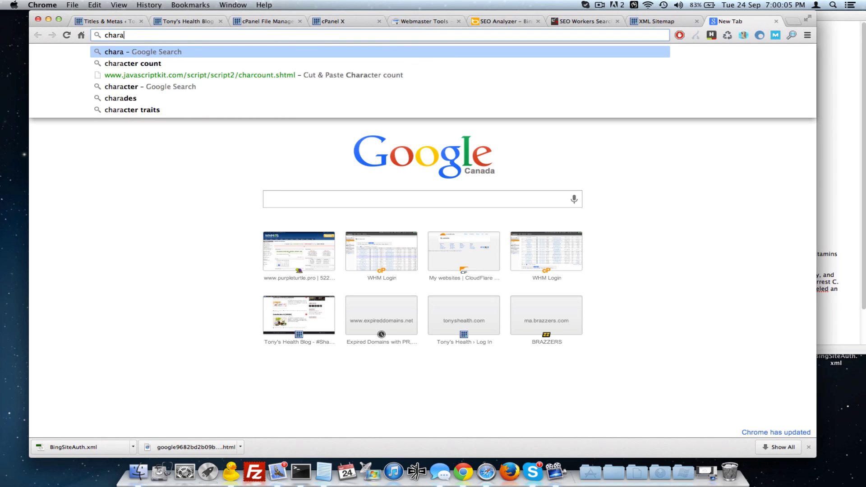
text(cter)
key(Down)
key(Return)
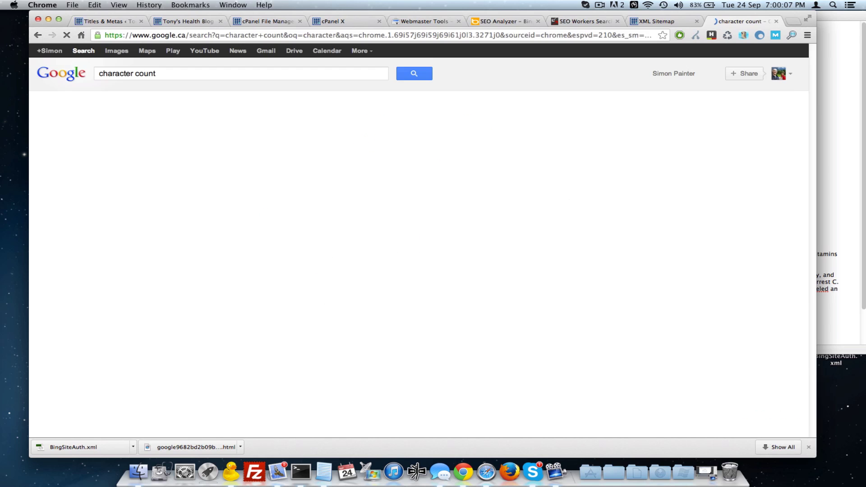
- Copy the homepage's meta description template from the Yoast Titles & Metas settings
click(103, 21)
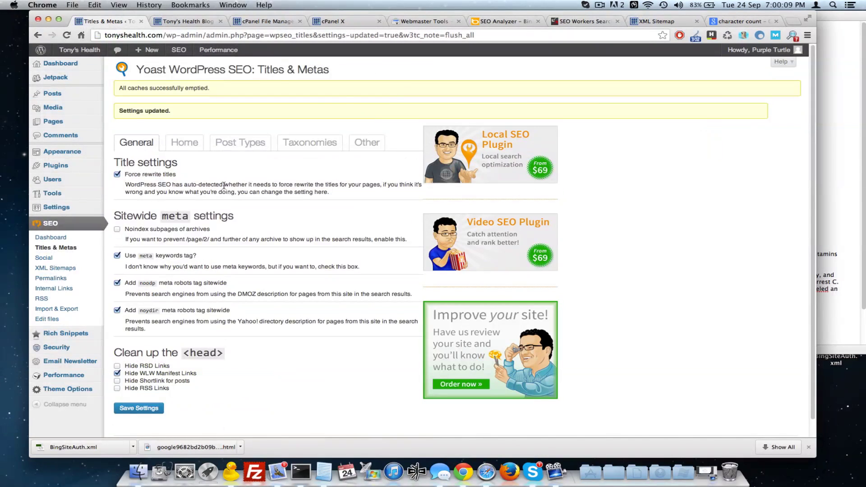
click(185, 142)
key(super+a)
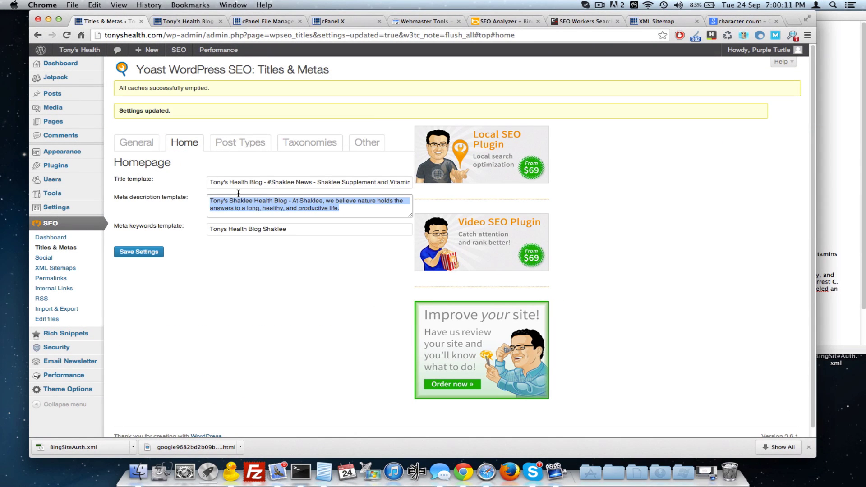
key(super+c)
- Open JavaScript Kit's Cut & Paste Character count from the search results and count the characters of the copied meta description
click(740, 21)
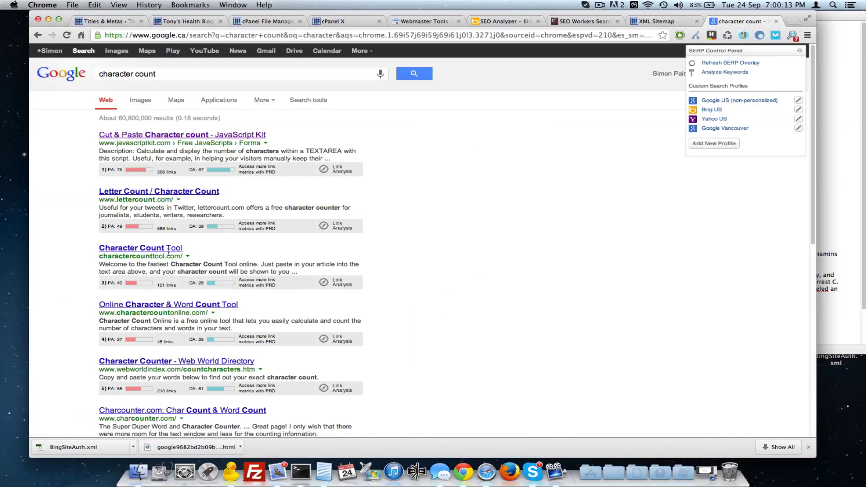
click(176, 136)
click(157, 231)
key(super+v)
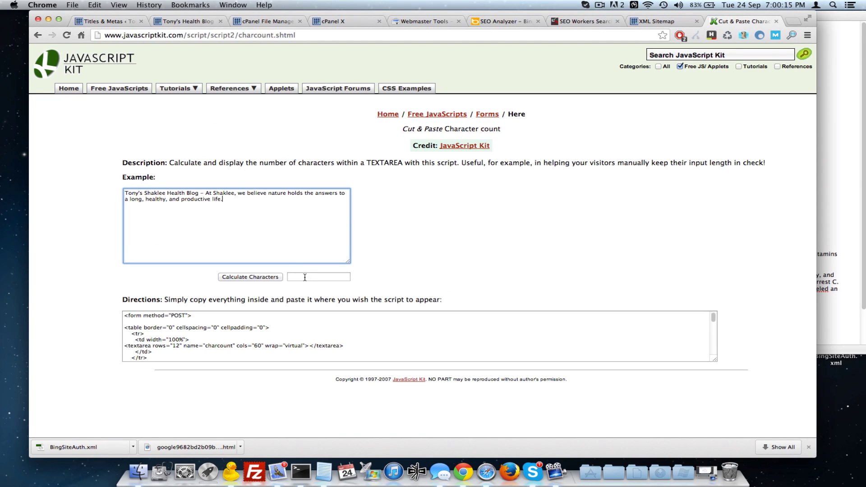
click(247, 277)
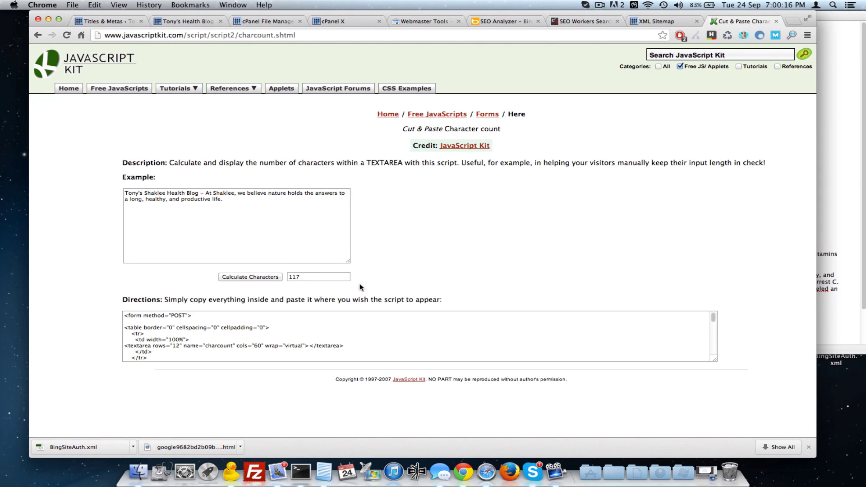
click(234, 194)
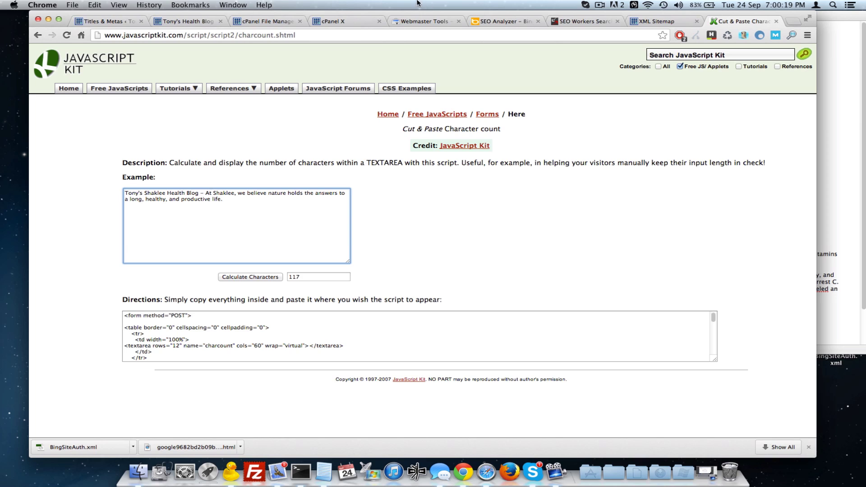
- Insert the word "Supplements" before "At Shaklee" in the homepage's Yoast meta description template, with its spelling corrected
click(113, 22)
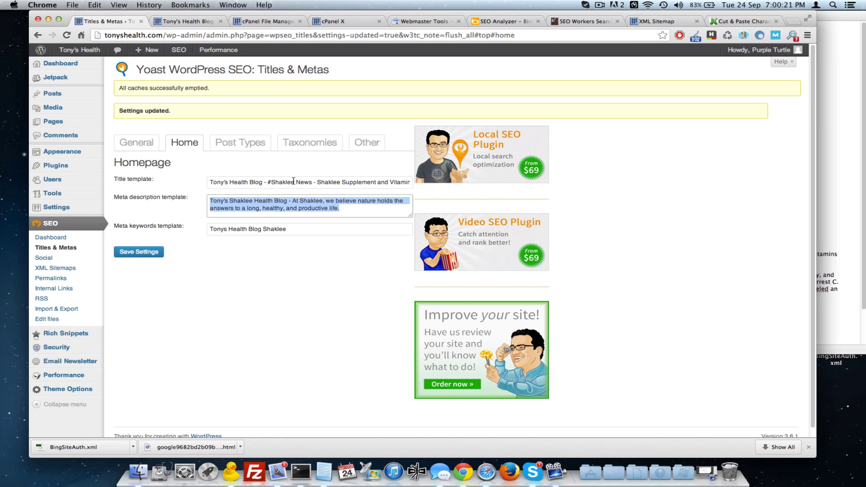
click(276, 208)
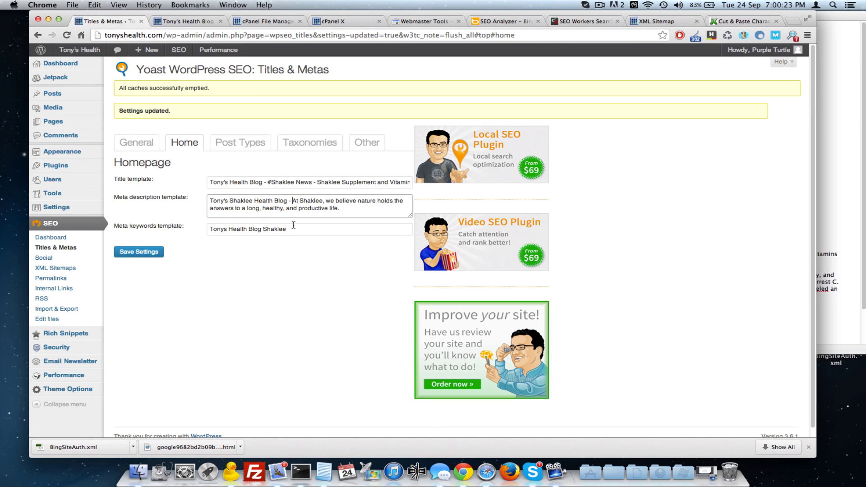
text(Supplmentn)
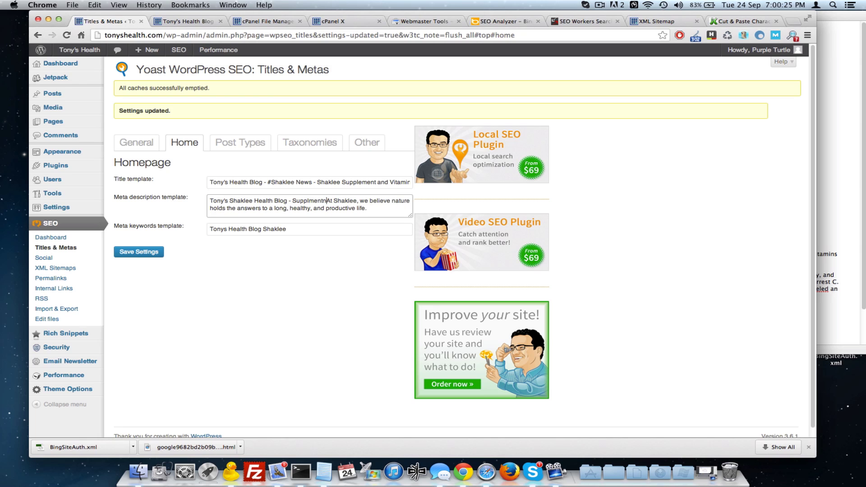
key(BackSpace)
text(s)
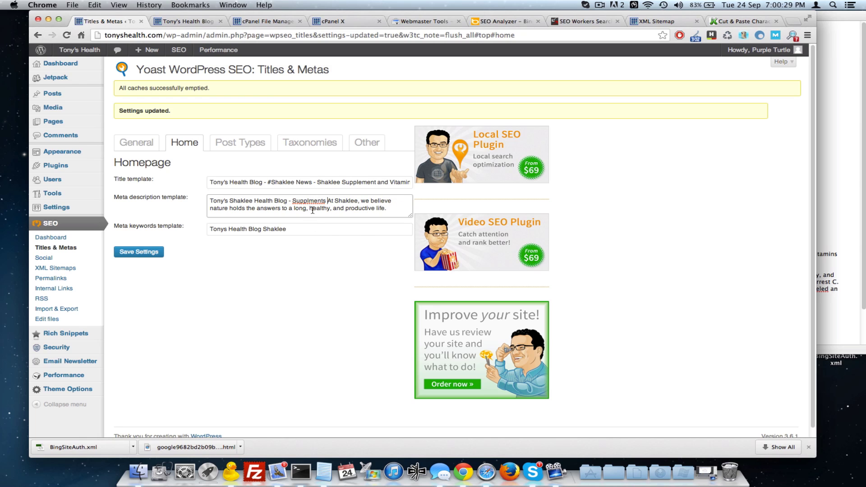
right_click(311, 201)
click(327, 202)
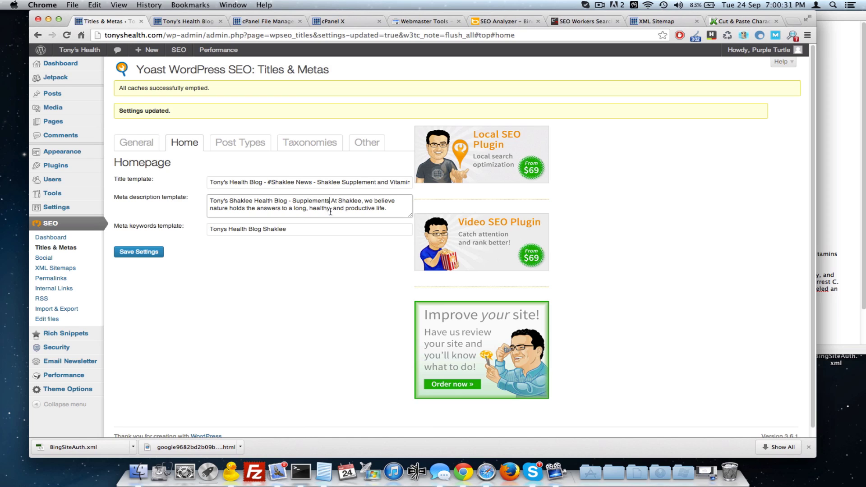
- Extend the meta description with "Vitamins and" before "Supplements" and a dash before "At Shaklee"
text(Vitamins)
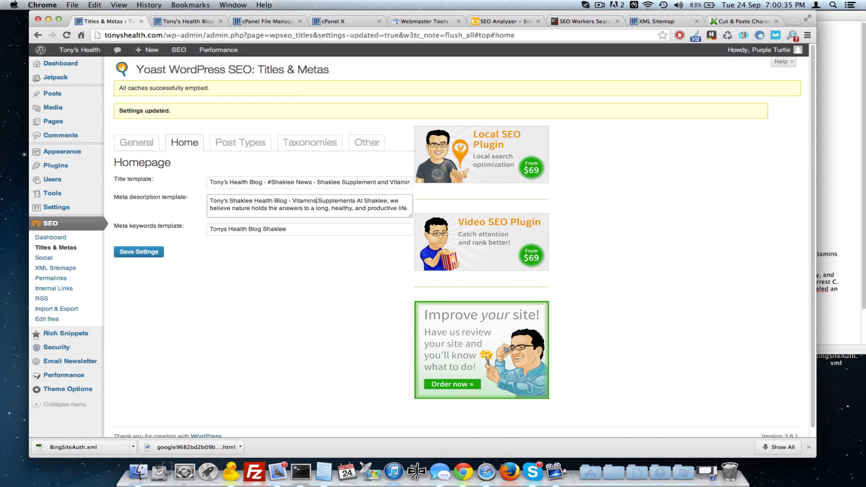
text( and)
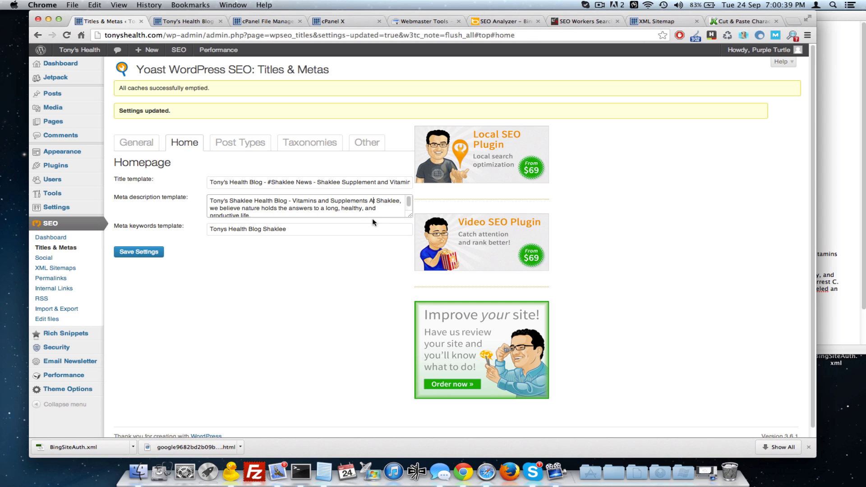
key(Left)
text(-)
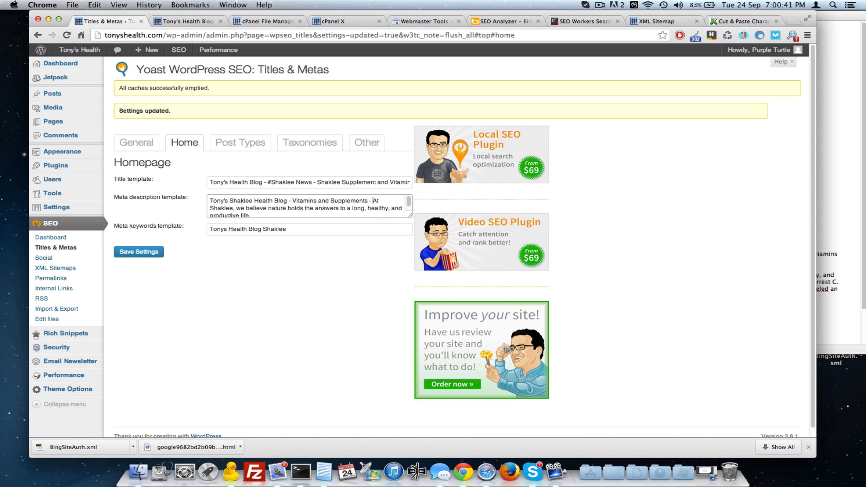
- Copy the revised meta description over the old text in the JavaScript Kit counter and recalculate its characters
key(super+a)
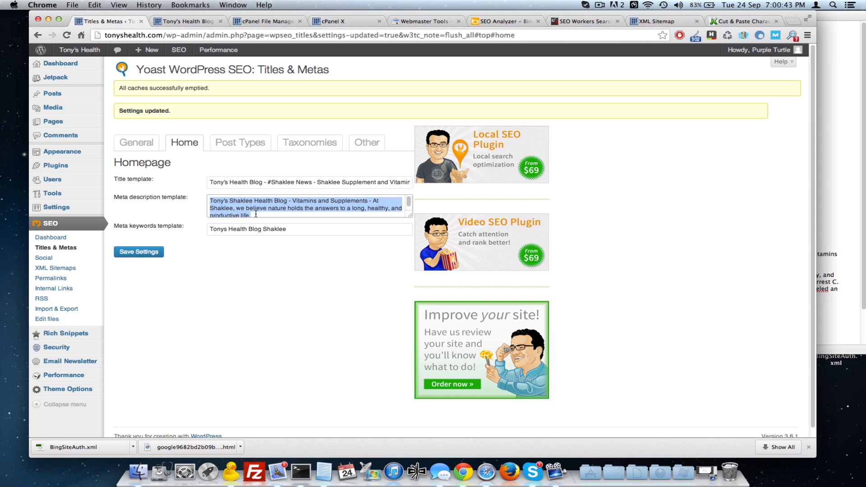
click(717, 23)
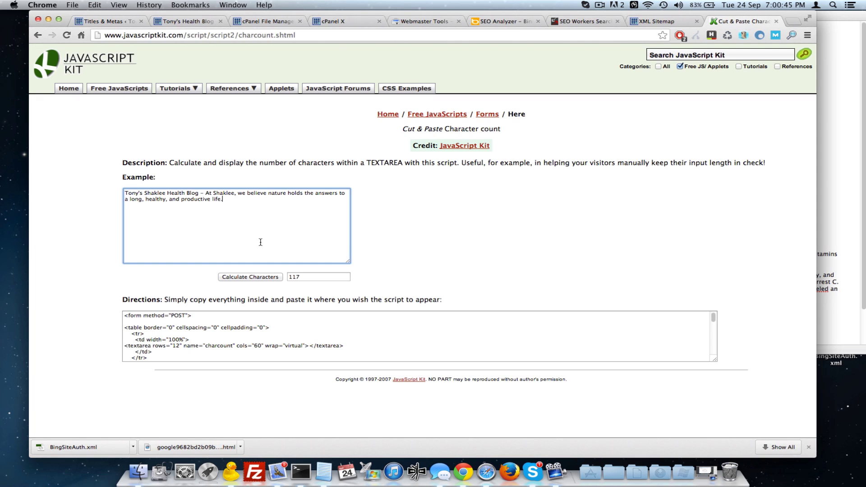
key(super+a)
key(super+v)
click(256, 276)
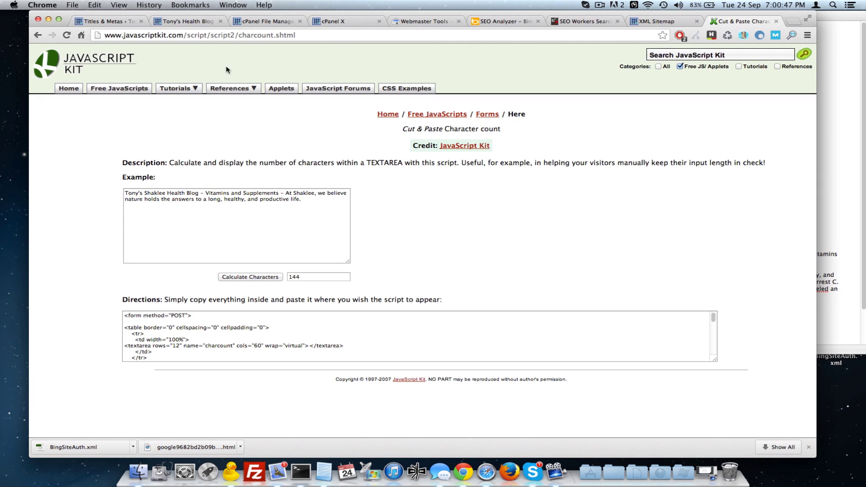
- Save the Yoast homepage settings with the revised meta description
click(123, 21)
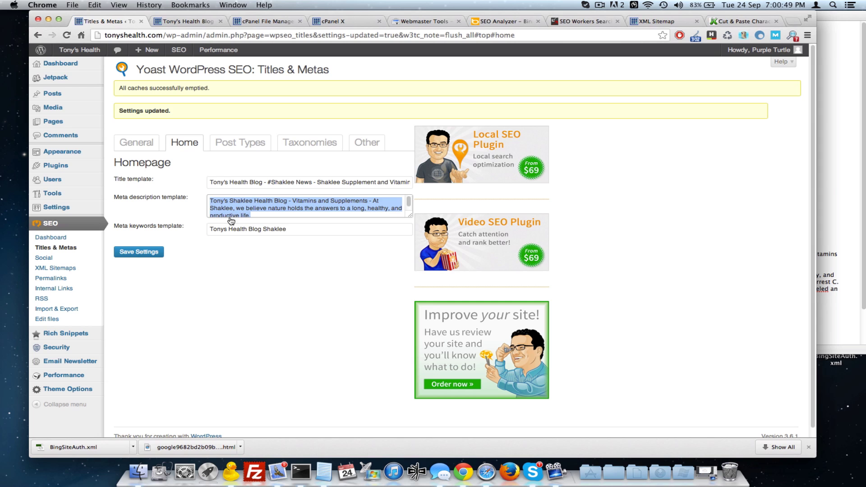
click(133, 252)
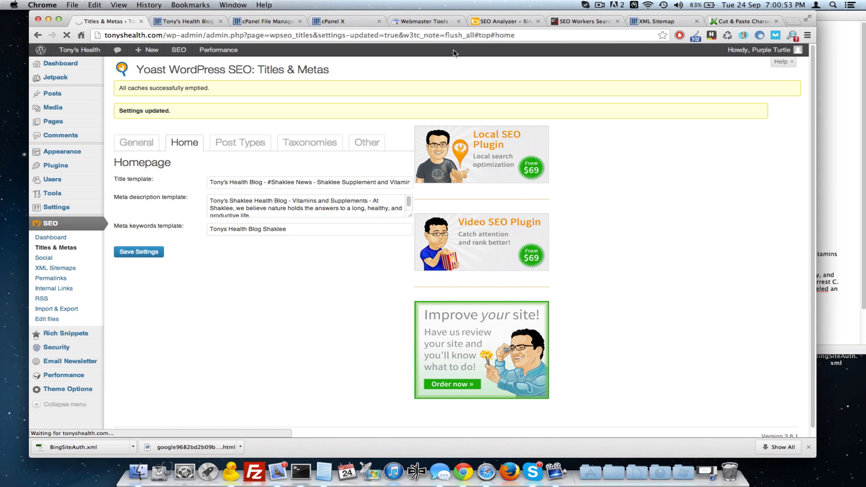
- Copy the blog's address into the URL field of the SEO Workers analysis form and answer its number question with 4
click(600, 22)
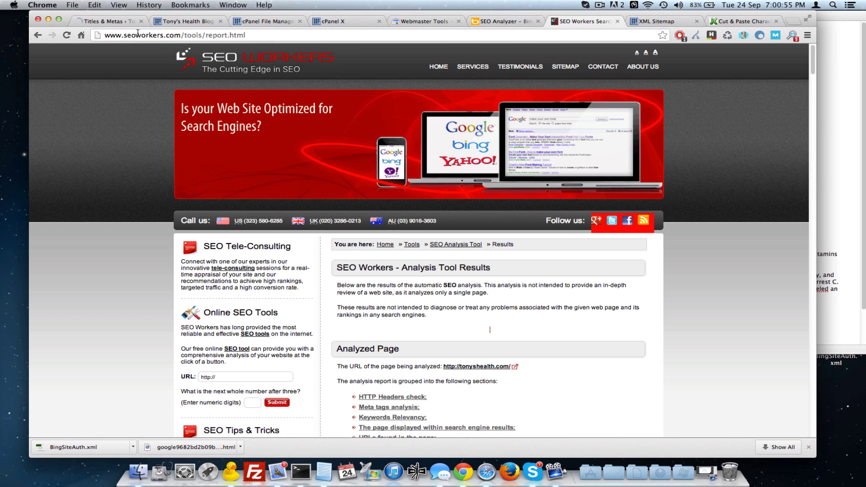
click(121, 21)
click(187, 21)
key(super+c)
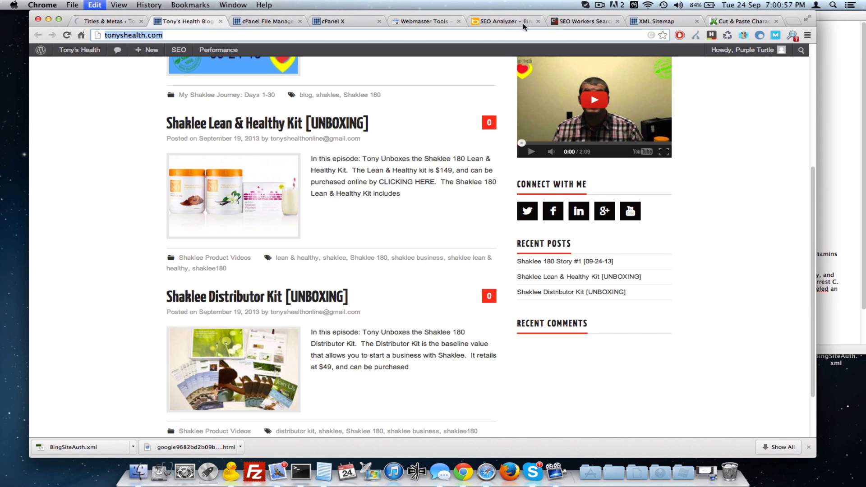
click(582, 21)
scroll(239, 258, down, 5)
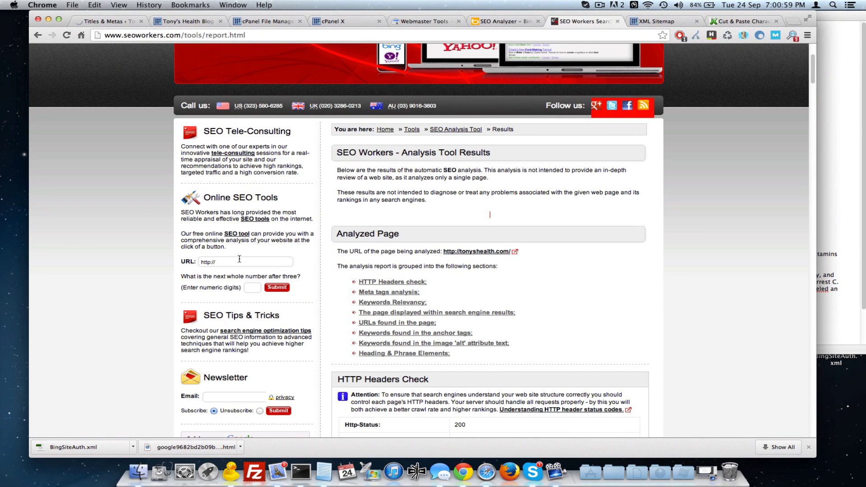
click(239, 259)
key(super+a)
key(super+v)
click(256, 292)
- Empty all of the WordPress site's caches
click(115, 21)
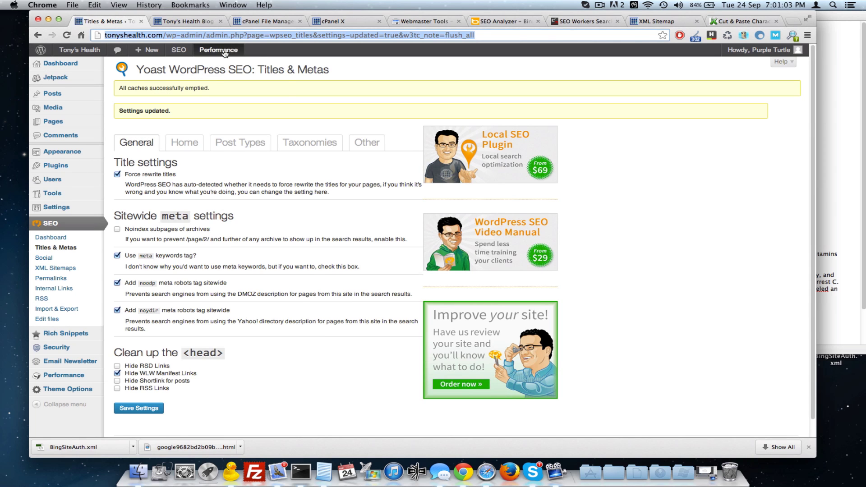
click(225, 65)
click(587, 21)
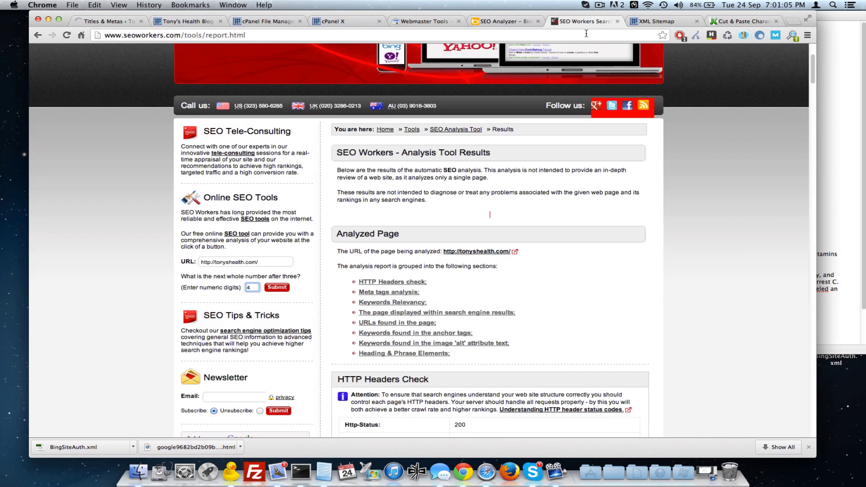
click(276, 289)
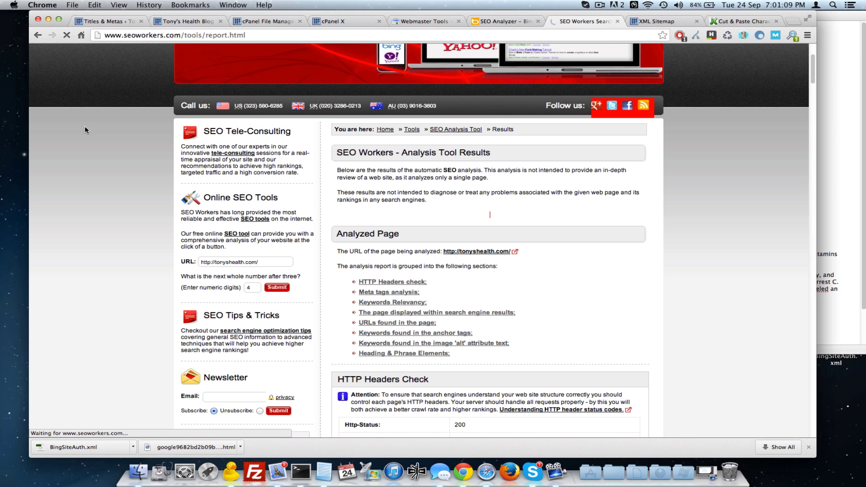
scroll(86, 129, down, 5)
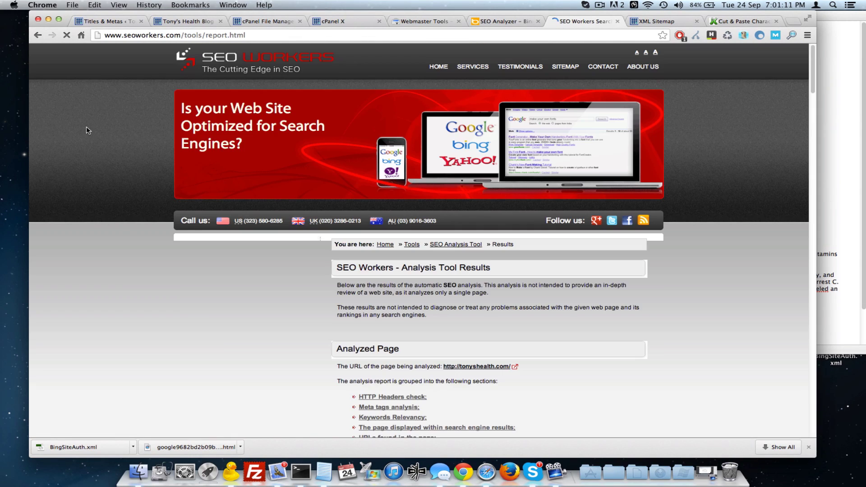
scroll(87, 130, down, 12)
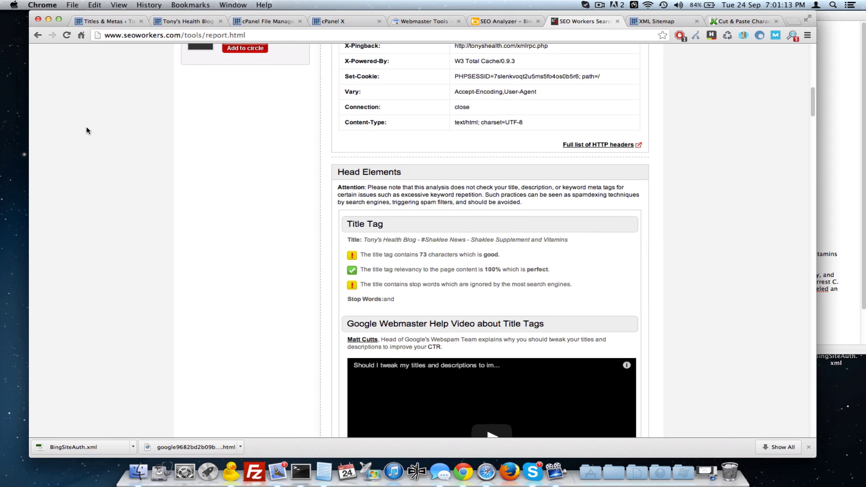
scroll(87, 131, down, 10)
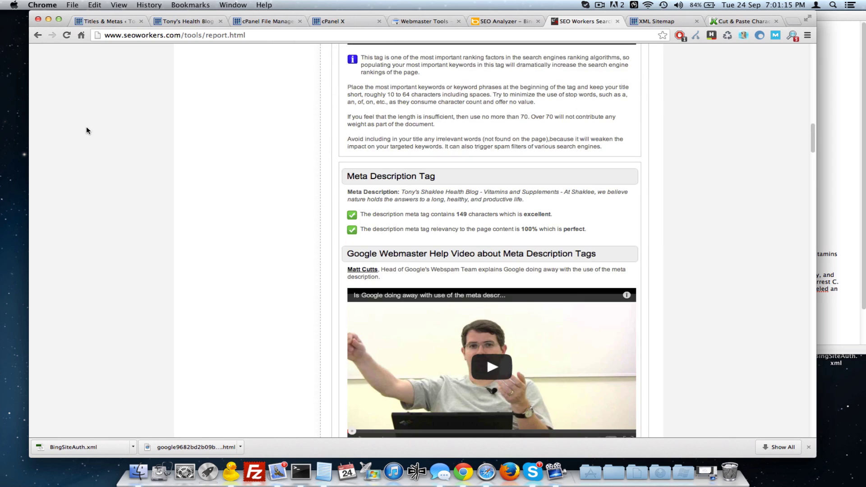
- Review the SEO Workers report's relevant keywords lists and its preview of the page within search engine results
scroll(87, 130, down, 15)
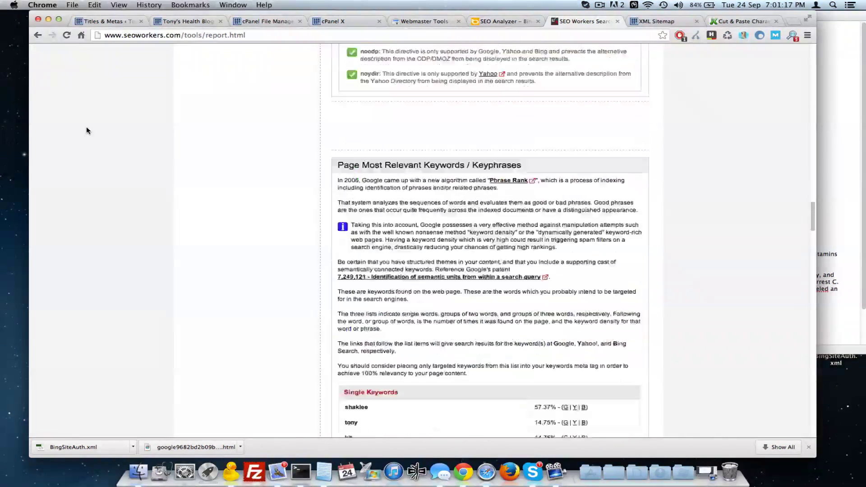
scroll(87, 130, up, 7)
scroll(87, 131, down, 13)
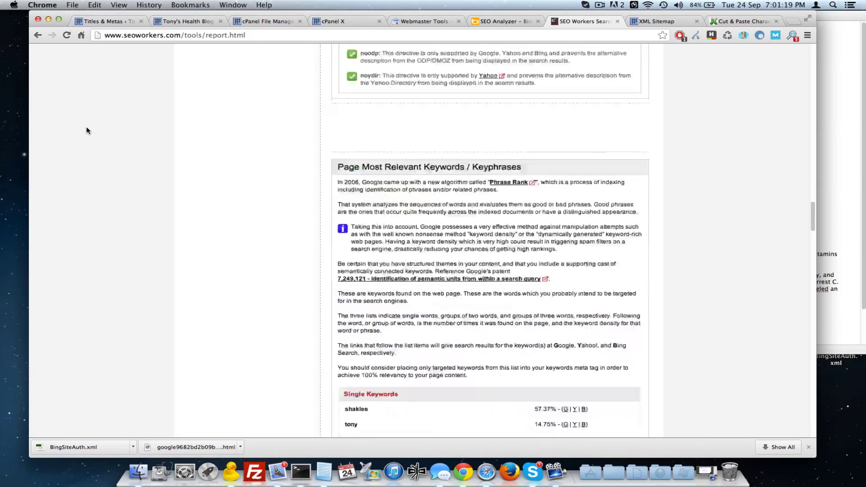
scroll(300, 133, down, 8)
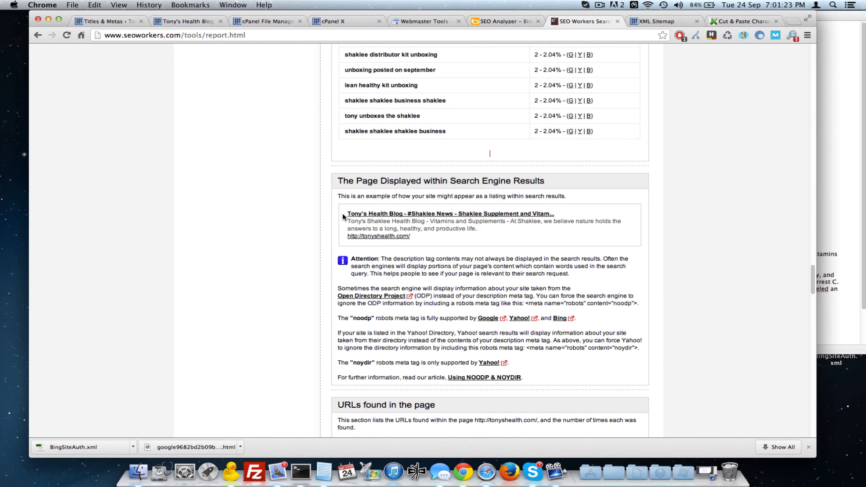
drag(342, 213, 448, 246)
click(466, 223)
- Open the blog's Meet Tony page and copy the contact e-mail address given below the story
click(119, 21)
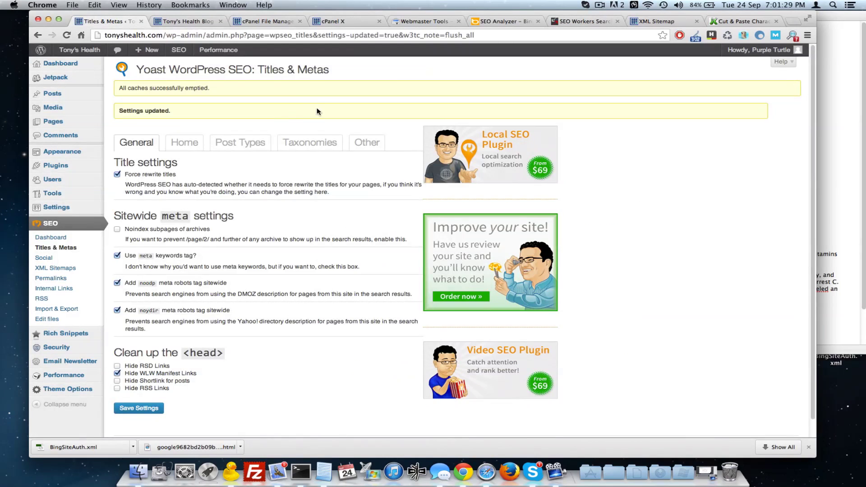
click(188, 21)
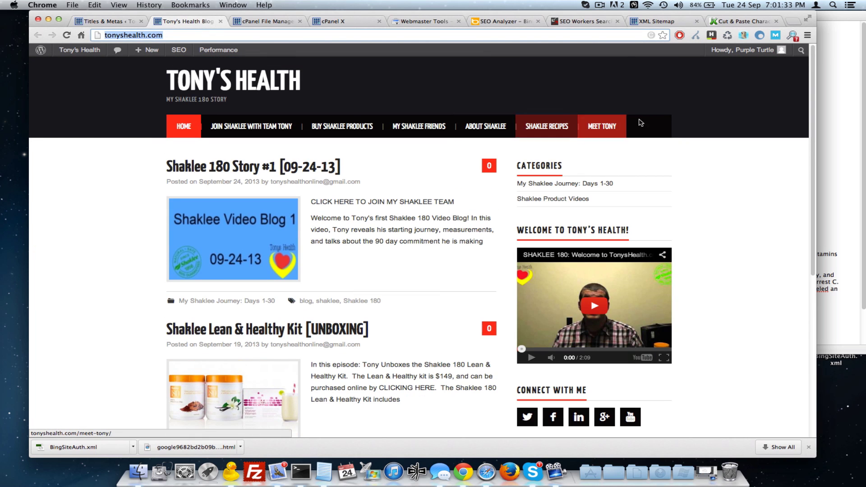
click(608, 130)
click(608, 129)
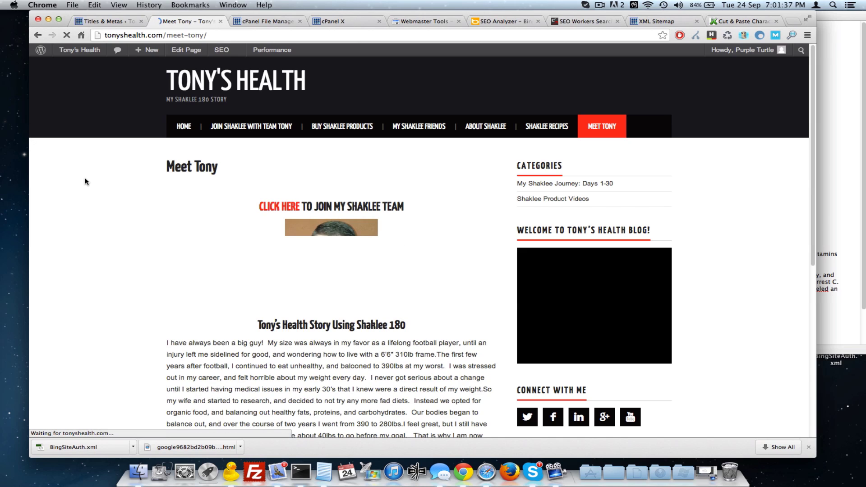
scroll(86, 182, down, 10)
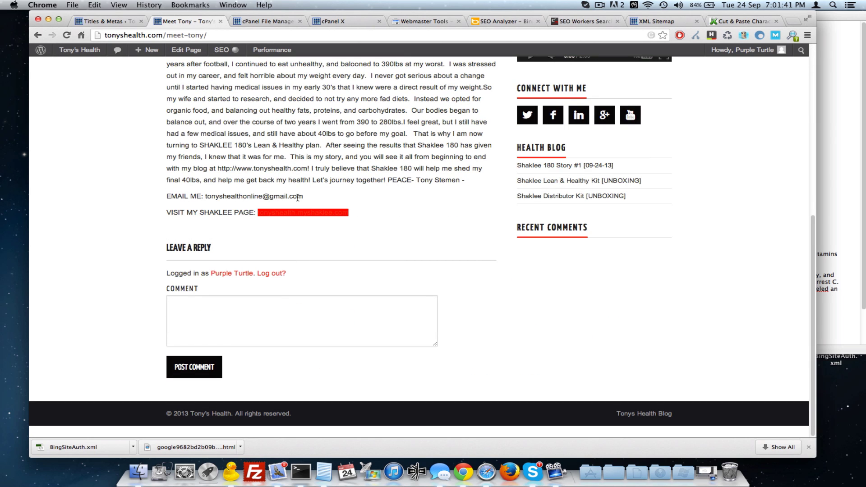
drag(301, 197, 217, 195)
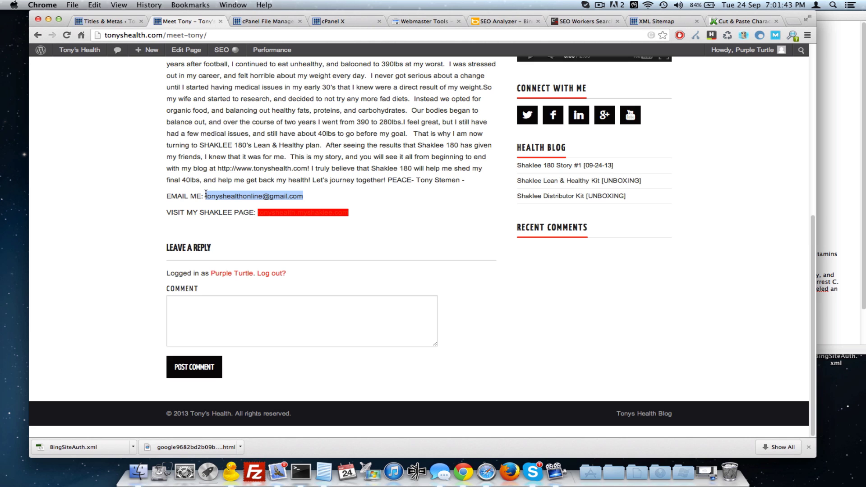
key(super+c)
- Replace the final period of the Yoast homepage meta description with a hyphen followed by the copied contact e-mail
click(125, 21)
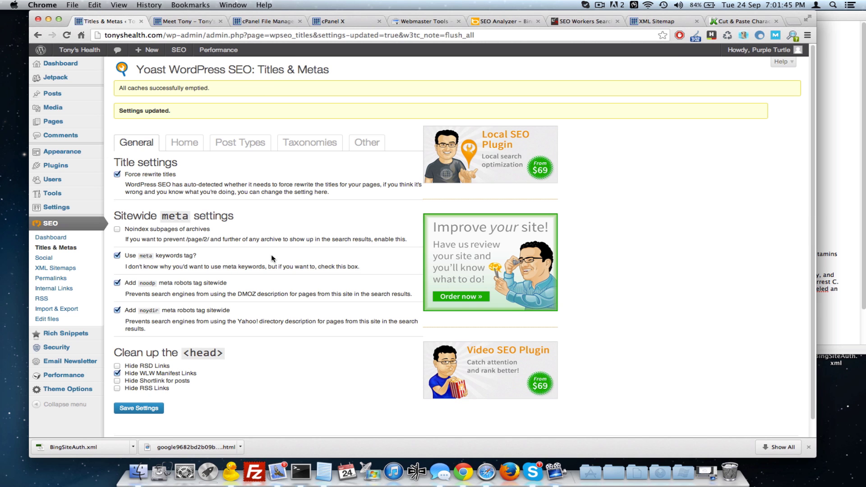
click(184, 142)
click(289, 208)
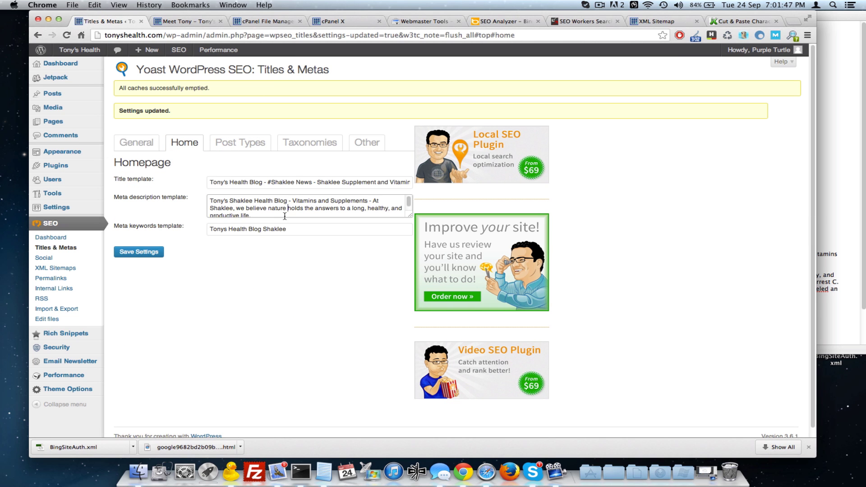
key(BackSpace)
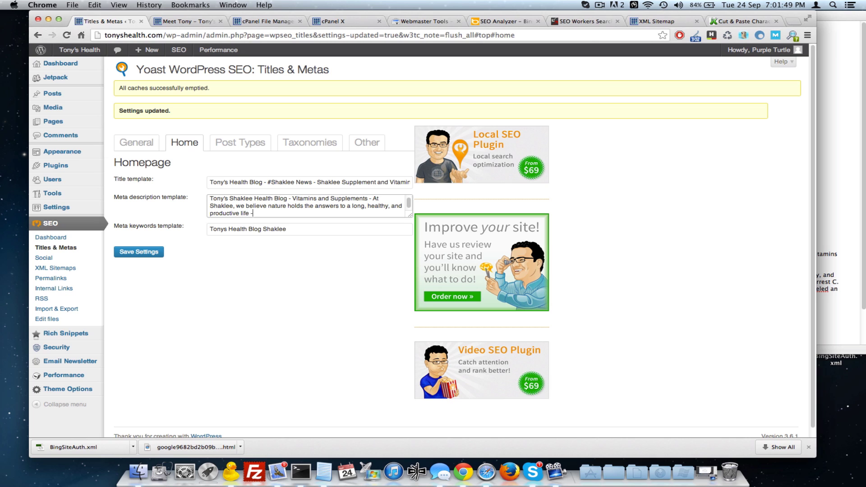
key(super+v)
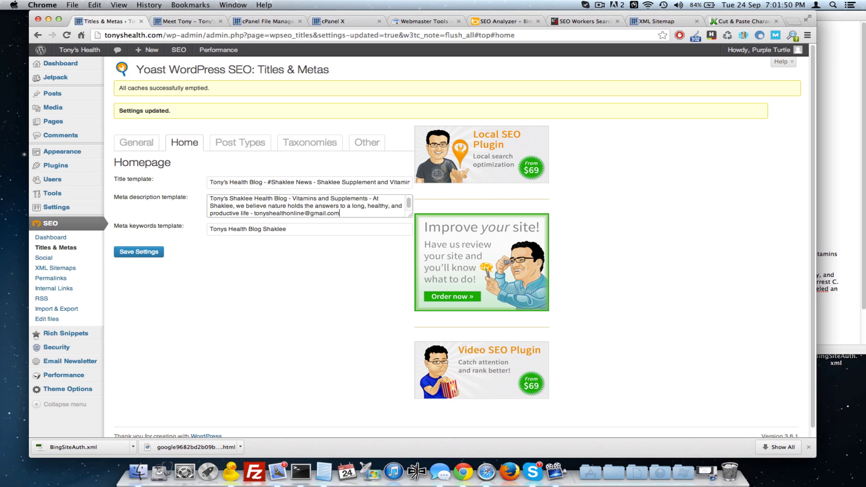
- Replace the e-mail's @ sign in the meta description with a spaced "[at]" and save the settings
click(310, 214)
key(BackSpace)
text([at])
click(309, 284)
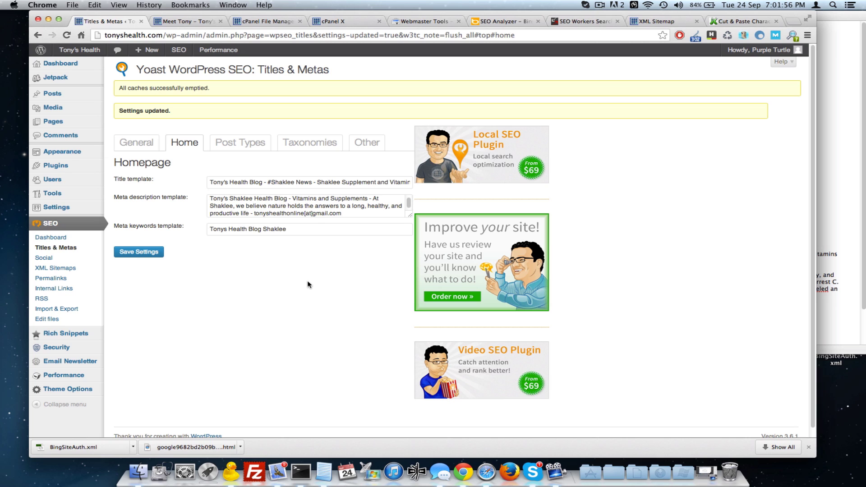
click(313, 213)
click(241, 273)
click(134, 255)
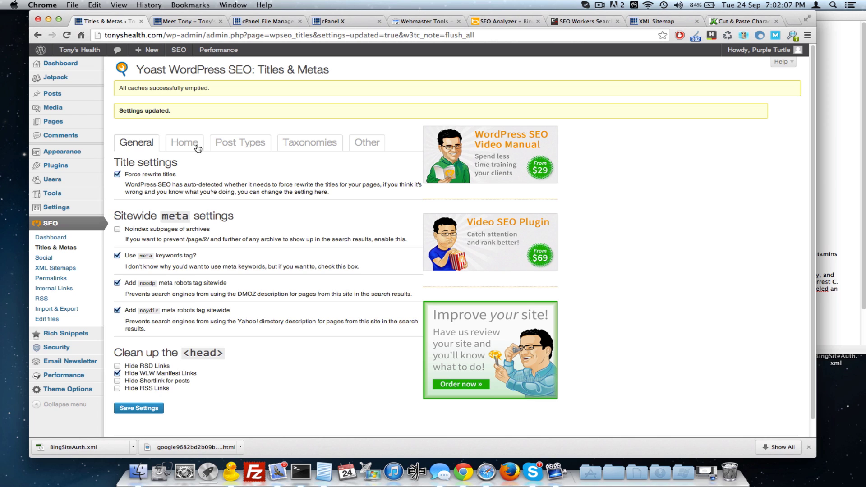
- Copy the full homepage meta description into the JavaScript Kit character counter and calculate its length
click(198, 144)
click(316, 208)
key(super+a)
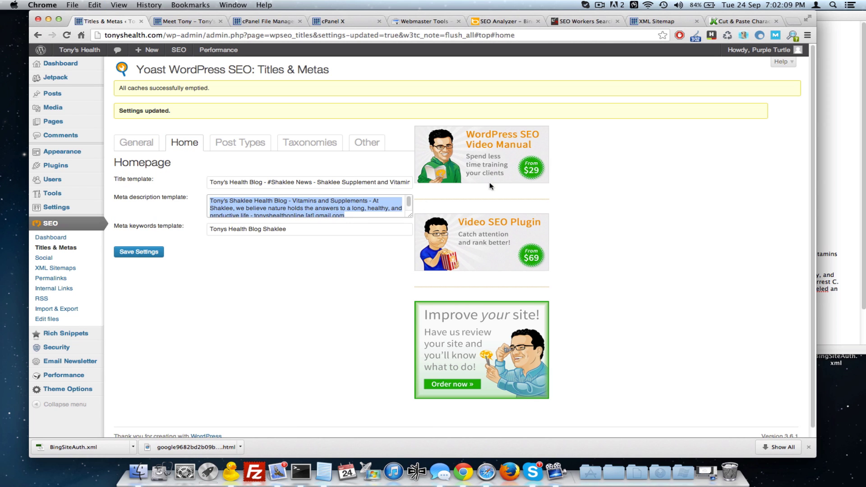
click(734, 21)
click(296, 236)
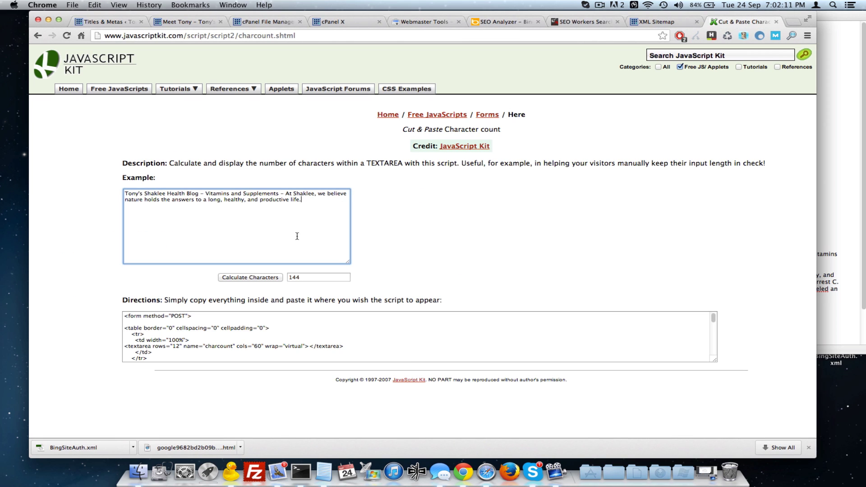
key(super+a)
key(super+v)
click(250, 276)
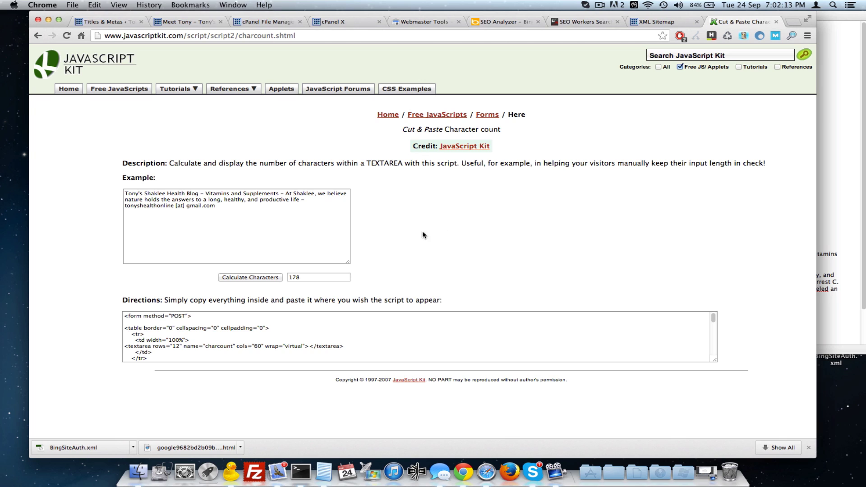
click(144, 214)
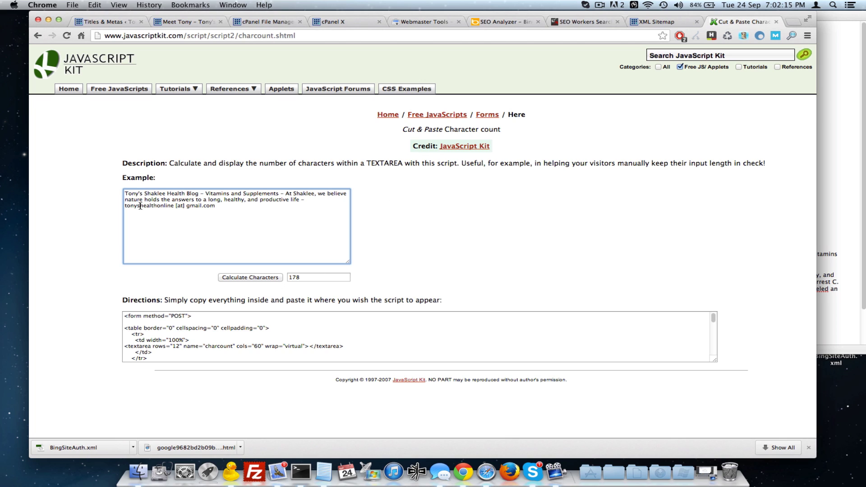
double_click(143, 206)
click(232, 208)
click(106, 22)
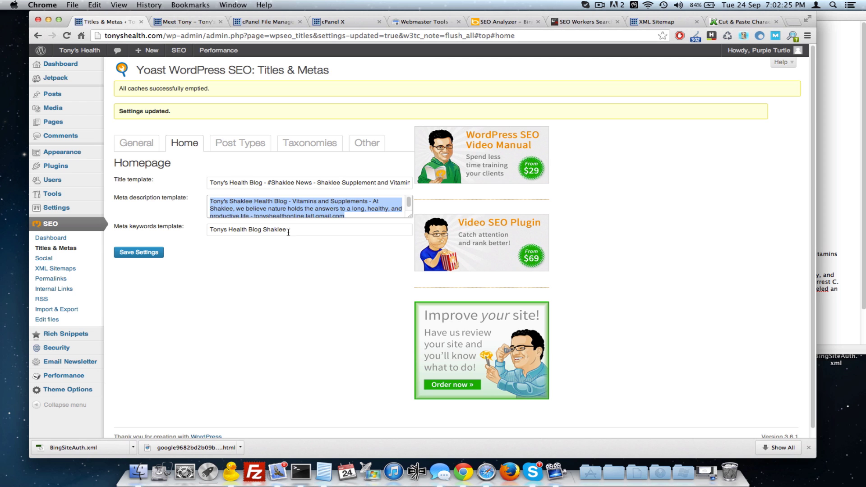
click(330, 222)
click(360, 216)
click(269, 287)
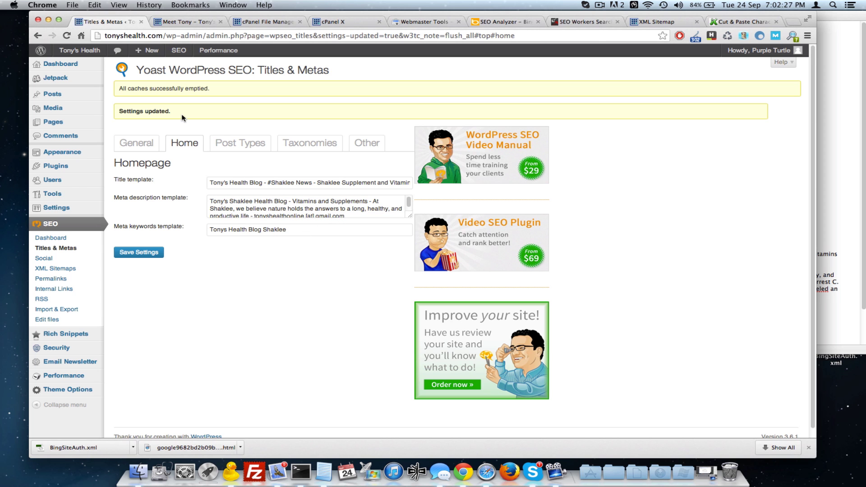
- Find "h1" in the SEO Workers report and examine the Heading & Phrase Elements section
click(582, 21)
scroll(632, 173, down, 6)
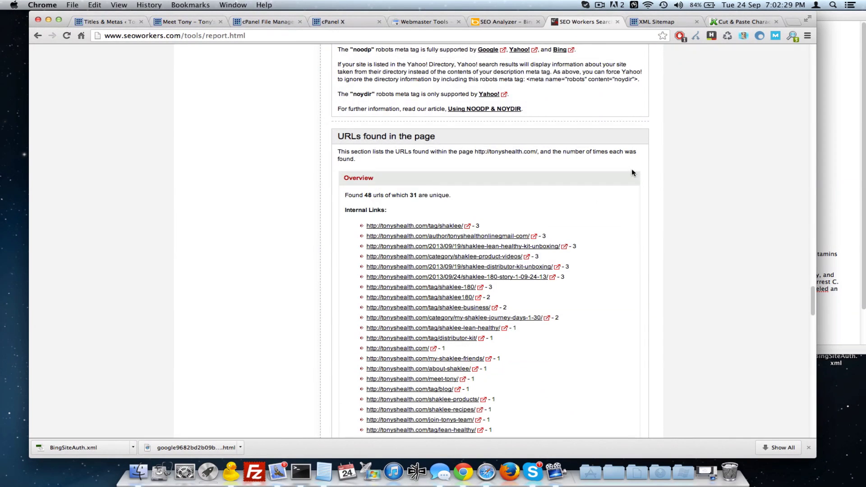
key(super+f)
text(h1)
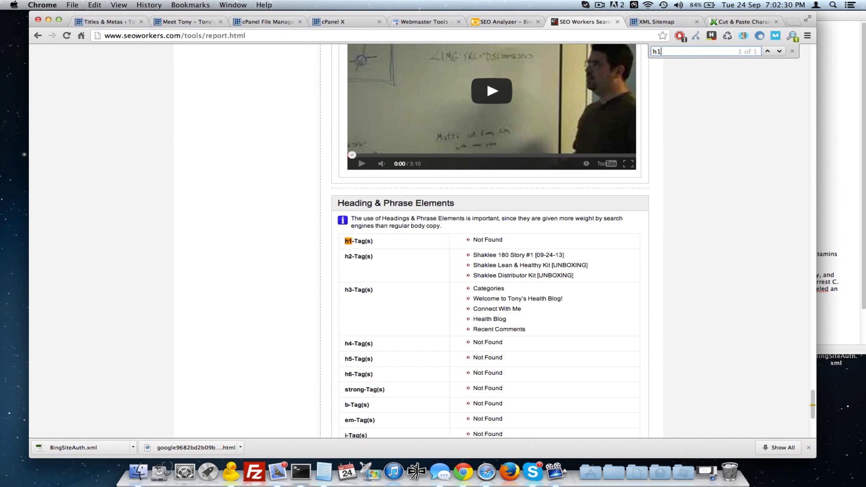
click(508, 236)
click(139, 129)
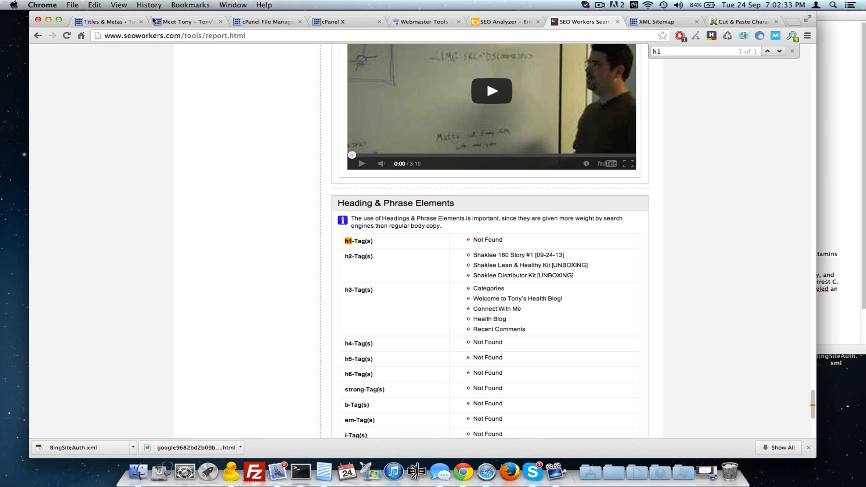
- Open the WordPress theme editor
click(132, 21)
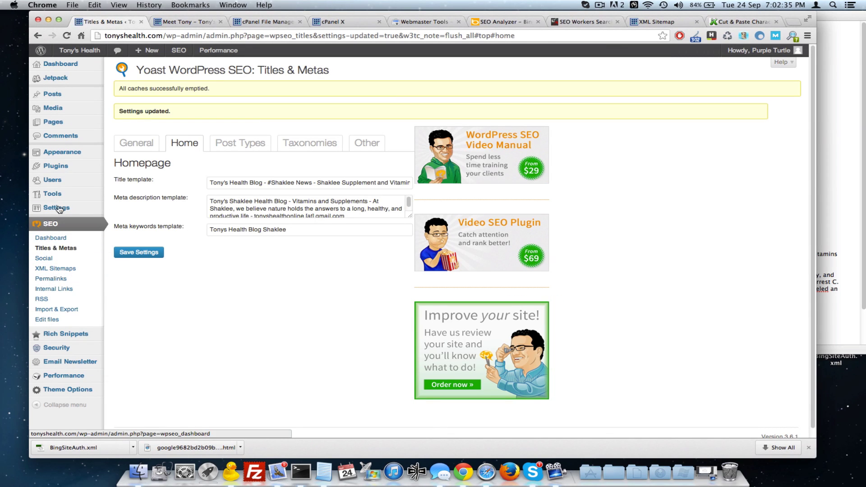
mouse_move(67, 152)
click(121, 194)
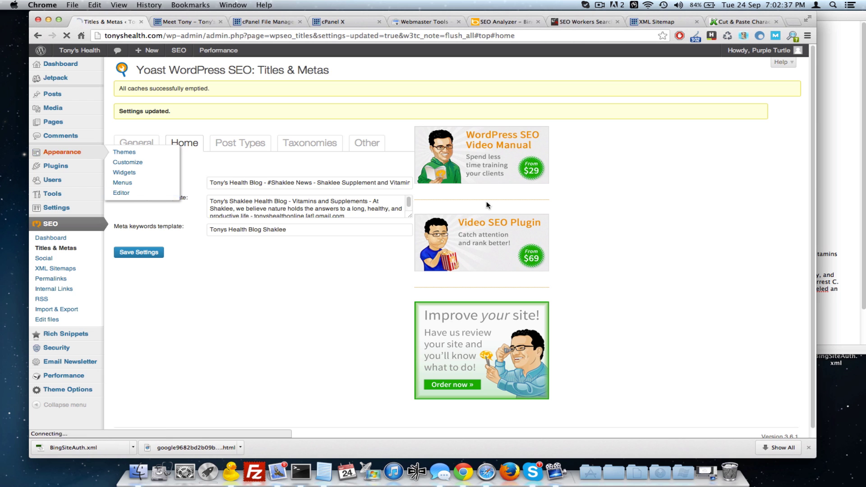
- Examine the Meet Tony page's site title, page heading and content down to the footer
click(190, 22)
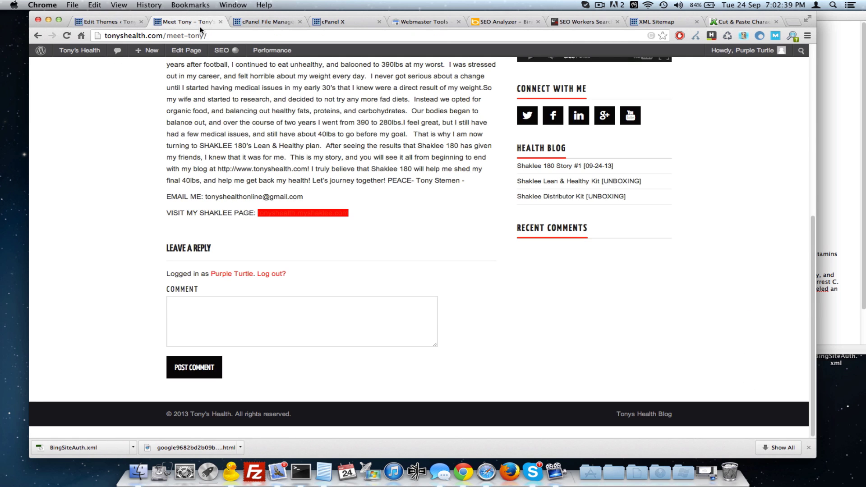
scroll(173, 105, up, 15)
mouse_move(166, 78)
mouse_down()
mouse_move(317, 82)
mouse_move(175, 78)
mouse_up()
click(158, 78)
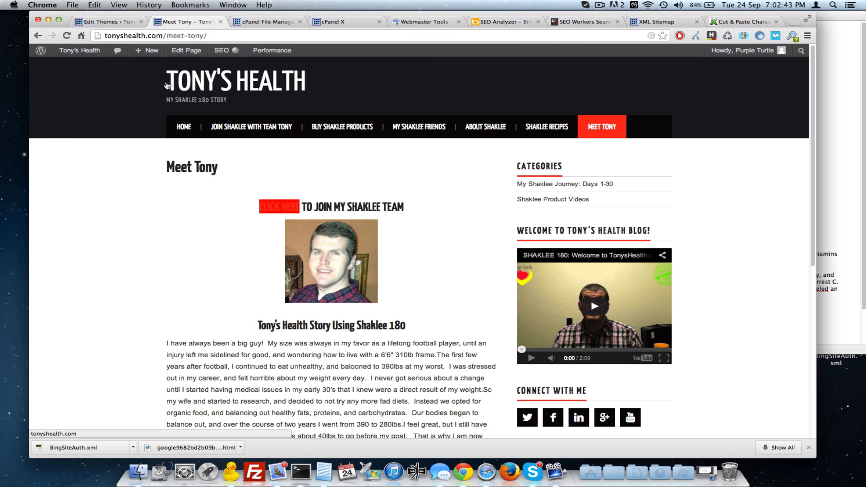
drag(344, 83, 110, 90)
click(184, 168)
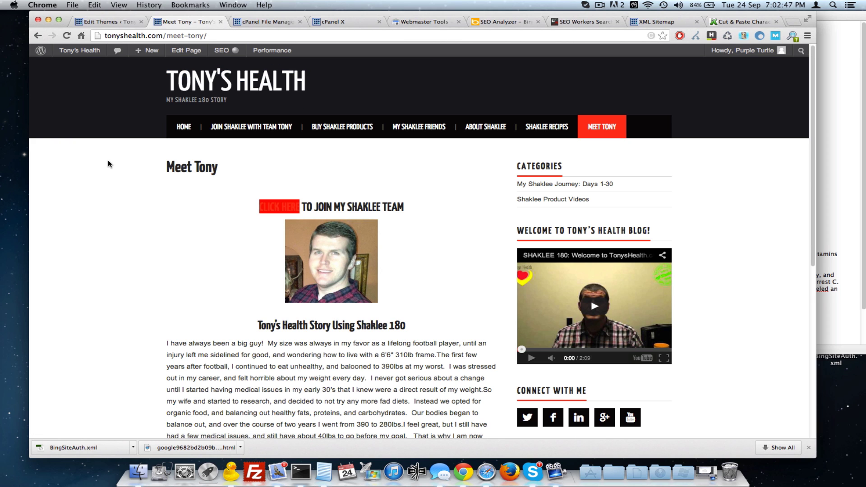
scroll(108, 161, down, 10)
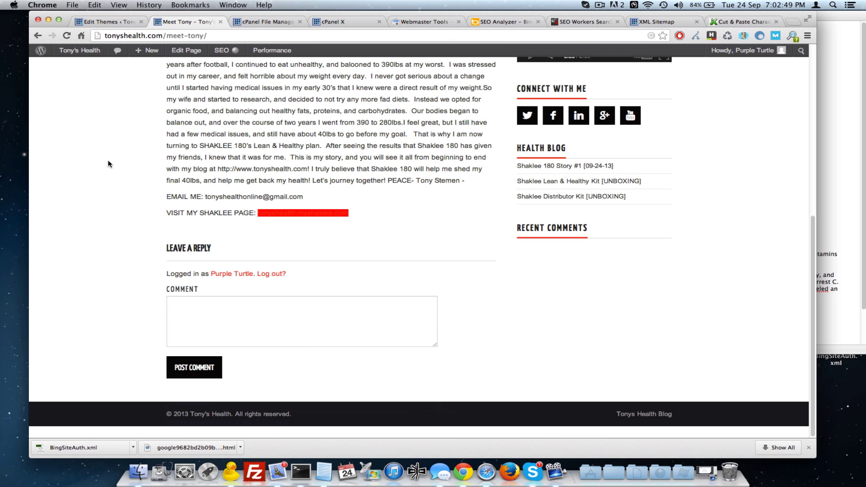
scroll(108, 163, up, 10)
- Go to the blog's homepage and look over its site title and post headings
click(233, 80)
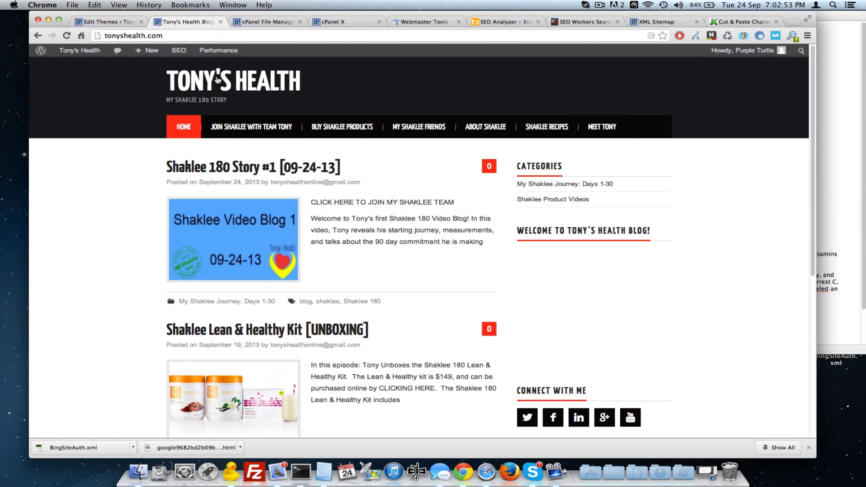
scroll(129, 149, down, 3)
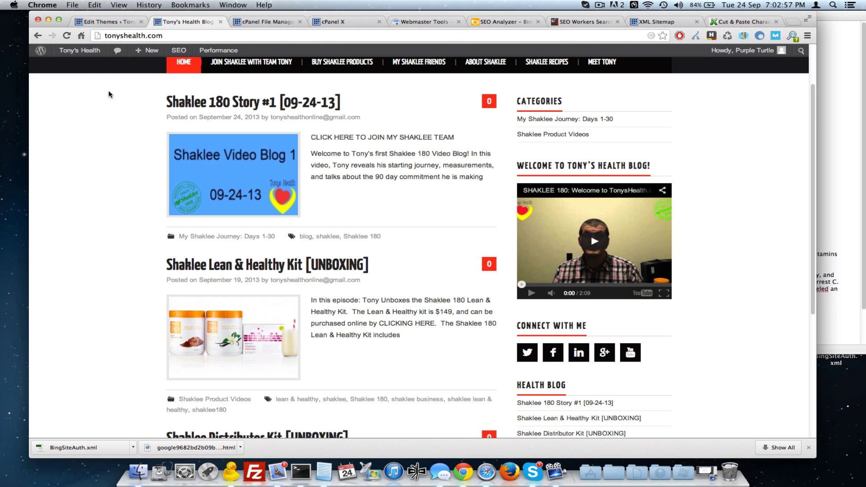
scroll(413, 229, down, 3)
scroll(419, 246, up, 6)
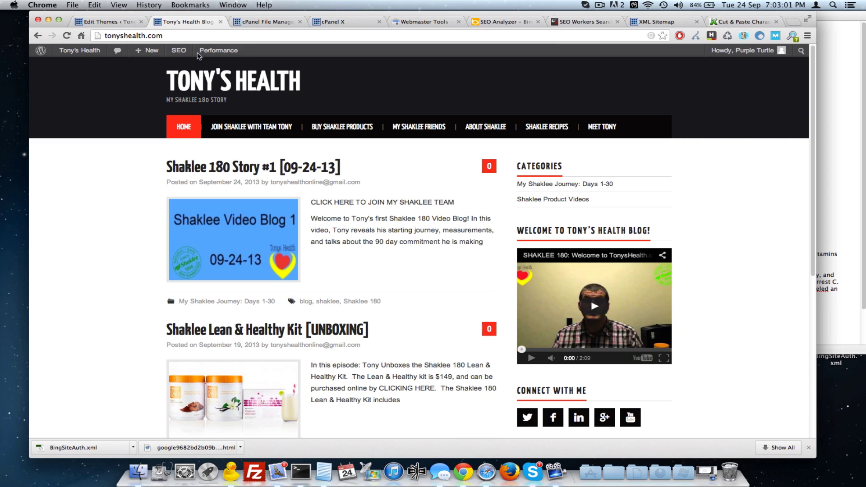
- Open the homepage's source code and inspect the title and meta tags in its head section
right_click(83, 113)
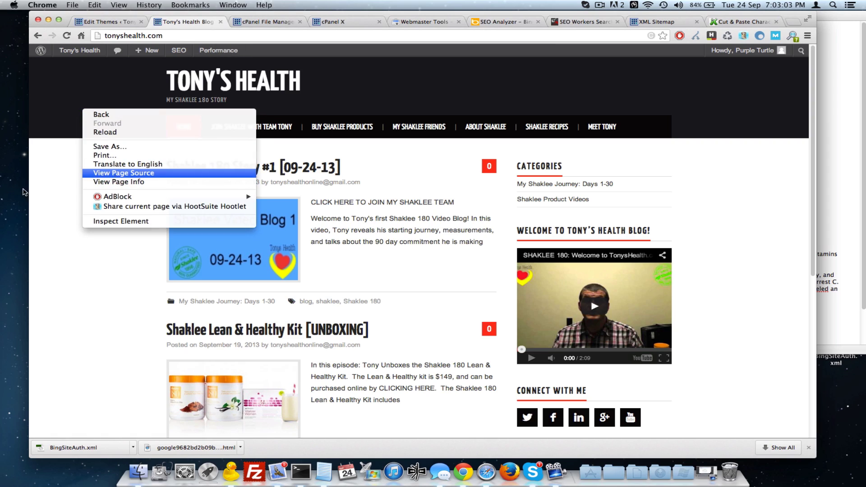
click(118, 173)
scroll(590, 179, down, 10)
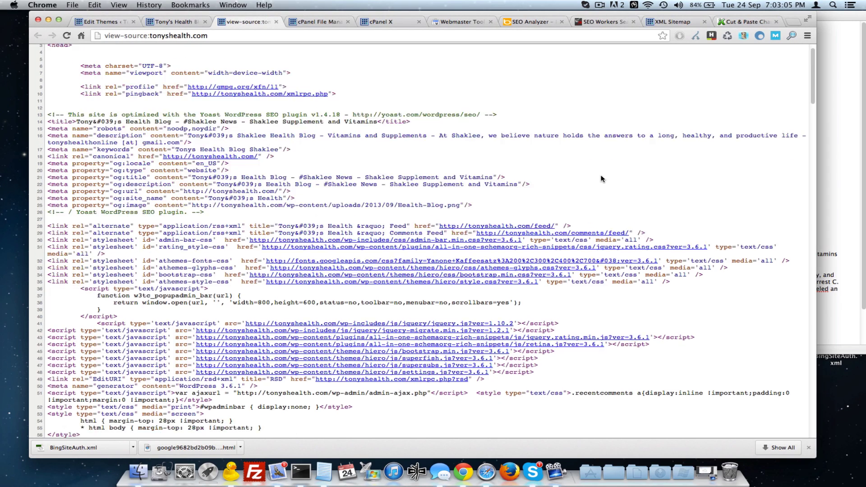
scroll(600, 176, up, 10)
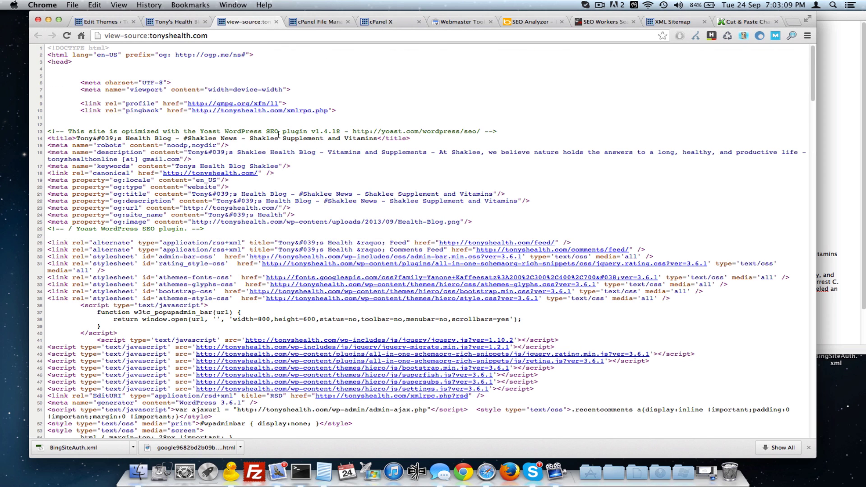
- Highlight the viewport meta tag in the homepage's source code and return to the live homepage
drag(131, 91, 287, 90)
click(327, 78)
click(166, 22)
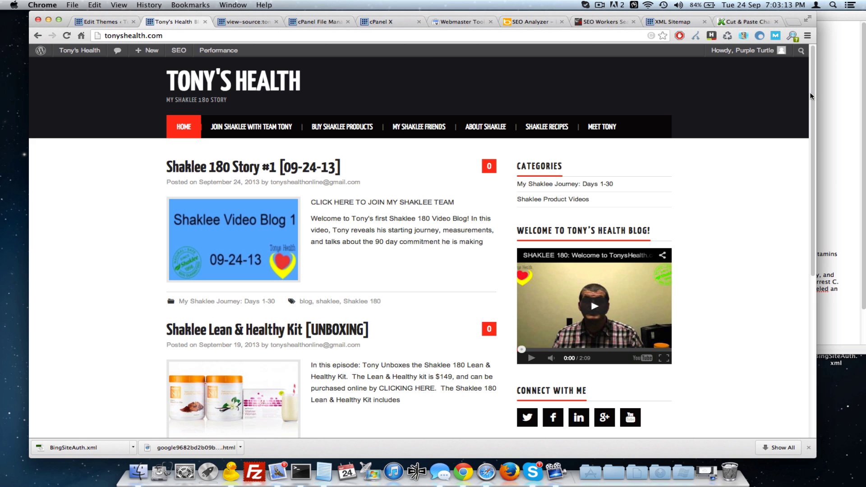
- Narrow the browser window to phone width, check the homepage's responsive layout and menu, and restore the window's width
drag(811, 96, 172, 113)
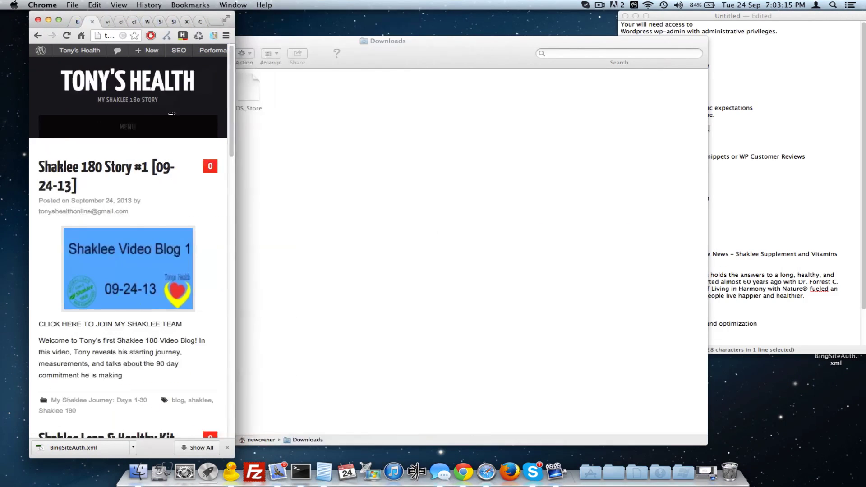
scroll(104, 109, down, 5)
scroll(113, 117, up, 5)
click(126, 127)
scroll(170, 164, up, 2)
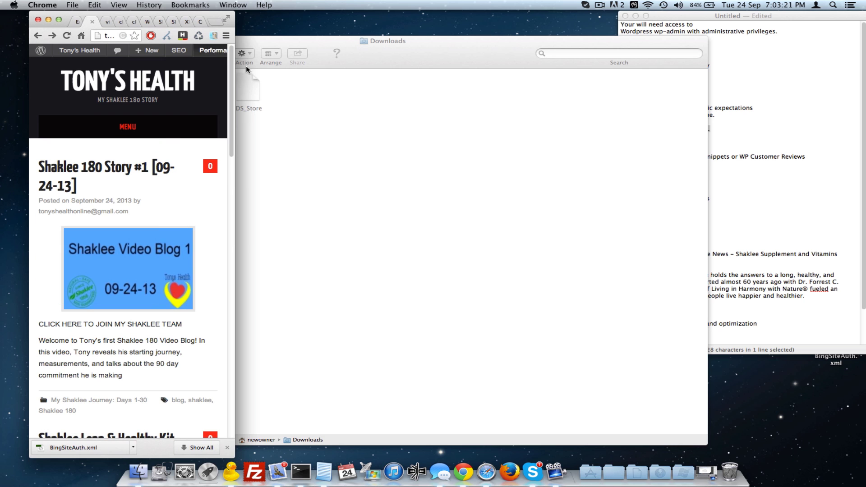
drag(238, 91, 809, 92)
click(805, 118)
- Glance at the on-page optimization notes and open the Email Newsletter plugin's email setup page in the site's admin
click(685, 211)
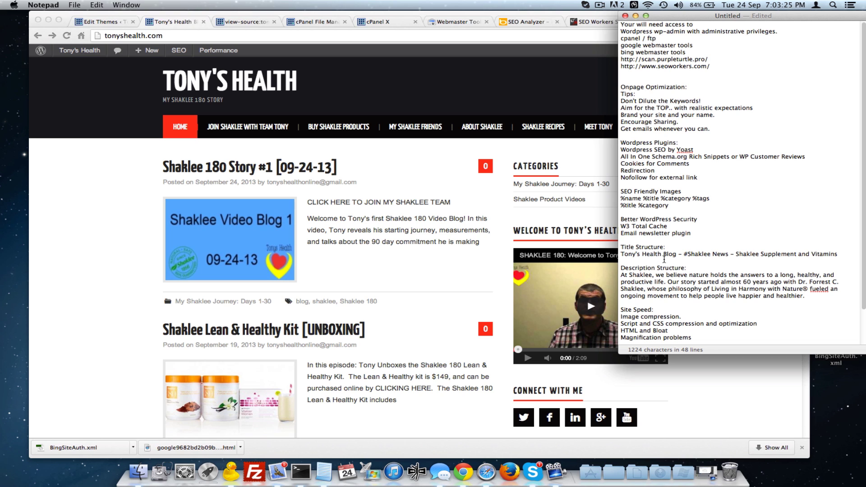
click(117, 151)
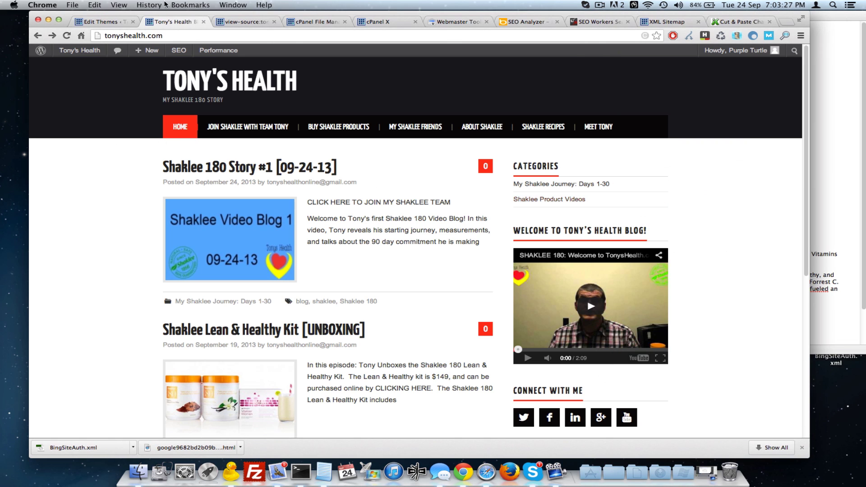
click(107, 23)
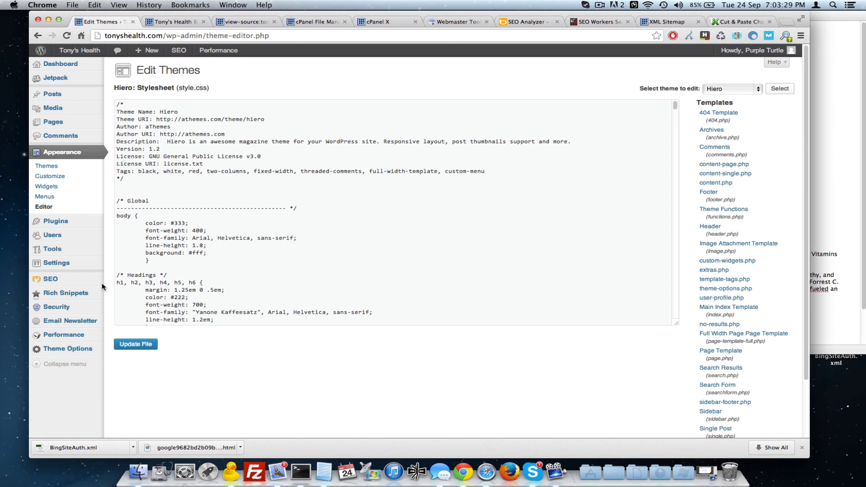
mouse_move(94, 308)
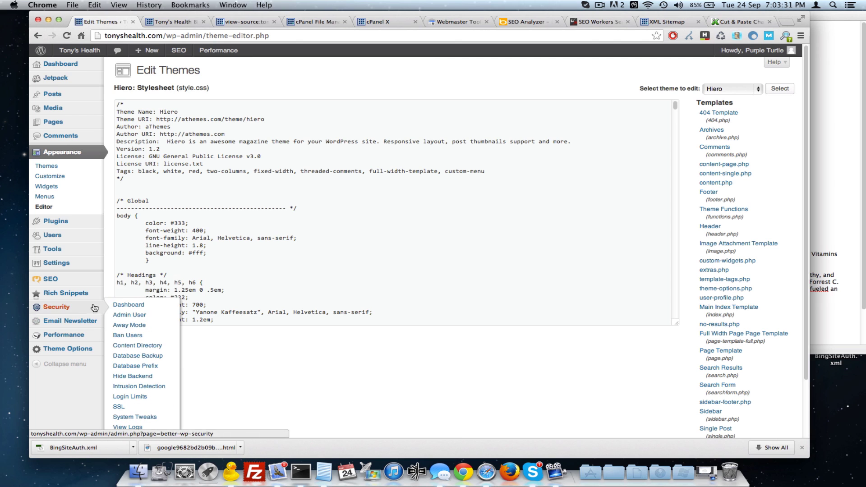
mouse_move(82, 321)
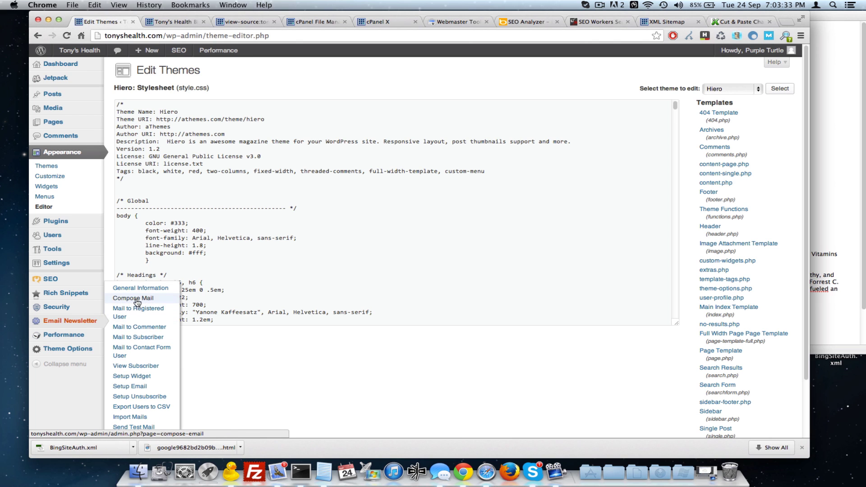
scroll(138, 350, down, 2)
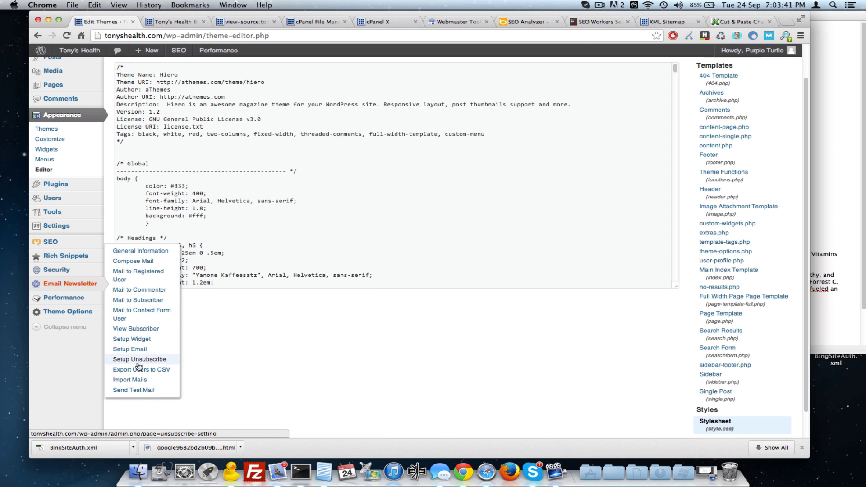
scroll(136, 365, down, 1)
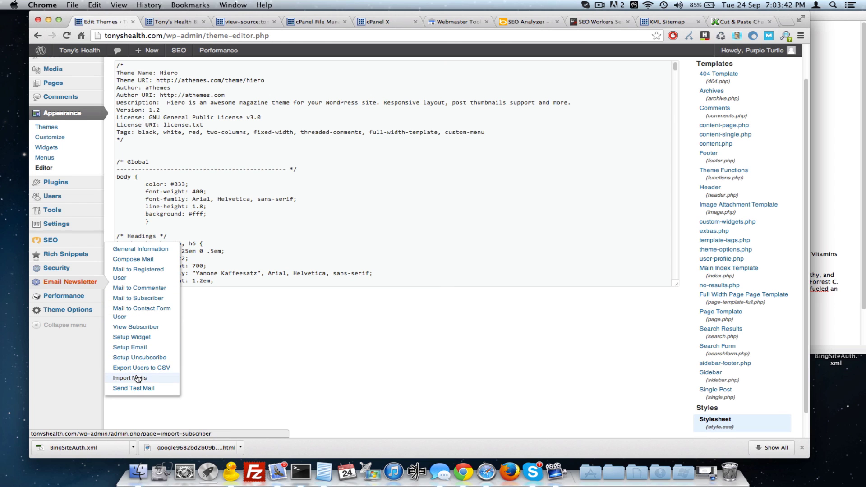
click(130, 346)
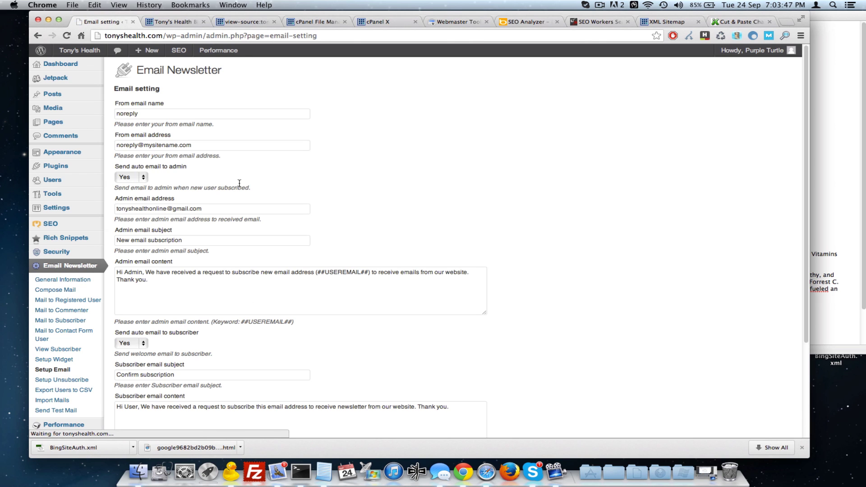
- Copy the domain tonyshealth.com from the homepage's address and use it as the domain of the newsletter's From email address
click(157, 116)
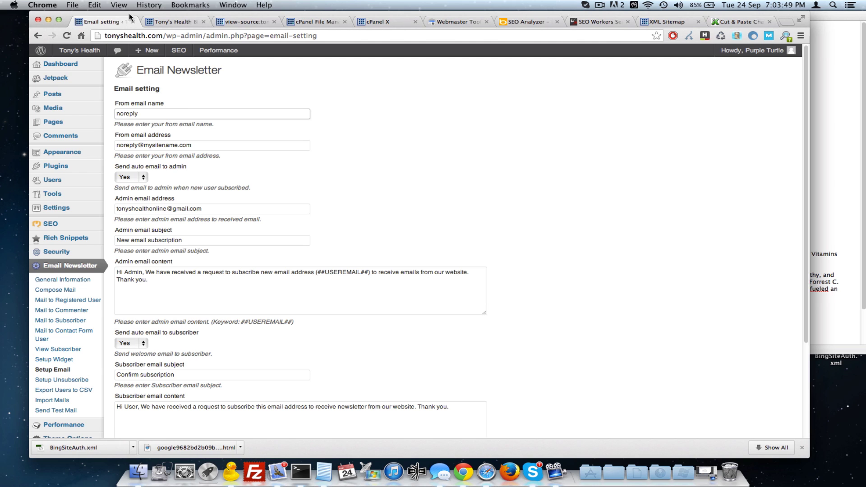
click(158, 23)
click(139, 37)
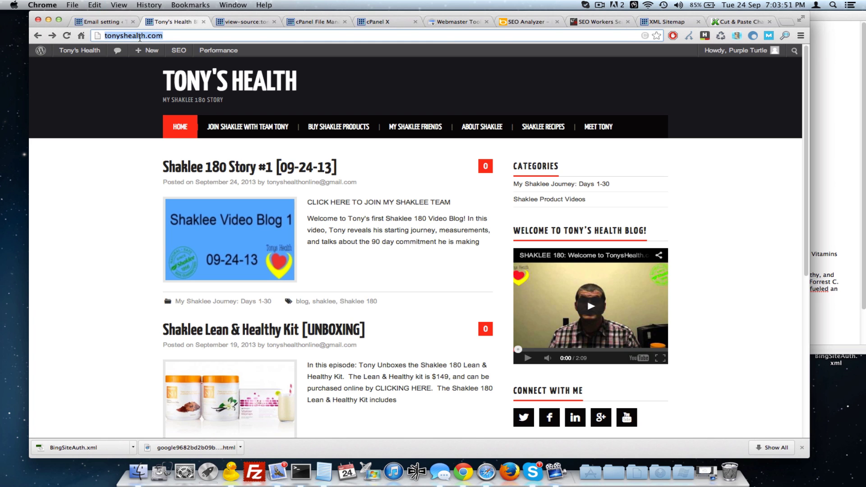
text(http://tonyshealth.com/)
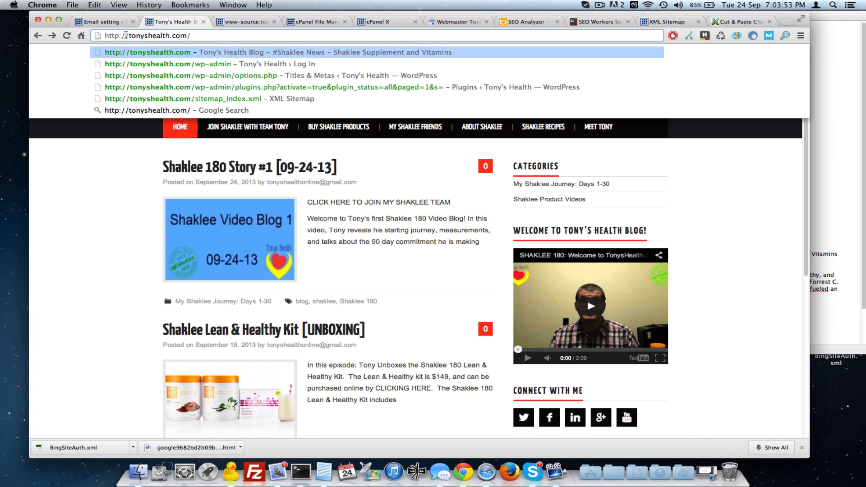
drag(128, 35, 182, 35)
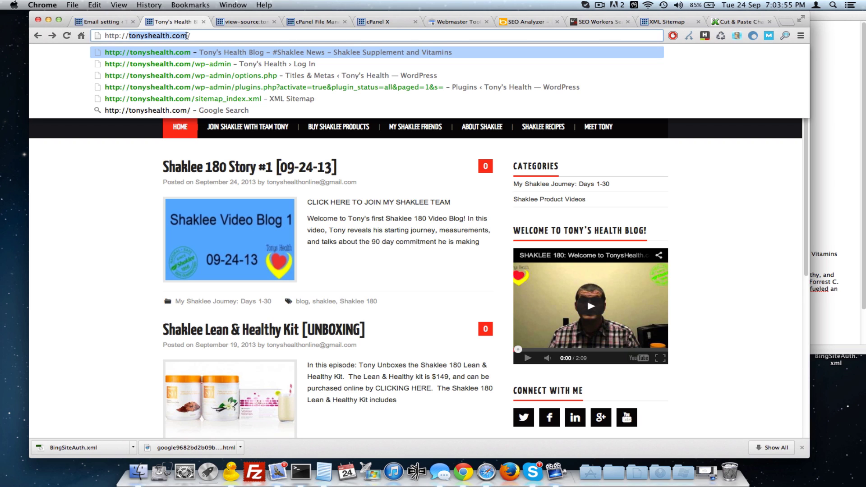
key(super+c)
click(90, 22)
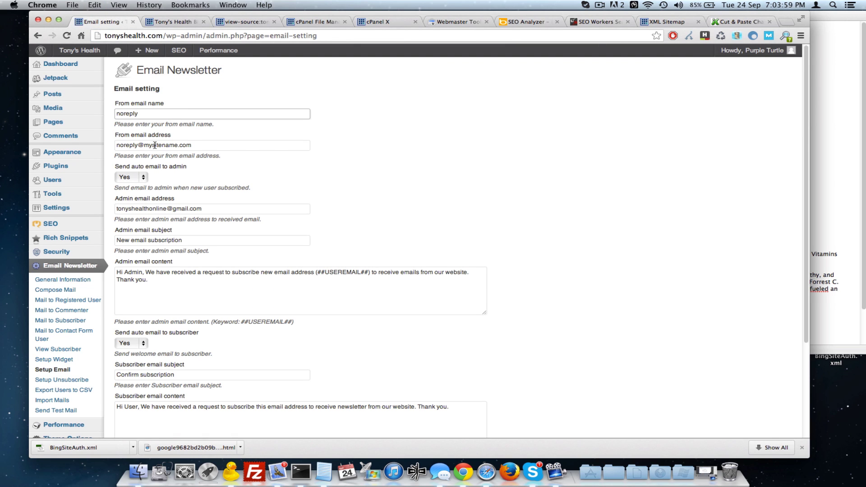
drag(144, 145, 210, 144)
key(super+v)
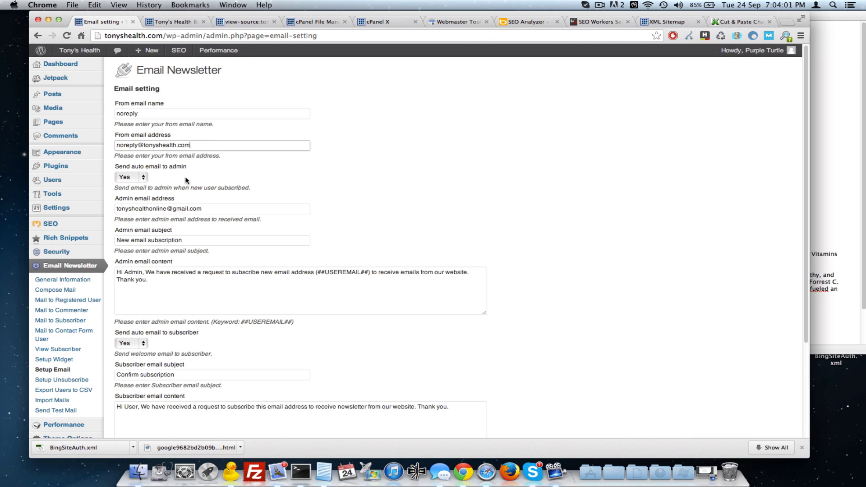
- Review the admin and subscriber email subjects and contents, save the email settings, and check the saved sender domain
scroll(180, 184, down, 1)
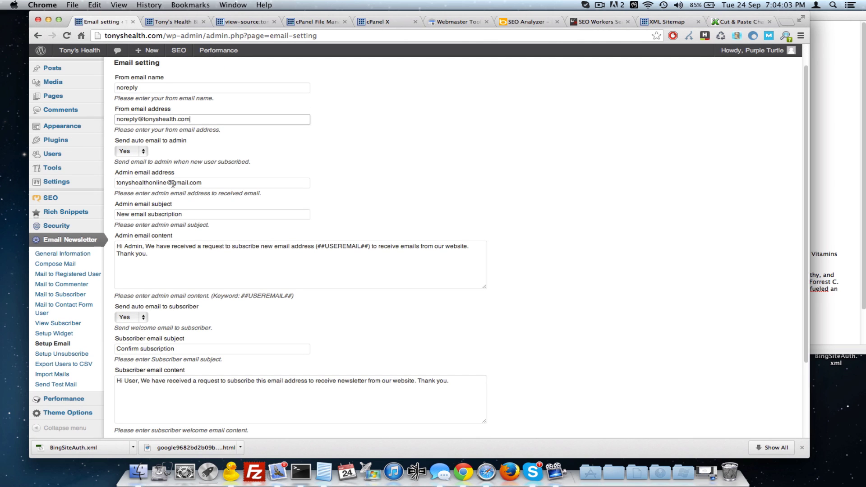
click(140, 181)
scroll(190, 212, down, 2)
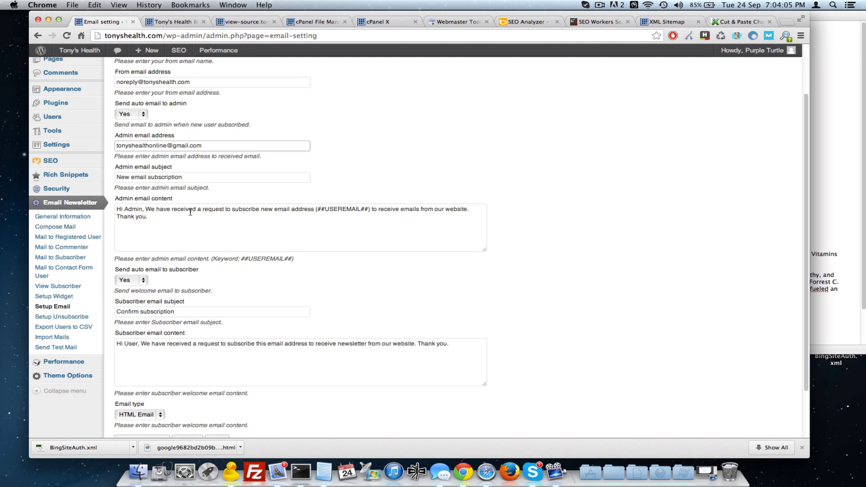
click(137, 177)
scroll(176, 210, down, 1)
click(176, 210)
scroll(181, 246, down, 2)
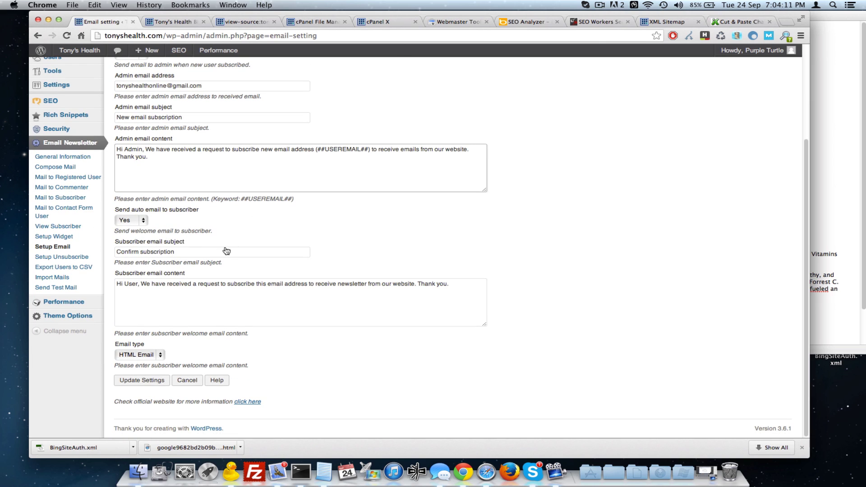
click(113, 256)
click(151, 253)
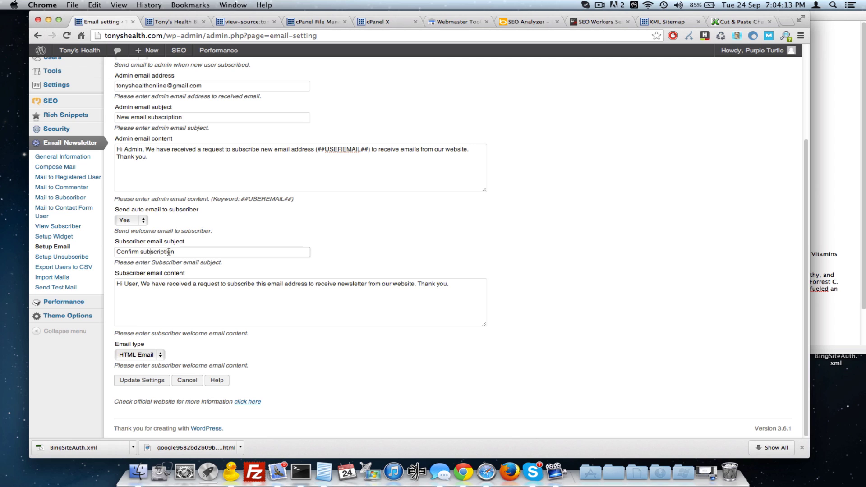
drag(190, 253, 117, 252)
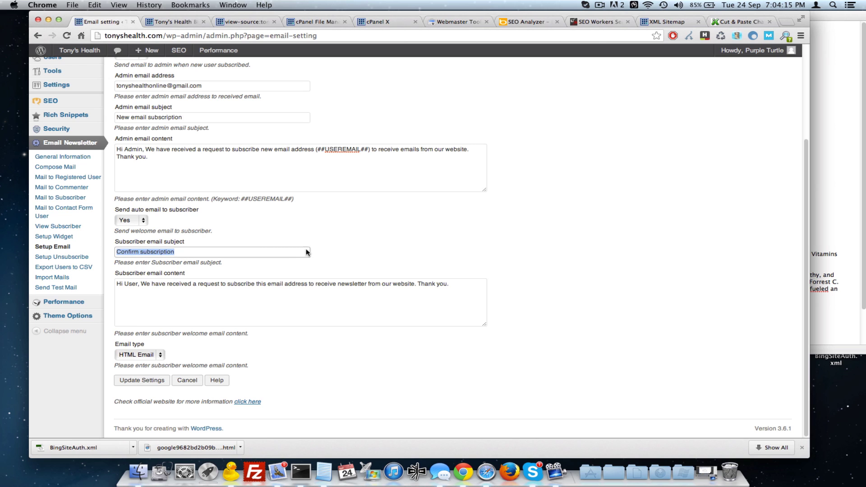
key(shift+Tab)
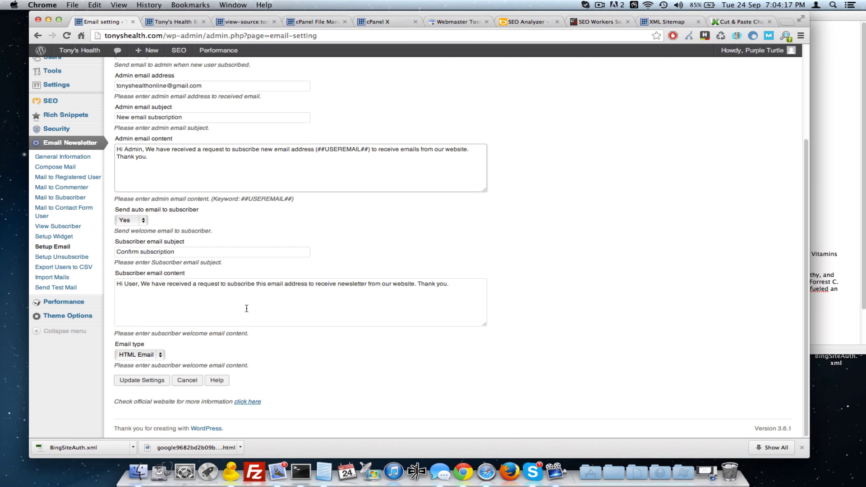
drag(140, 284, 257, 284)
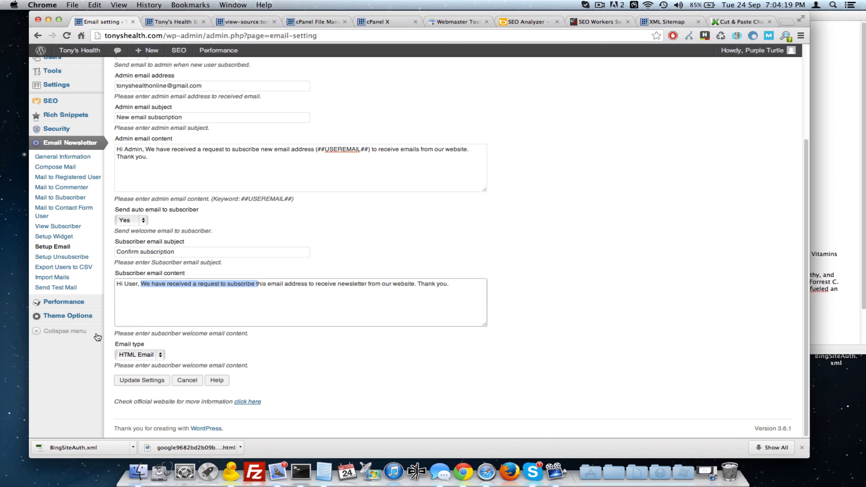
click(142, 380)
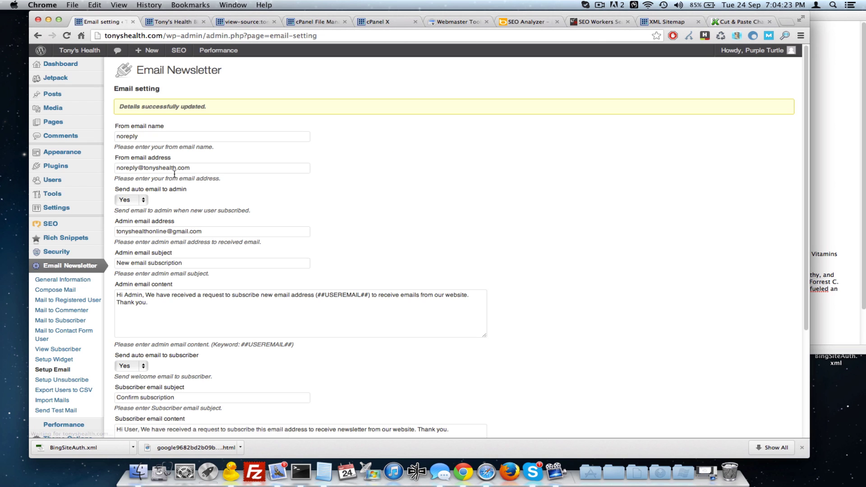
drag(145, 168, 188, 172)
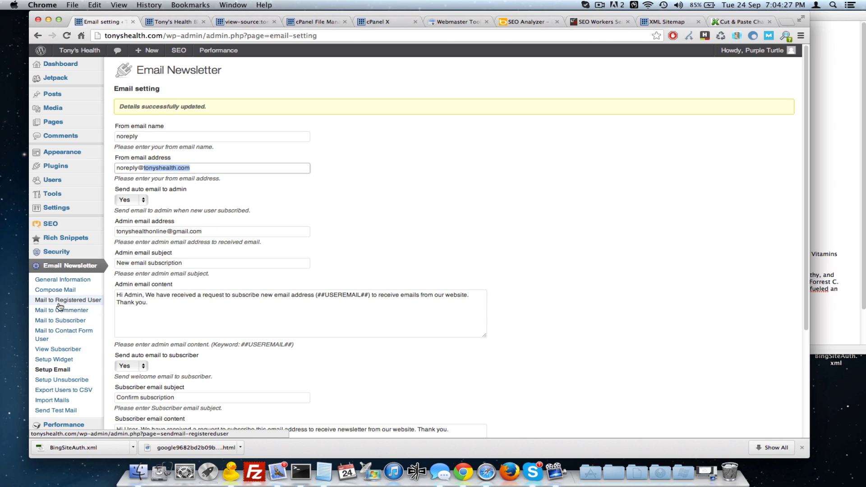
- Open the Email Newsletter plugin's general information and read through its feature descriptions
scroll(60, 379, down, 1)
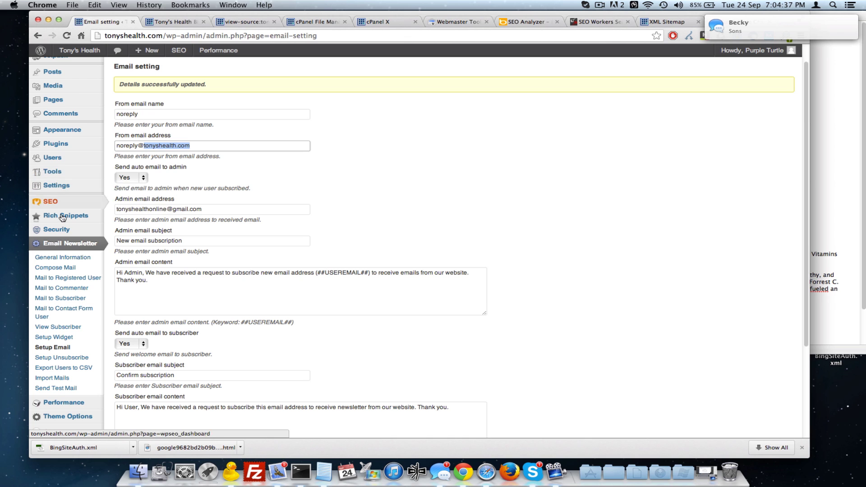
click(64, 259)
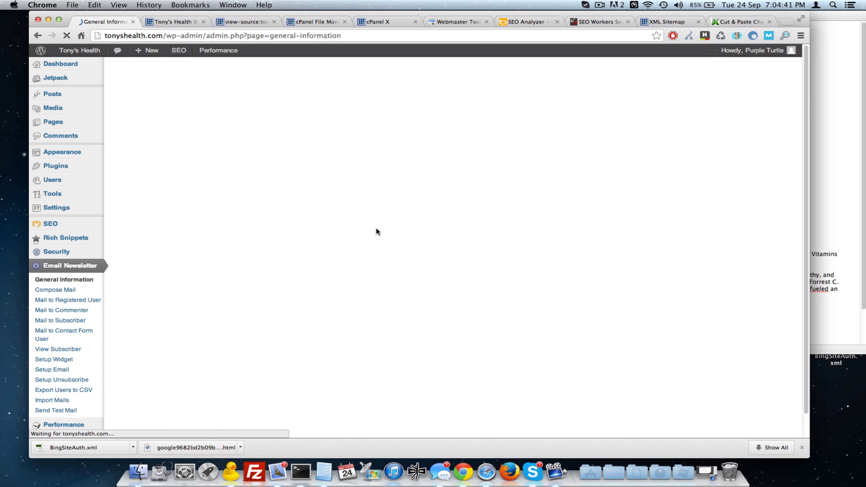
scroll(284, 212, down, 3)
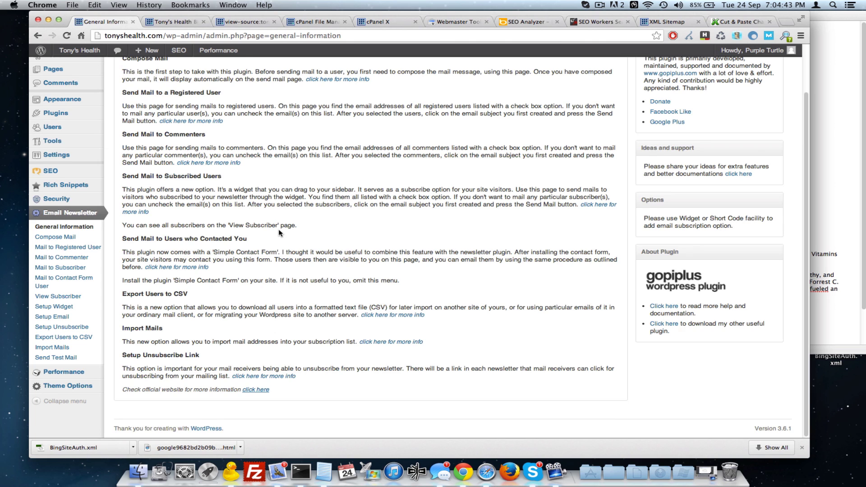
scroll(277, 228, up, 3)
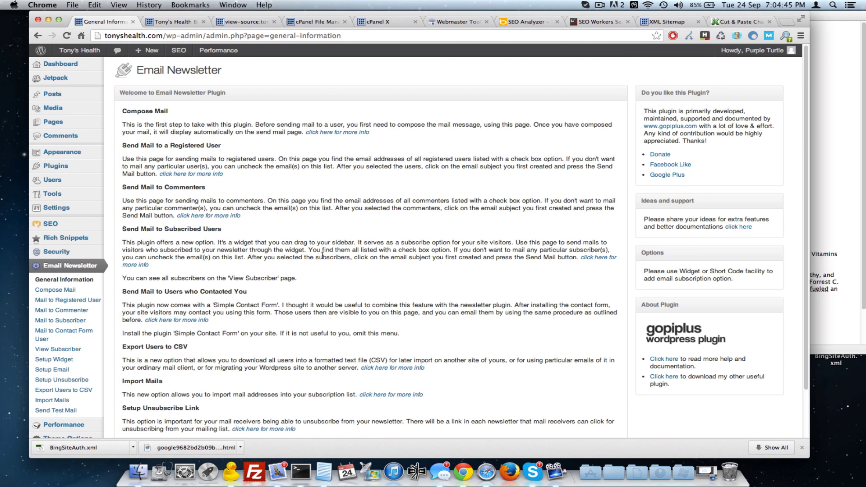
scroll(322, 256, down, 3)
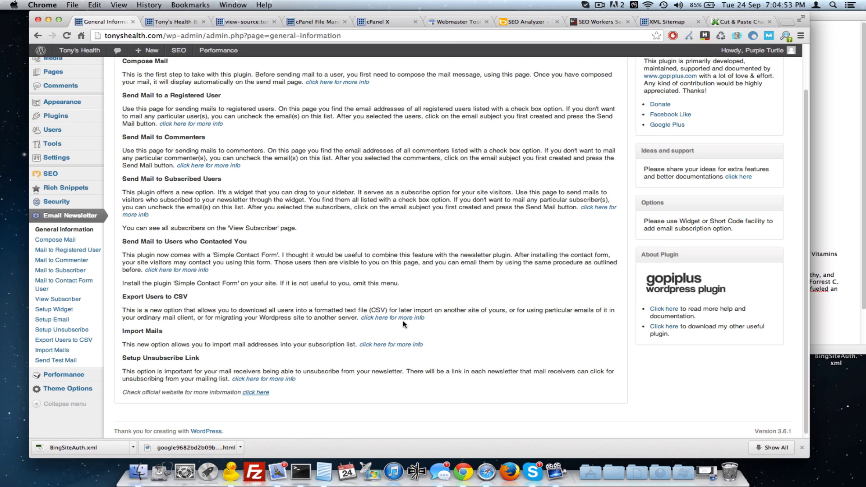
scroll(302, 254, up, 2)
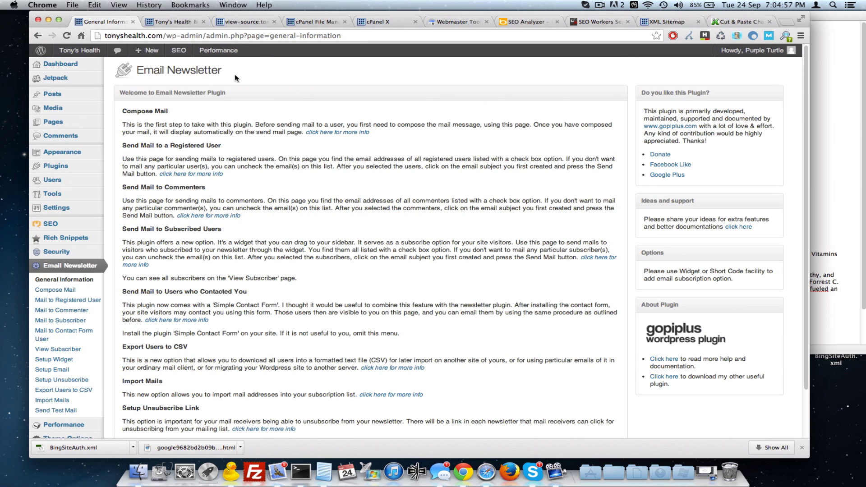
- Open the Compose Mail help page on the plugin's website and look over its widget, short code and PHP configuration instructions
click(337, 132)
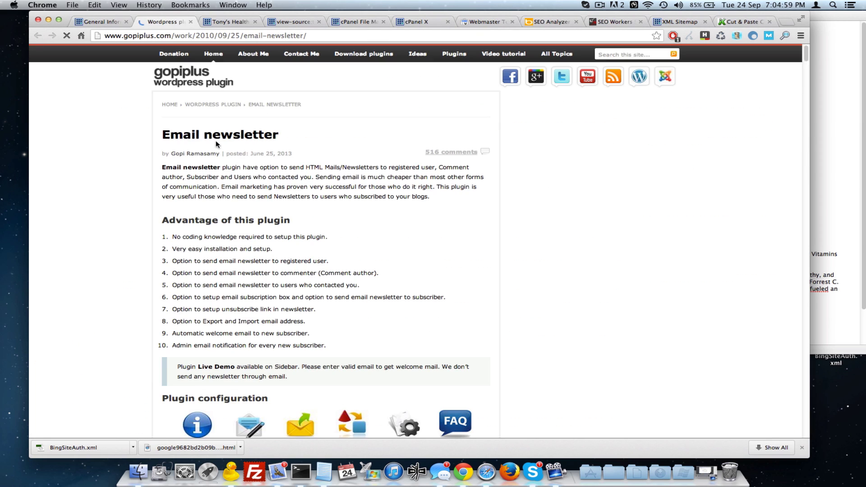
scroll(228, 206, down, 15)
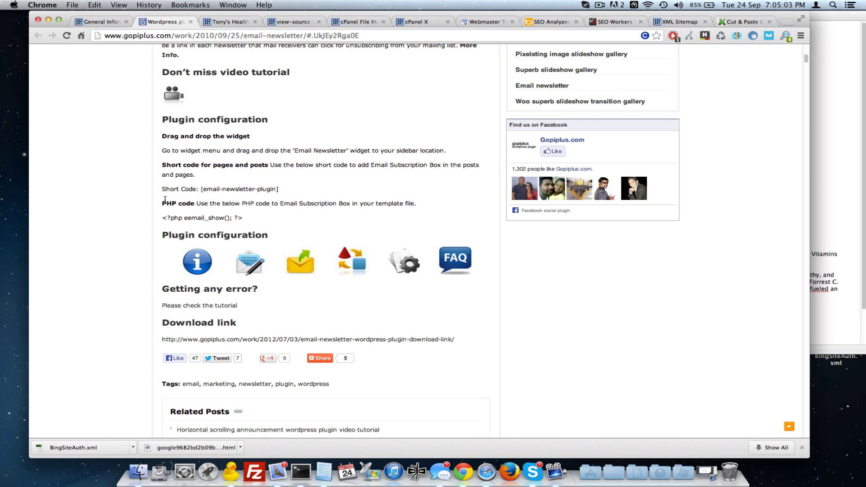
scroll(159, 103, up, 1)
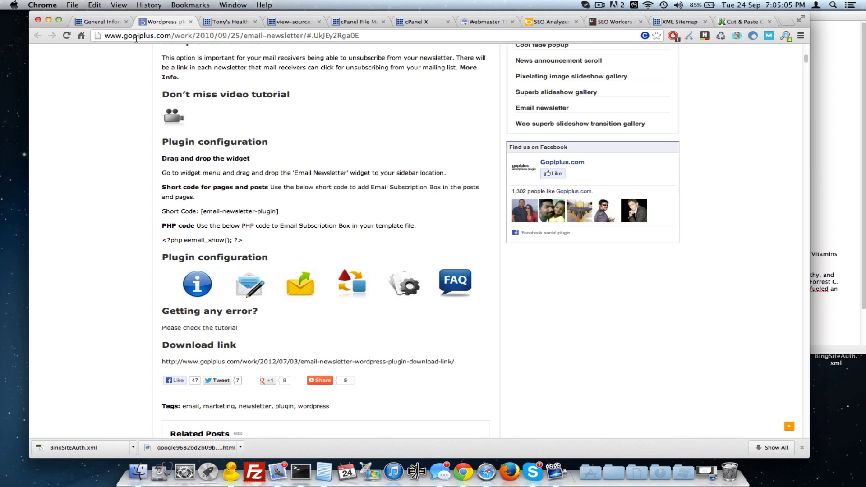
- Copy the PHP code <?php eemail_show(); ?> from the plugin configuration section of the Email Newsletter help page
click(101, 22)
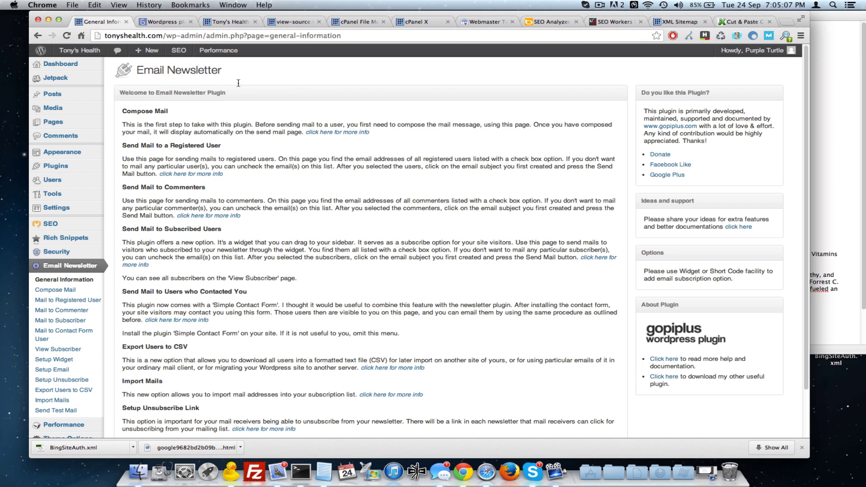
click(164, 22)
scroll(175, 146, down, 5)
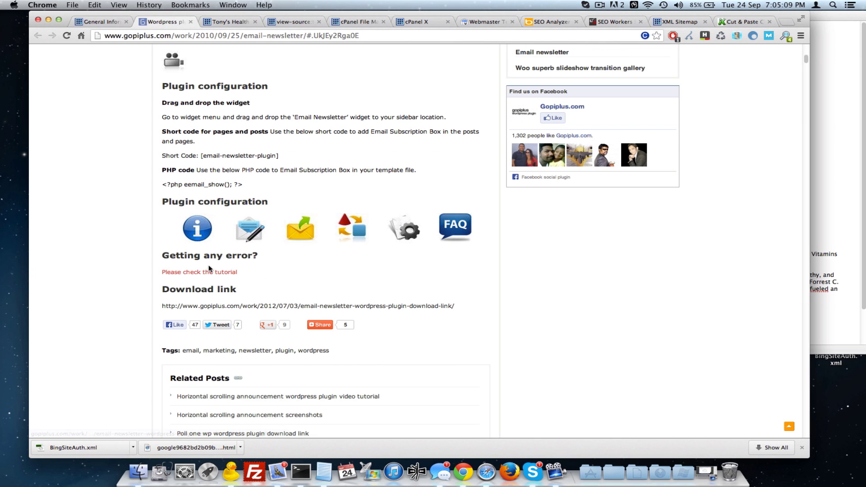
scroll(209, 269, up, 5)
scroll(199, 239, down, 5)
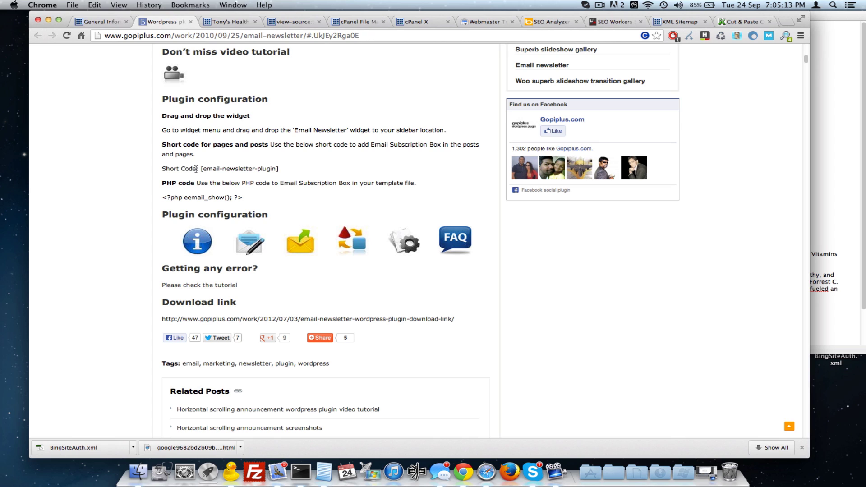
drag(199, 168, 300, 174)
click(181, 196)
drag(164, 198, 242, 199)
click(147, 200)
drag(161, 198, 249, 199)
key(super+c)
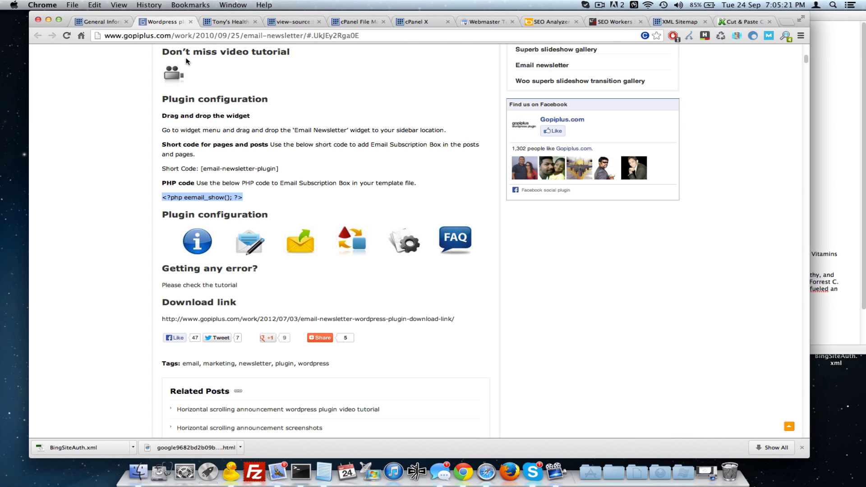
- Open the Hiero theme's Single Post template (single.php) in the theme editor, searching the page for "singl" to find it
click(105, 23)
mouse_move(106, 151)
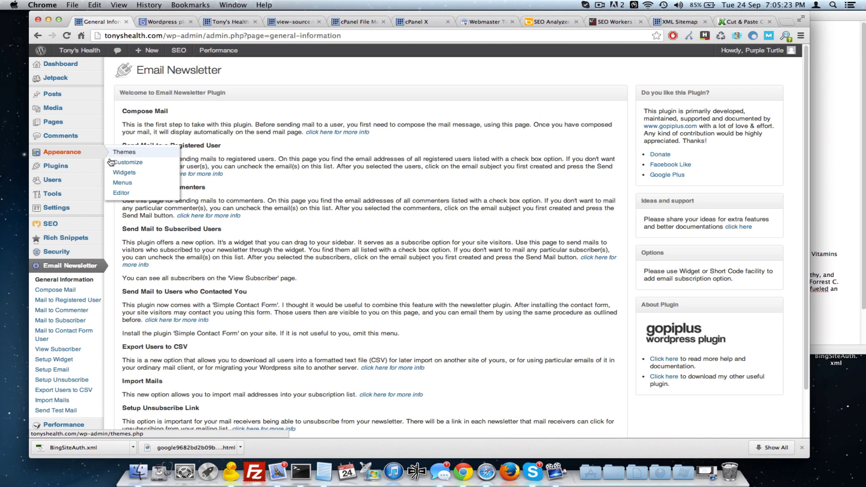
click(121, 198)
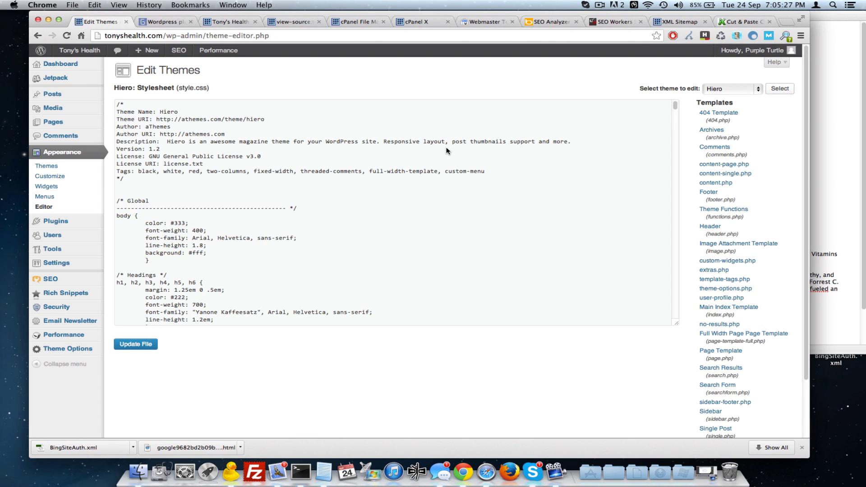
key(super+f)
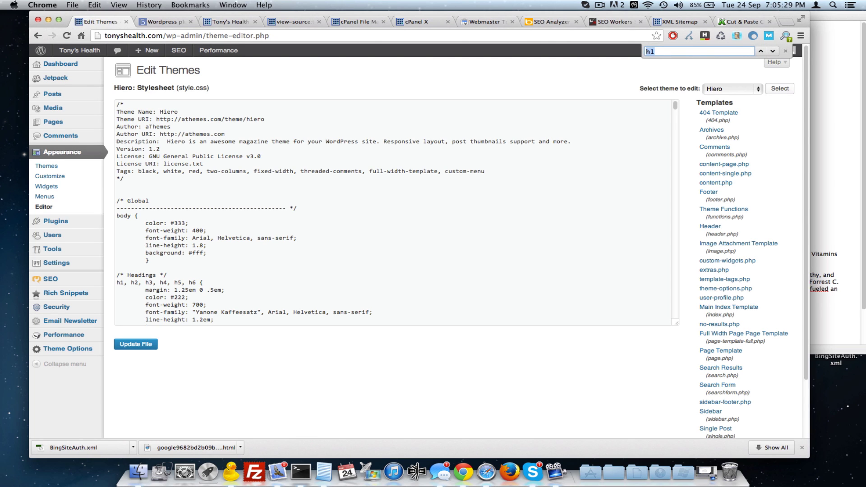
text(s)
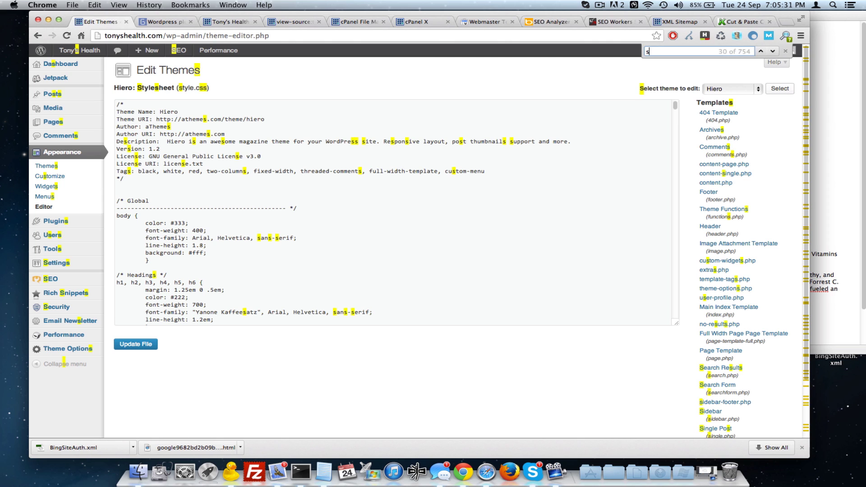
text(ingl)
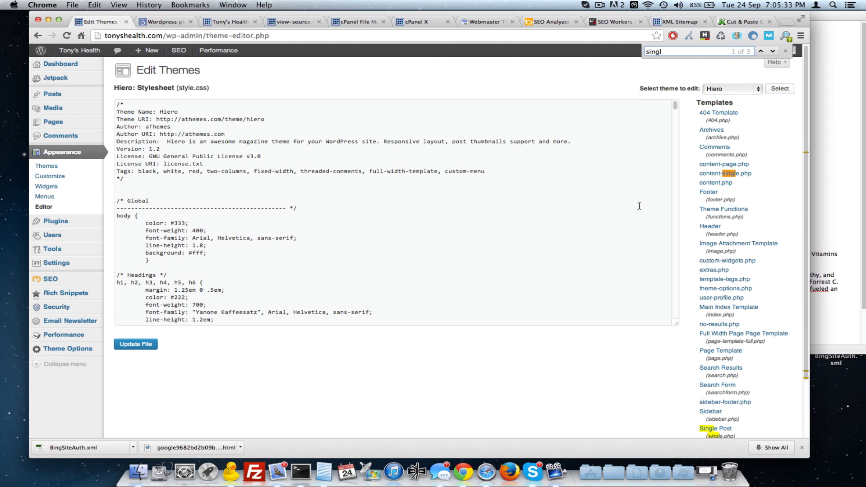
scroll(717, 343, down, 3)
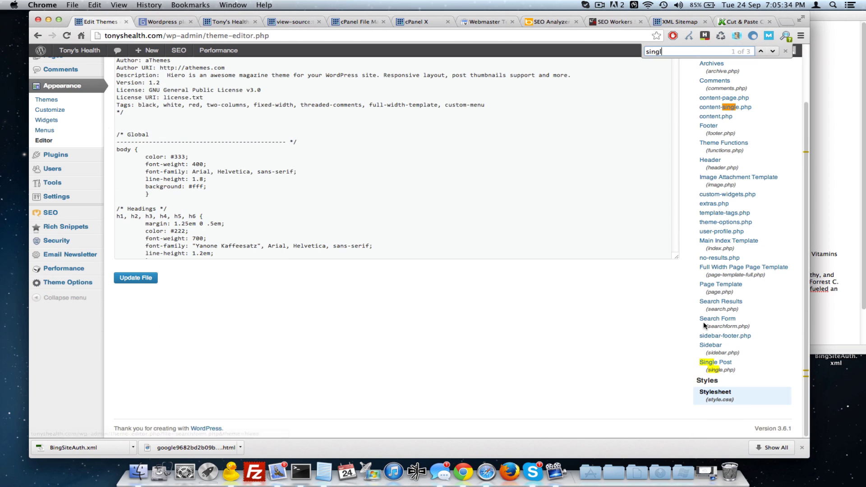
click(724, 368)
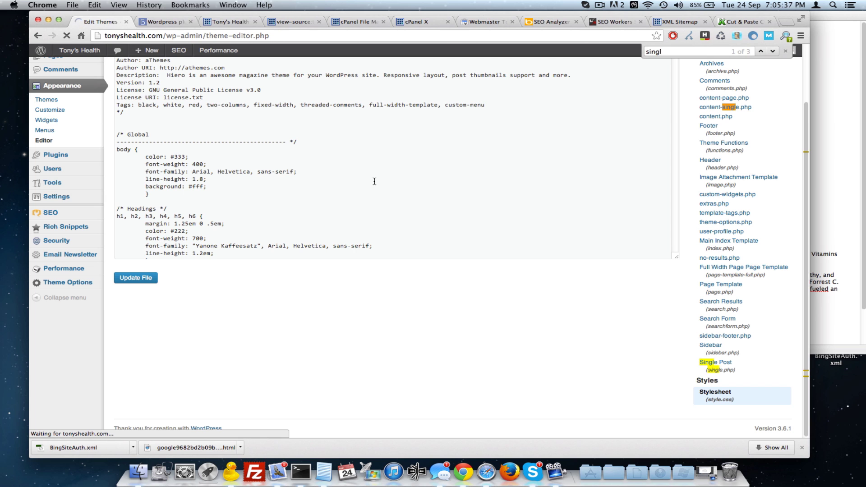
- Paste <?php eemail_show(); ?> on the line below the endwhile statement in single.php and update the file
scroll(377, 177, down, 10)
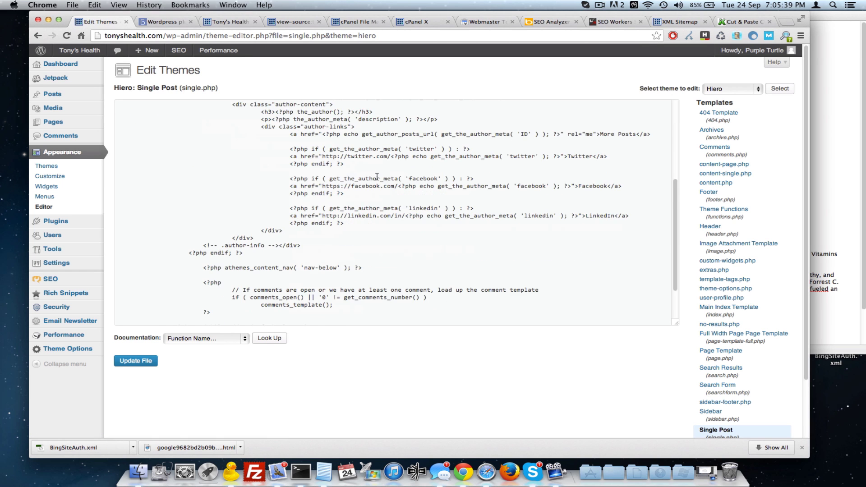
click(298, 208)
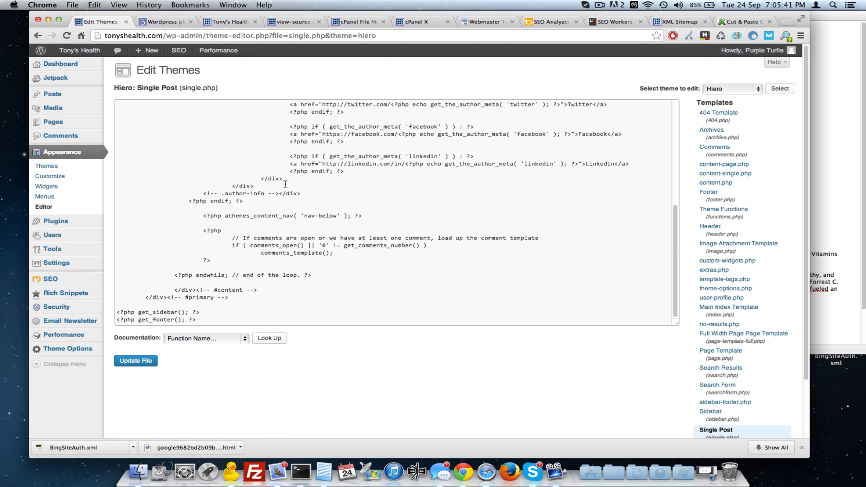
scroll(285, 184, up, 1)
scroll(225, 241, down, 3)
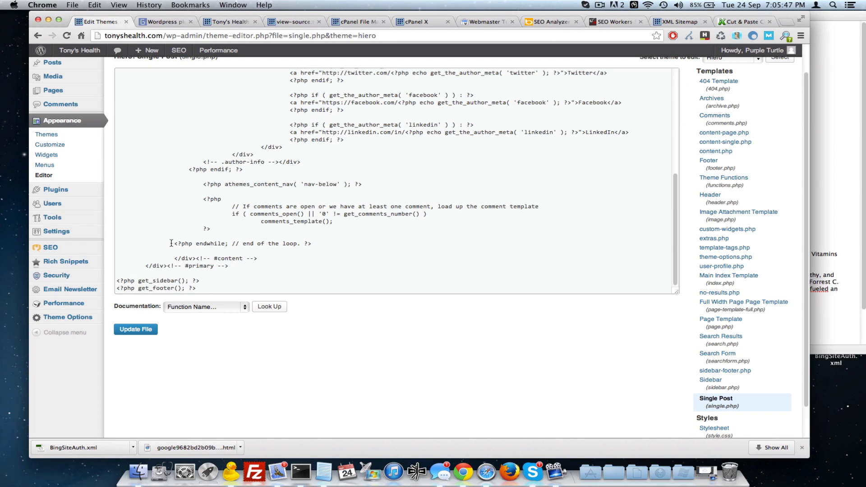
drag(235, 250, 186, 252)
key(super+v)
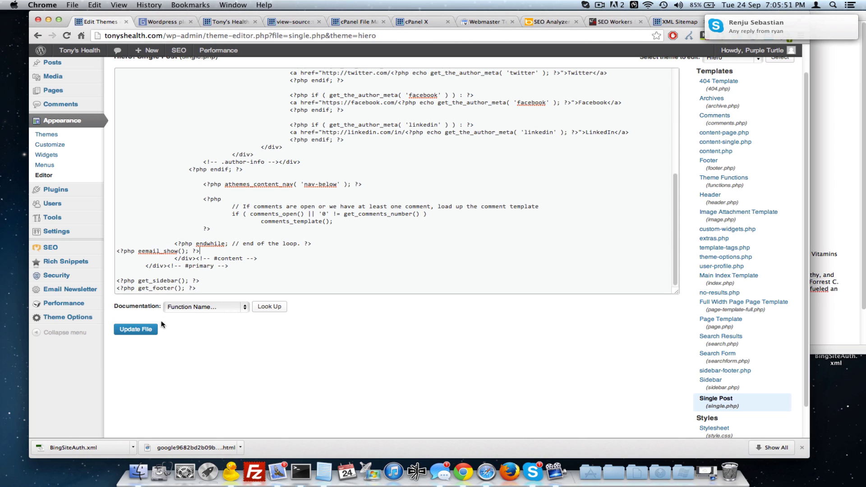
click(133, 334)
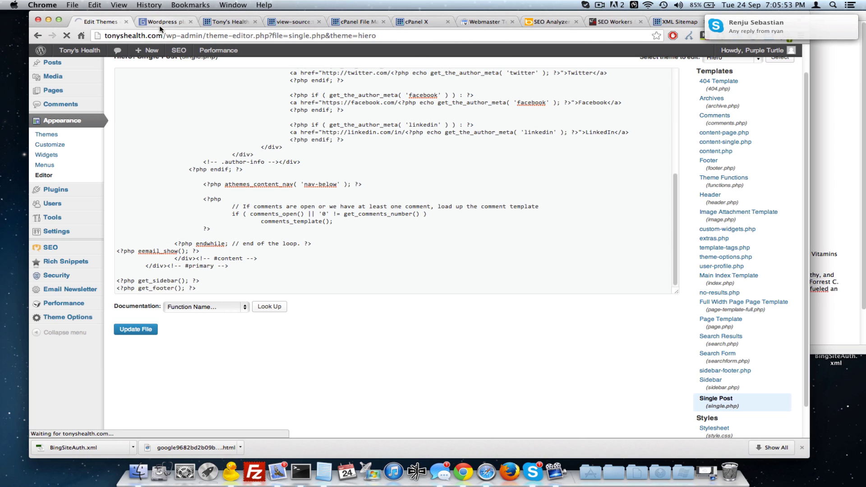
- Close the plugin help page and open the Shaklee 180 Story #1 post on the blog
click(178, 22)
key(ctrl+shift+Tab)
click(191, 22)
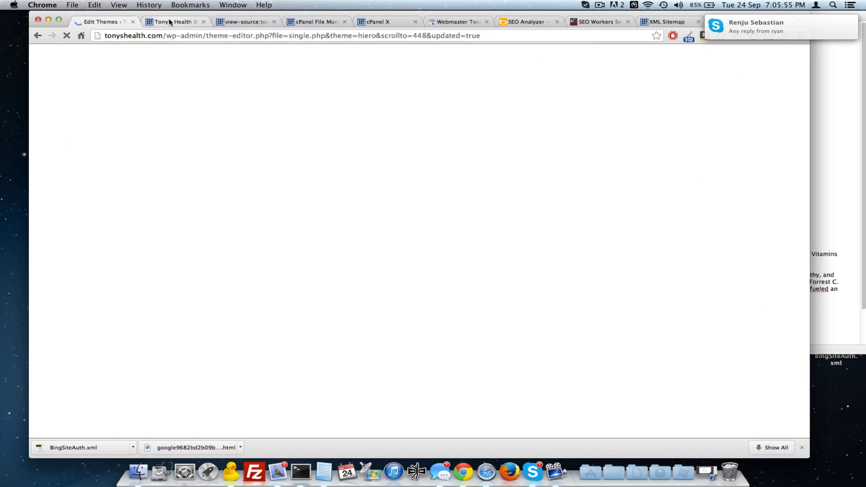
click(185, 22)
click(253, 204)
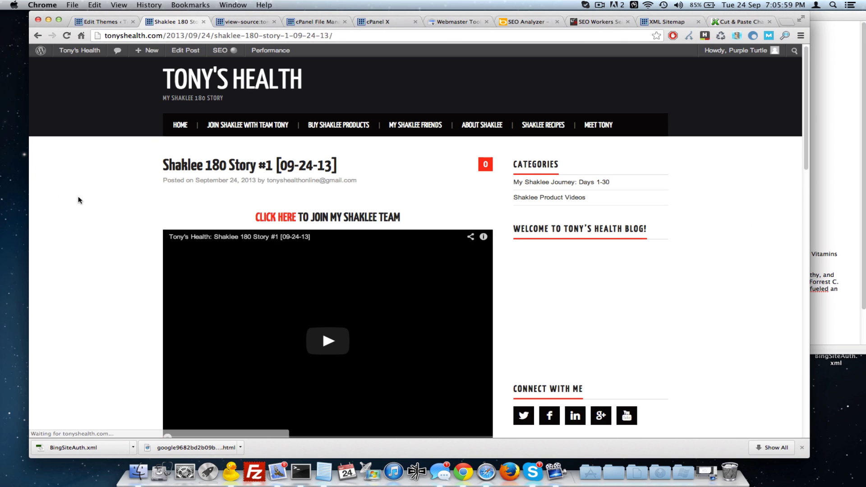
- Examine the newsletter sign-up form and its placement relative to the comment form and post content
scroll(78, 201, down, 20)
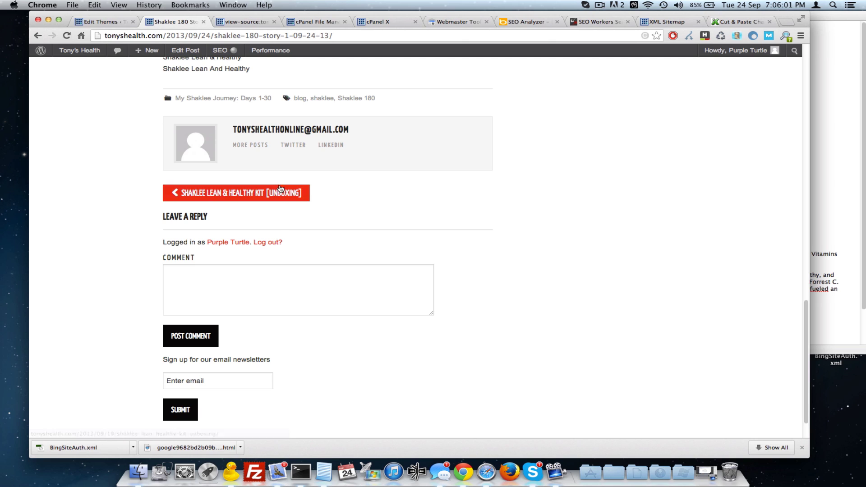
scroll(164, 239, down, 2)
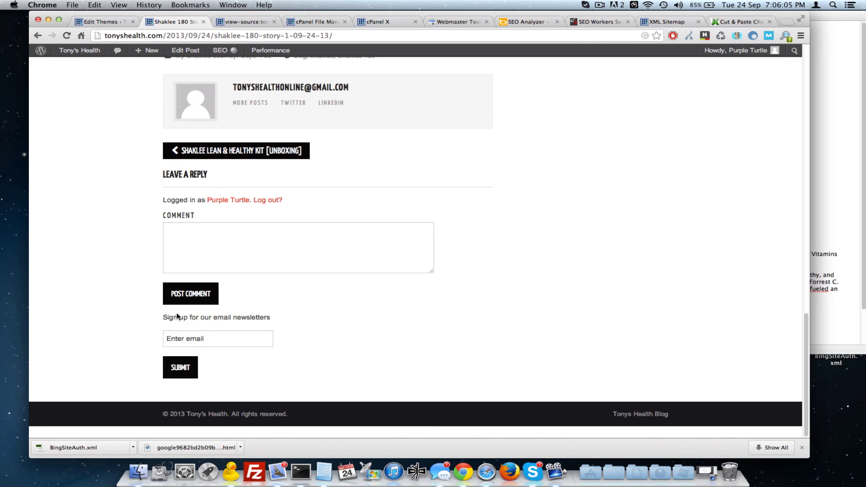
click(232, 336)
click(94, 311)
click(206, 341)
scroll(154, 342, up, 3)
scroll(150, 355, down, 3)
scroll(171, 194, up, 4)
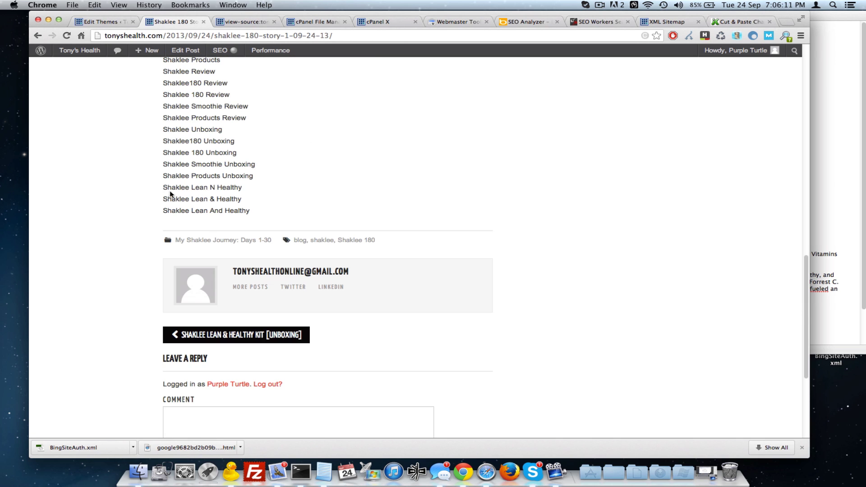
scroll(160, 84, up, 3)
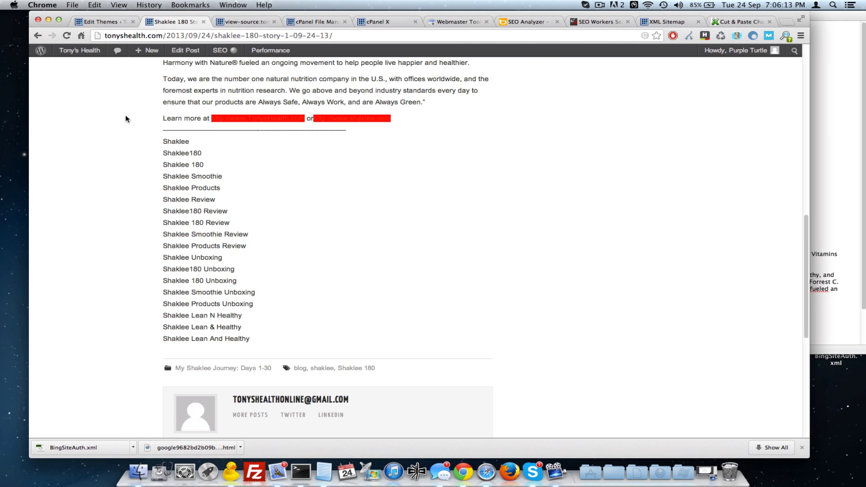
scroll(126, 118, up, 3)
- Move the eemail_show code in single.php to the line above athemes_content_nav and update the file
click(98, 23)
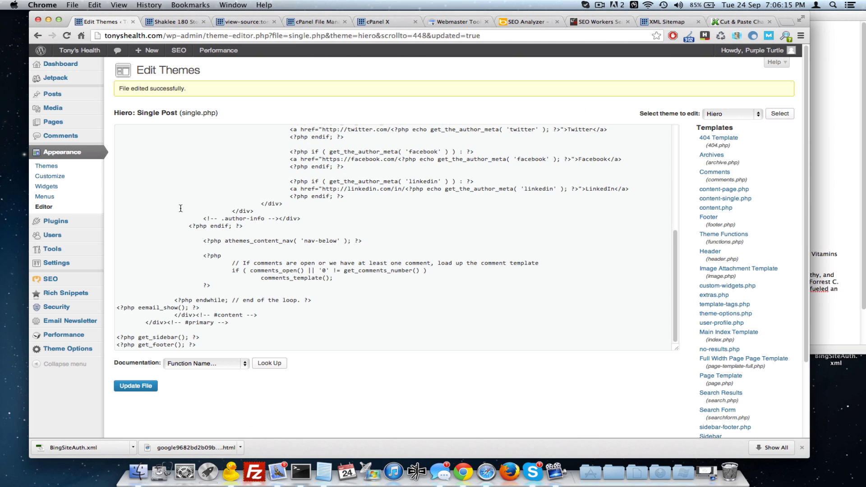
drag(206, 306, 113, 306)
key(super+c)
key(BackSpace)
key(BackSpace)
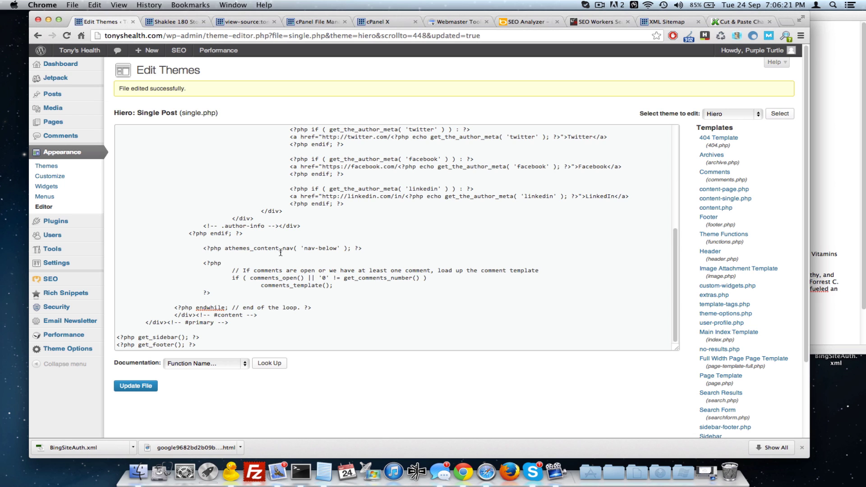
key(super+v)
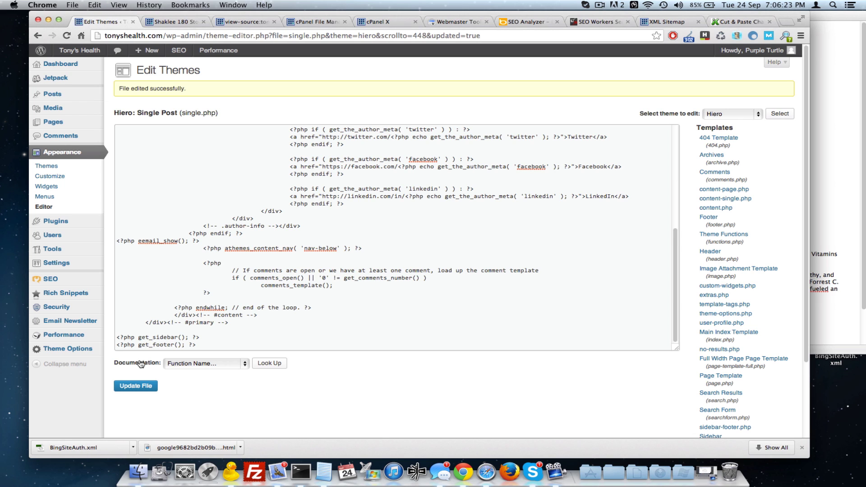
click(135, 386)
- Reload the Shaklee 180 Story #1 post and check the sign-up form's position below the author box
click(172, 22)
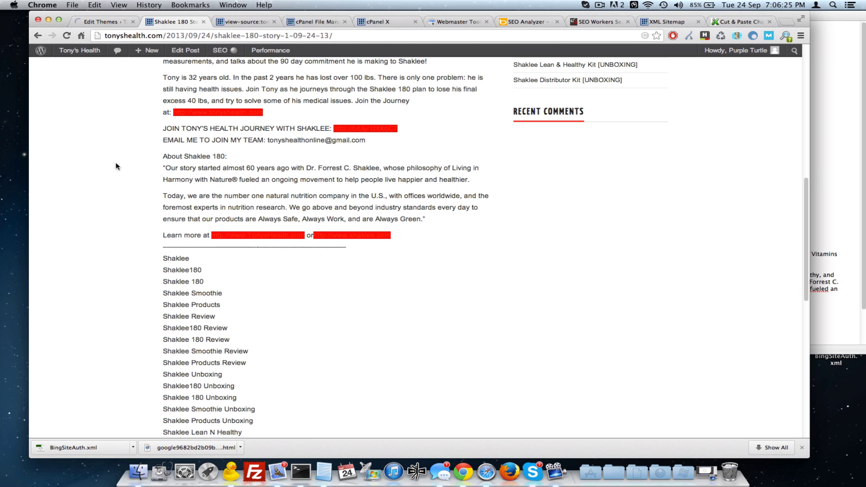
key(super+r)
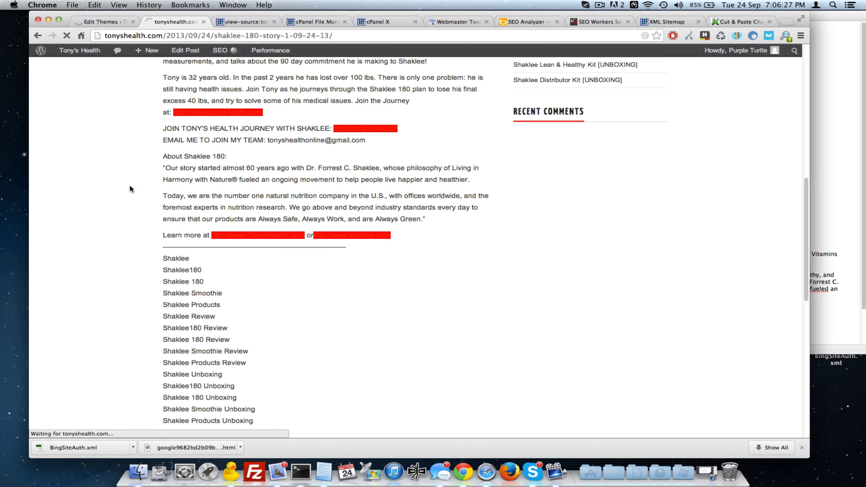
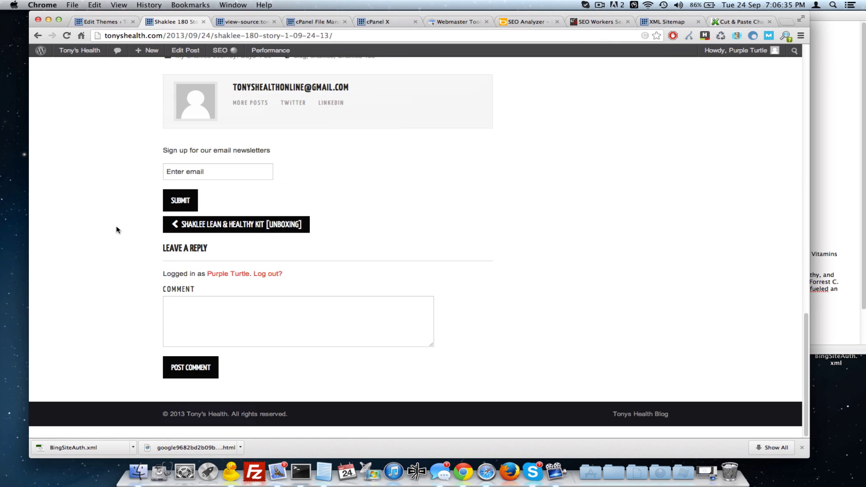
scroll(115, 228, up, 3)
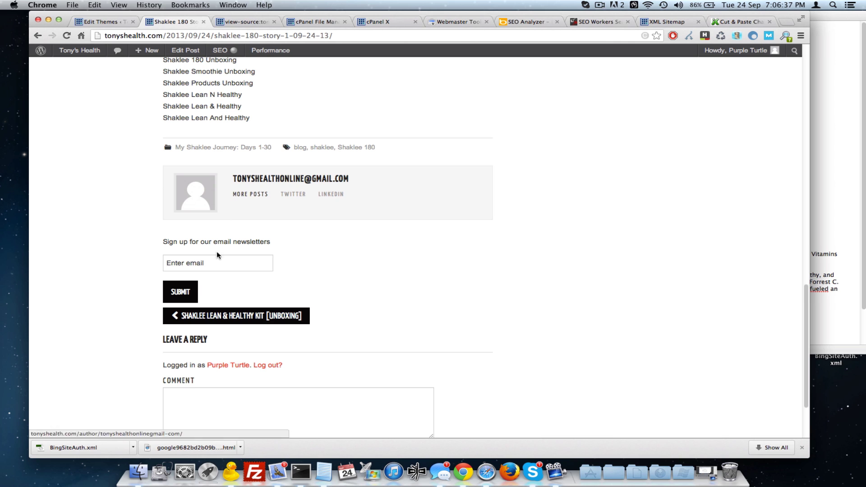
- Copy the eemail_show code in single.php and insert it as <p><?php eemail_show(); ?></p> below the get_template_part line, followed by a line break
click(99, 18)
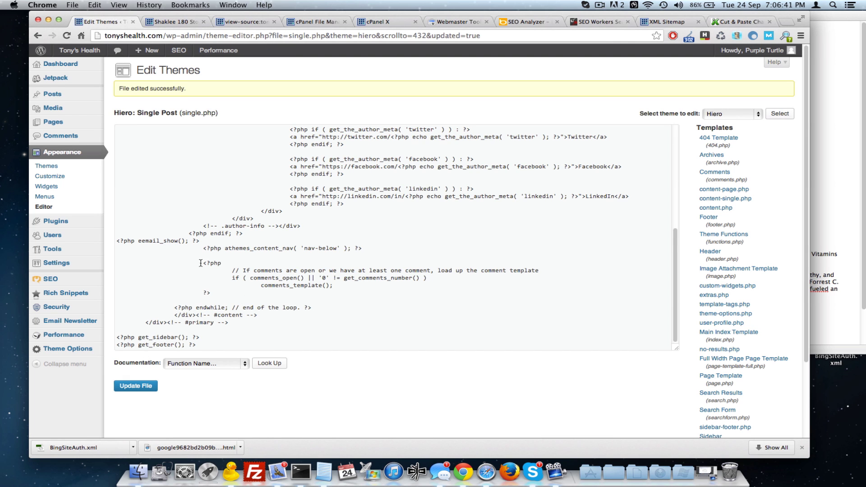
drag(207, 241, 111, 240)
key(super+c)
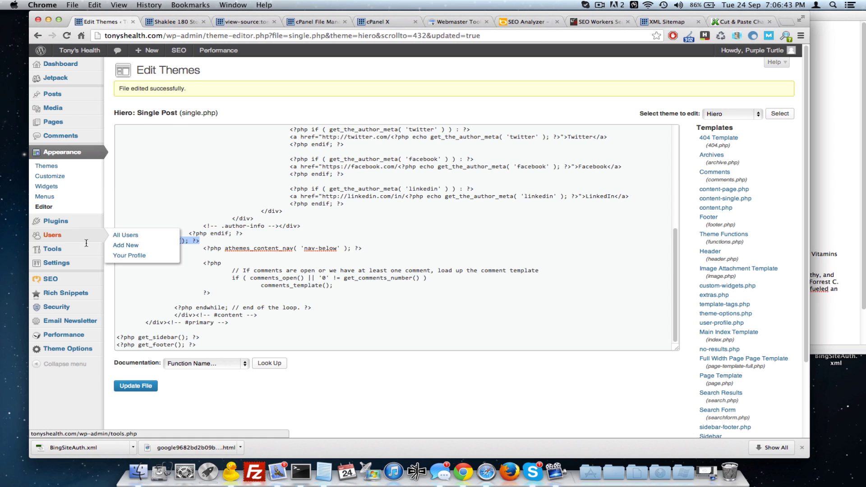
click(348, 287)
scroll(343, 271, up, 5)
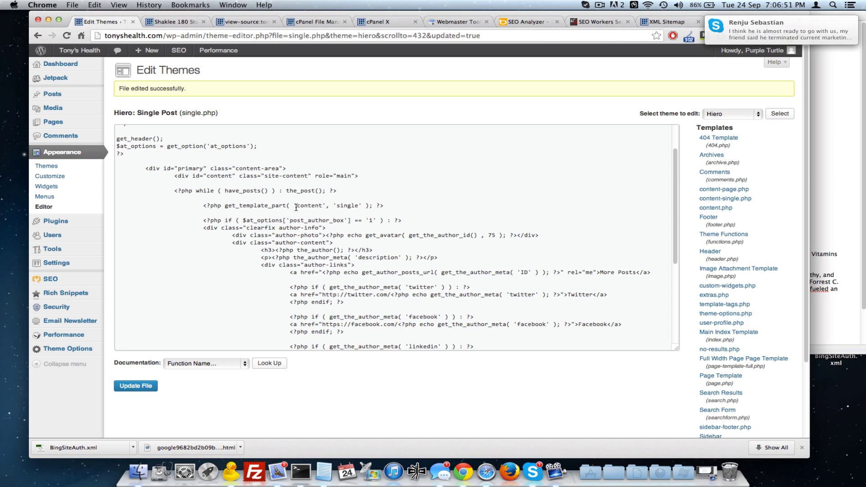
text(p>)
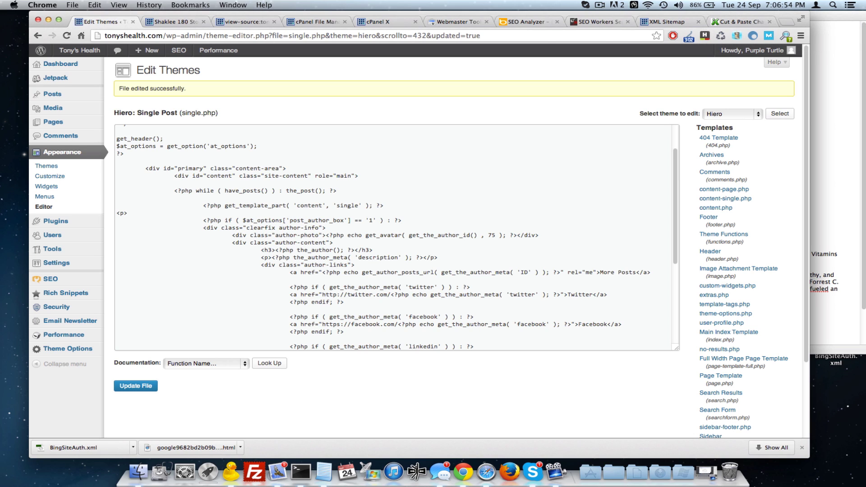
key(super+v)
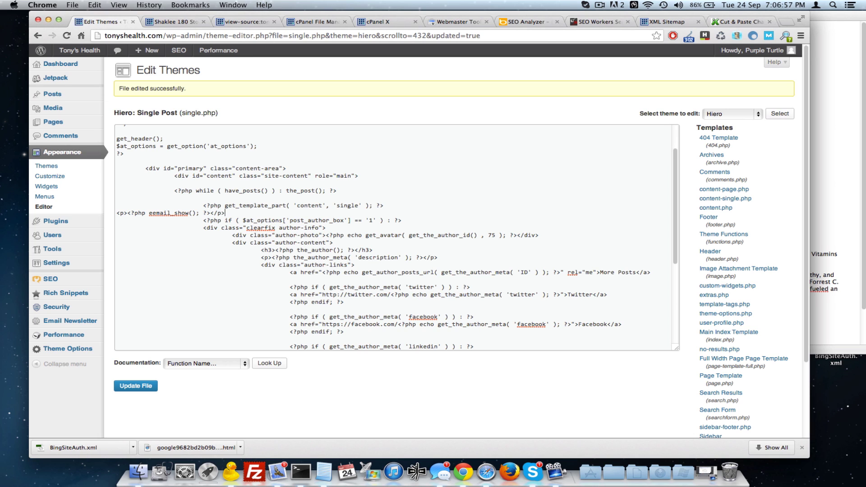
key(Return)
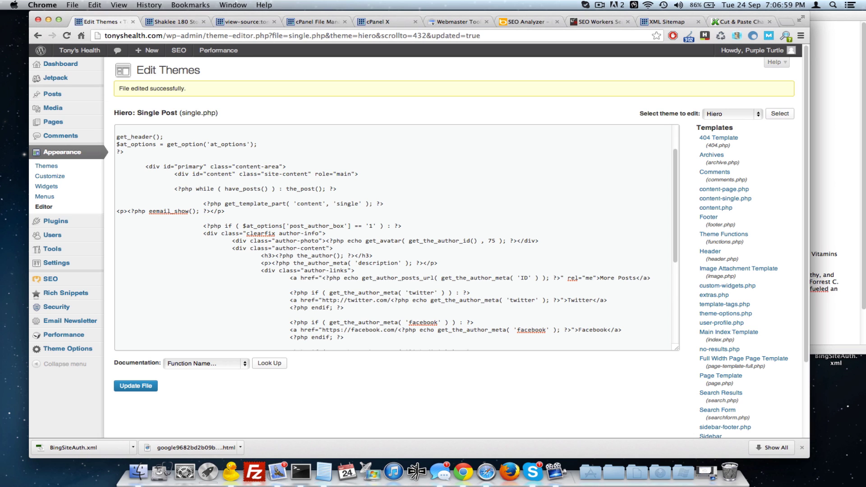
- Insert a <br /> line above and another below the eemail_show paragraph in single.php and update the file
click(126, 212)
key(Return)
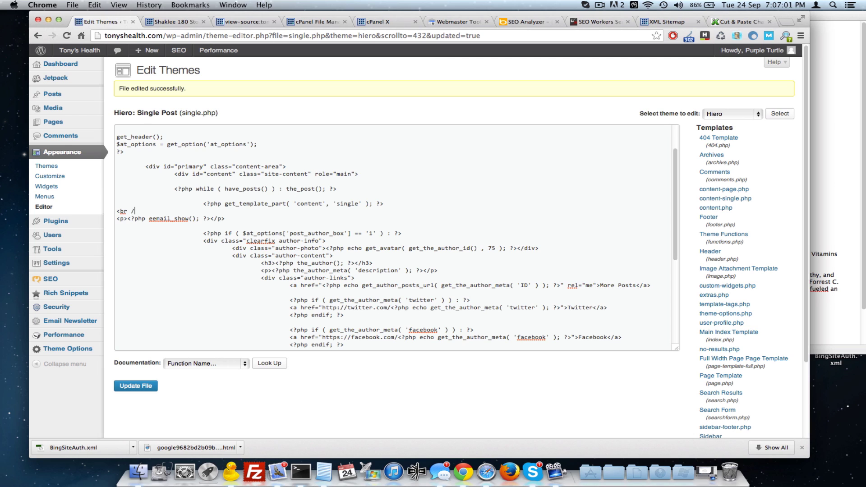
drag(151, 212, 113, 213)
key(ctrl+c)
click(107, 212)
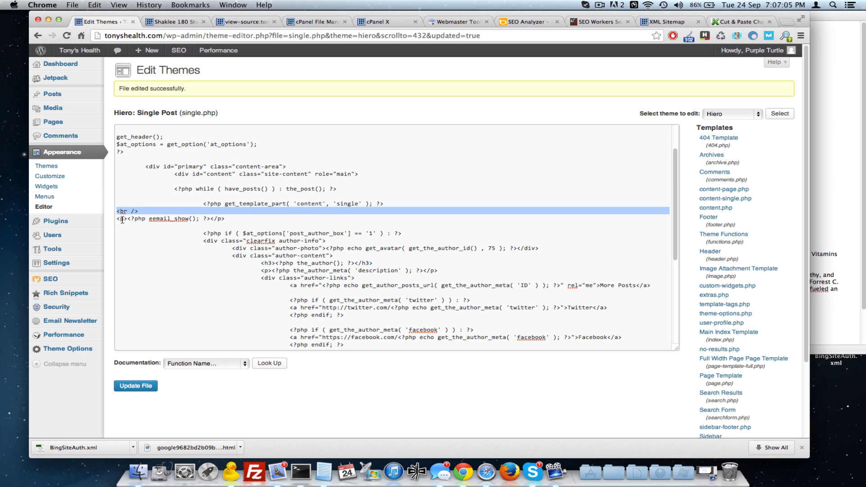
click(134, 229)
key(ctrl+v)
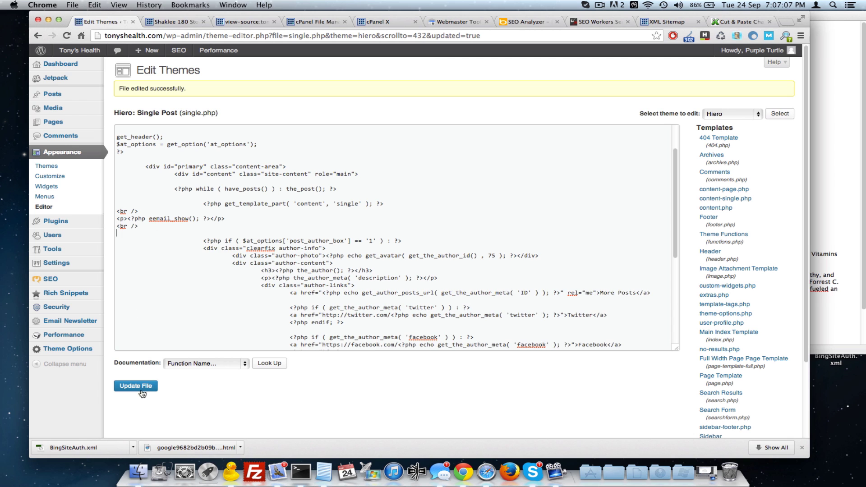
click(139, 389)
- Reload the Shaklee 180 Story #1 post and check the sign-up form's spacing and position relative to the post content and author box
click(171, 24)
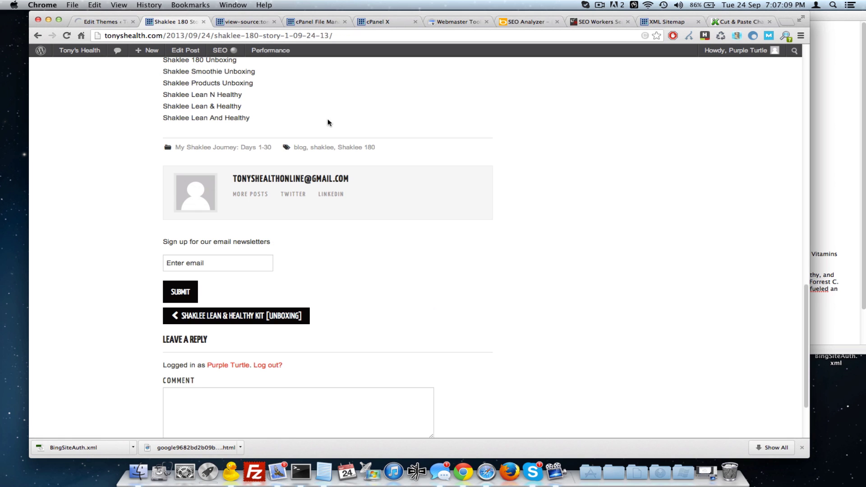
key(super+r)
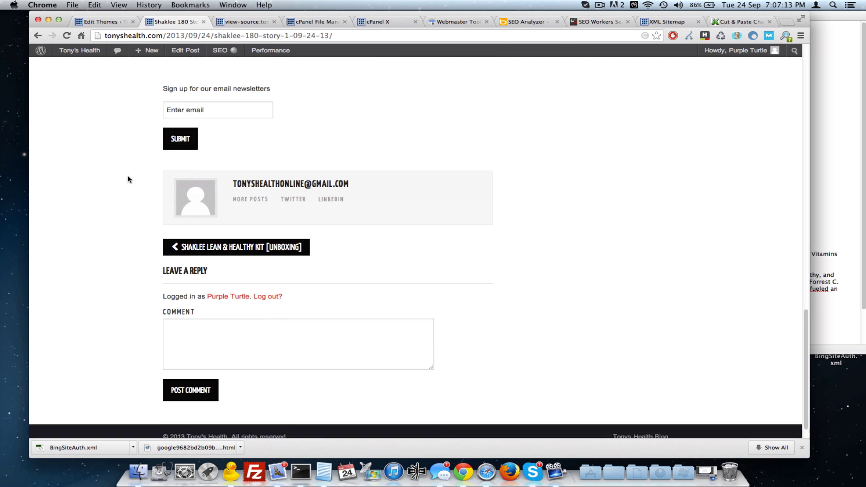
scroll(128, 179, up, 10)
scroll(75, 228, down, 5)
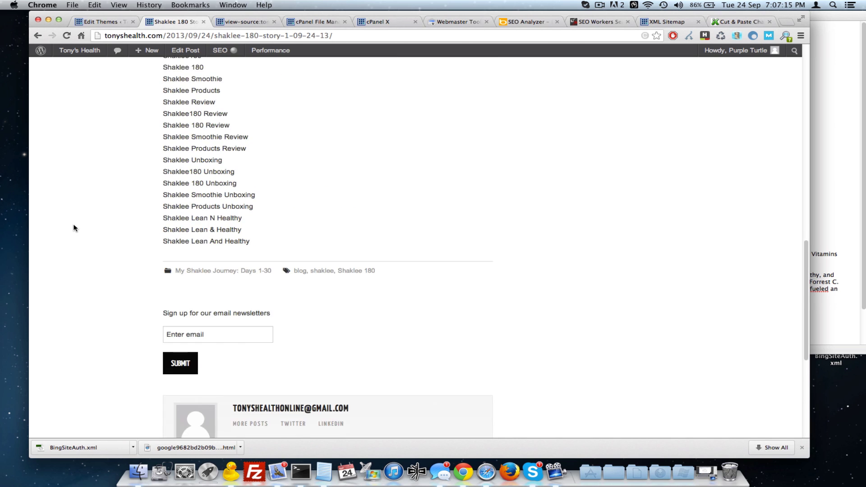
click(199, 253)
click(121, 249)
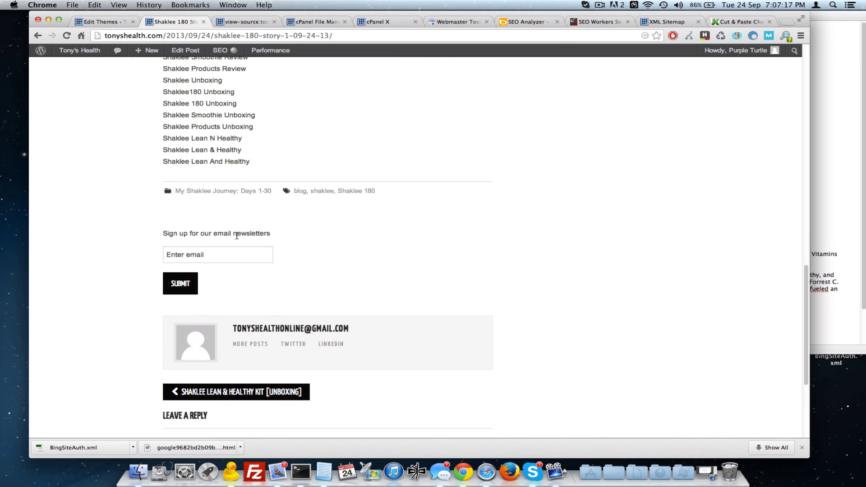
scroll(142, 260, down, 1)
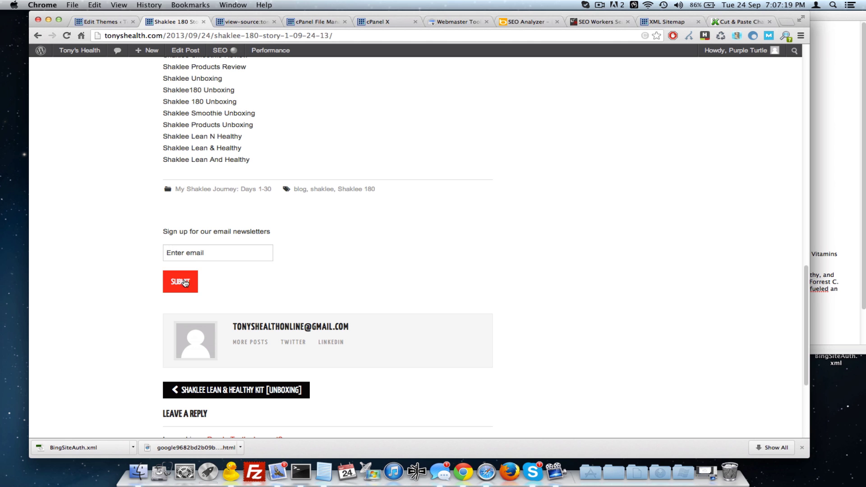
scroll(113, 236, down, 1)
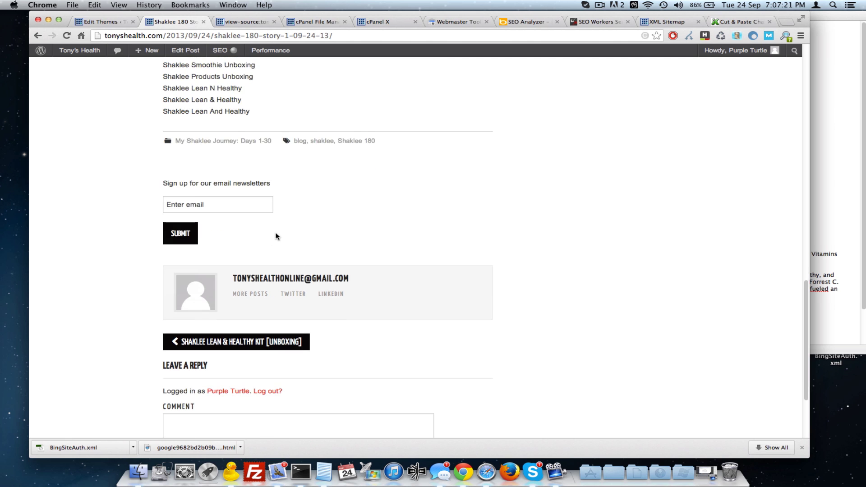
scroll(270, 239, up, 15)
scroll(378, 239, down, 4)
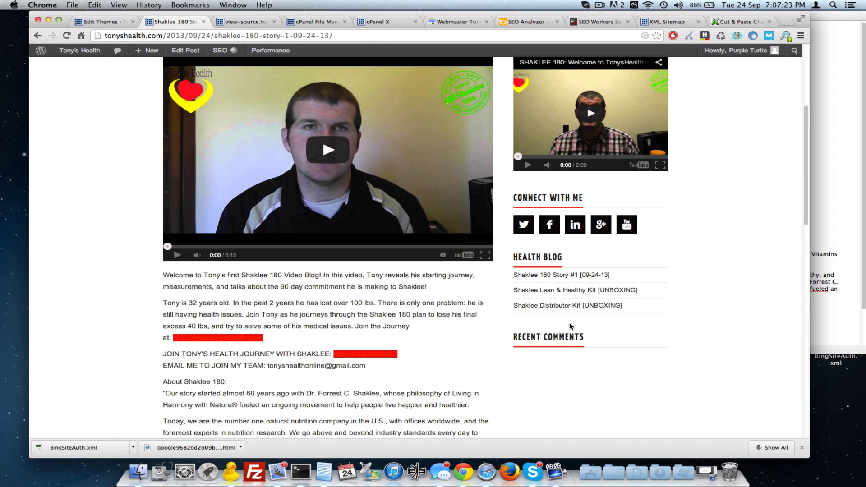
- Add the Email newsletter widget to the Sidebar area between AT Social Icons and Recent Posts
click(100, 22)
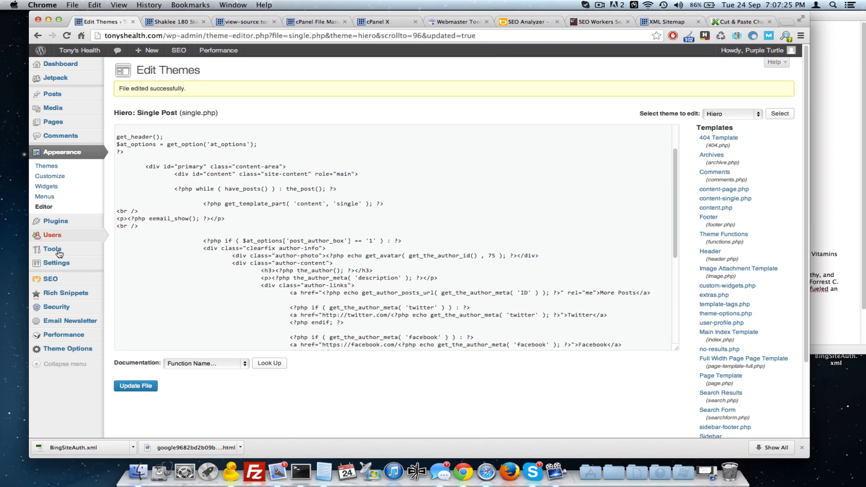
click(49, 187)
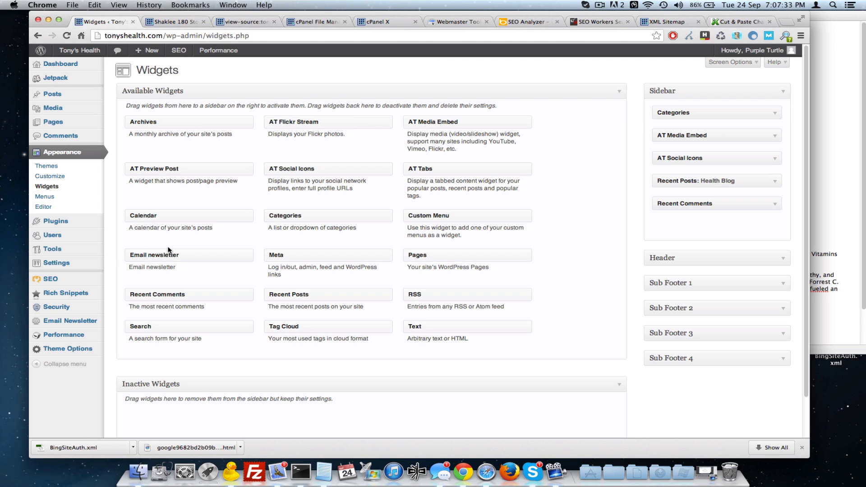
drag(168, 249, 709, 162)
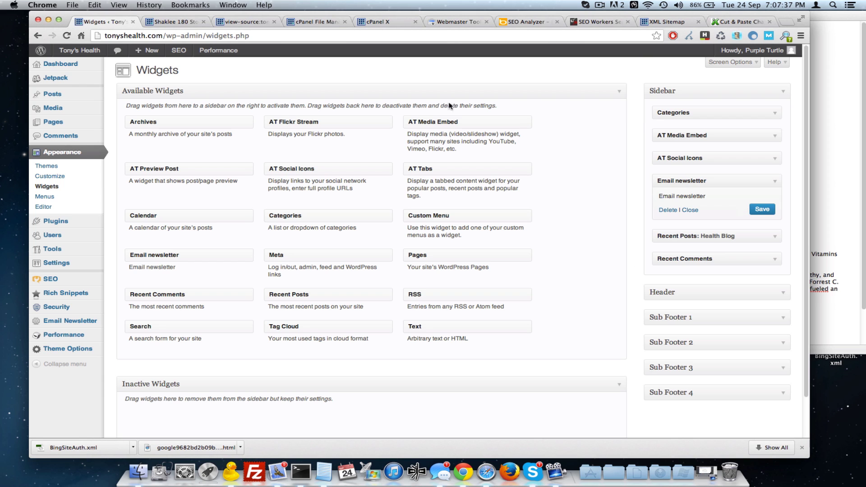
- Reload the Shaklee 180 Story #1 post and check how the Email Newsletter widget displays in its sidebar
click(165, 21)
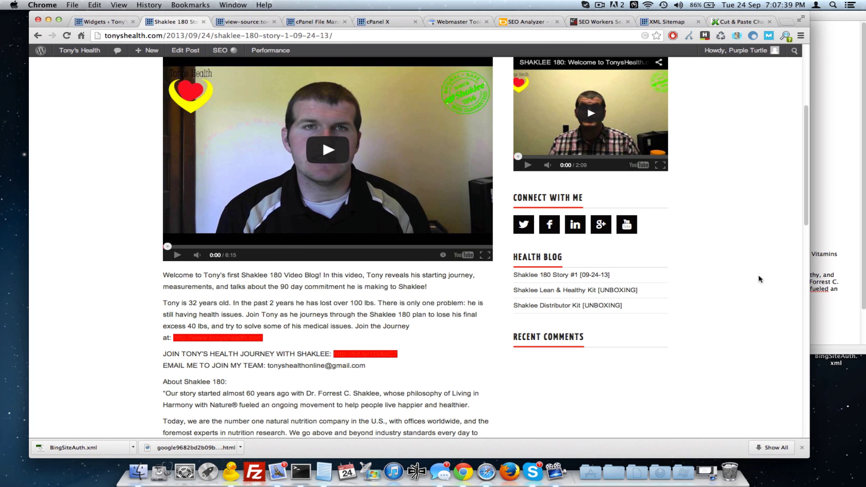
key(super+r)
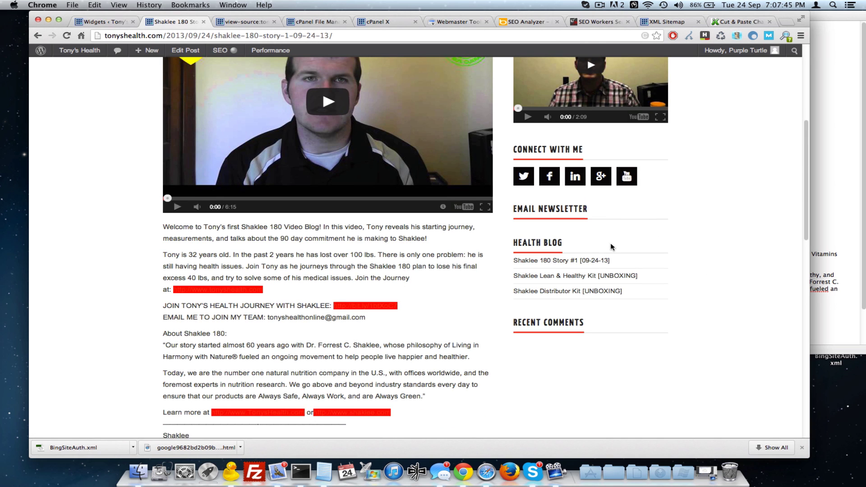
scroll(689, 231, down, 1)
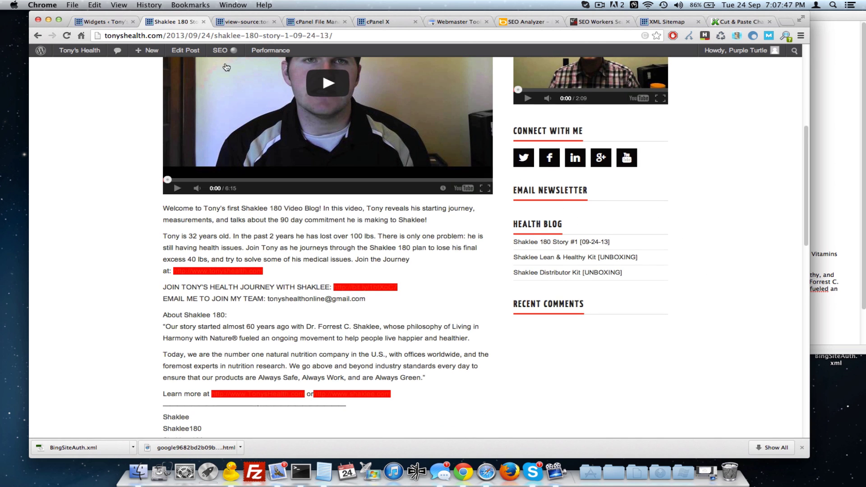
- Review the Email Newsletter plugin's widget settings and save them with the existing title, display options and captions
click(109, 24)
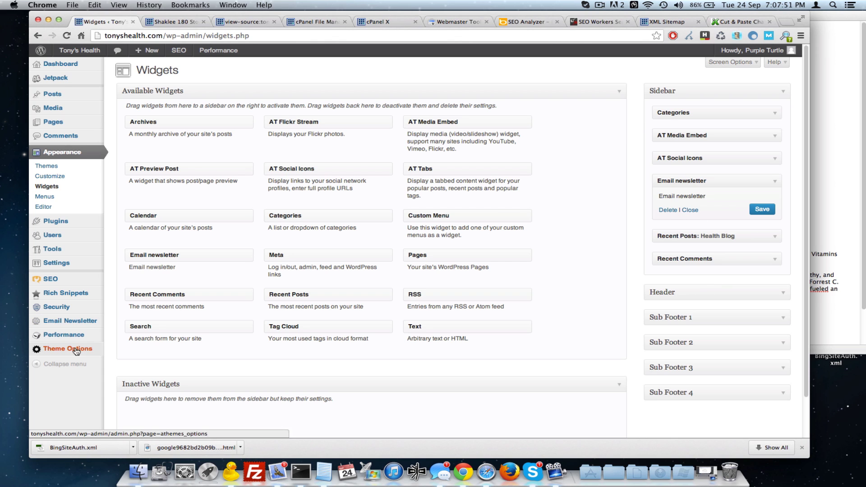
mouse_move(76, 321)
scroll(131, 307, down, 2)
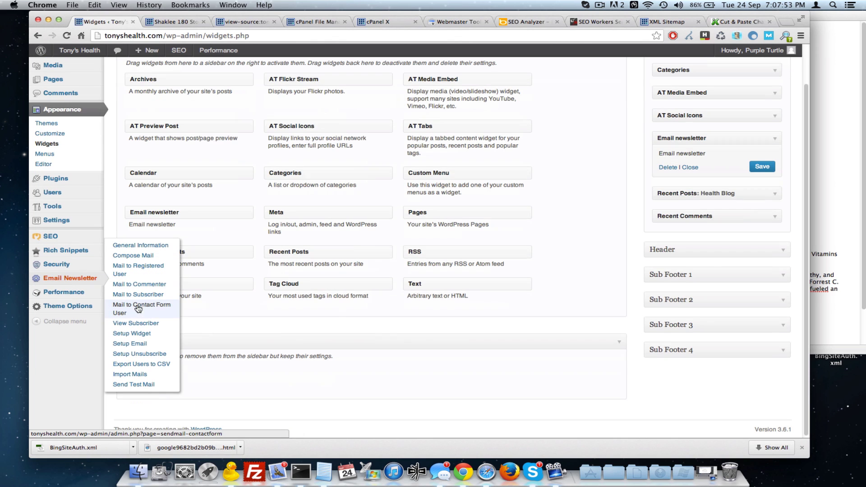
click(140, 328)
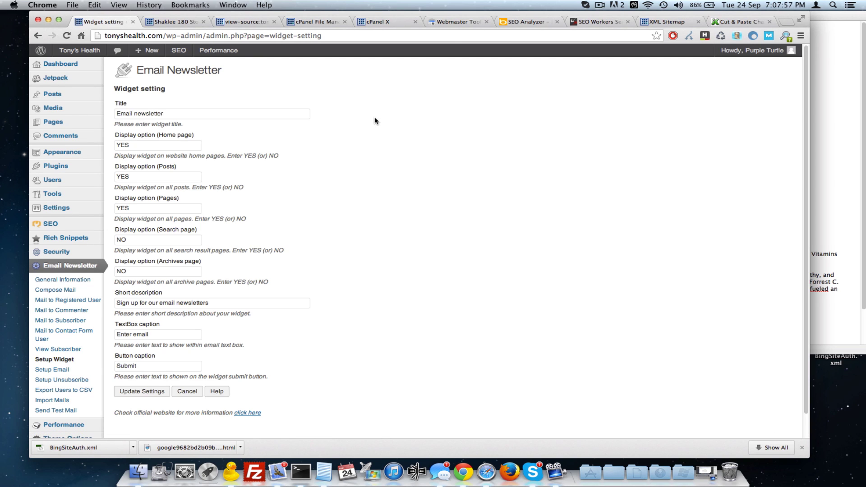
click(148, 114)
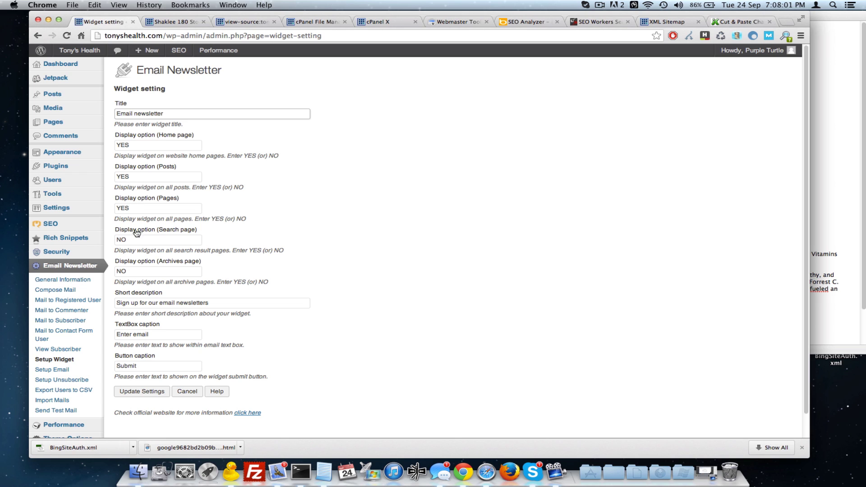
scroll(217, 238, down, 1)
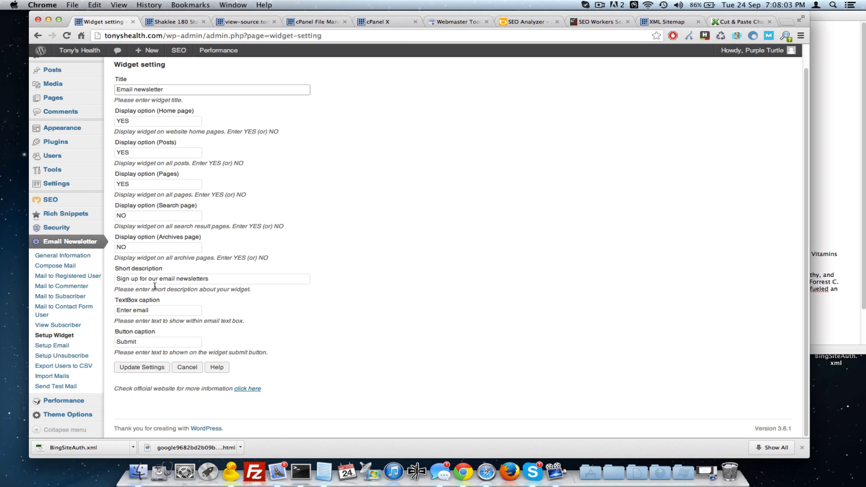
click(148, 368)
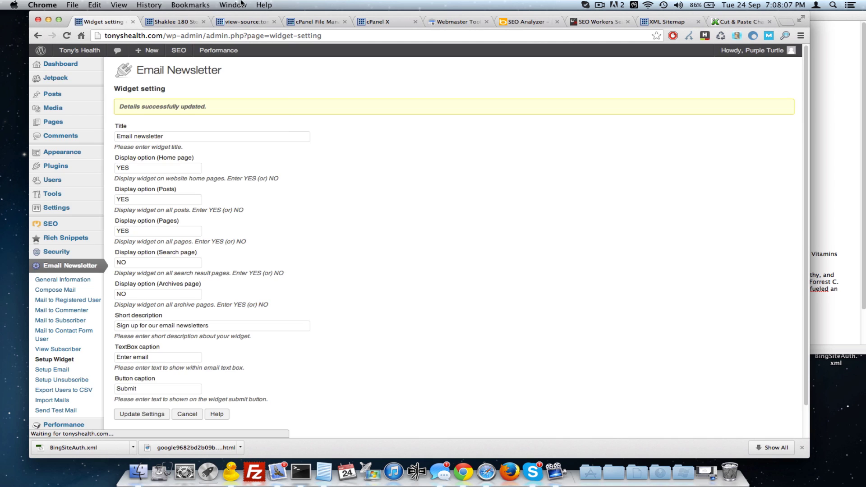
- Reload the post and recheck both the sidebar's Email Newsletter section and the sign-up form below the content
click(180, 19)
key(super+r)
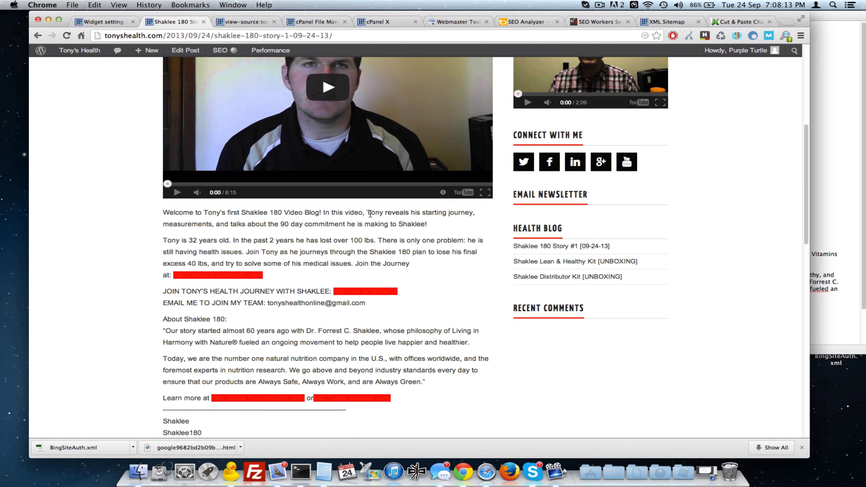
scroll(93, 223, down, 15)
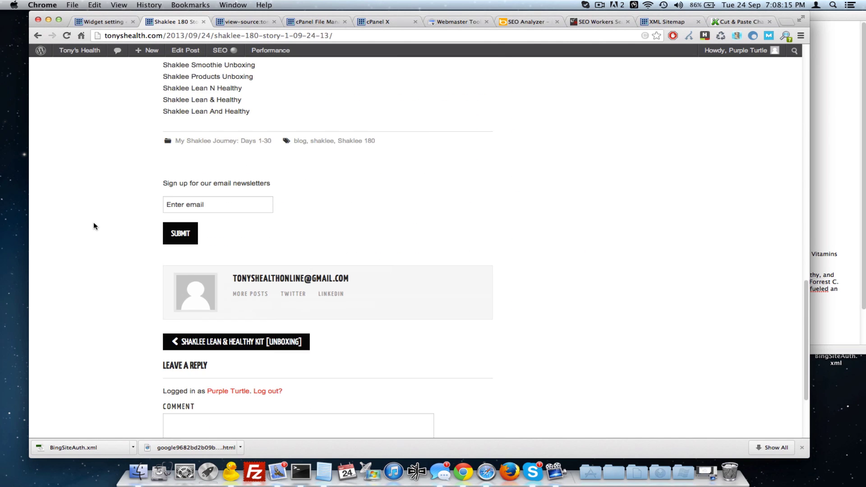
scroll(93, 221, up, 15)
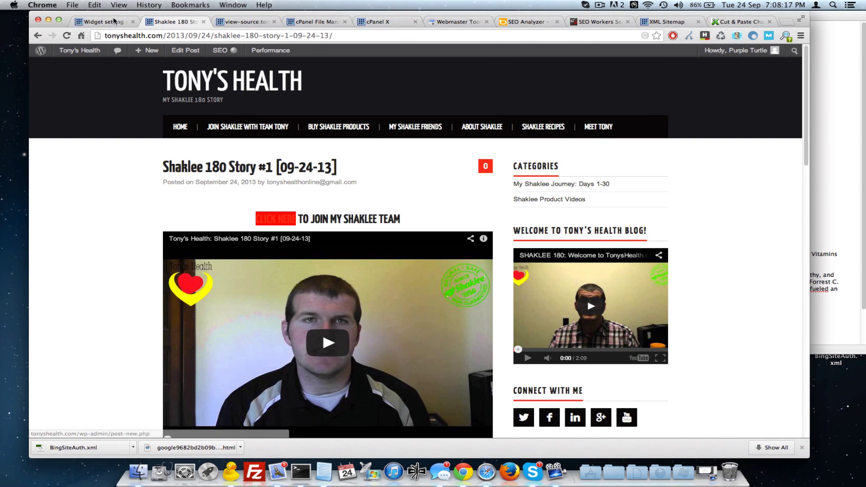
- Remove the Email newsletter widget from the blog's Sidebar widget area
click(114, 21)
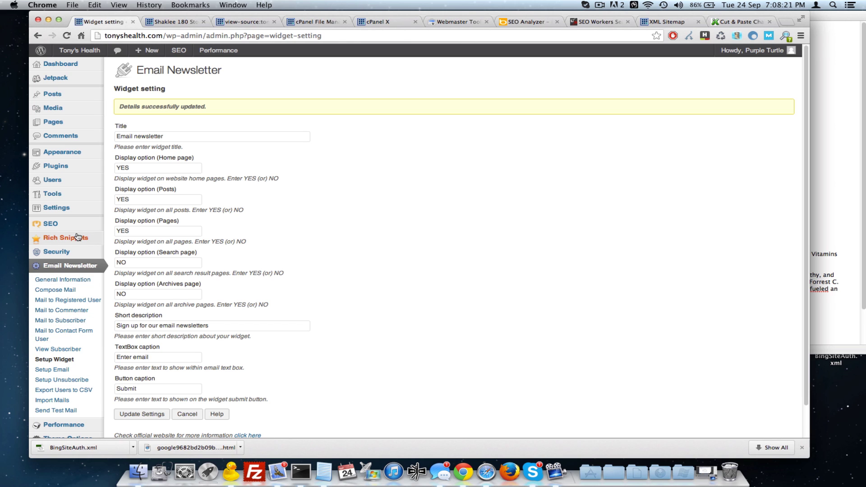
mouse_move(65, 156)
click(118, 171)
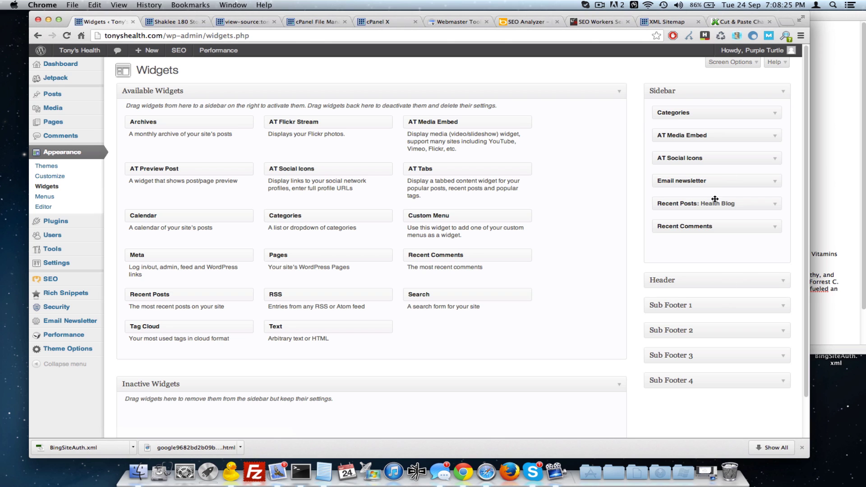
drag(715, 179, 535, 225)
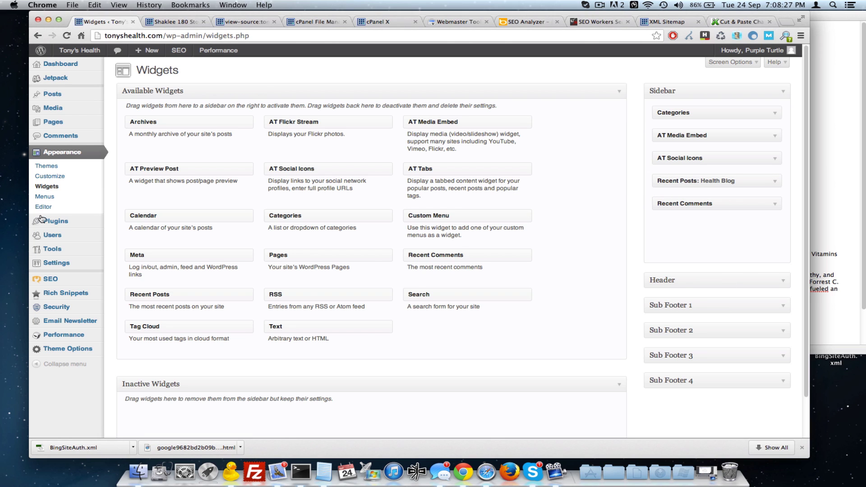
- Open the page for adding new plugins and, in the Notepad notes, add "php widget" below "Email newsletter plugin"
mouse_move(60, 221)
click(116, 232)
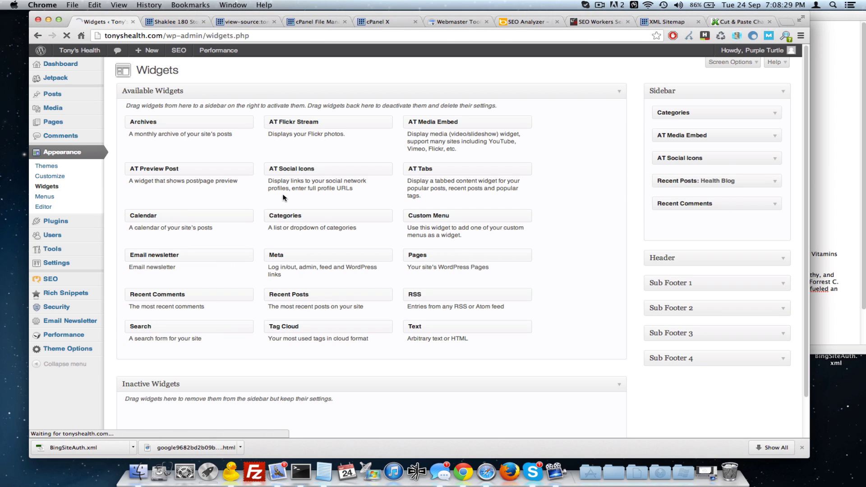
click(821, 133)
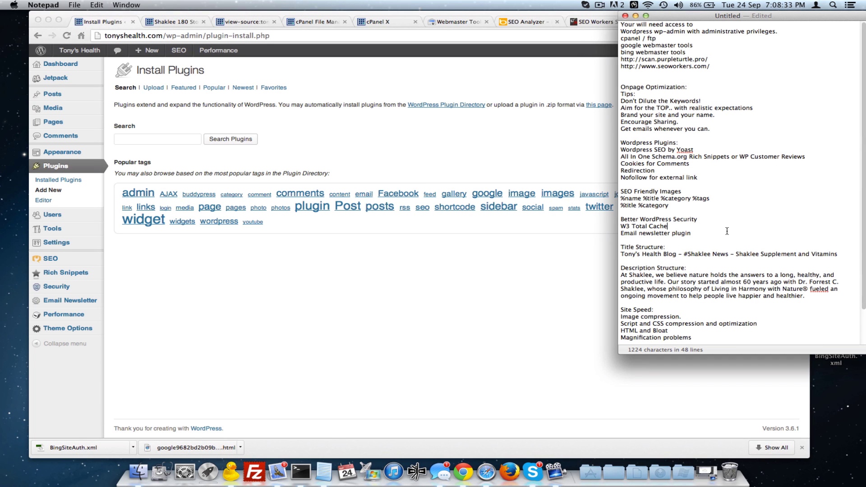
key(Return)
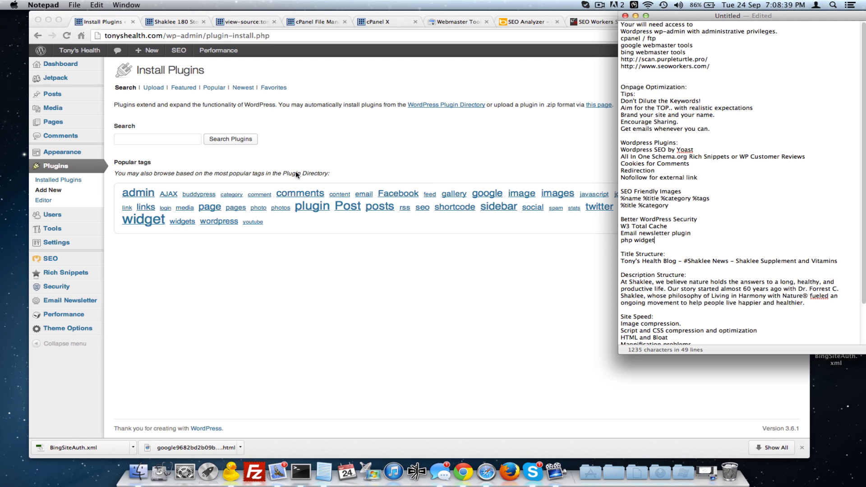
- Search the plugin directory for "php widget" and look through the results for PHP Code Widget
click(141, 140)
text(php)
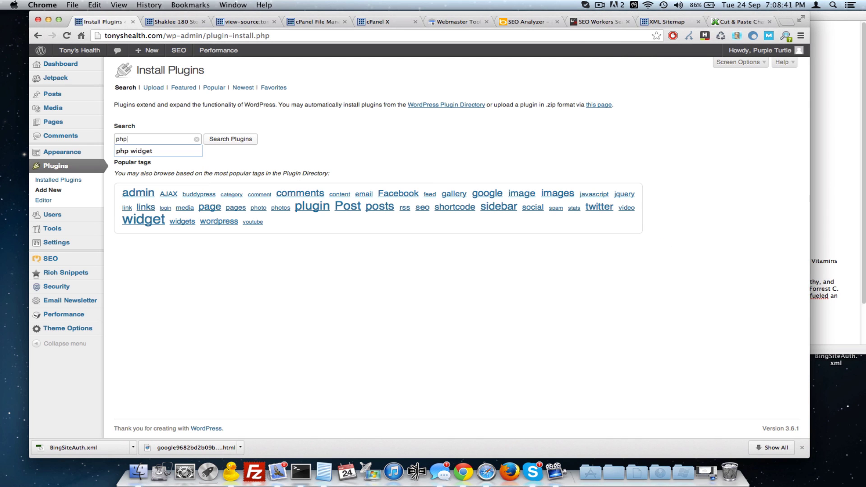
text( widget)
key(Return)
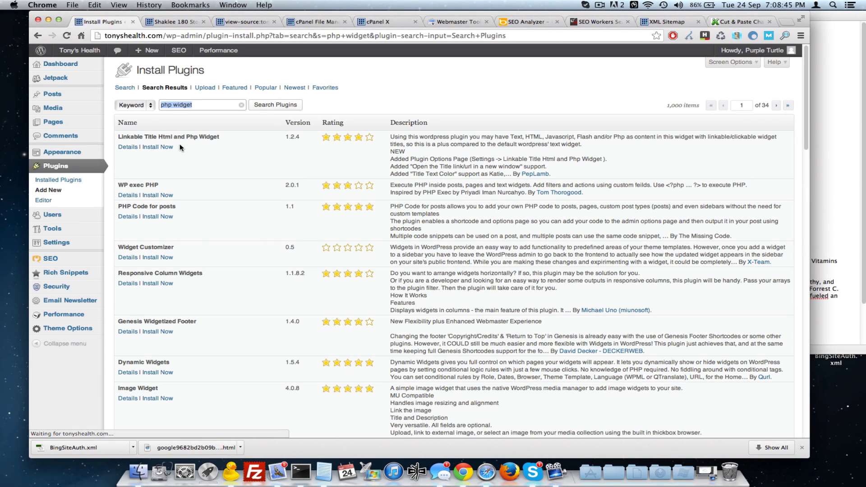
scroll(203, 227, down, 10)
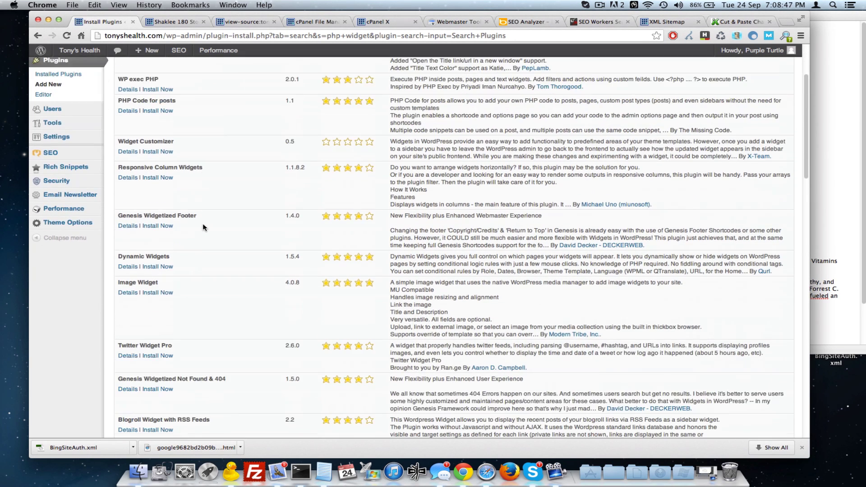
scroll(202, 224, down, 4)
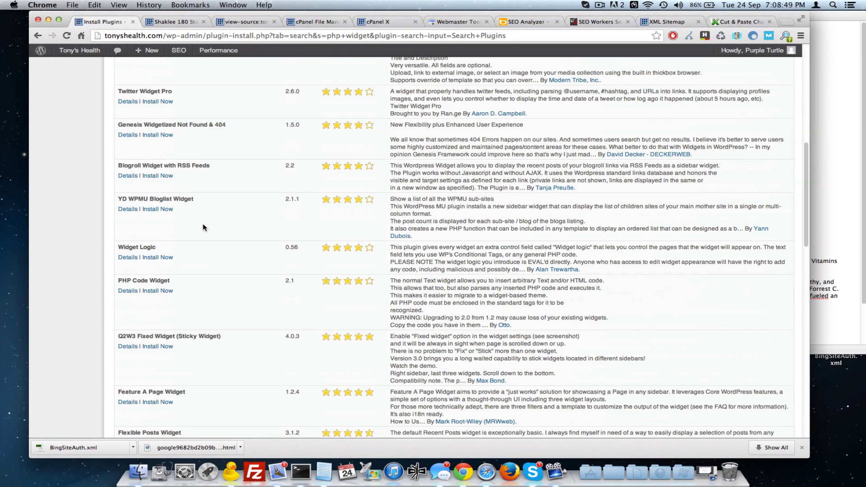
- Copy the plugin name "PHP Code Widget" and paste it over "php widget" in the Notepad notes
mouse_move(118, 280)
mouse_down()
mouse_move(169, 281)
mouse_move(115, 282)
mouse_up()
key(super+c)
click(175, 283)
click(844, 181)
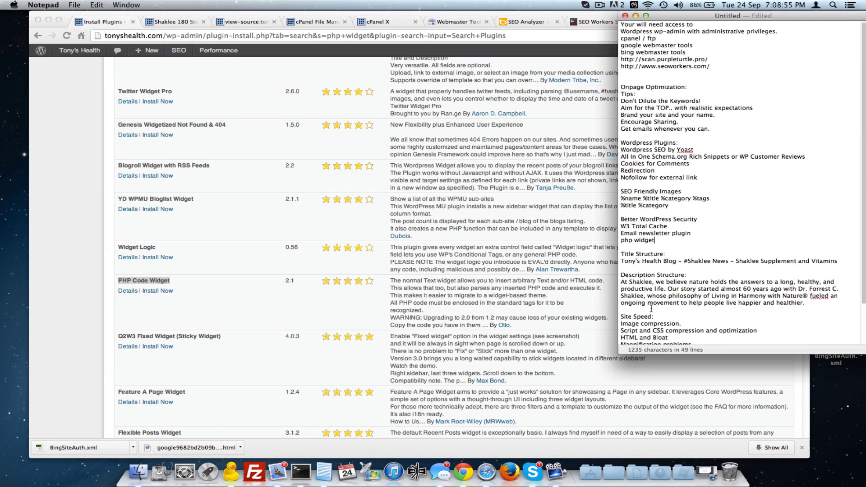
drag(656, 241, 600, 240)
key(super+v)
- Install the PHP Code Widget plugin from the search results in Chrome and confirm the installation
click(65, 273)
click(151, 291)
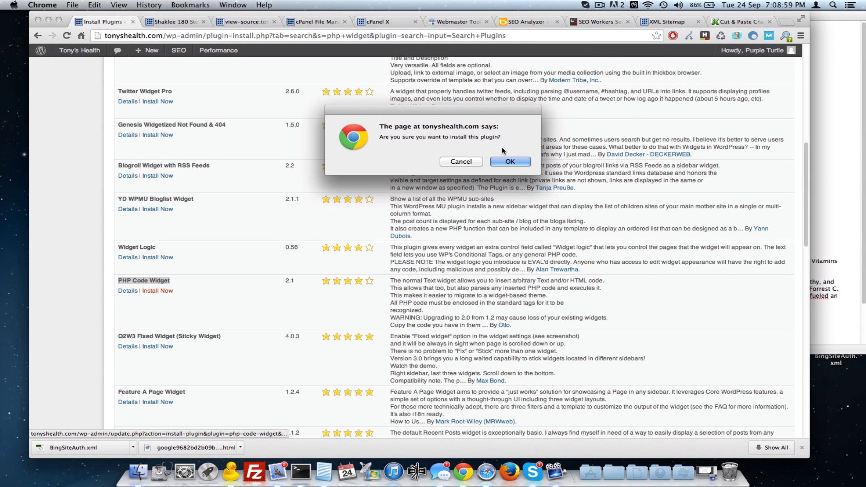
click(509, 161)
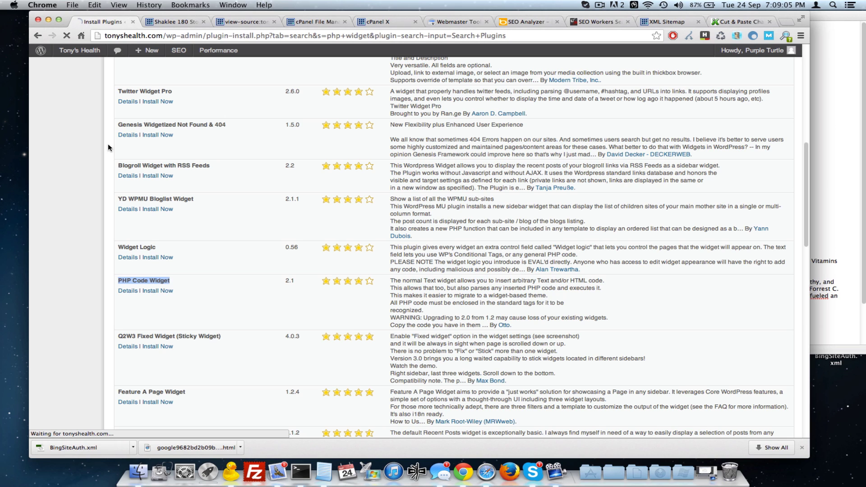
click(83, 157)
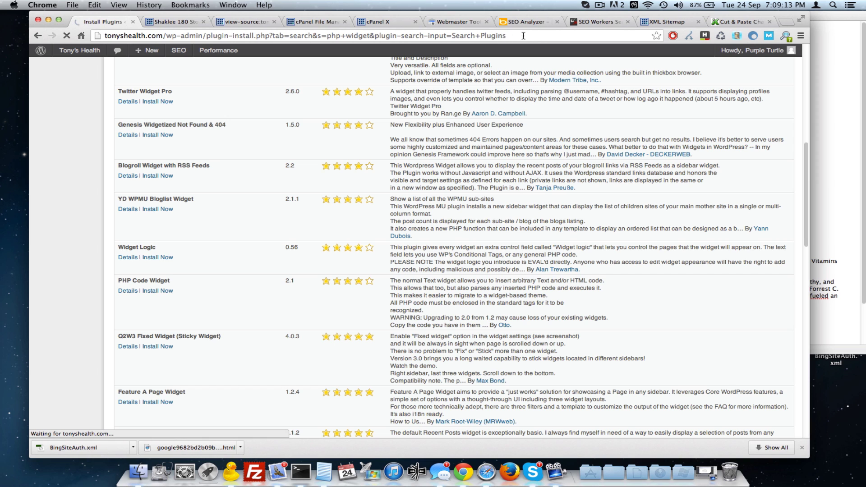
- Close the cPanel file upload page and open the public_html/wp-content/uploads folder in the cPanel File Manager
click(526, 22)
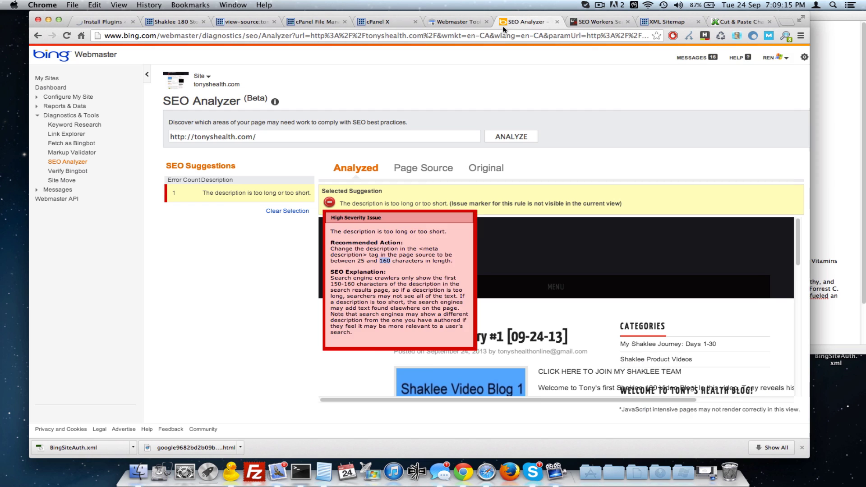
click(472, 23)
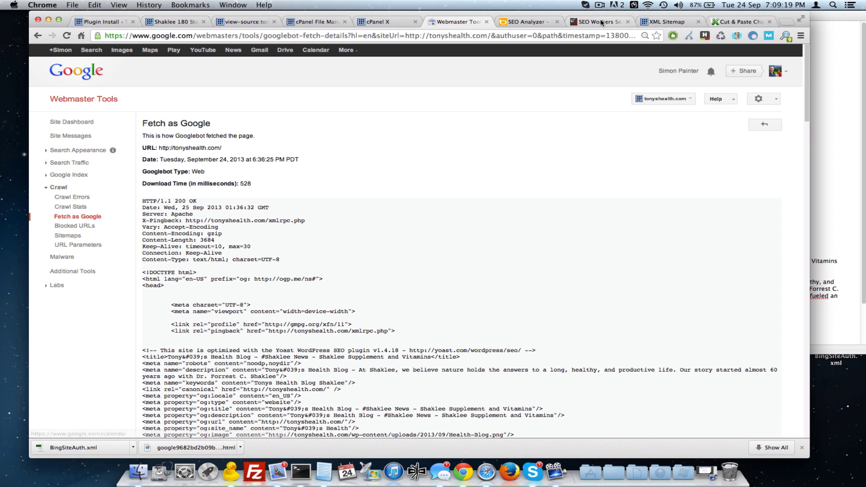
click(374, 23)
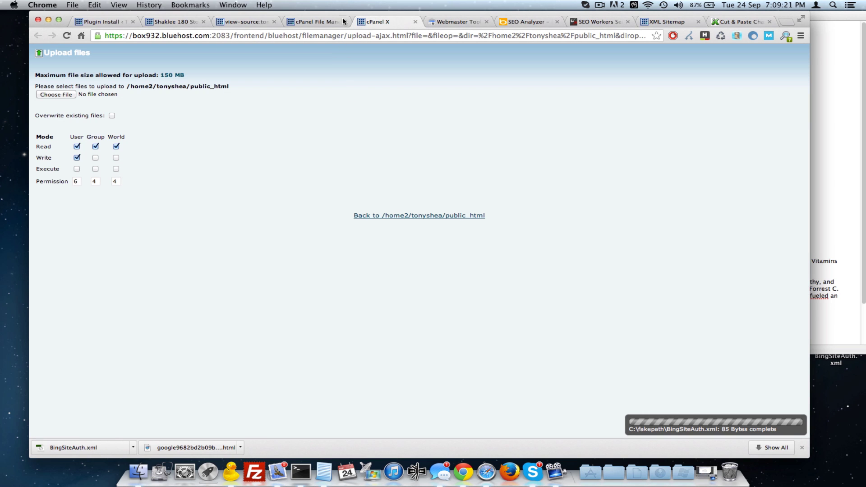
click(415, 21)
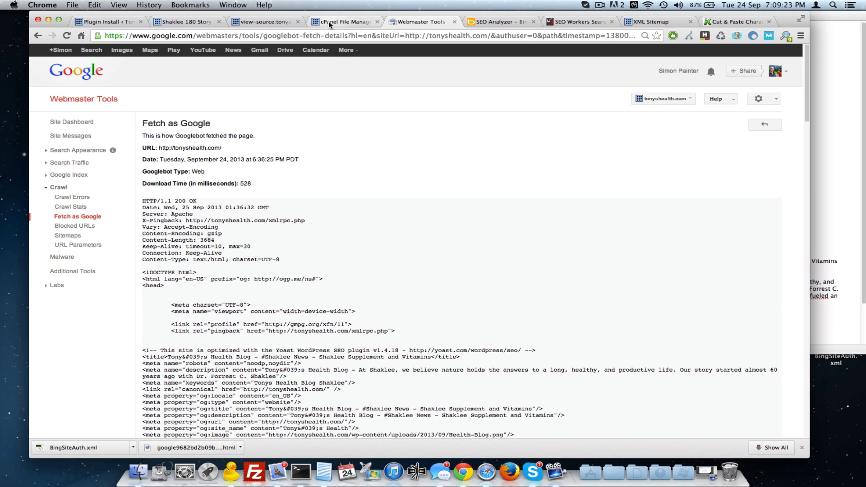
click(329, 23)
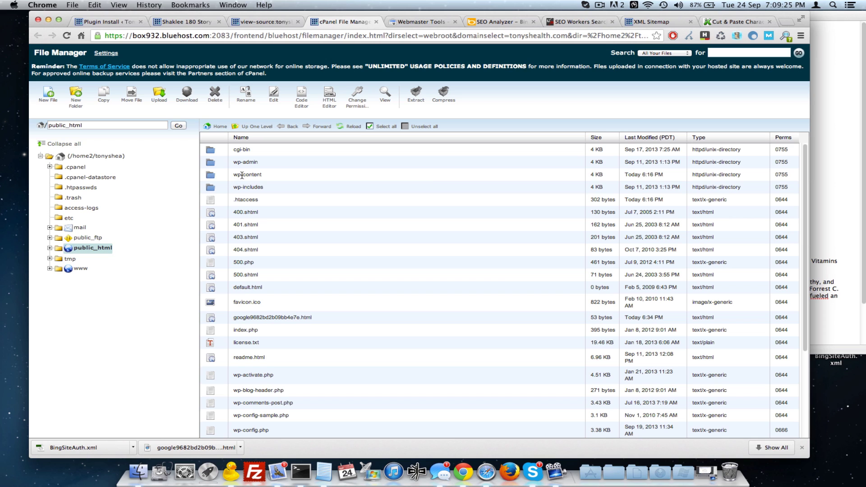
click(242, 175)
double_click(213, 178)
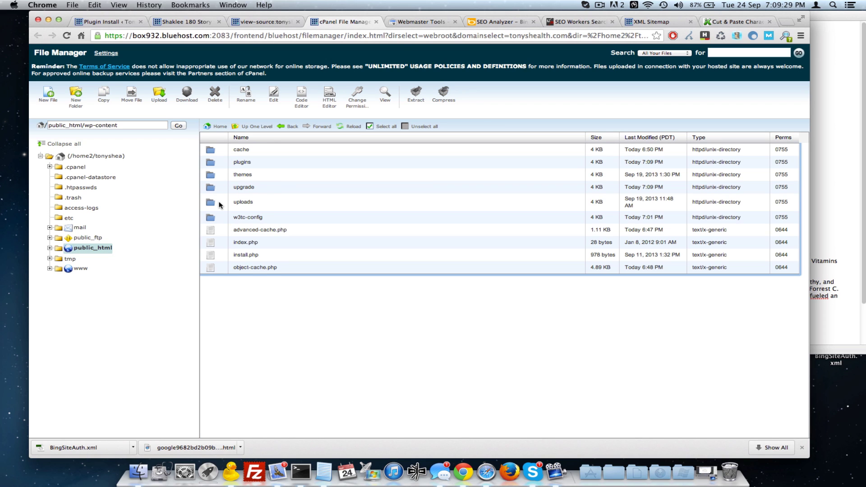
click(241, 202)
double_click(223, 202)
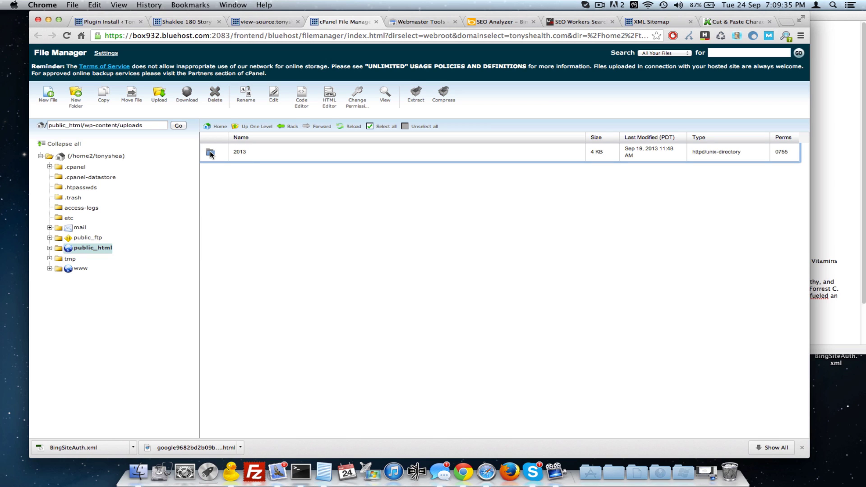
- Compress the 2013 uploads folder into 2013.zip, refresh the file list and download the archive
click(211, 154)
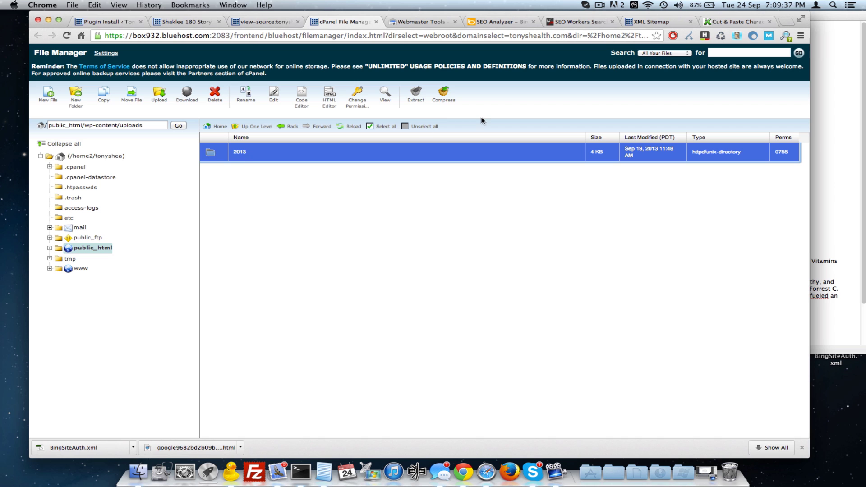
click(444, 95)
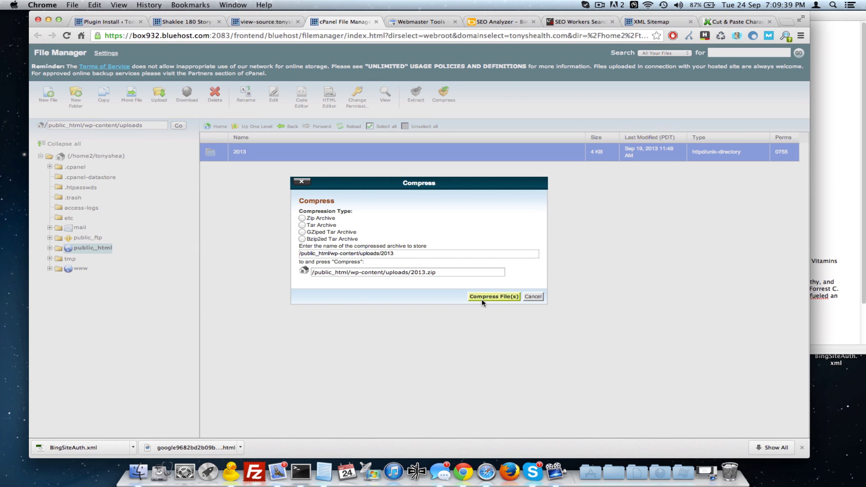
click(482, 299)
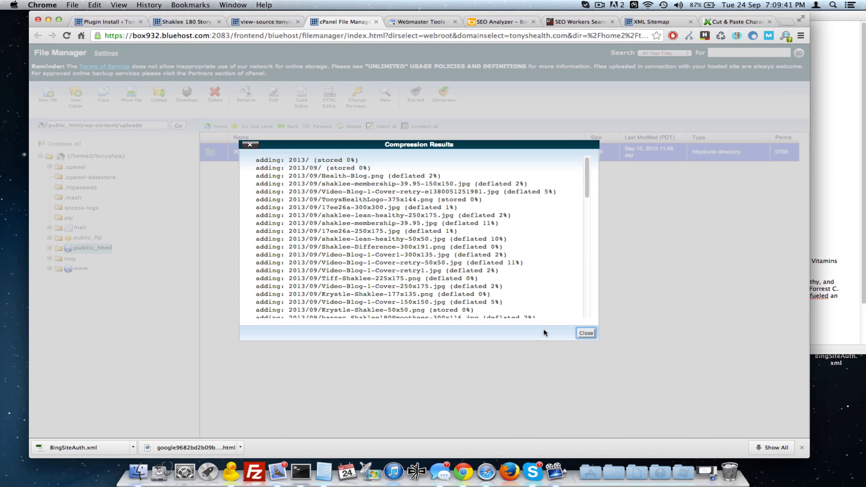
click(586, 333)
click(353, 126)
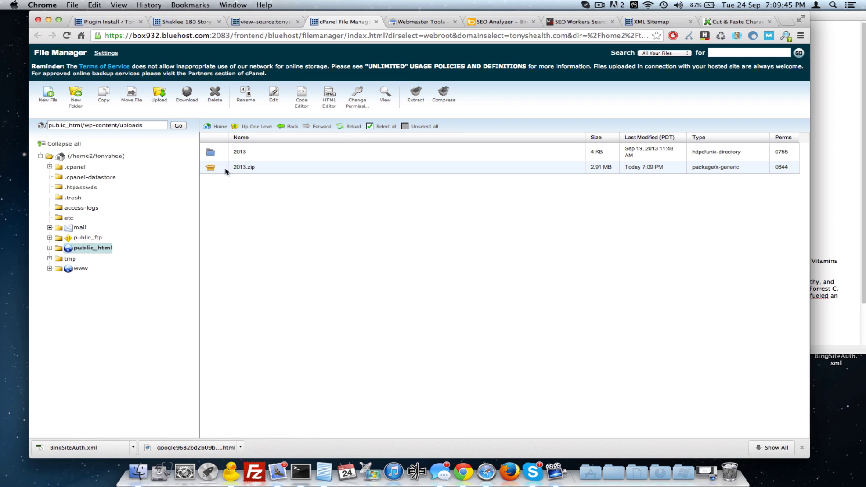
double_click(212, 167)
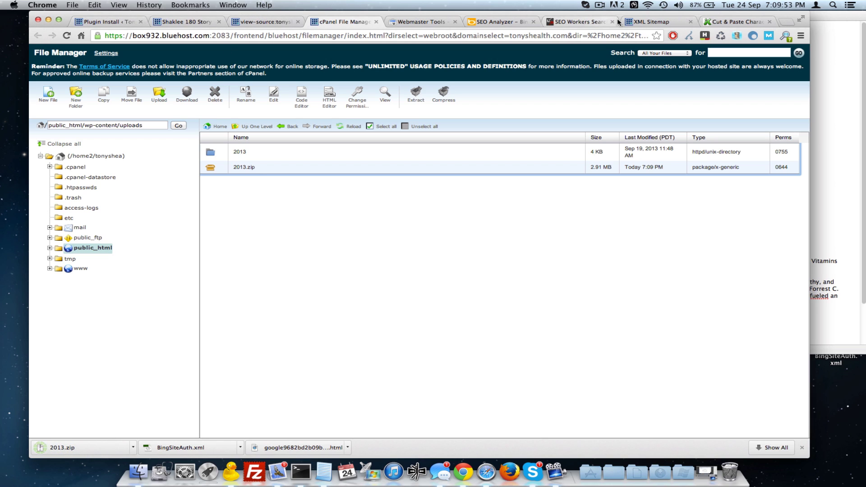
- Return to the WordPress plugin installation page and activate PHP Code Widget
click(100, 22)
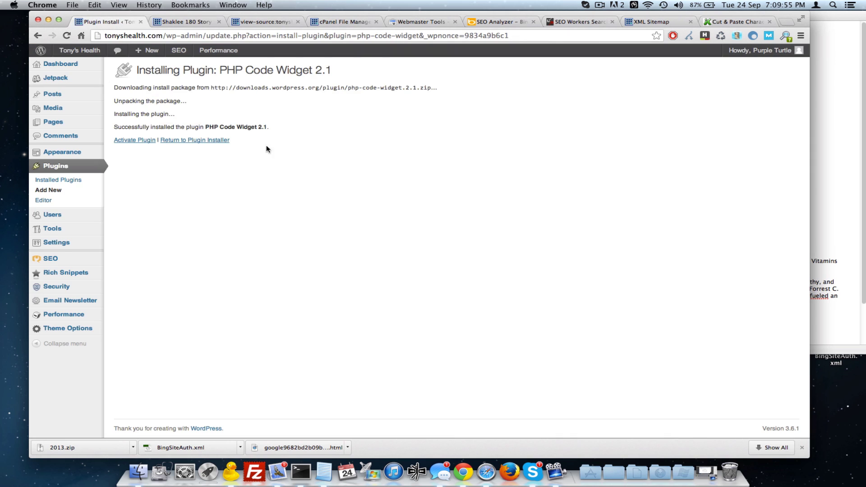
click(122, 140)
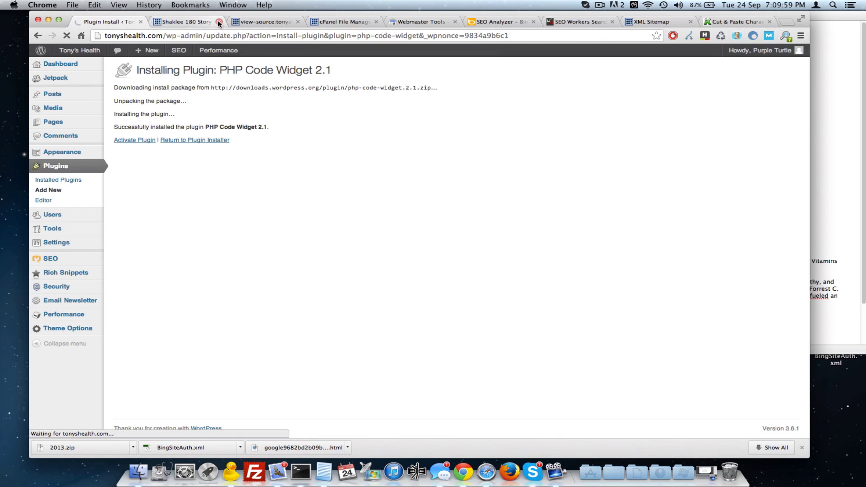
scroll(253, 226, down, 1)
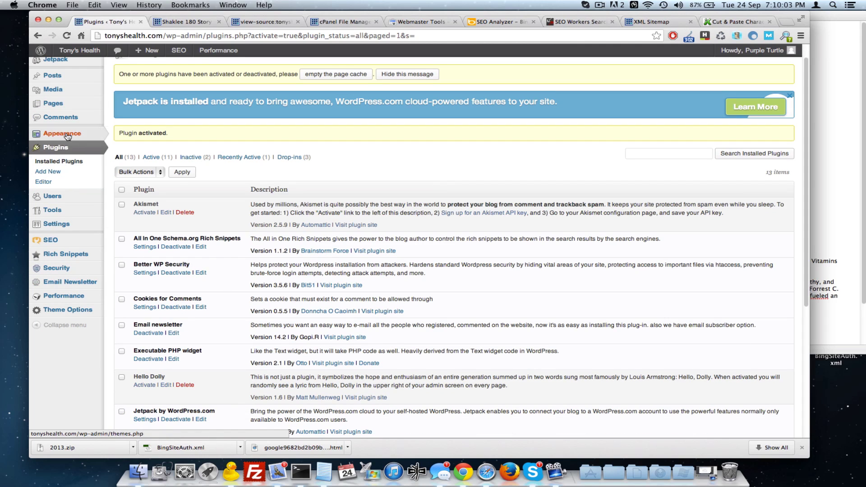
- Open the blog's widget management page and add a PHP Code widget to the Sidebar area between AT Media Embed and AT Social Icons
mouse_move(64, 134)
click(130, 155)
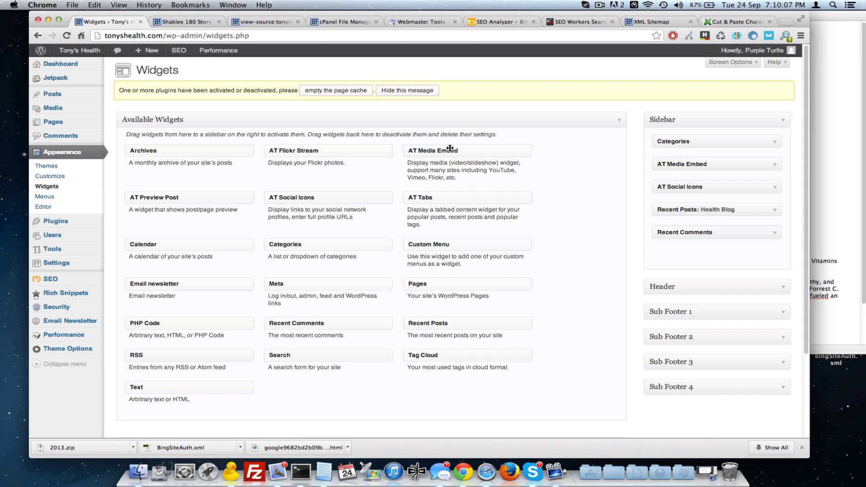
scroll(248, 262, down, 1)
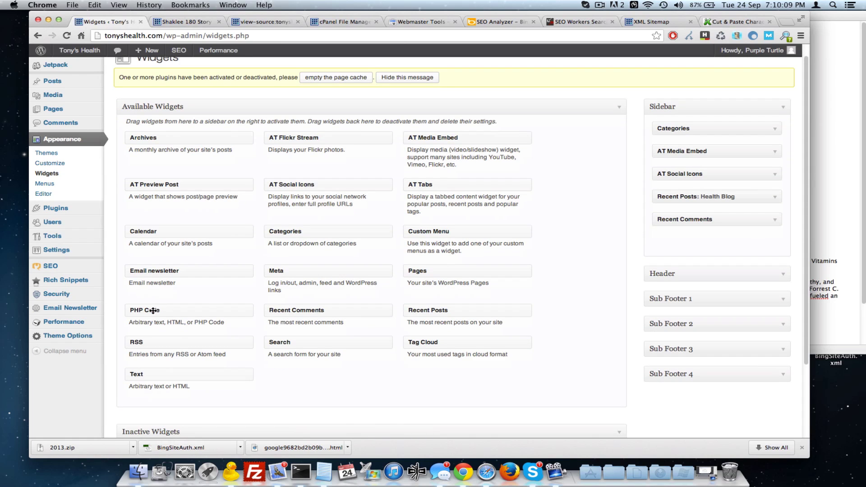
drag(153, 310, 686, 175)
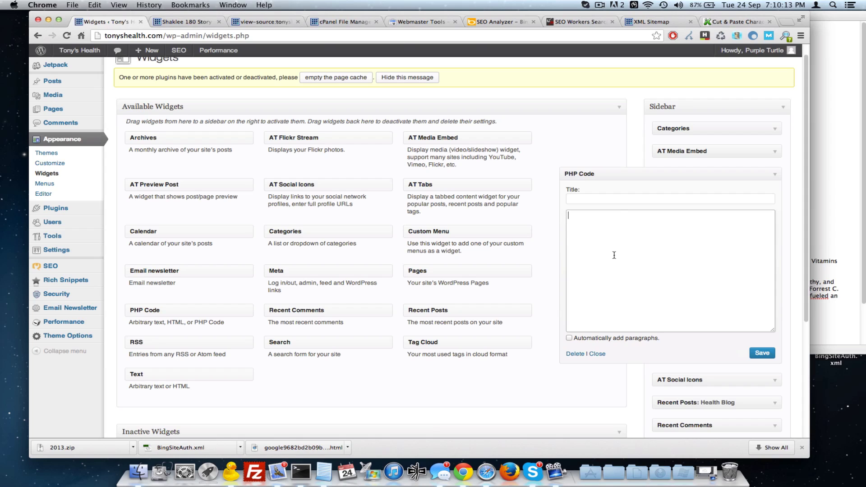
text(PHP Code Widget)
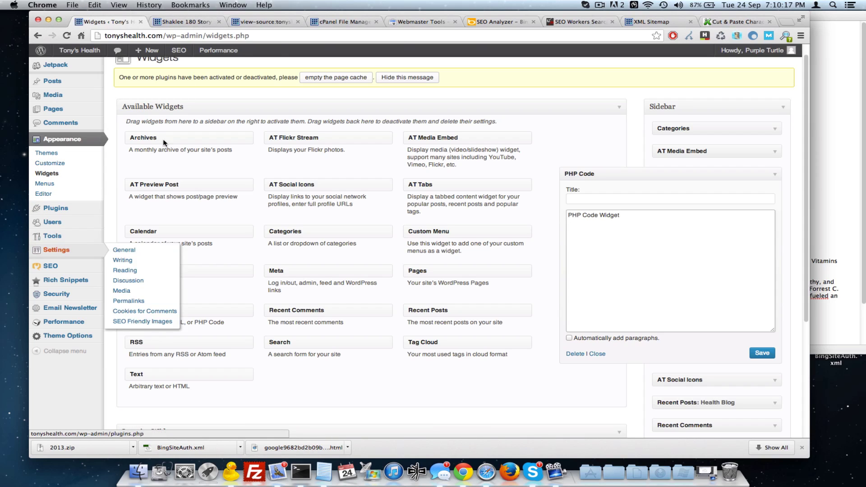
- Reopen the gopiplus.com Email newsletter page from the browser history and copy the PHP code for the Email Subscription Box
click(266, 22)
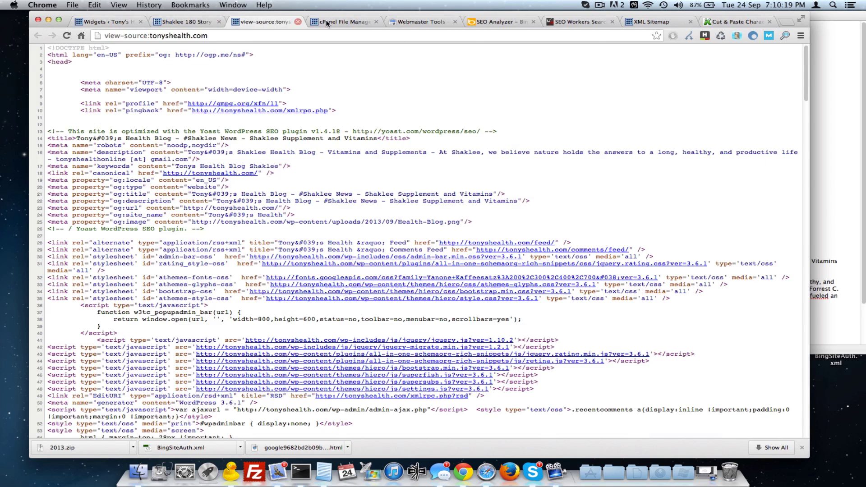
click(348, 24)
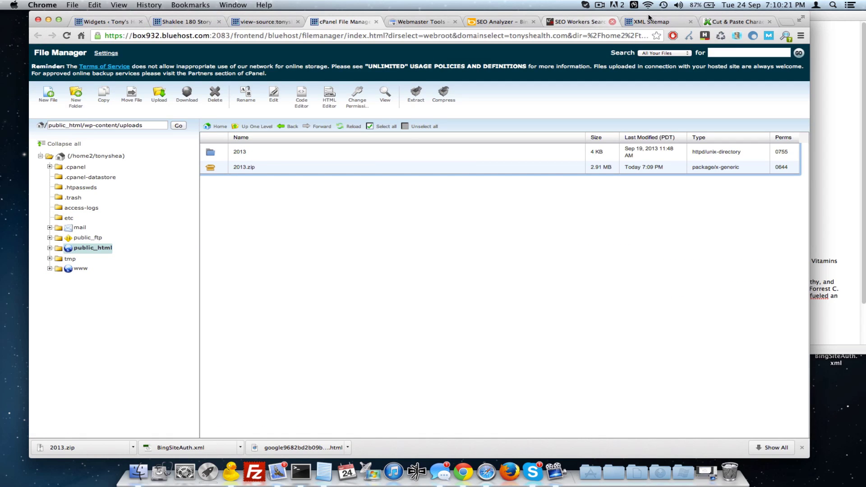
click(706, 23)
key(super+y)
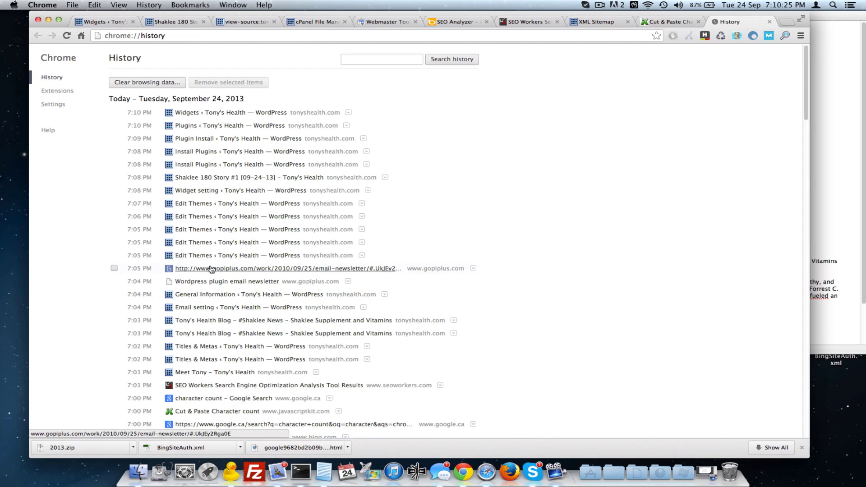
click(198, 269)
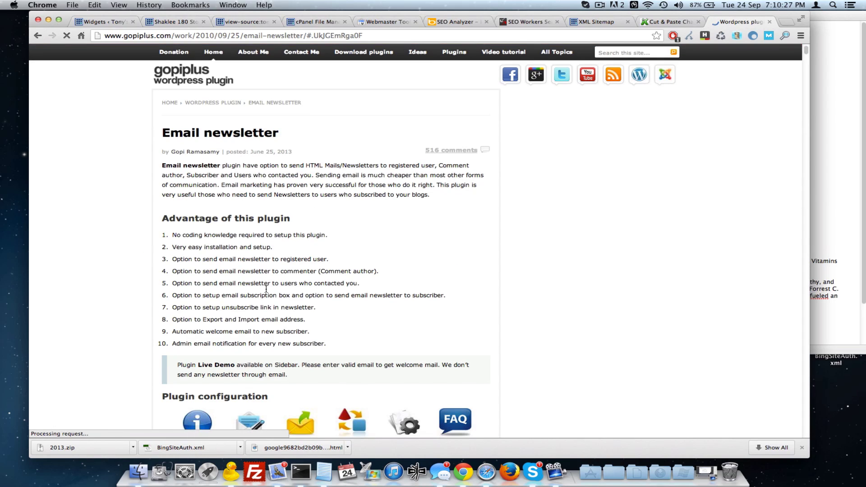
scroll(269, 272, down, 10)
scroll(269, 272, down, 8)
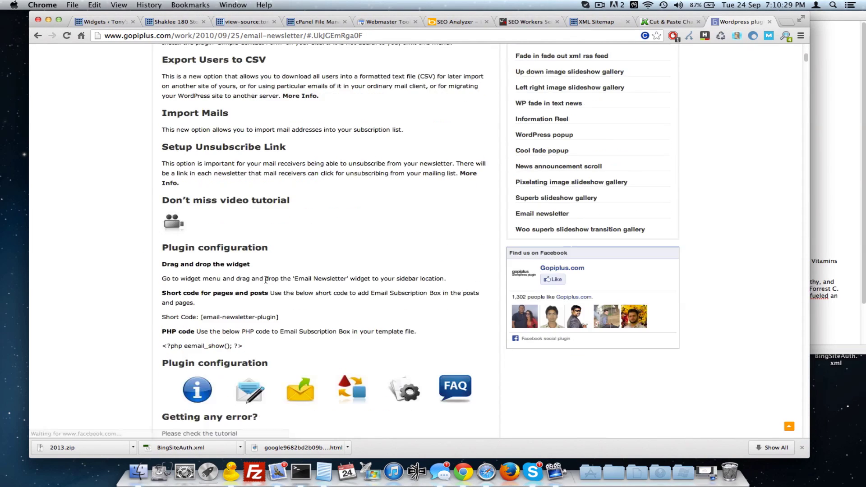
drag(249, 273, 161, 273)
key(super+c)
- Replace the PHP Code widget's content with "<?php eemail_show(); ?>", title it "Email" and save the widget
click(95, 24)
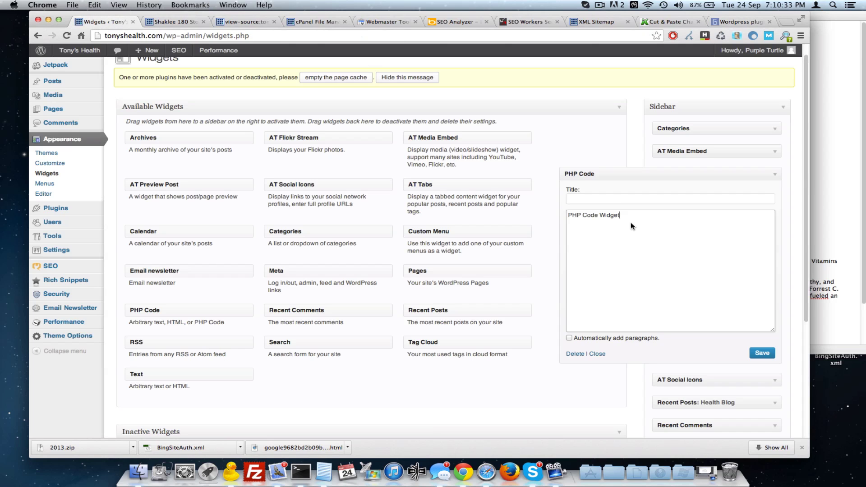
drag(659, 218, 568, 216)
key(super+v)
click(609, 200)
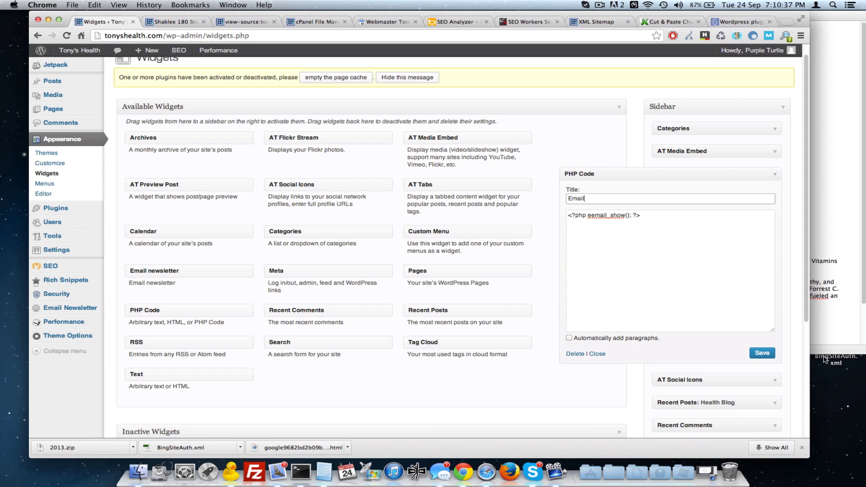
click(762, 353)
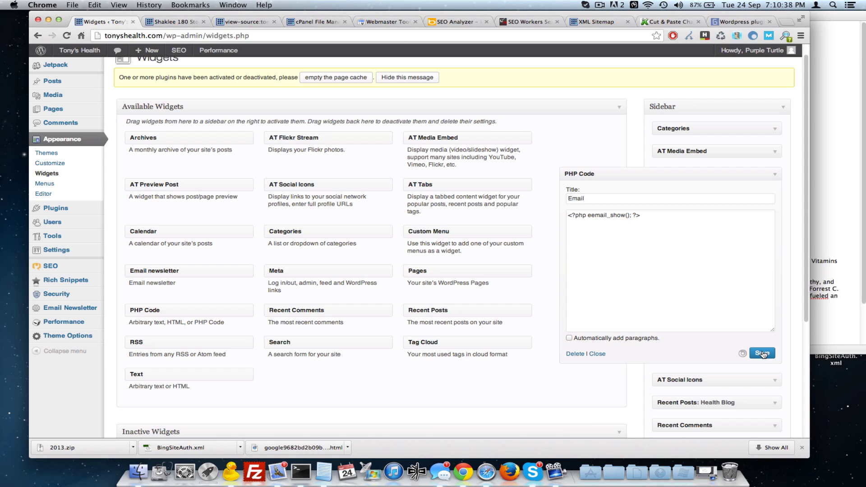
- Reload the Shaklee 180 Story #1 post and check the sidebar's Email section and the newsletter sign-up form below the post
click(176, 21)
key(super+r)
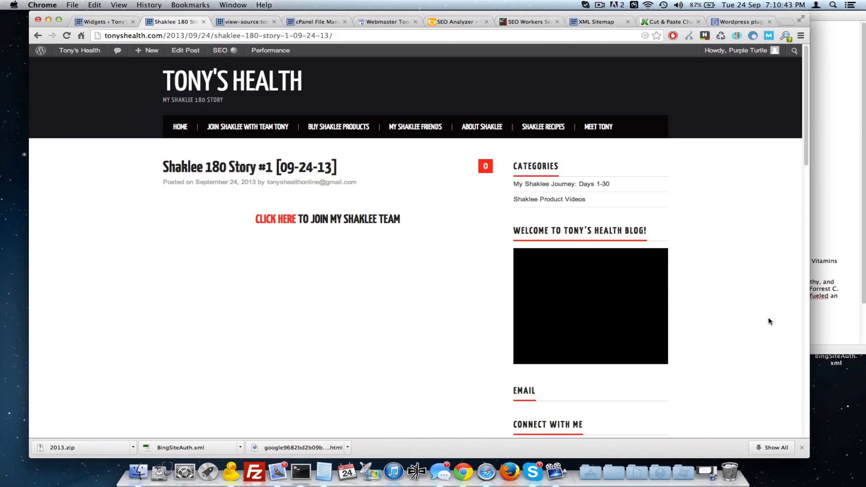
scroll(767, 317, down, 5)
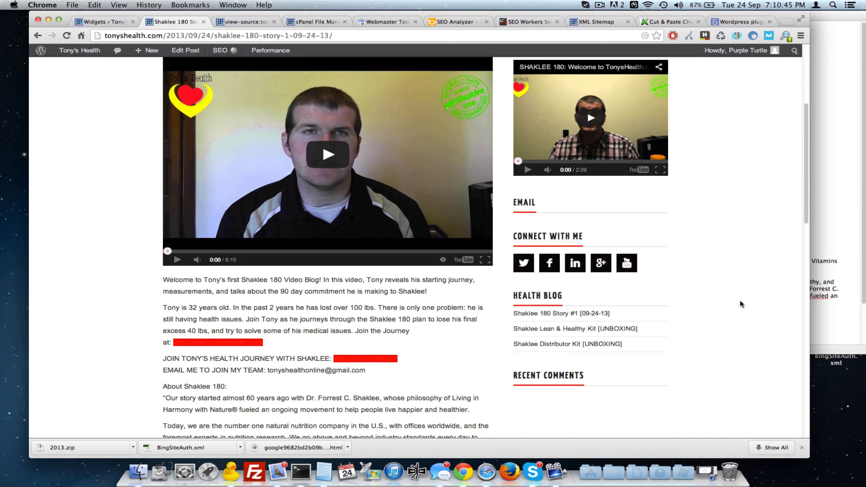
scroll(739, 300, down, 4)
scroll(577, 226, up, 4)
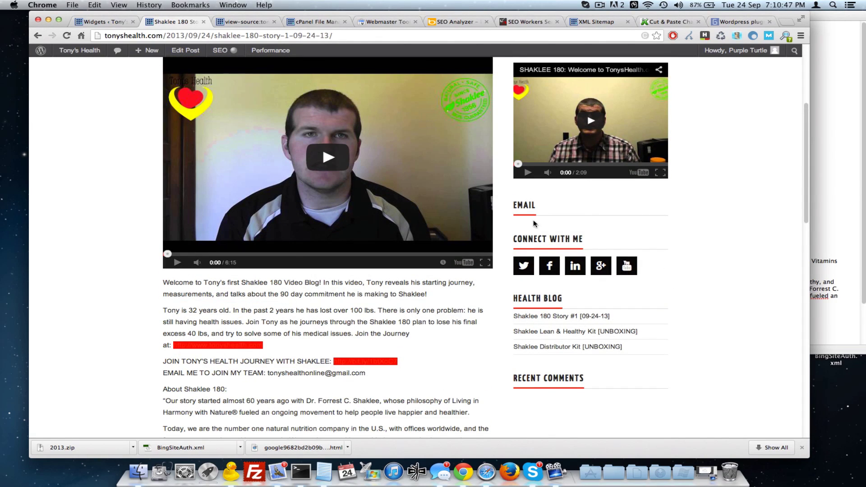
scroll(77, 170, down, 8)
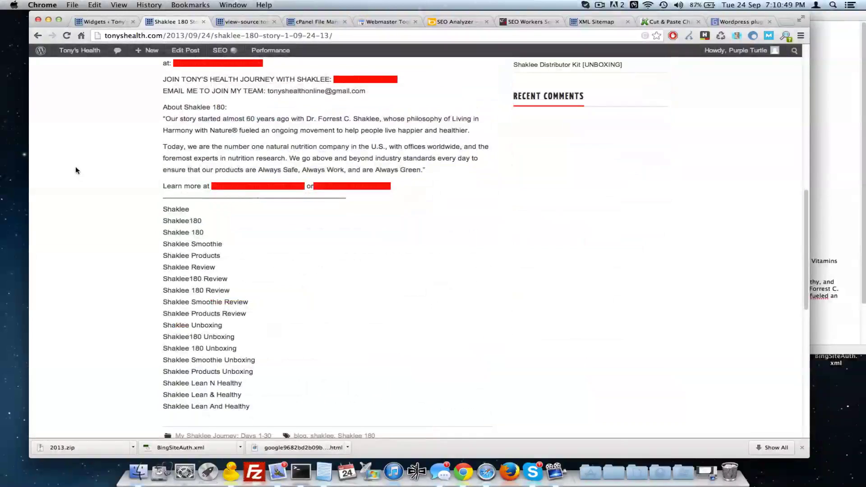
scroll(77, 170, down, 6)
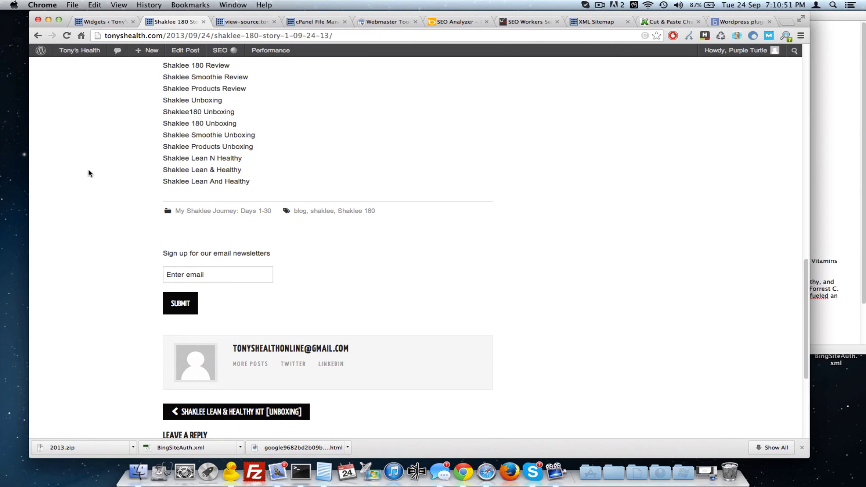
- Collapse the PHP Code widget titled "Email" and remove it from the blog's Sidebar widget area
click(113, 22)
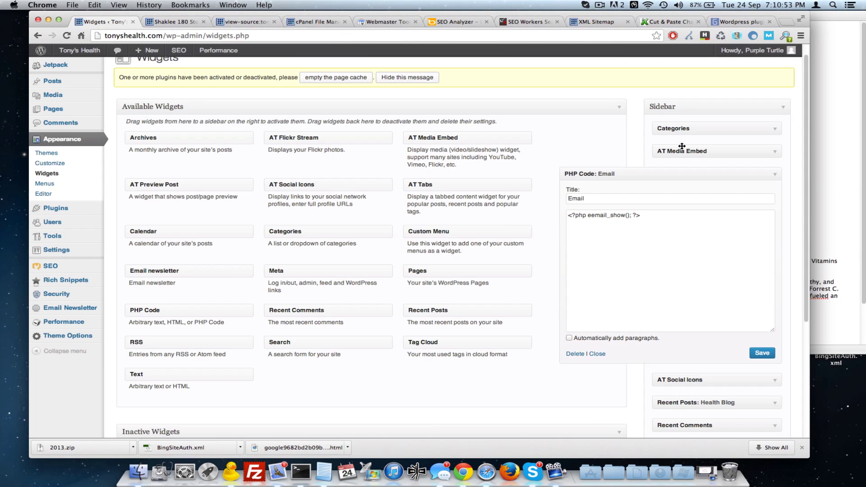
click(775, 174)
drag(731, 175, 392, 293)
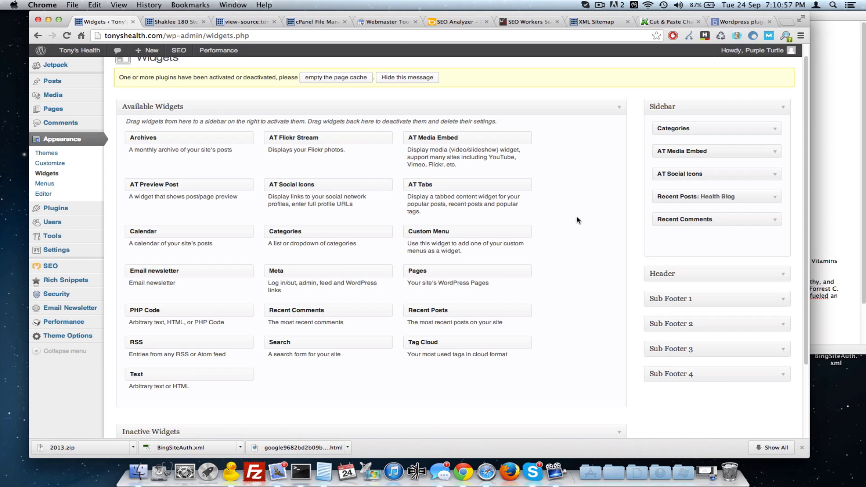
- Examine the newsletter sign-up form's placement between the tags and the author box on the Shaklee 180 Story post
click(173, 18)
scroll(156, 235, down, 4)
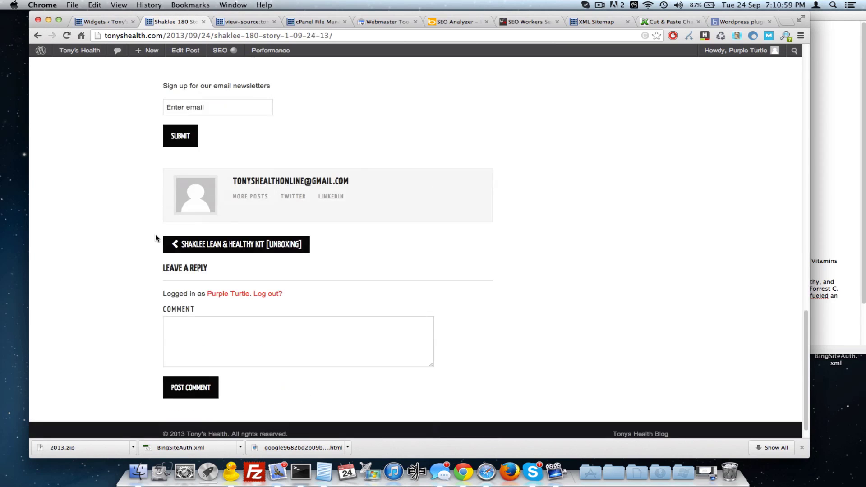
scroll(98, 182, up, 5)
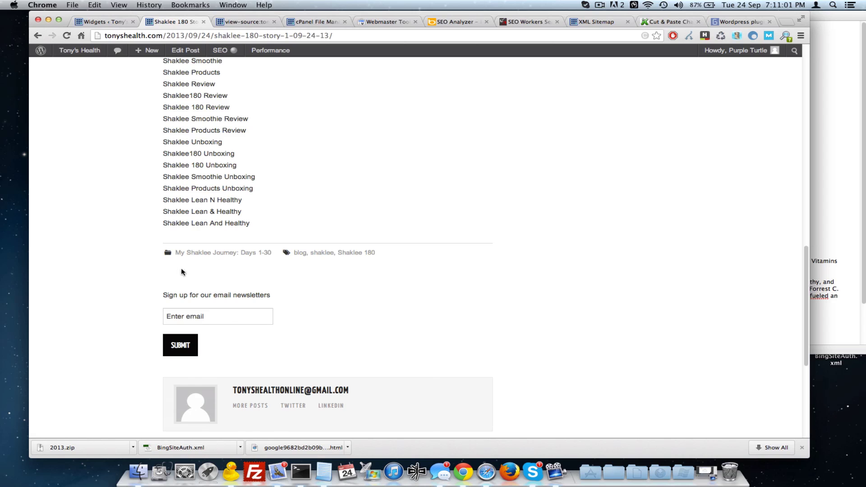
- Select 2013.zip in the cPanel File Manager's uploads folder, then show its downloaded copy in Finder and extract it
click(99, 21)
click(317, 22)
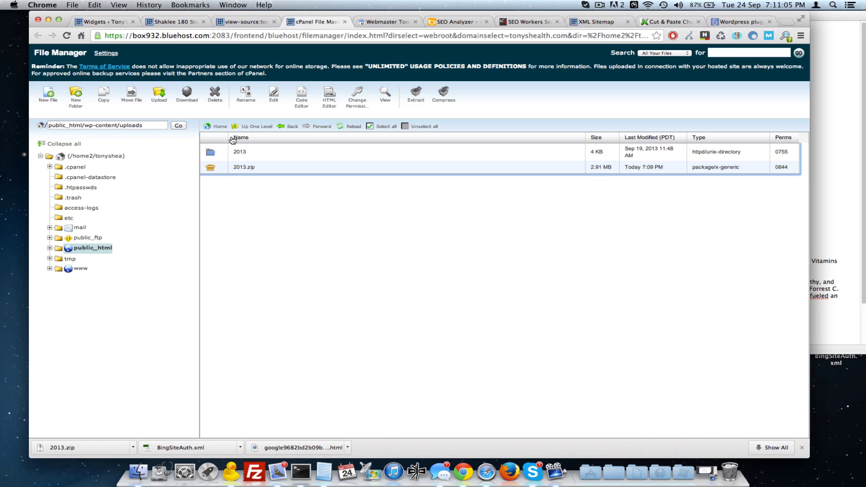
click(221, 167)
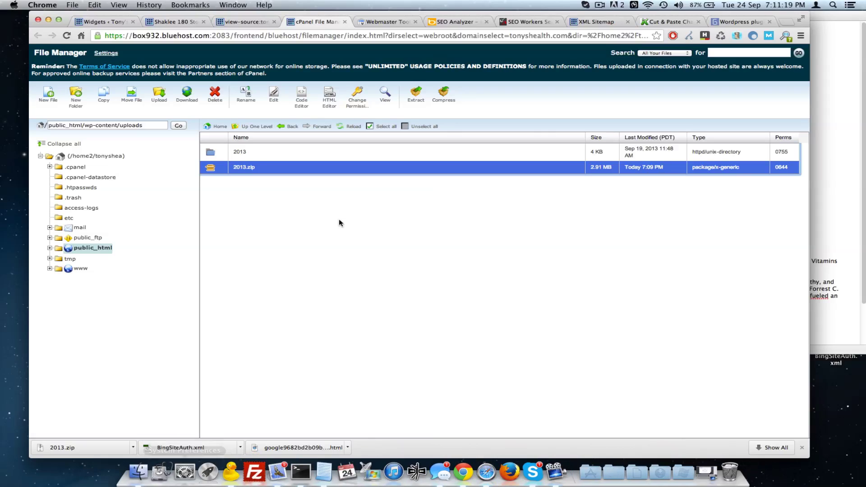
click(133, 447)
key(Return)
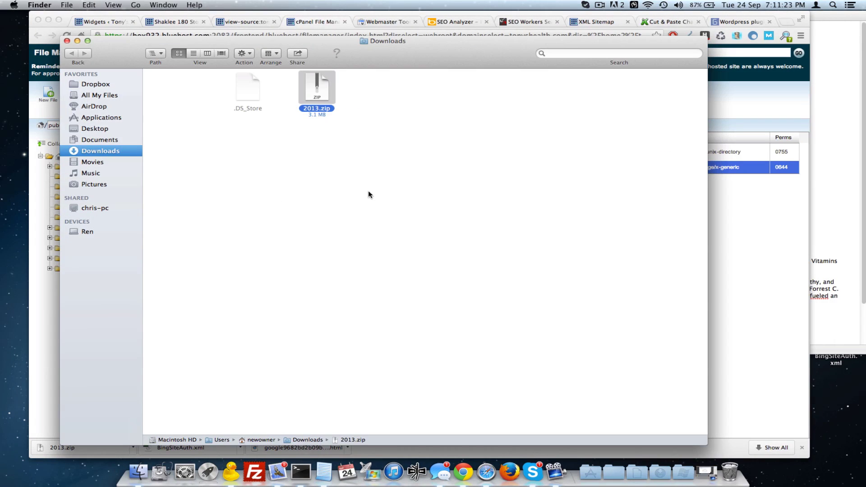
click(368, 195)
double_click(316, 88)
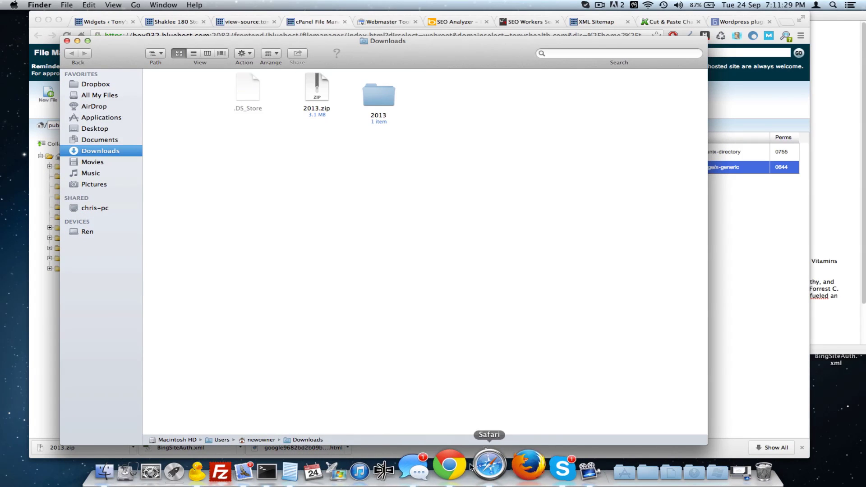
- Switch to ImageOptim and add the extracted 2013 folder from Downloads to optimize all its images
click(413, 469)
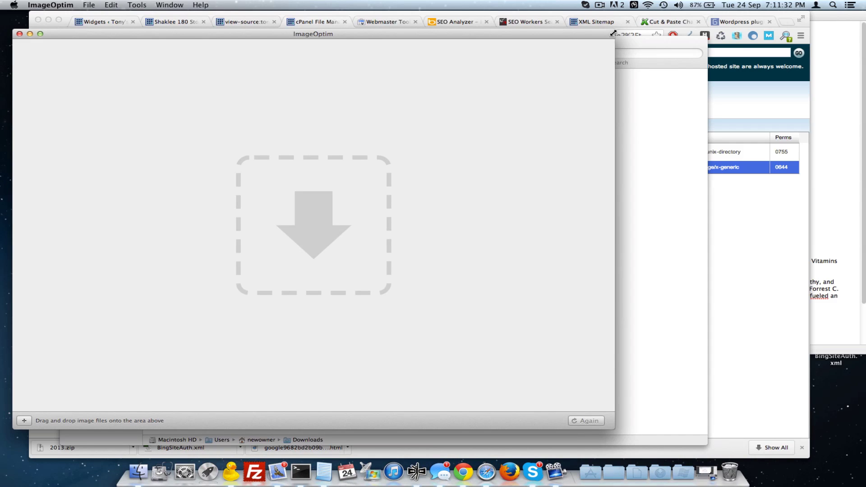
drag(614, 33, 749, 58)
drag(649, 111, 262, 104)
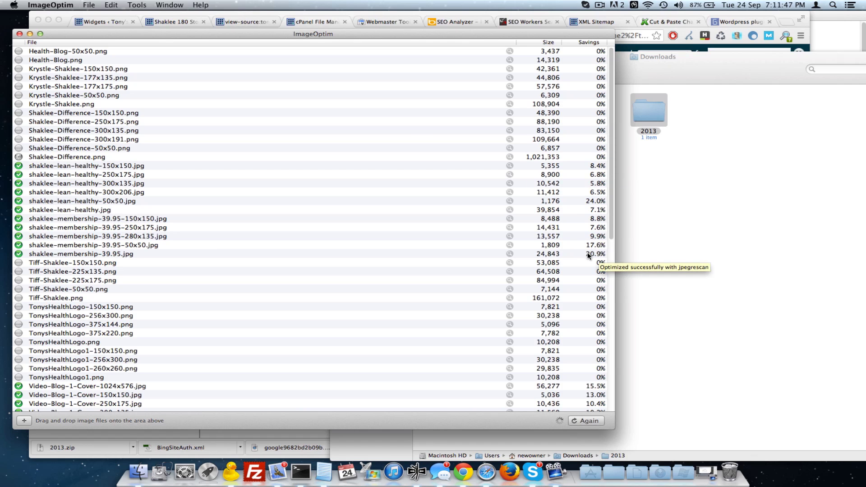
- Review the file sizes and savings of the optimized images in the ImageOptim list
scroll(522, 248, down, 10)
scroll(536, 234, down, 5)
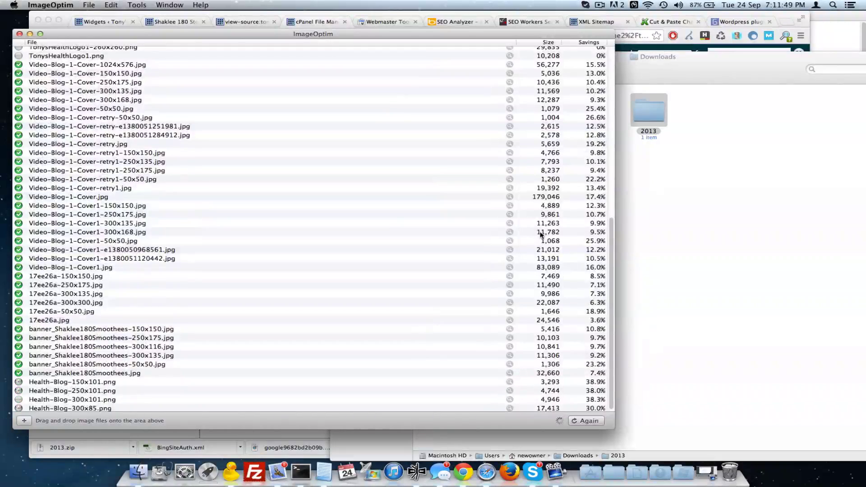
scroll(540, 228, up, 10)
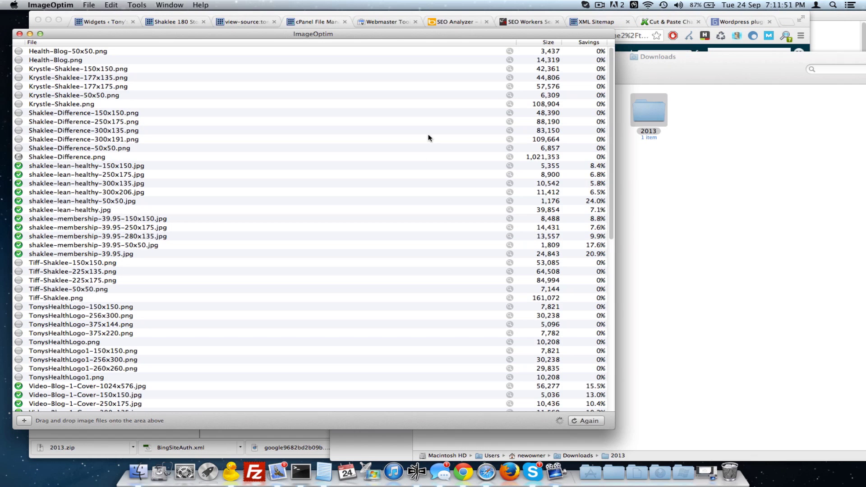
click(600, 5)
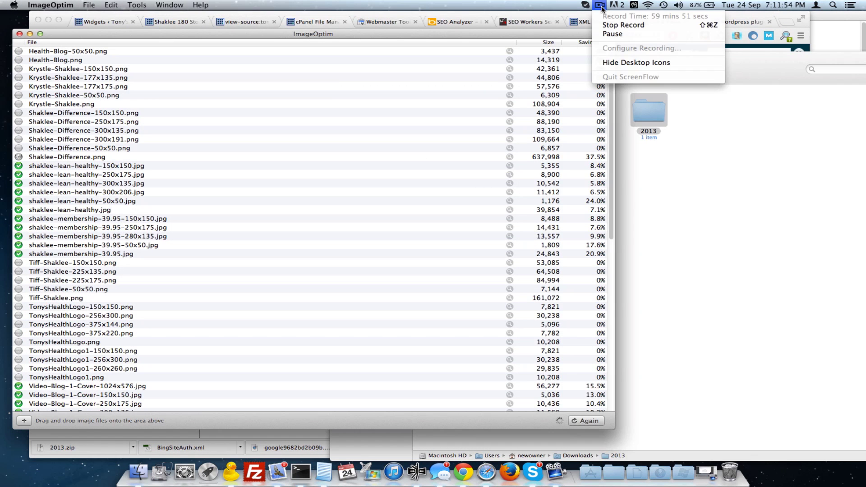
click(608, 34)
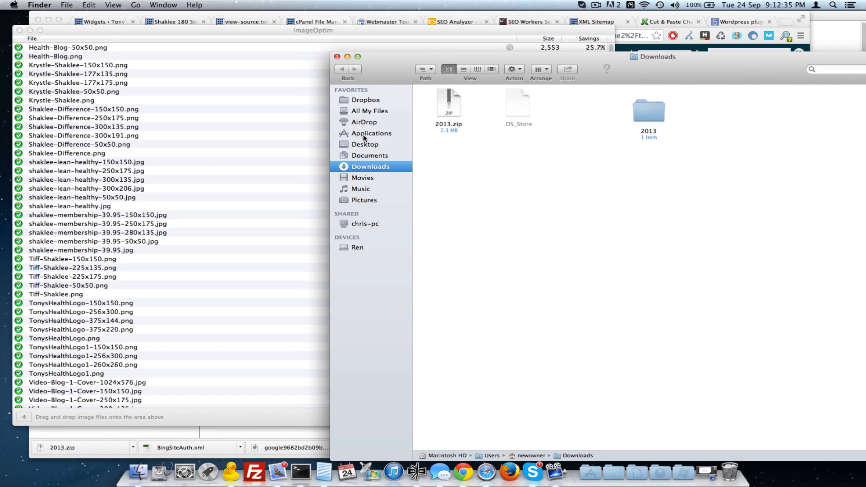
click(202, 88)
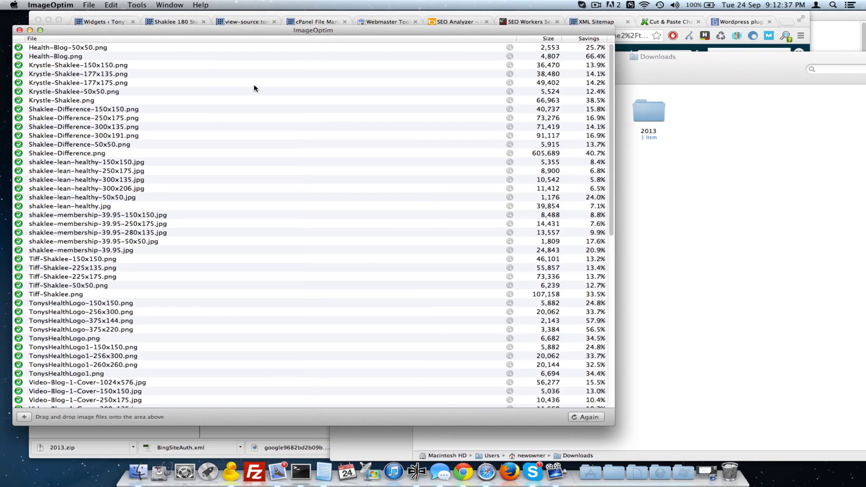
- Move the existing 2013.zip from Downloads to the Trash and compress the optimized 2013 folder into a new archive
click(743, 109)
drag(438, 99, 734, 465)
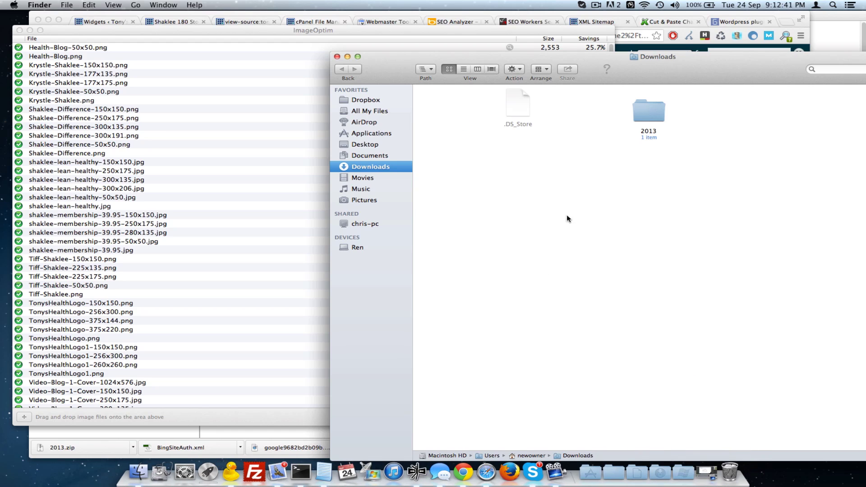
right_click(654, 111)
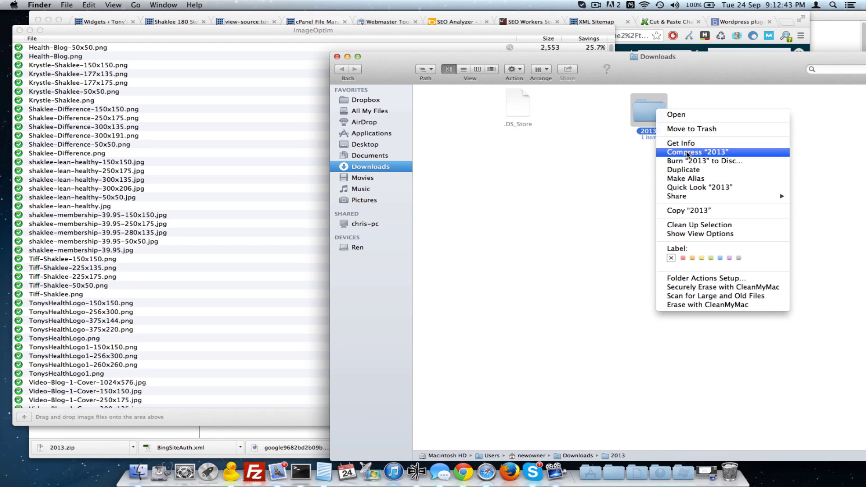
click(668, 153)
click(508, 166)
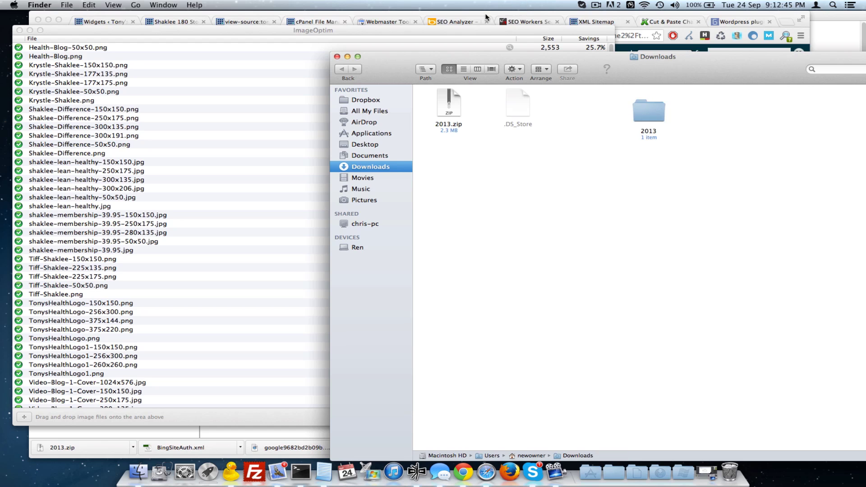
- Return to the cPanel File Manager in Chrome and delete 2013.zip from the wp-content/uploads folder
click(322, 20)
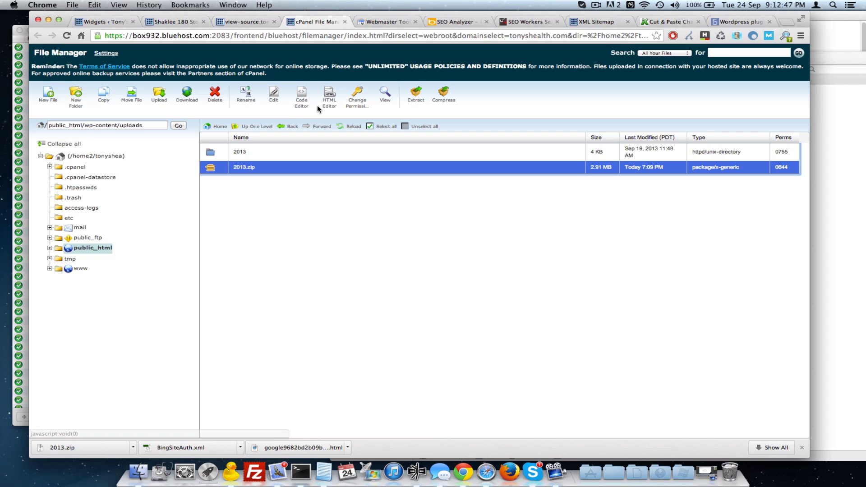
click(215, 94)
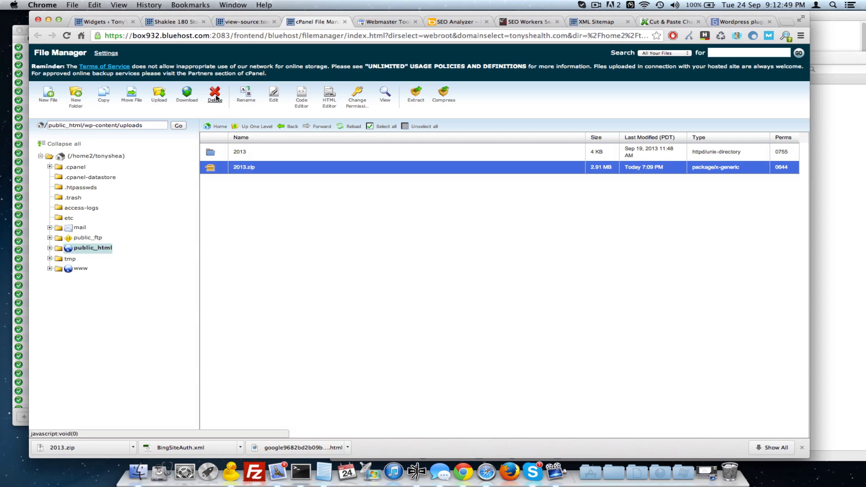
click(494, 269)
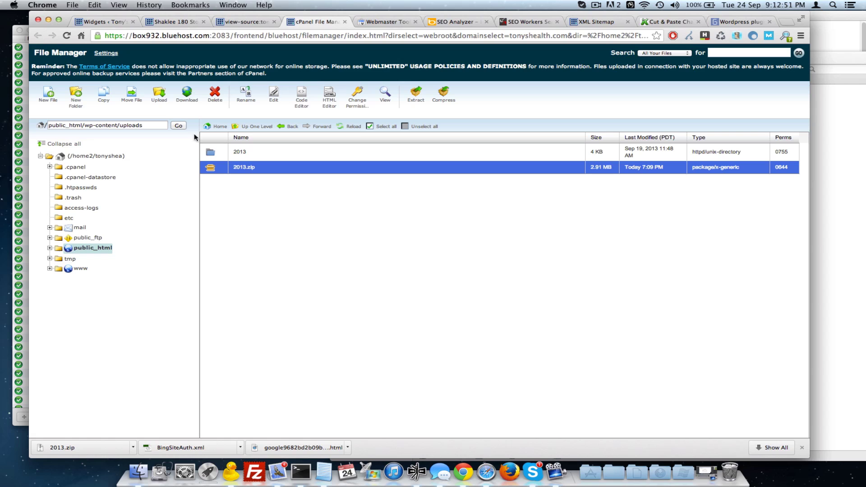
- Upload the newly compressed 2013.zip from Downloads to the public_html/wp-content/uploads folder
click(169, 100)
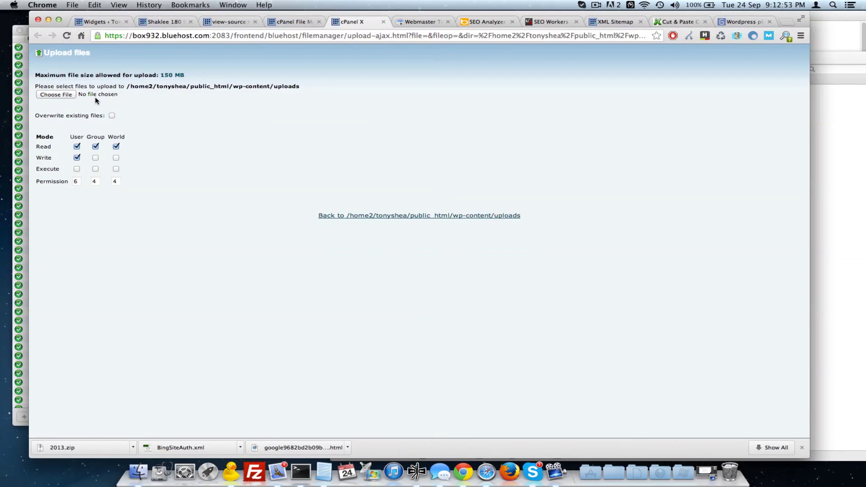
click(62, 96)
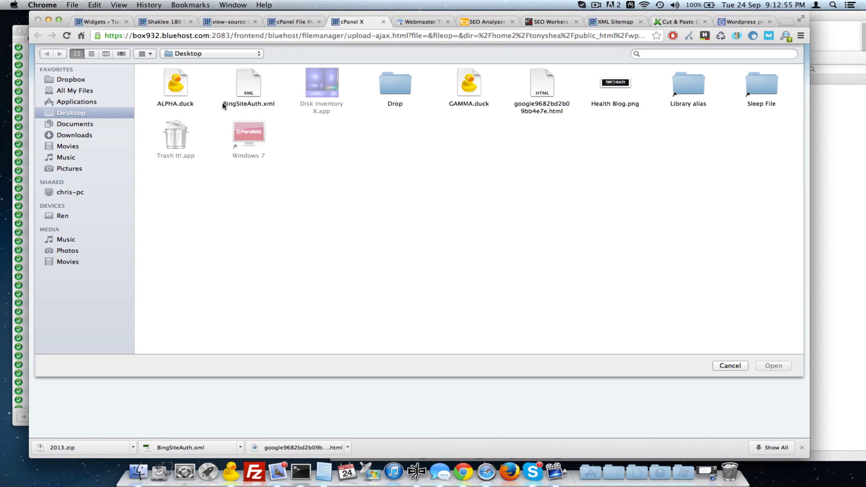
click(73, 135)
double_click(247, 86)
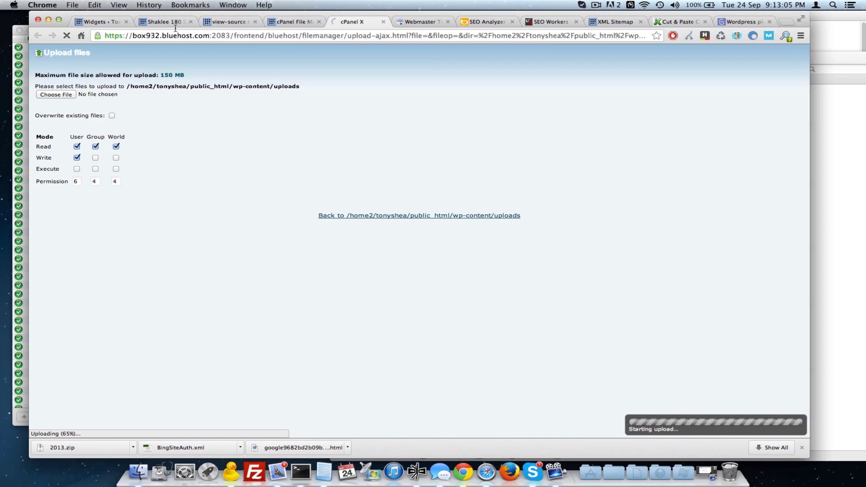
- Return to the WordPress admin and open the page for adding new plugins
click(106, 22)
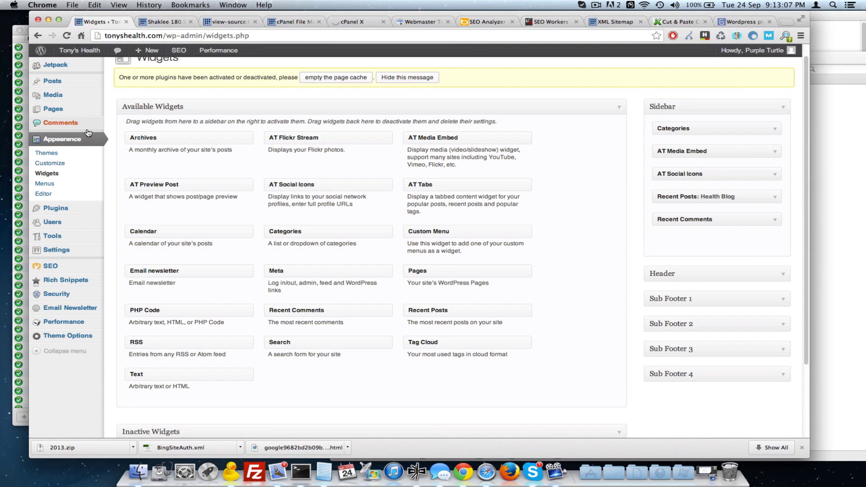
mouse_move(63, 208)
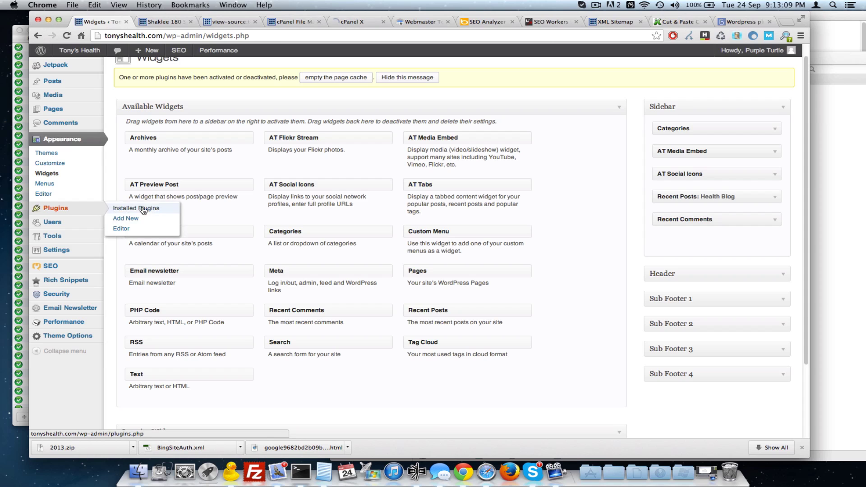
click(118, 219)
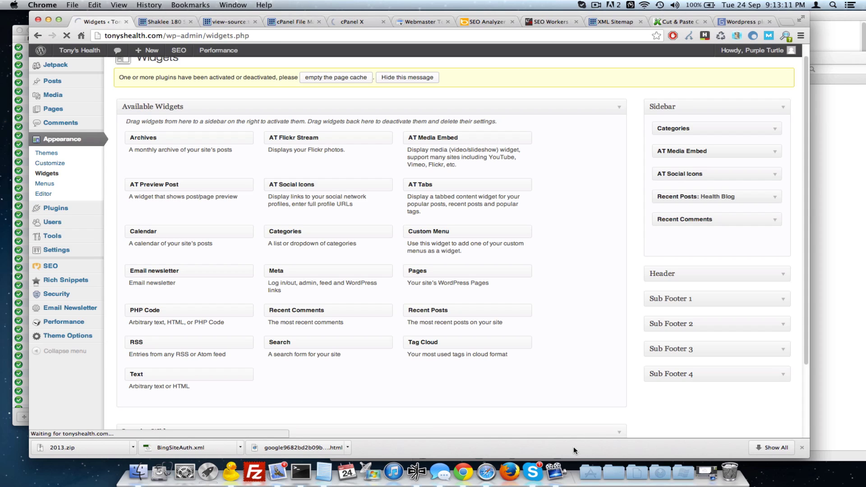
- Switch to the Notepad notes, add "smush.it" below PHP Code Widget in the plugin list and copy it
click(320, 467)
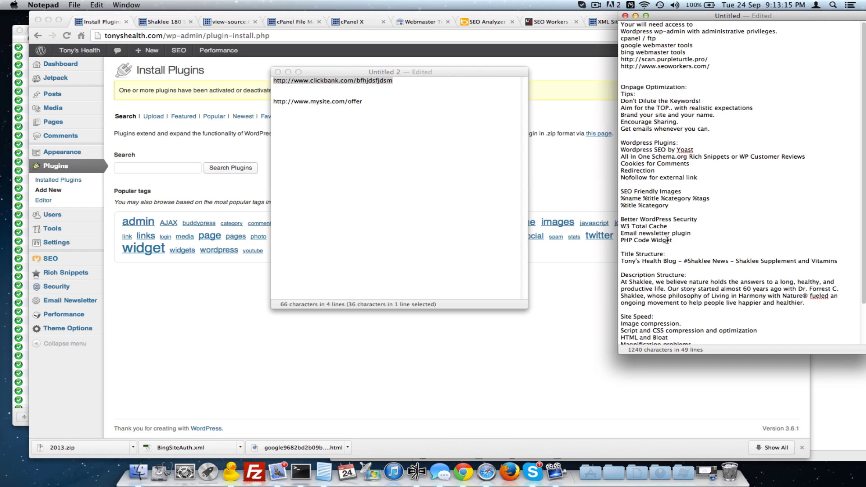
key(Return)
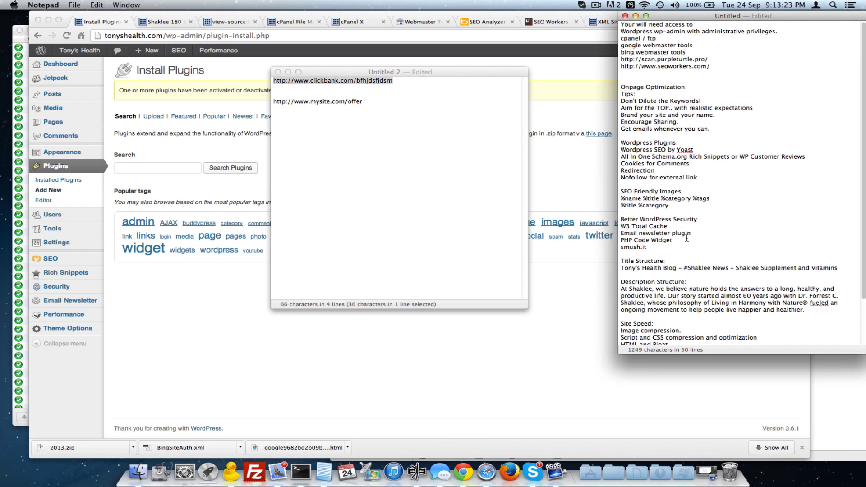
double_click(623, 248)
key(super+c)
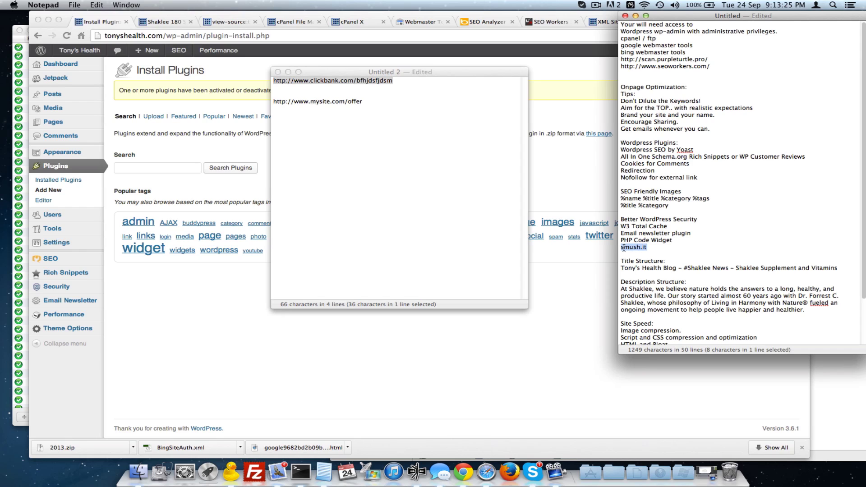
- Switch to the WordPress plugin installer in Chrome and search the plugins for "smush"
click(137, 166)
key(super+v)
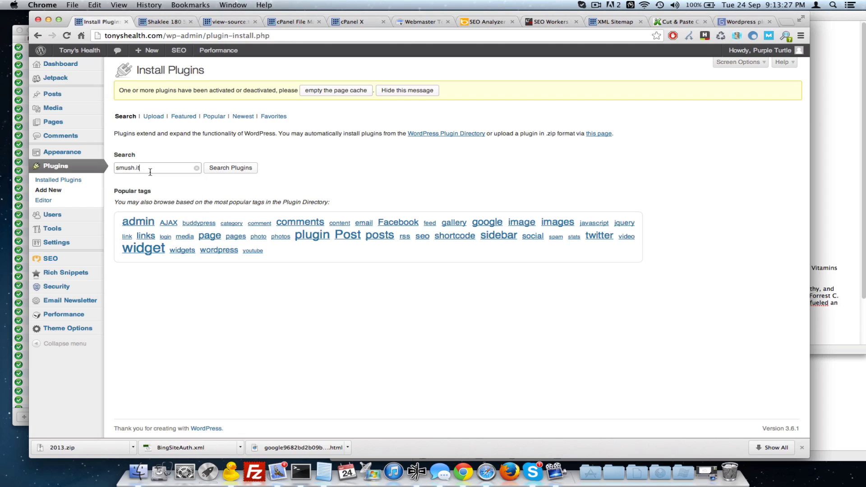
key(BackSpace)
key(BackSpace)
key(BackSpace)
key(Return)
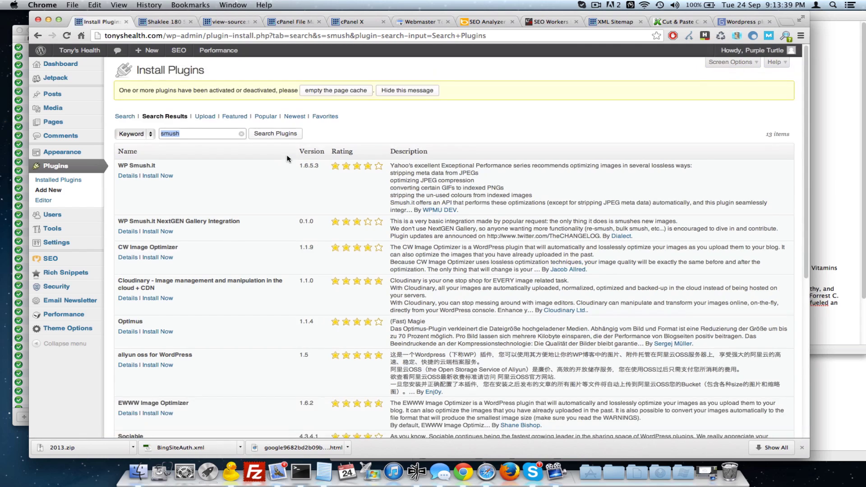
- Install the WP Smush.it plugin from the search results and activate it
click(159, 176)
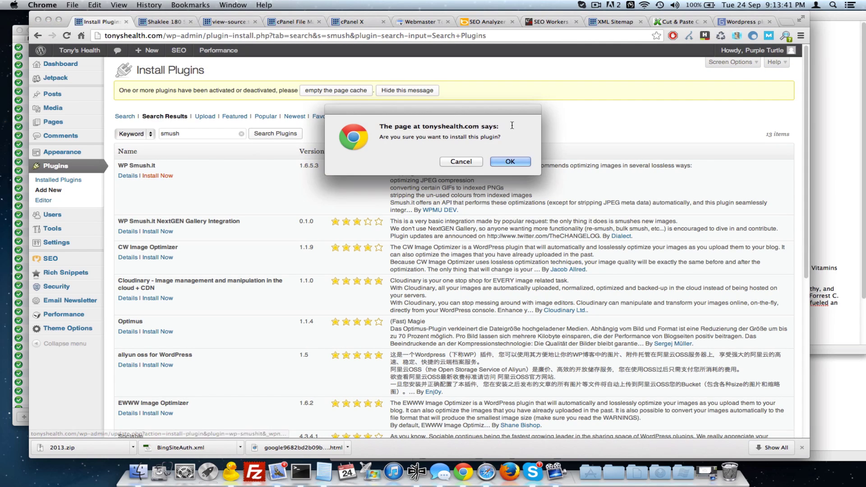
click(510, 162)
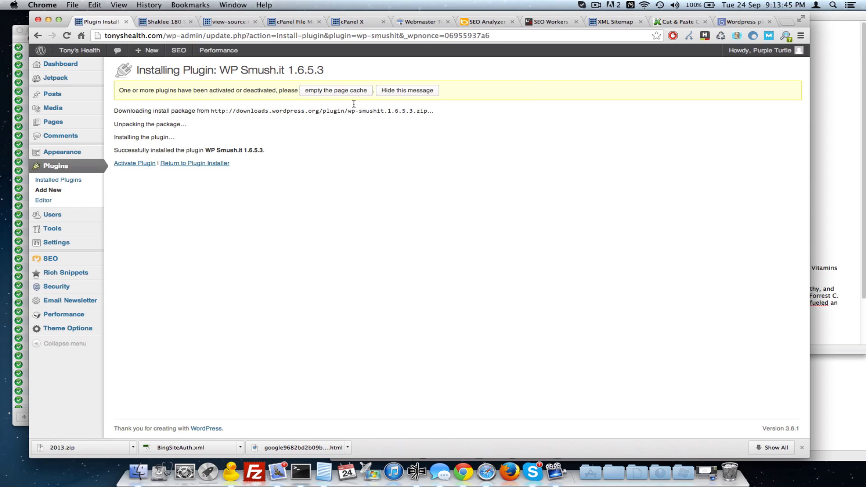
click(352, 23)
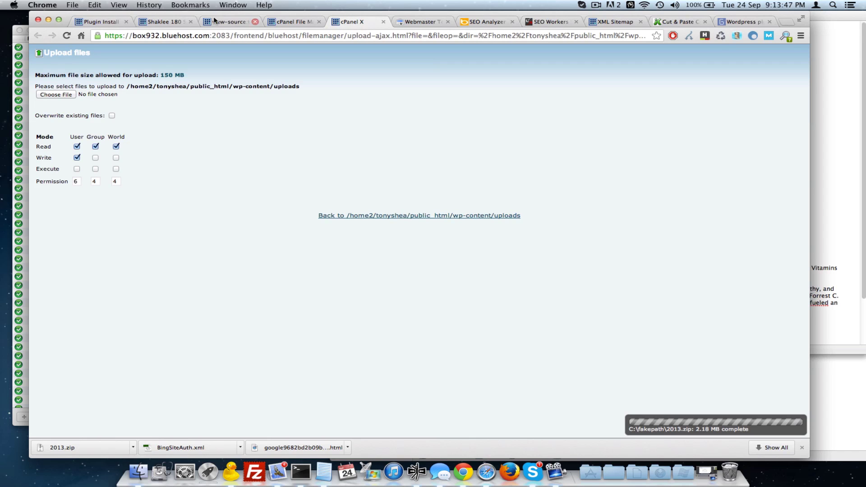
click(98, 21)
click(127, 163)
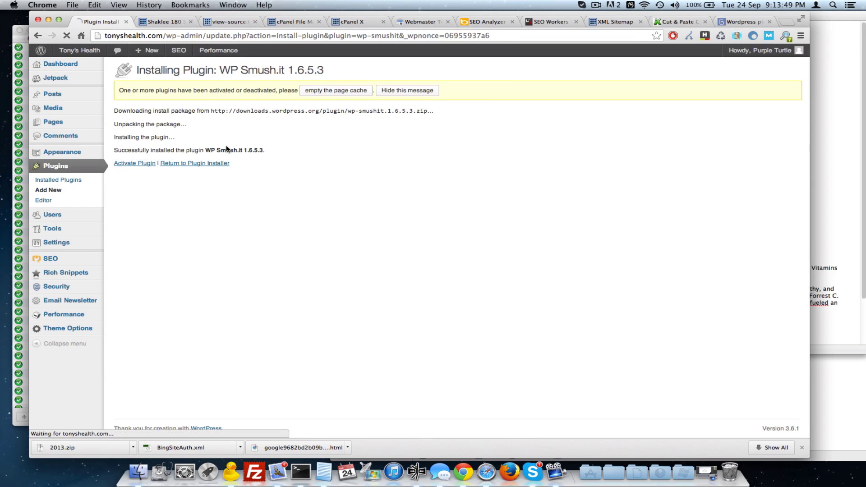
- Return to the wp-content/uploads folder in the cPanel File Manager and extract 2013.zip into /public_html/wp-content/uploads
click(347, 22)
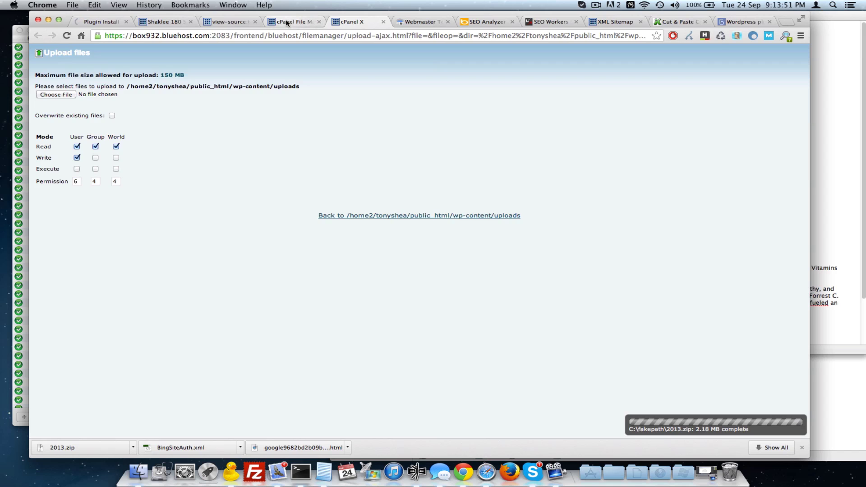
click(286, 21)
click(359, 23)
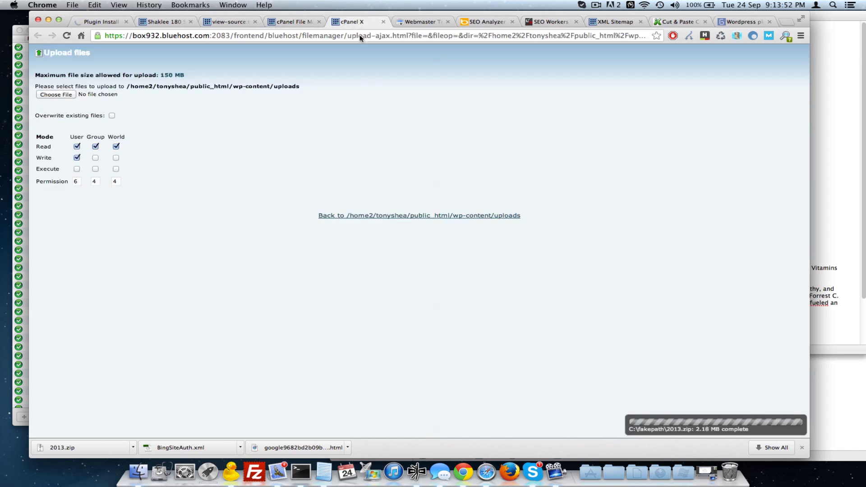
click(378, 217)
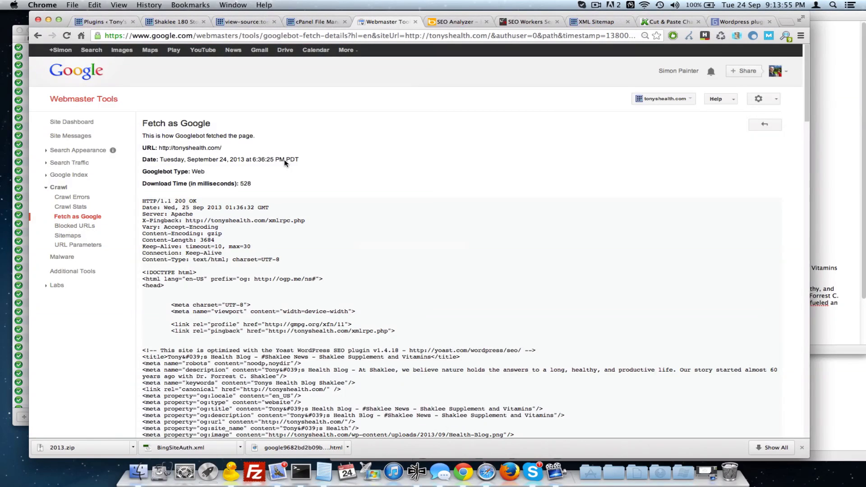
click(316, 21)
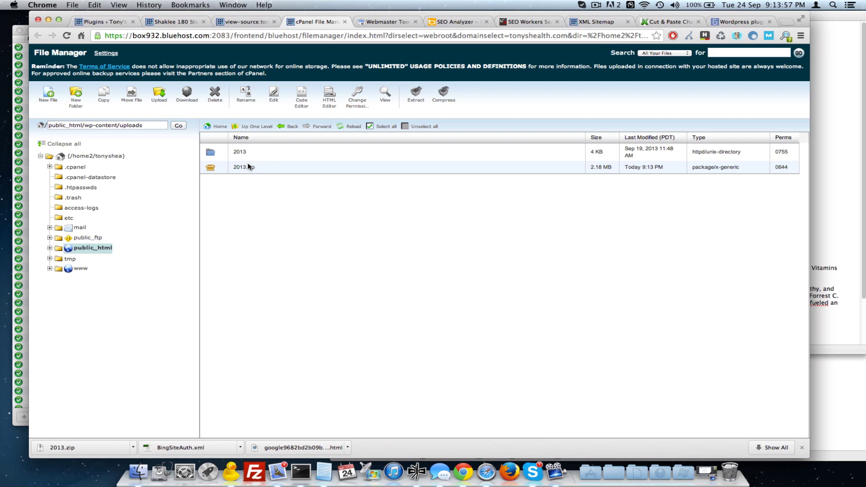
click(210, 170)
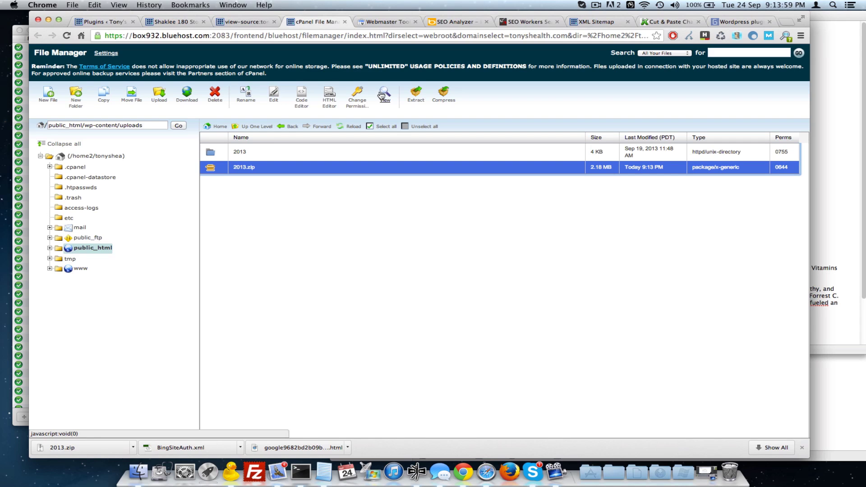
click(419, 101)
click(491, 277)
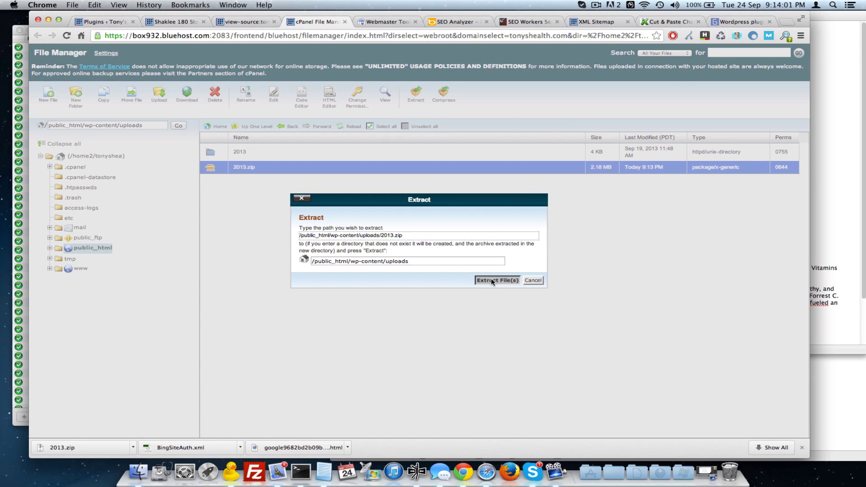
click(585, 334)
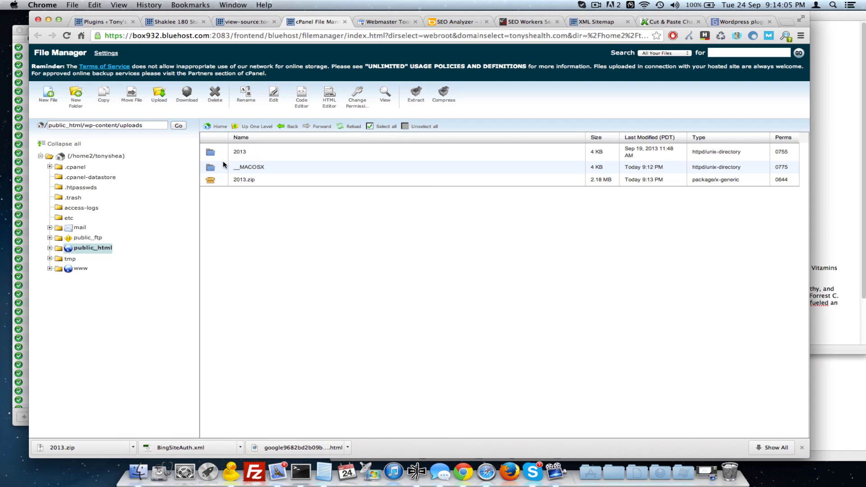
- Delete the __MACOSX folder and the 2013.zip archive from the uploads folder
click(263, 168)
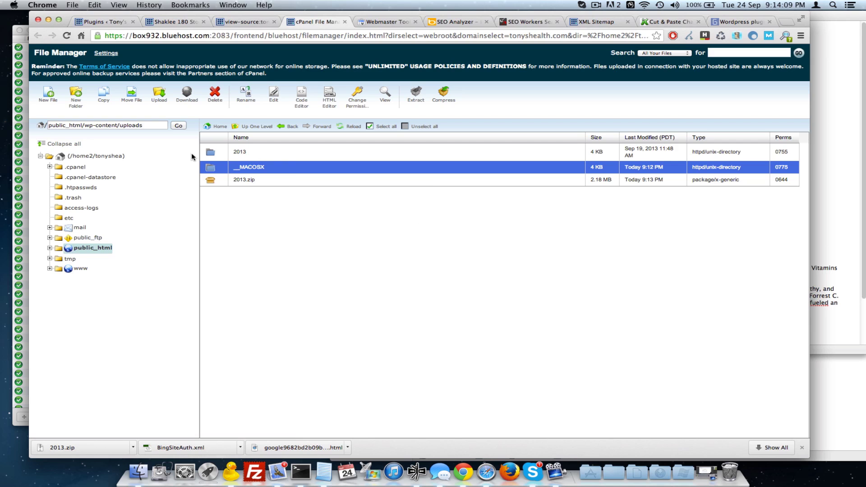
click(215, 96)
click(503, 271)
click(219, 171)
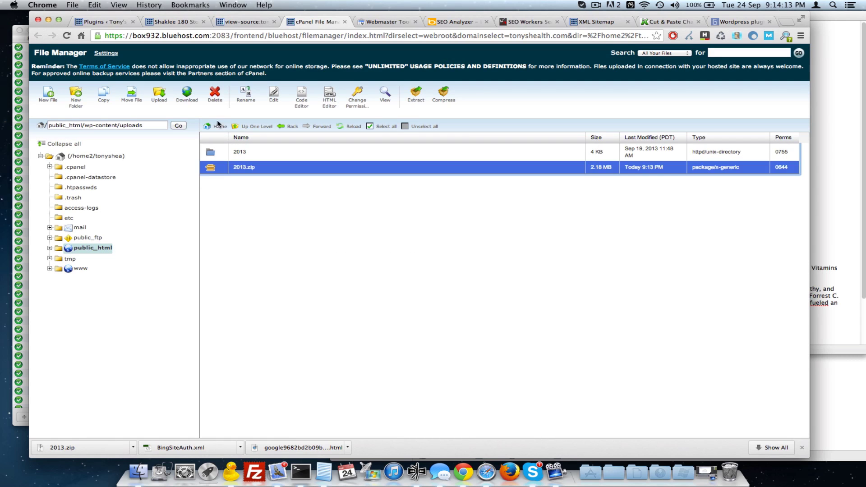
click(215, 95)
click(496, 271)
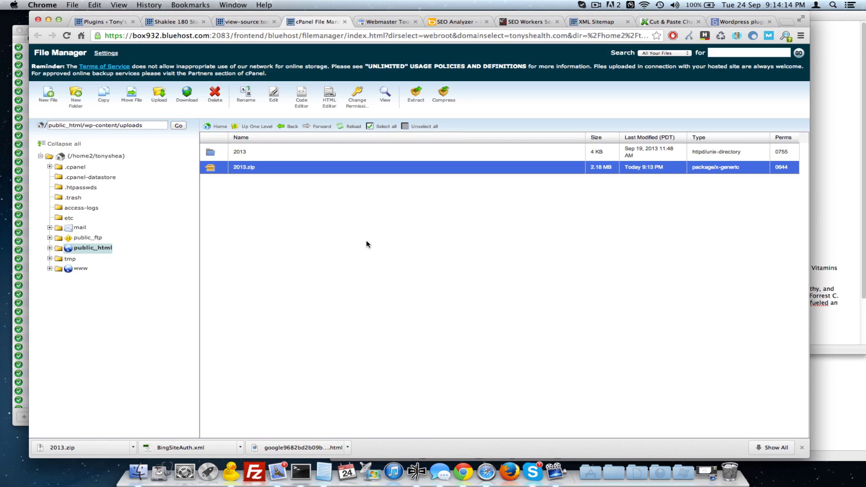
- Apply permissions 755 to the 2013 folder, then check the permissions of its 09 subfolder
click(219, 155)
click(357, 96)
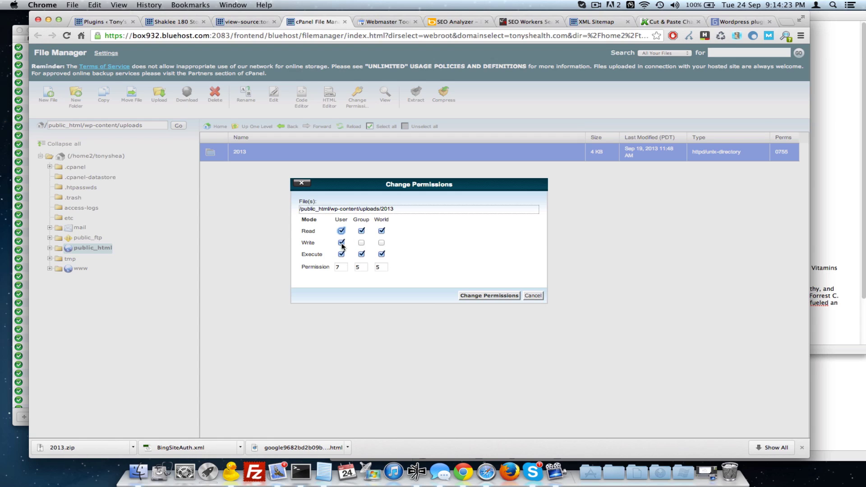
click(483, 295)
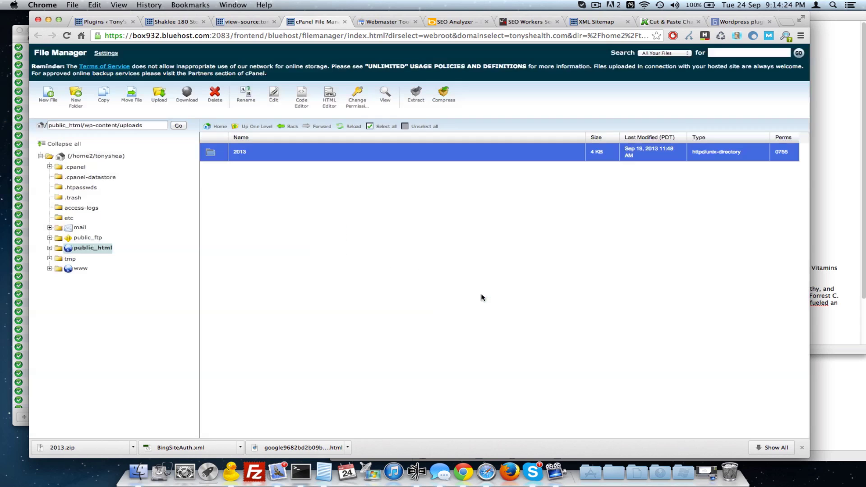
double_click(212, 153)
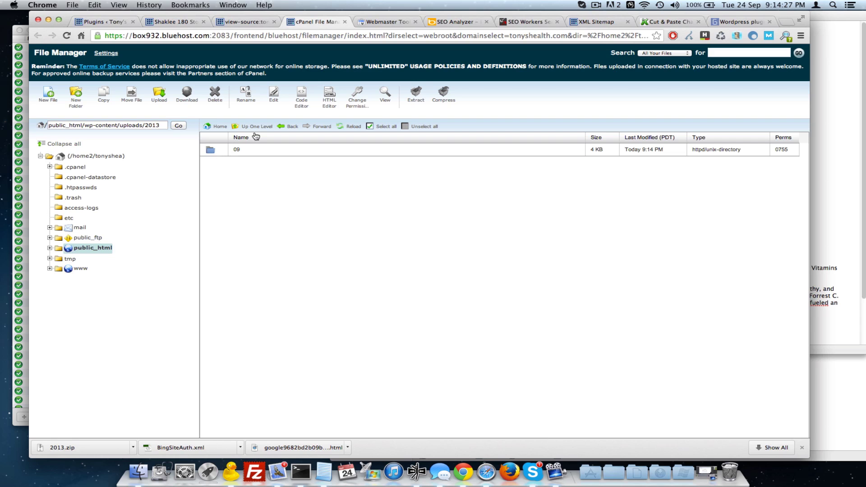
click(213, 149)
click(357, 97)
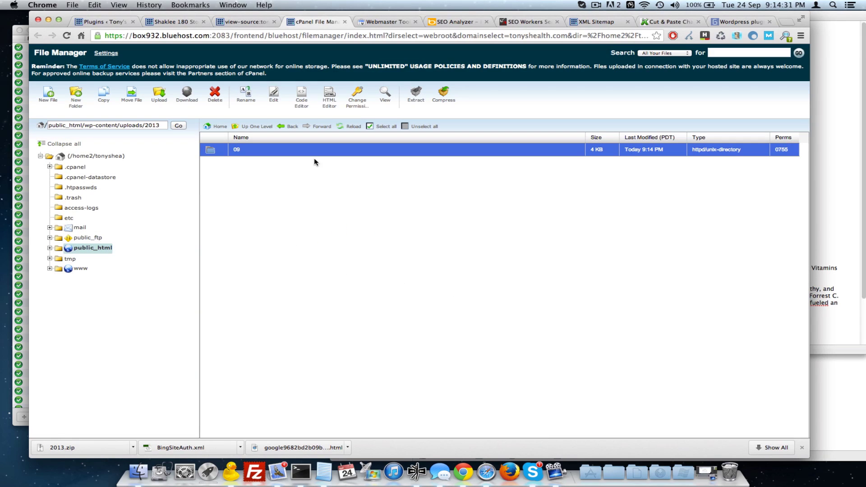
- Return to the WordPress admin, open the Media settings, and review the Smush.it-on-upload and month- and year-based folder options
click(101, 21)
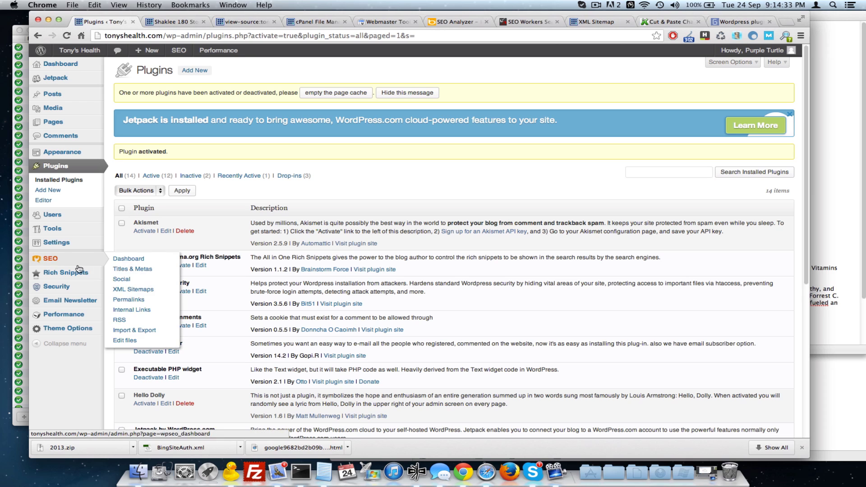
mouse_move(65, 244)
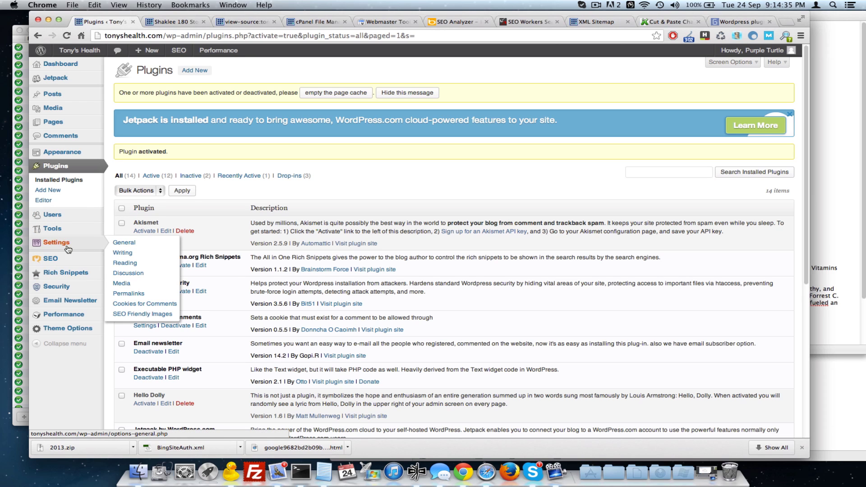
click(122, 284)
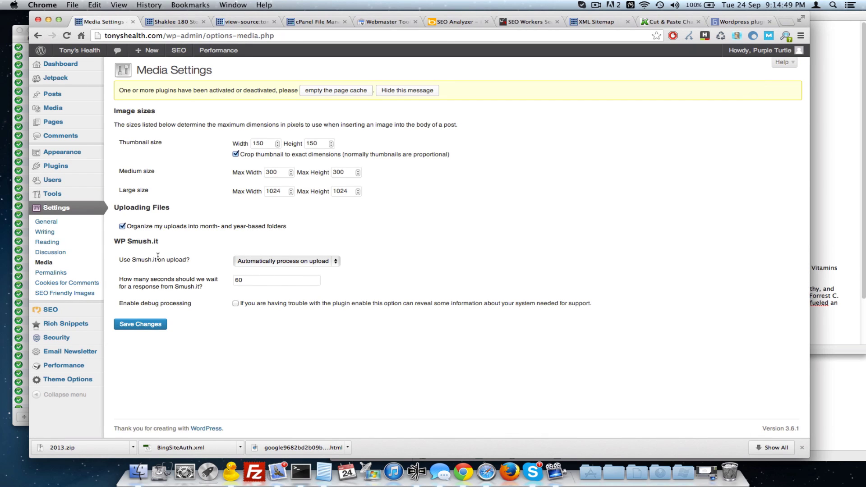
drag(120, 259, 180, 260)
click(199, 258)
drag(299, 236, 125, 226)
click(242, 363)
- Save the media settings with Smush.it set to automatically process on upload
click(313, 25)
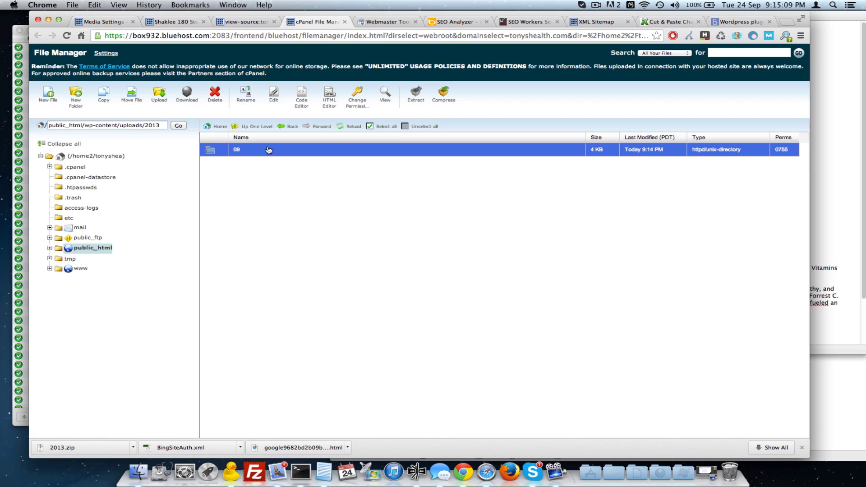
click(114, 18)
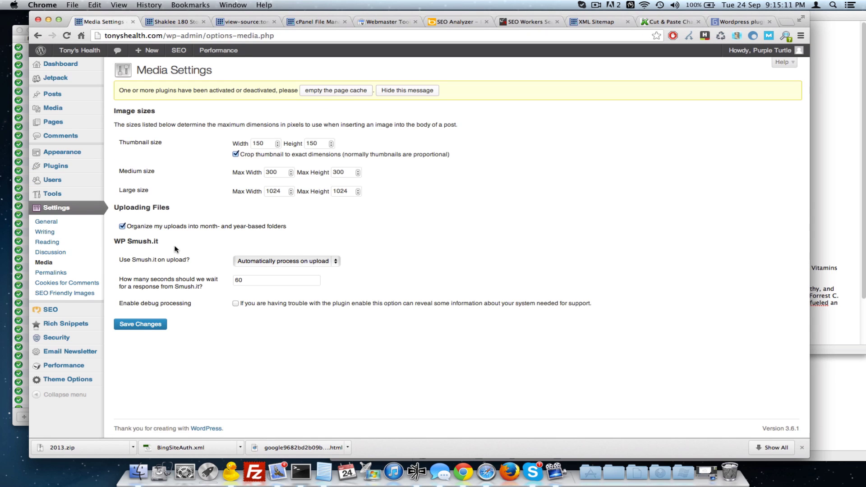
click(140, 324)
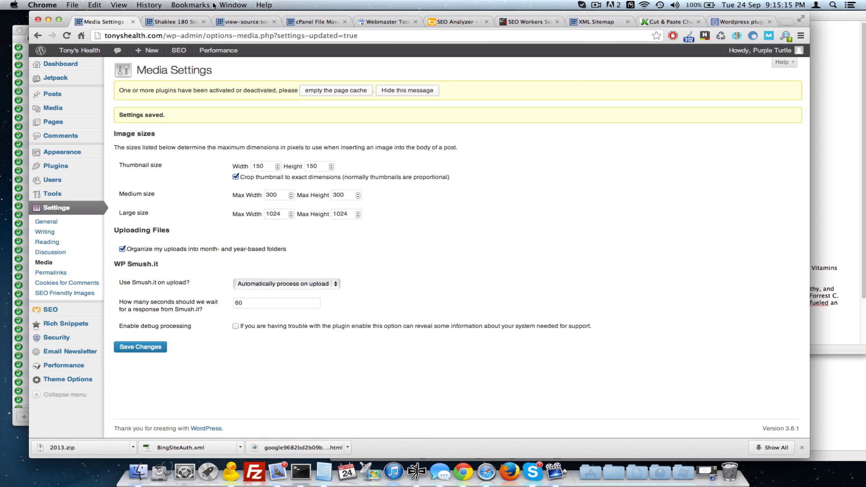
- Load the tonyshealth.com homepage in the blog tab and examine the stylesheets and scripts in its page source
click(154, 23)
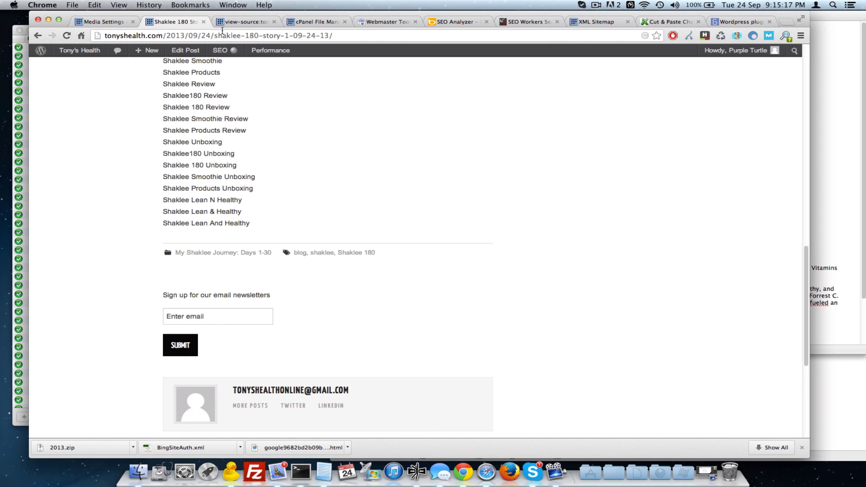
key(super+r)
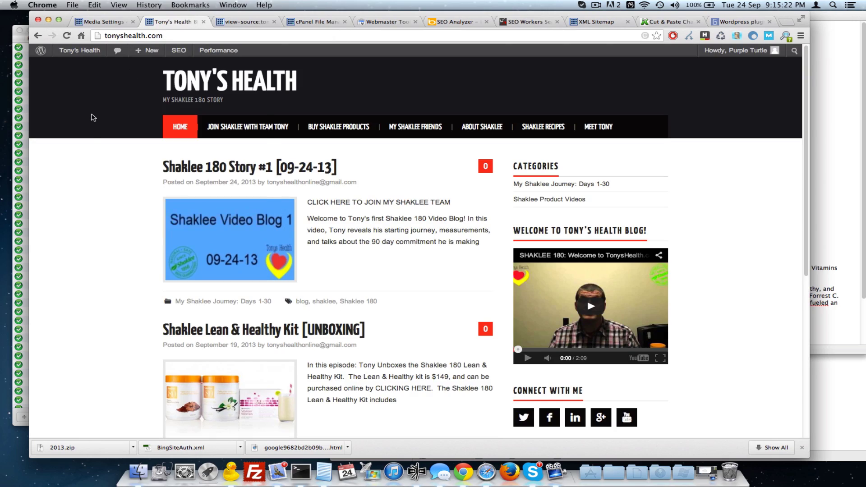
right_click(92, 113)
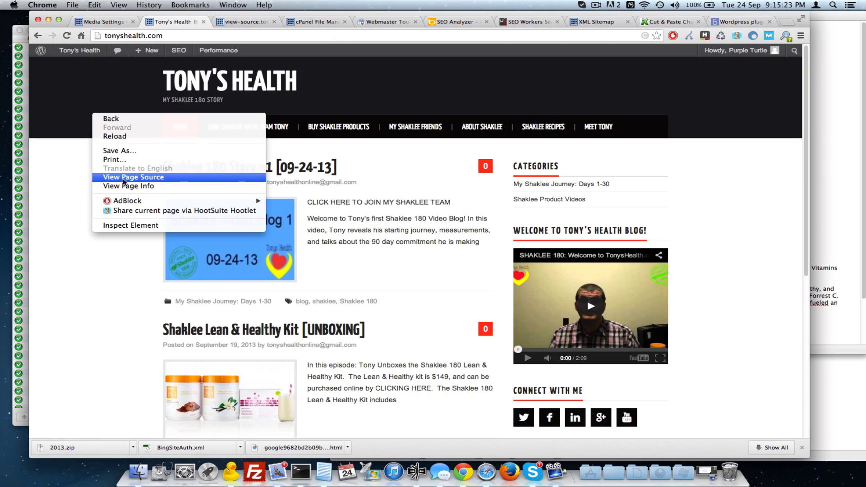
click(124, 177)
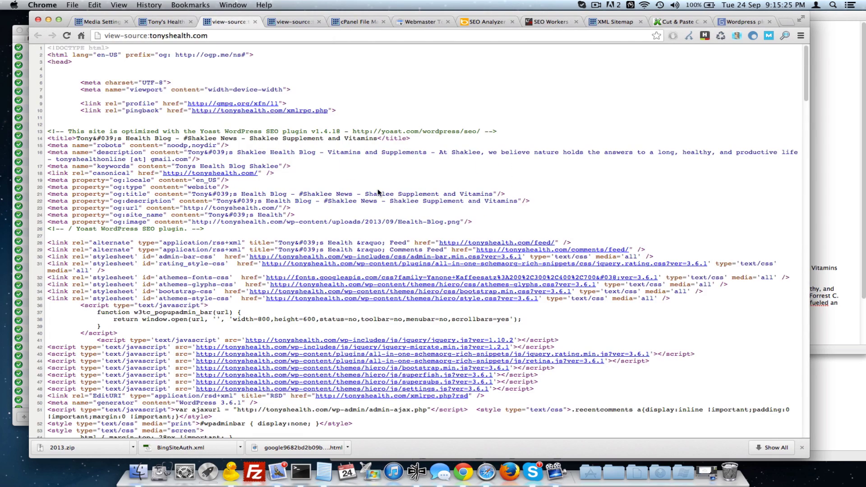
scroll(379, 194, down, 5)
- Highlight the script and CSS compression and HTML bloat items under Site Speed in the Notepad notes, then return to the homepage source
click(833, 139)
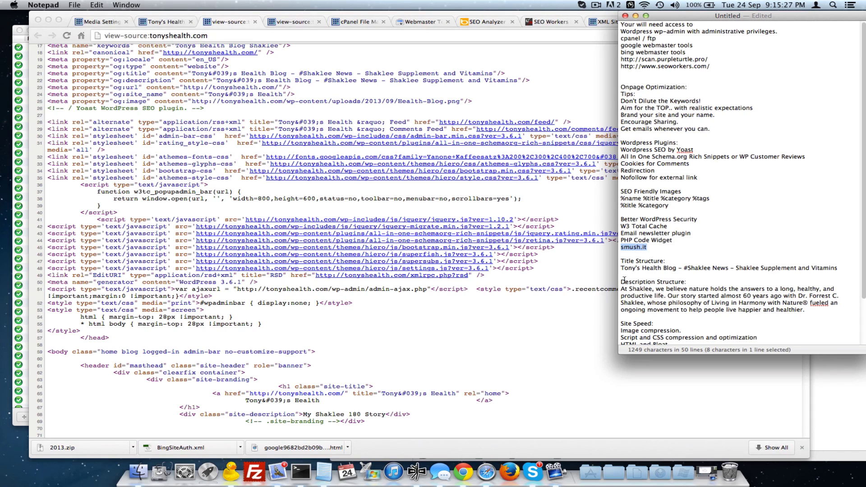
click(651, 262)
scroll(658, 269, down, 4)
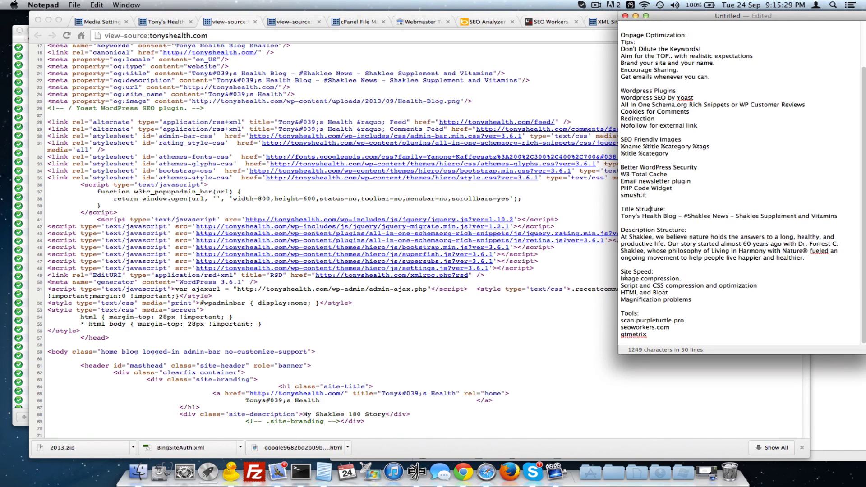
drag(618, 276, 684, 289)
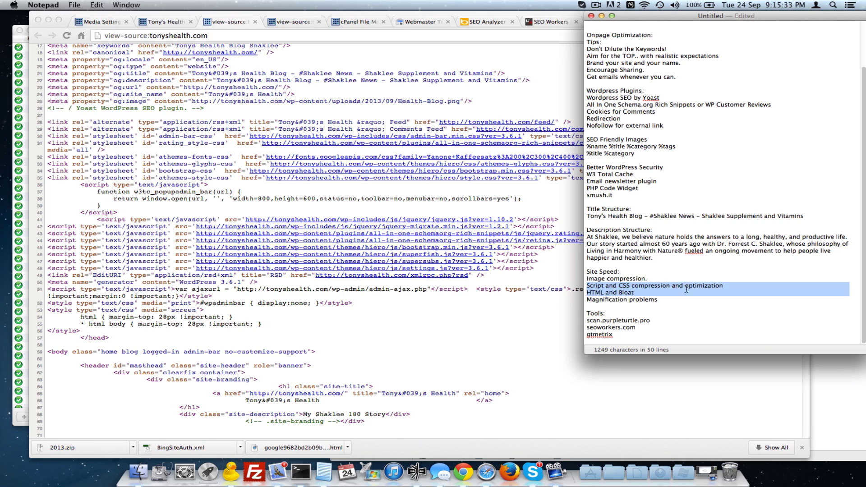
click(704, 286)
click(560, 274)
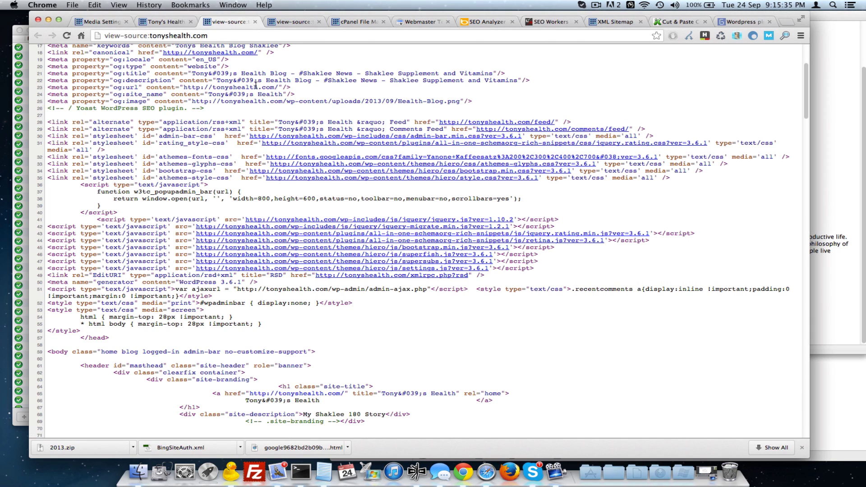
scroll(306, 95, up, 5)
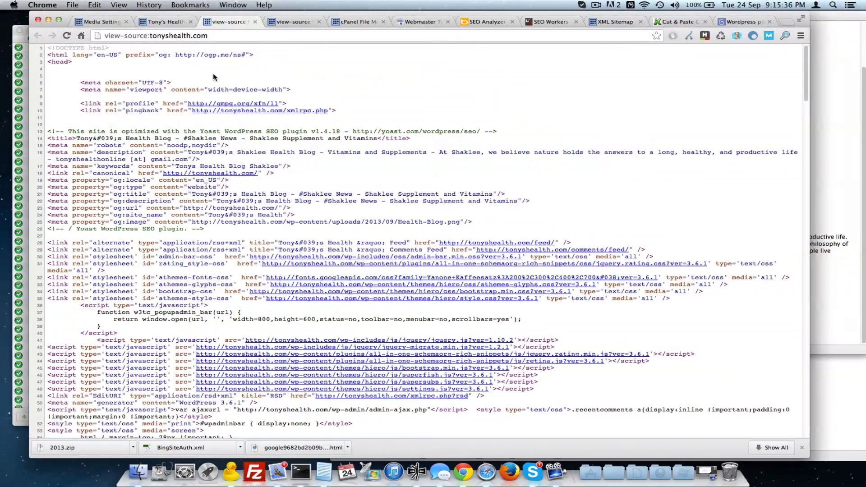
- Return to the WordPress admin, open the plugin installer, and search the plugin directory for script optimizer
click(116, 22)
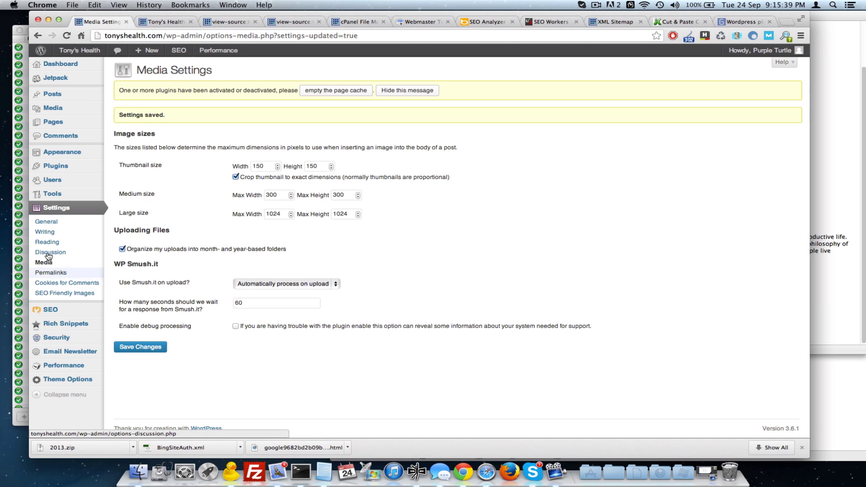
mouse_move(50, 166)
click(131, 179)
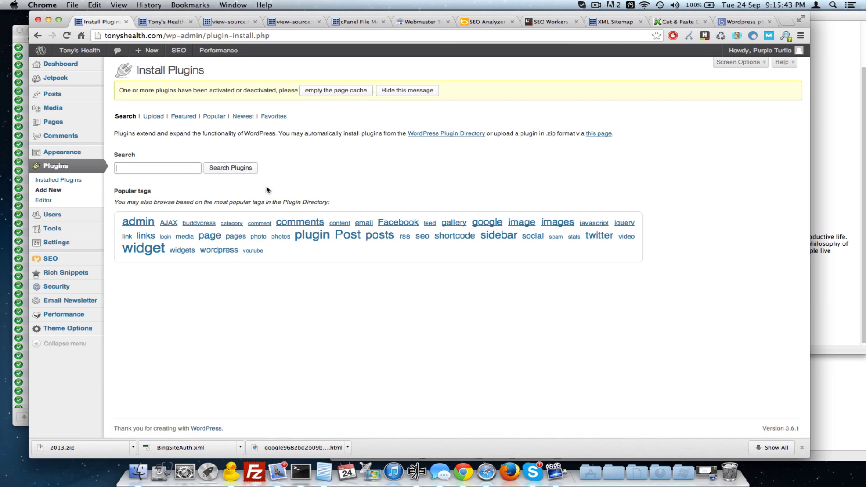
click(173, 168)
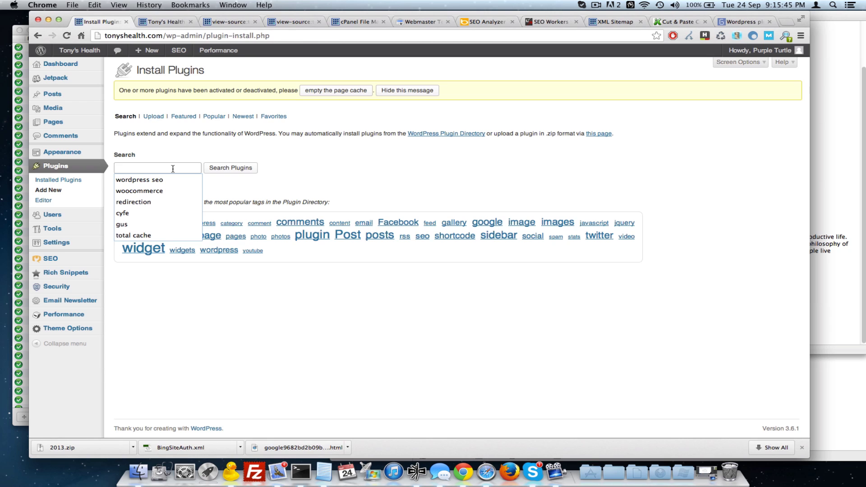
text(scip)
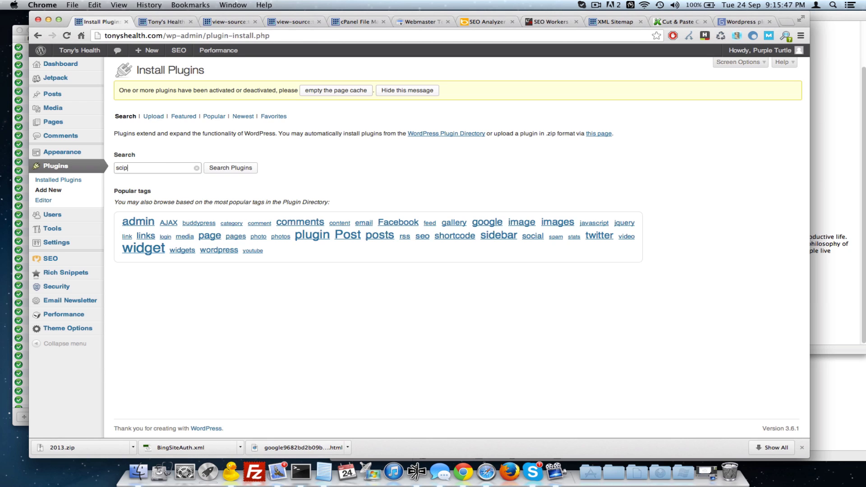
key(BackSpace)
key(BackSpace)
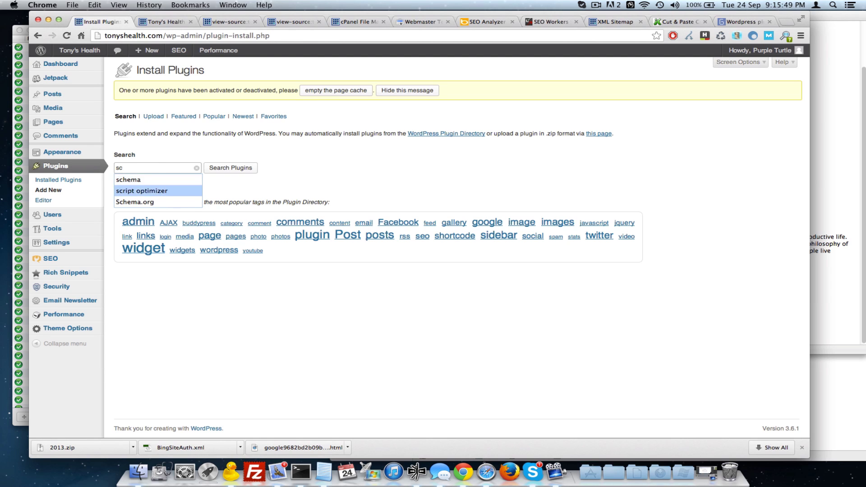
click(141, 191)
click(150, 169)
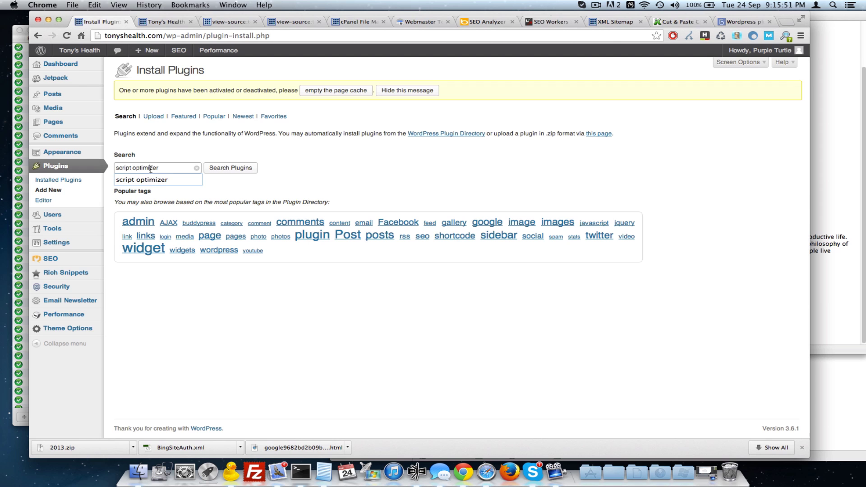
click(244, 168)
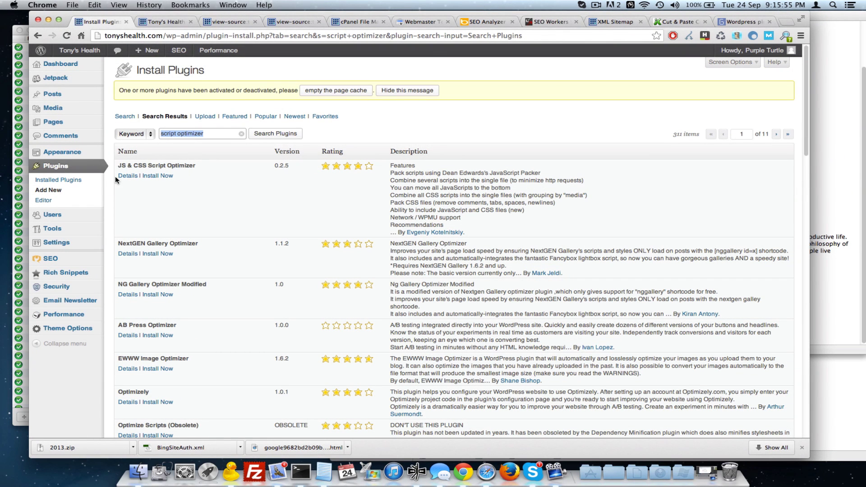
- Copy the plugin name JS & CSS Script Optimizer into the Notepad plugin list below smush.it, followed by a blank line
drag(118, 165, 196, 173)
key(super+c)
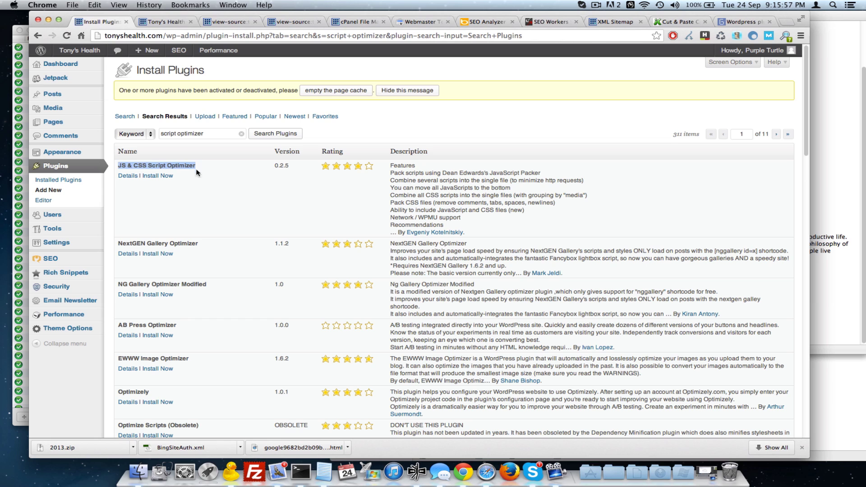
click(849, 174)
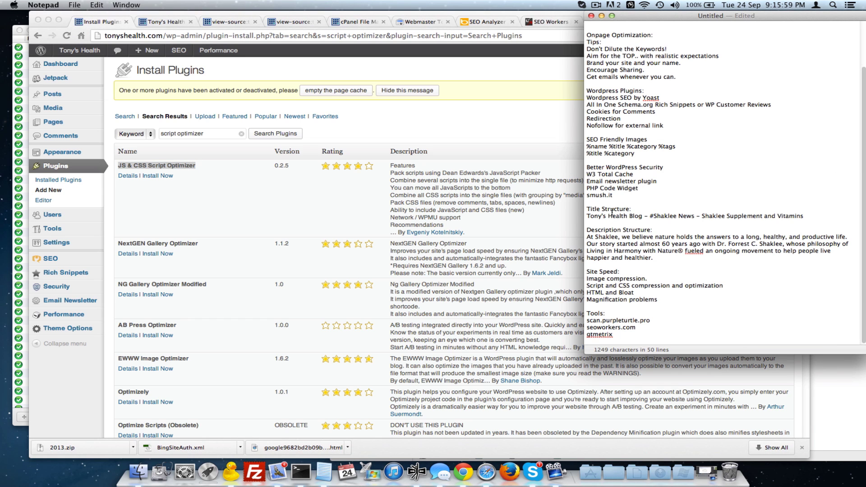
click(621, 201)
key(super+v)
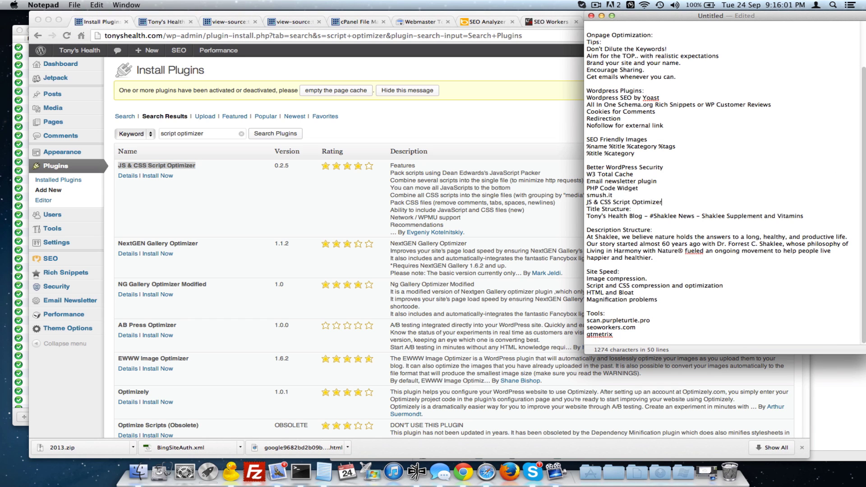
key(Return)
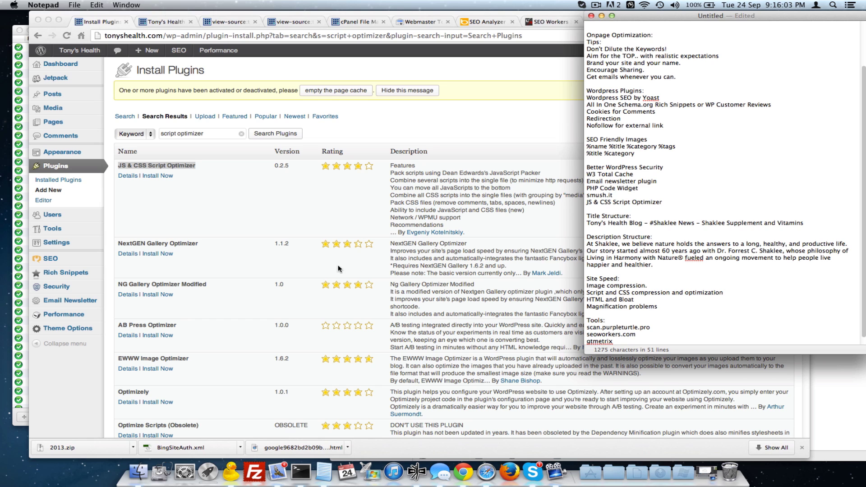
- Install the JS & CSS Script Optimizer plugin in WordPress and activate it
click(116, 219)
click(161, 177)
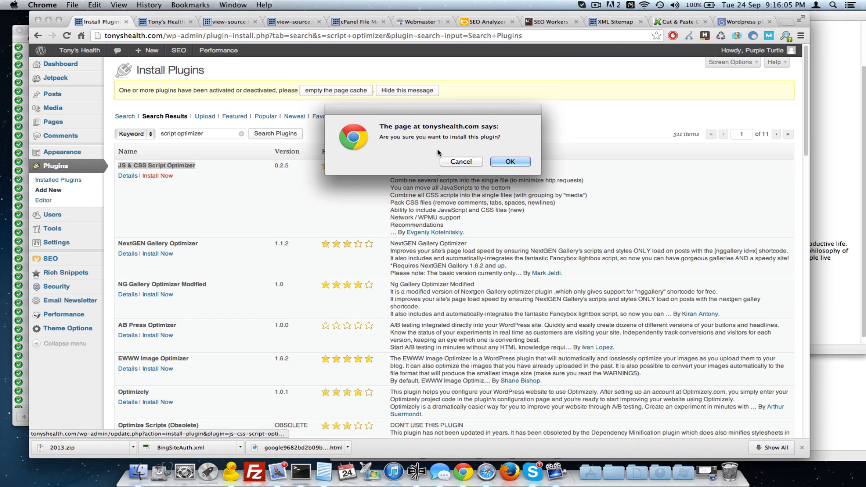
click(521, 159)
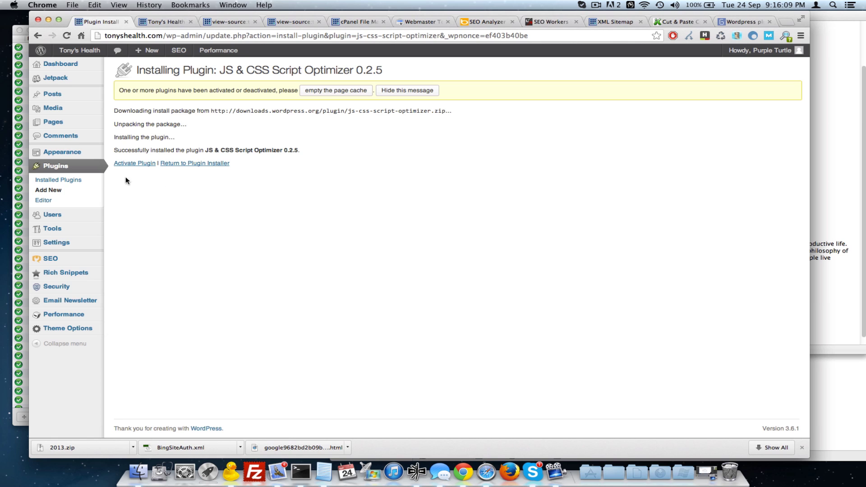
click(136, 163)
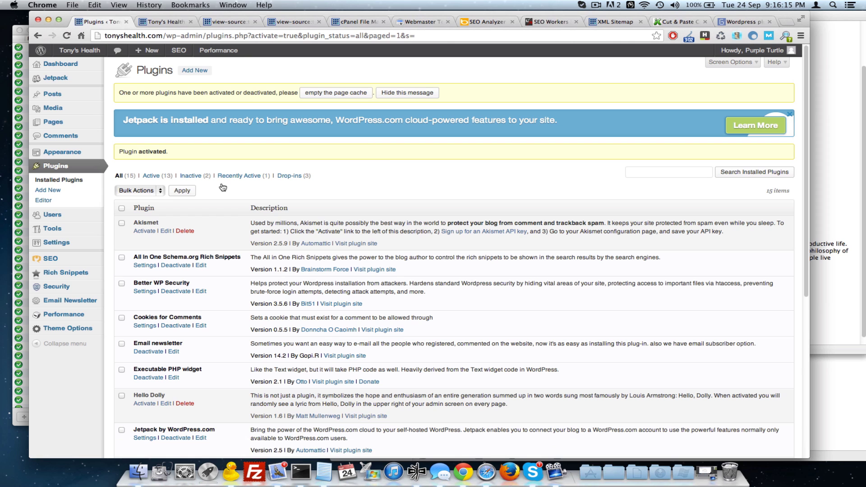
- Enable the optimizer in the Script Optimizer settings with better compatibility with other plugins, and save the options
mouse_move(63, 243)
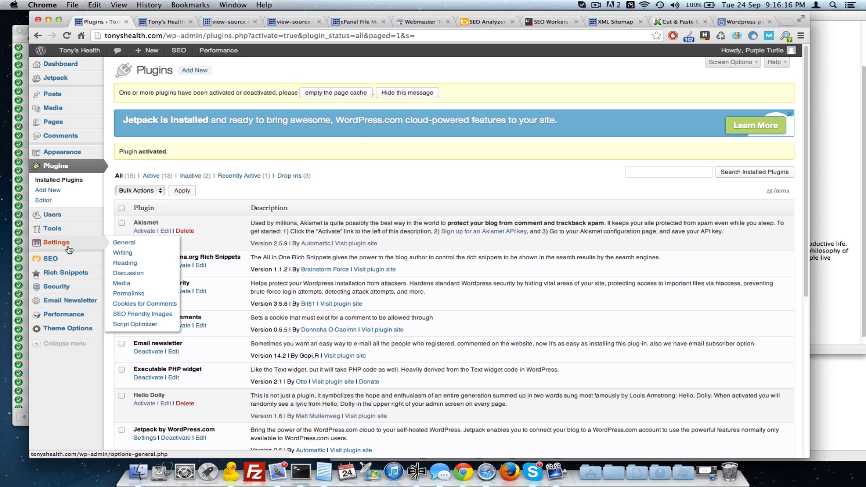
click(134, 324)
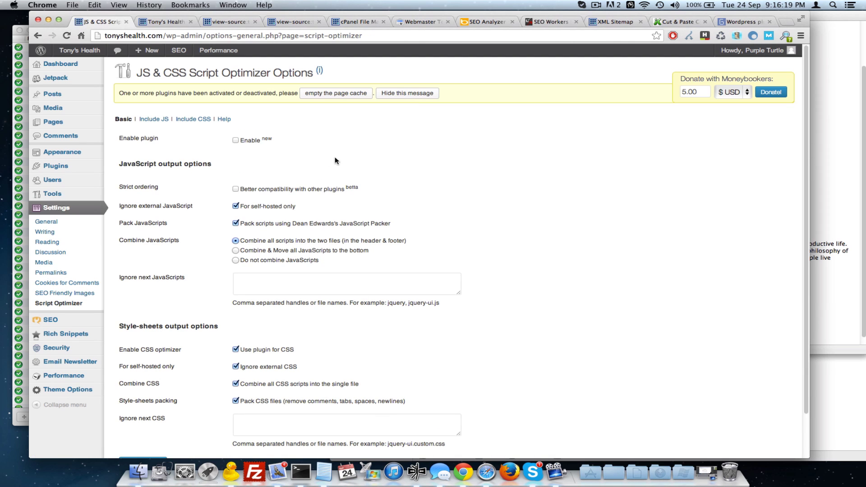
click(235, 140)
scroll(259, 239, down, 3)
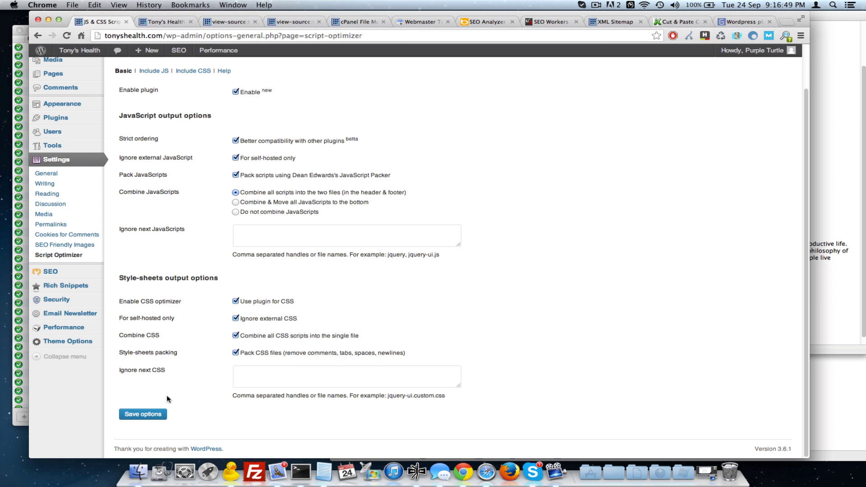
click(147, 415)
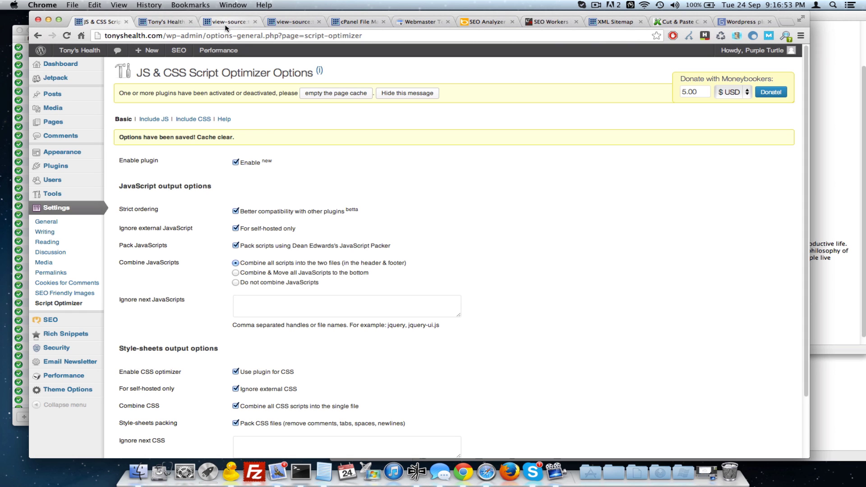
- Empty the page cache, then reload the homepage source and examine its script and stylesheet links
mouse_move(204, 49)
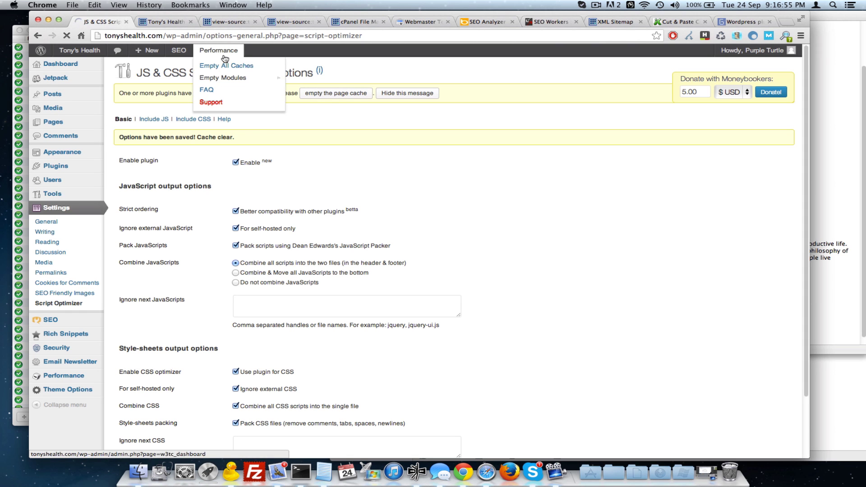
click(230, 22)
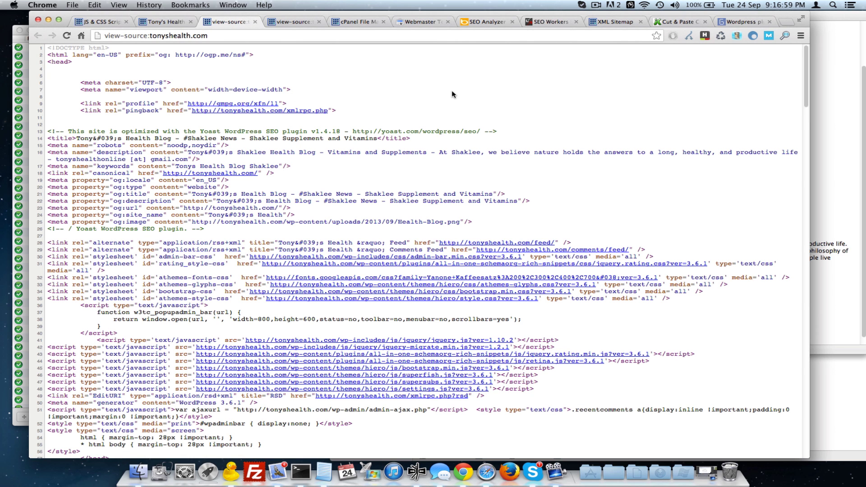
key(super+r)
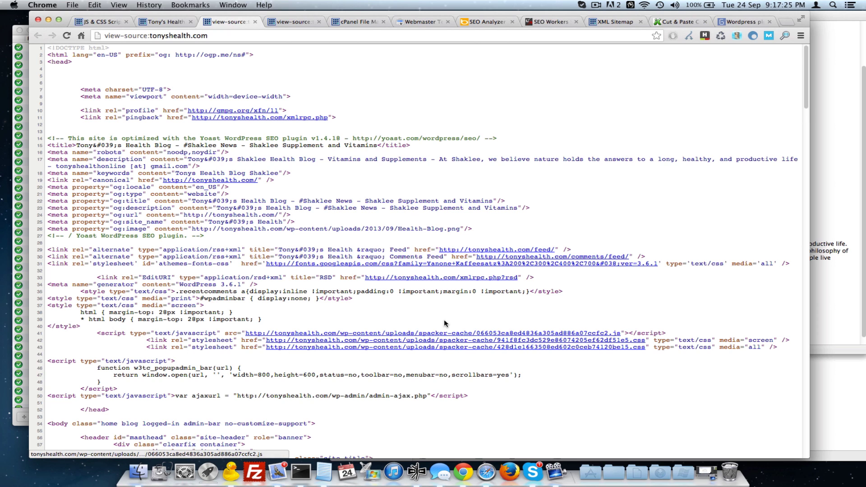
- Reload the blog homepage and check its appearance against the Script Optimizer options
click(145, 22)
key(super+r)
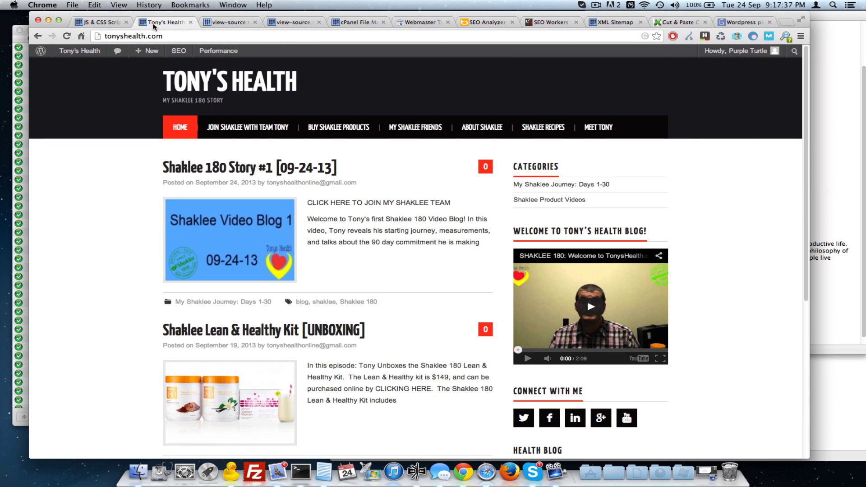
click(112, 23)
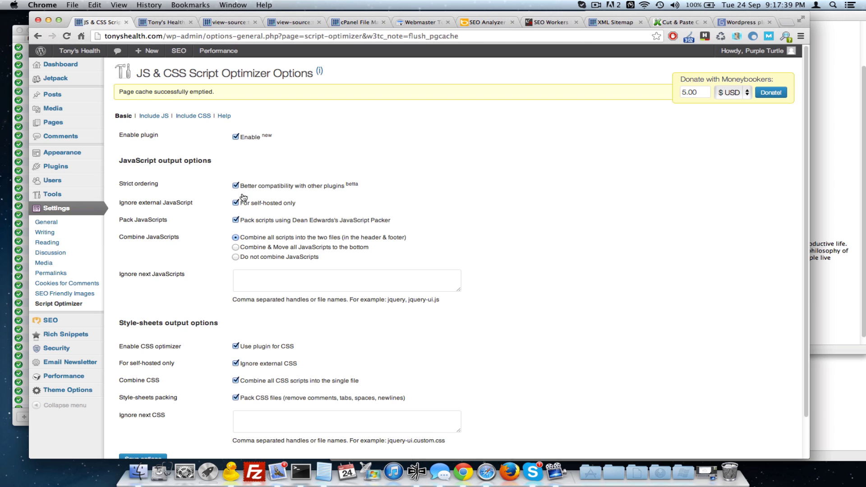
click(170, 21)
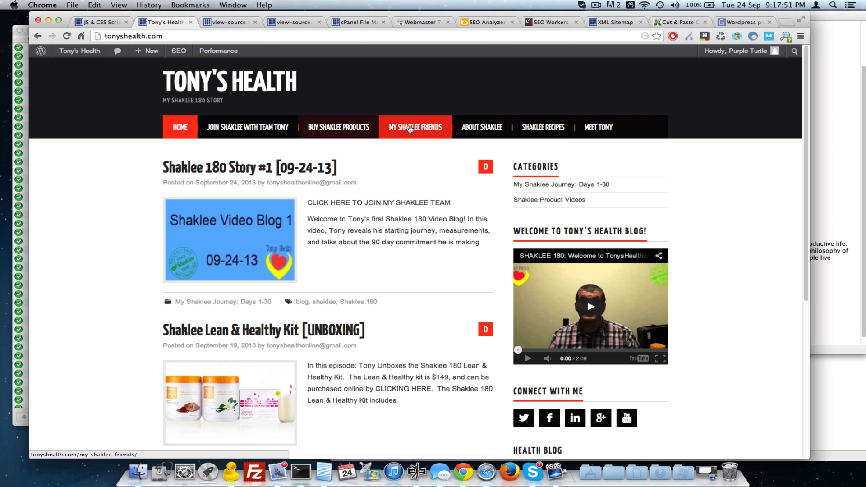
- Open the WordPress menu editor, nest the last page item under Shaklee Recipes, and create the menu as Menu 1
click(108, 22)
mouse_move(63, 156)
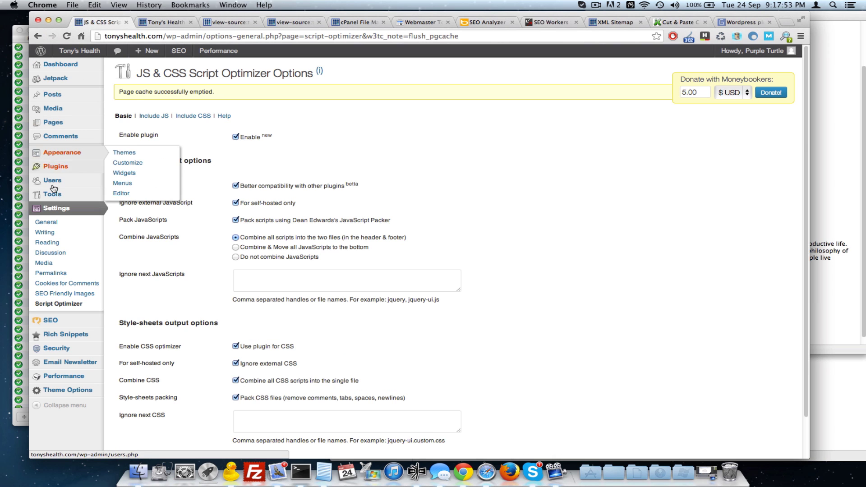
click(120, 183)
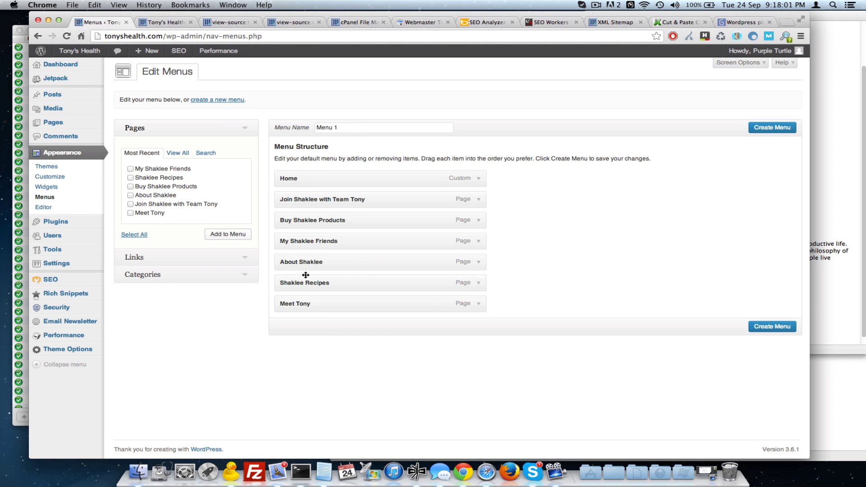
drag(294, 305, 338, 297)
click(773, 127)
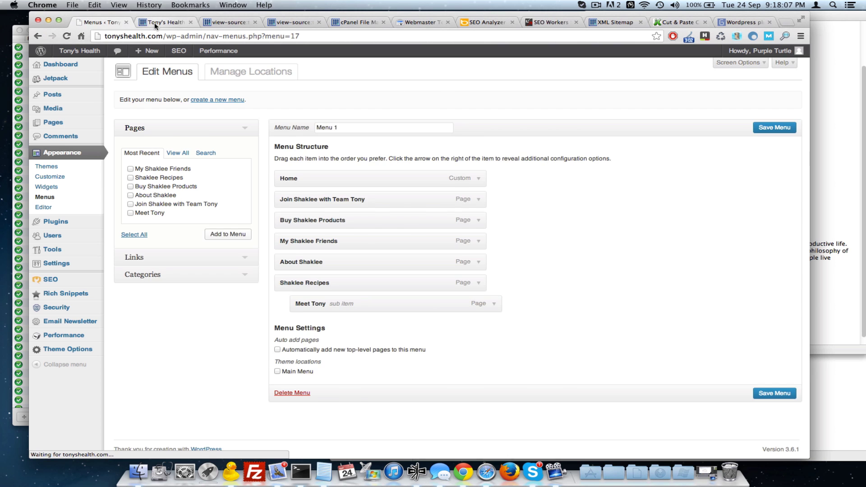
- Empty all caches and reload the blog homepage to check its navigation menu
click(154, 23)
key(super+r)
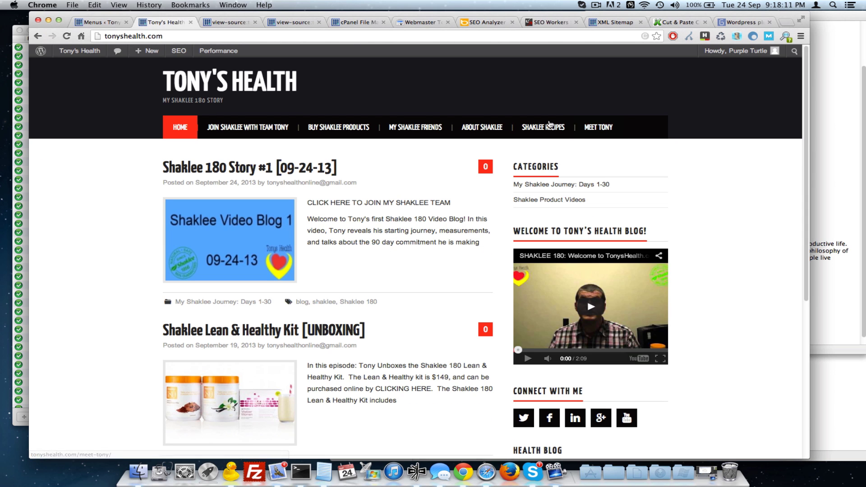
click(98, 22)
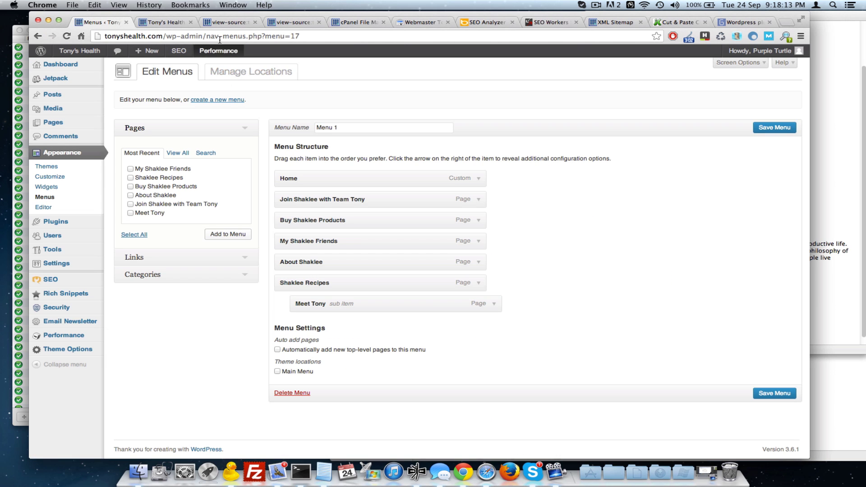
click(218, 67)
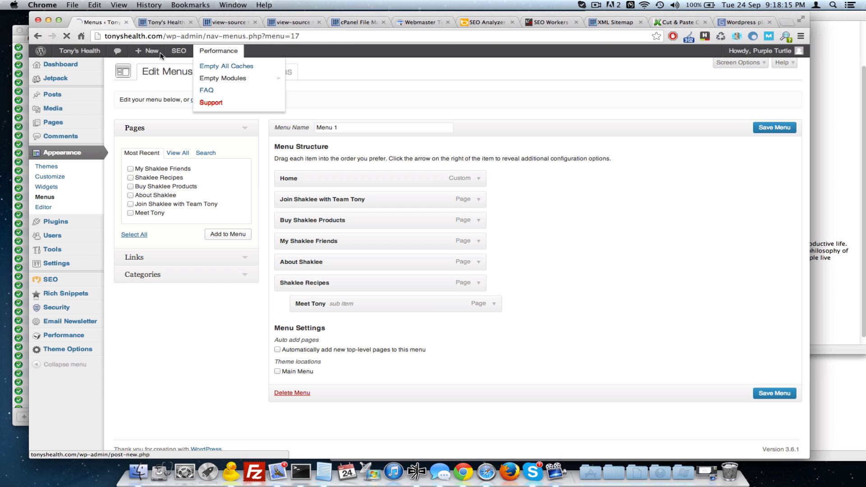
click(161, 21)
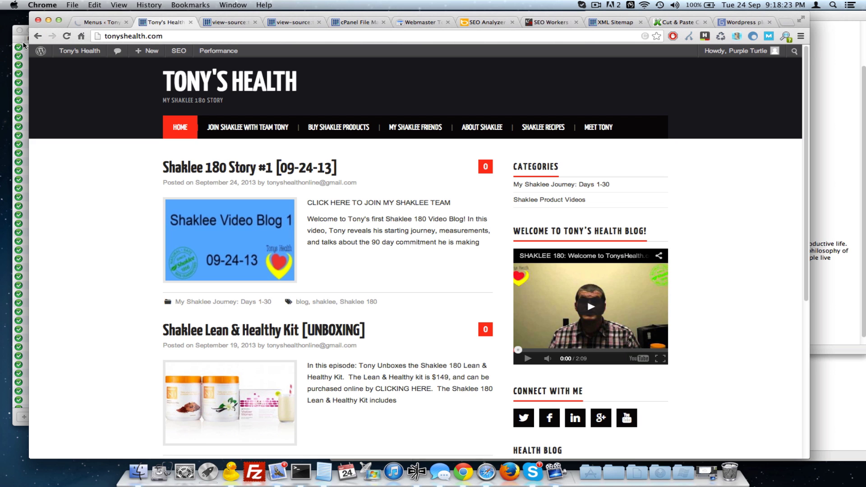
key(ctrl+shift+Tab)
key(ctrl+Tab)
key(super+r)
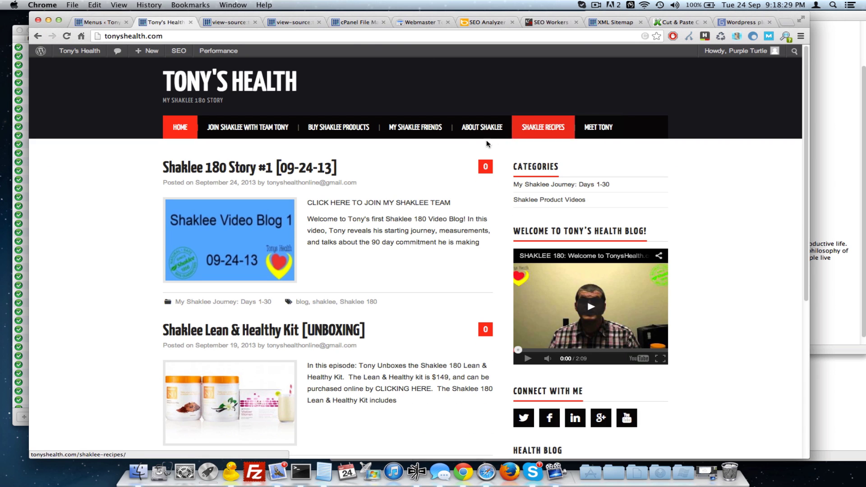
- Assign Menu 1 to the theme's Main Menu location in the blog's menu settings and save the change
click(126, 22)
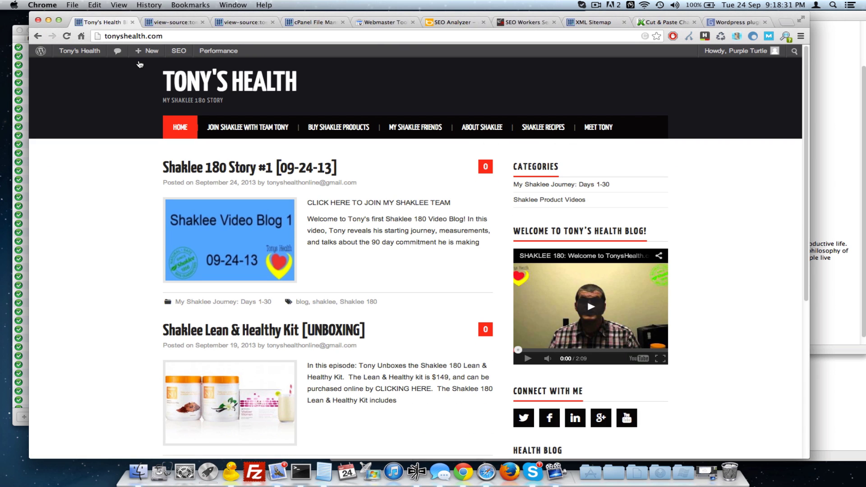
mouse_move(86, 51)
click(72, 114)
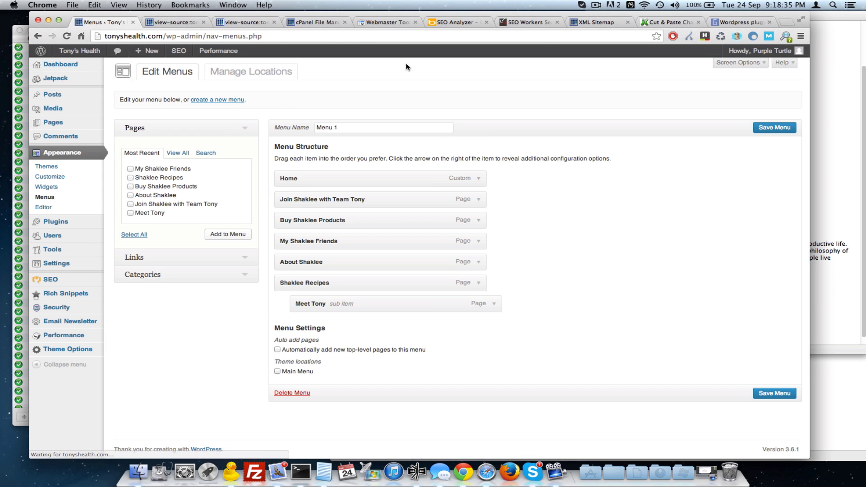
click(215, 77)
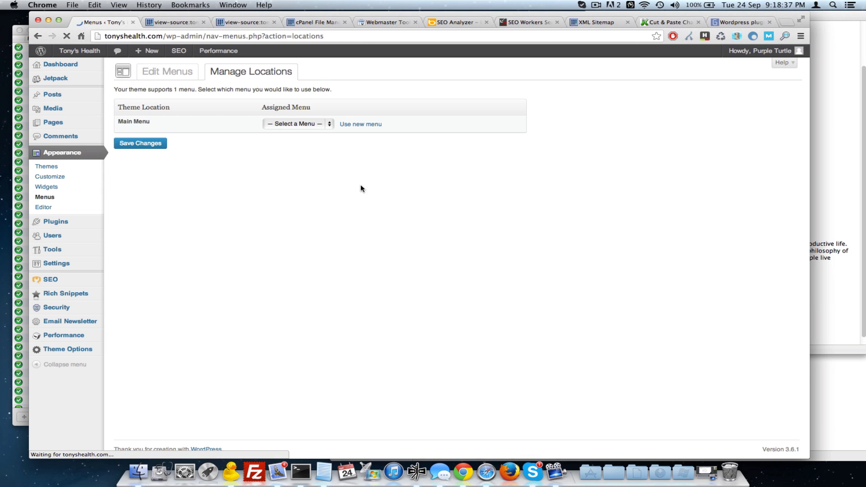
click(307, 123)
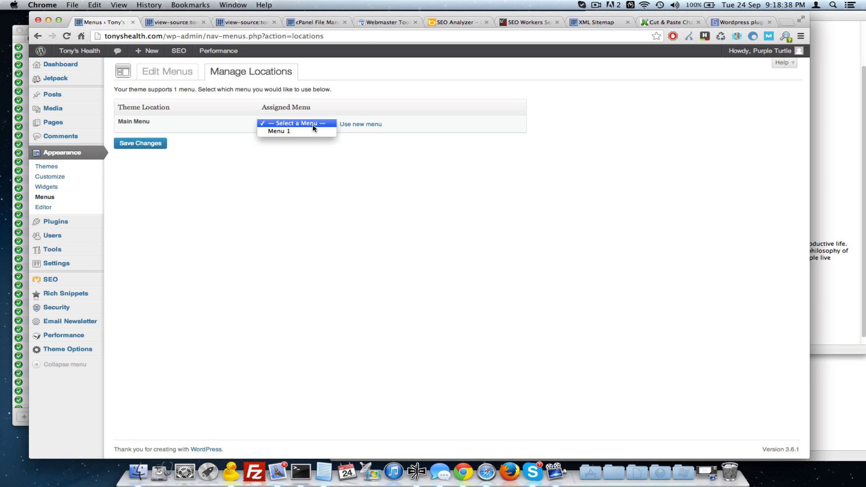
click(280, 132)
click(157, 143)
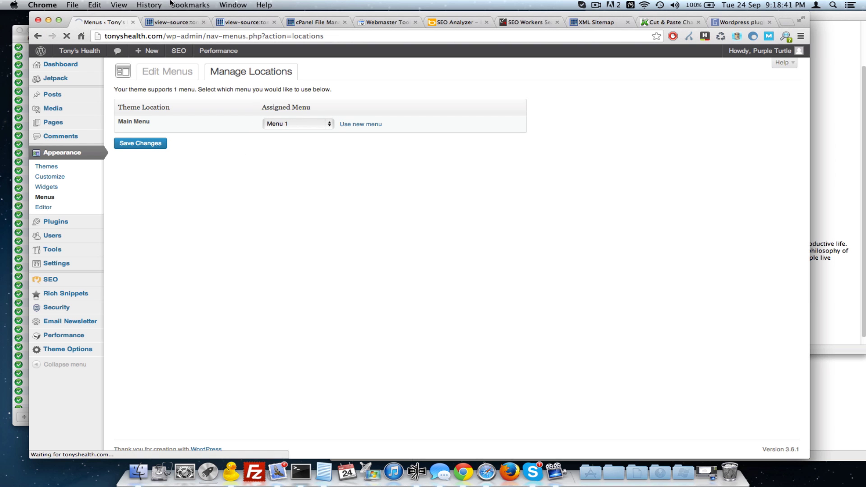
- Reload the blog homepage and check the submenu under Shaklee Recipes in the navigation bar
click(171, 21)
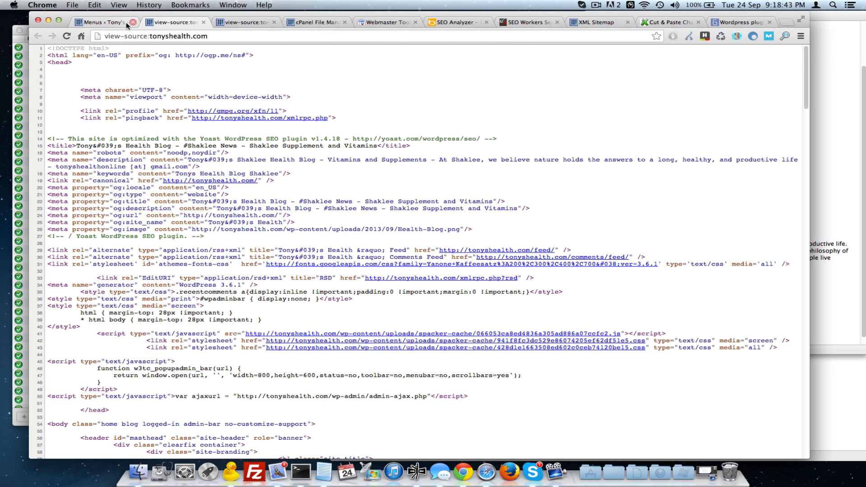
click(104, 22)
key(super+r)
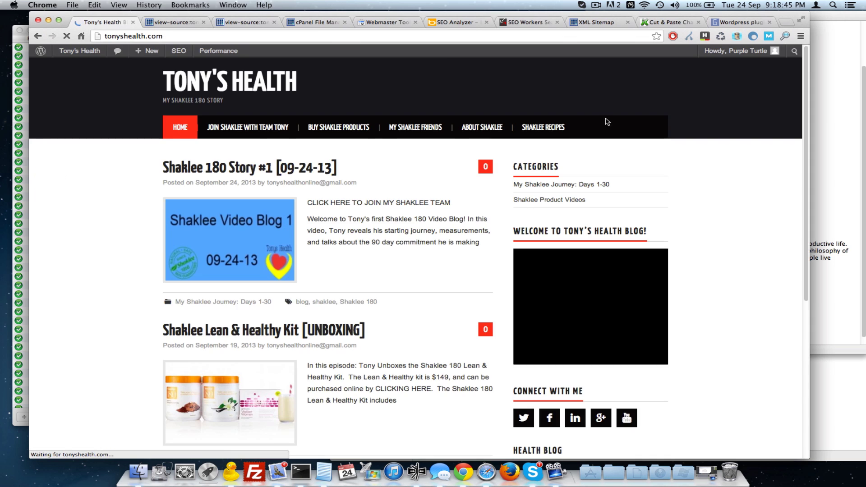
mouse_move(560, 130)
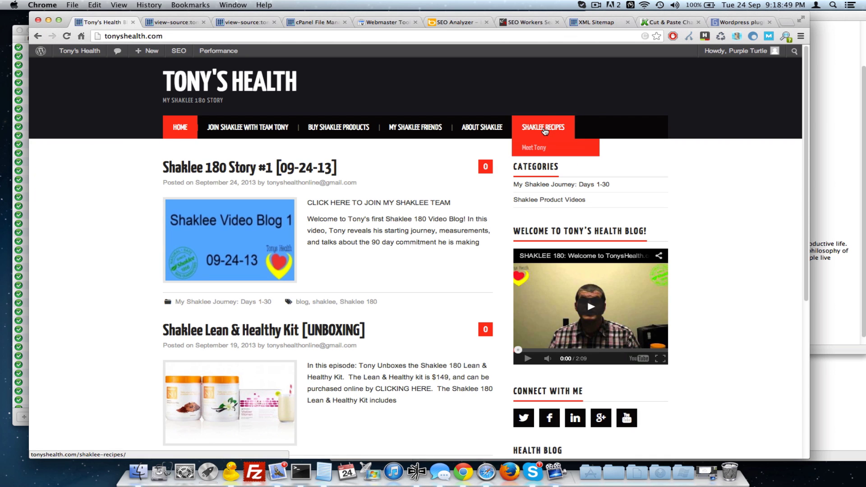
mouse_move(520, 126)
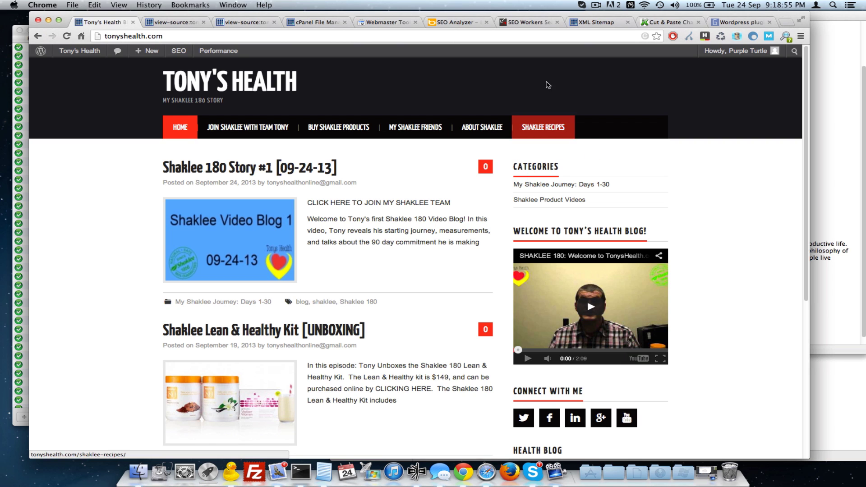
- Reopen Menu 1 in the menu editor, move the sub item under Shaklee Recipes to the top level, and save the menu
click(170, 22)
click(108, 22)
mouse_move(79, 51)
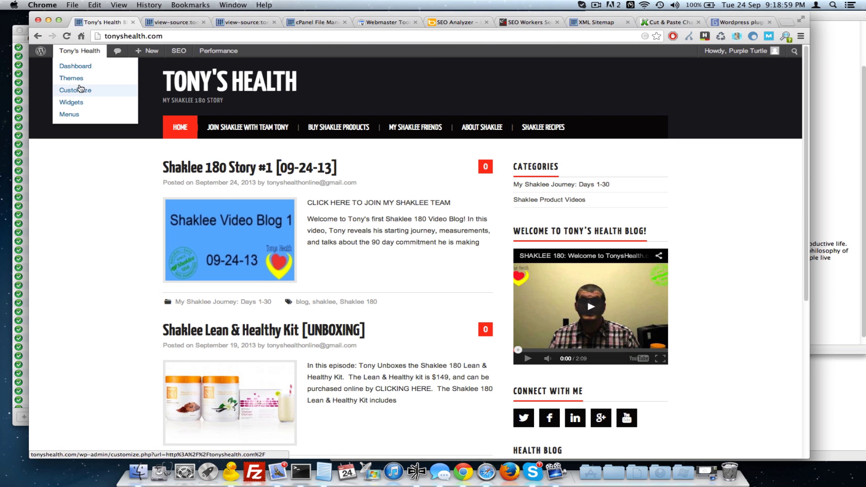
click(70, 115)
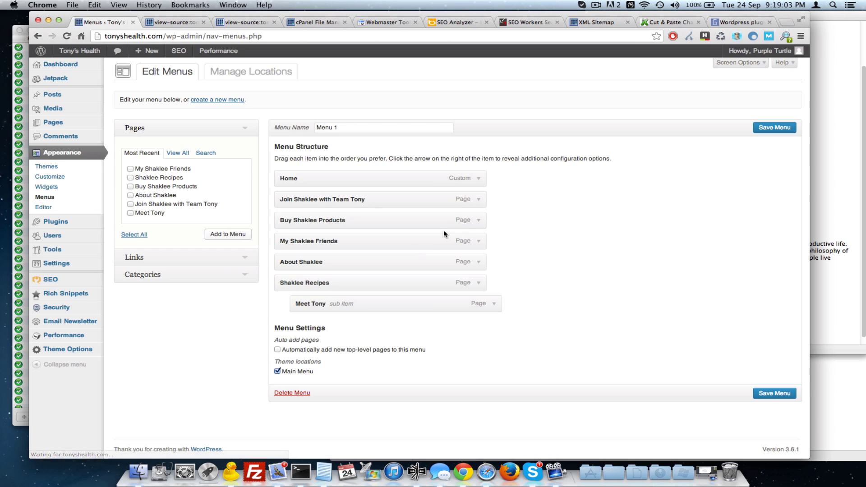
drag(346, 304, 334, 300)
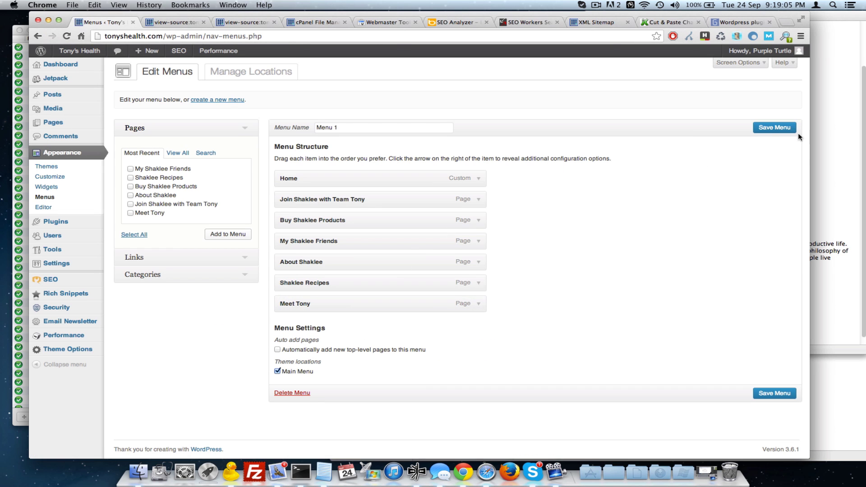
click(772, 131)
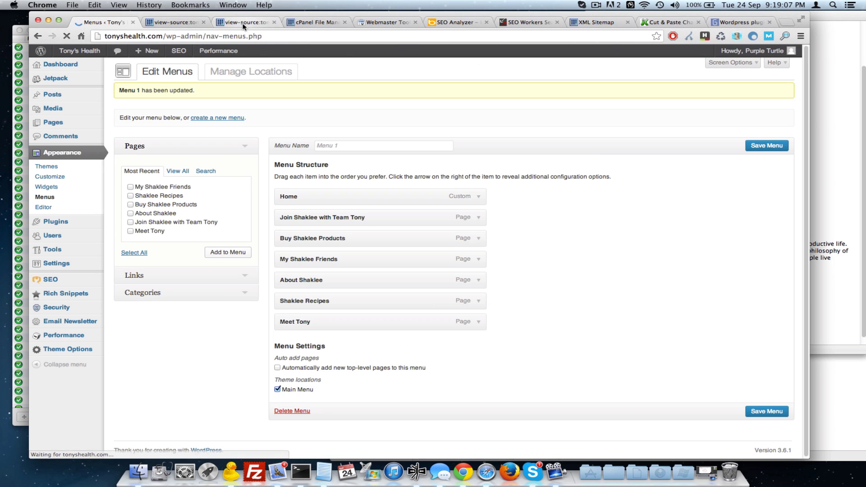
- Compare the blank lines in the homepage source's head with the HTML and Bloat entry in the Site Speed notes
click(840, 188)
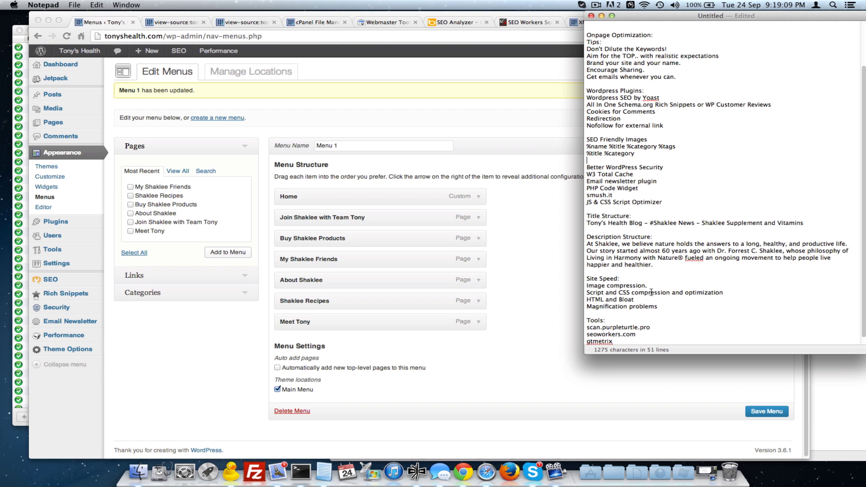
click(373, 77)
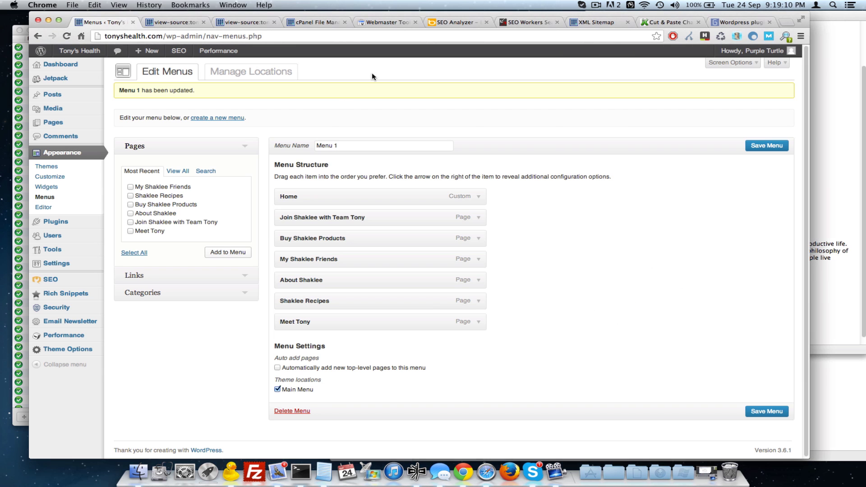
click(158, 21)
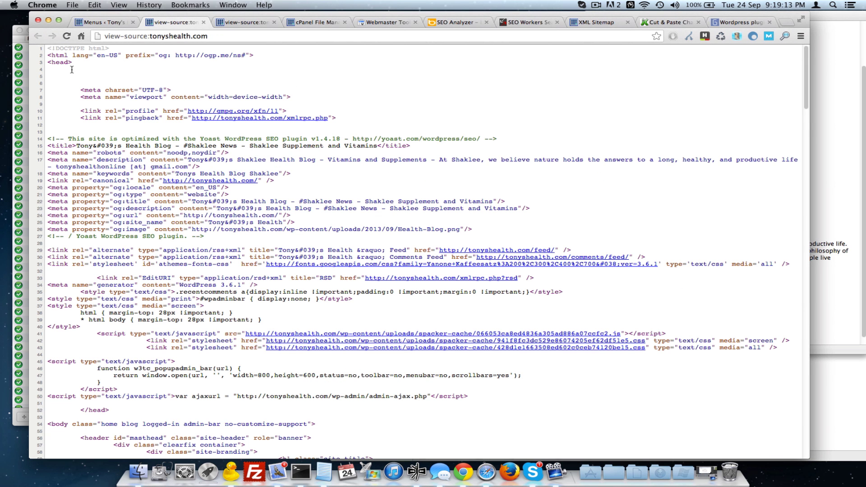
drag(72, 70, 106, 136)
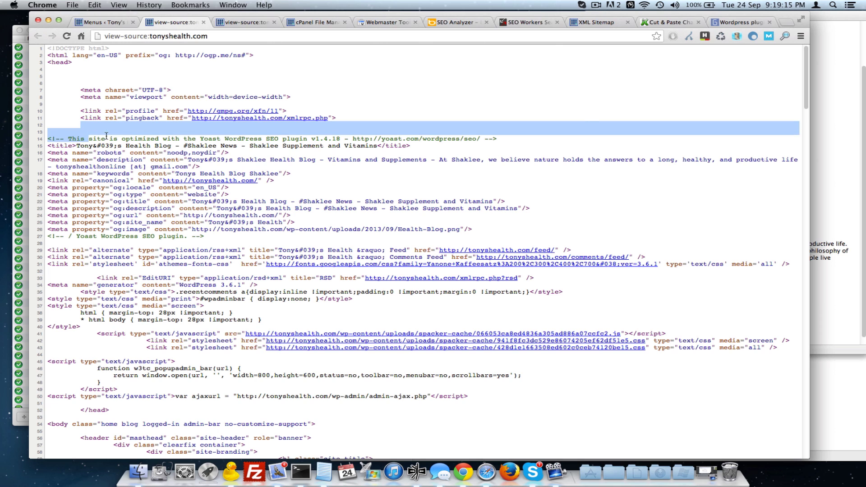
click(848, 191)
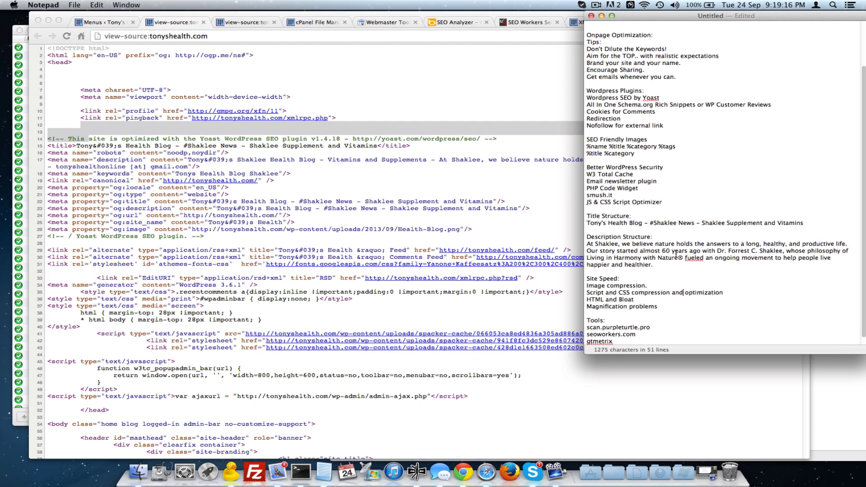
drag(588, 299, 589, 304)
click(587, 301)
drag(614, 294, 657, 300)
click(657, 300)
- Look through the homepage source for unnecessary whitespace and comments, including the empty lines after the head tag
click(391, 105)
click(415, 106)
scroll(497, 110, down, 20)
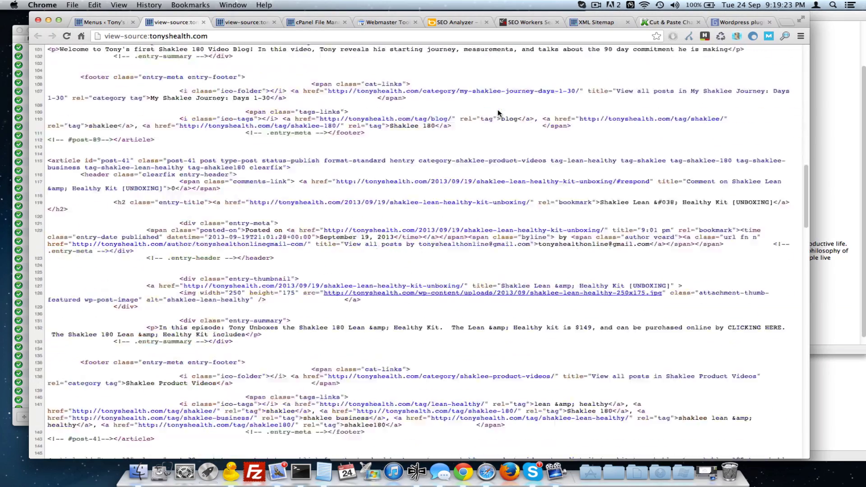
scroll(329, 185, up, 20)
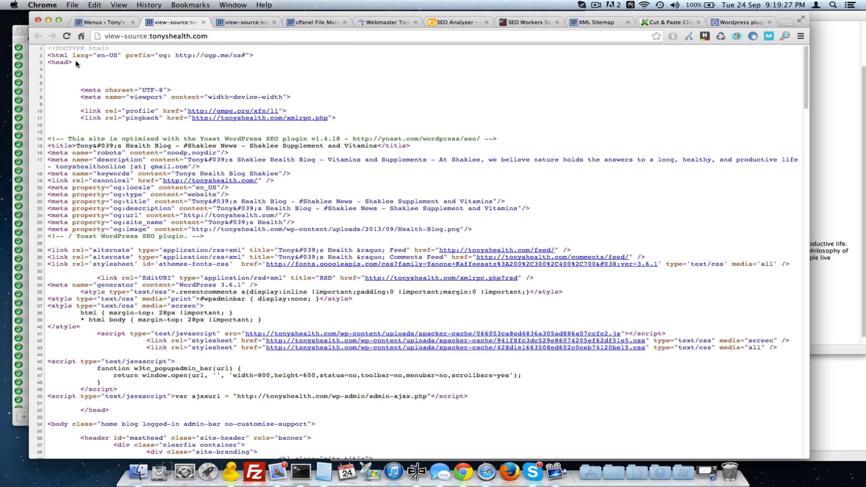
drag(71, 73, 75, 86)
- Enable Minify in Auto mode with the JSMin (default) minifier in the W3 Total Cache general settings and save them
click(108, 22)
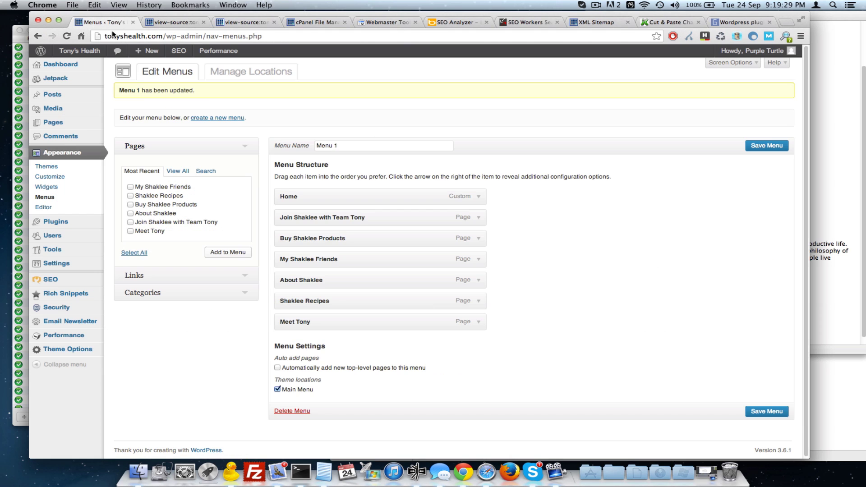
mouse_move(39, 338)
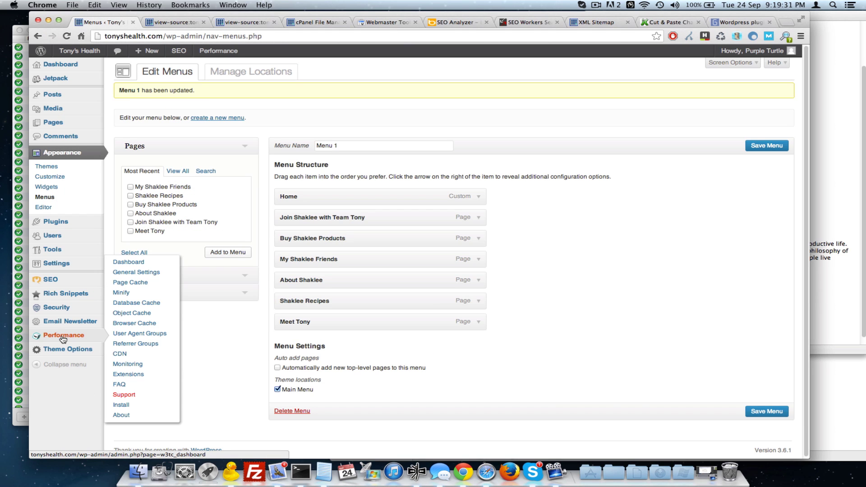
click(132, 272)
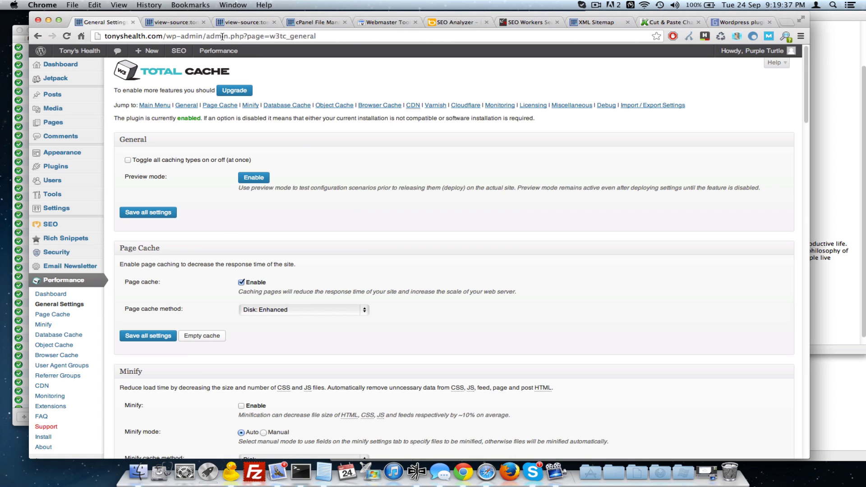
scroll(303, 155, down, 5)
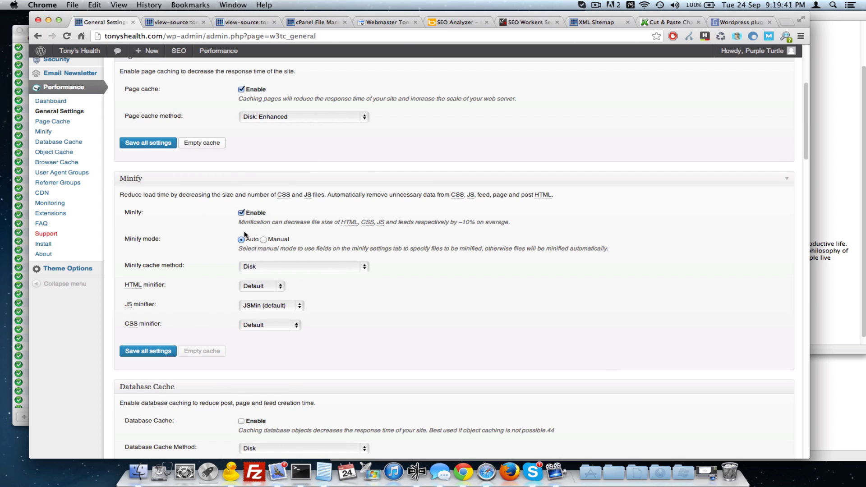
click(261, 306)
click(321, 319)
click(168, 356)
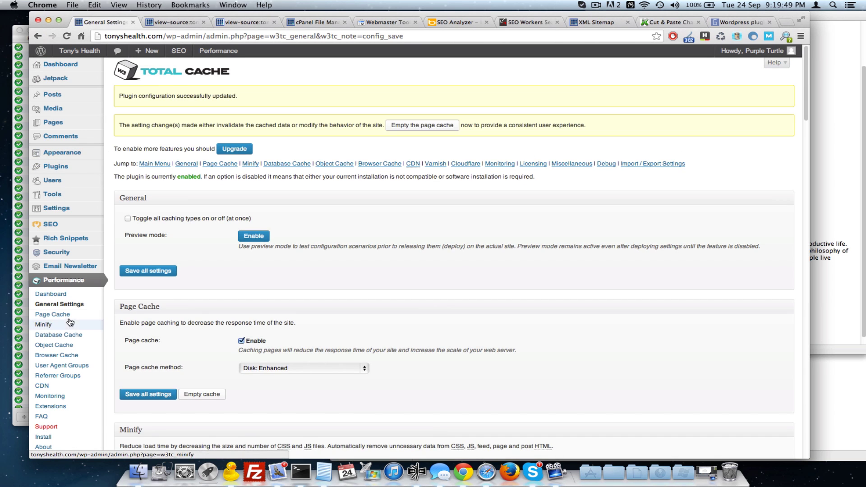
- In the Minify settings, turn off Rewrite URL structure, enable HTML minification, and dismiss the alert
scroll(50, 293, down, 3)
click(43, 278)
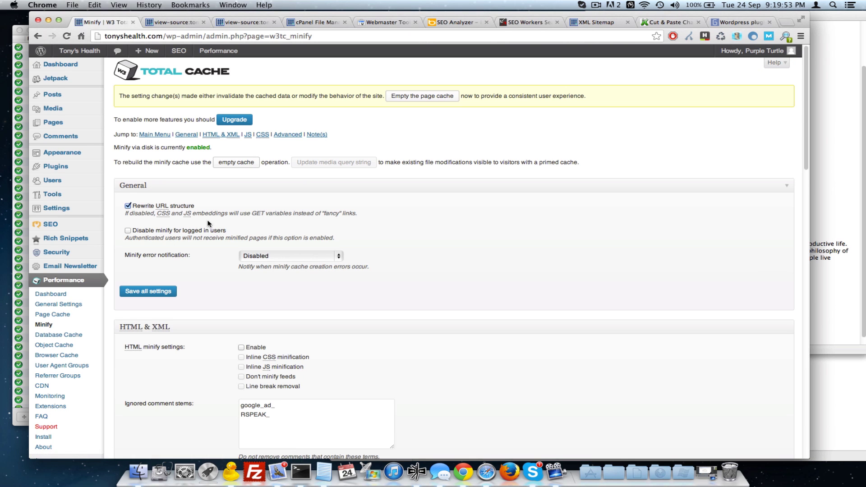
click(128, 229)
scroll(162, 199, down, 5)
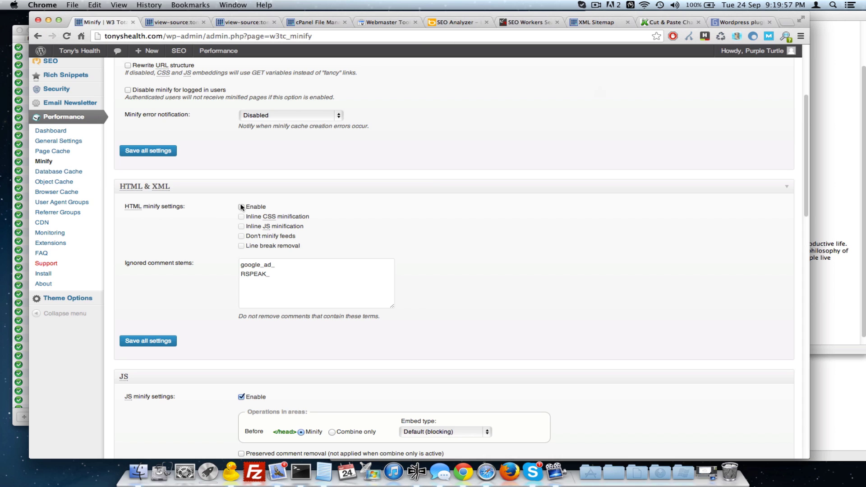
click(242, 207)
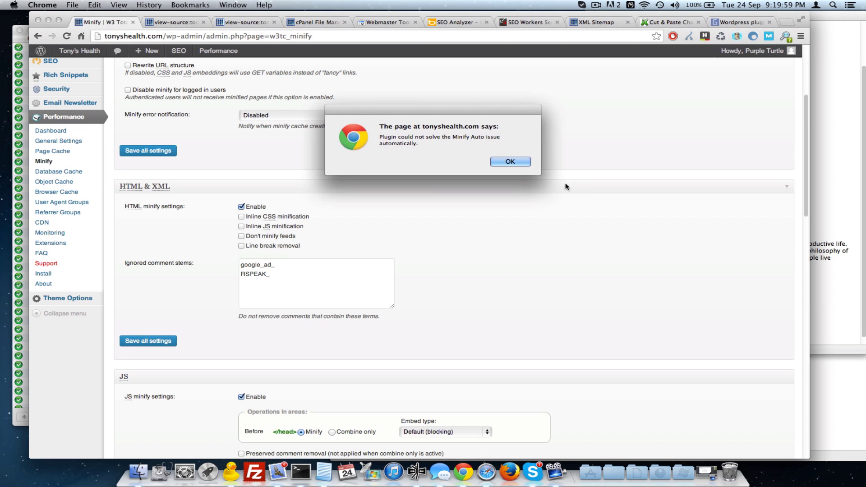
click(507, 163)
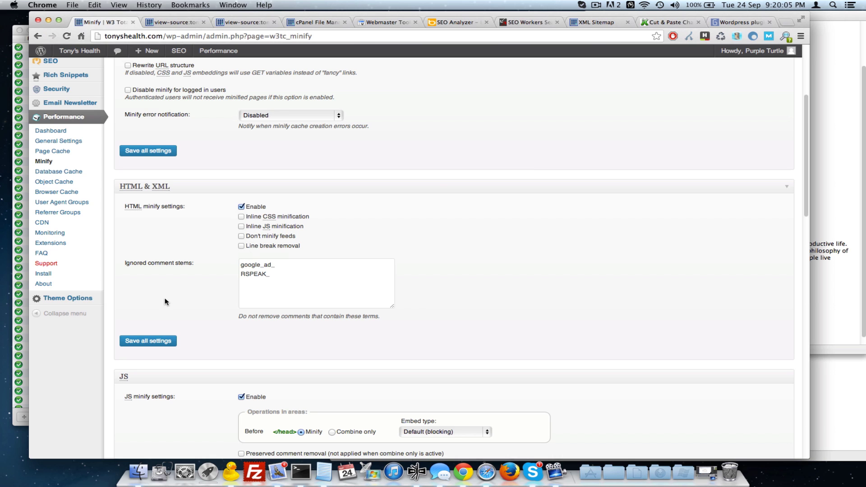
- Disable both JS minification and CSS minification in the Minify settings
scroll(231, 310, down, 3)
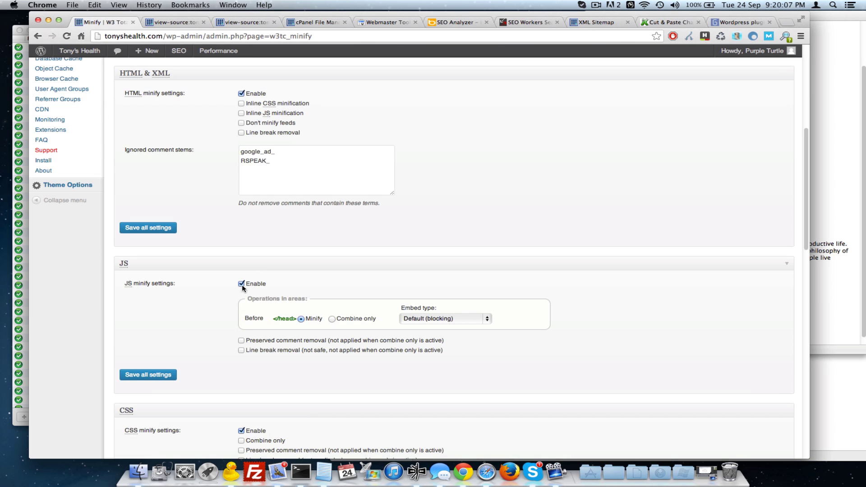
click(241, 284)
scroll(237, 306, down, 3)
click(246, 299)
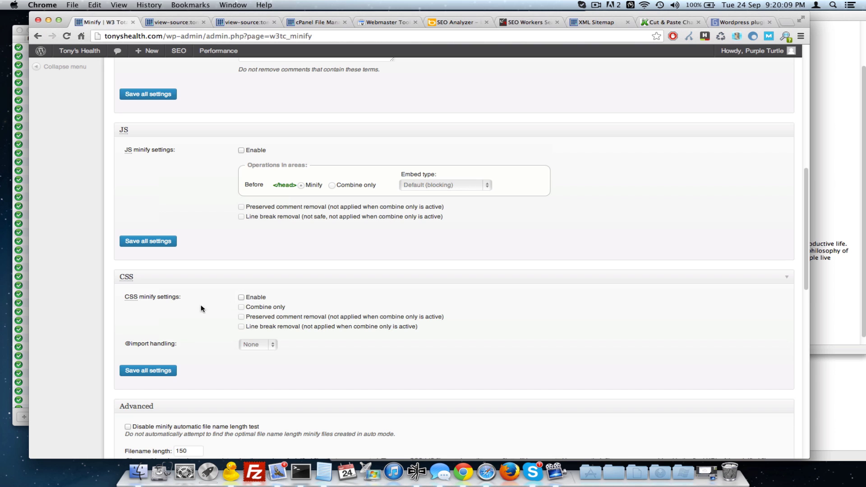
- Check the script and stylesheet links in the homepage source and look through the advanced Minify options
scroll(208, 304, down, 3)
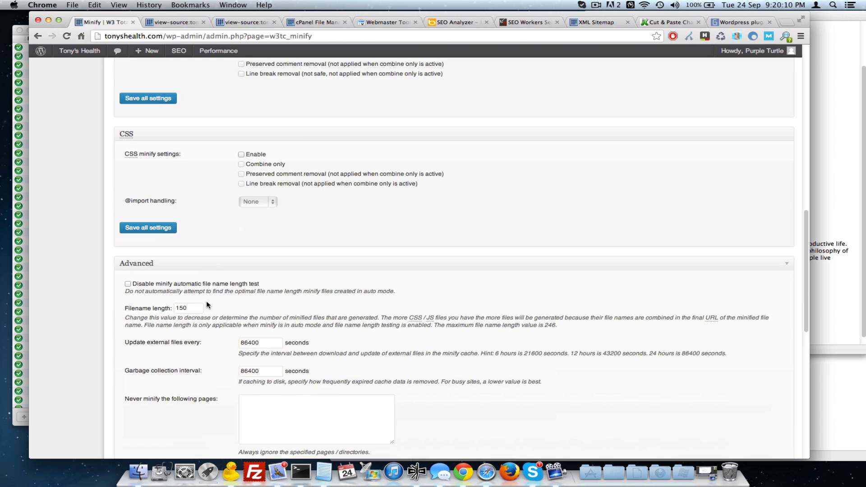
click(172, 25)
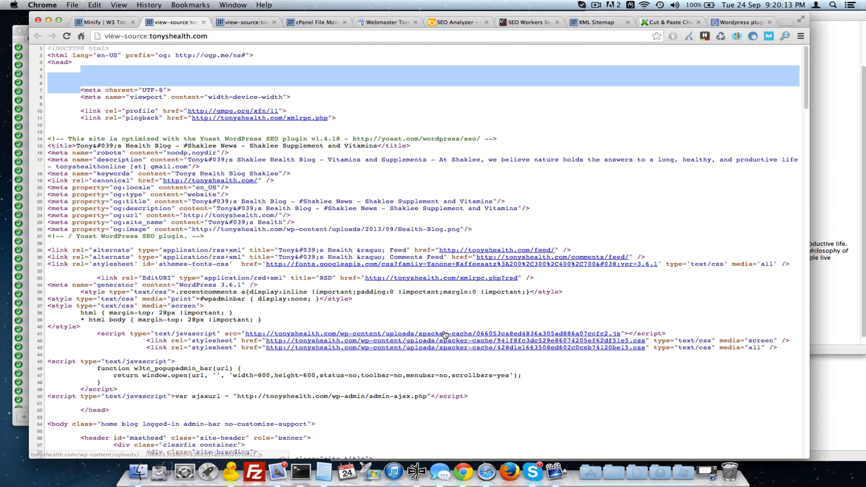
click(104, 22)
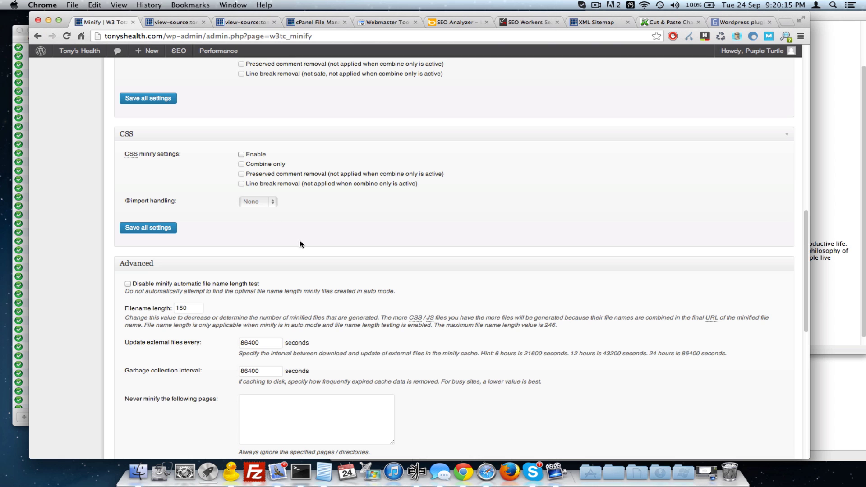
scroll(291, 238, down, 10)
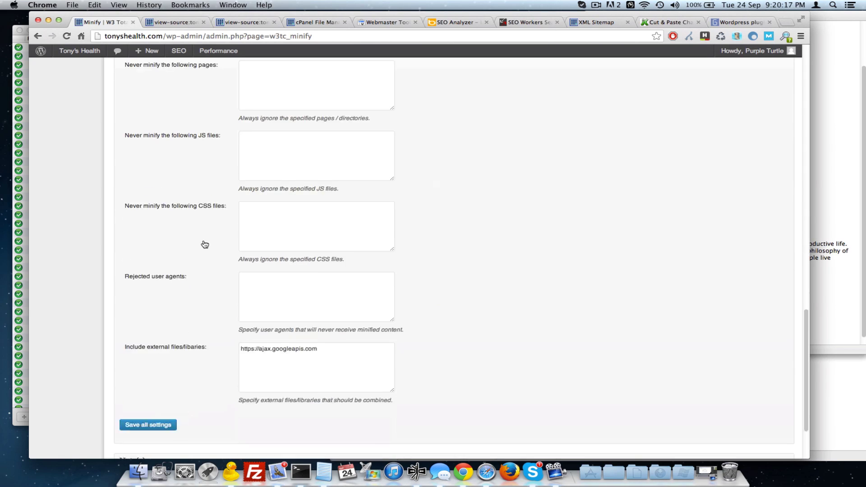
- Save the Minify settings and empty the page cache
scroll(256, 243, up, 20)
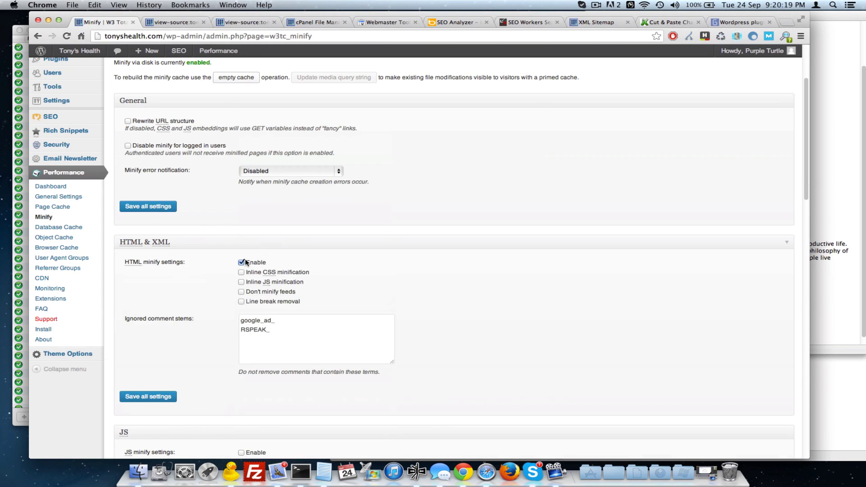
click(143, 207)
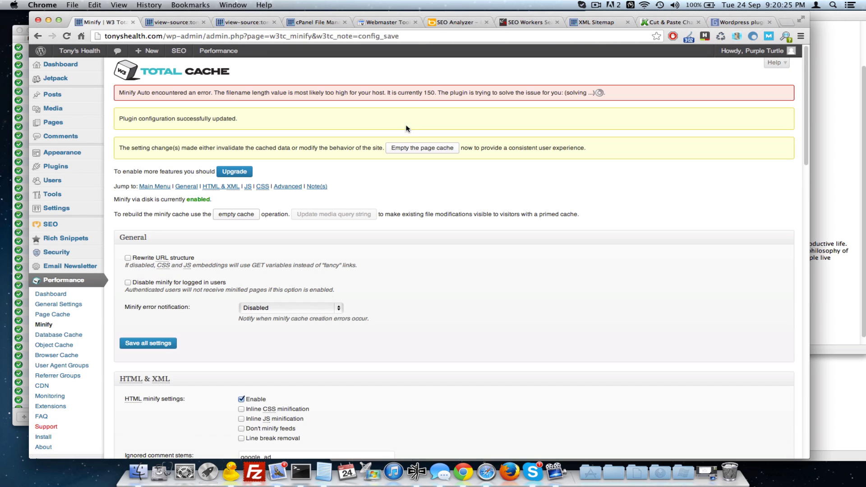
click(411, 152)
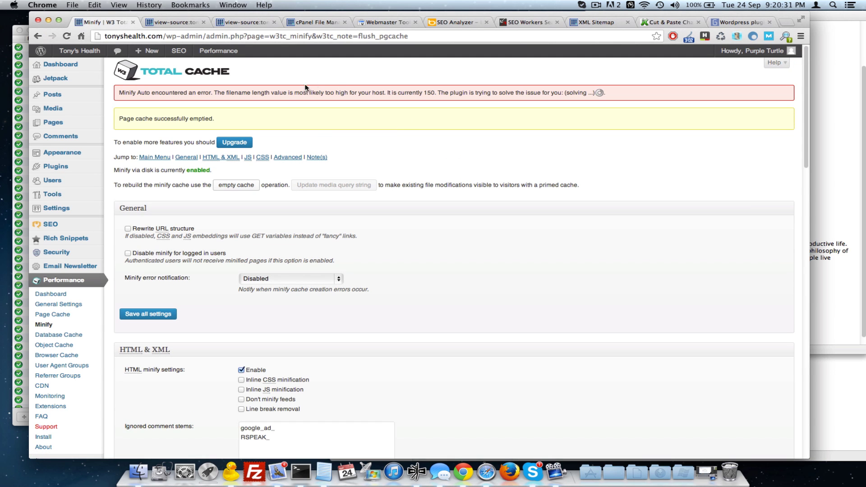
- Read the Minify Auto error notice about the filename length and dismiss the plugin's alert
drag(308, 92, 287, 92)
drag(356, 98, 422, 108)
click(363, 110)
click(180, 22)
click(302, 79)
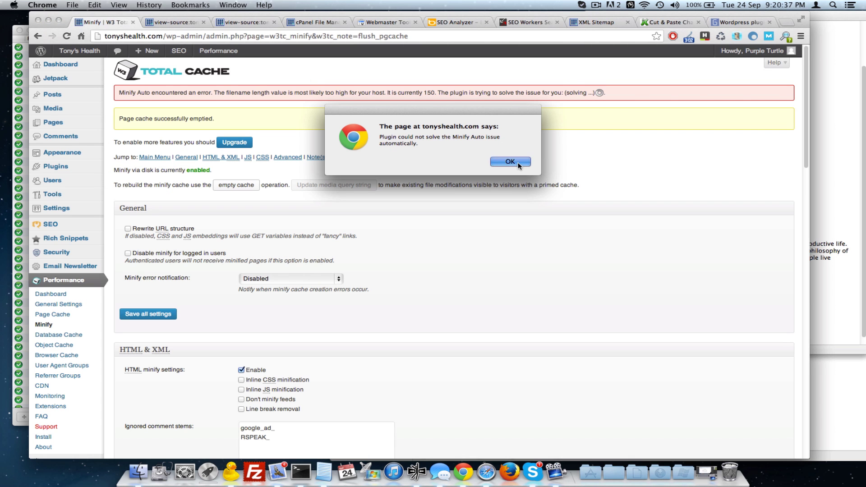
click(504, 162)
- Review all sections of the Minify settings, including the choices for minify error notification
scroll(300, 179, down, 20)
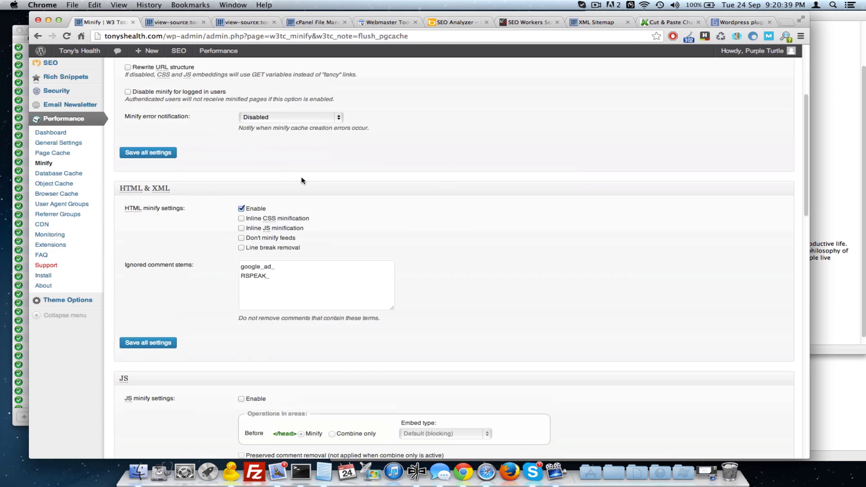
scroll(215, 207, down, 10)
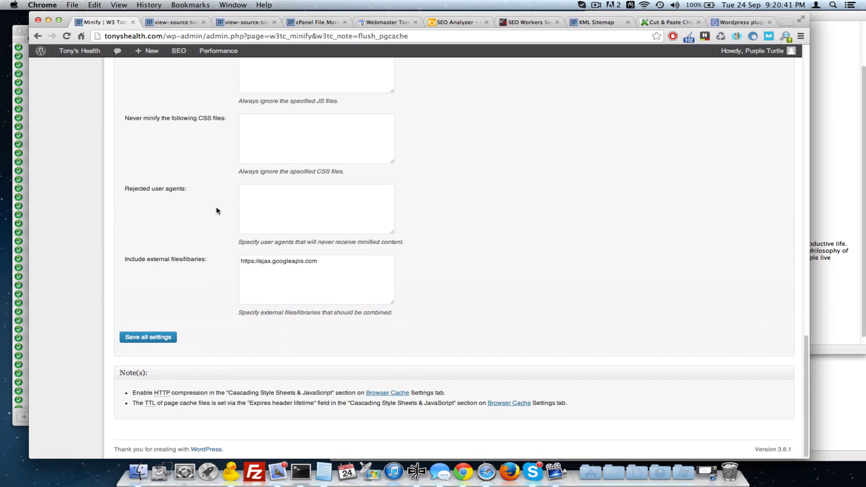
scroll(204, 303, up, 15)
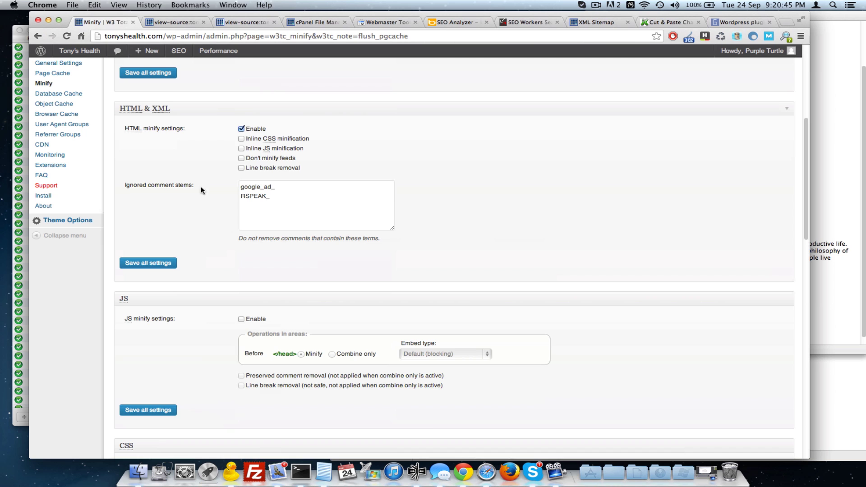
scroll(206, 152, up, 5)
scroll(205, 135, up, 4)
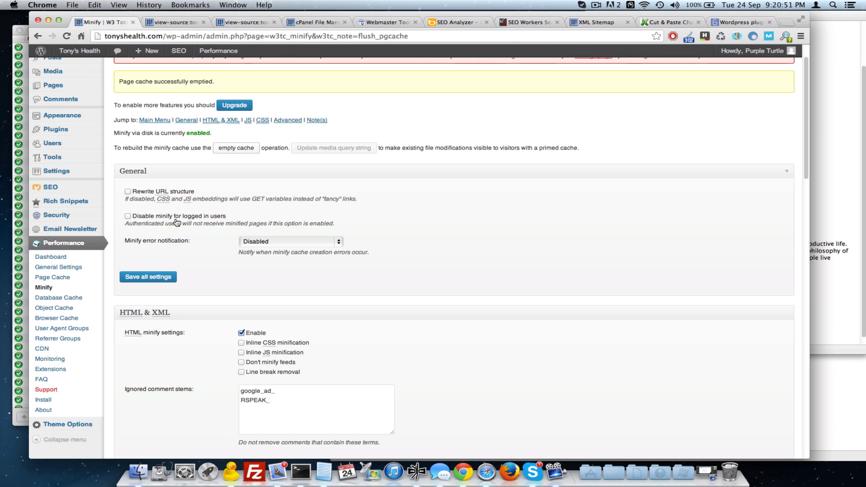
click(273, 247)
click(271, 241)
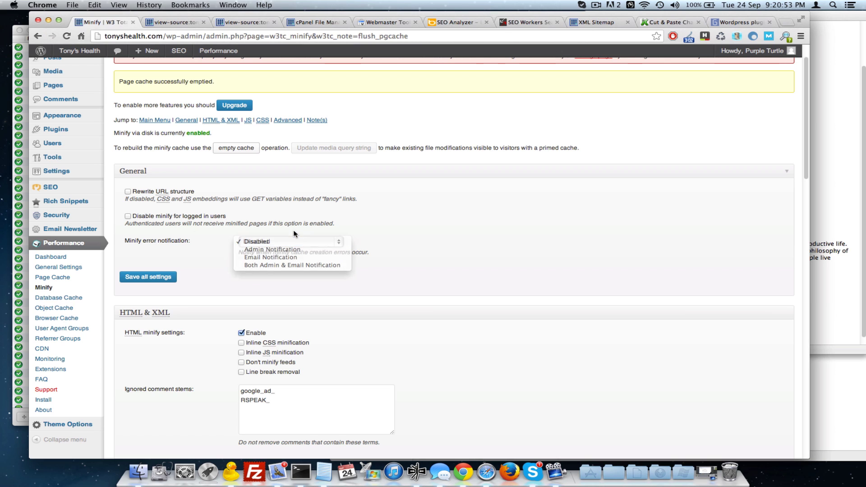
click(270, 245)
click(261, 239)
- Reload the tonyshealth.com homepage source and inspect its HTML from start to end
click(175, 22)
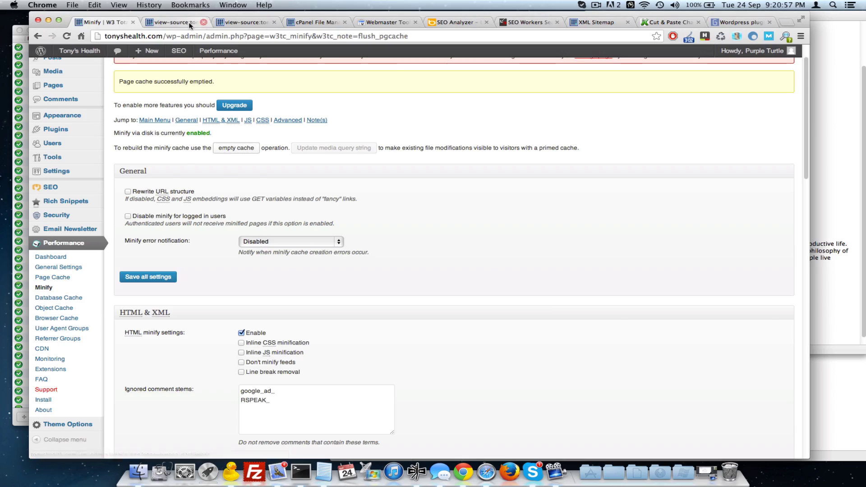
key(super+r)
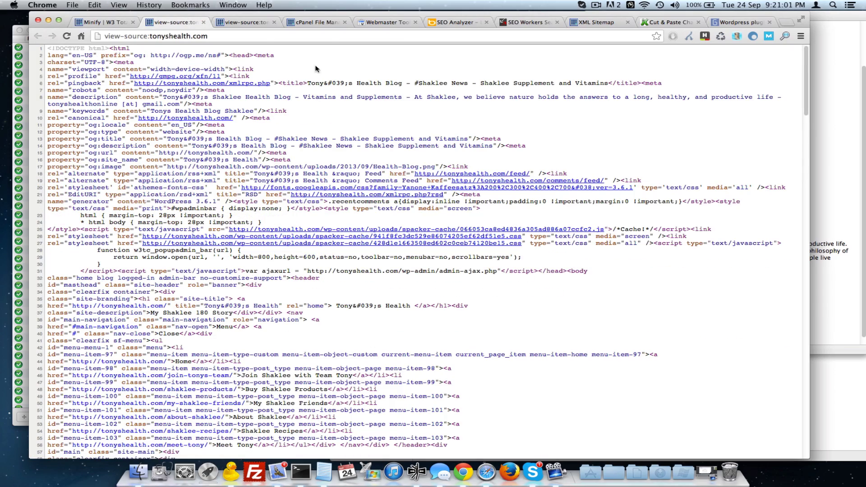
scroll(354, 84, down, 20)
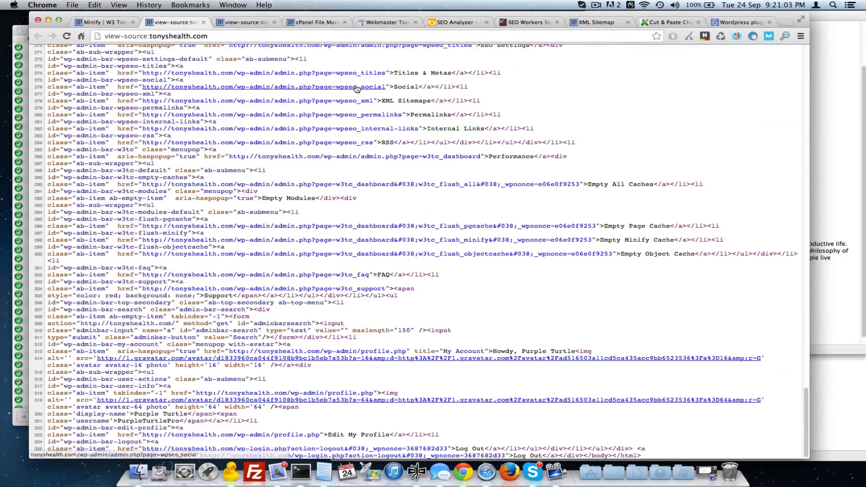
scroll(356, 87, up, 20)
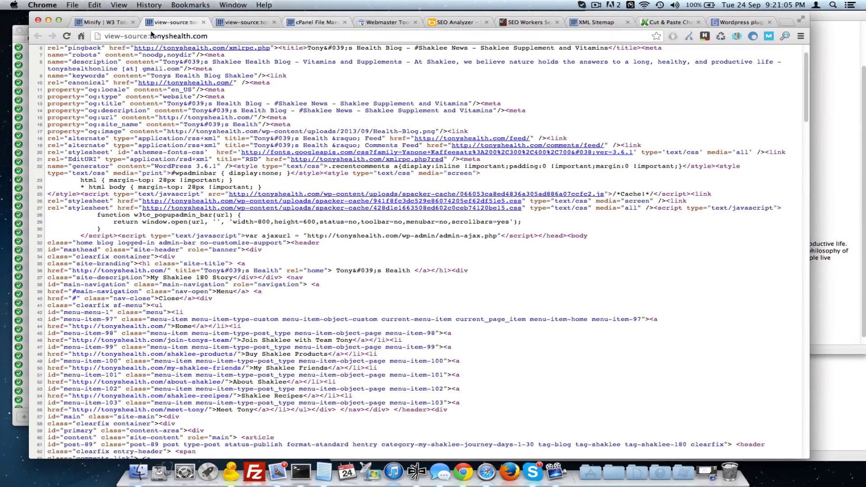
- Visit the live tonyshealth.com homepage from the admin page, reload it, and check its menu, posts and sidebar
click(107, 23)
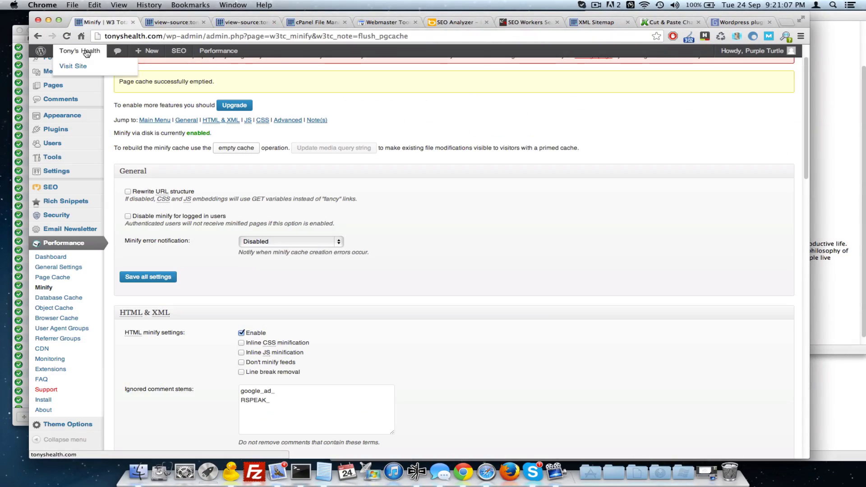
click(90, 59)
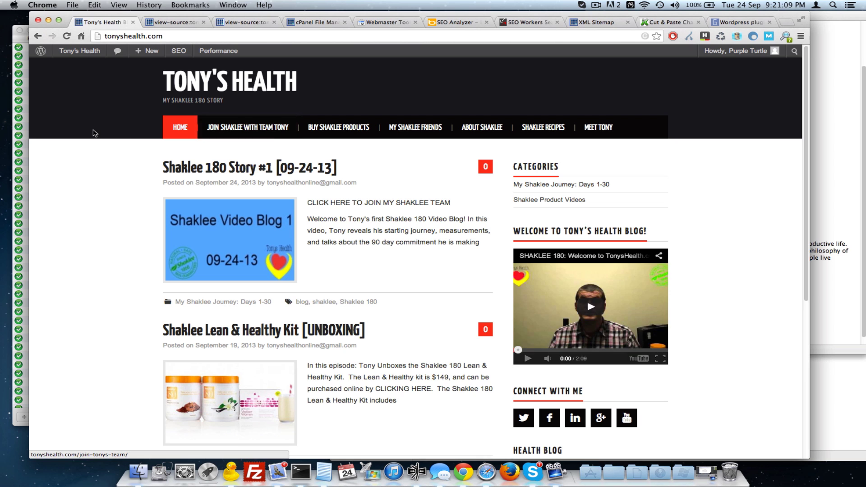
key(super+r)
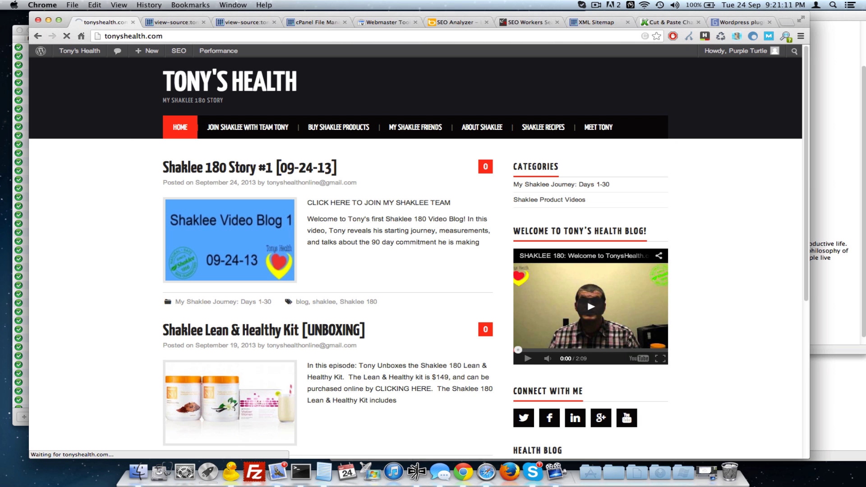
scroll(111, 108, down, 3)
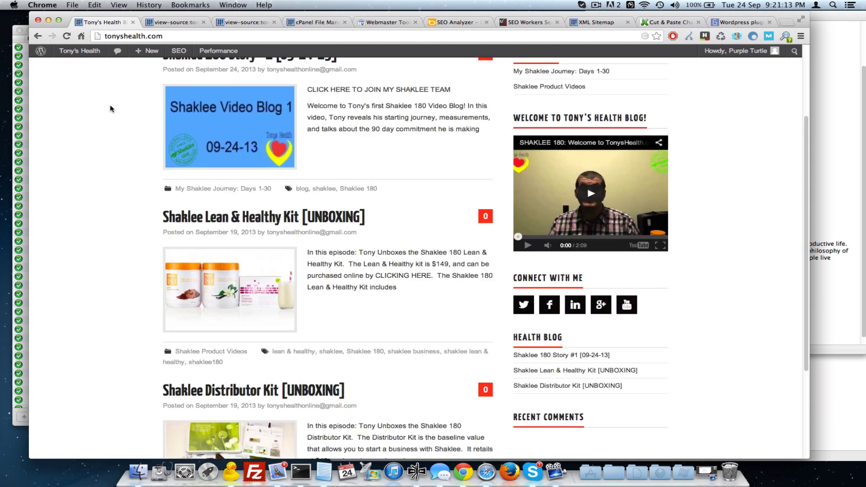
scroll(111, 108, down, 4)
scroll(111, 108, up, 8)
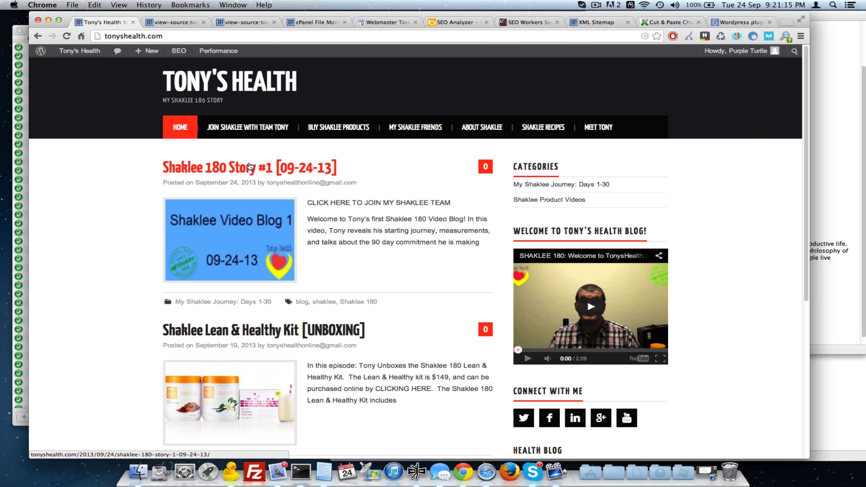
- Open the post "Shaklee 180 Story #1 [09-24-13]" and check how its video, text and links display
click(249, 166)
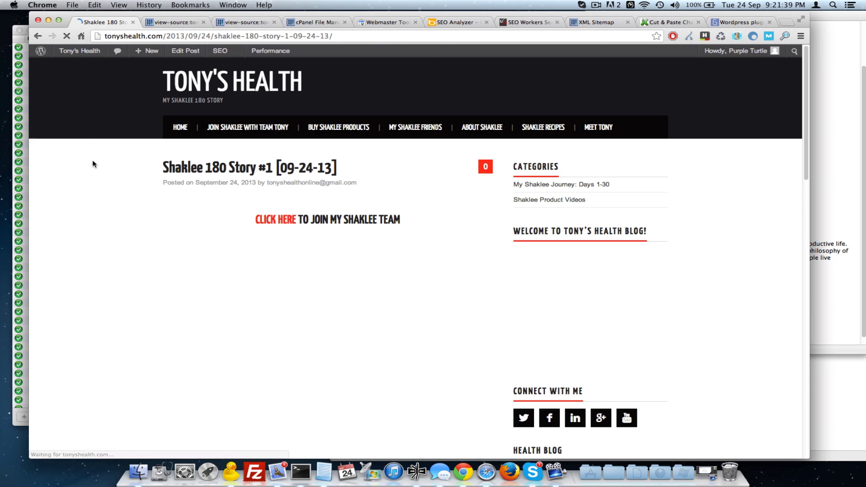
scroll(94, 161, down, 15)
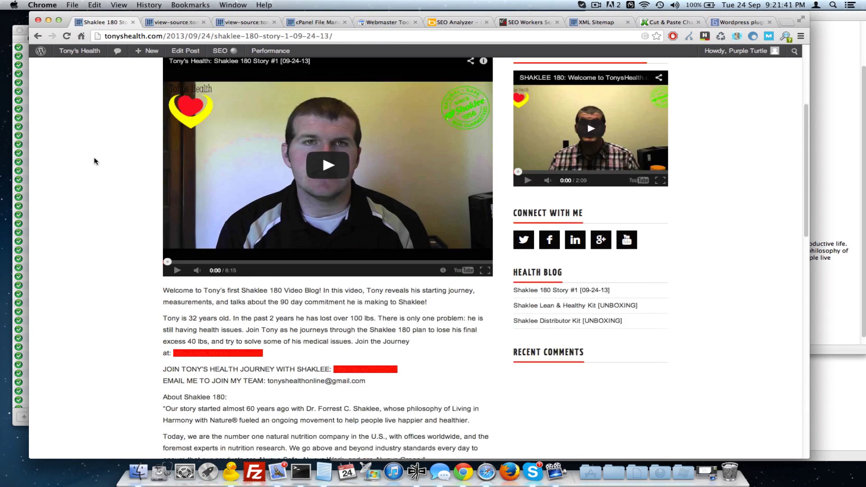
scroll(94, 162, up, 10)
scroll(94, 161, up, 8)
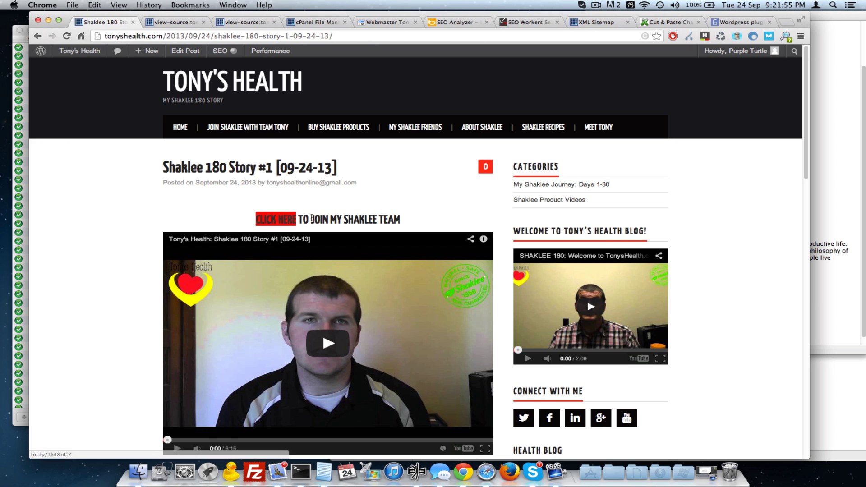
scroll(237, 172, down, 7)
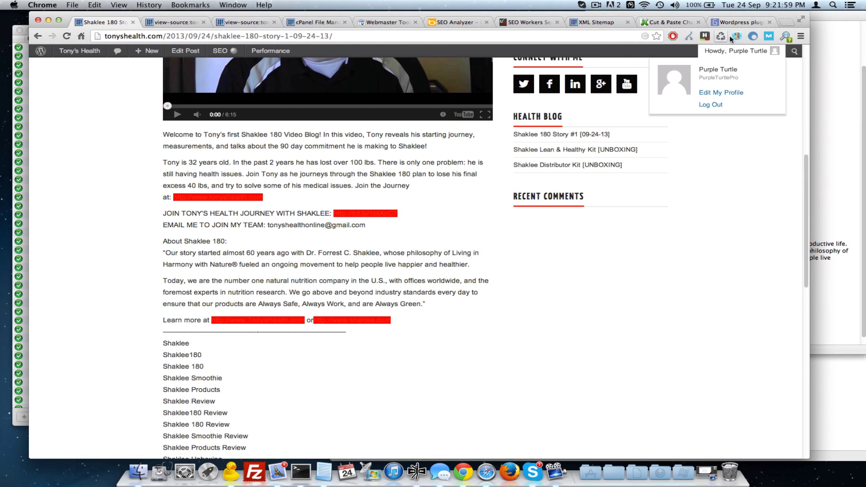
right_click(769, 36)
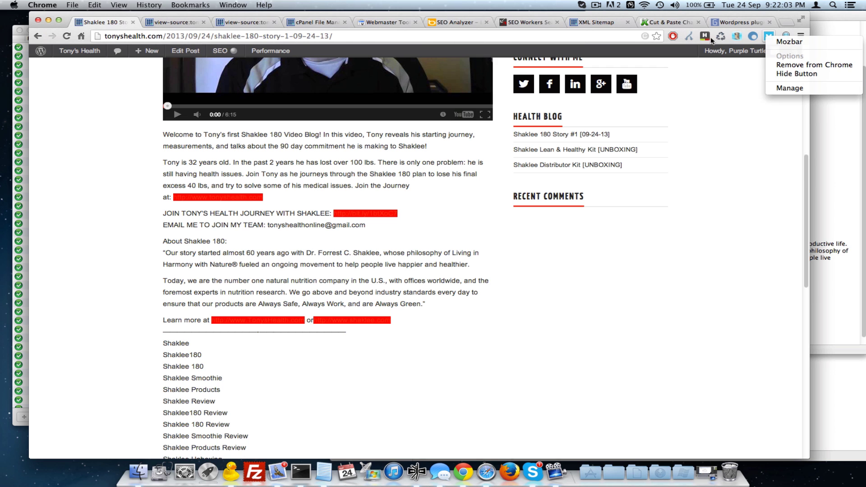
click(129, 175)
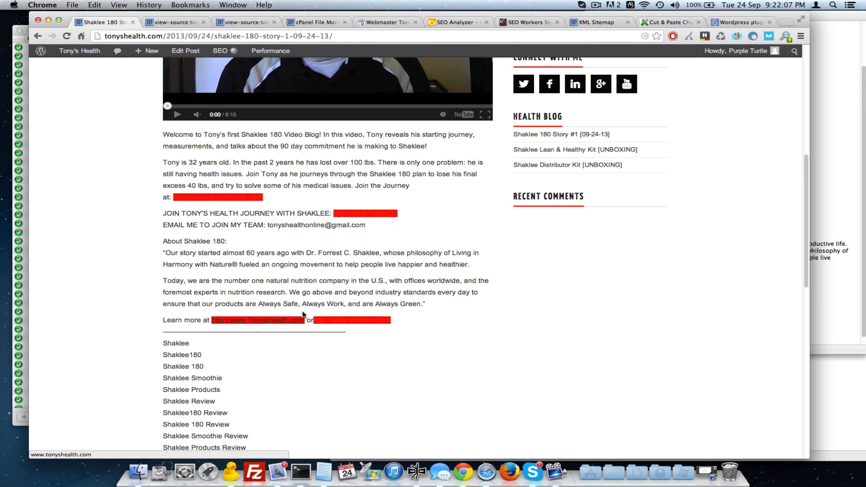
scroll(332, 287, down, 12)
scroll(336, 284, up, 20)
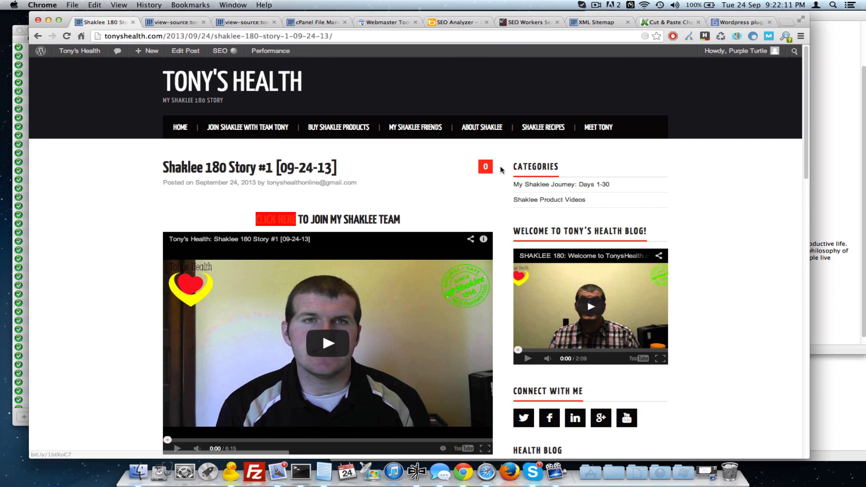
scroll(97, 149, down, 12)
scroll(98, 149, up, 12)
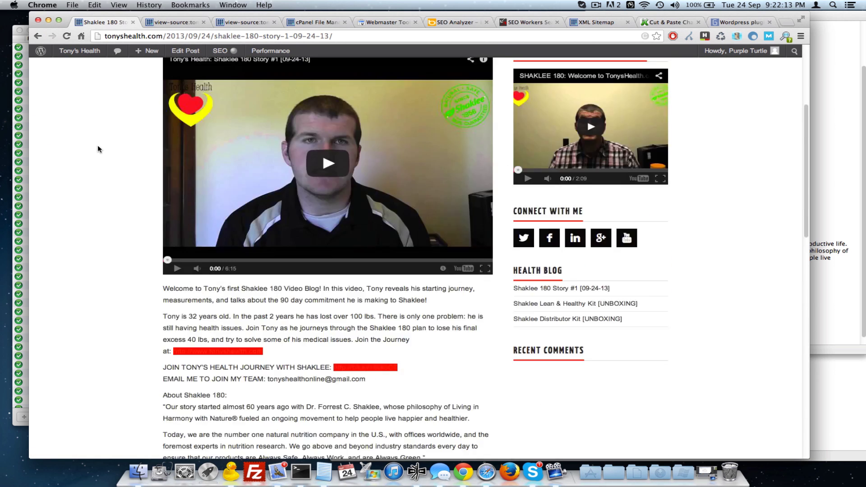
- In the Notepad notes, correct "Magnification problems" under Site Speed to "Minification problems"
click(851, 209)
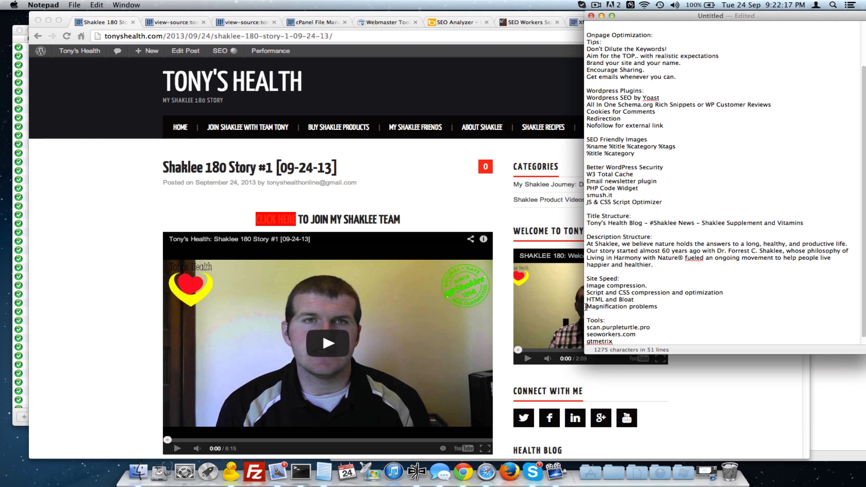
drag(586, 307, 659, 305)
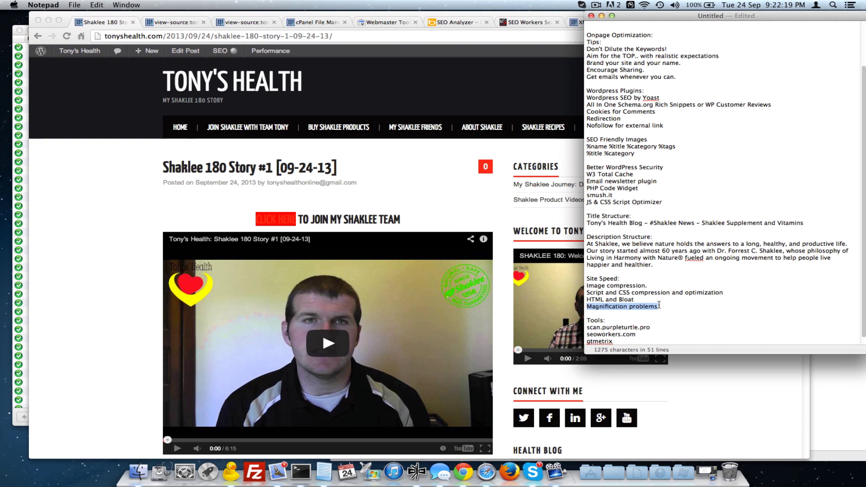
double_click(597, 307)
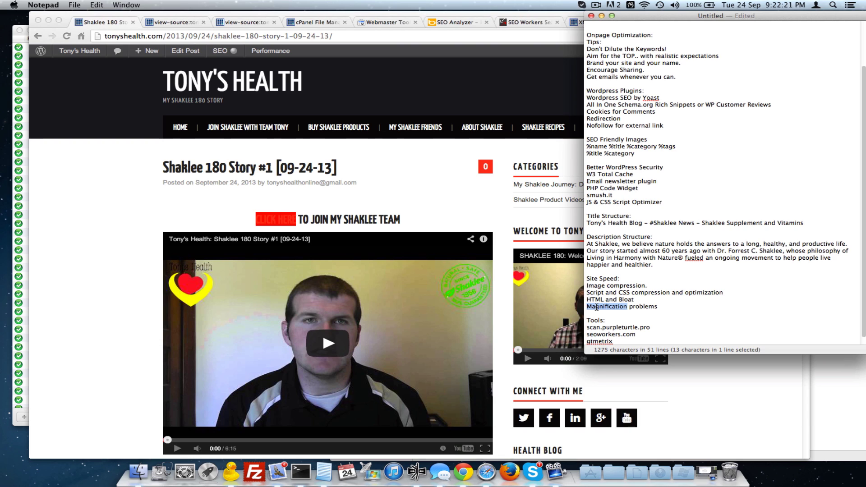
text(Mini)
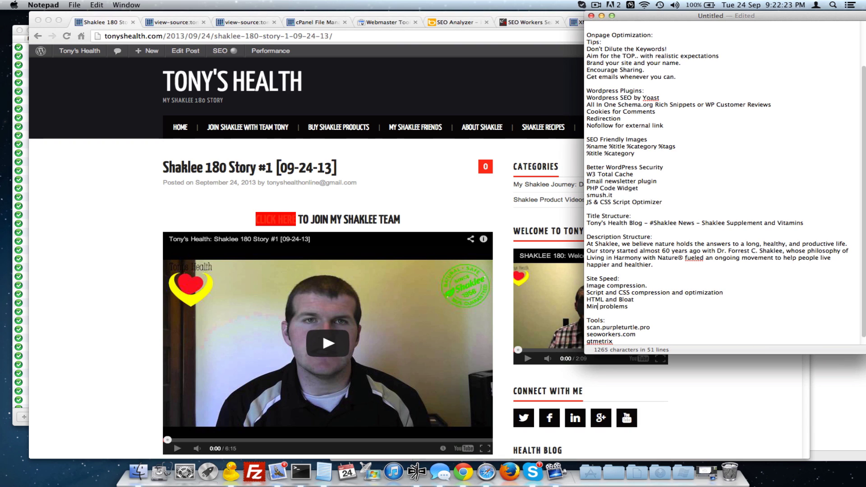
text(fication problems)
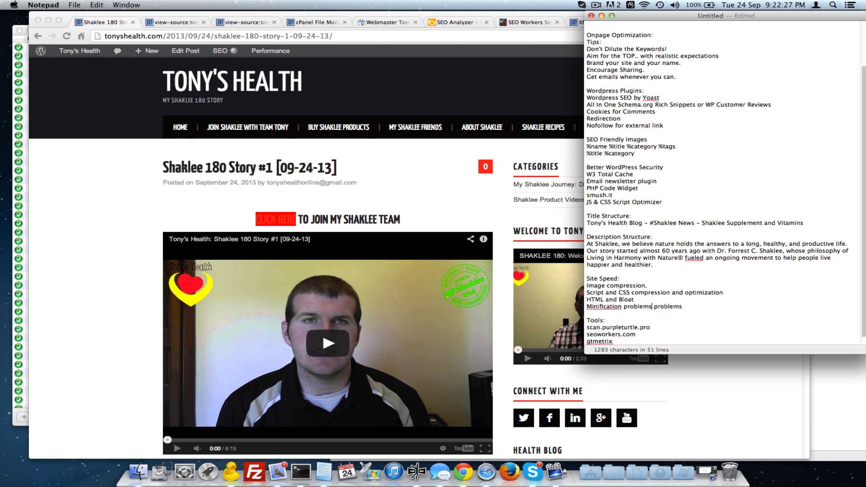
double_click(639, 307)
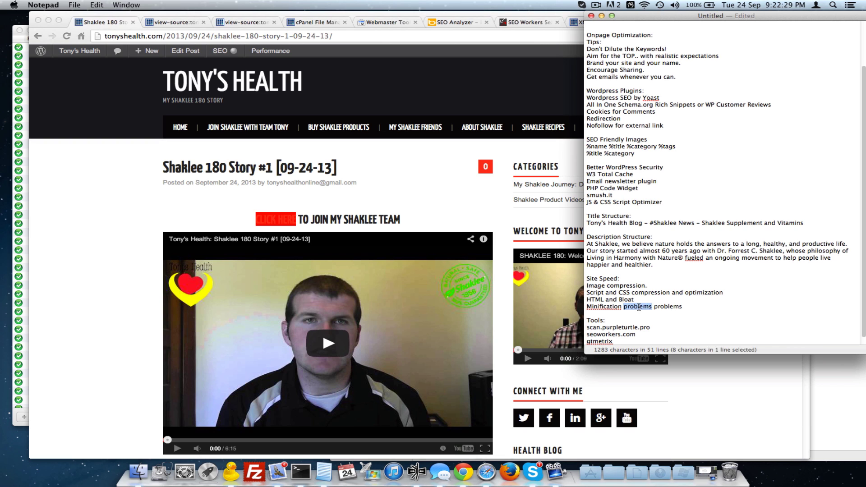
key(BackSpace)
right_click(607, 307)
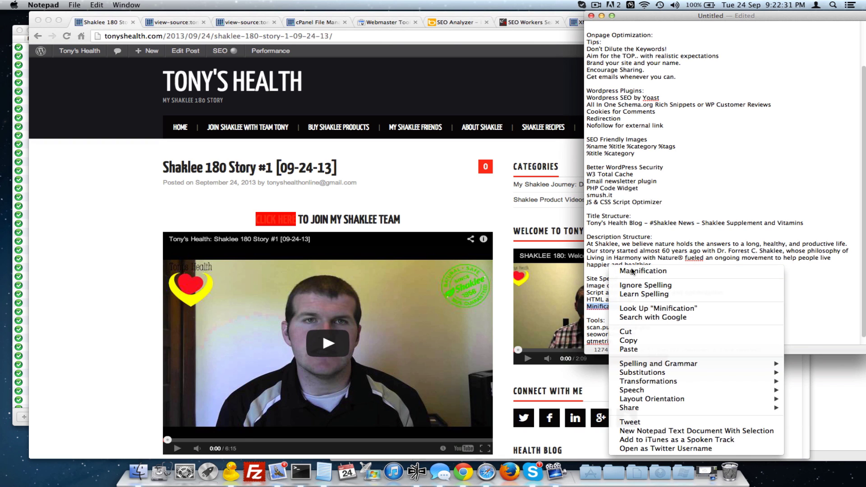
click(603, 291)
scroll(642, 313, down, 1)
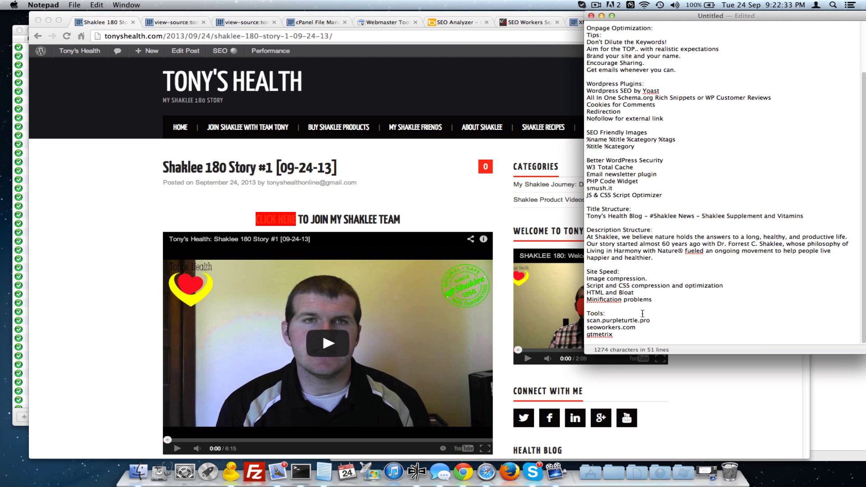
drag(591, 301, 651, 301)
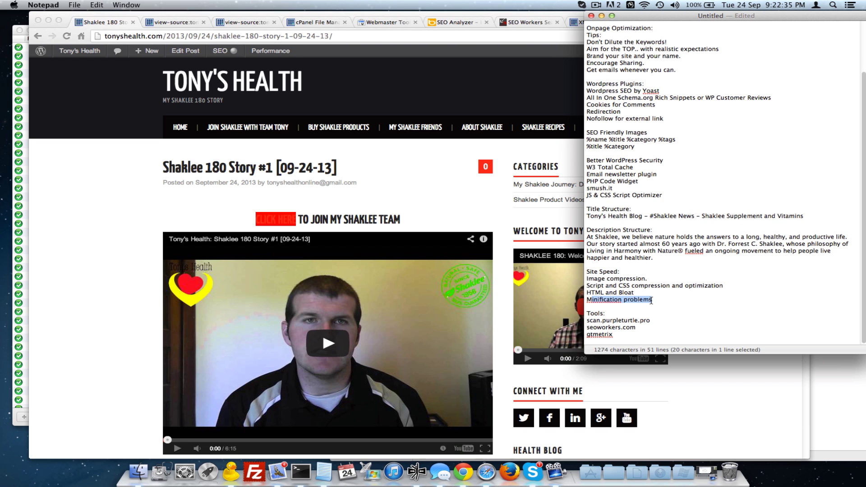
- Look over the minified tonyshealth.com homepage source from its beginning, and return to the "Shaklee 180 Story #1" post
click(164, 177)
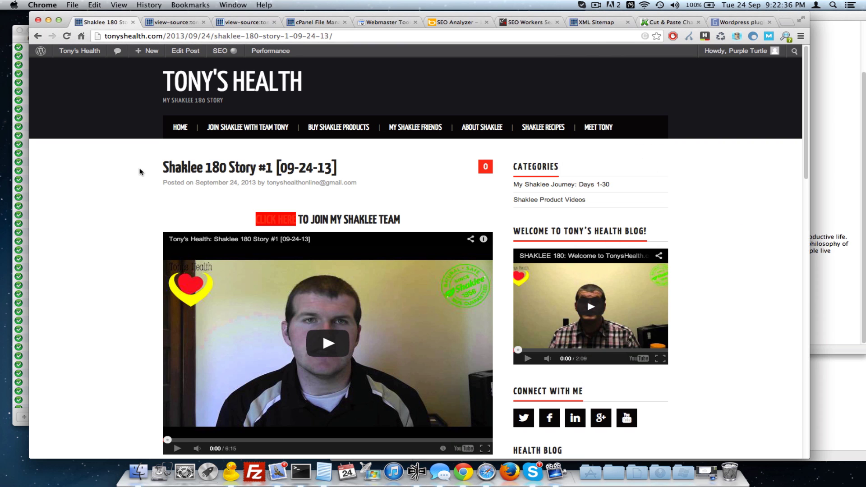
click(173, 22)
scroll(259, 156, up, 2)
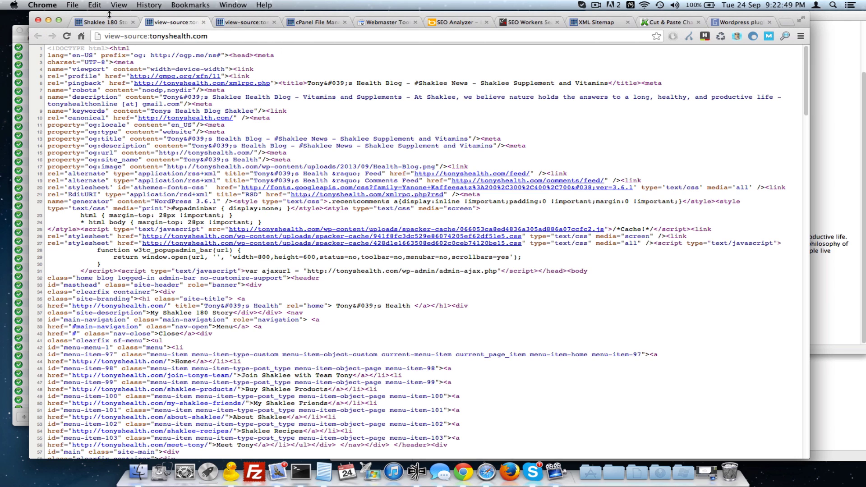
click(122, 22)
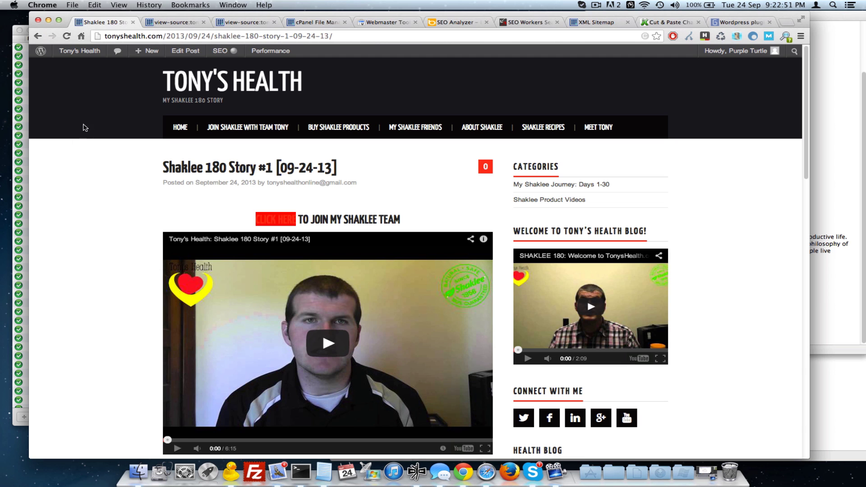
- Switch to ImageOptim and close its window of compressed images
click(17, 177)
click(152, 153)
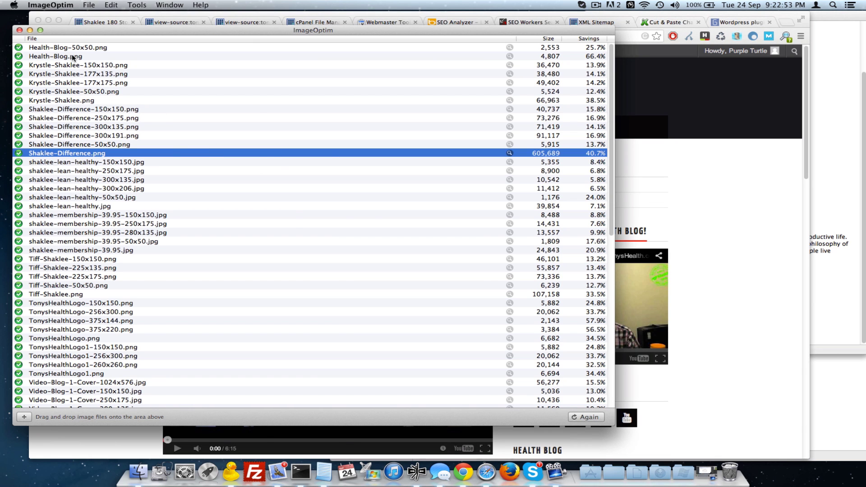
click(20, 30)
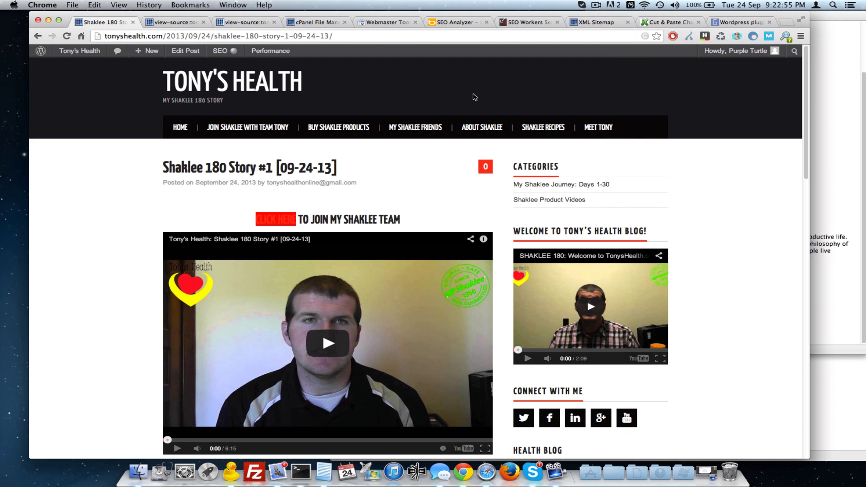
- In the Notepad notes, delete the Tools section listing scan.purpleturtle.pro, seoworkers.com and gtmetrix
click(841, 113)
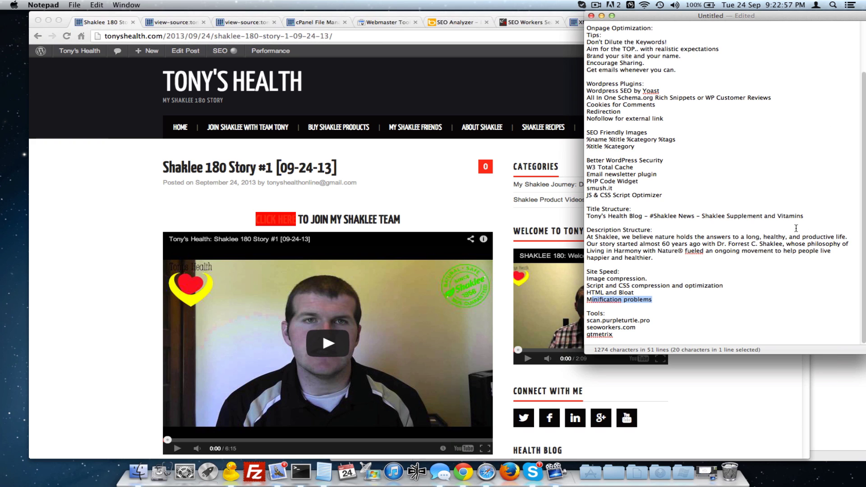
click(775, 222)
scroll(716, 128, up, 3)
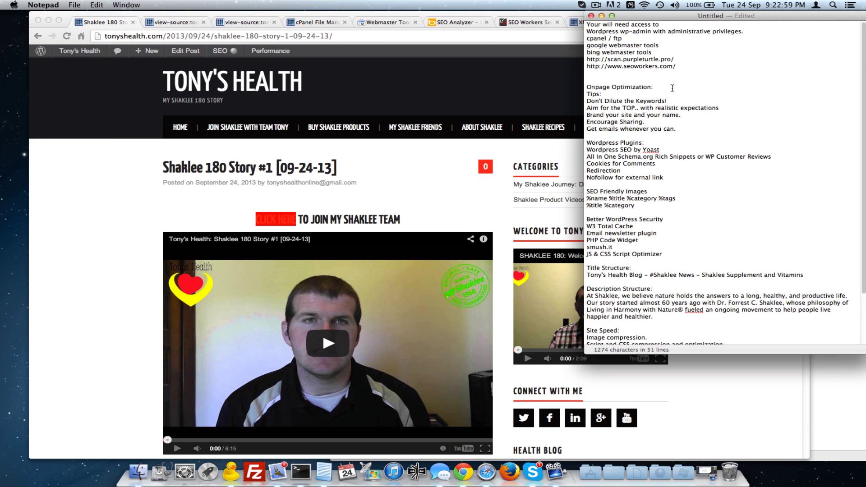
scroll(674, 108, down, 3)
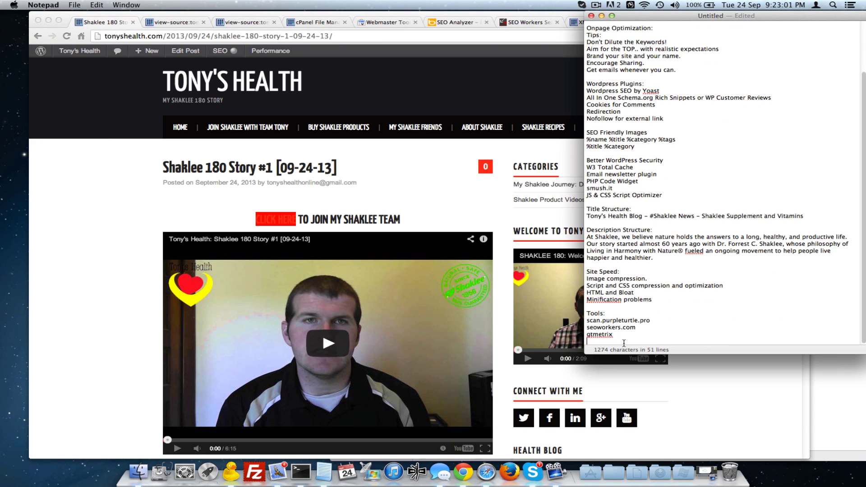
drag(624, 343, 646, 307)
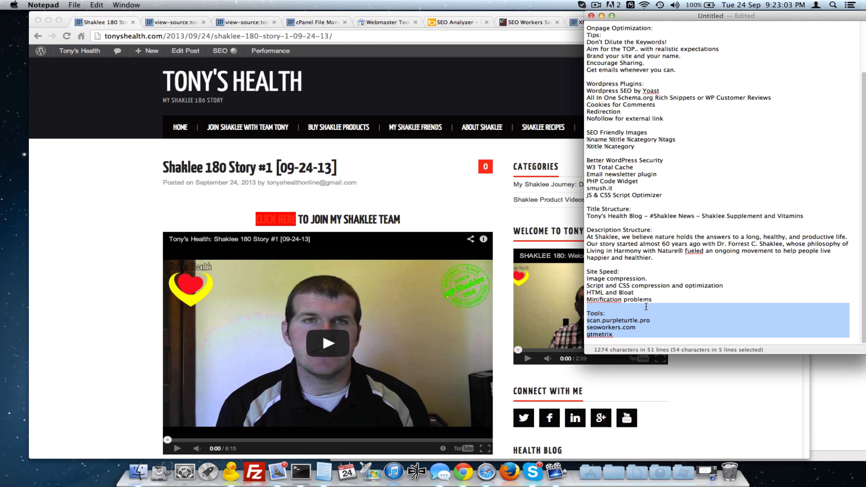
key(BackSpace)
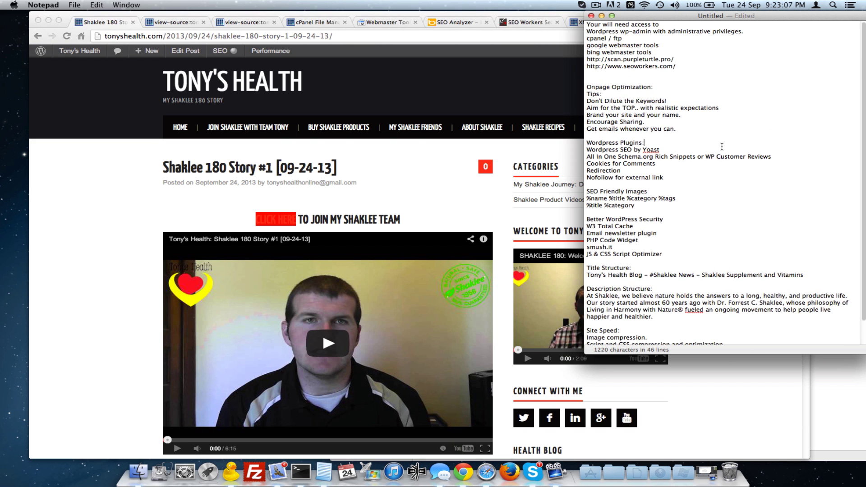
- Open the blog's homepage, and add the line "purpleturtle.pro/sub" below the Site Speed section of the Notepad notes
click(182, 130)
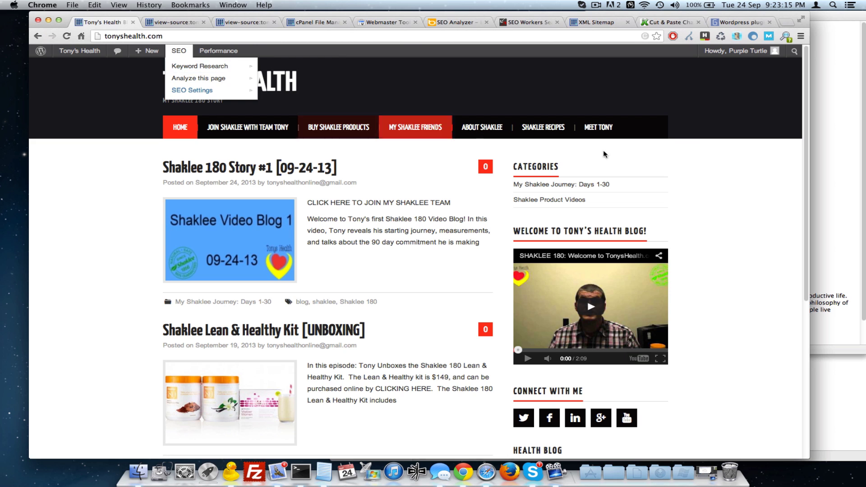
click(835, 120)
scroll(695, 293, down, 2)
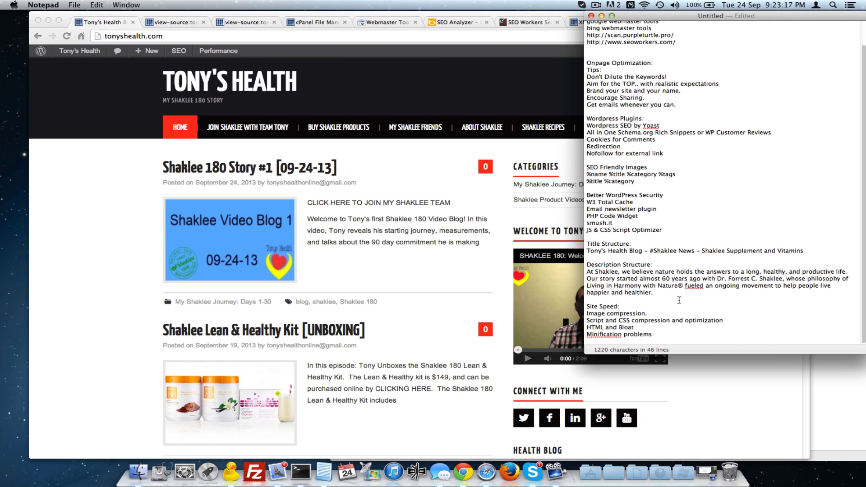
key(Return)
key(Return)
key(Return)
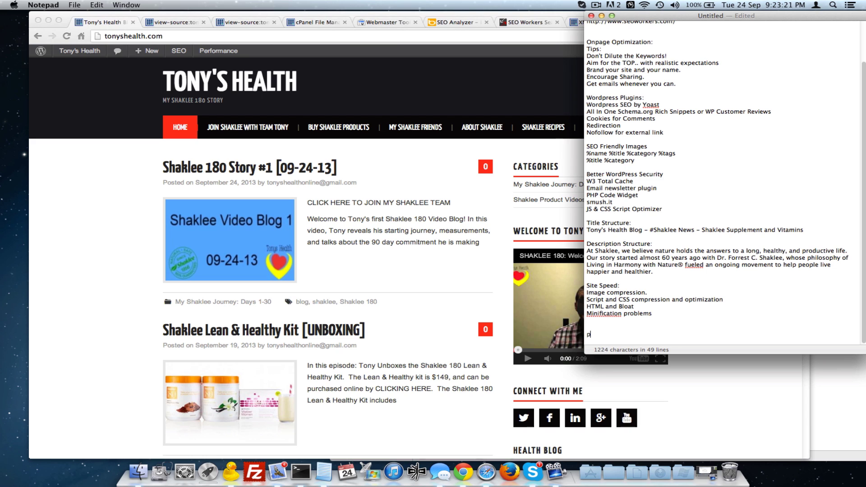
key(BackSpace)
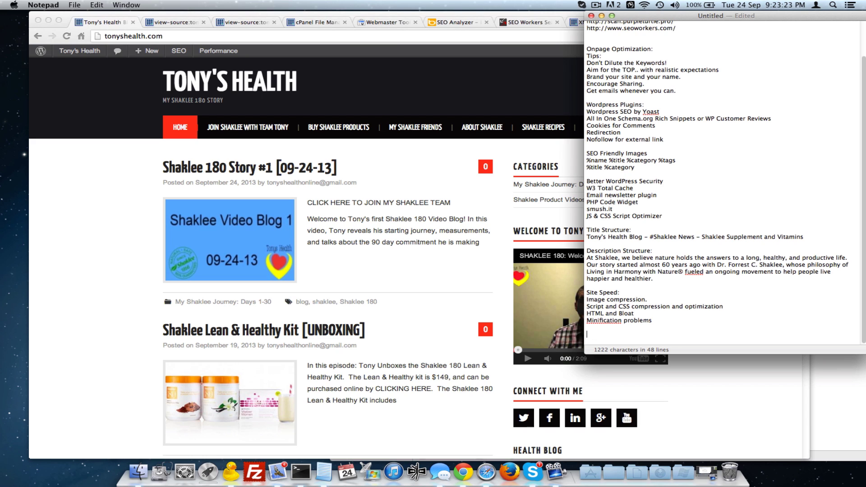
text(purpleturtle.pro/sub)
click(295, 14)
key(super+t)
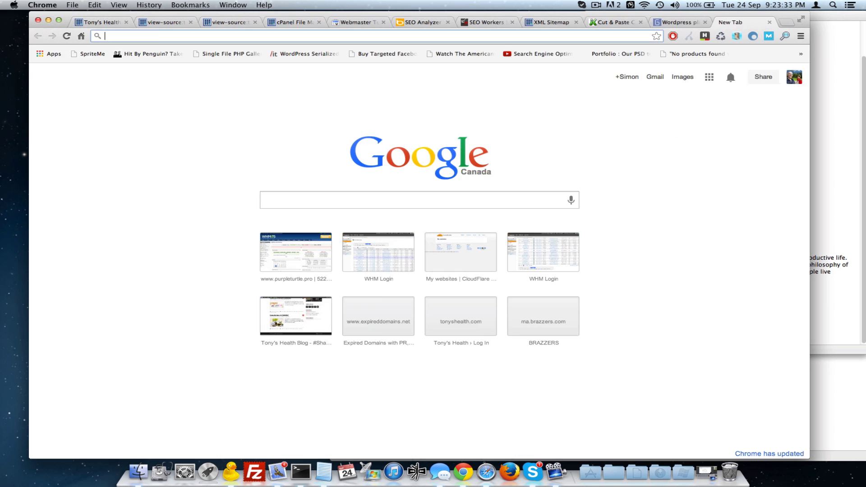
text(puyrpketu)
key(BackSpace)
key(BackSpace)
key(BackSpace)
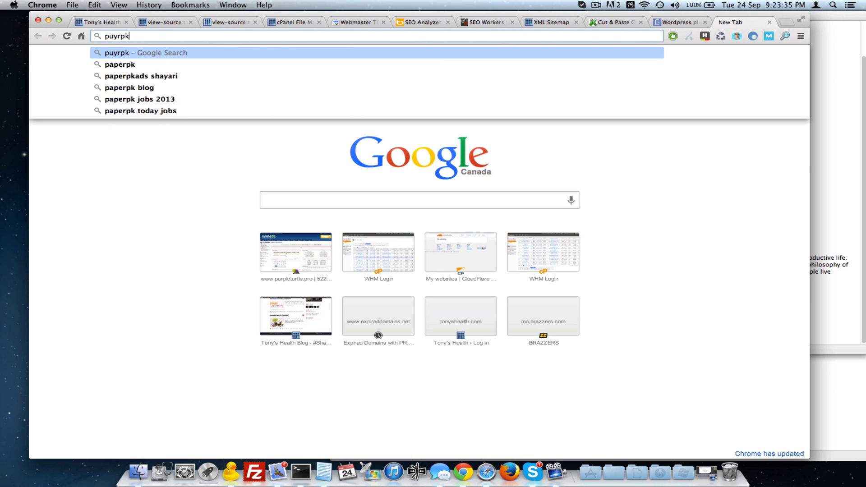
key(BackSpace)
key(BackSpace)
key(BackSpace)
key(BackSpace)
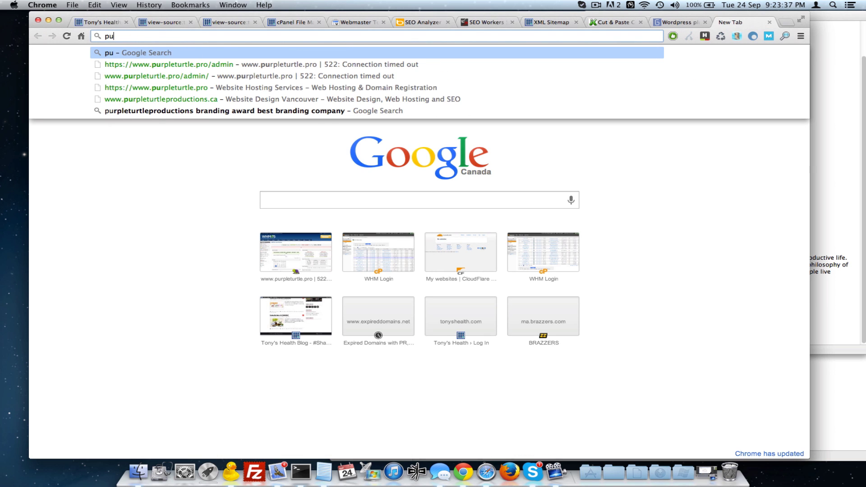
key(Down)
key(Down)
key(Down)
key(Return)
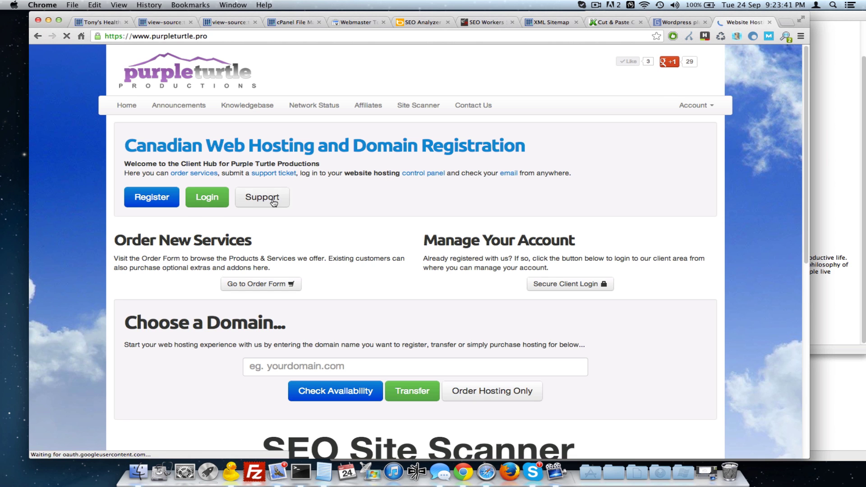
click(273, 200)
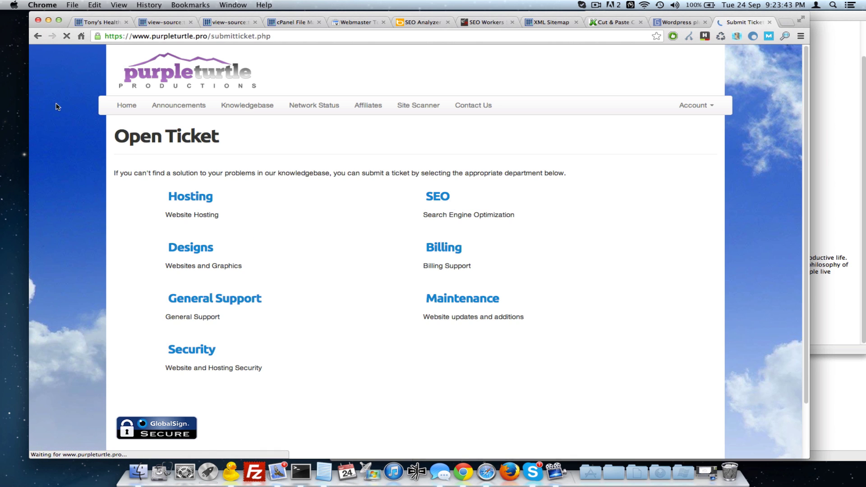